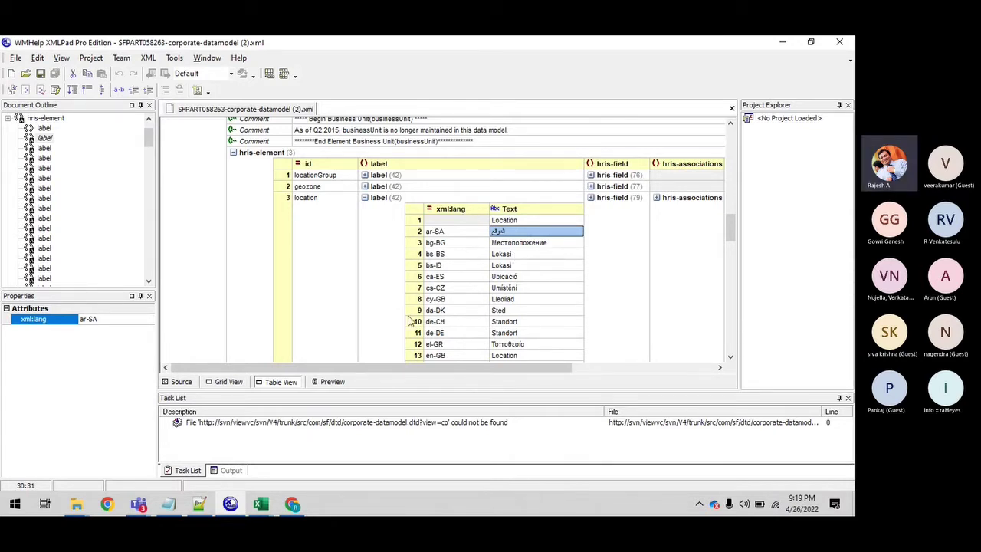
Move the XMLPad corporate data model aside through the File Explorer thumbnail to reveal the desktop
click(77, 503)
click(80, 465)
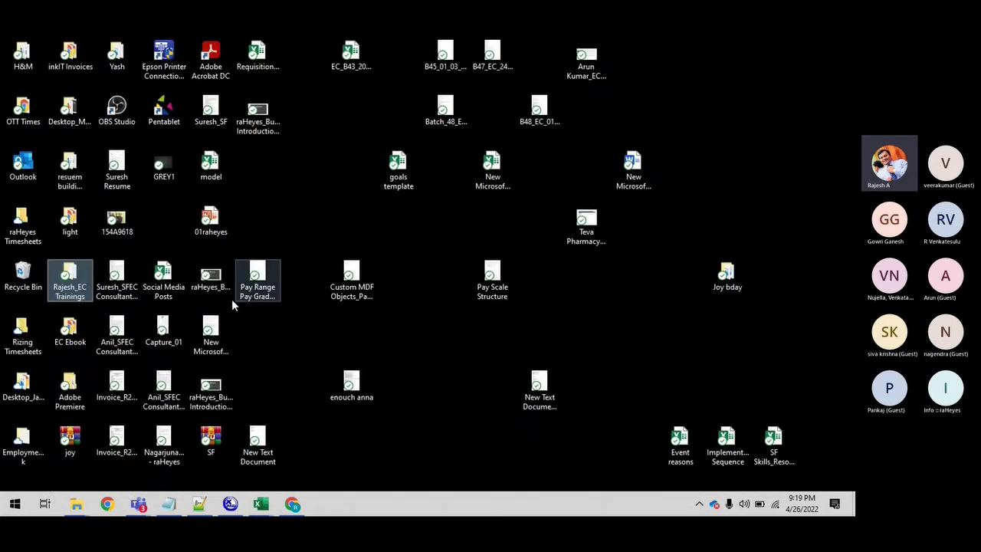
Open SF_EC_Master_Impl.pdf from the EC Ebook desktop folder
double_click(75, 346)
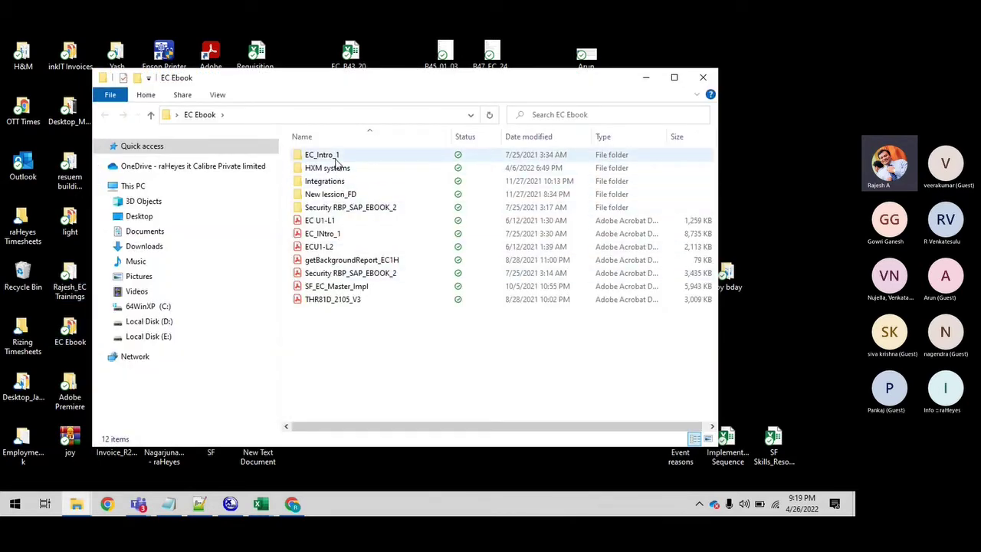
click(352, 290)
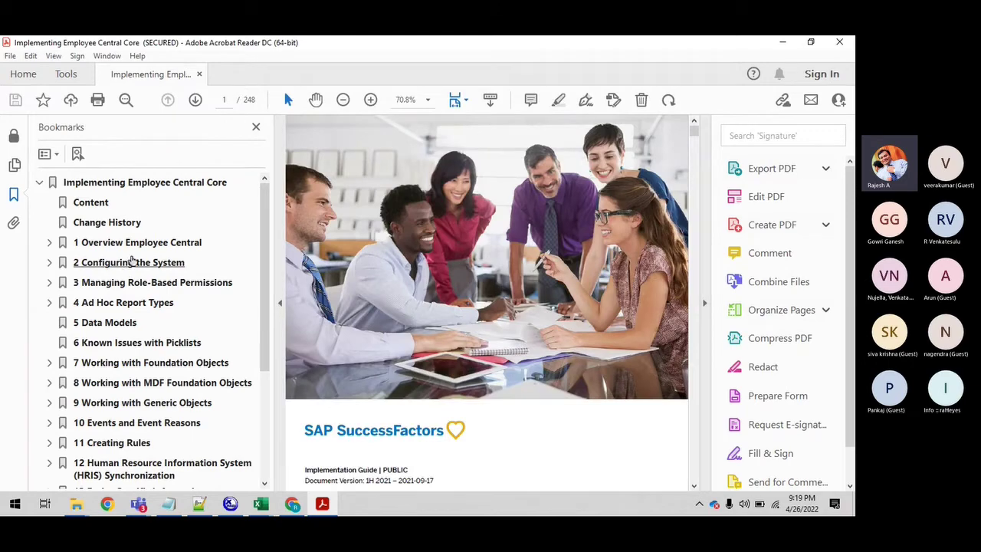
Jump to '1 Overview Employee Central' and mark Steps 1 and 2 in the implementation table
click(140, 243)
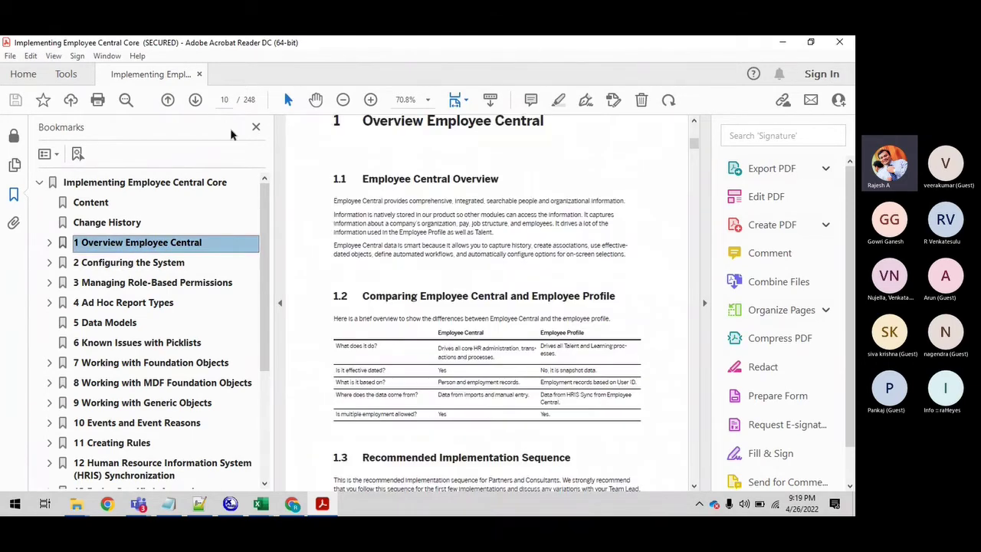
scroll(361, 345, down, 15)
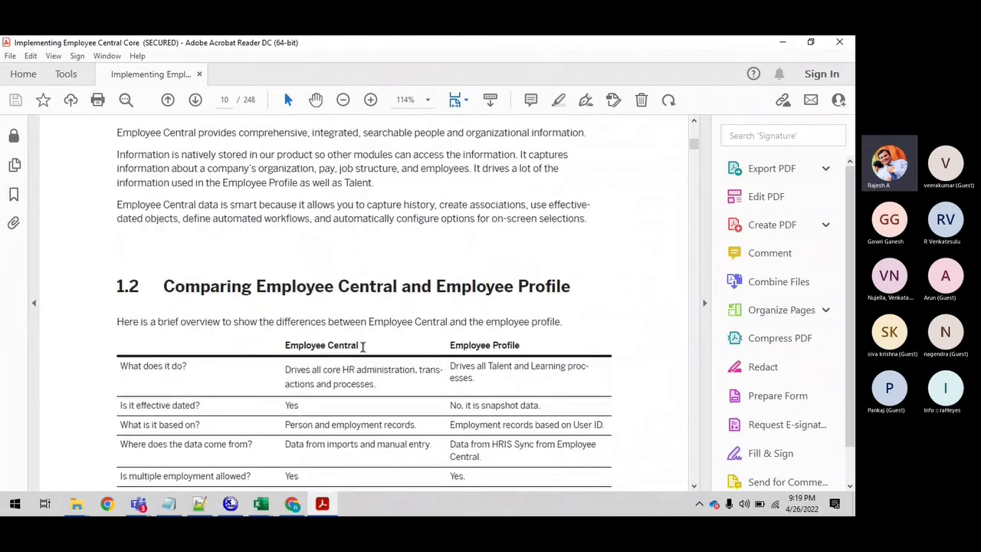
scroll(361, 345, down, 3)
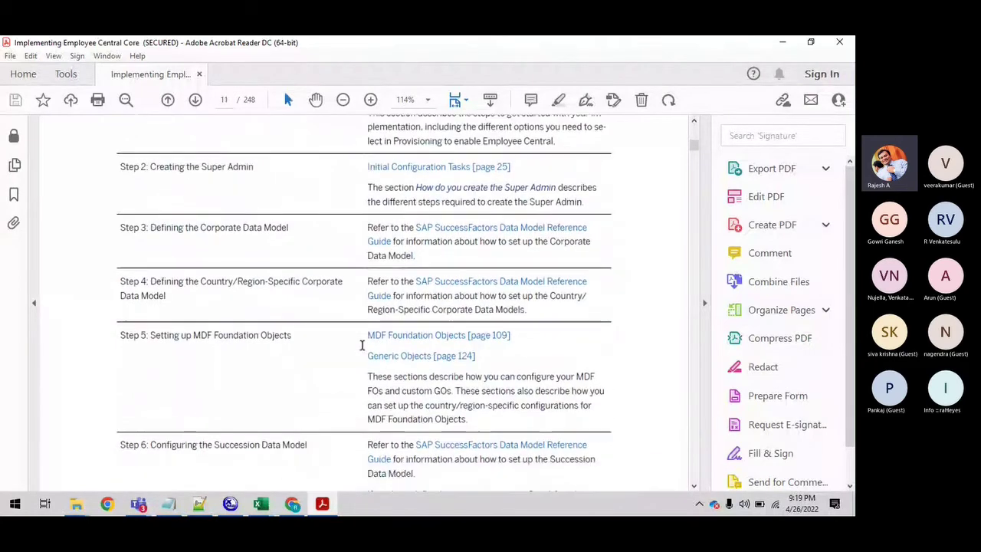
scroll(335, 355, up, 4)
drag(151, 242, 315, 255)
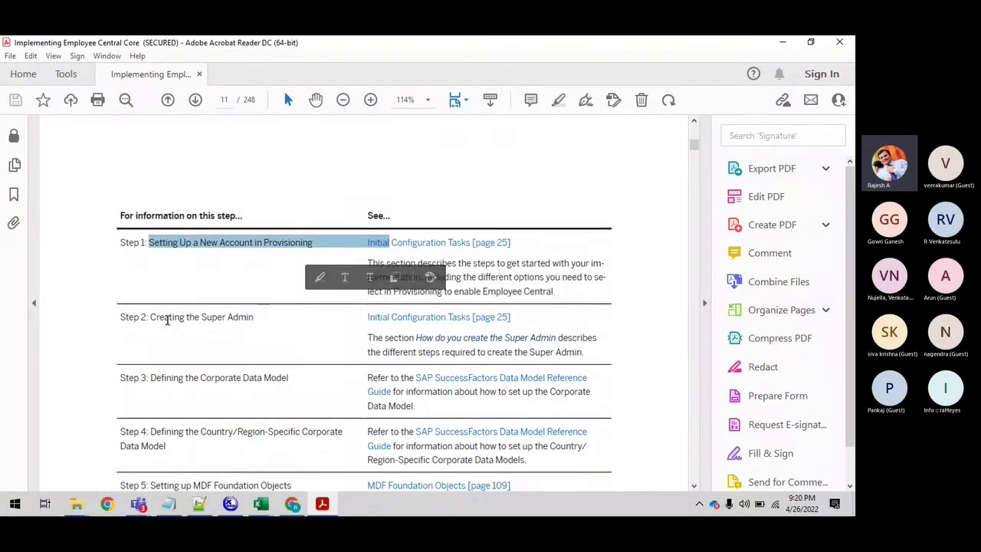
drag(151, 316, 259, 324)
Mark Step 3, Defining the Corporate Data Model, and read the remaining steps before switching to Excel
scroll(203, 343, down, 1)
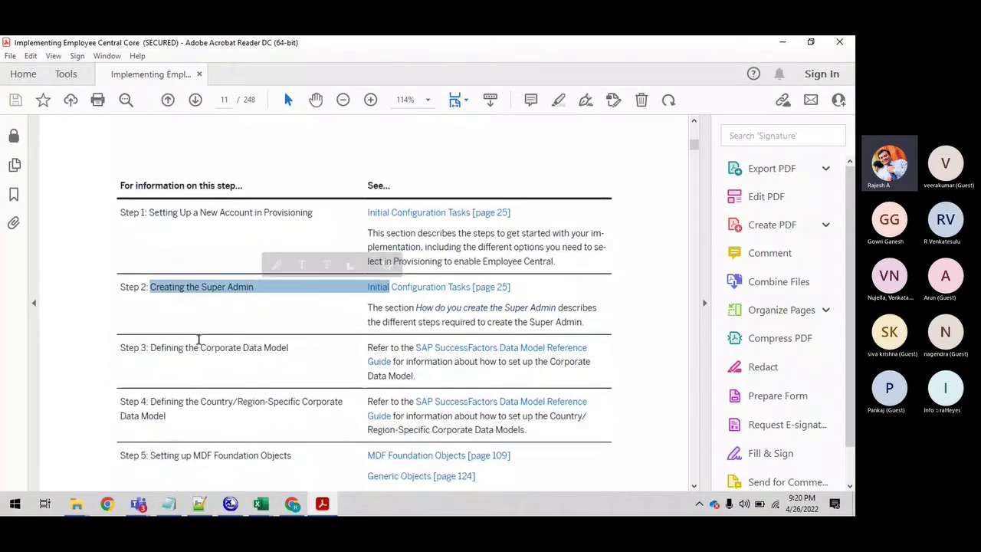
drag(151, 347, 289, 349)
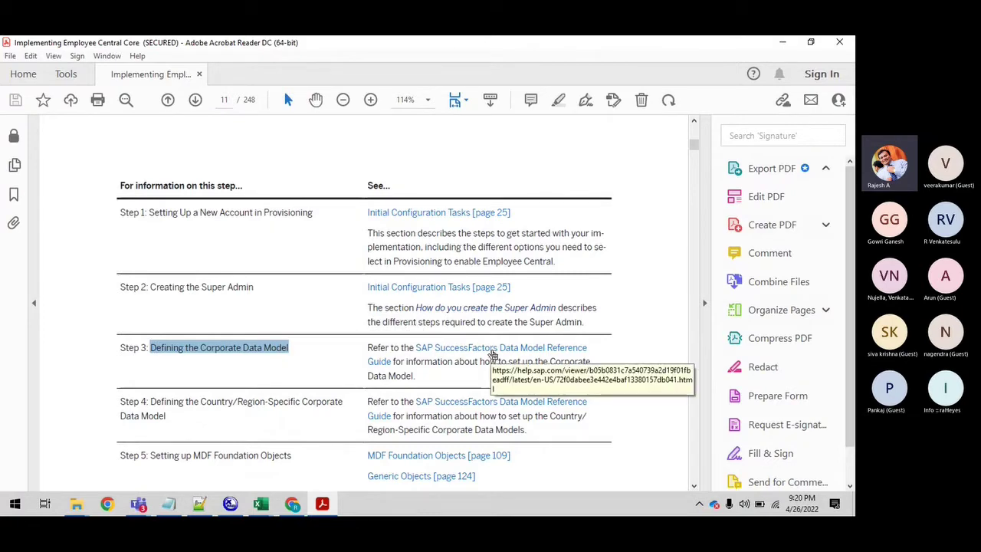
scroll(292, 387, down, 6)
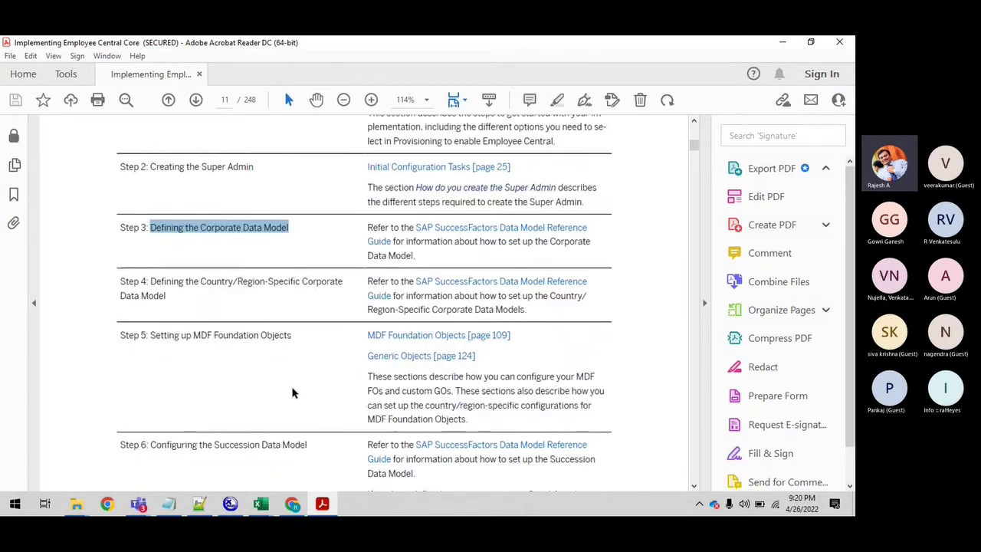
scroll(291, 389, down, 12)
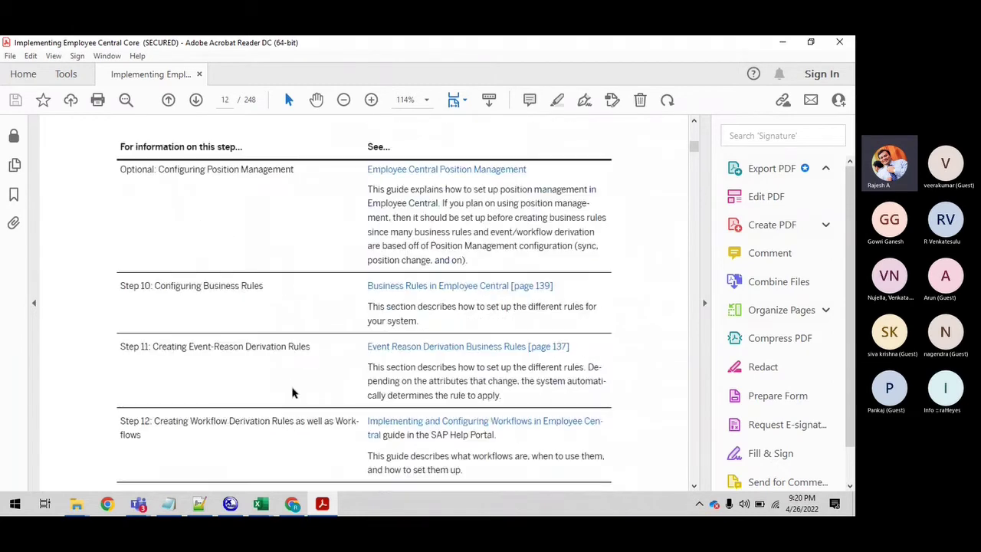
scroll(292, 391, down, 10)
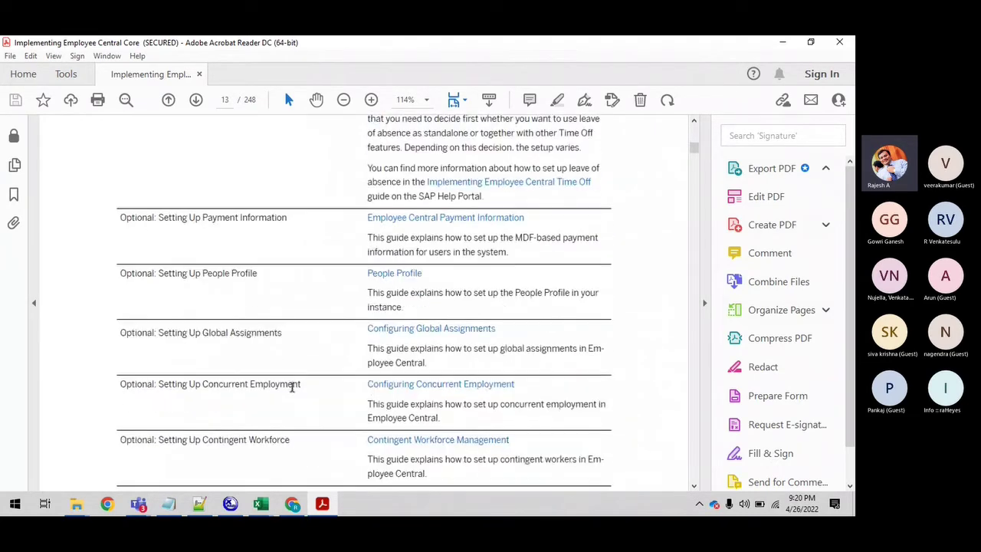
scroll(291, 387, down, 15)
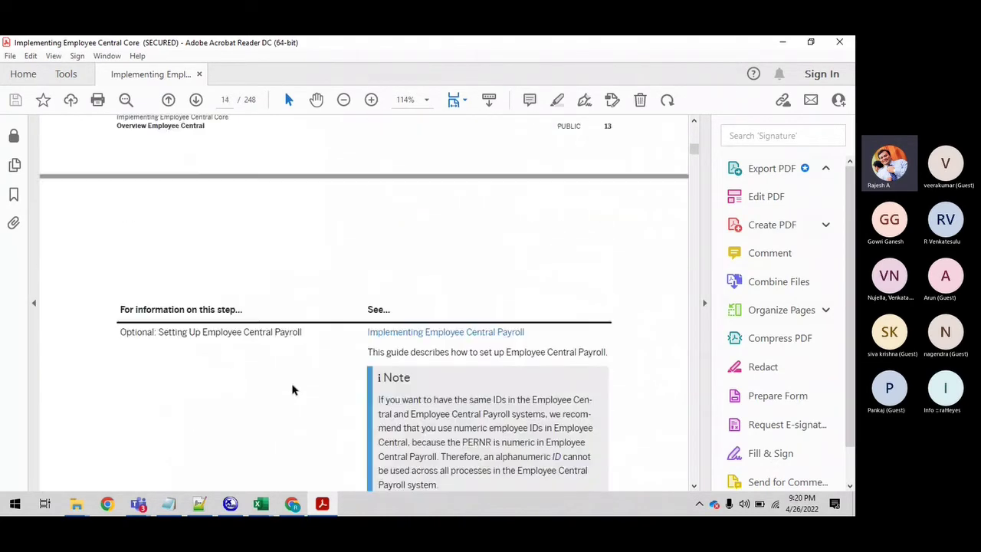
scroll(291, 388, up, 15)
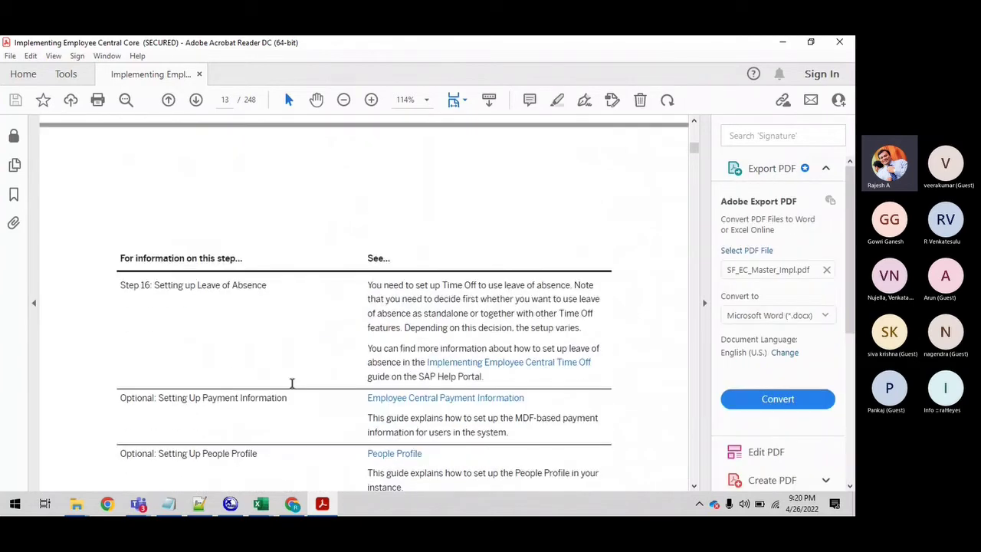
scroll(291, 388, up, 4)
scroll(291, 388, down, 12)
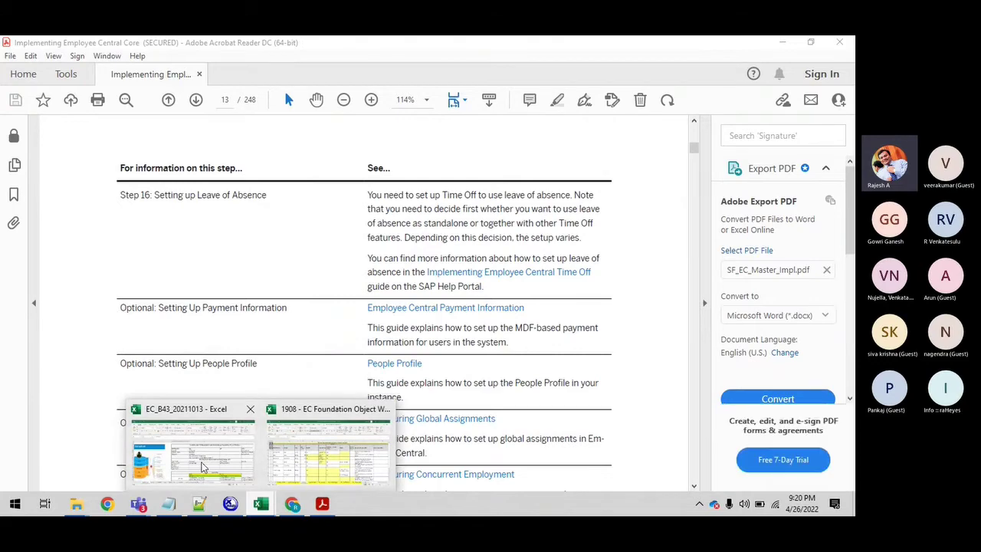
key(alt+Tab)
Show the EC_B43_20211013 Sequence sheet and select the step descriptions in C4:C14
click(201, 468)
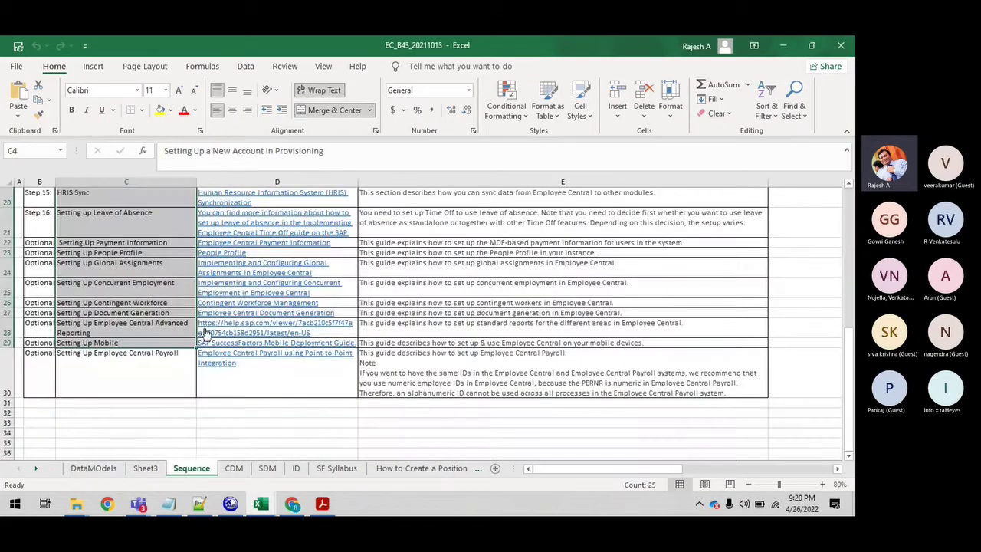
scroll(206, 335, up, 10)
scroll(176, 322, up, 2)
scroll(158, 313, down, 10)
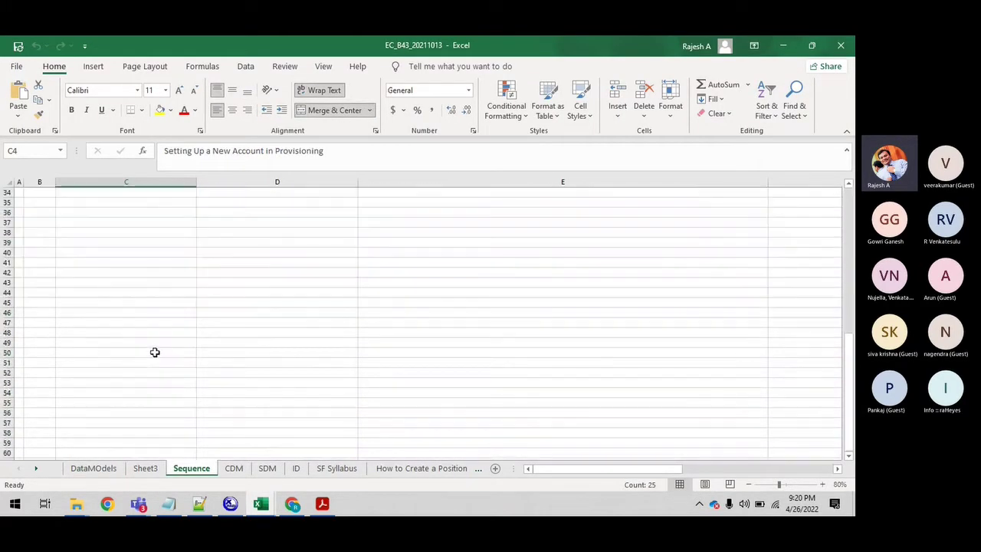
scroll(158, 360, up, 2)
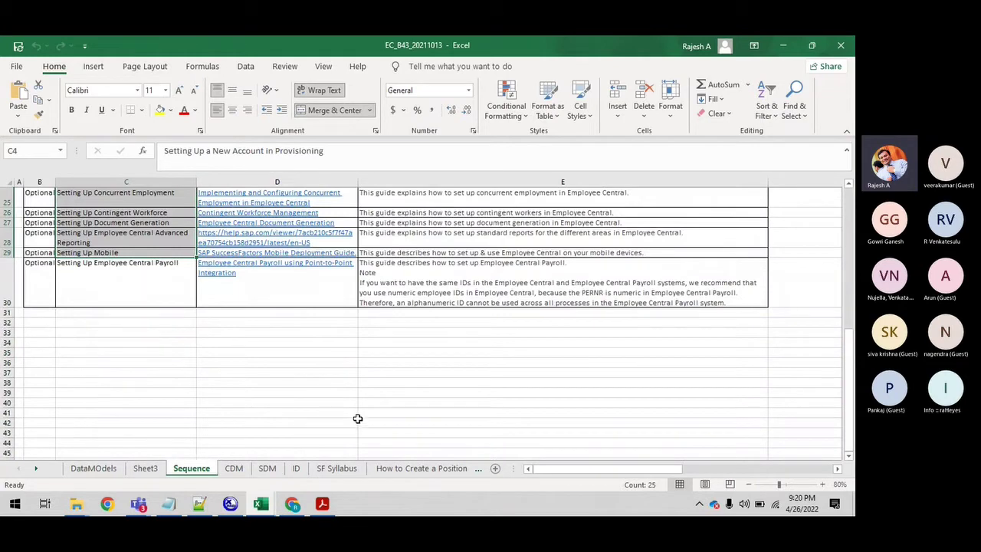
scroll(357, 419, up, 8)
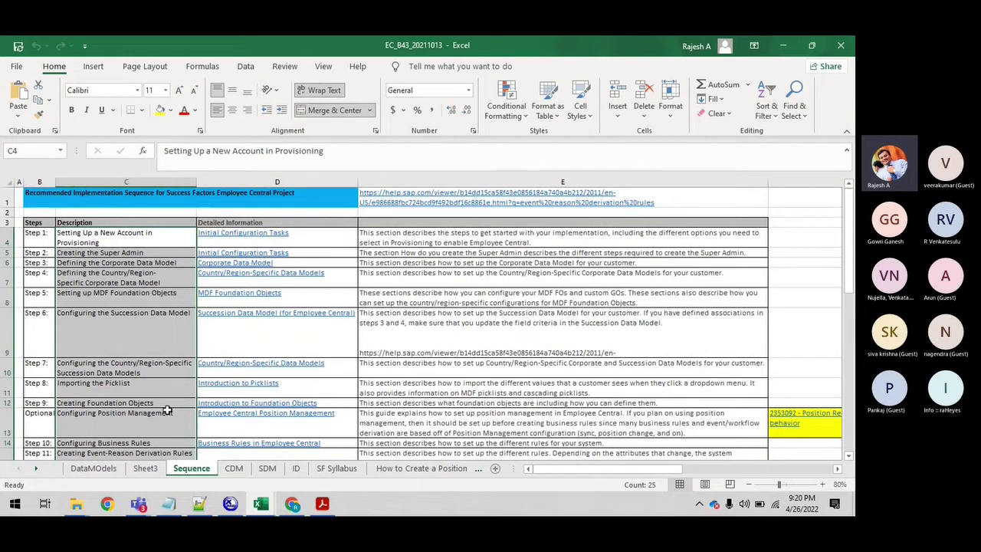
click(104, 388)
drag(158, 243, 141, 445)
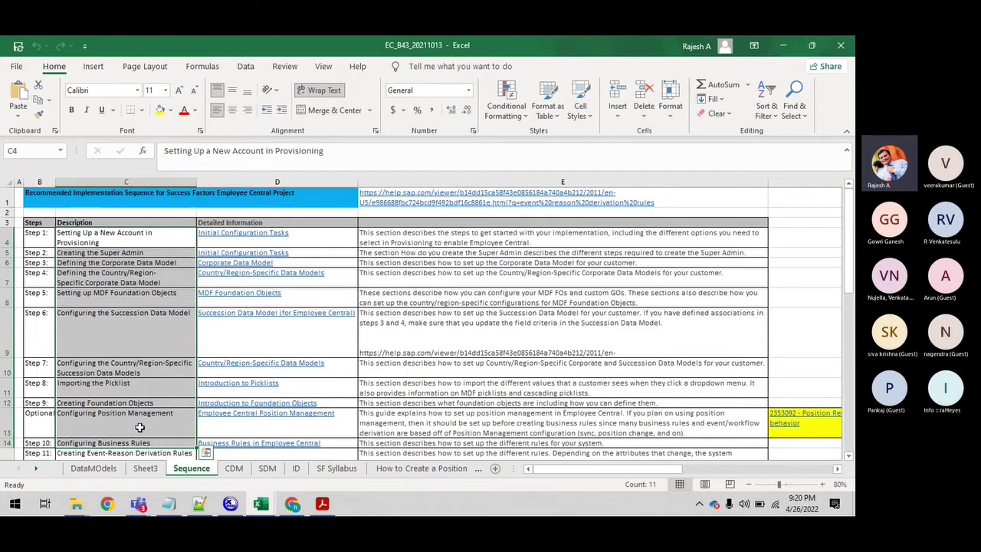
Minimize Excel, scroll the guide from page 13 to page 17, then bring up File Explorer
click(783, 45)
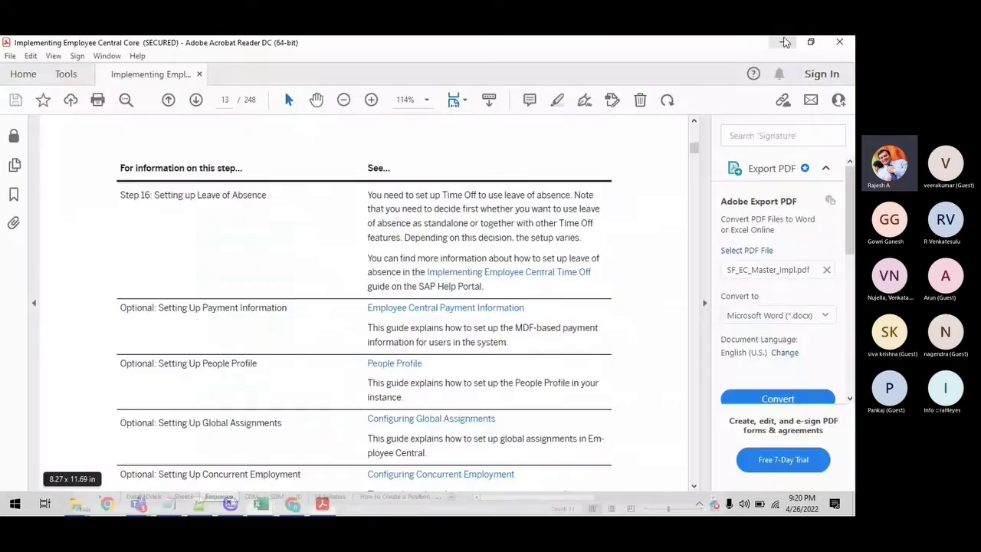
scroll(284, 360, down, 15)
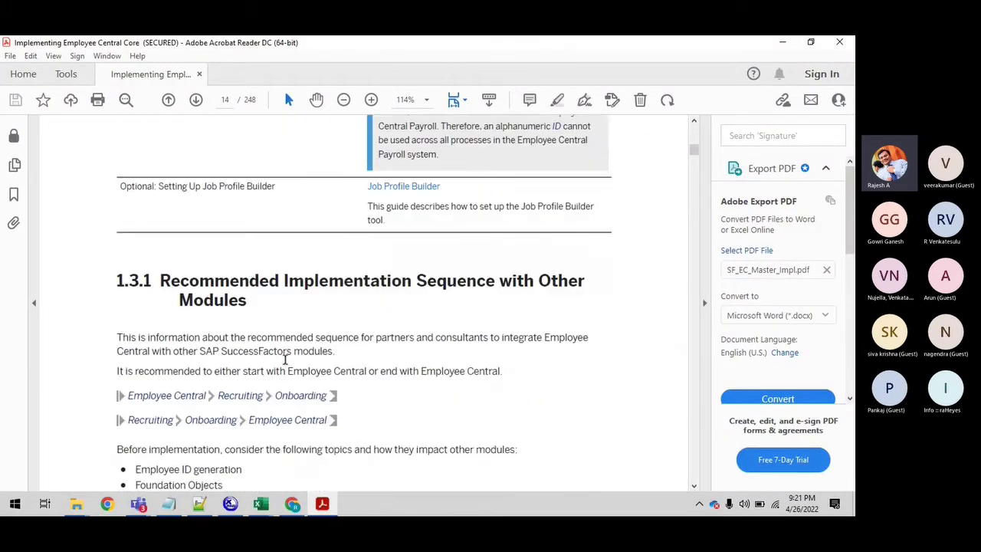
scroll(306, 418, down, 10)
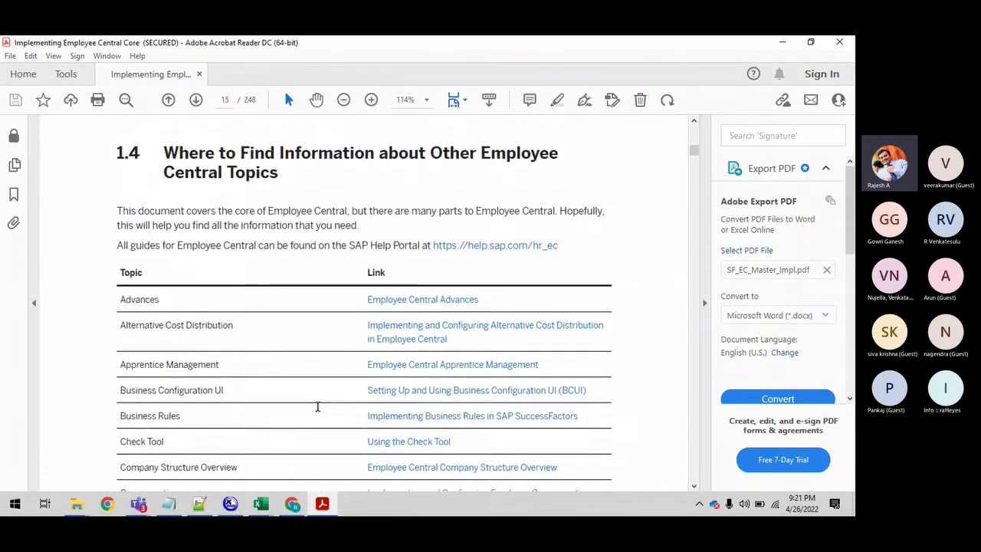
scroll(326, 380, down, 10)
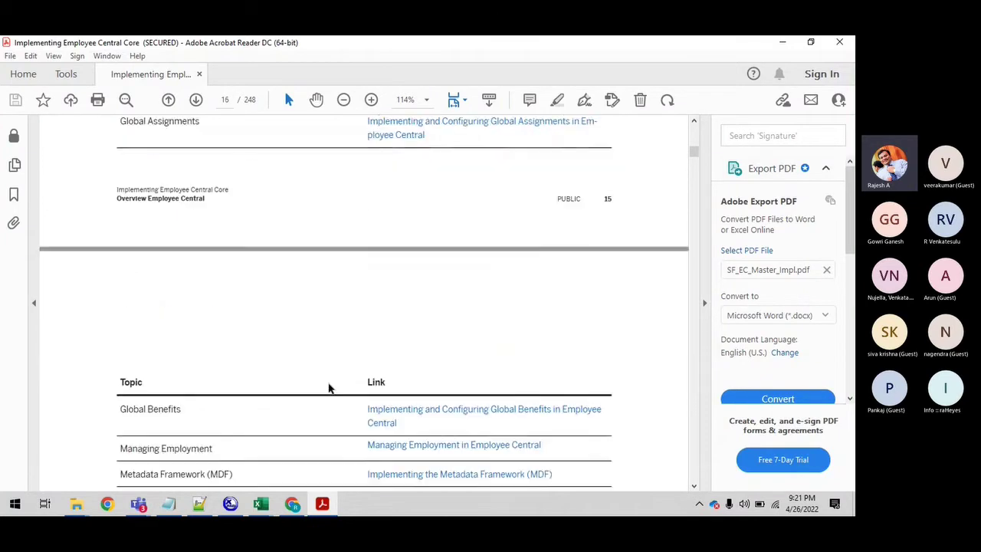
scroll(328, 383, down, 12)
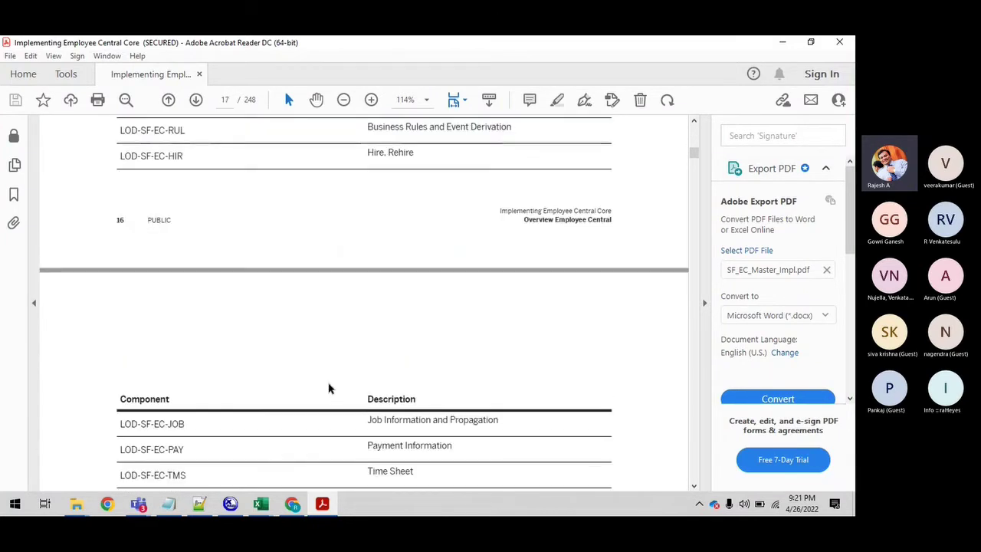
scroll(328, 388, down, 10)
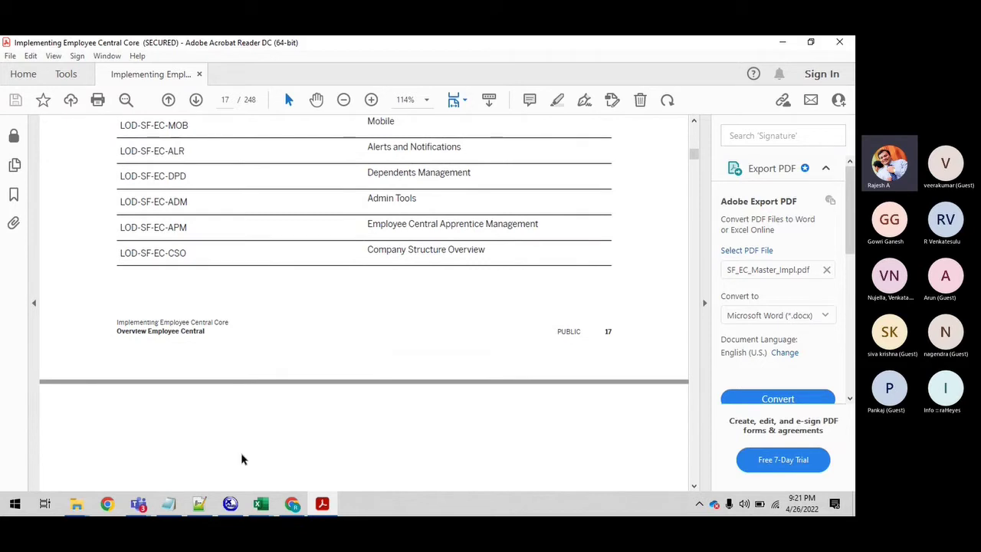
click(76, 503)
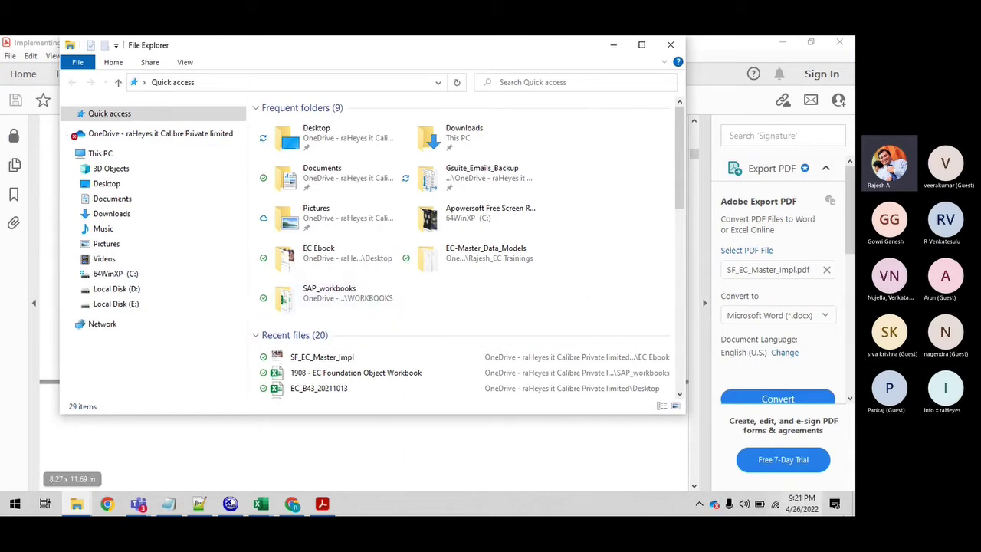
From the desktop, open EC_INtro_1.pdf in the EC Ebook folder
key(super+d)
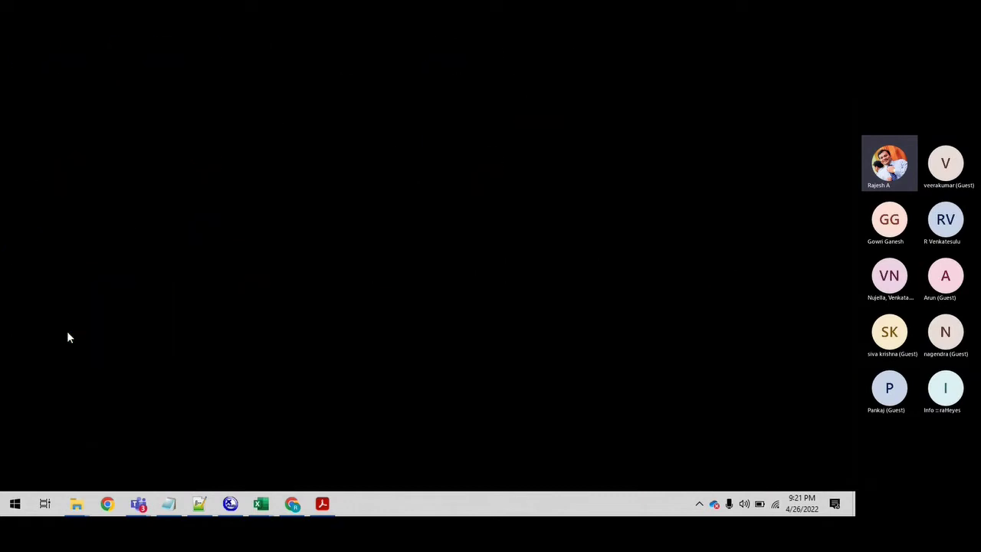
double_click(68, 335)
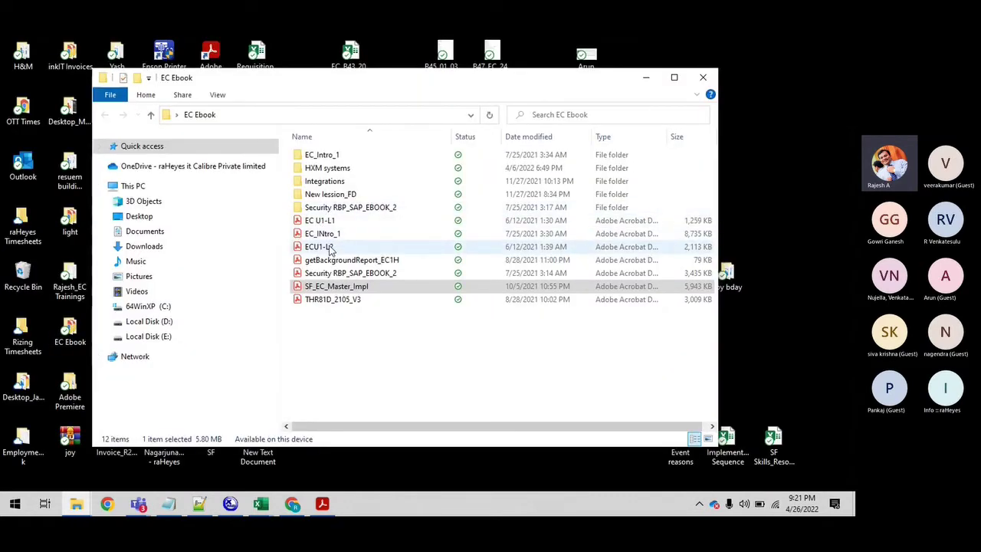
double_click(332, 159)
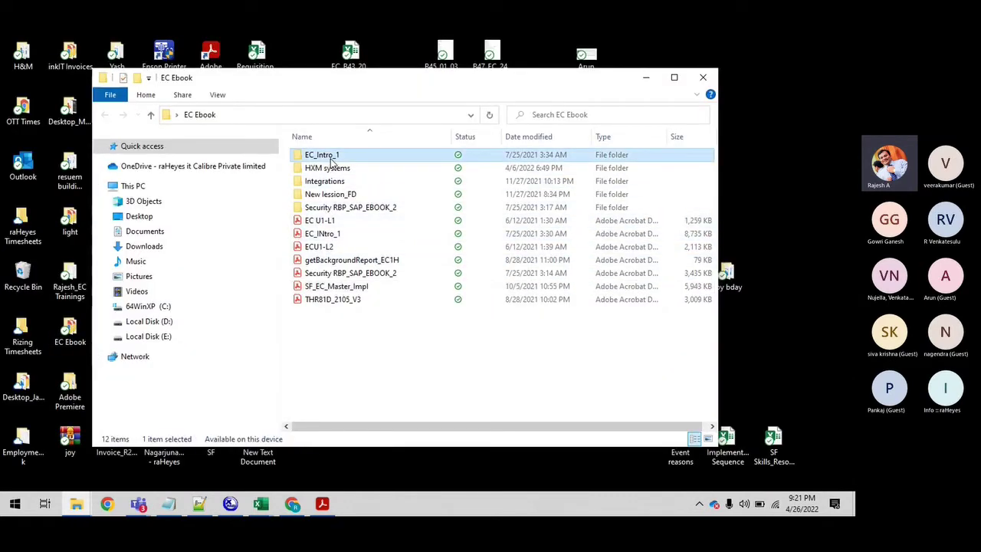
click(201, 115)
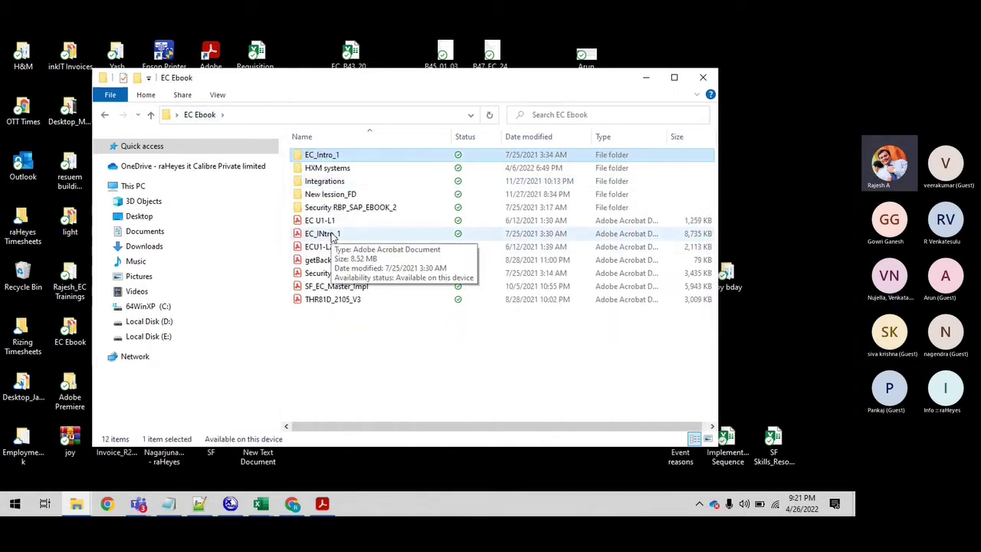
double_click(331, 236)
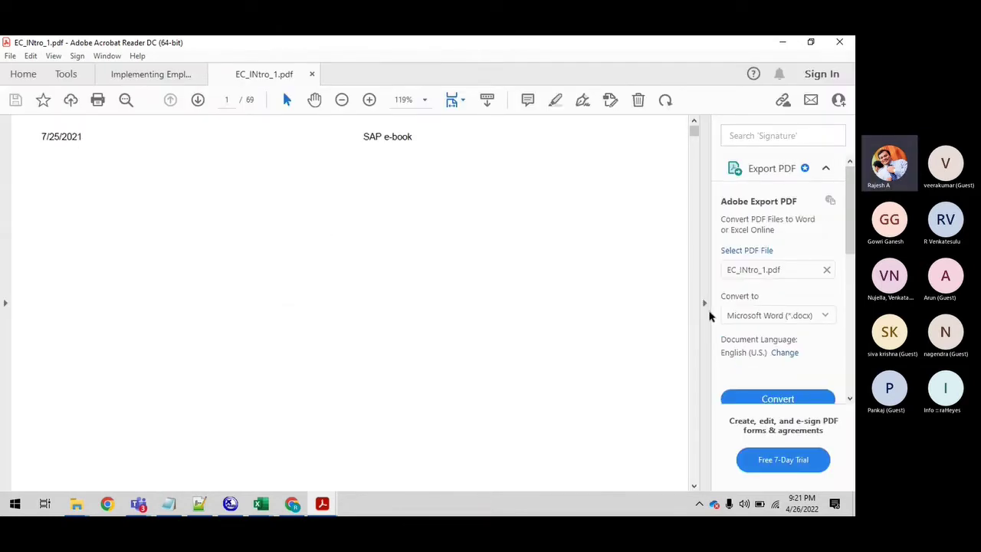
Hide the right tools pane and page forward to the EC Functions and Features page
click(705, 305)
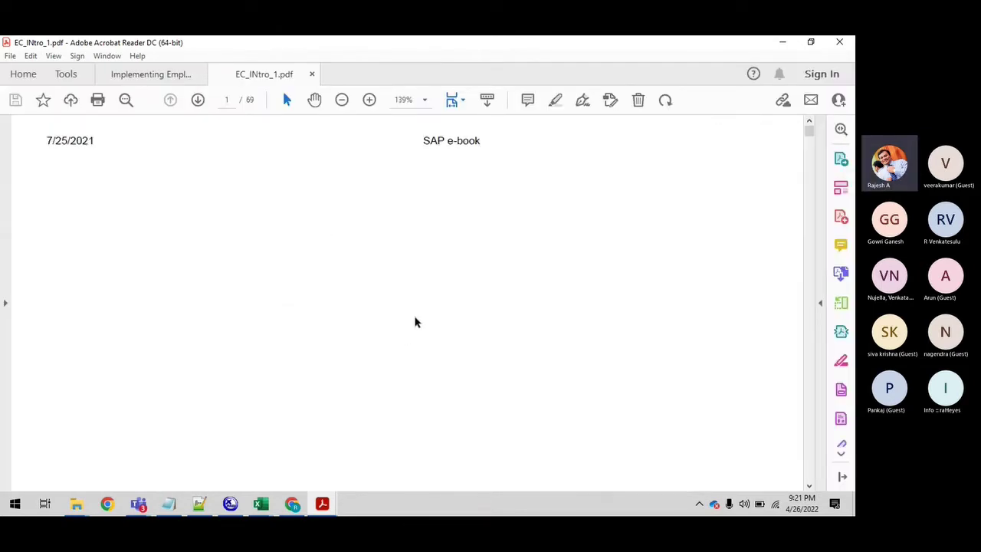
scroll(409, 322, down, 1)
scroll(408, 323, down, 3)
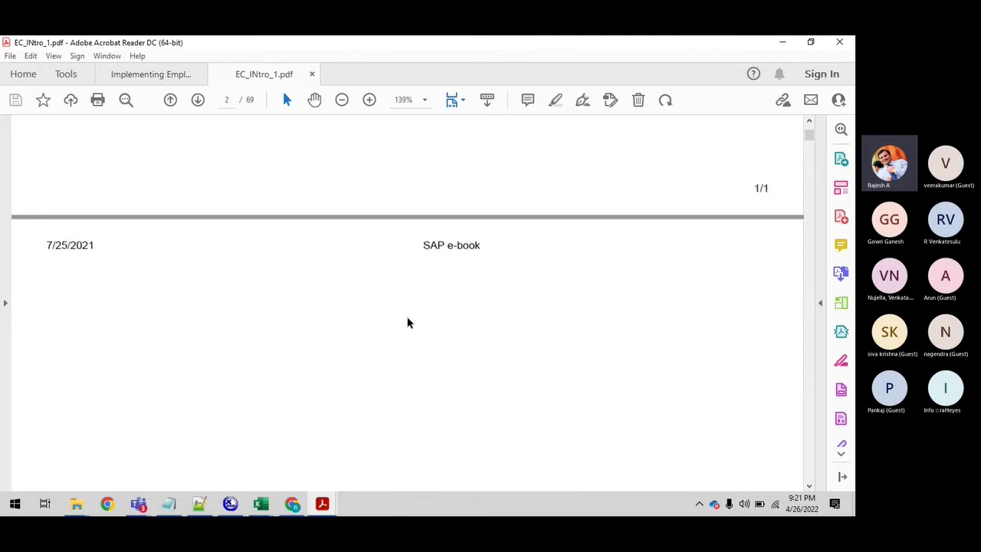
click(199, 100)
click(198, 101)
click(198, 100)
click(198, 100)
click(198, 100)
click(198, 101)
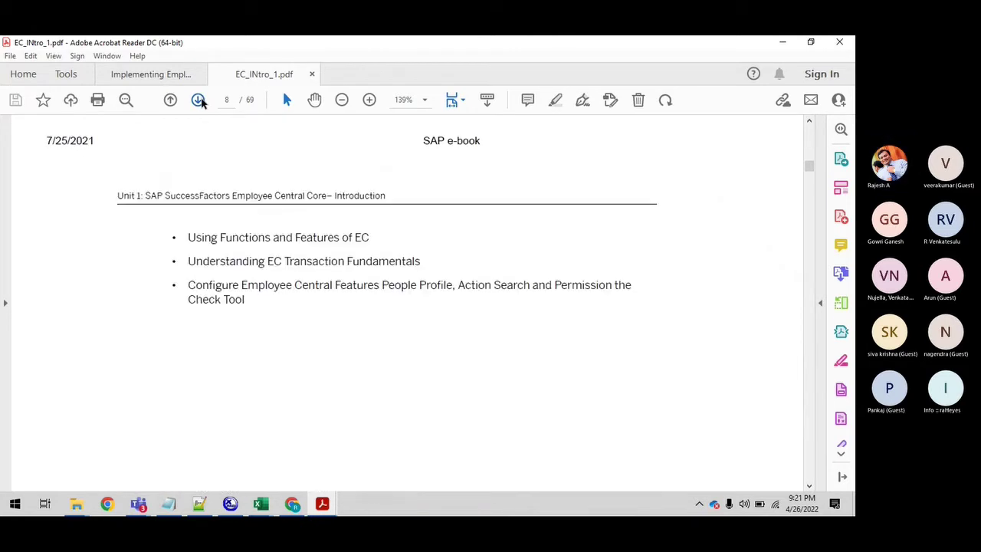
click(198, 100)
click(199, 101)
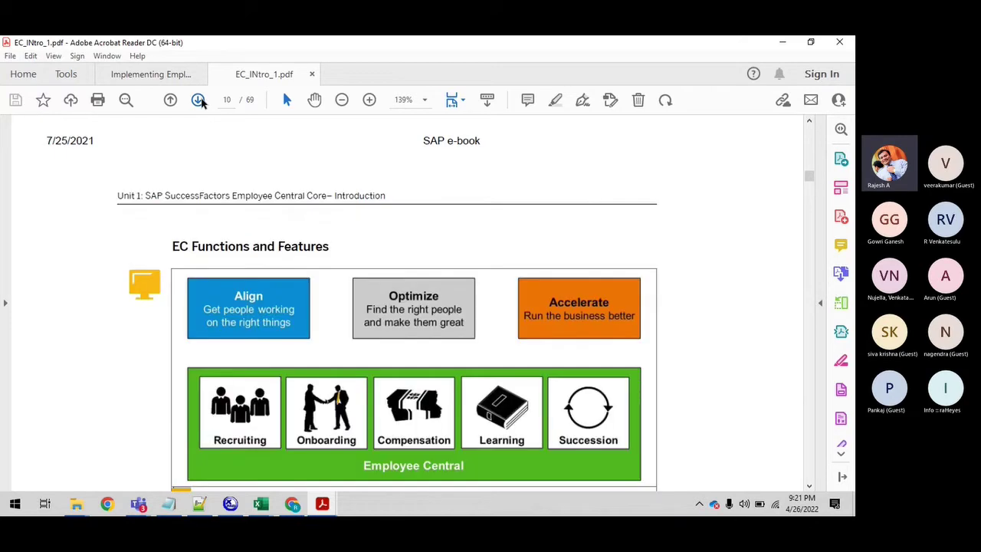
Set zoom to 100% and page on through Integration Capabilities to the XML Vocabulary page
click(342, 100)
click(342, 101)
click(369, 101)
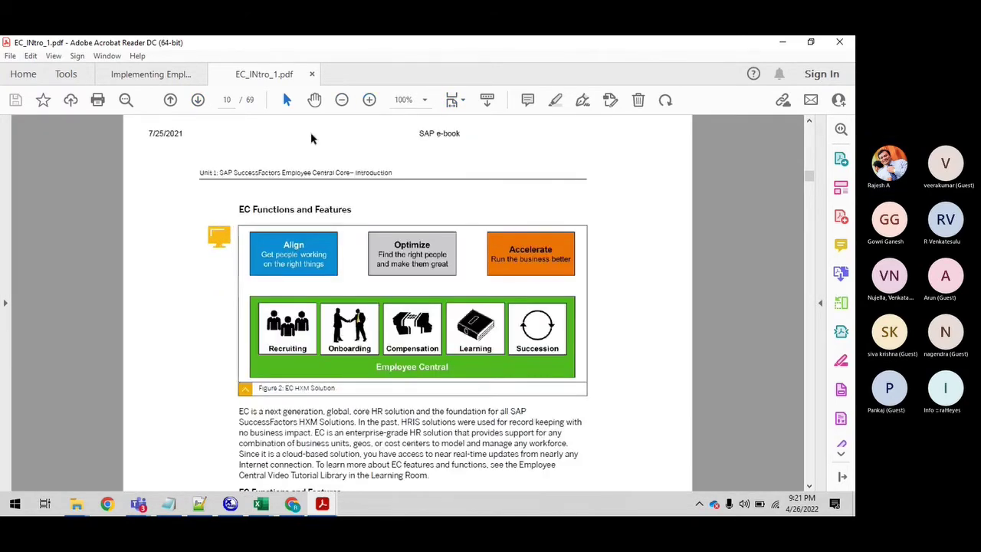
scroll(463, 337, down, 10)
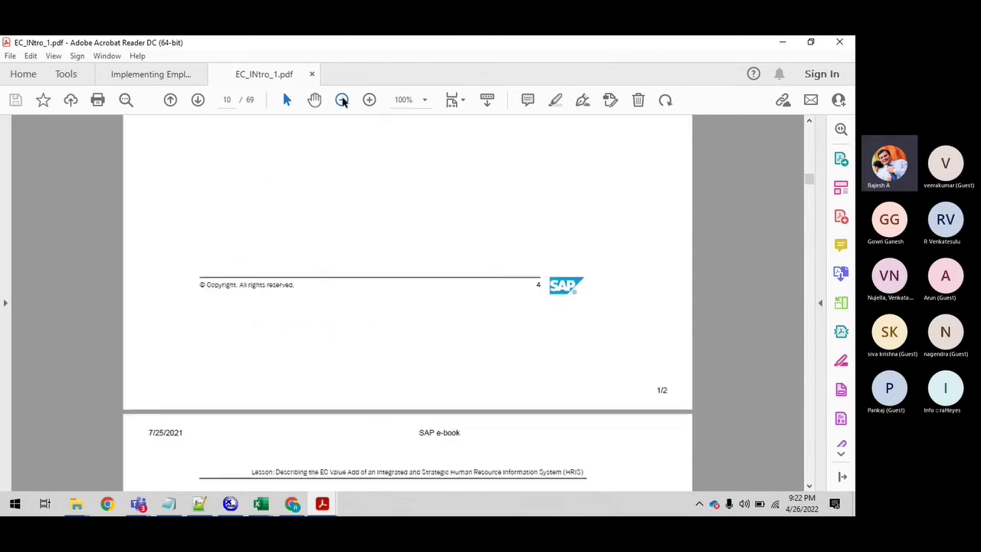
click(197, 100)
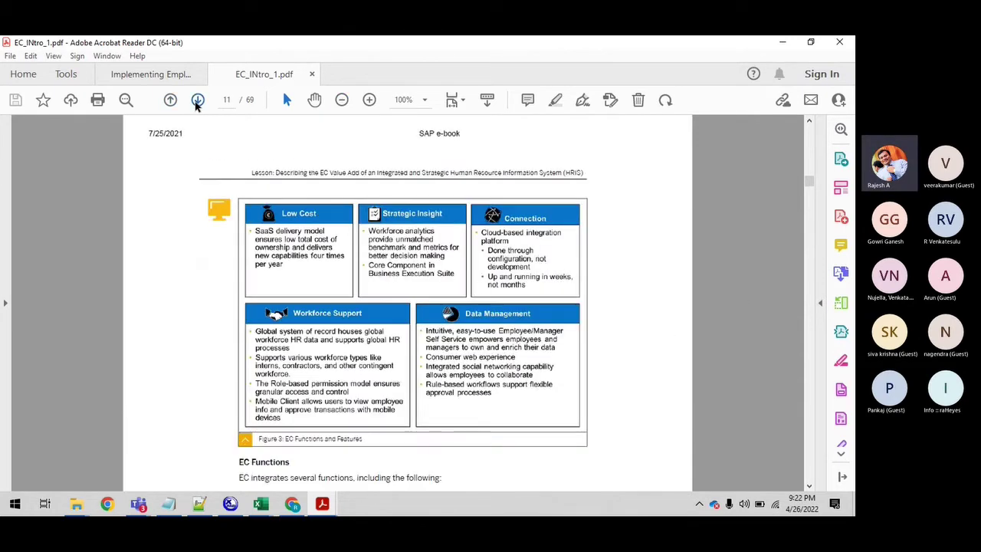
click(198, 100)
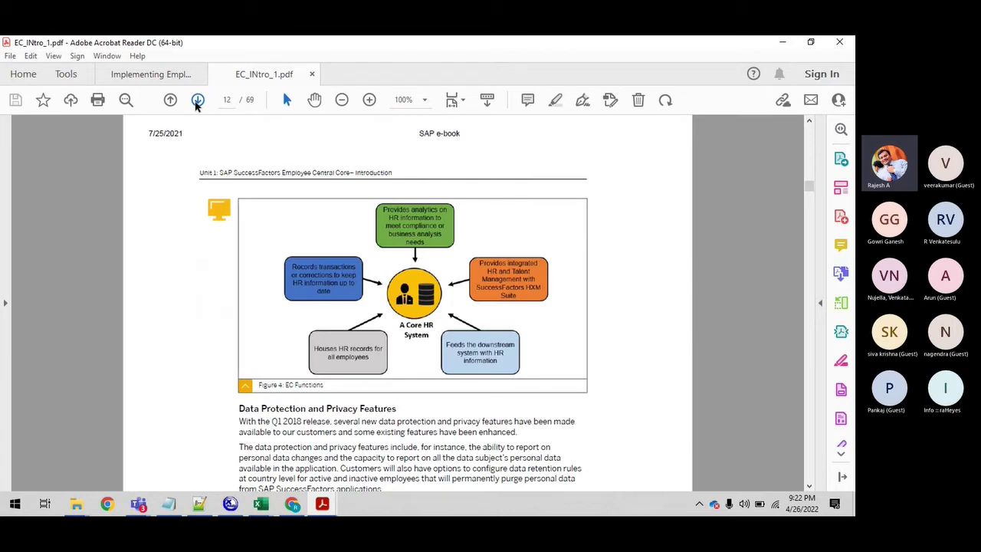
click(197, 102)
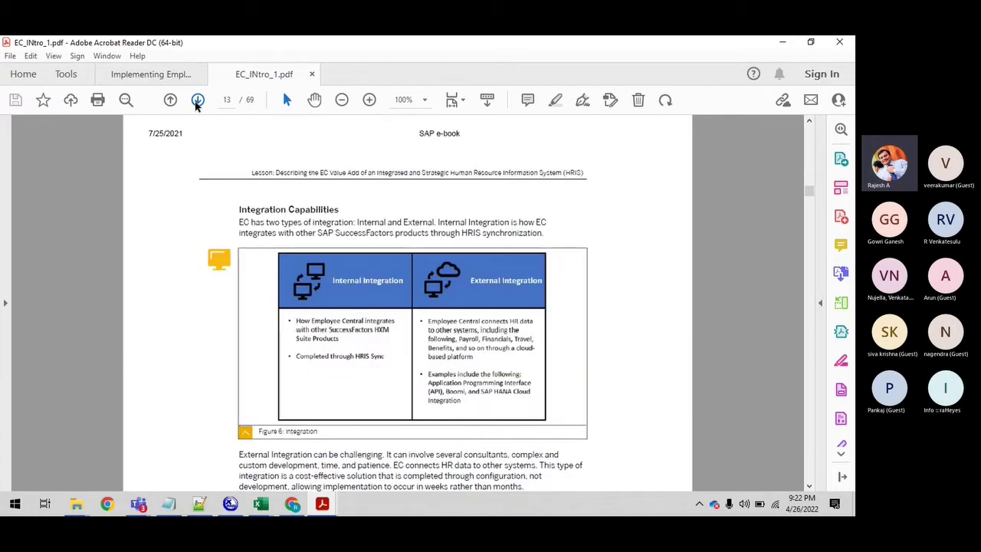
click(197, 102)
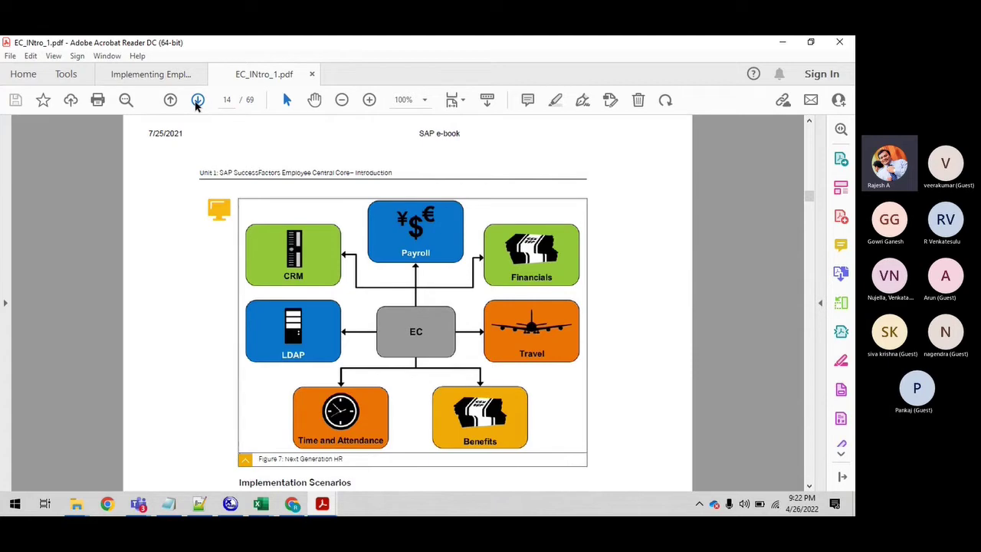
click(197, 102)
click(197, 102)
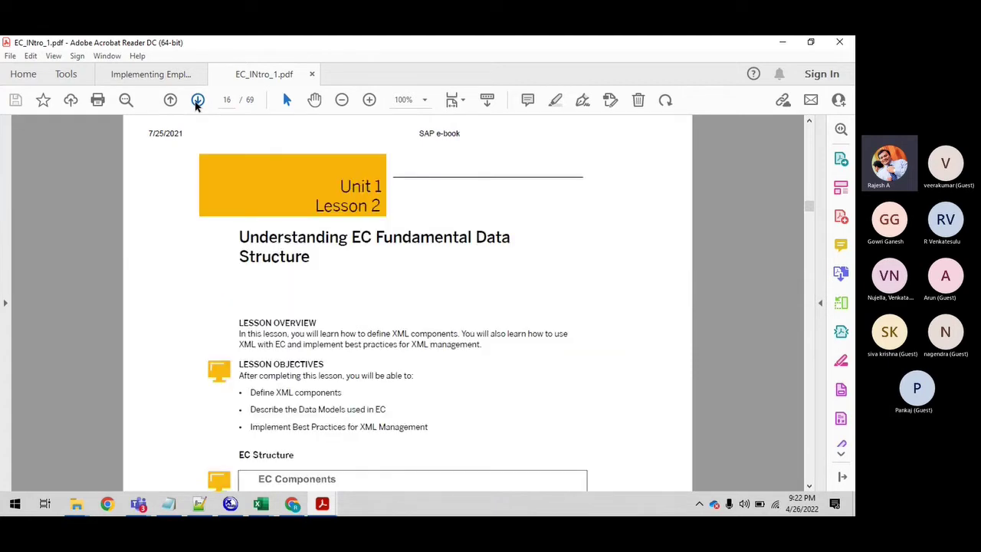
click(197, 102)
Read the XML Vocabulary page and advance to page 18's Person Info Element questions
scroll(321, 267, down, 6)
scroll(321, 267, up, 4)
scroll(321, 268, down, 6)
scroll(321, 268, down, 3)
scroll(308, 287, up, 4)
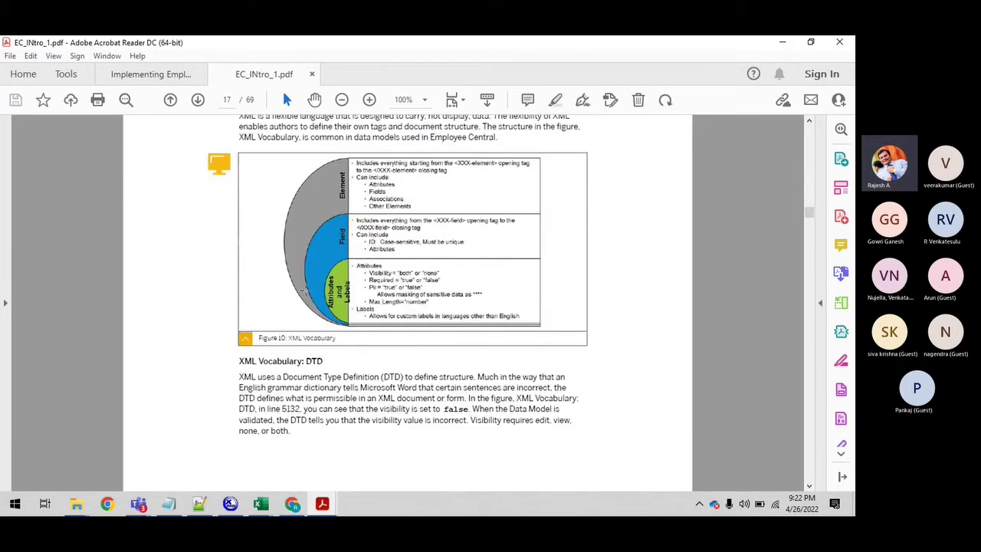
click(198, 100)
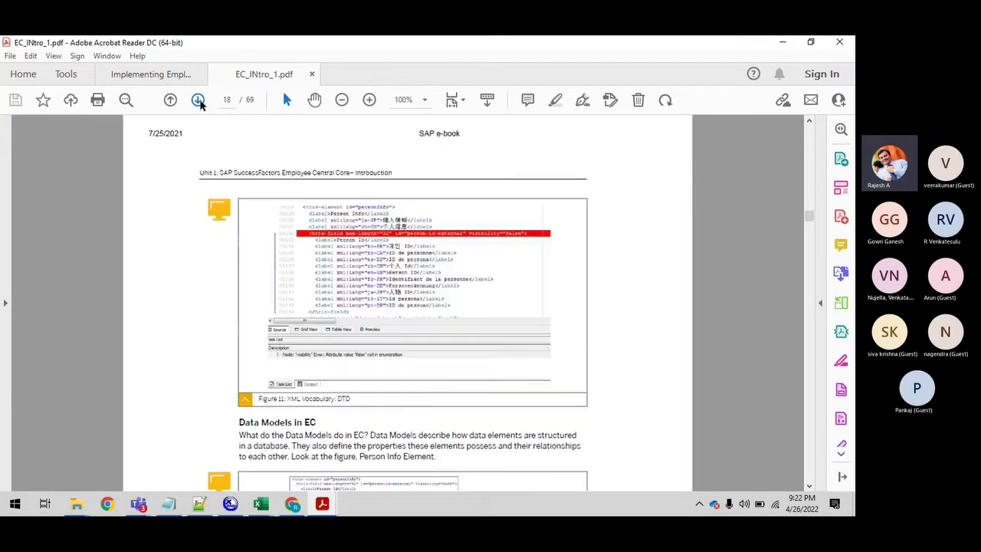
scroll(349, 318, down, 12)
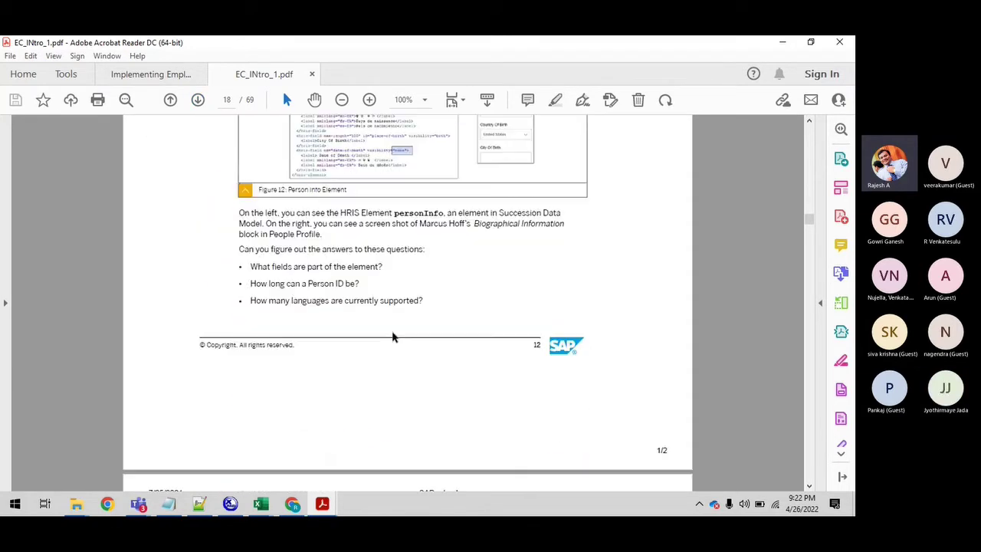
scroll(388, 335, up, 3)
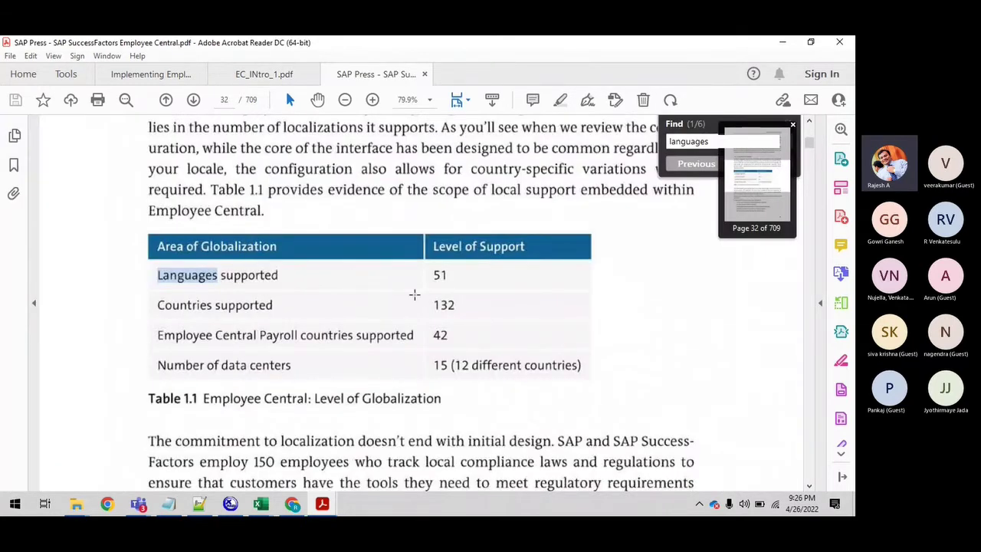
Select the 51 languages and 132 countries figures in Table 1.1
double_click(443, 275)
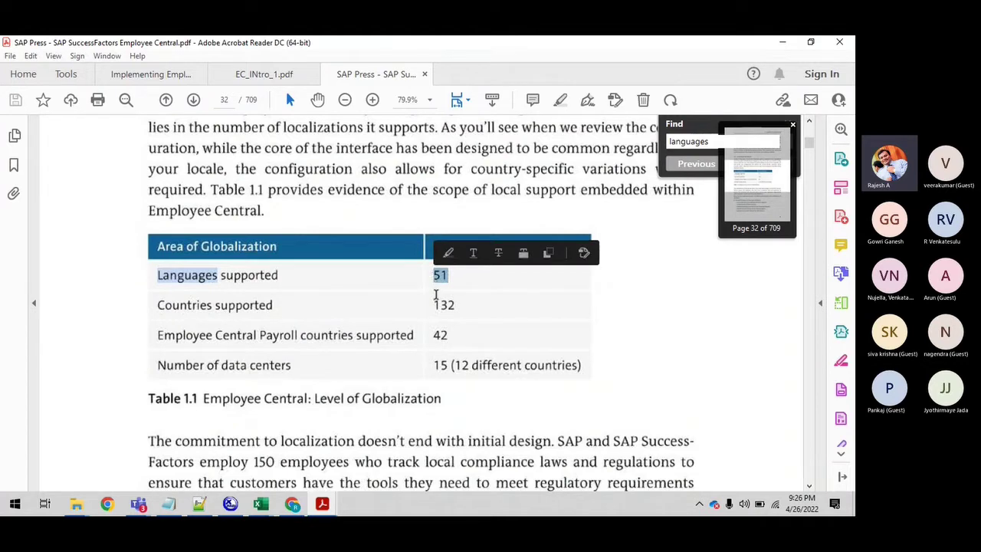
click(691, 345)
click(342, 335)
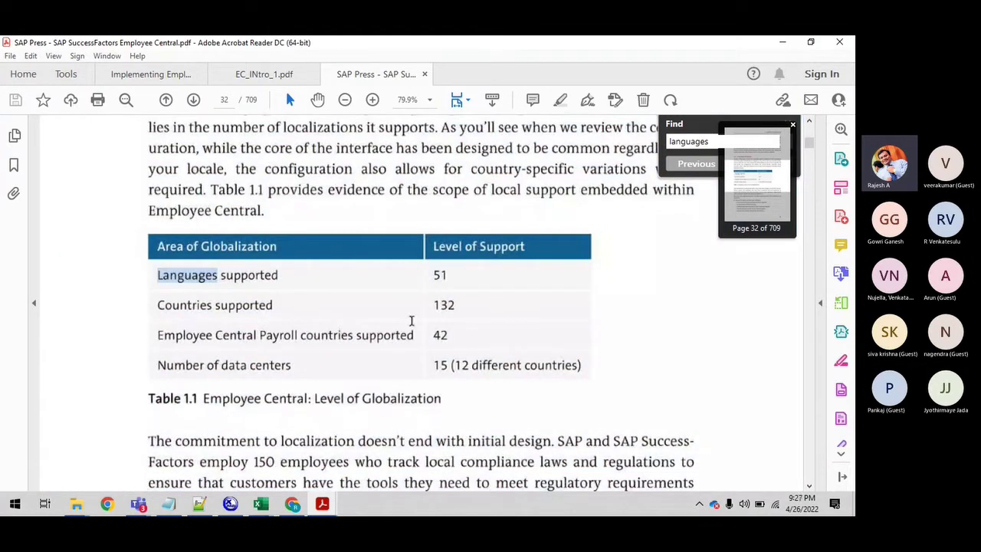
drag(462, 304, 432, 305)
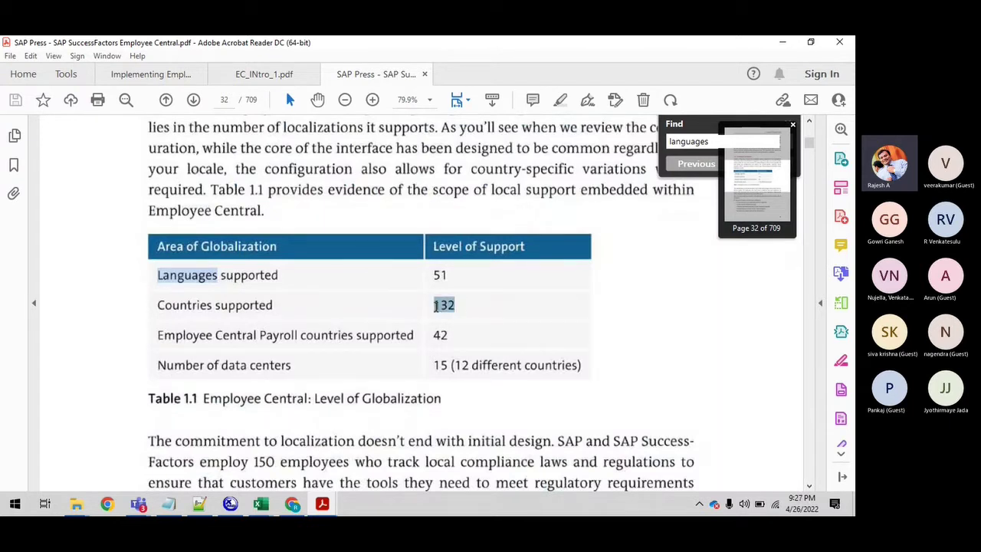
click(340, 337)
Highlight the 42 payroll countries and 15 data centers figures, ending on 51 languages
drag(450, 335, 433, 335)
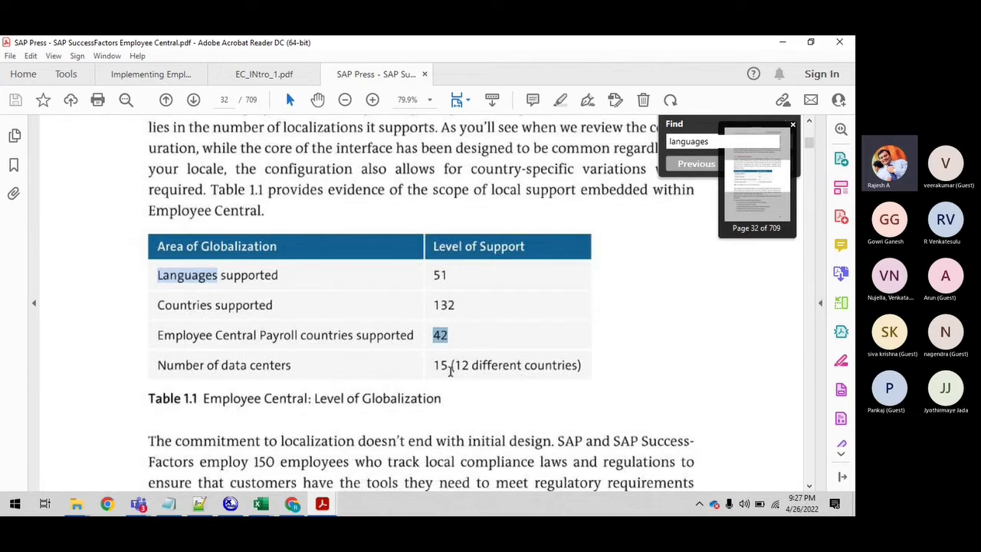
mouse_move(442, 365)
mouse_down()
mouse_move(452, 365)
mouse_move(430, 368)
mouse_up()
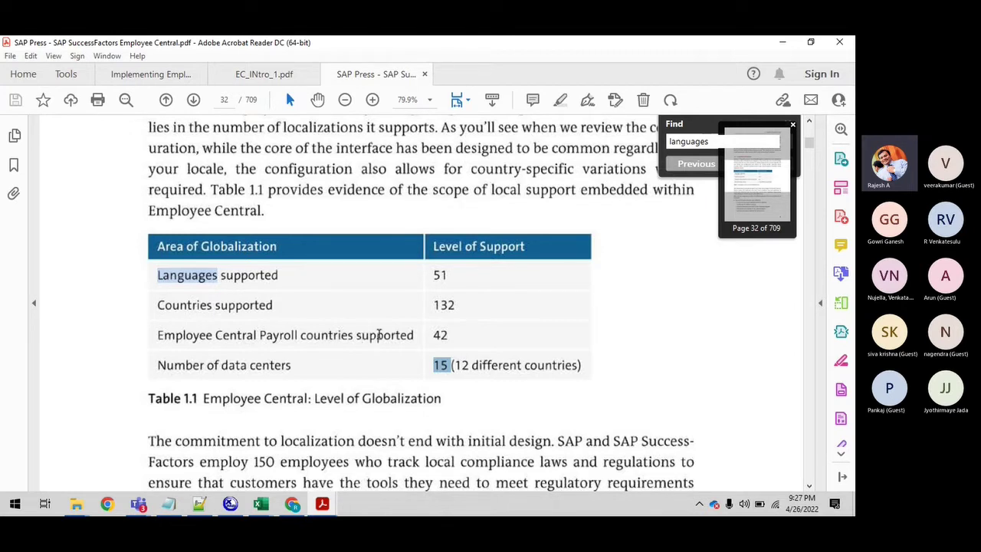
drag(414, 334, 184, 336)
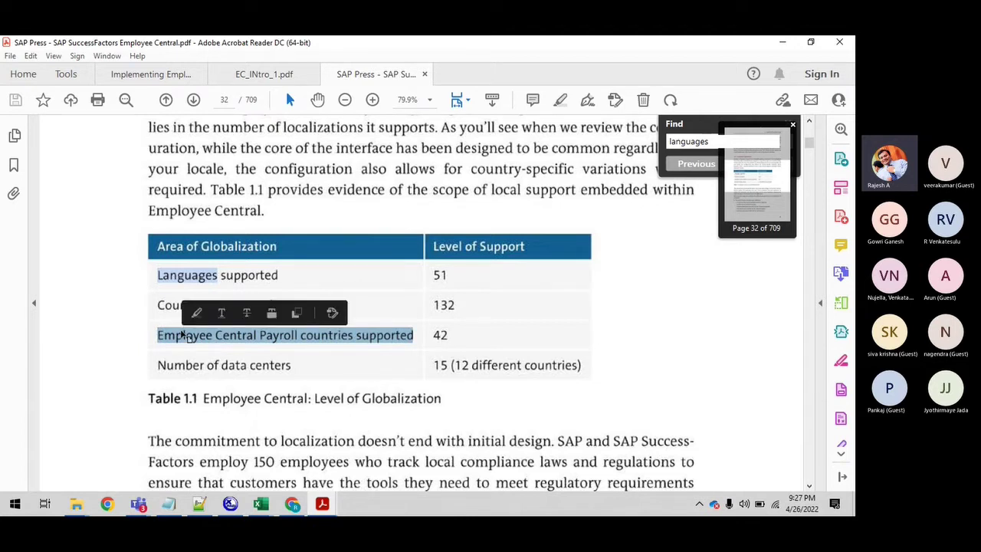
click(313, 342)
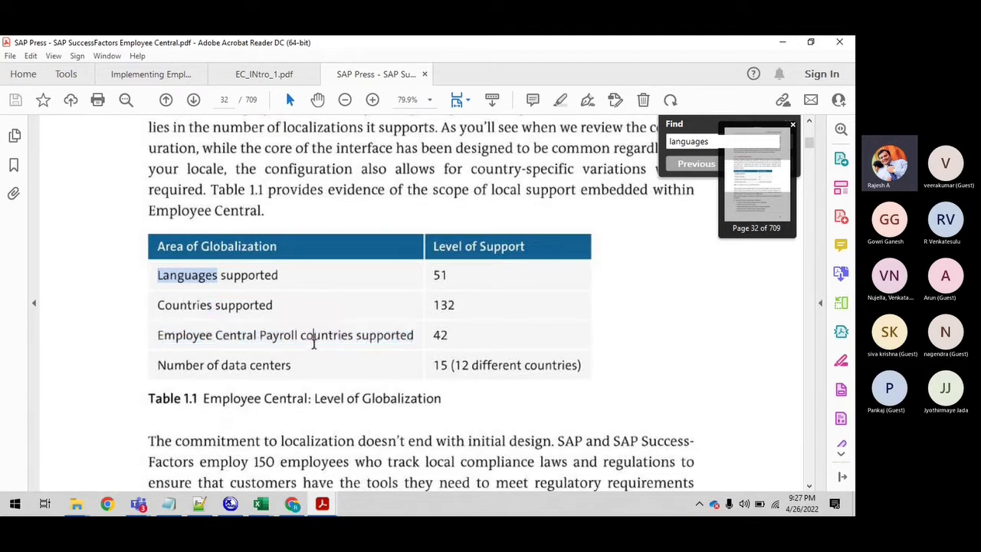
drag(432, 335, 453, 336)
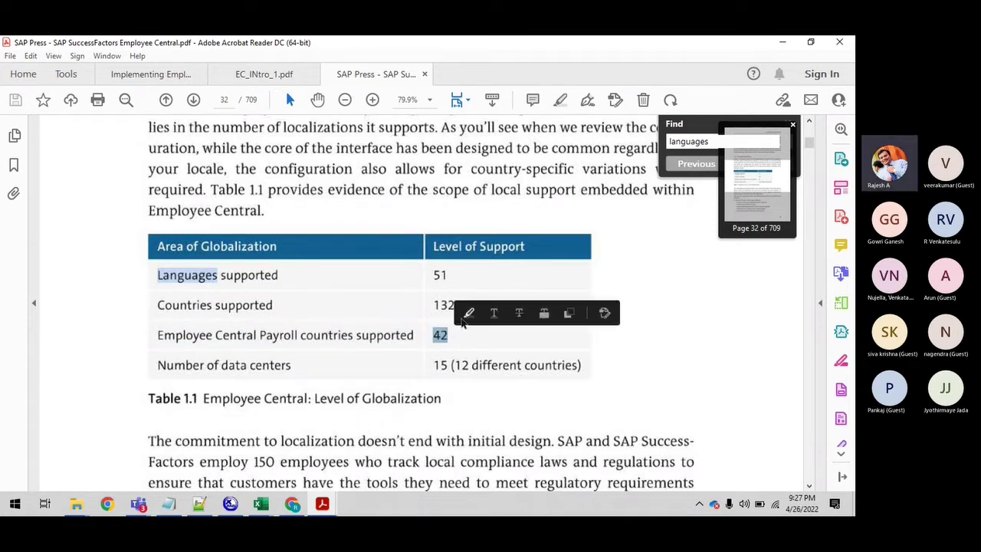
click(344, 335)
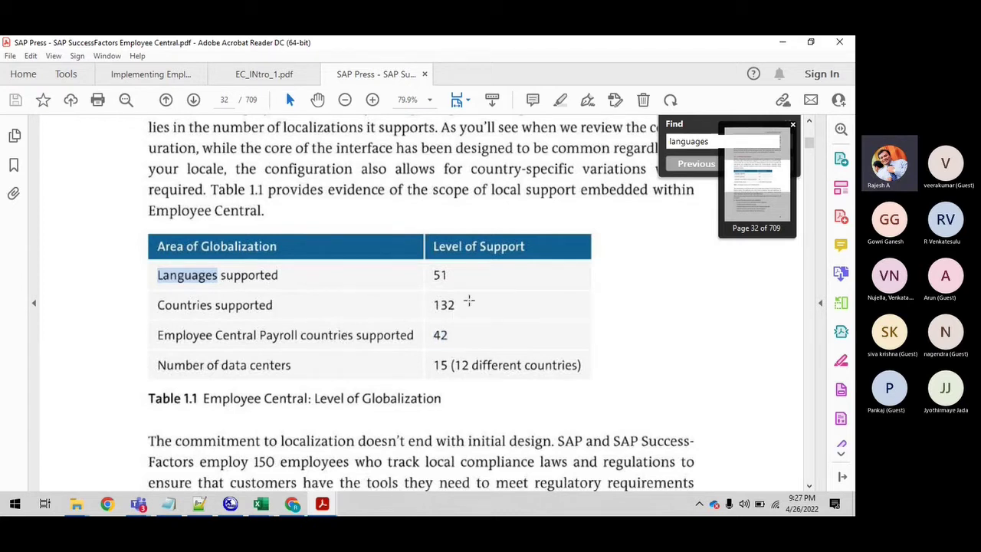
drag(467, 303, 453, 305)
drag(430, 275, 452, 278)
Select XMLPad's xml:lang column and compare it against the SAP Press PDF
click(236, 503)
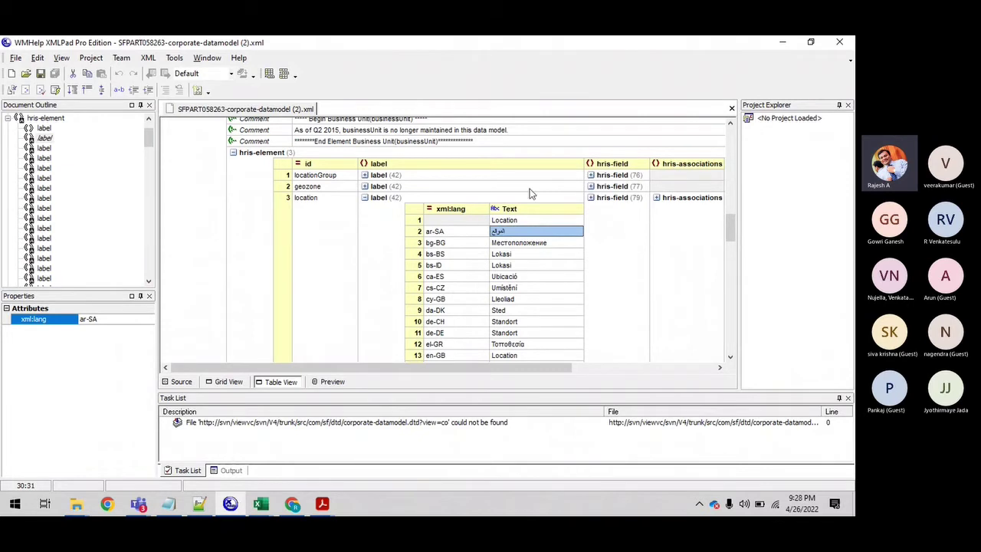
click(441, 210)
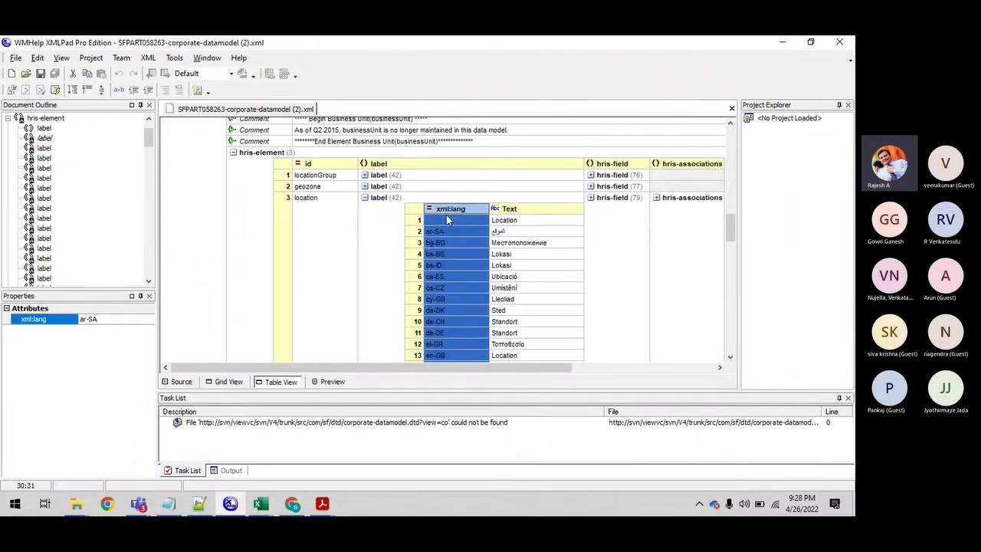
scroll(446, 261, down, 10)
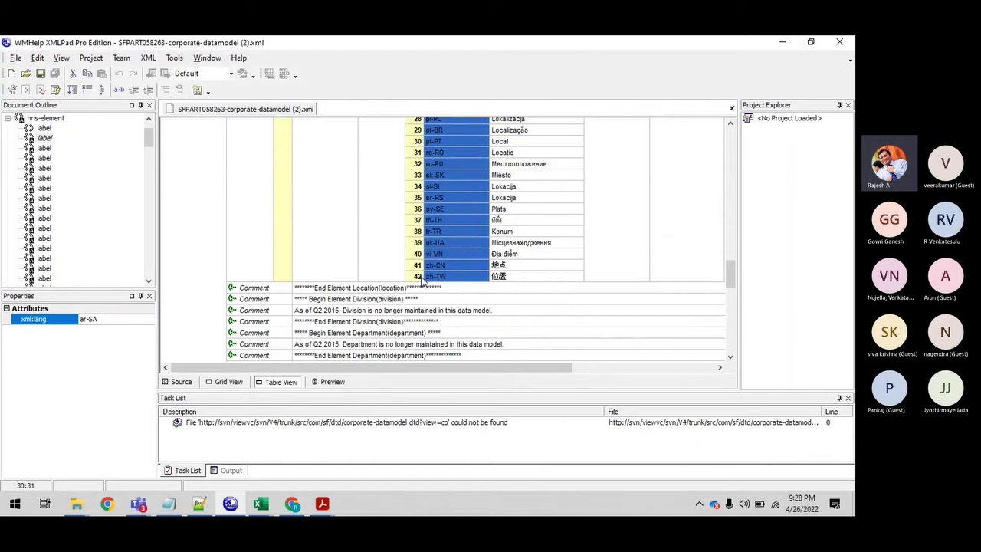
click(335, 511)
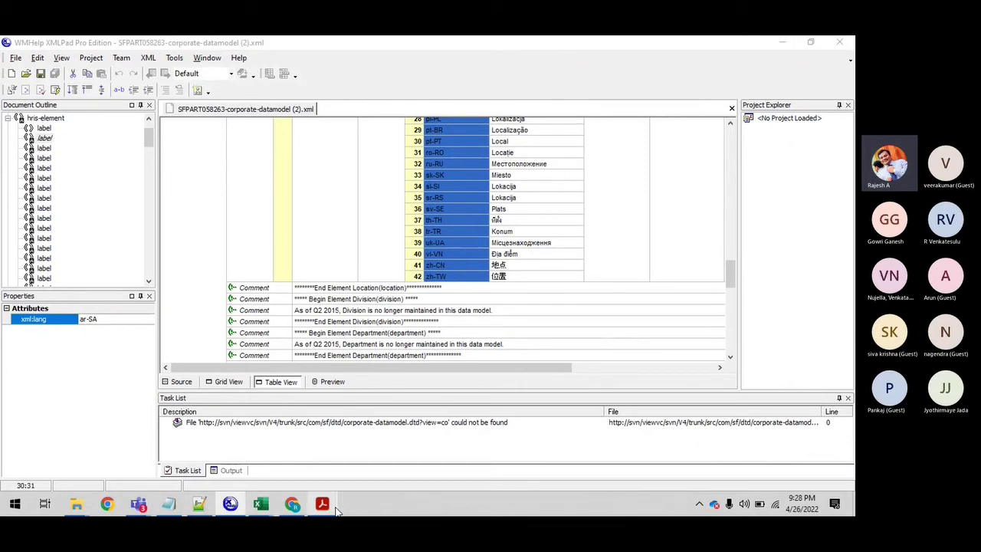
click(434, 453)
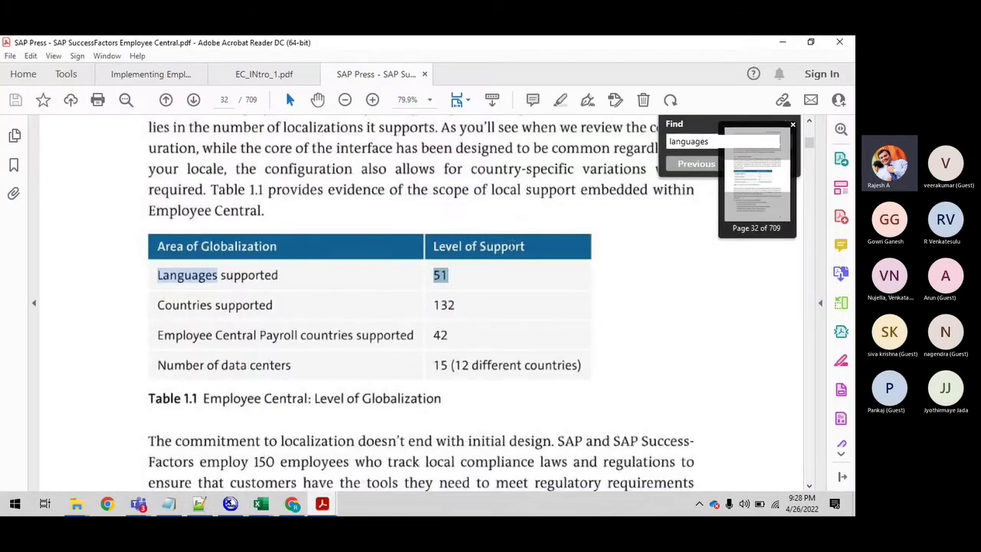
key(alt+Tab)
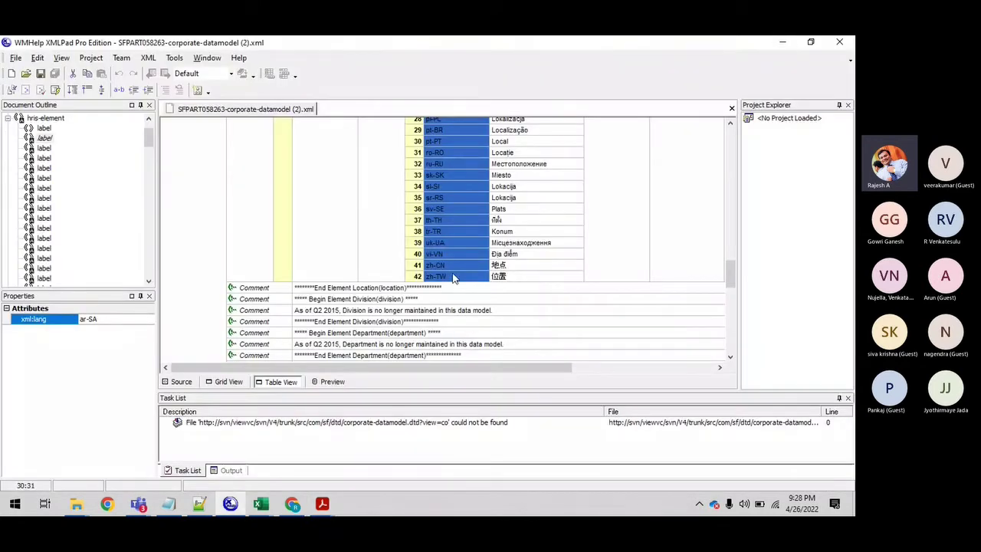
Scroll the Table View to the hris-element table and select the location id and id column
scroll(456, 272, up, 10)
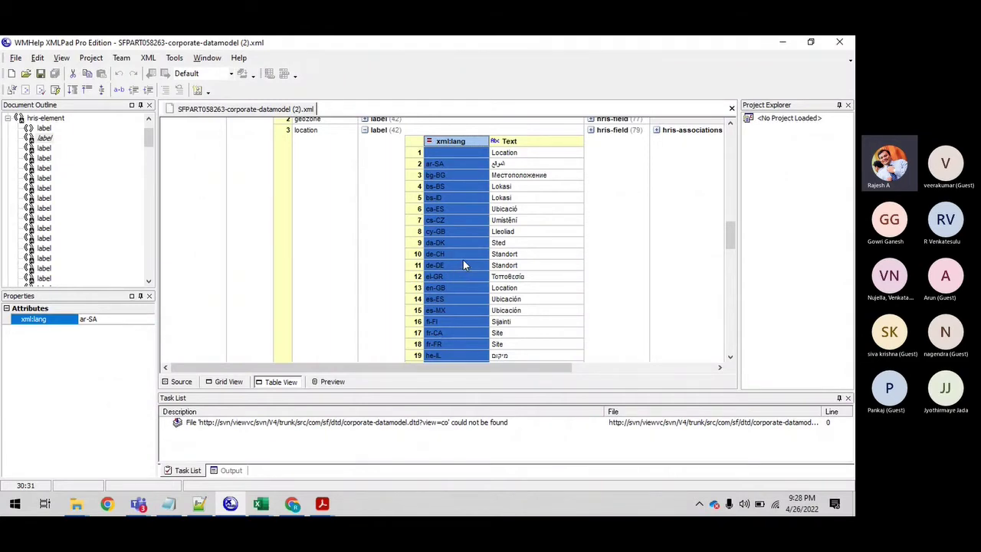
scroll(462, 263, up, 4)
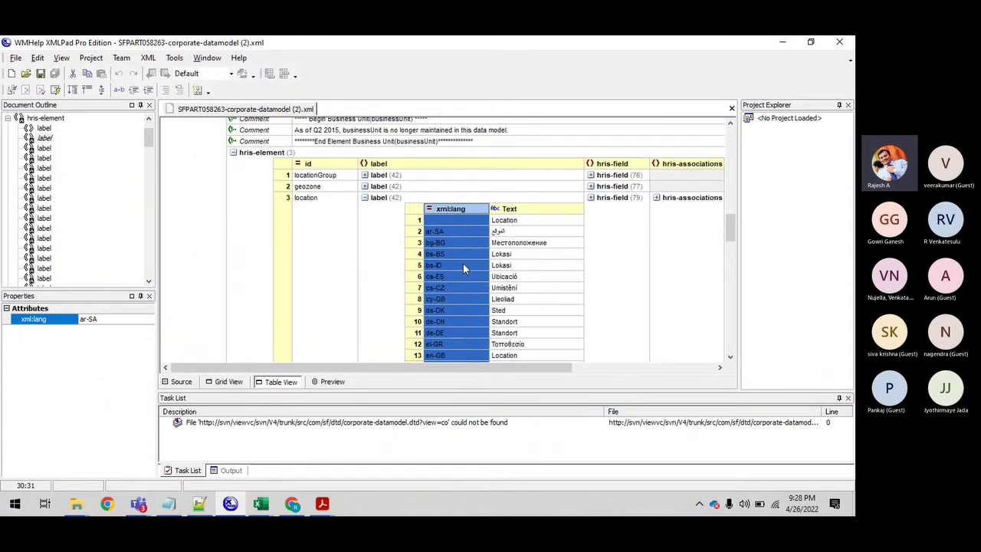
scroll(463, 262, down, 2)
click(320, 199)
click(329, 199)
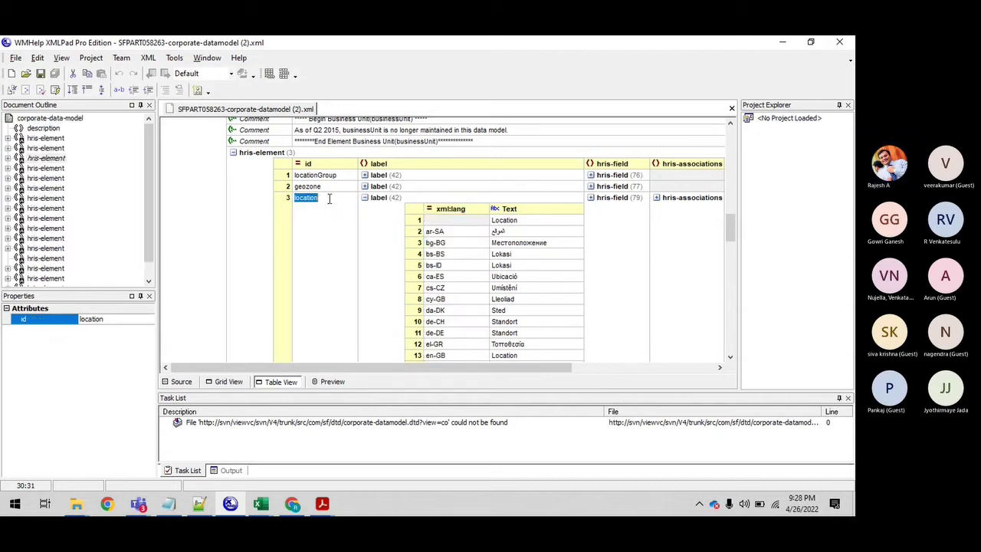
drag(329, 198, 292, 197)
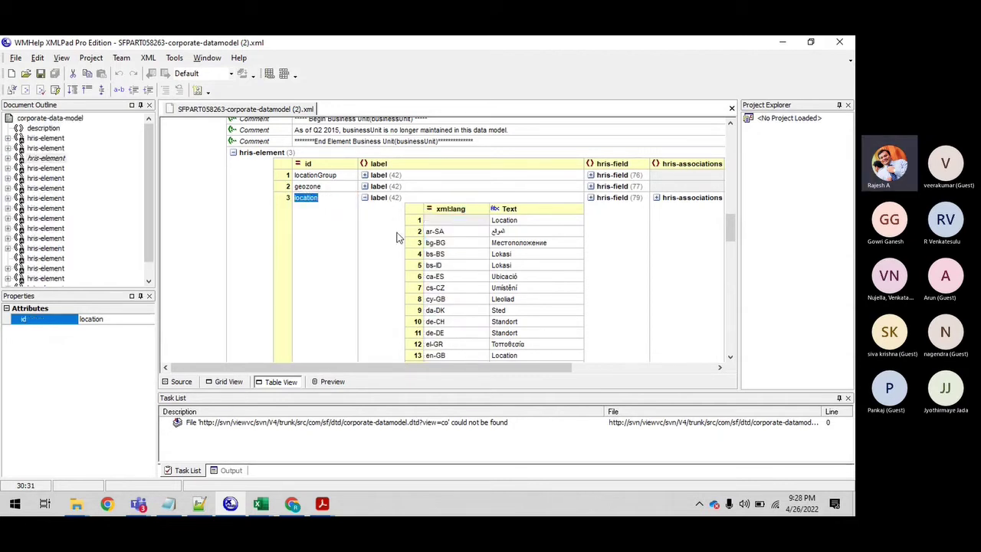
key(Right)
click(313, 165)
click(321, 201)
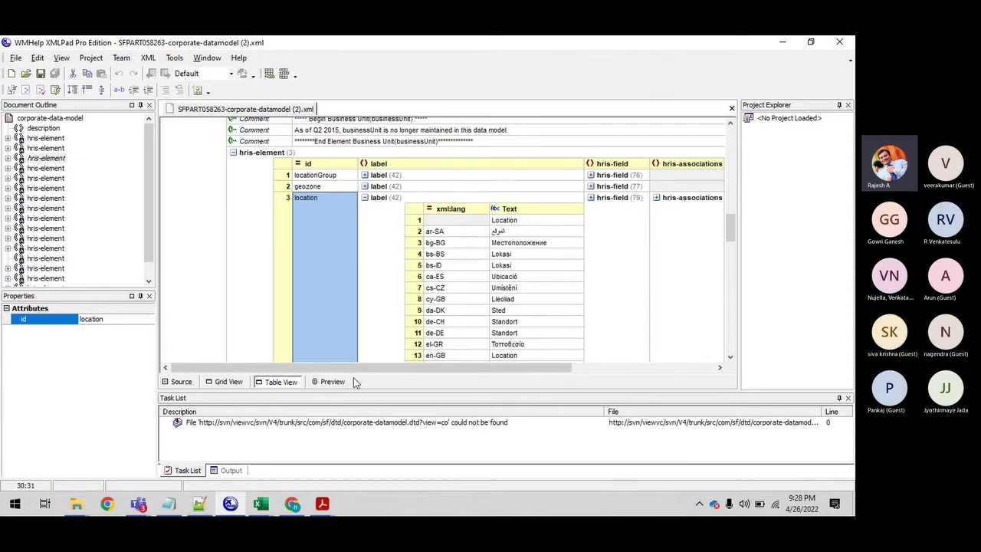
Bring corporate-datamodel (2).xml up in Notepad++ and apply View > Fold All
mouse_move(200, 503)
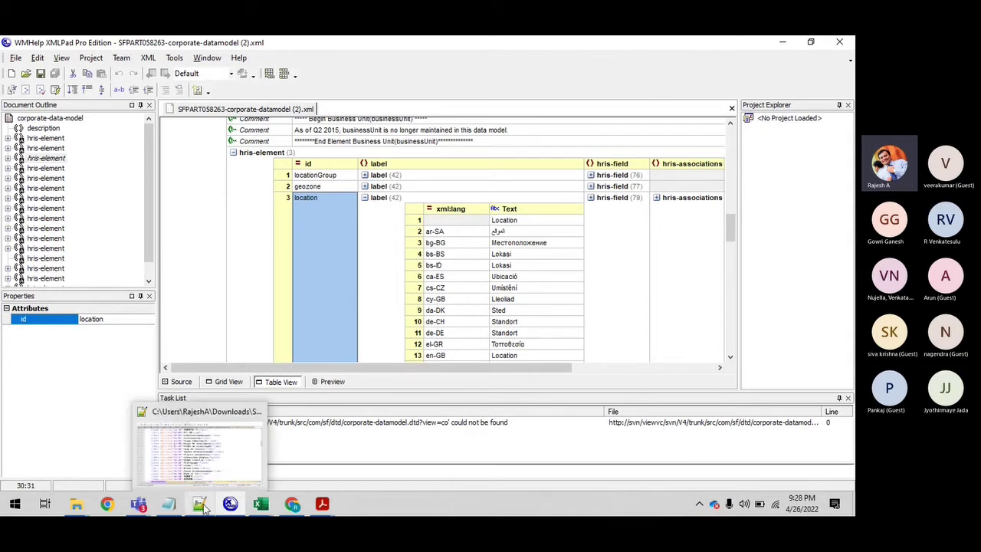
click(226, 458)
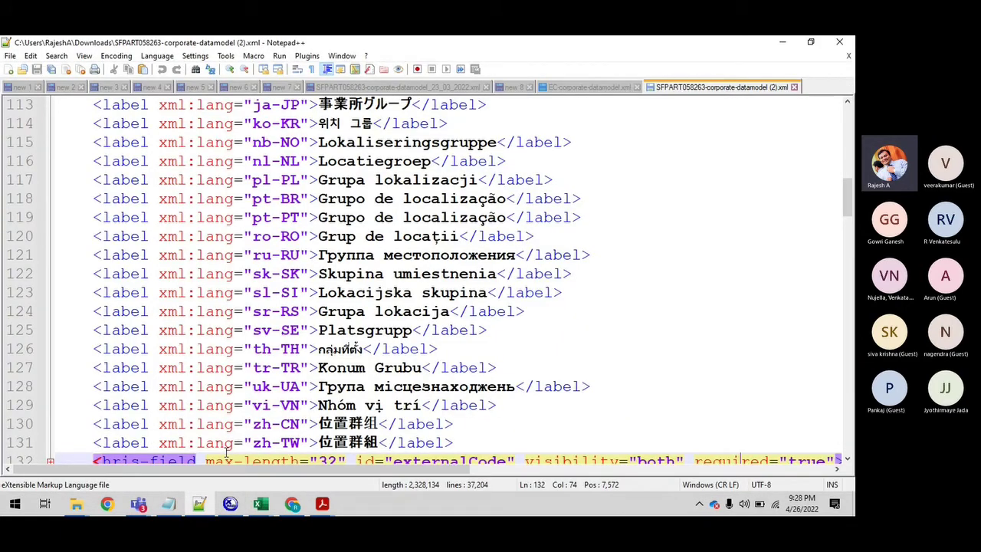
scroll(460, 298, up, 11)
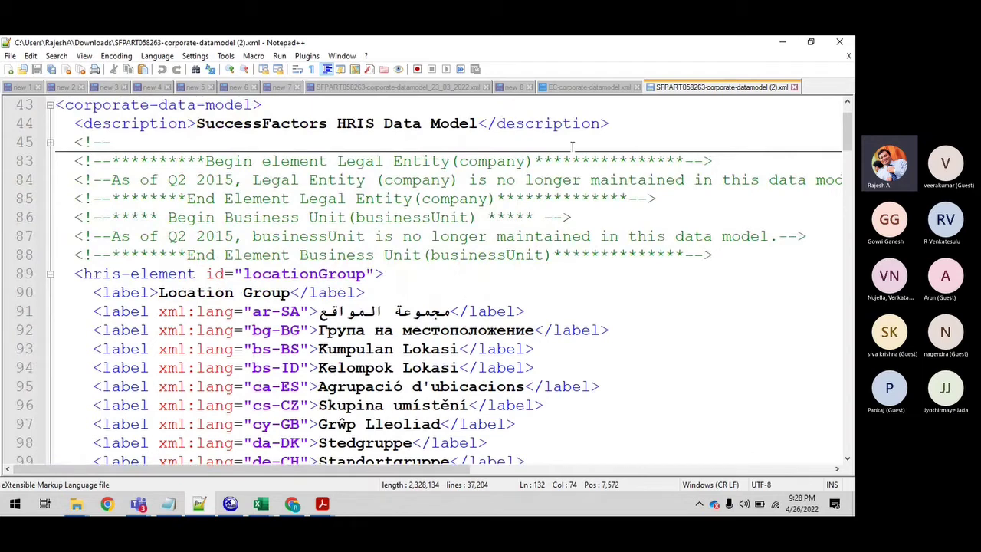
click(86, 57)
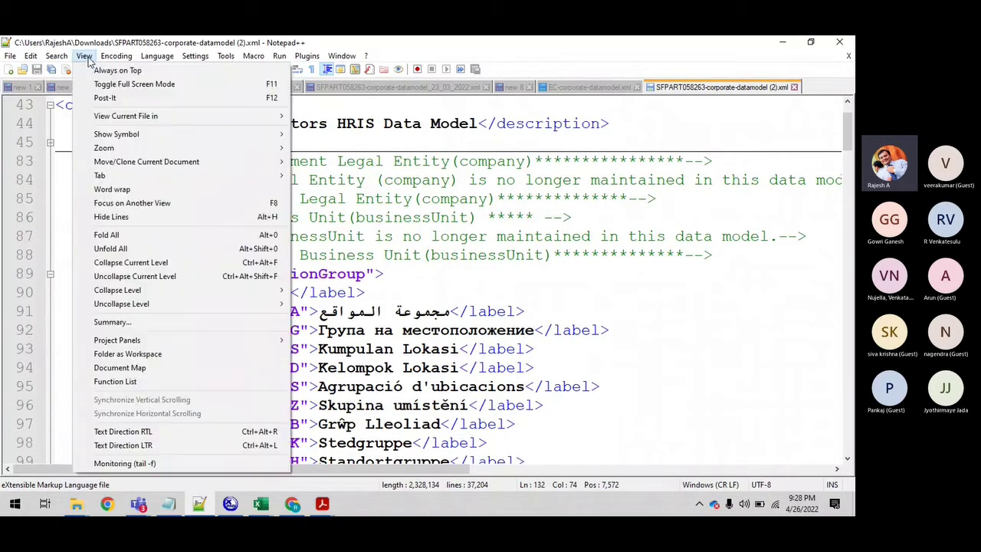
click(115, 235)
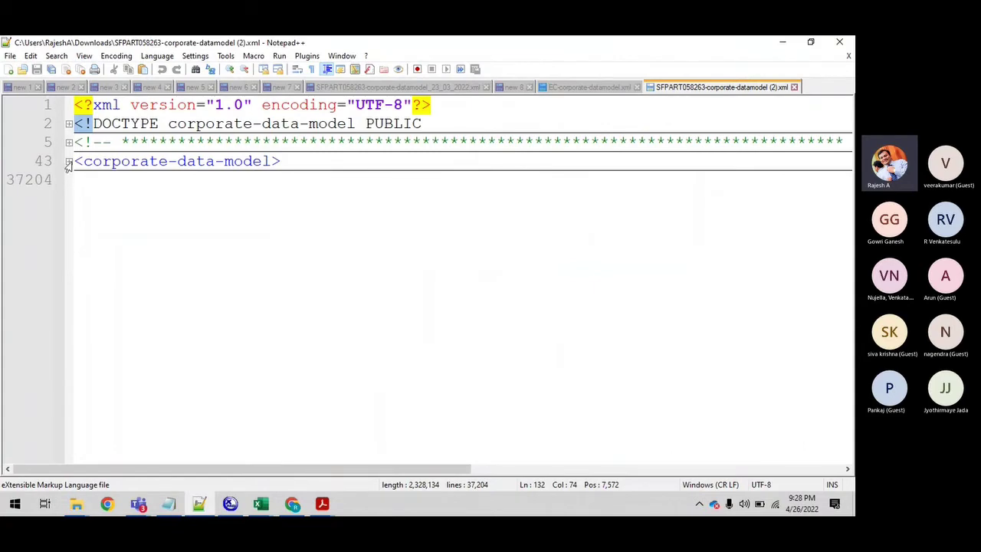
Expand line 43 and the location element at line 6917, selecting through the da-DK label
click(68, 162)
scroll(233, 253, down, 2)
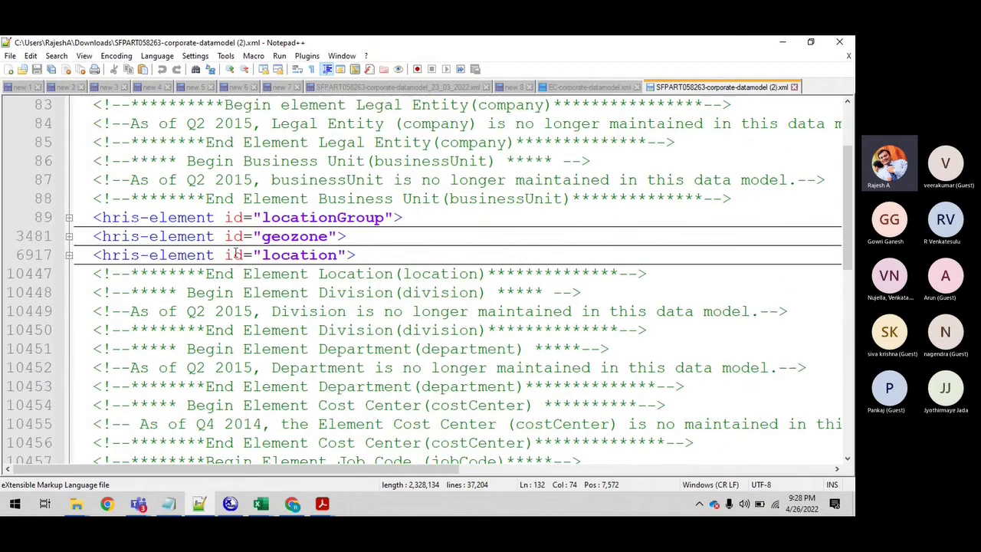
click(67, 256)
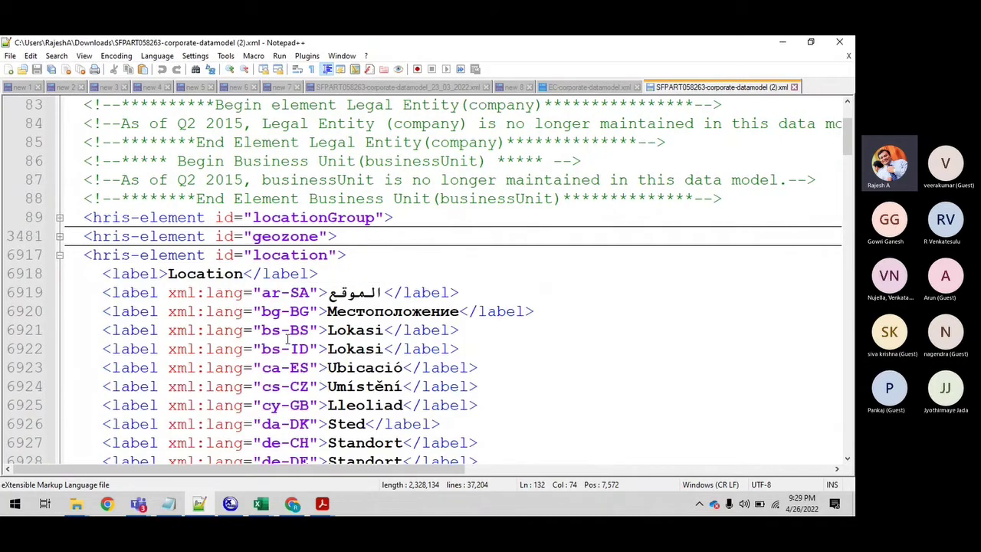
click(76, 254)
drag(76, 255, 515, 424)
key(ctrl+c)
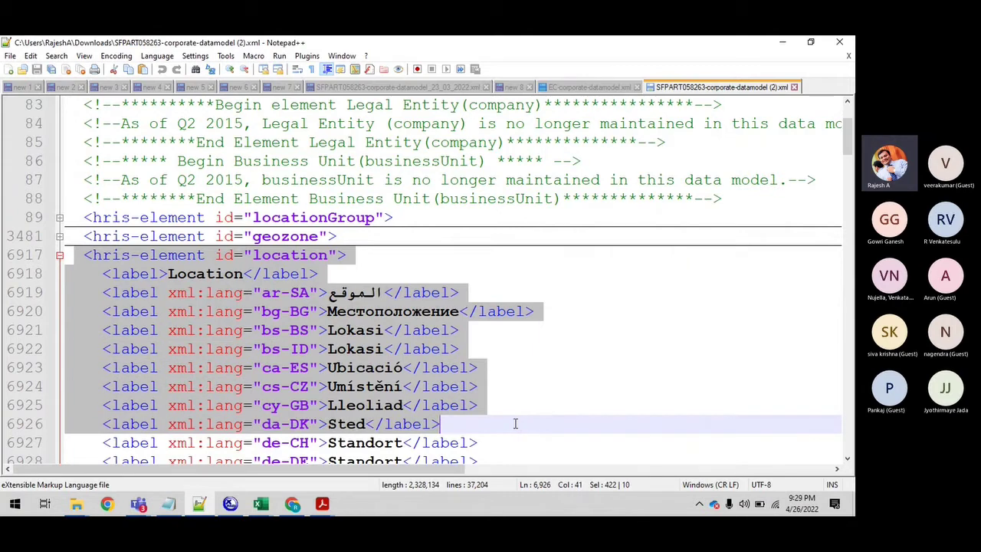
Replace the new 8 contents with the copied location element lines, adding blank lines above
key(ctrl+Tab)
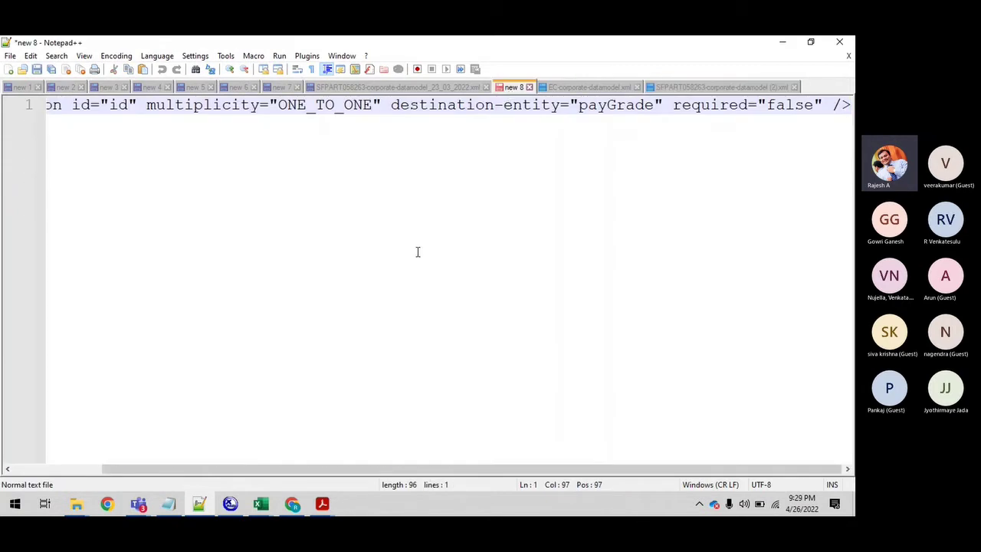
key(ctrl+a)
key(Delete)
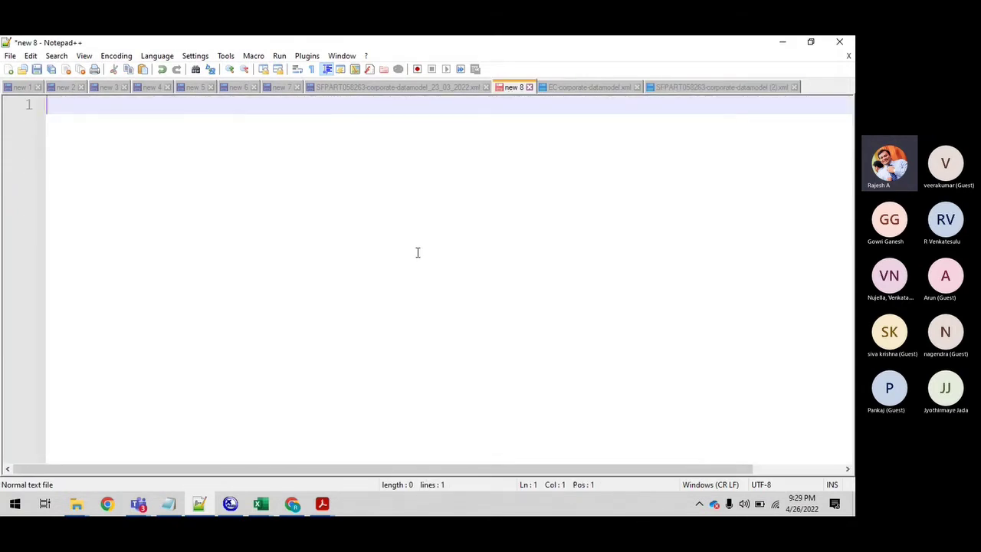
key(ctrl+v)
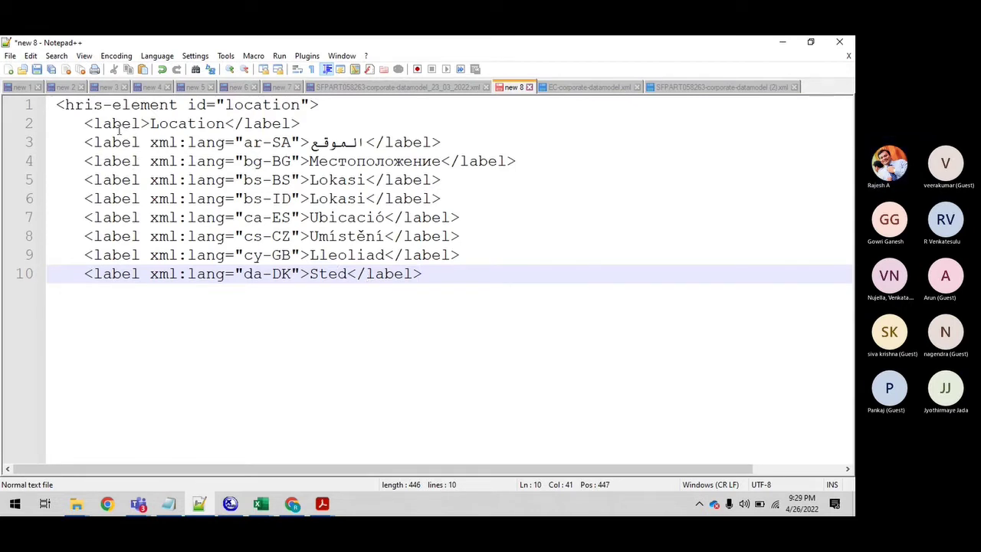
click(60, 104)
key(Return)
key(Return)
key(Return)
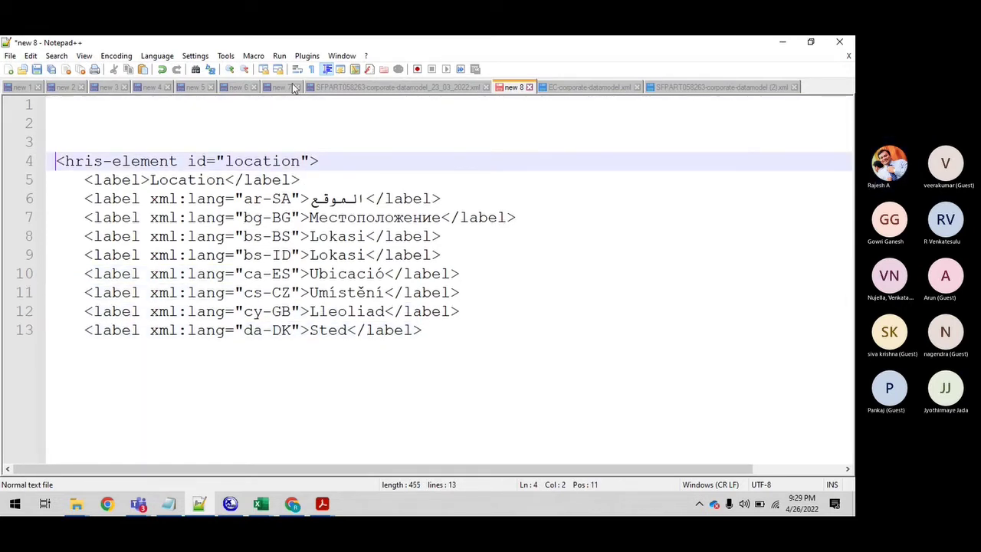
Fold and unfold the location element at line 6917 and find its closing tag at line 10446
click(679, 92)
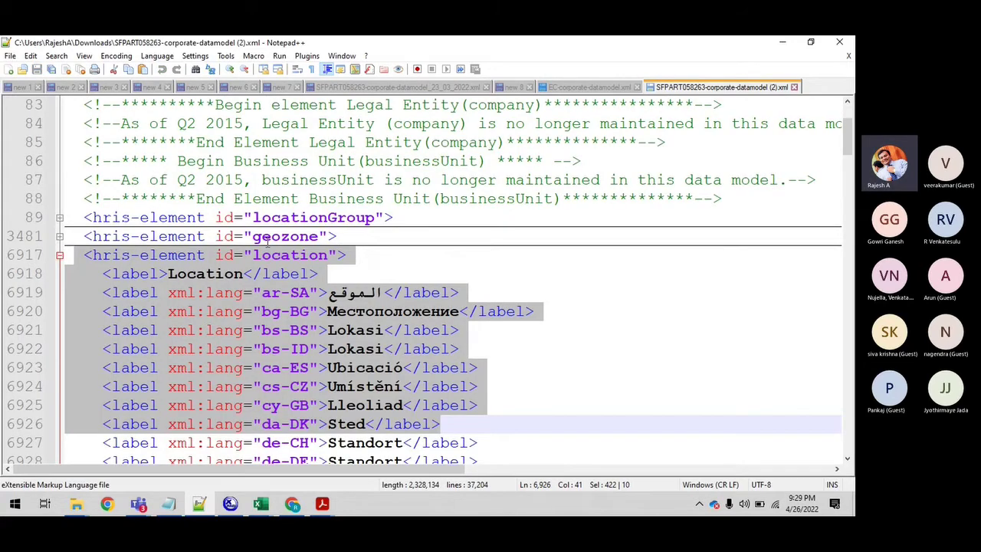
click(262, 292)
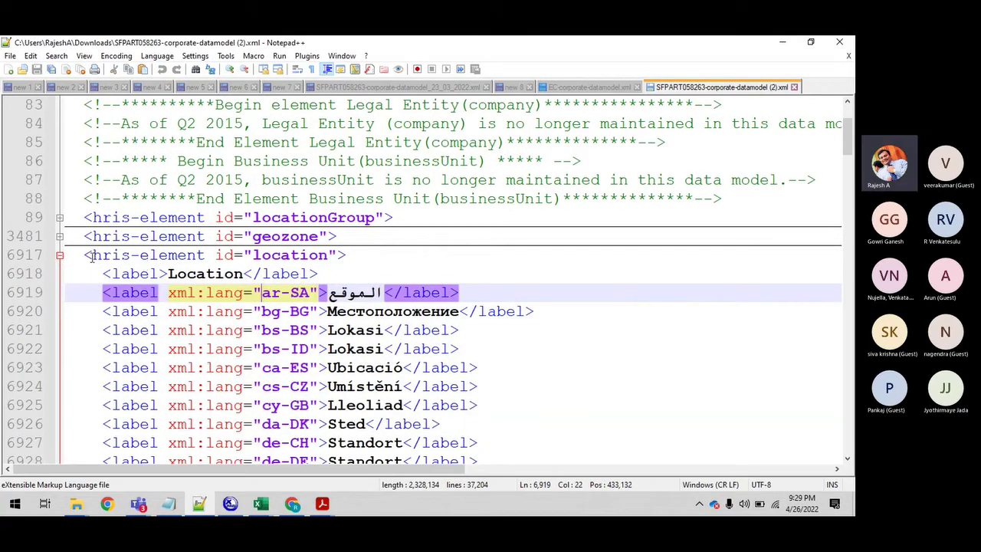
drag(85, 255, 348, 257)
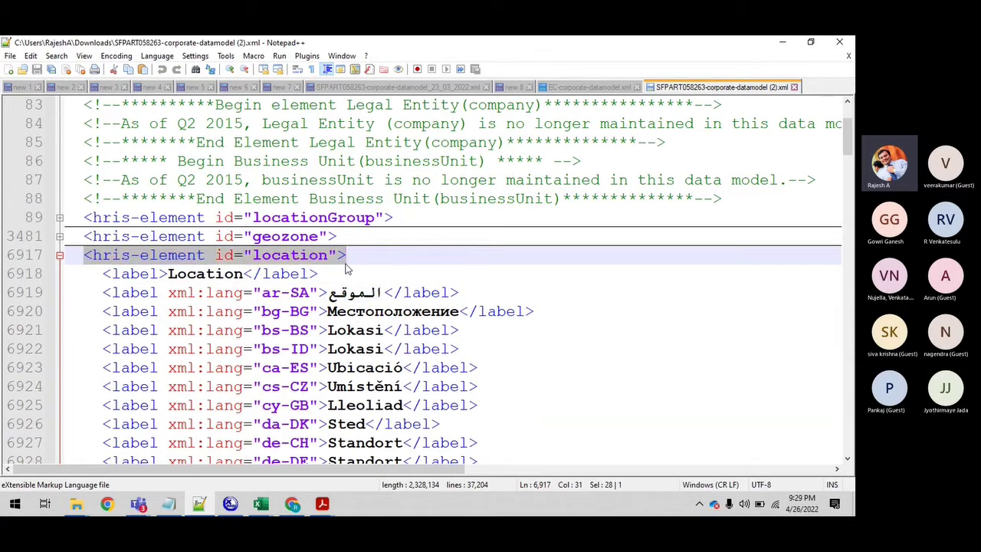
click(59, 256)
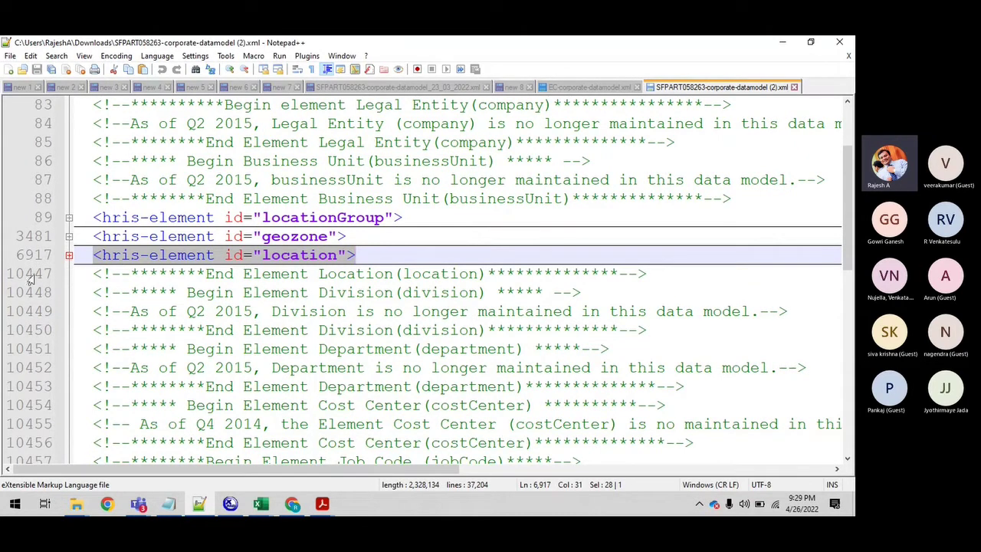
click(69, 254)
scroll(771, 327, down, 1)
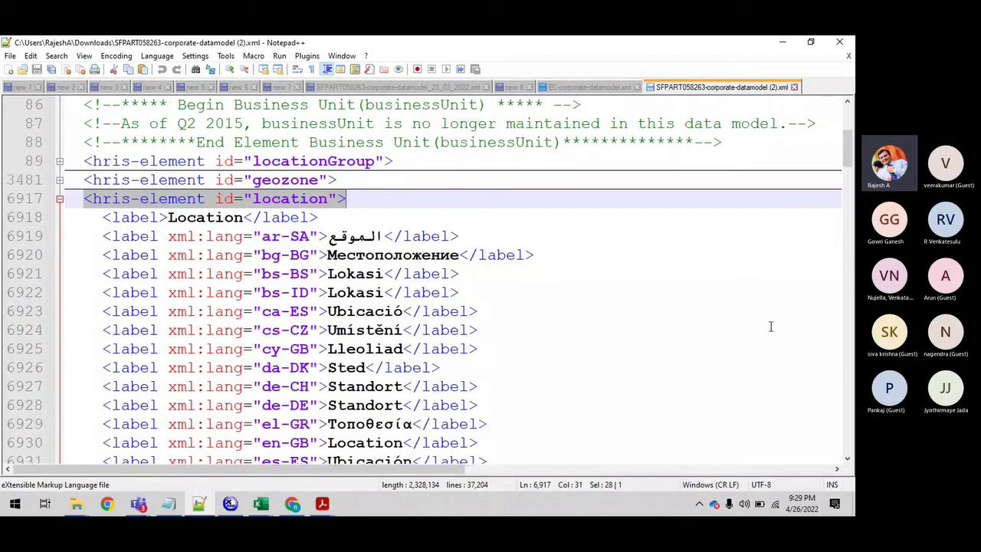
scroll(771, 326, down, 2)
drag(843, 161, 841, 383)
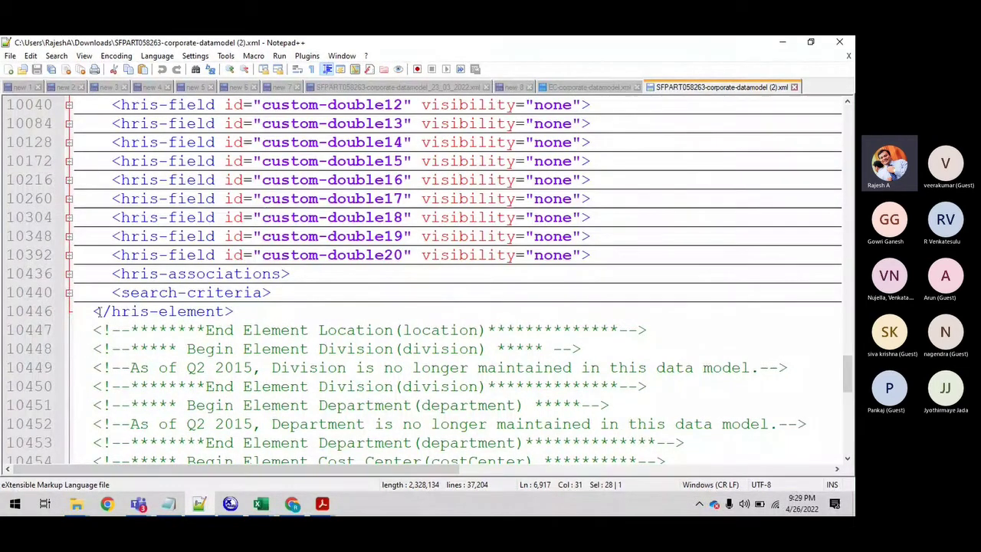
drag(225, 312, 92, 311)
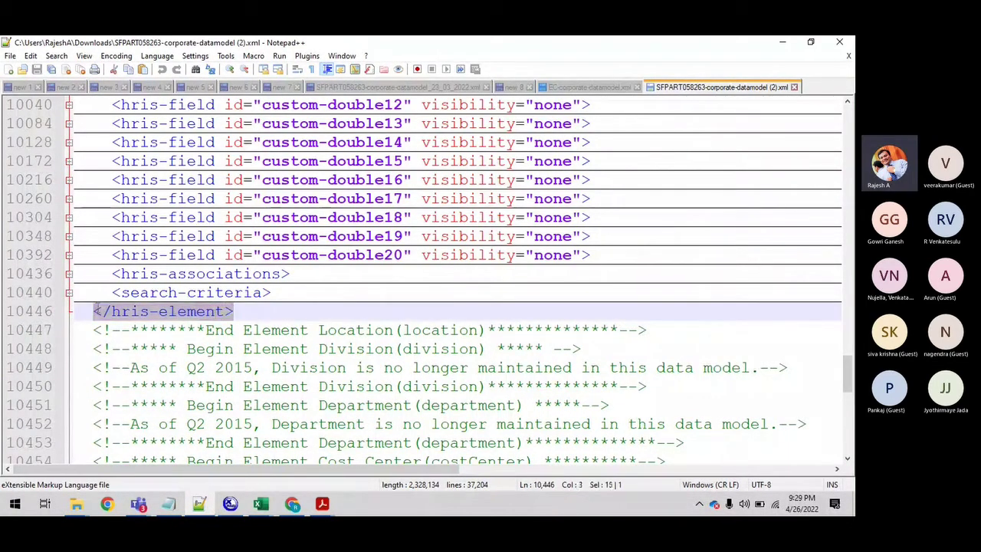
click(159, 501)
click(159, 501)
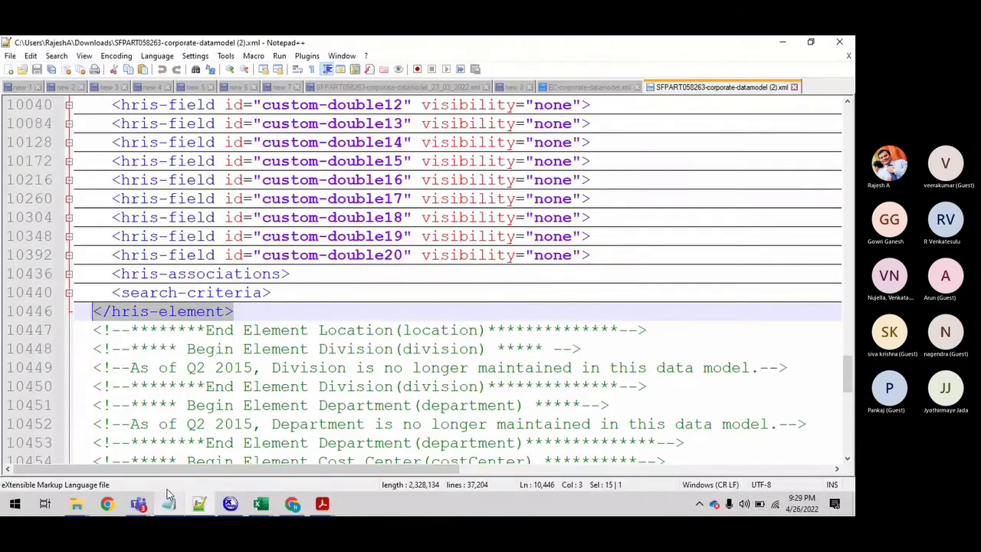
click(520, 90)
Add a closing </hris-element> line below the da-DK label line
click(452, 353)
key(Return)
key(Return)
key(Return)
key(Return)
key(Return)
key(Return)
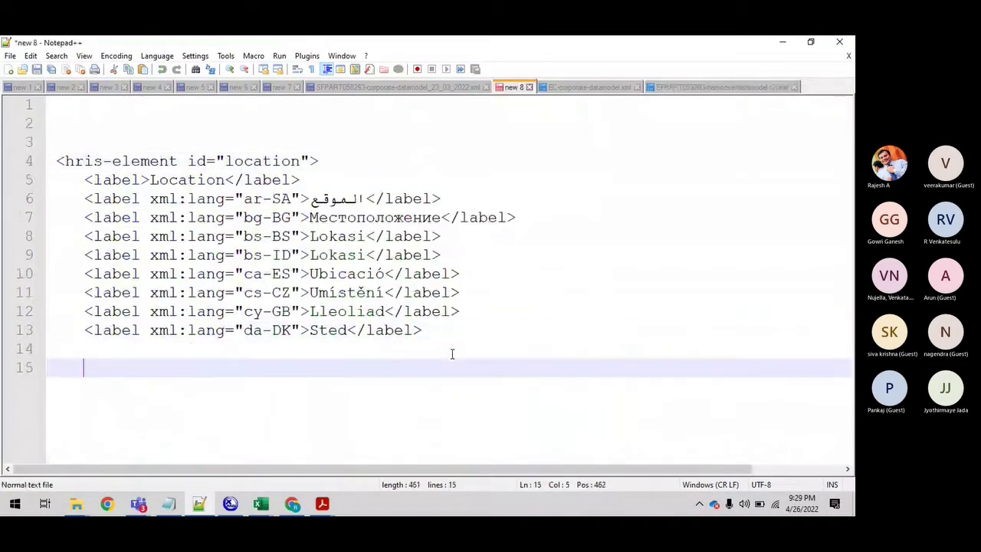
text(</hris-element>)
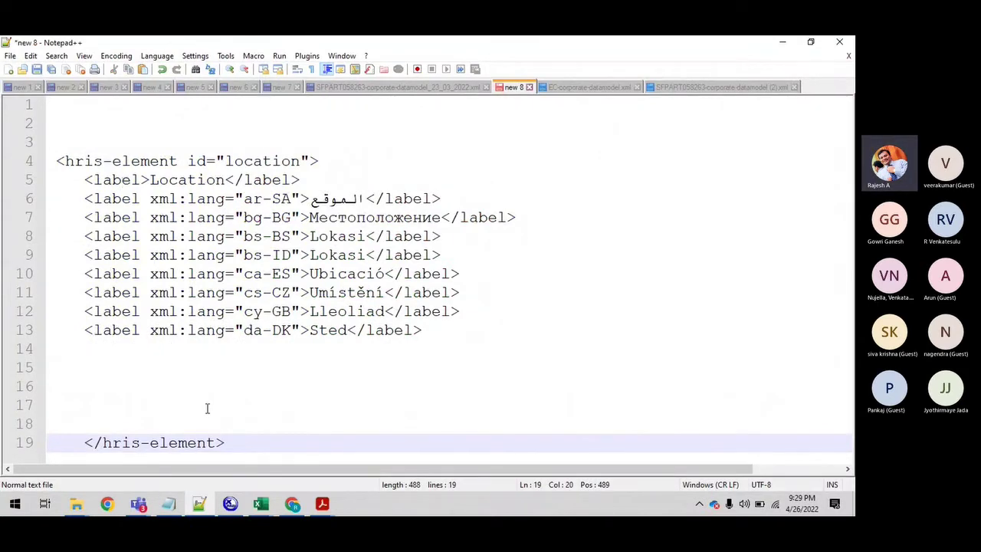
click(58, 161)
drag(58, 161, 178, 162)
drag(225, 443, 83, 443)
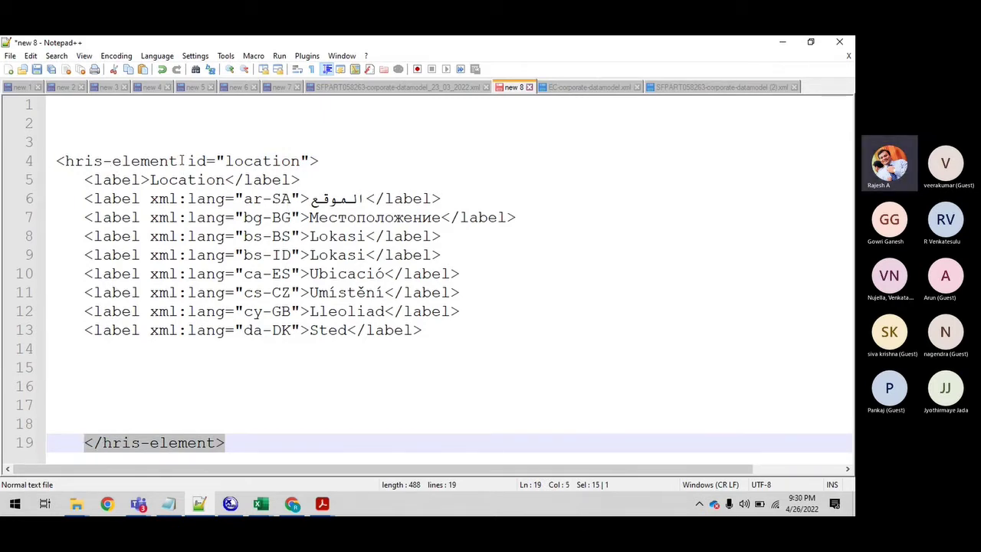
Move id="location" onto its own line, closing line 4 with > and starting line 6 with <
click(182, 161)
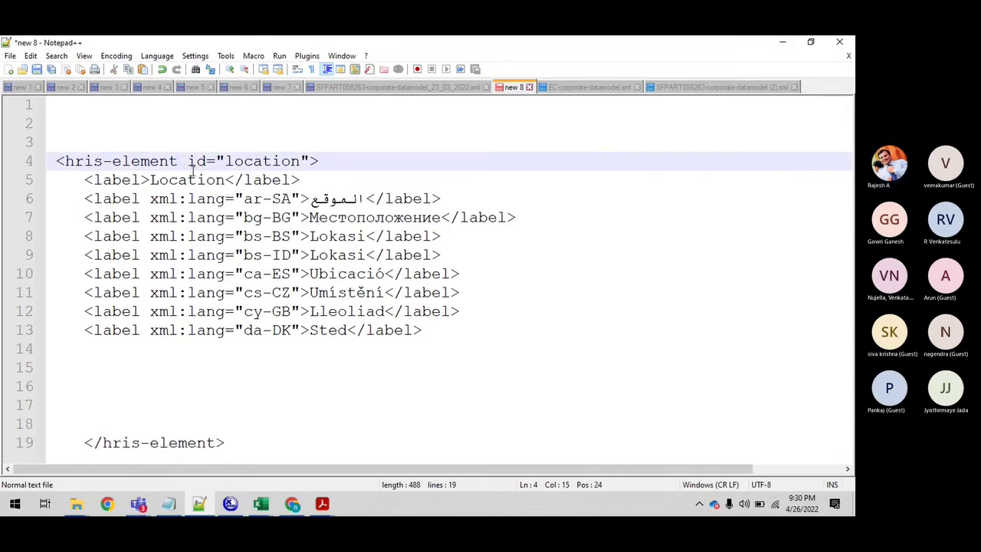
key(Return)
key(Return)
click(215, 161)
text(?)
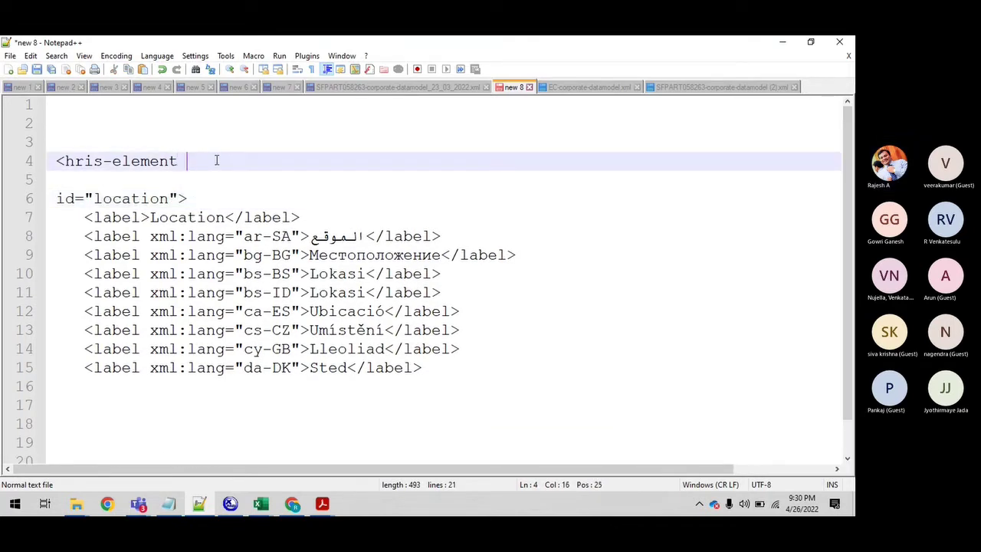
key(BackSpace)
text(>)
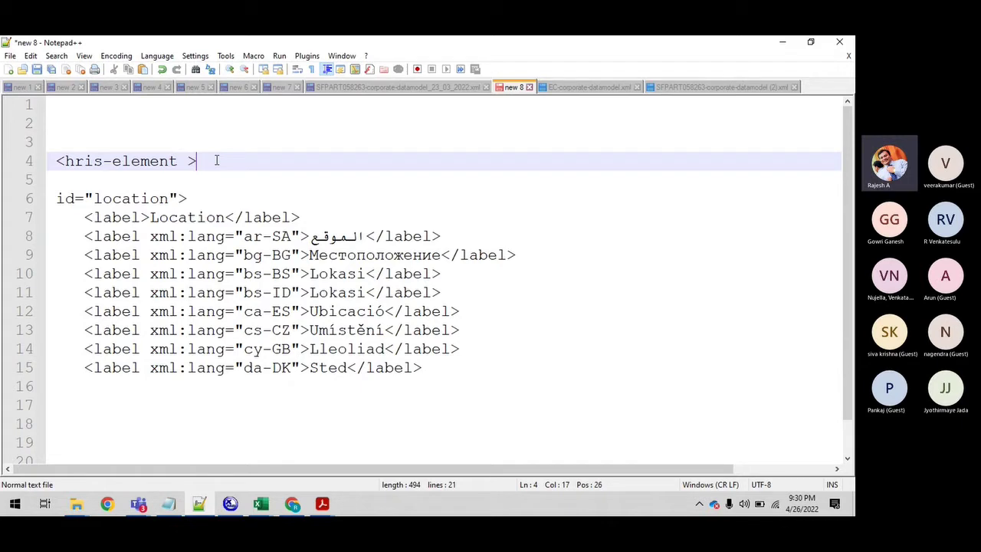
click(60, 199)
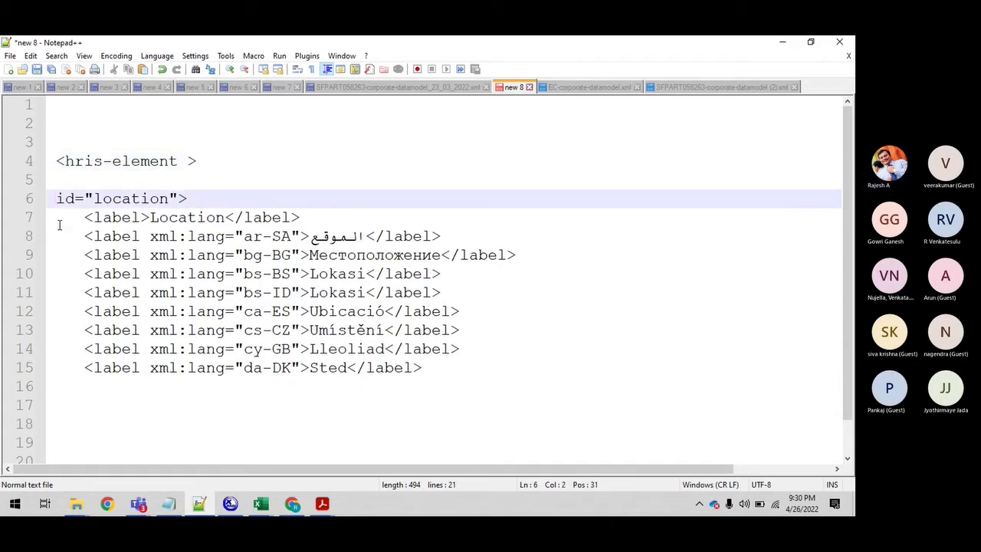
text(<)
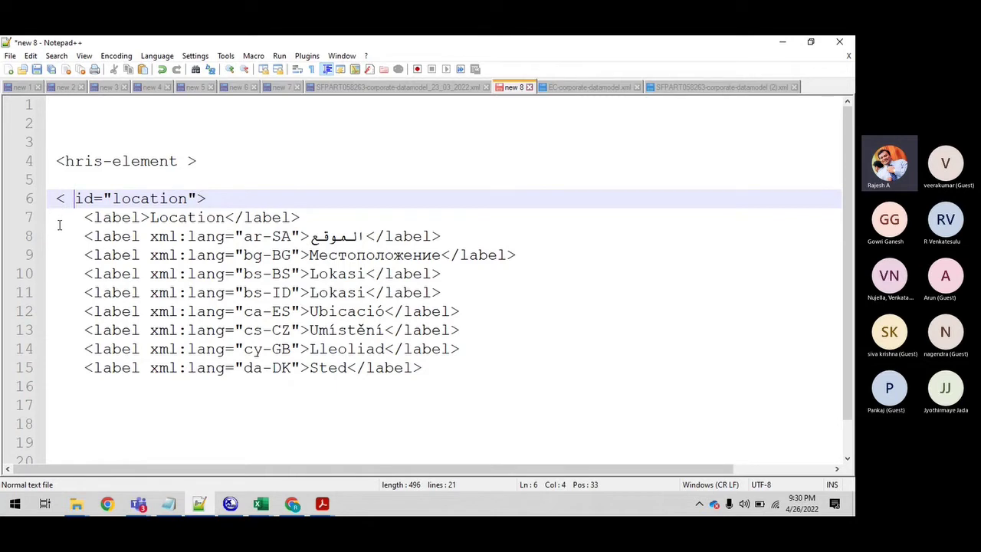
Label the opening tag line 'Open tag' and the closing tag line 'Closing Tag'
click(228, 163)
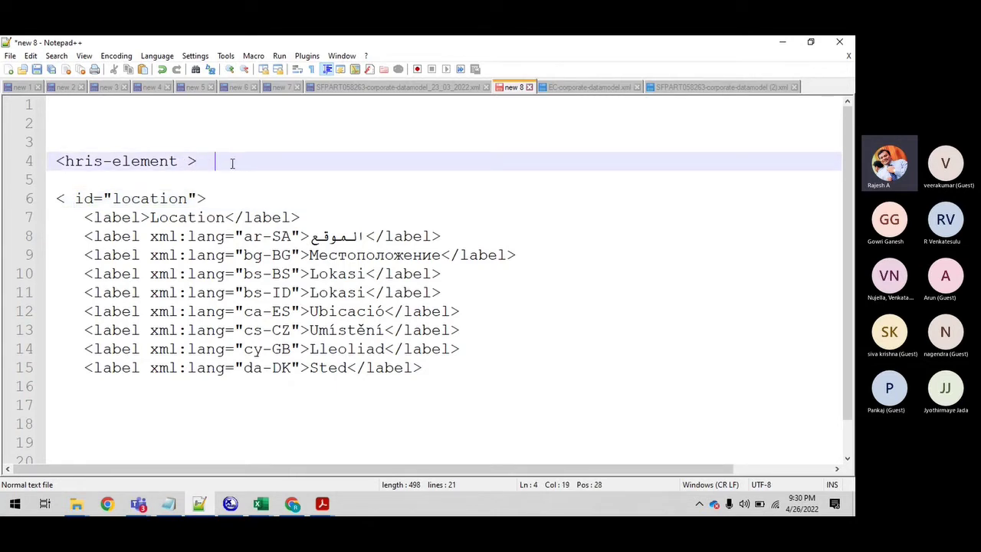
text(Open tag)
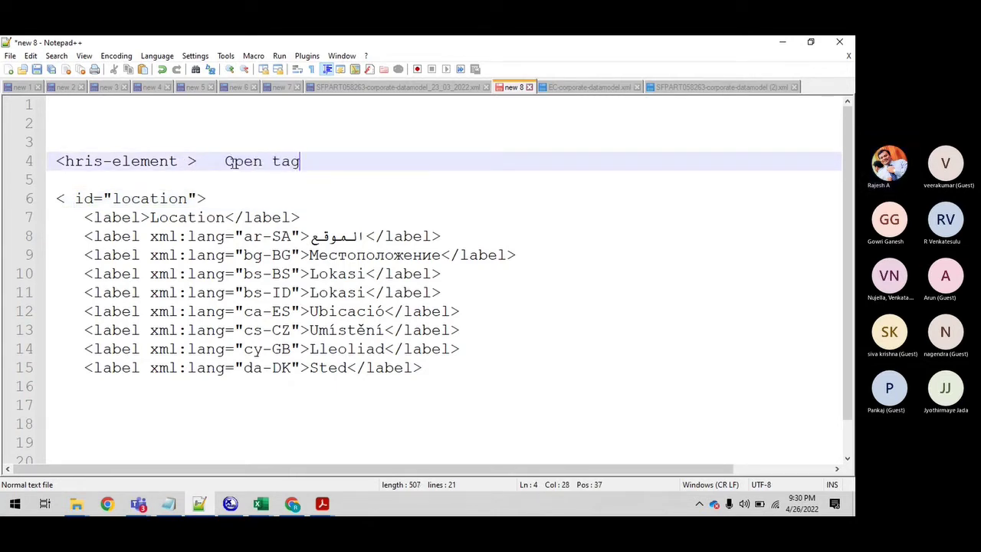
scroll(292, 453, down, 1)
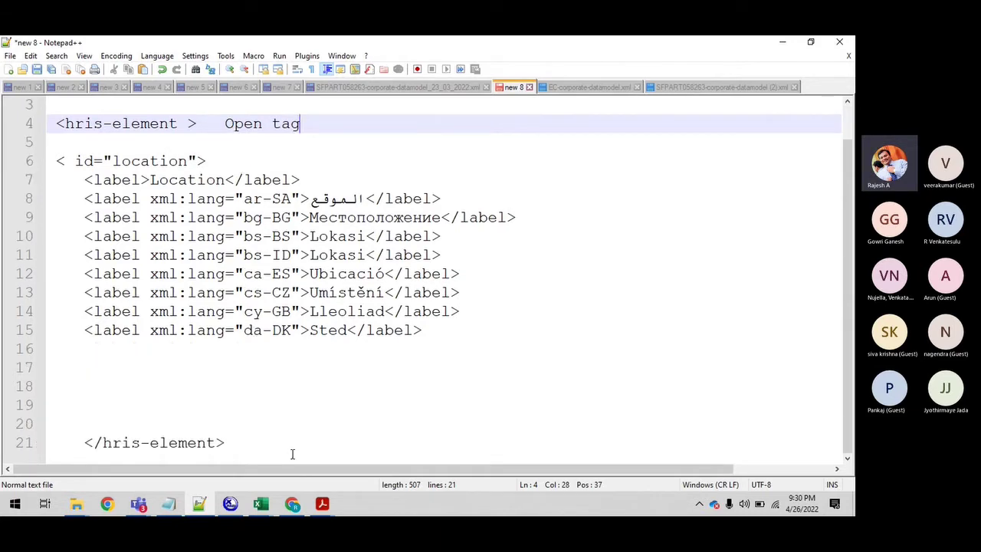
click(269, 445)
text(Closing Ta)
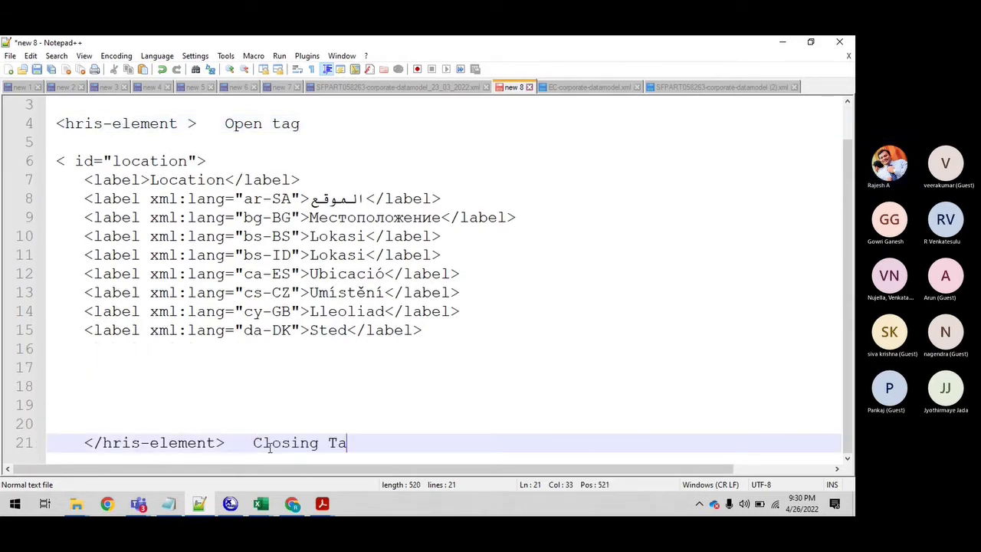
text(g)
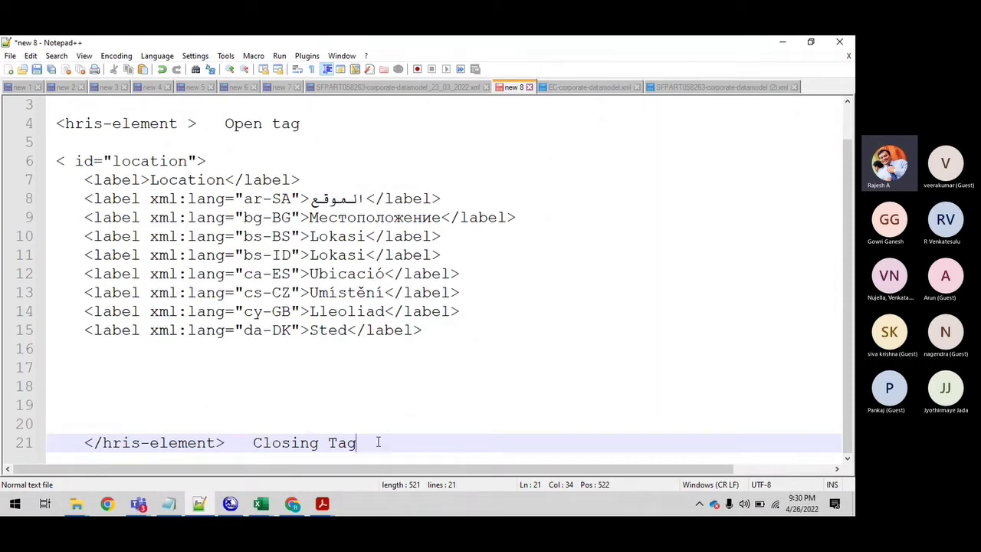
Remove the leftover There lines below the closing tag
key(Return)
key(Return)
key(Return)
key(Return)
key(Return)
key(Return)
key(Home)
key(Up)
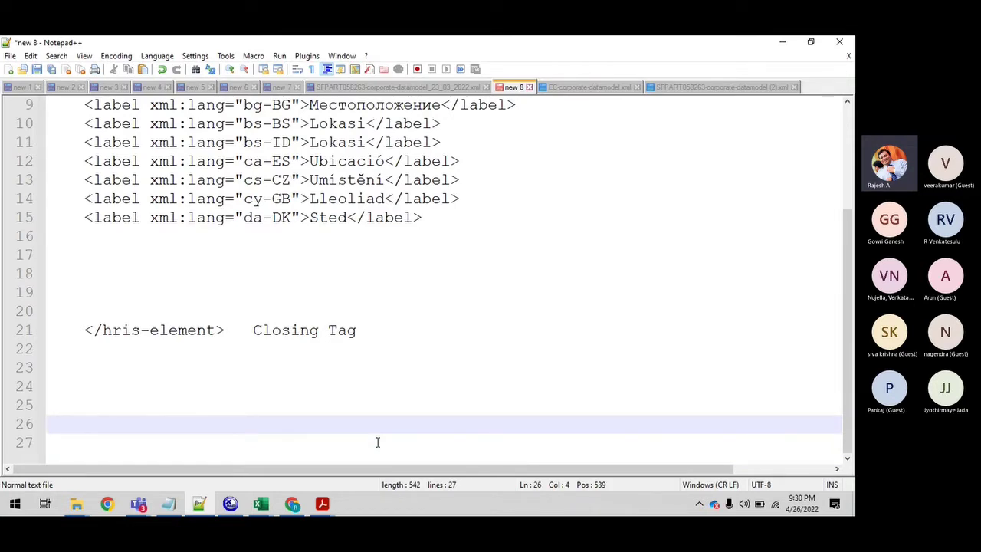
text(The)
text( or)
key(BackSpace)
key(BackSpace)
text(e)
key(Return)
key(Return)
key(Return)
key(Return)
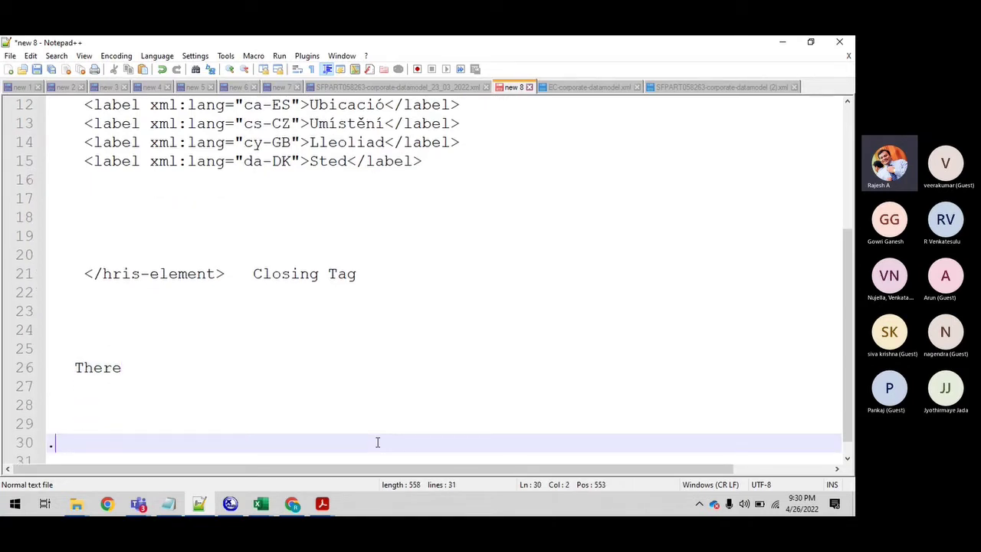
click(75, 368)
drag(60, 447, 47, 444)
click(66, 445)
drag(85, 446, 43, 373)
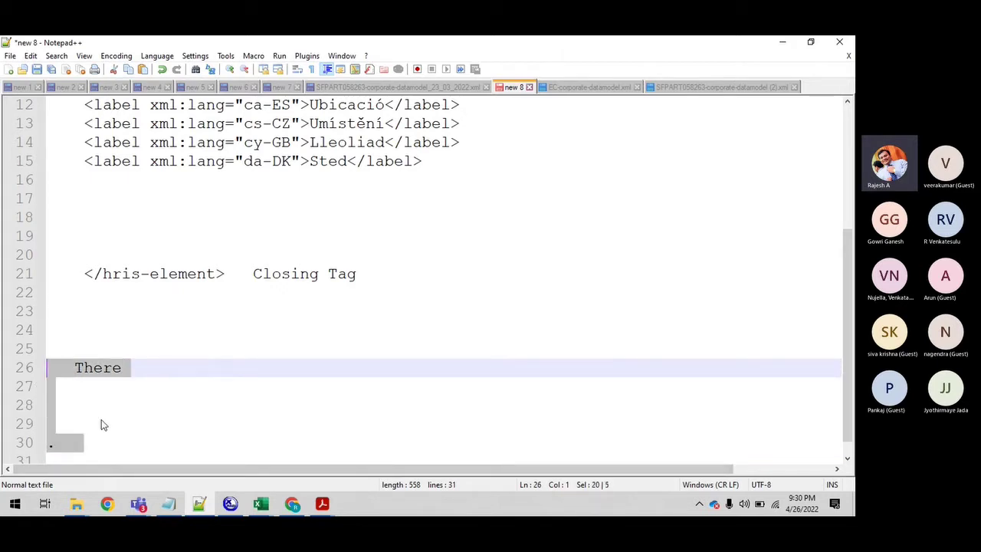
key(Delete)
Select the opening and closing hris-element tags in turn to compare them
scroll(101, 419, up, 3)
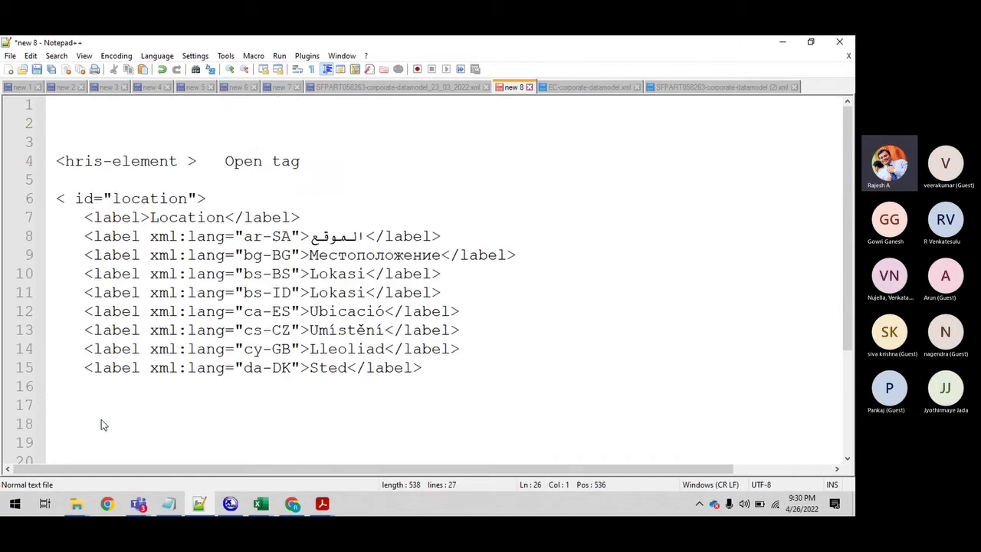
drag(200, 162, 55, 161)
scroll(107, 276, down, 3)
drag(229, 336, 82, 334)
scroll(102, 309, up, 3)
drag(201, 162, 55, 161)
scroll(197, 390, down, 2)
drag(228, 368, 82, 368)
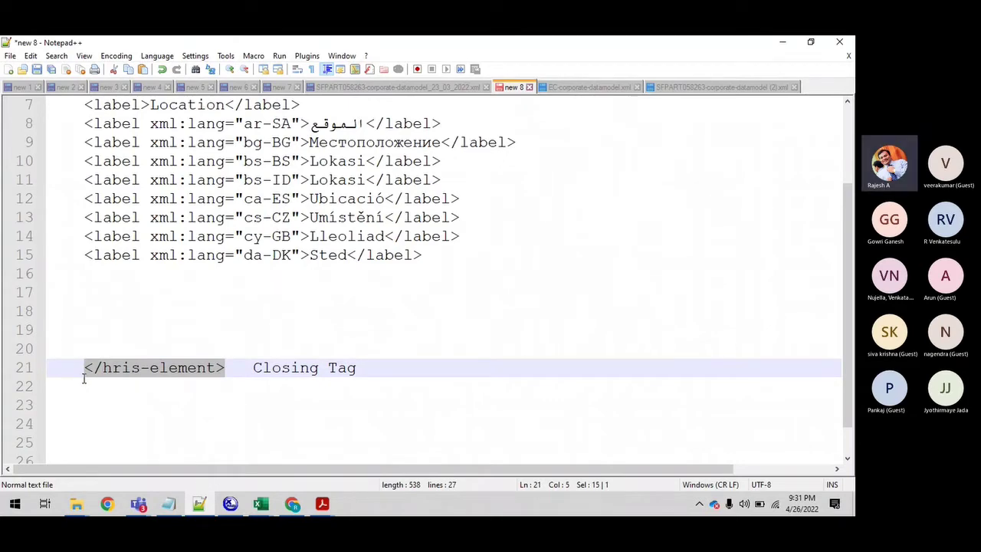
In corporate-datamodel (2).xml, trace the location element from line 6917 to its closing tag at 10446
click(728, 87)
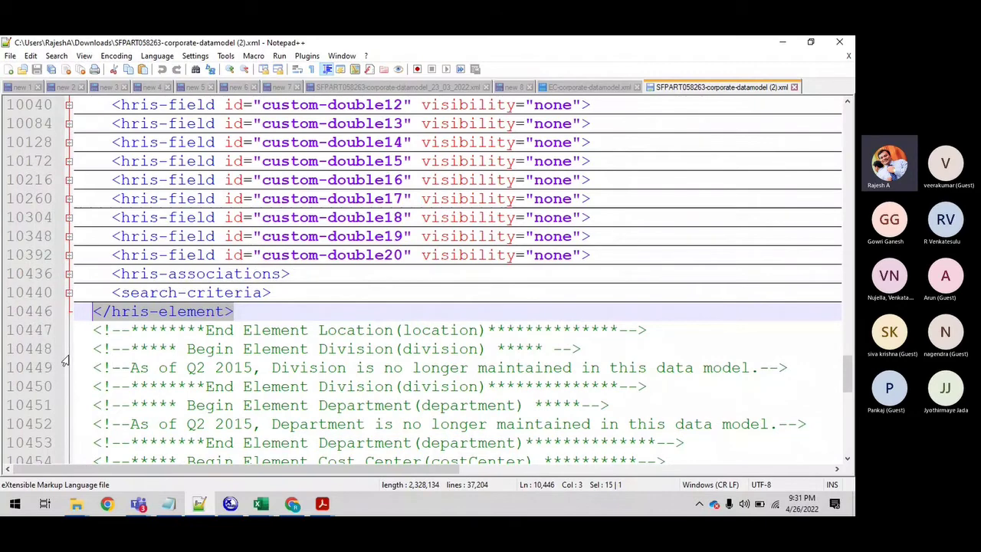
scroll(65, 360, up, 6)
scroll(78, 350, up, 20)
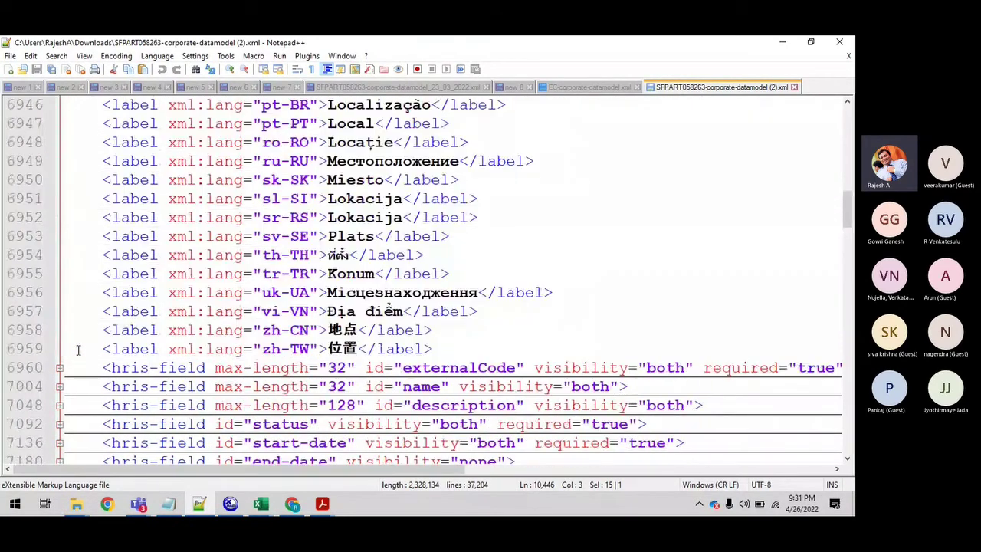
scroll(258, 217, down, 3)
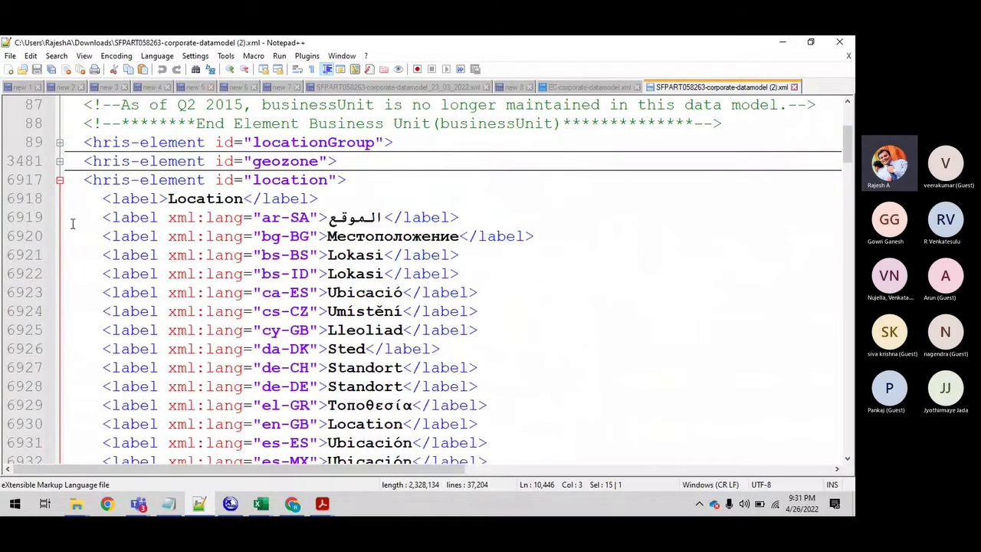
scroll(56, 311, down, 20)
scroll(55, 312, down, 15)
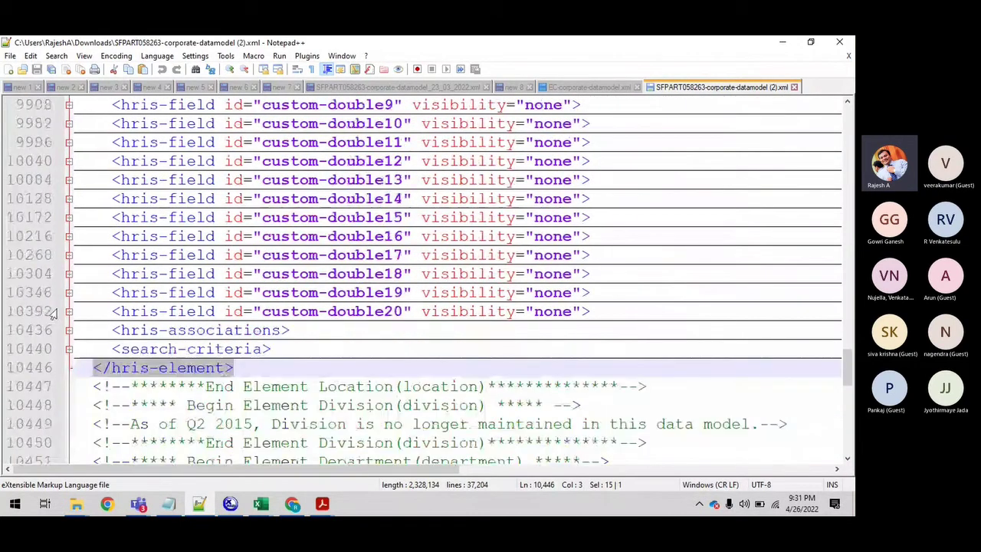
scroll(56, 312, up, 1)
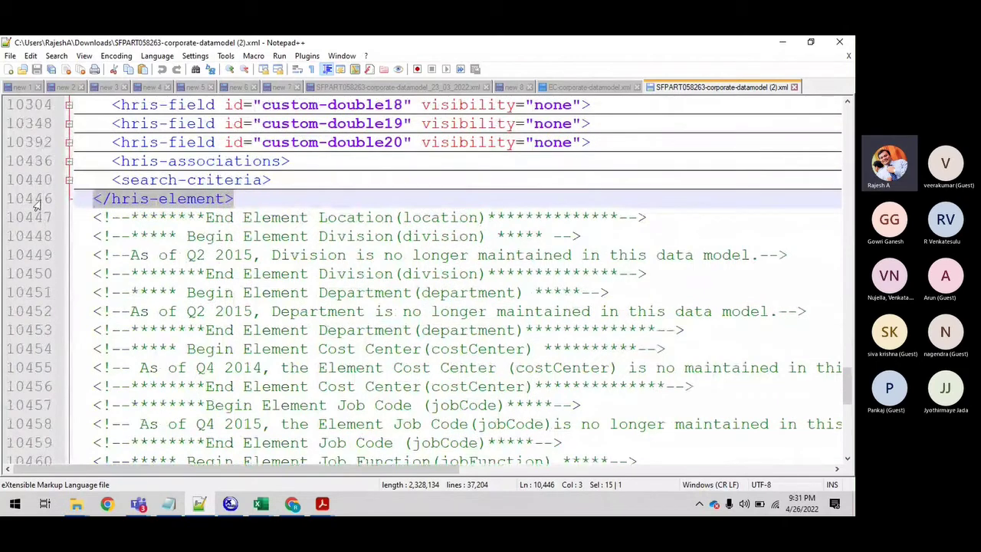
scroll(196, 231, up, 20)
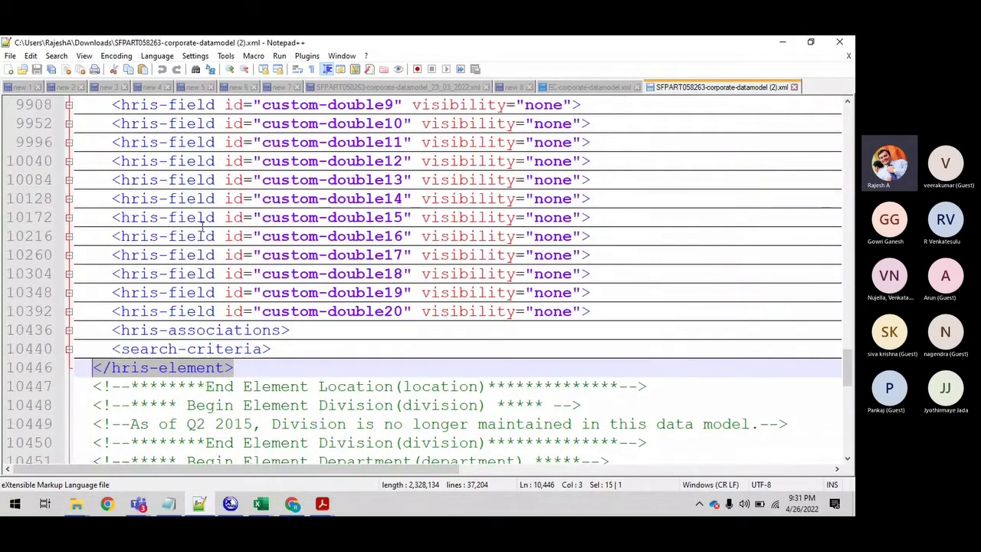
scroll(202, 226, up, 17)
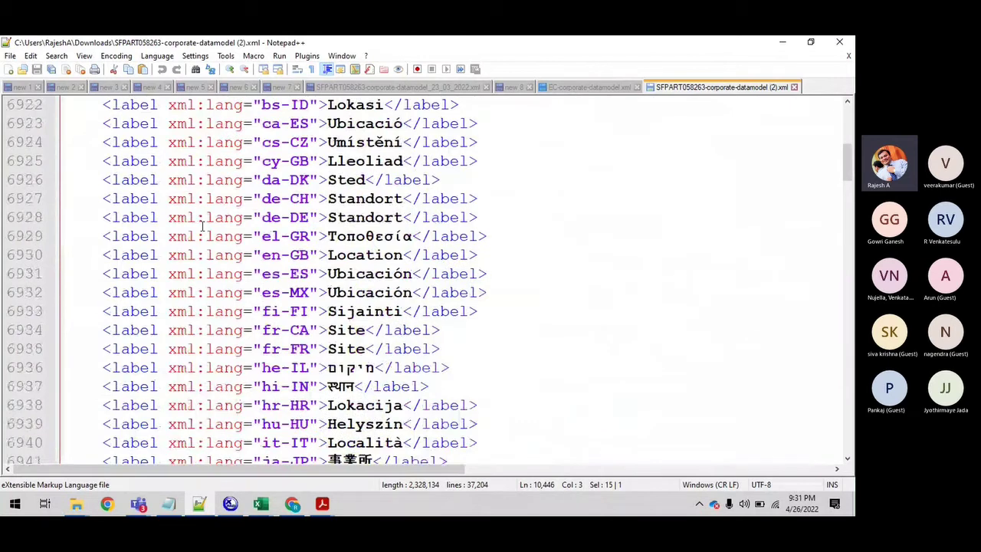
scroll(265, 196, down, 3)
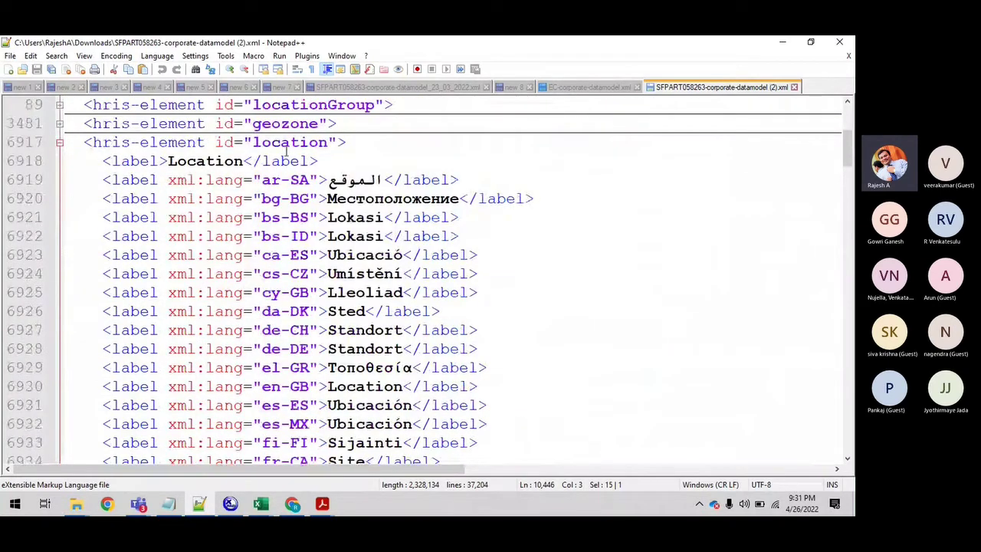
drag(85, 143, 168, 142)
scroll(153, 361, down, 4)
scroll(153, 358, down, 8)
scroll(157, 368, up, 17)
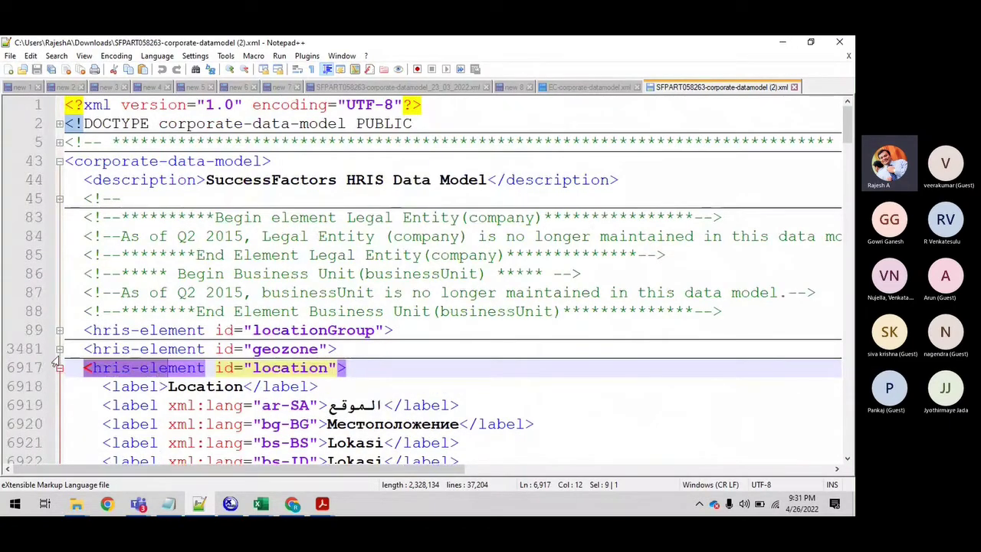
Expand the geozone element at line 3481 and review it down to its closing tag at line 6916
click(59, 350)
scroll(305, 337, down, 3)
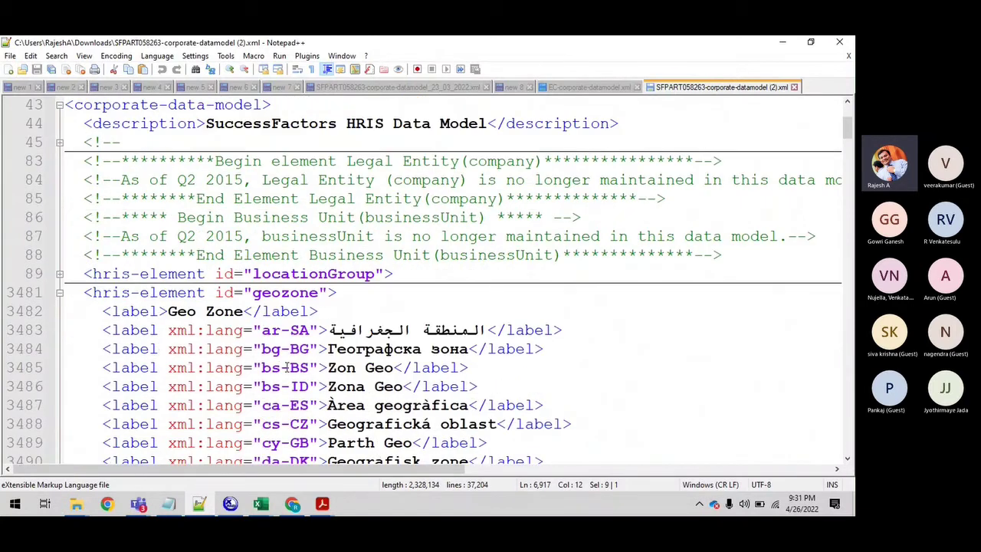
drag(96, 184, 202, 182)
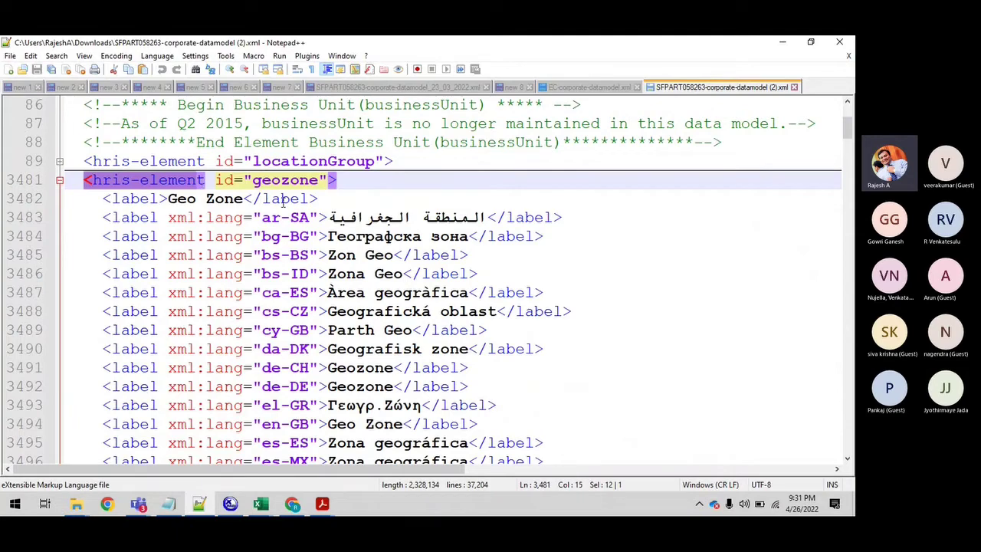
scroll(77, 306, down, 20)
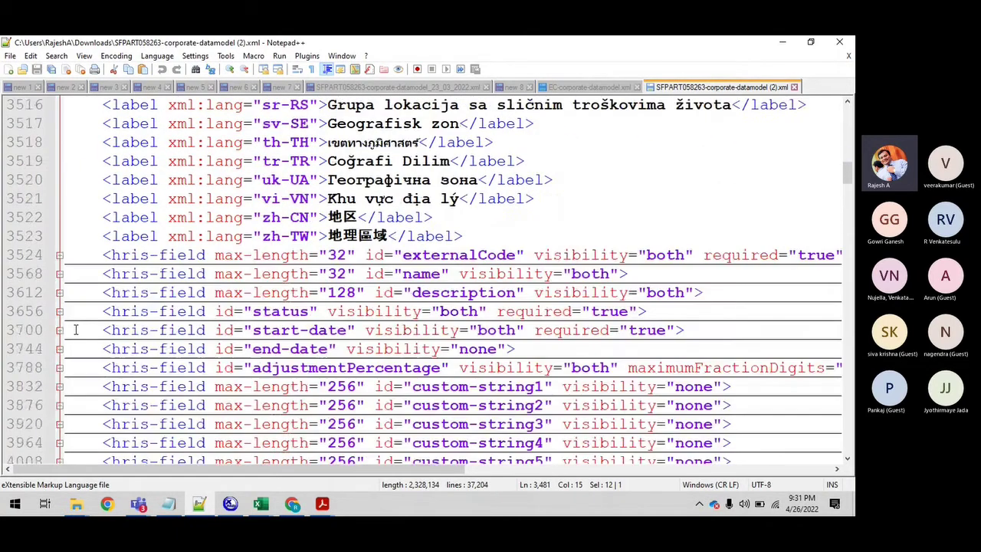
scroll(80, 338, down, 20)
scroll(80, 338, up, 3)
scroll(79, 338, up, 1)
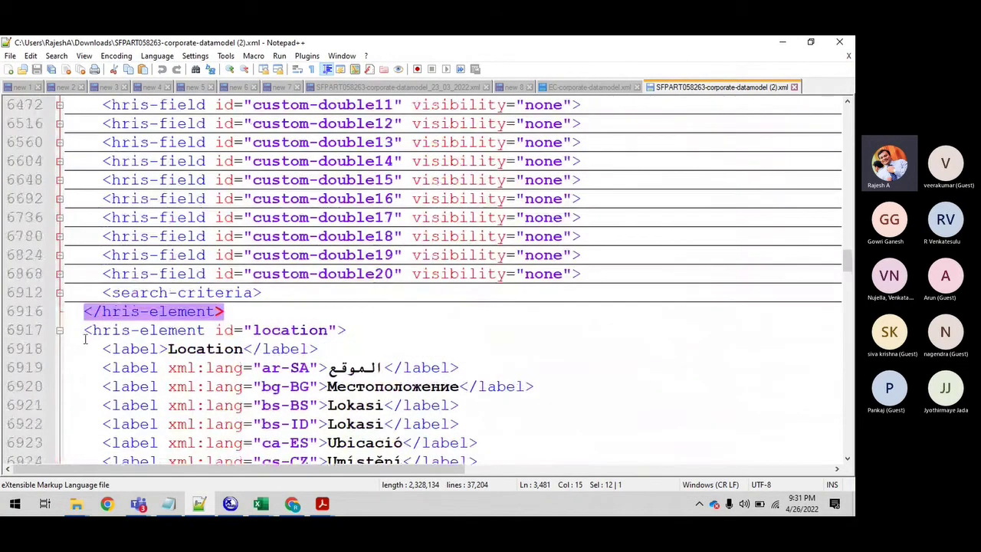
click(129, 313)
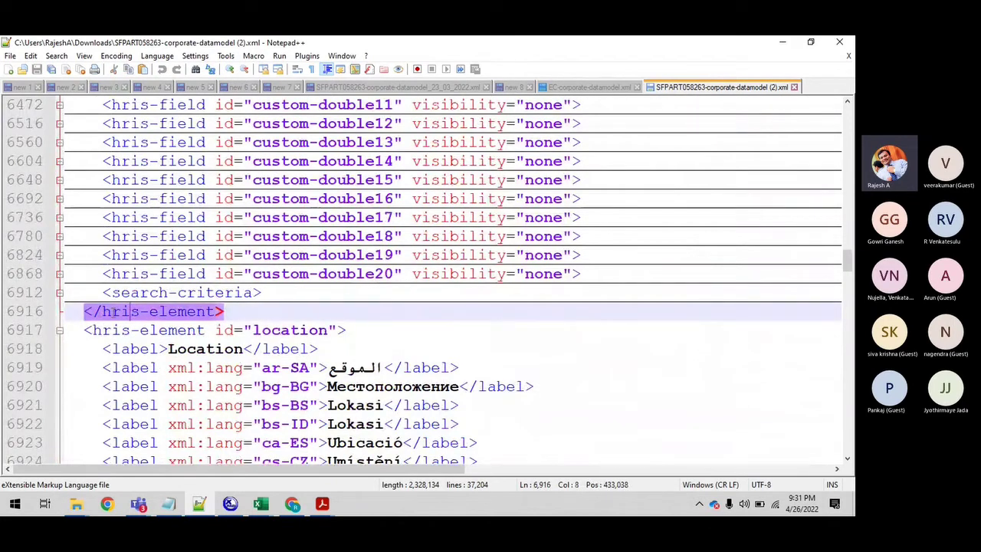
scroll(115, 311, up, 20)
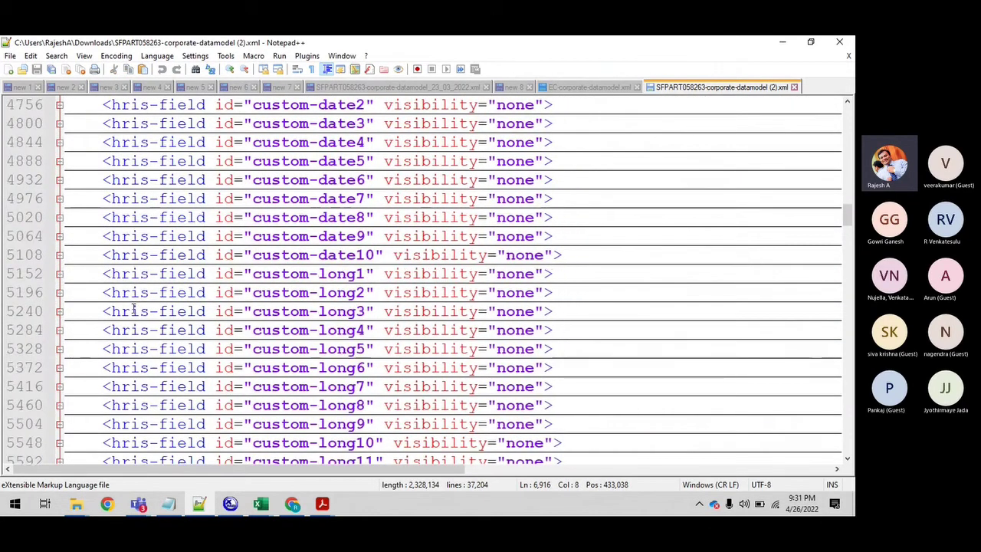
scroll(132, 309, up, 10)
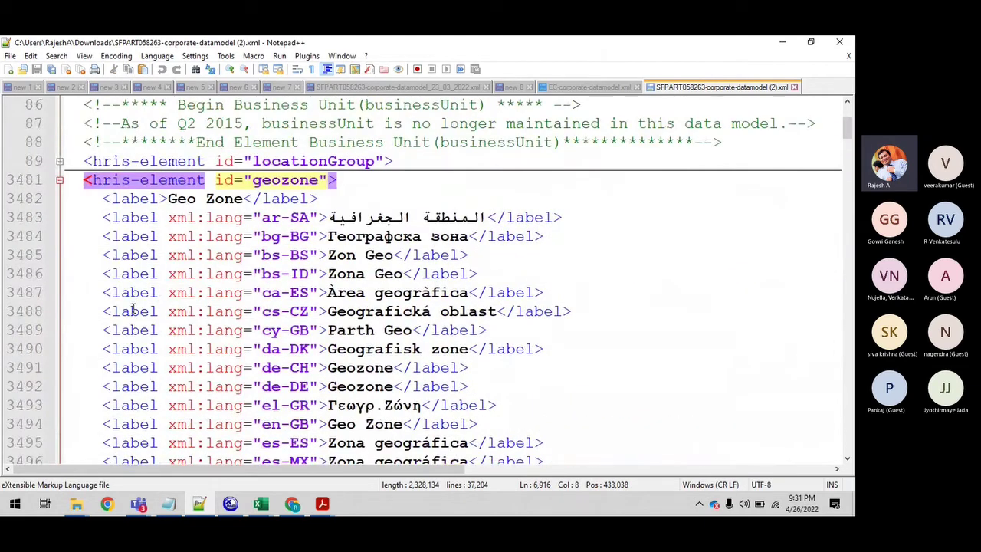
Unfold the locationGroup element on line 89 to show its translated labels
click(146, 161)
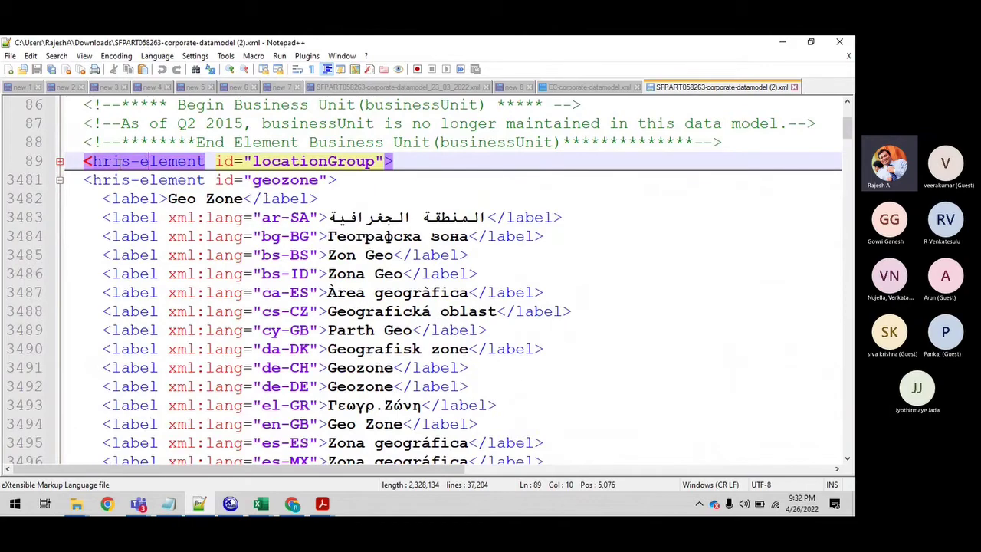
key(ctrl+alt+shift+f)
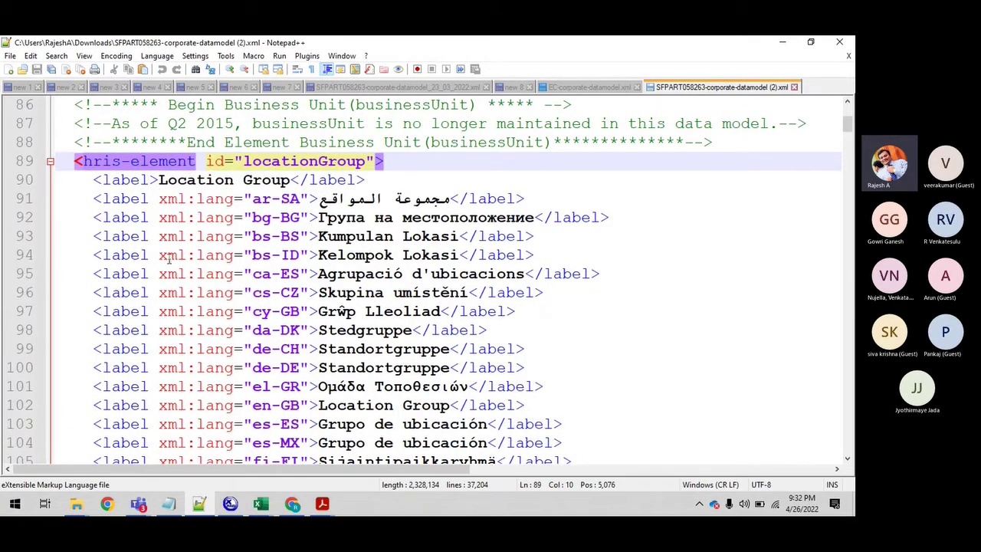
scroll(174, 260, down, 16)
scroll(175, 266, down, 20)
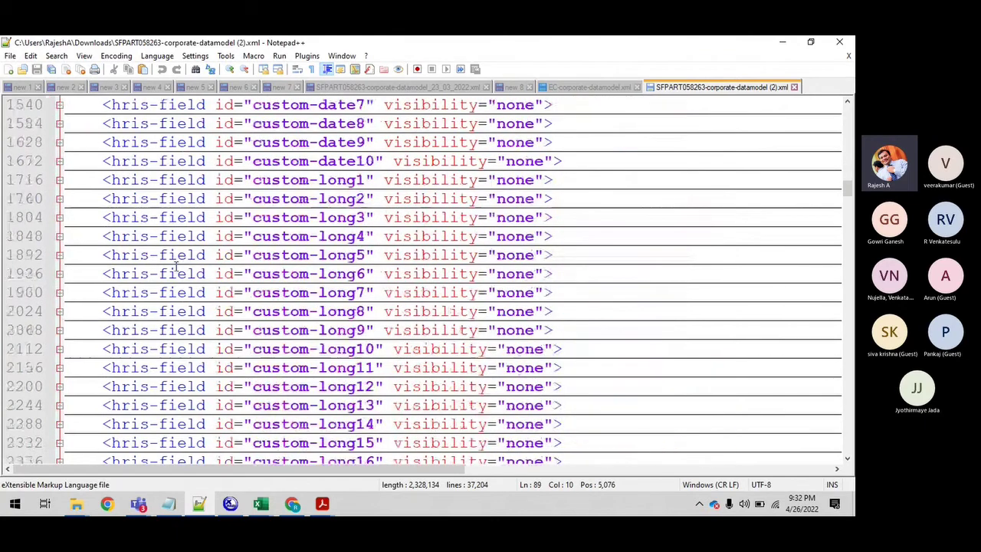
scroll(175, 266, down, 2)
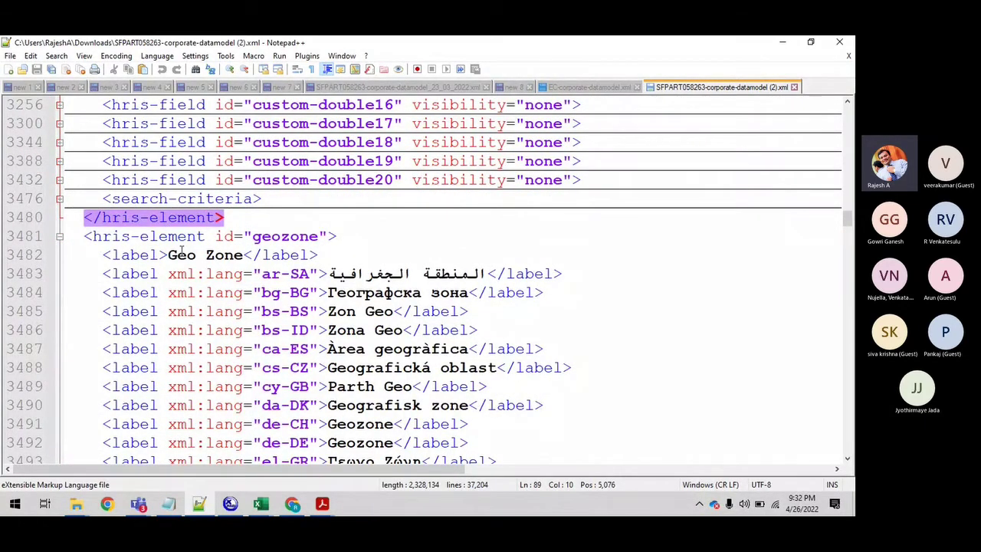
Review the geozone element's labels from its opening tag through zh-TW at line 3523
click(170, 236)
scroll(170, 238, down, 20)
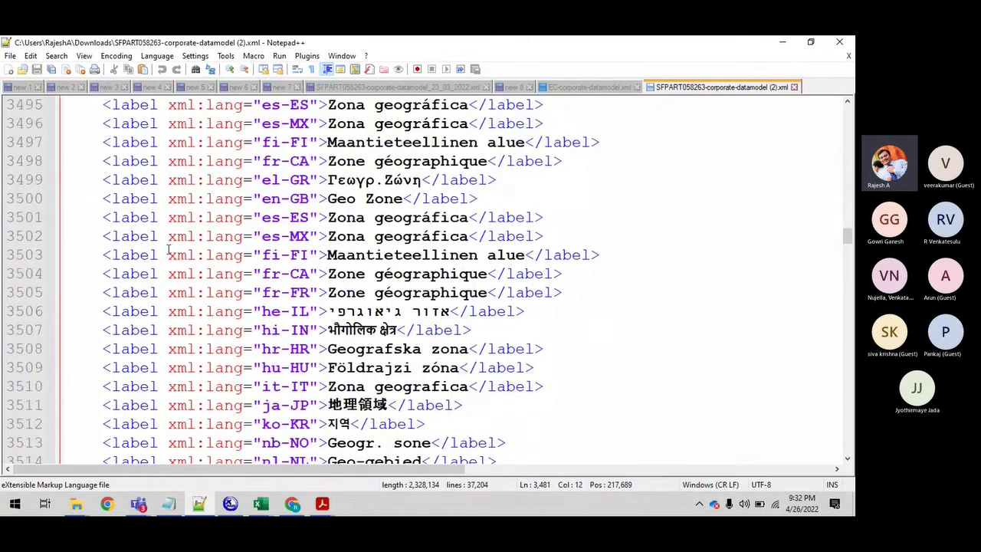
scroll(167, 262, down, 16)
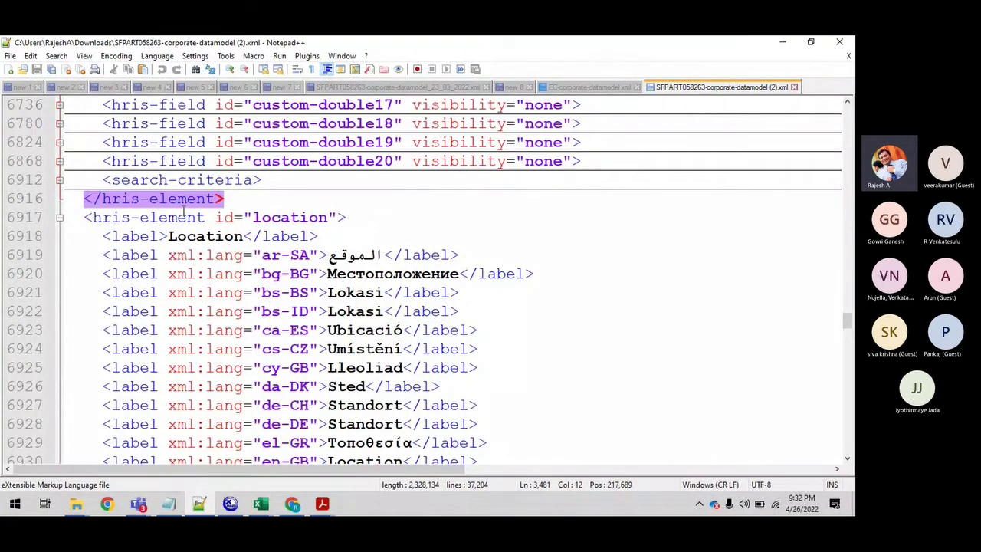
scroll(184, 213, up, 20)
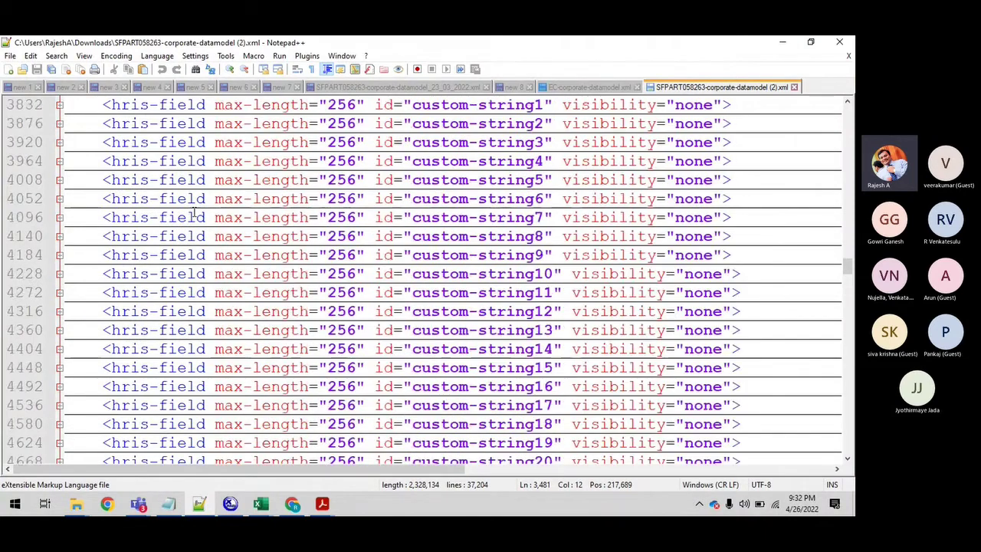
scroll(193, 214, up, 5)
scroll(194, 212, up, 13)
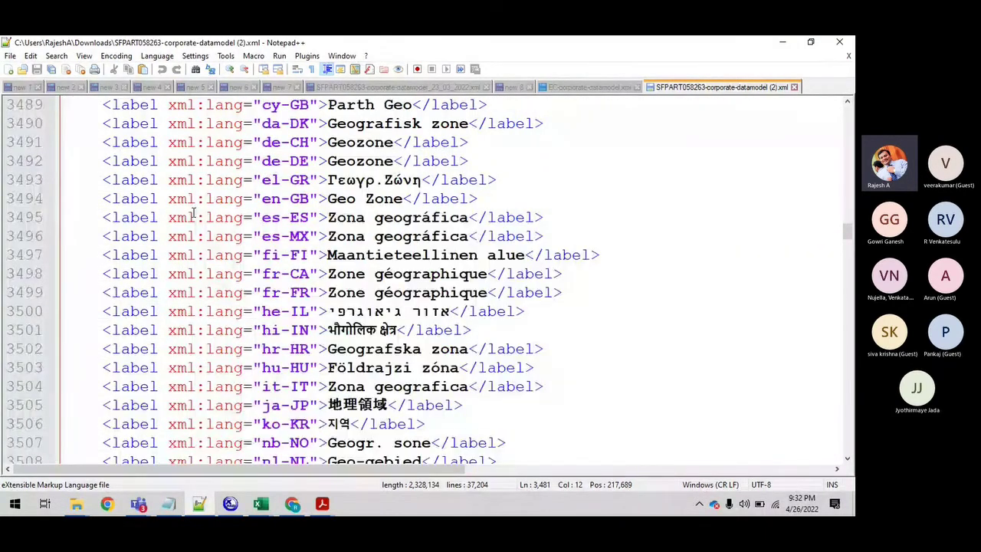
Select the geozone block from <hris-element on line 3481 down to custom-string8
click(200, 238)
drag(205, 179, 86, 179)
scroll(182, 278, down, 17)
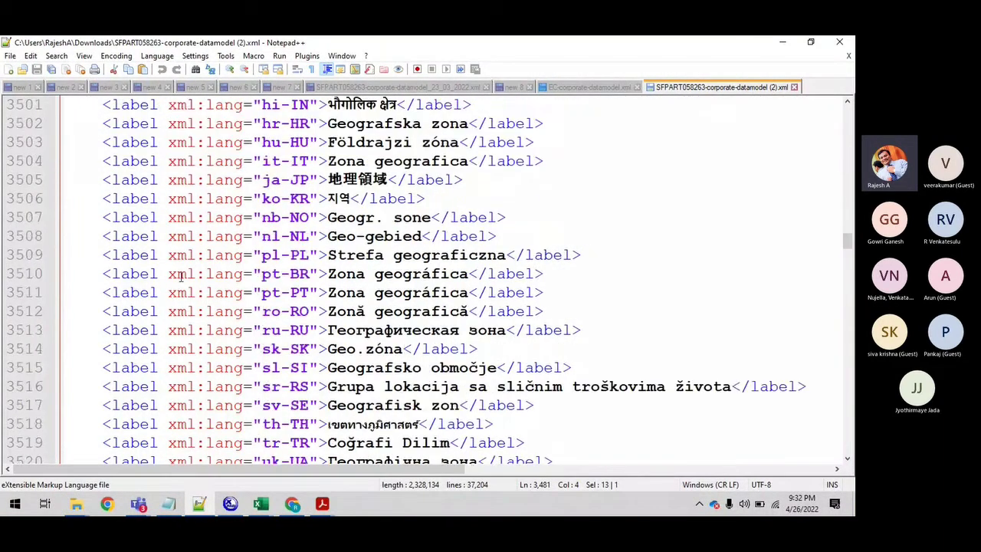
scroll(181, 278, up, 3)
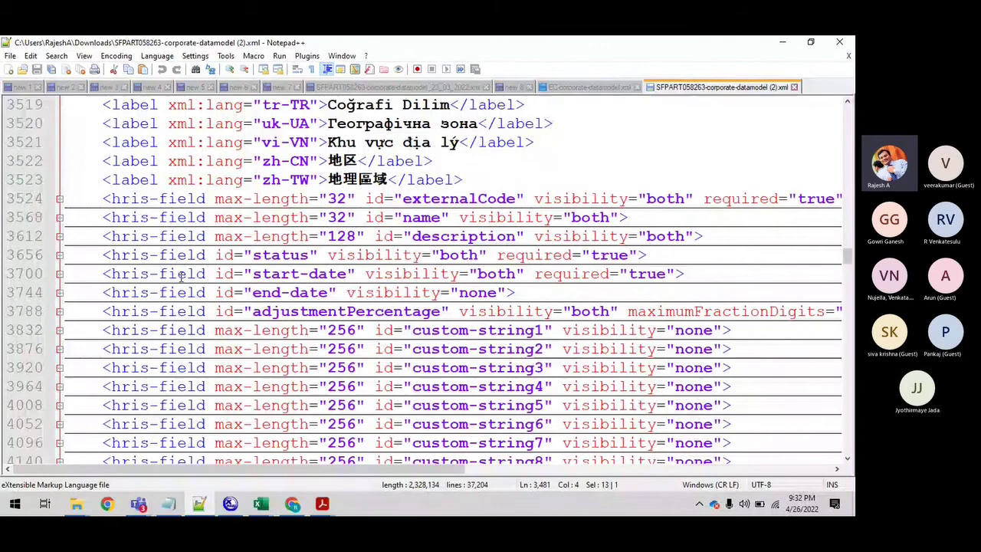
shift+click(132, 217)
shift+click(243, 443)
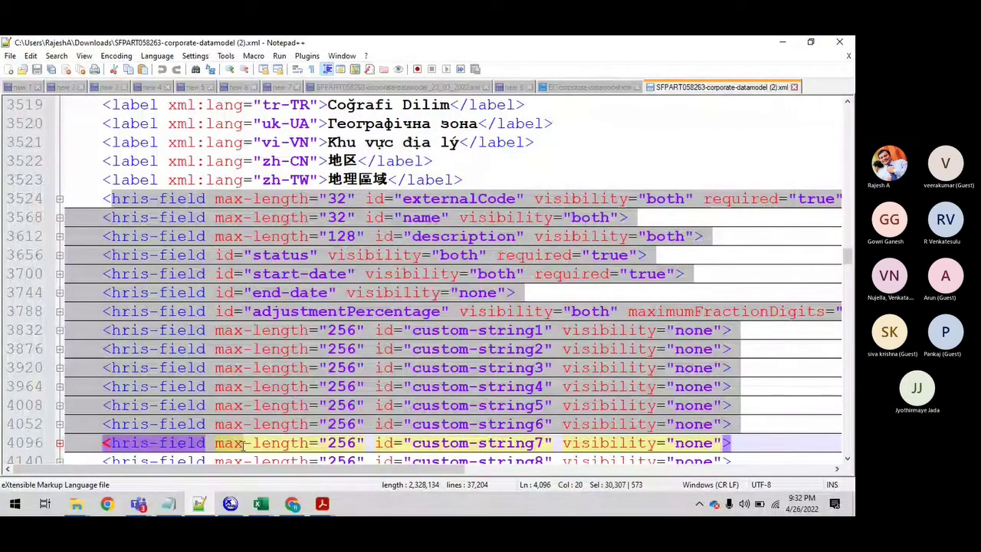
key(shift+Down)
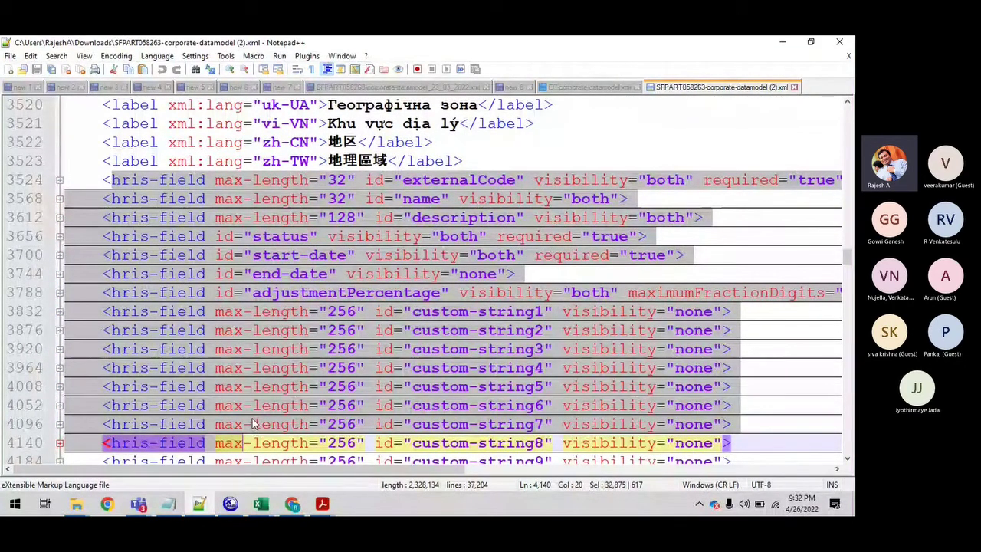
Check the Notepad Location notes naming Manage Organisation, Pay and Job Structures, then return to Chrome
click(292, 503)
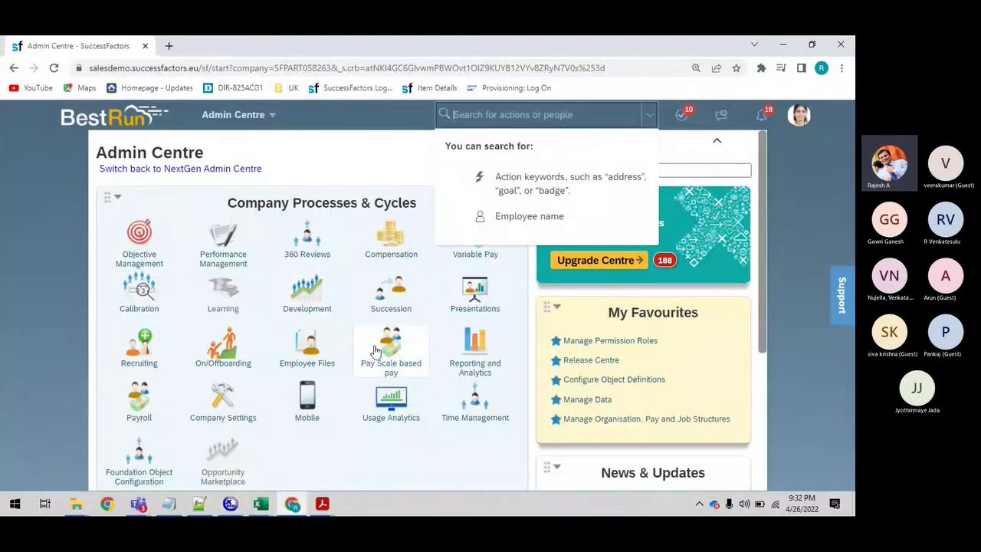
click(169, 504)
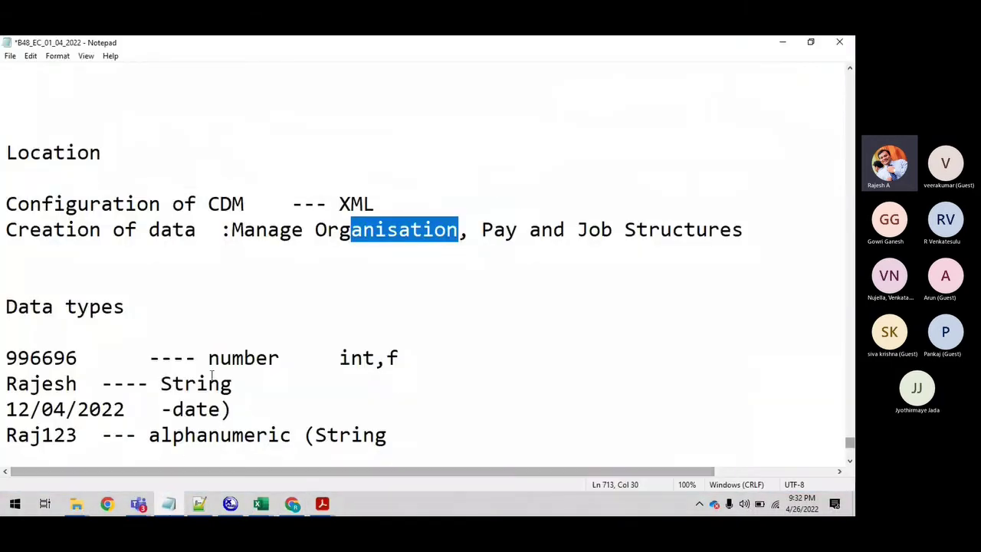
click(252, 269)
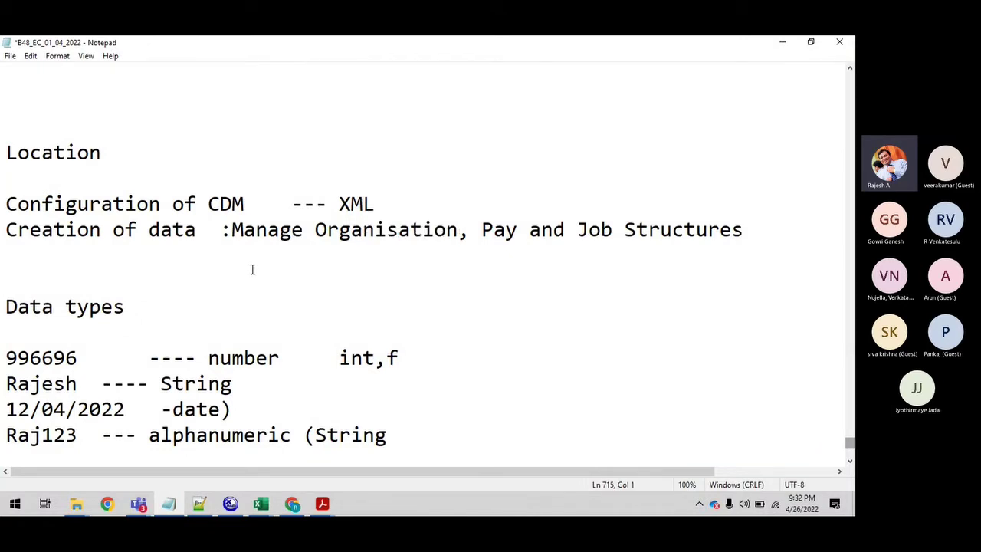
click(292, 504)
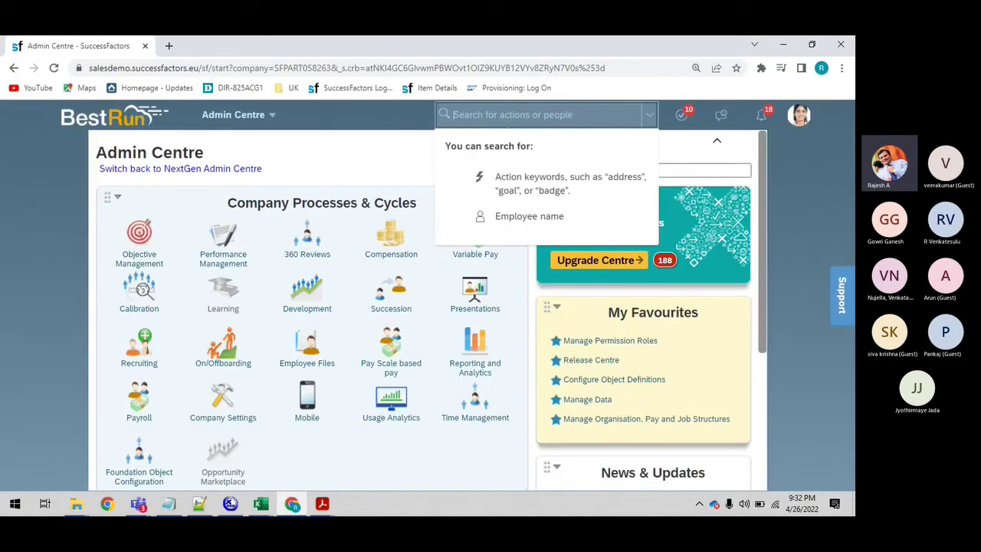
Search 'org pay' and open the Manage Organisation, Pay and Job Structures page
text(manage or)
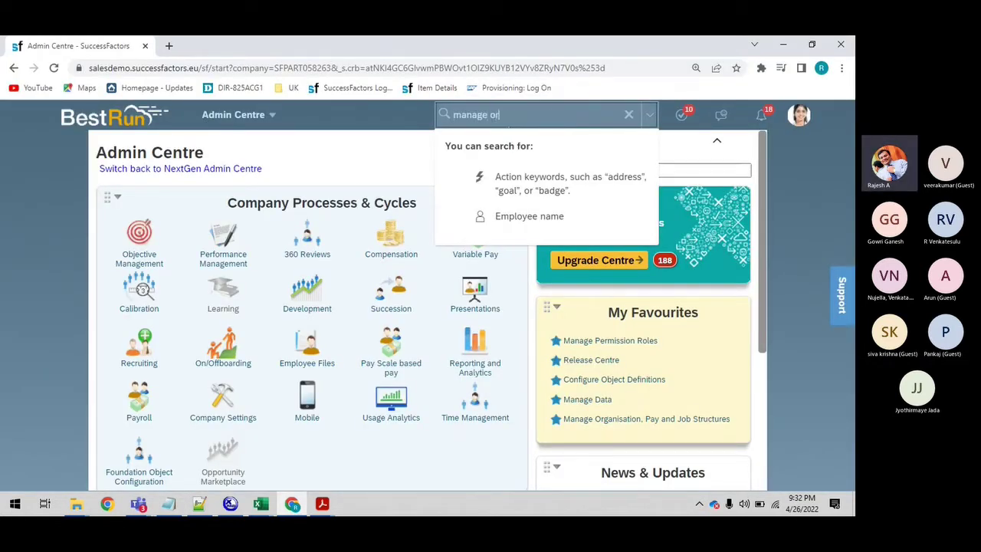
text(g)
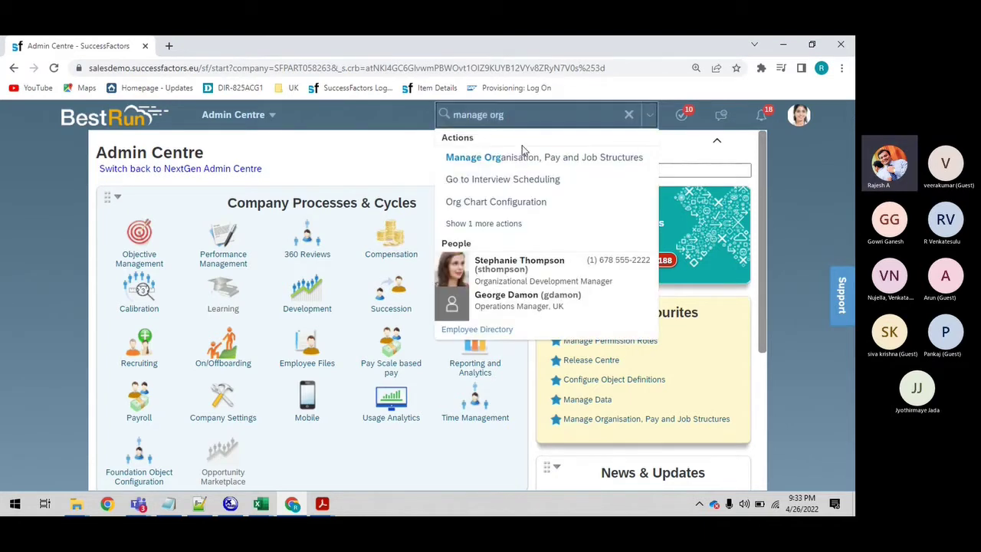
key(ctrl+a)
key(BackSpace)
text(org pay)
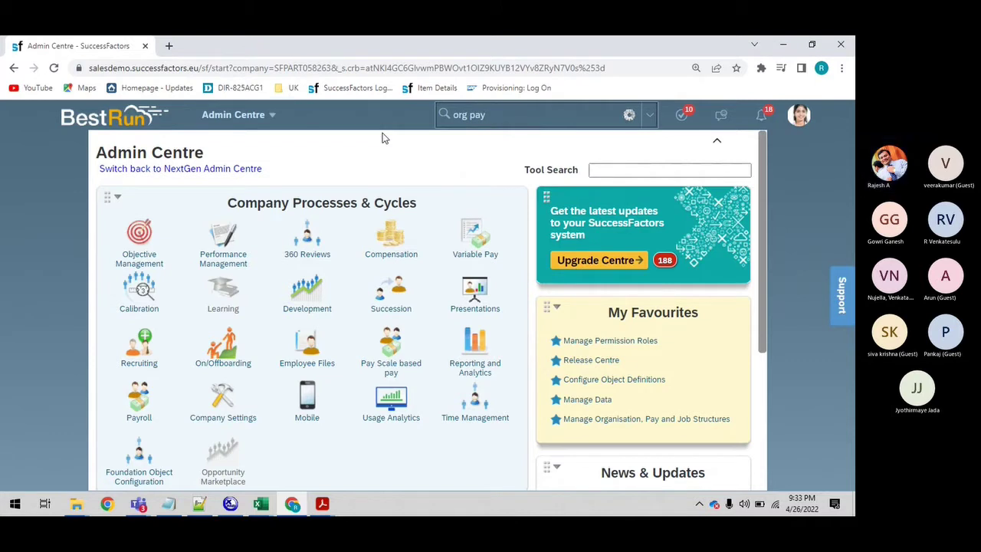
click(507, 143)
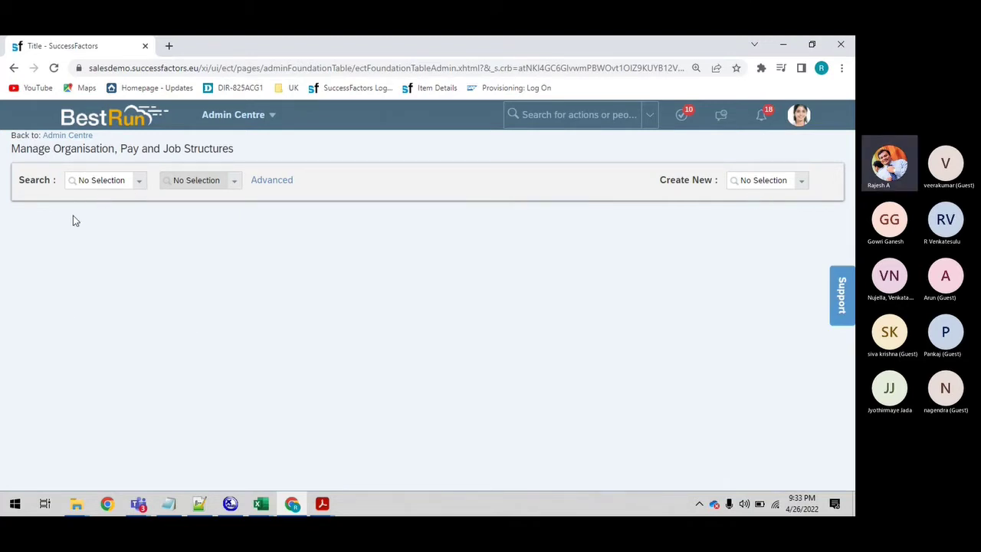
Browse the Search and Create New object-type lists, such as Location Group, Geo Zone and Location
click(141, 188)
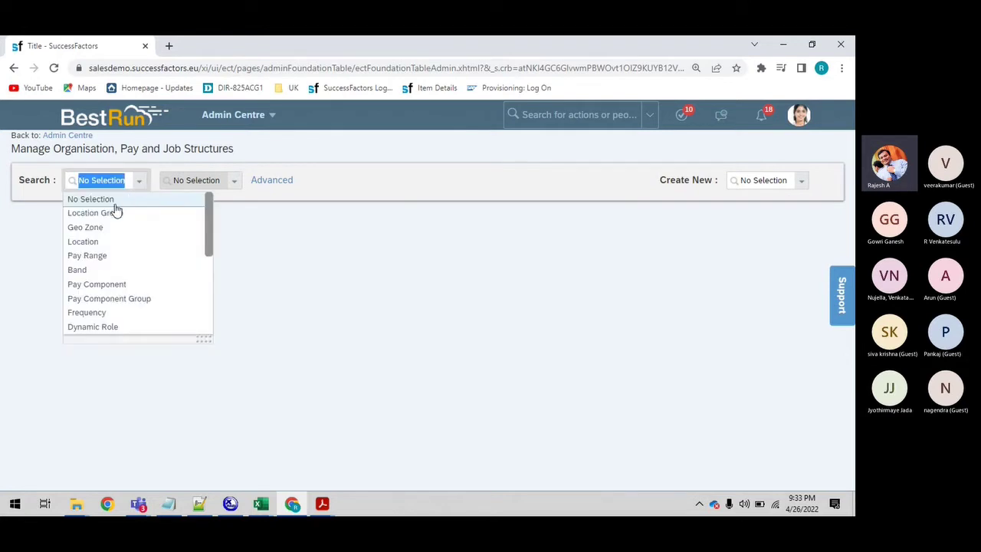
scroll(102, 265, down, 5)
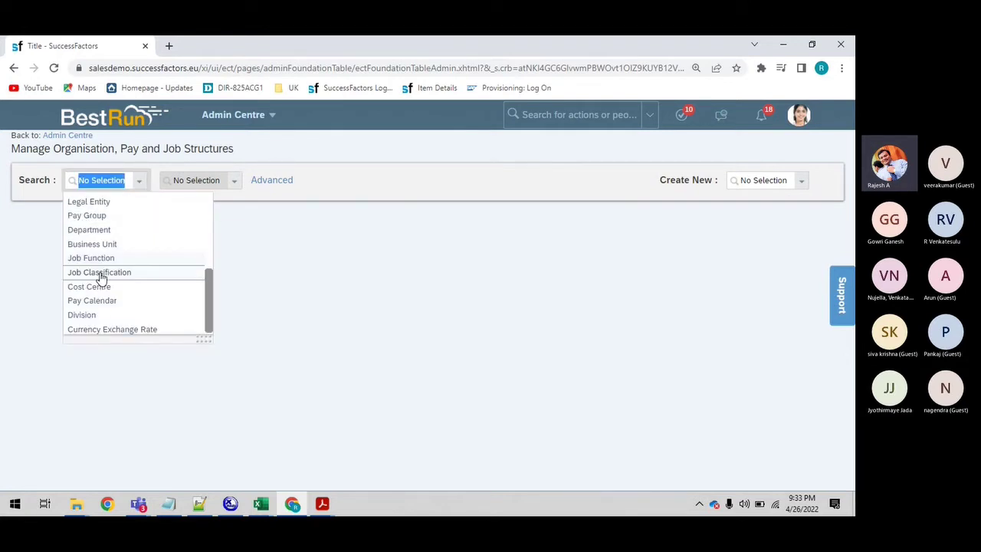
scroll(104, 325, up, 5)
click(441, 274)
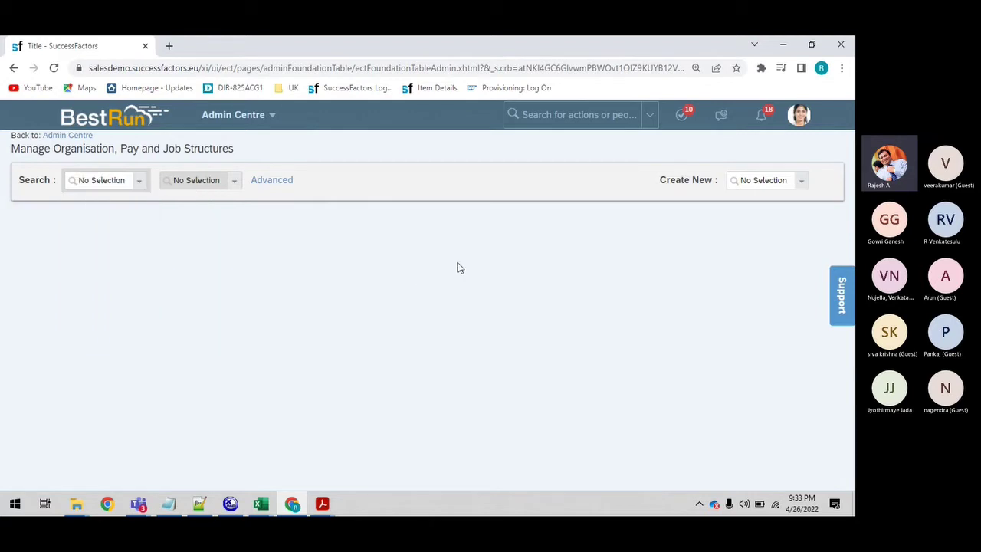
click(754, 184)
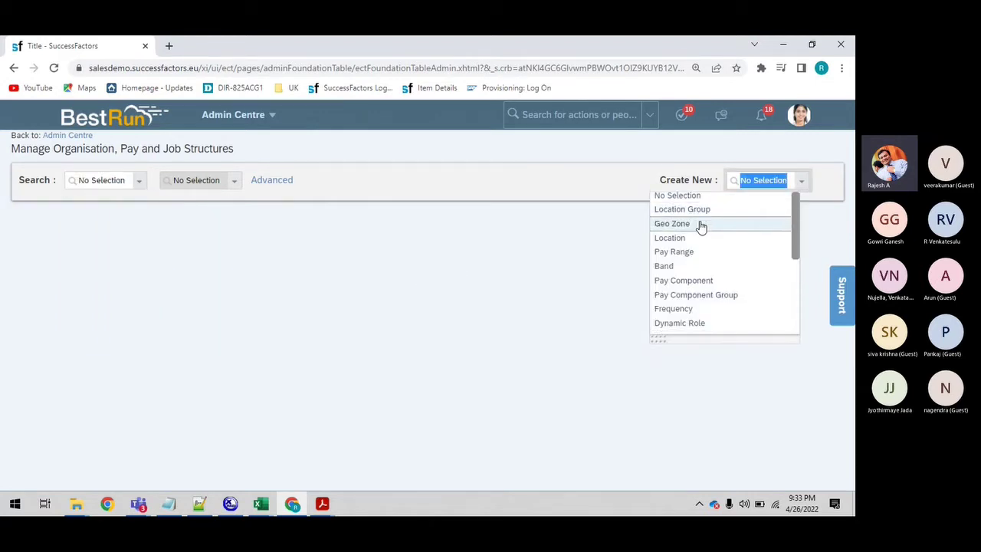
scroll(701, 238, down, 2)
scroll(703, 249, up, 3)
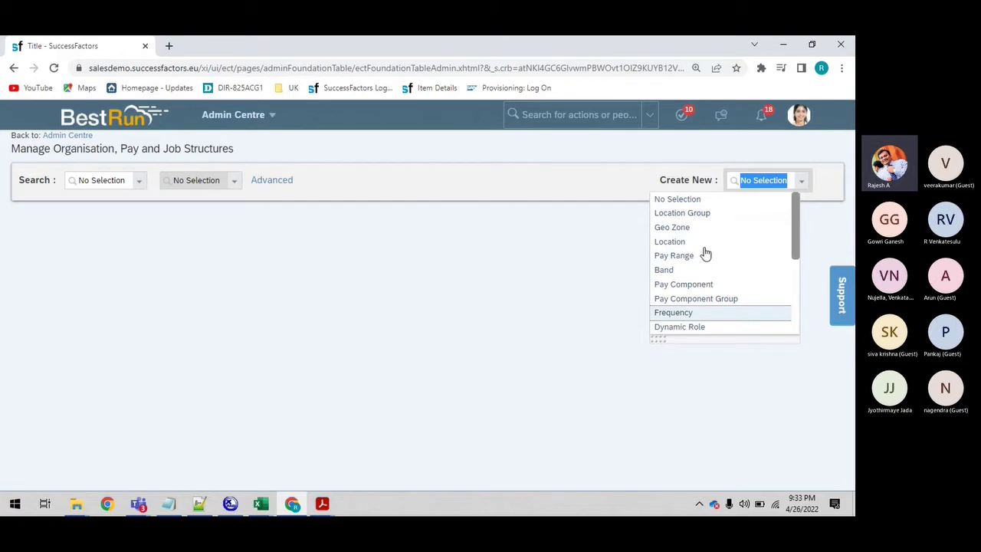
click(582, 269)
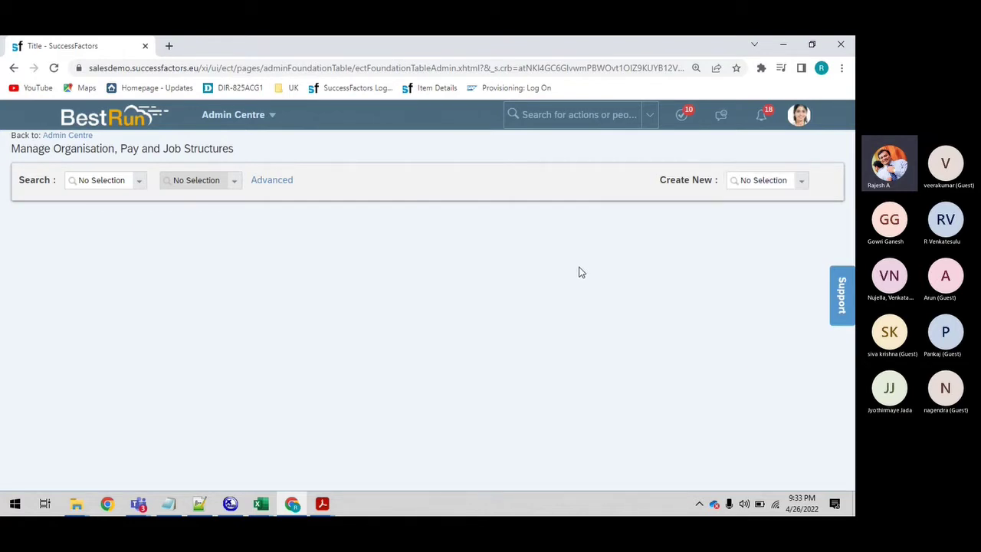
click(143, 181)
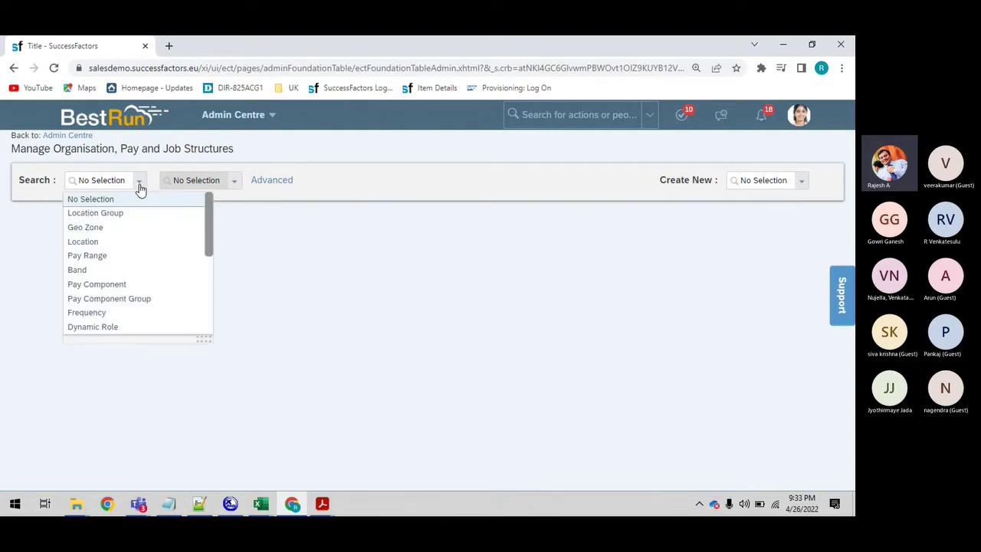
Open the Auckland (NZ01-0001) Location record and minimize the meeting window covering it
click(91, 243)
click(221, 183)
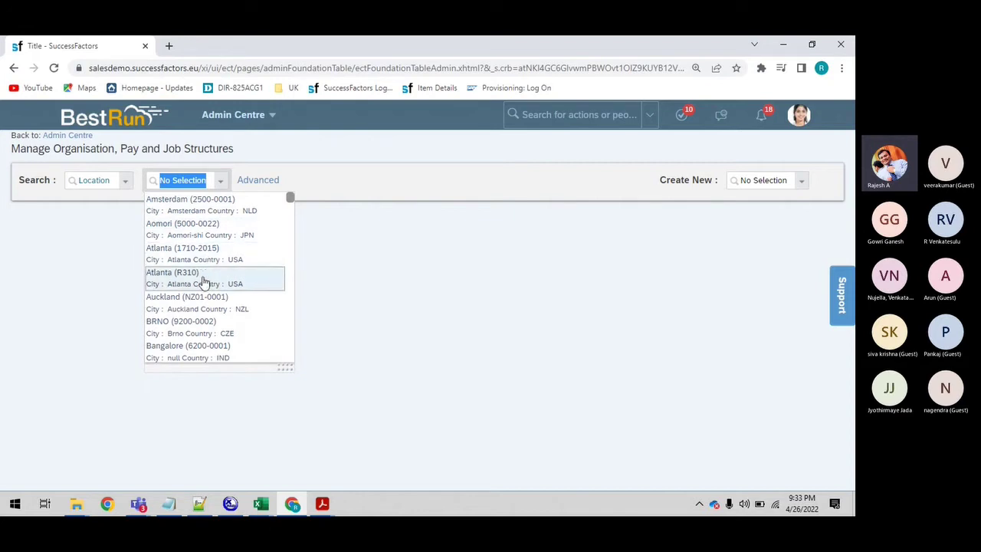
click(184, 306)
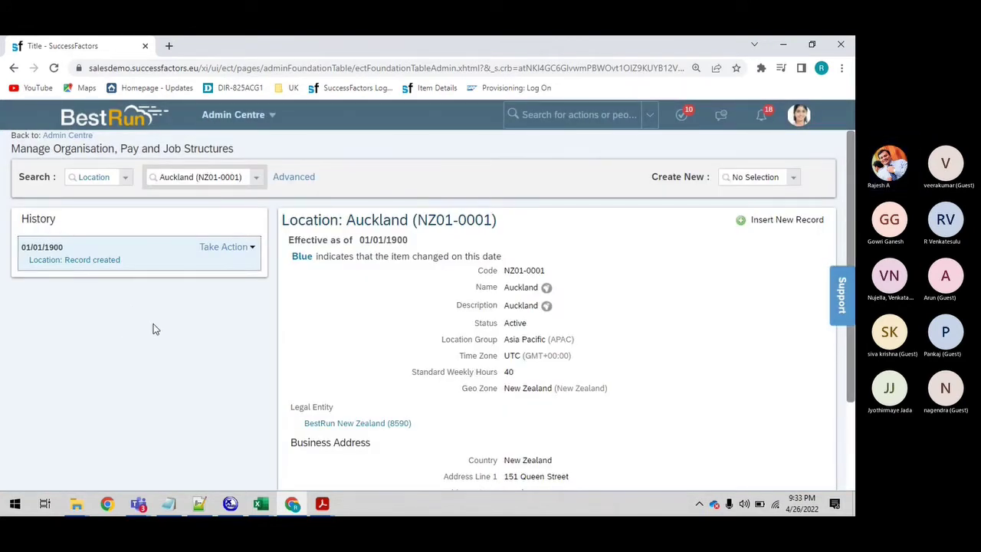
mouse_move(138, 504)
click(175, 453)
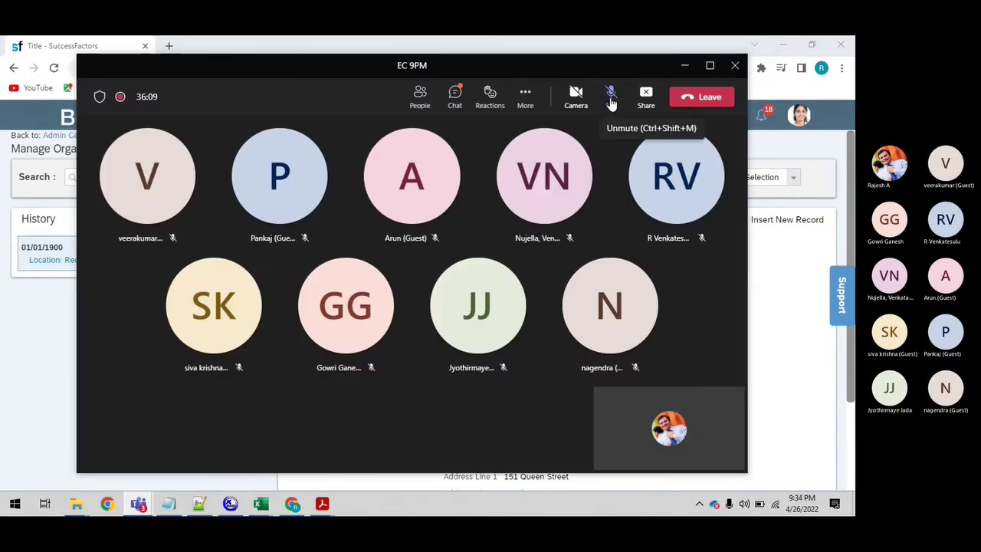
click(685, 65)
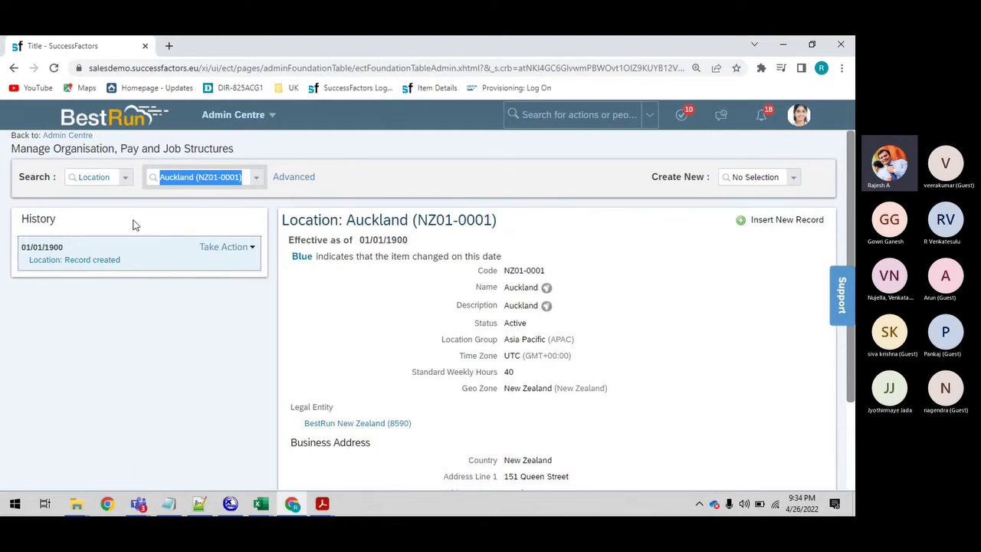
Highlight the word Location in the record heading
drag(341, 220, 284, 220)
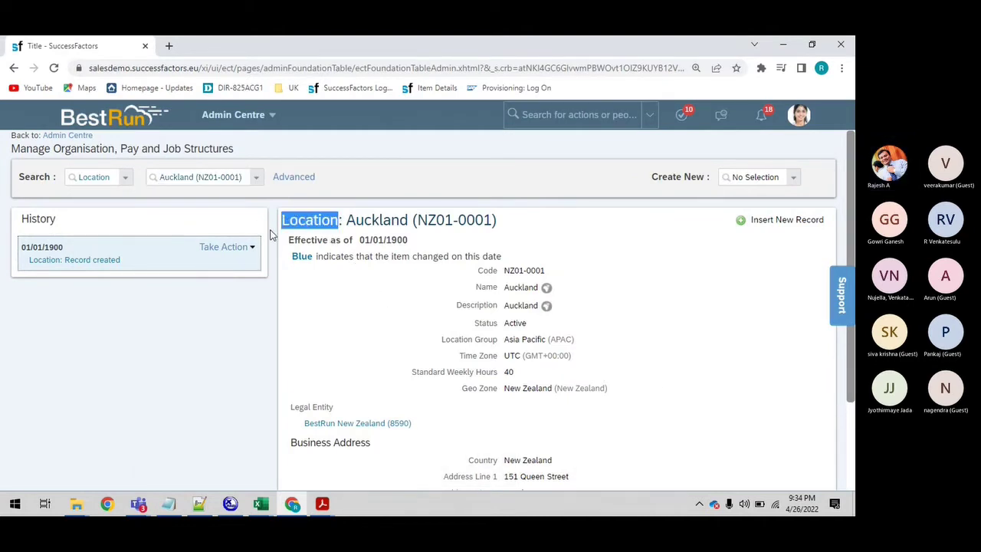
click(366, 326)
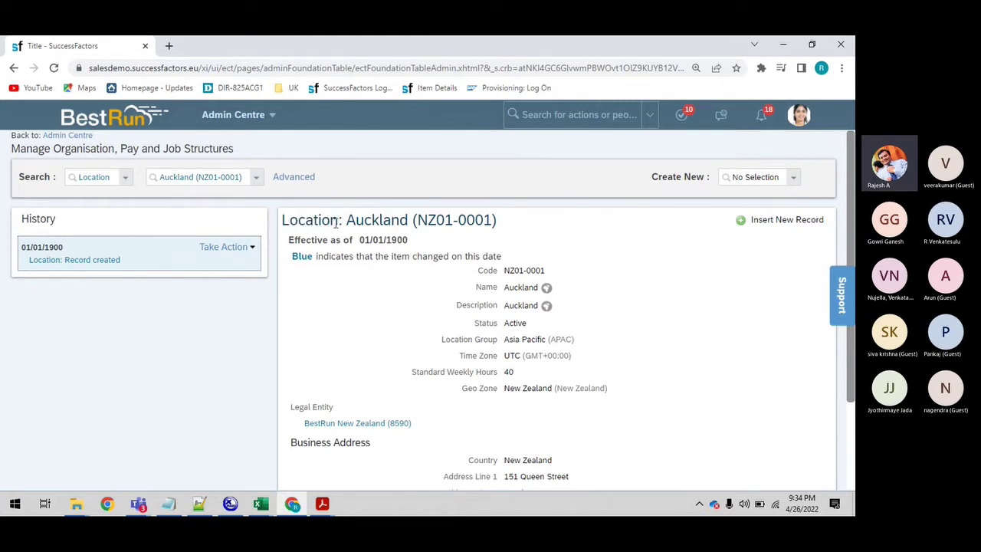
drag(340, 220, 282, 220)
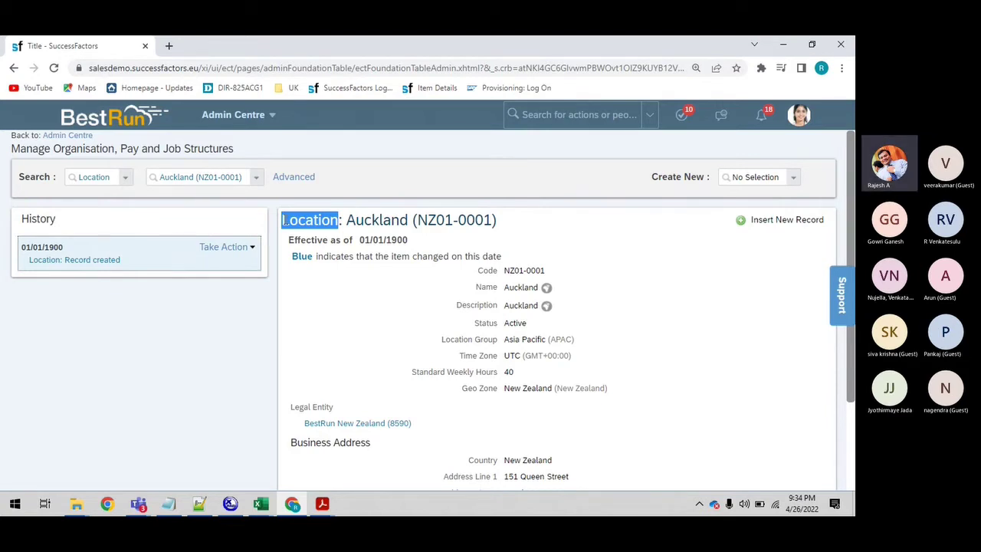
click(474, 298)
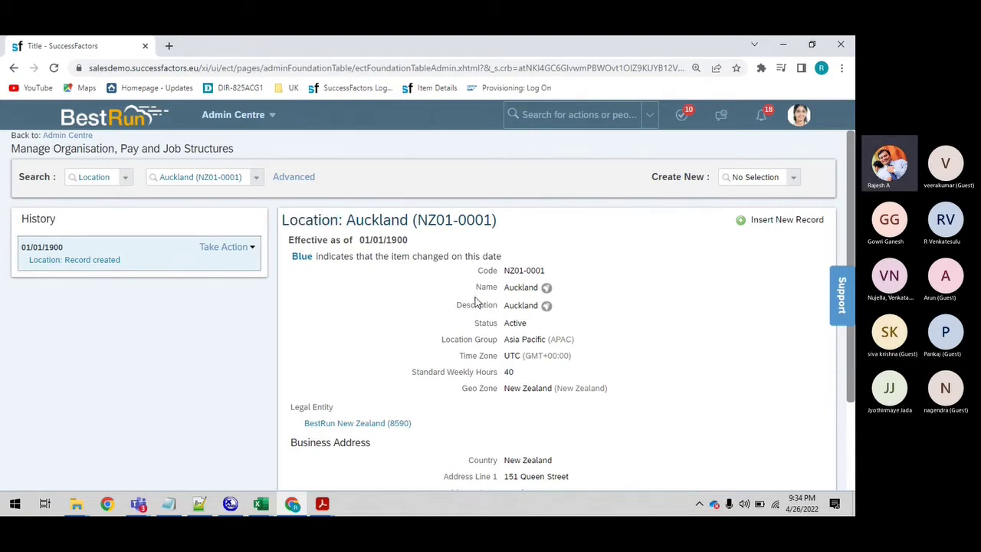
Point out the Code, Name, Description, Status, Location Group, Time Zone, Weekly Hours and Geo Zone labels
double_click(482, 272)
double_click(484, 288)
click(481, 308)
double_click(482, 305)
double_click(485, 322)
double_click(484, 339)
double_click(488, 356)
double_click(483, 371)
drag(497, 387, 473, 387)
click(345, 321)
drag(338, 223, 281, 221)
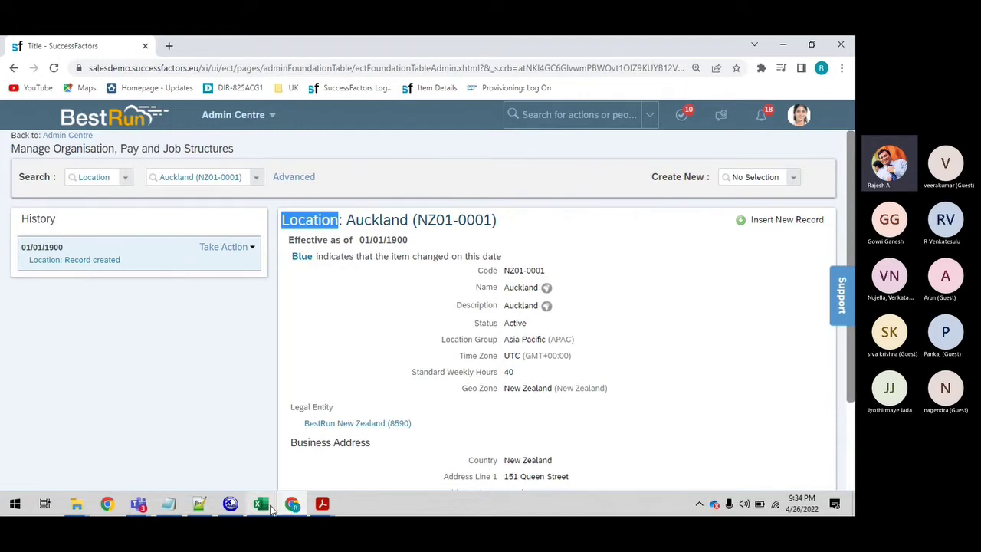
click(199, 505)
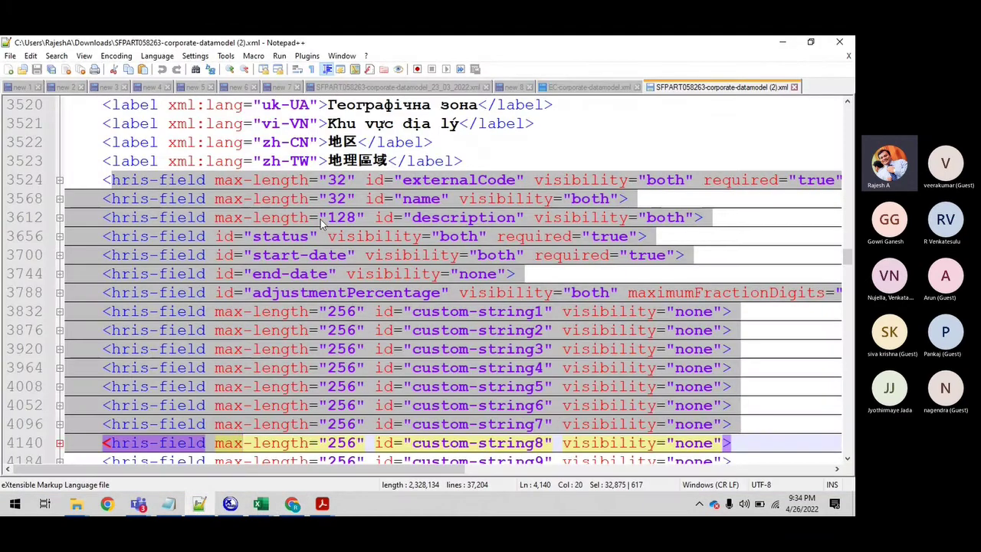
In new 8, delete the 'Open tag' note and stray bracket, joining id="location" onto line 4
scroll(331, 259, up, 6)
scroll(331, 259, down, 15)
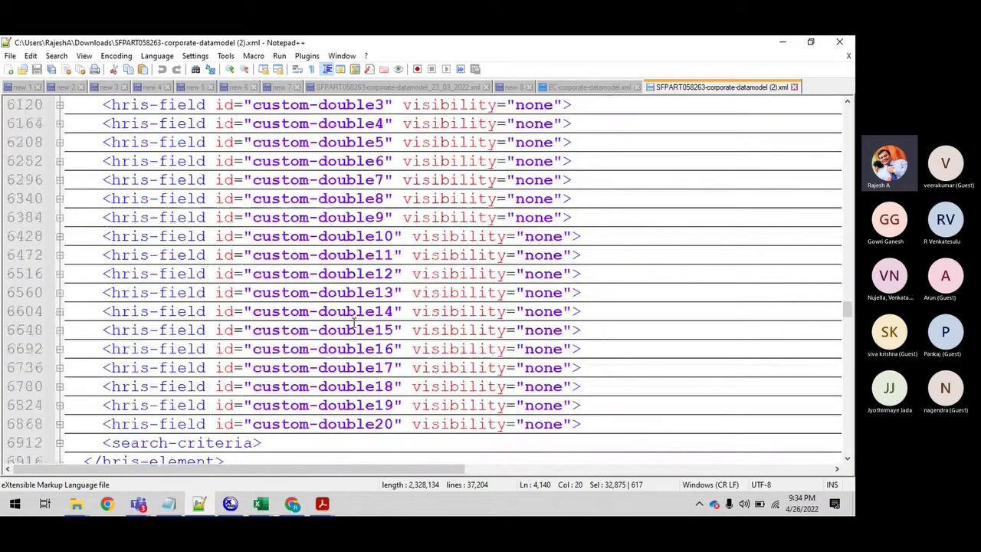
click(513, 87)
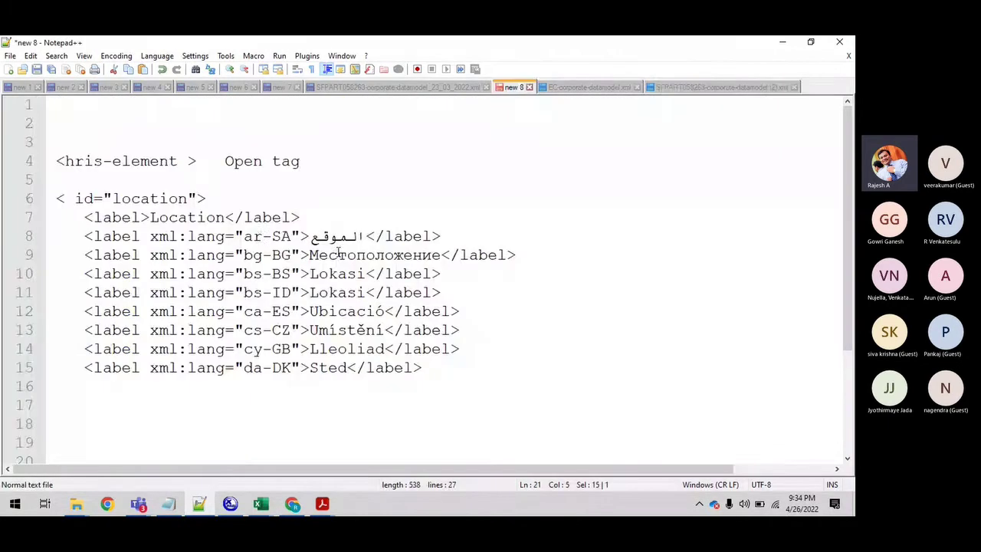
drag(301, 161, 224, 161)
key(Delete)
click(194, 161)
key(BackSpace)
key(Down)
key(Down)
key(Home)
key(Delete)
key(Delete)
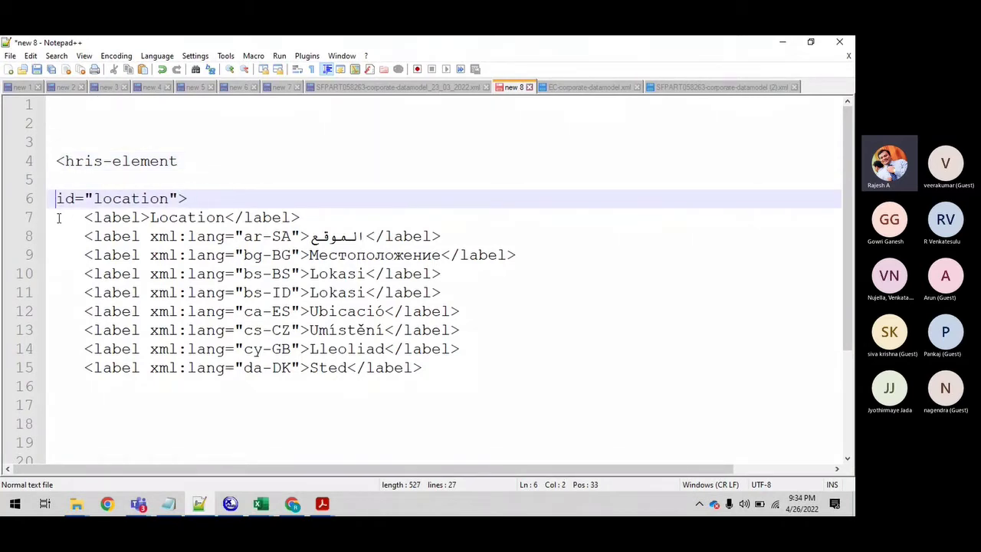
key(BackSpace)
key(BackSpace)
key(BackSpace)
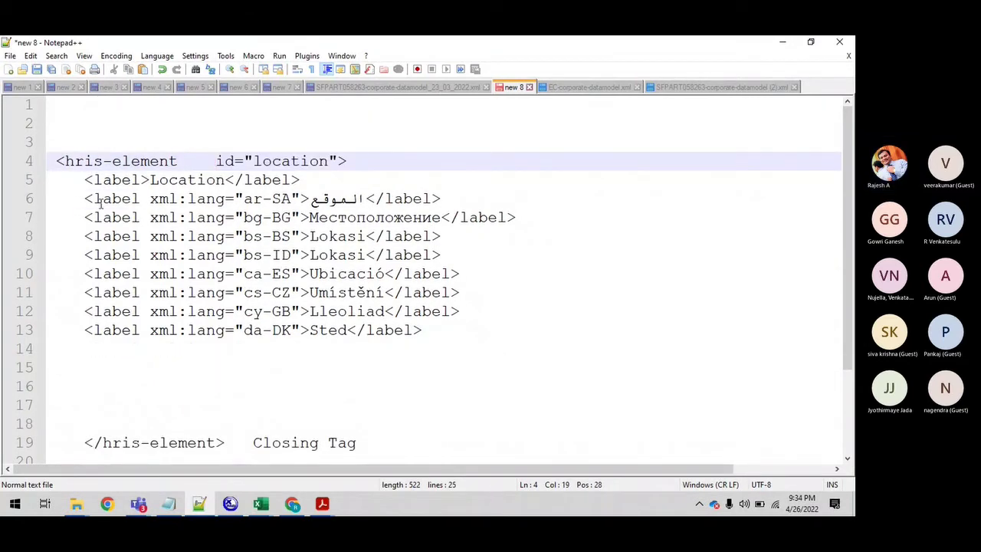
key(BackSpace)
key(BackSpace)
Annotate line 4's tag as 'Technical ID', pointing out the lowercase l in location
drag(178, 163, 113, 162)
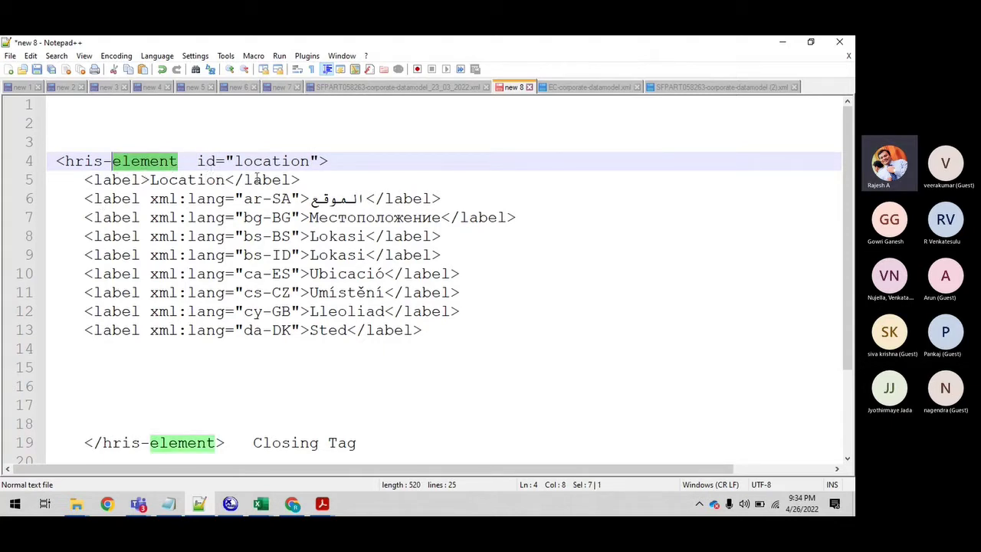
double_click(212, 161)
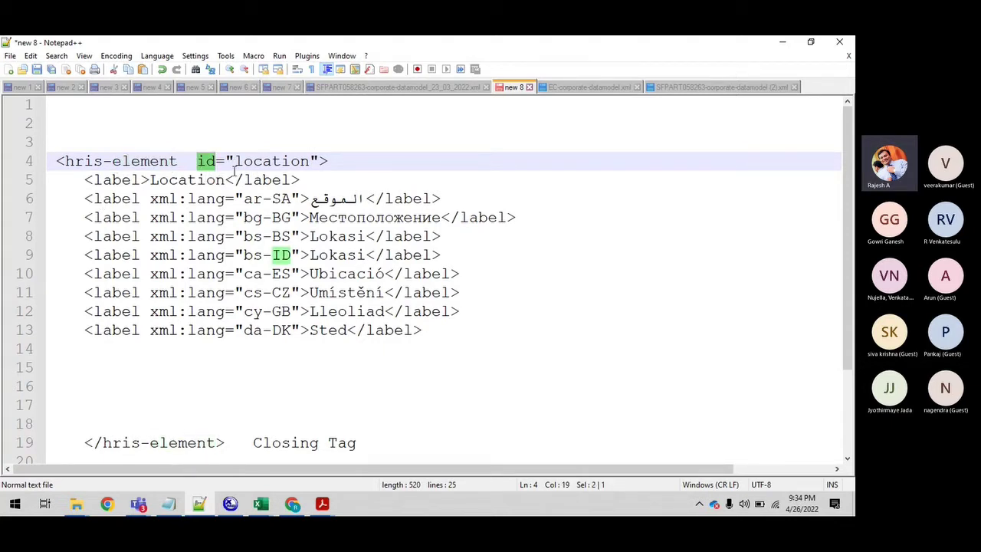
drag(236, 162, 309, 163)
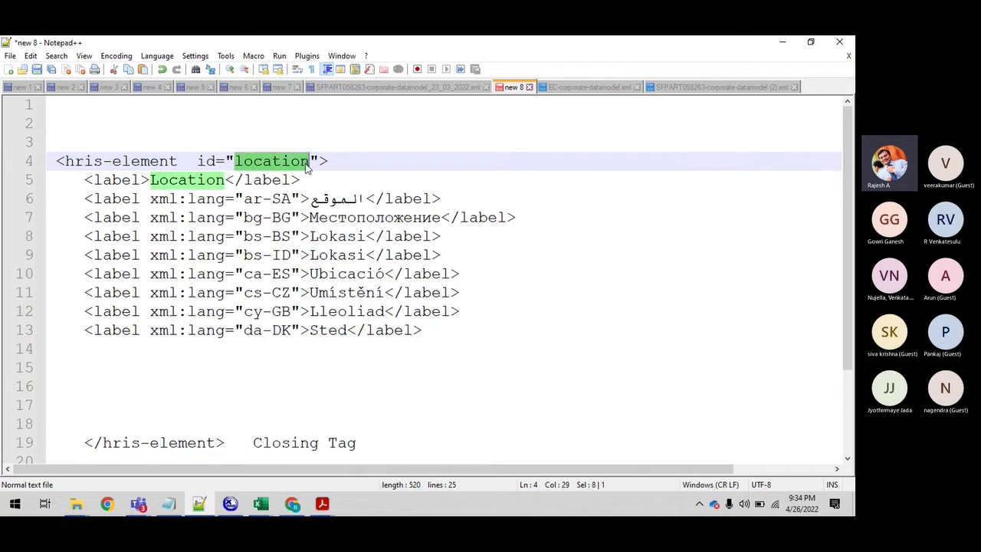
click(351, 154)
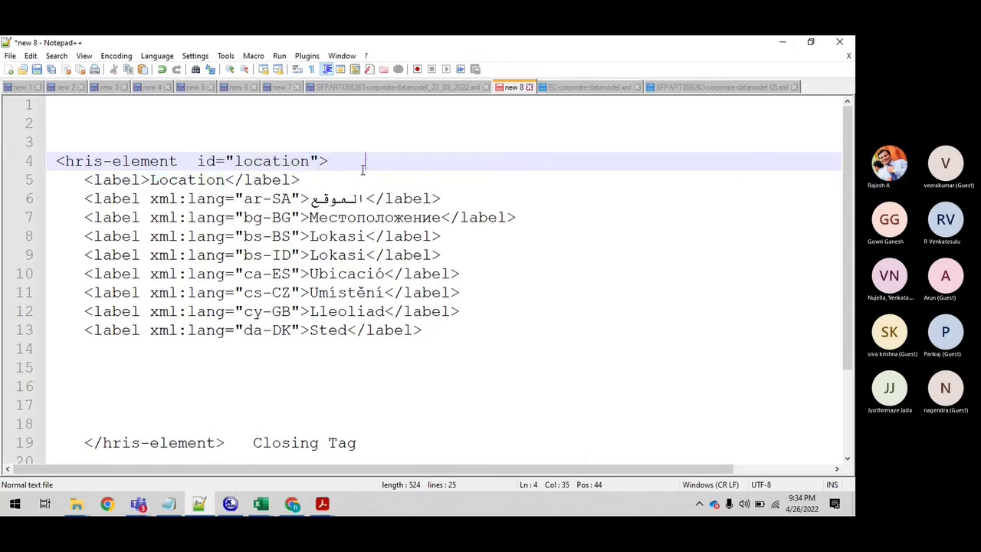
text(Technical )
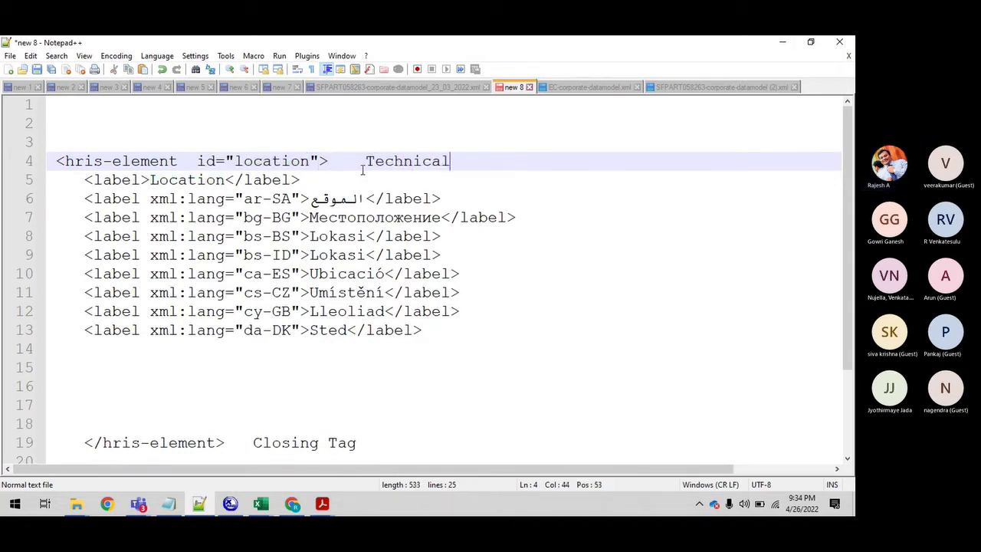
text(ID)
click(330, 198)
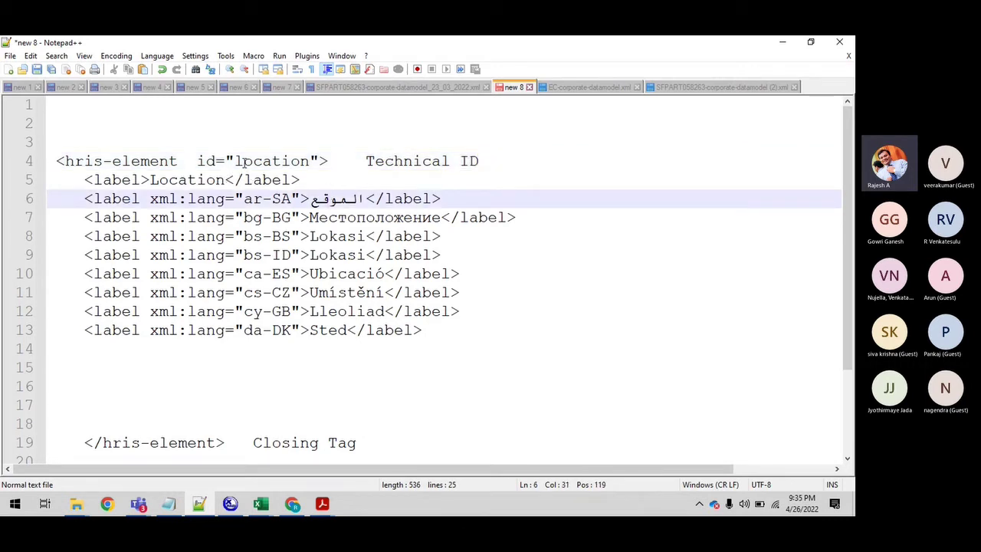
drag(234, 161, 243, 161)
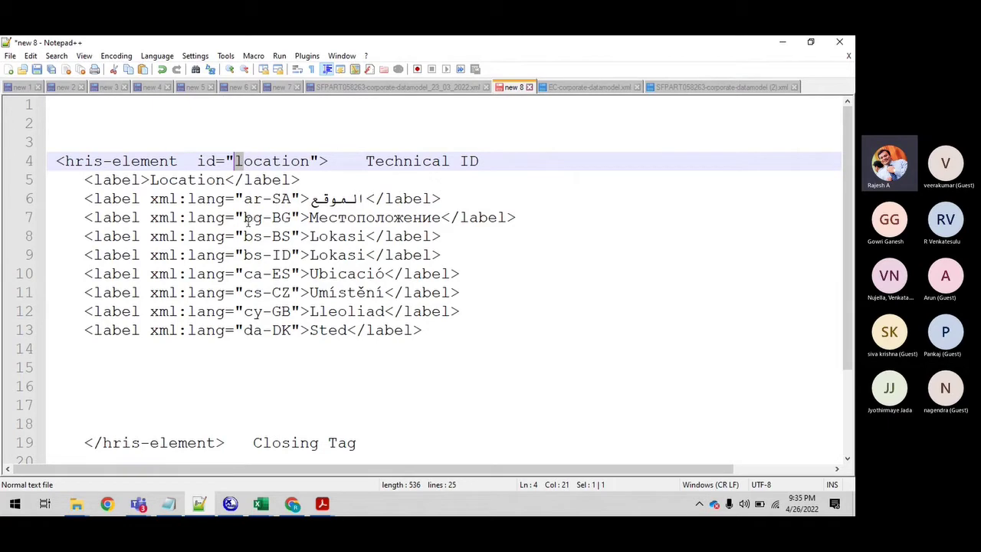
click(299, 504)
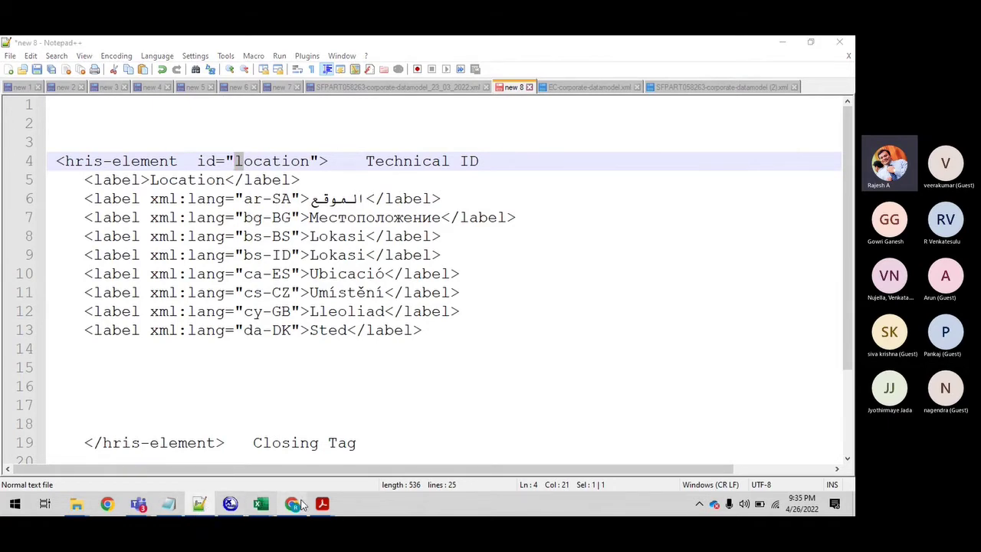
Point out the capital L in SuccessFactors' Location heading, then return to the new 8 snippet
drag(292, 221, 282, 224)
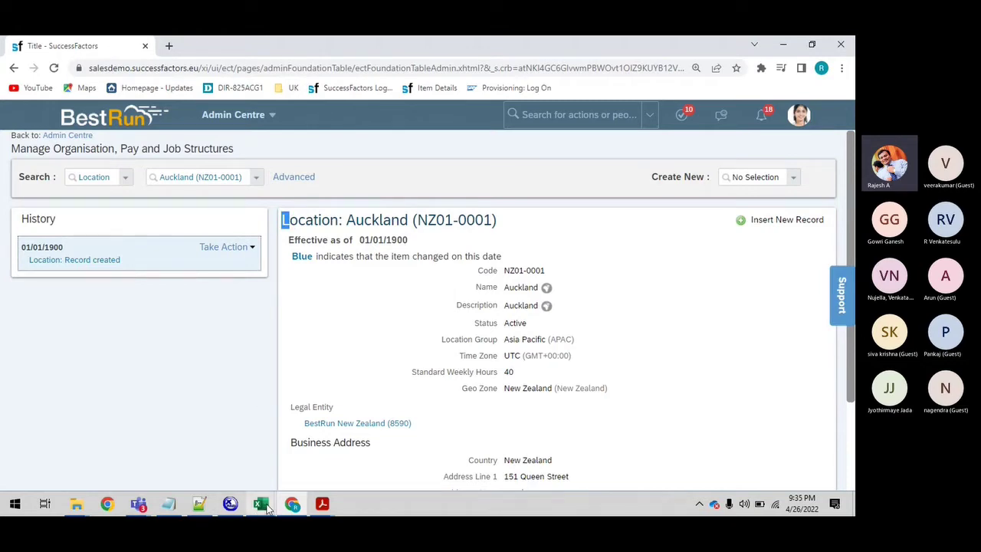
click(199, 504)
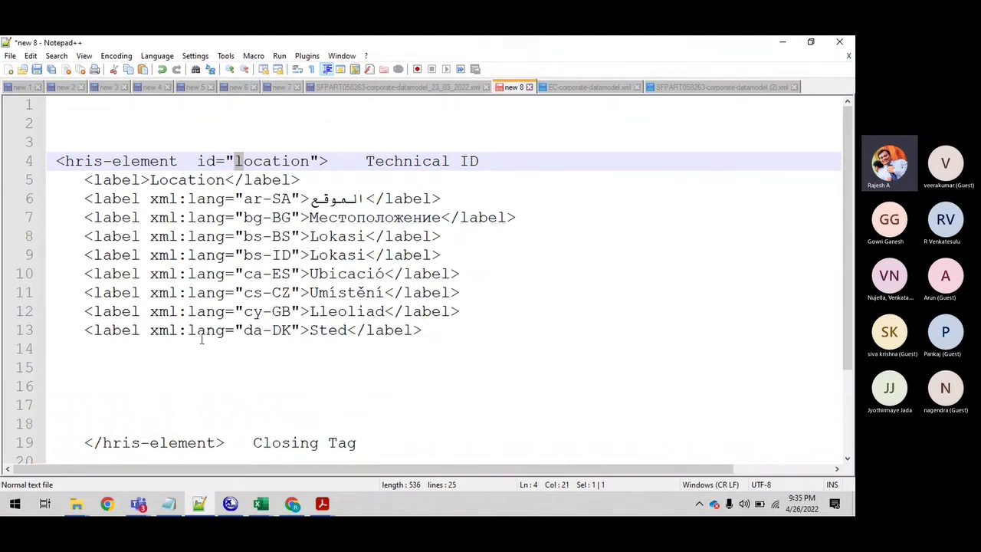
Copy the en-GB Location label from the full data model onto new 8's line 14
click(695, 88)
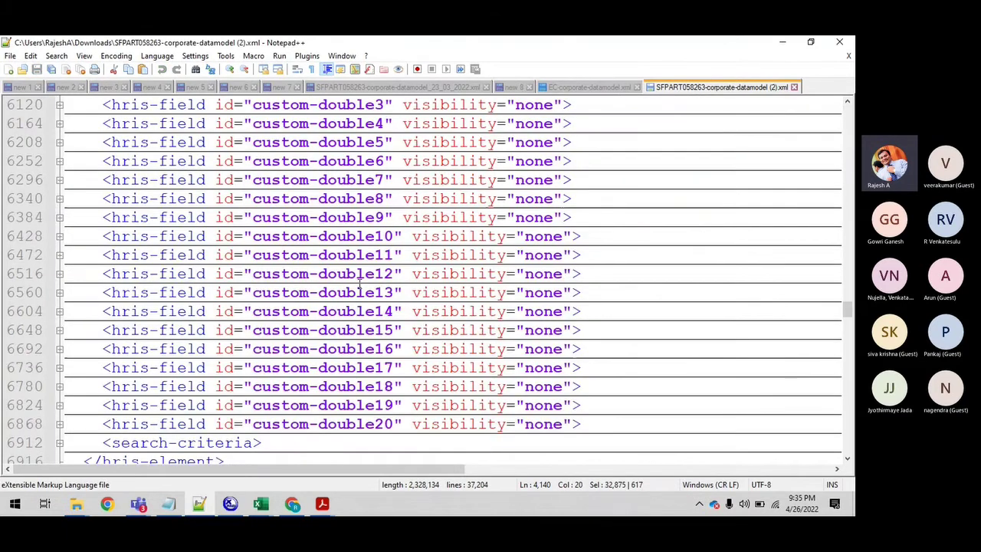
scroll(360, 286, down, 7)
scroll(330, 295, up, 3)
scroll(302, 305, down, 4)
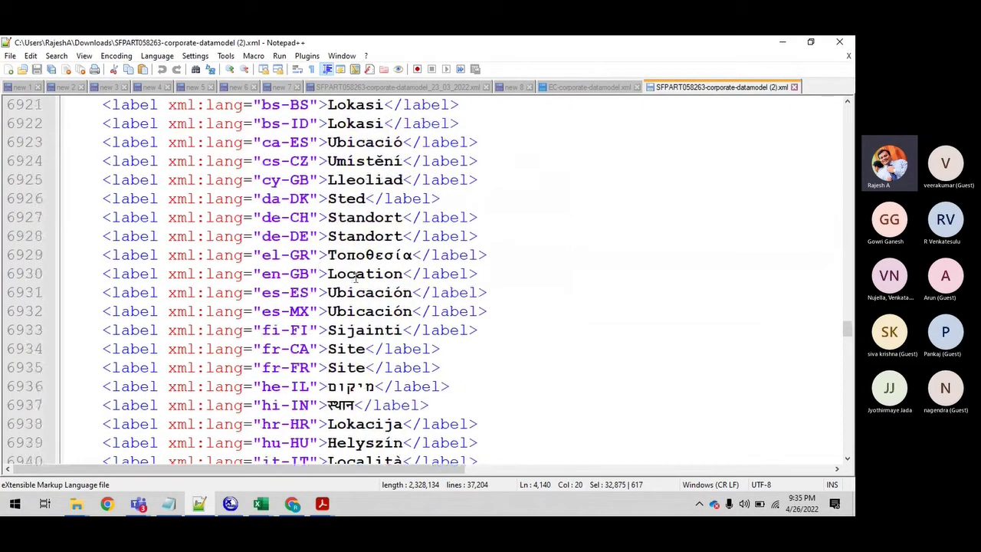
drag(492, 278, 83, 284)
key(ctrl+c)
click(511, 87)
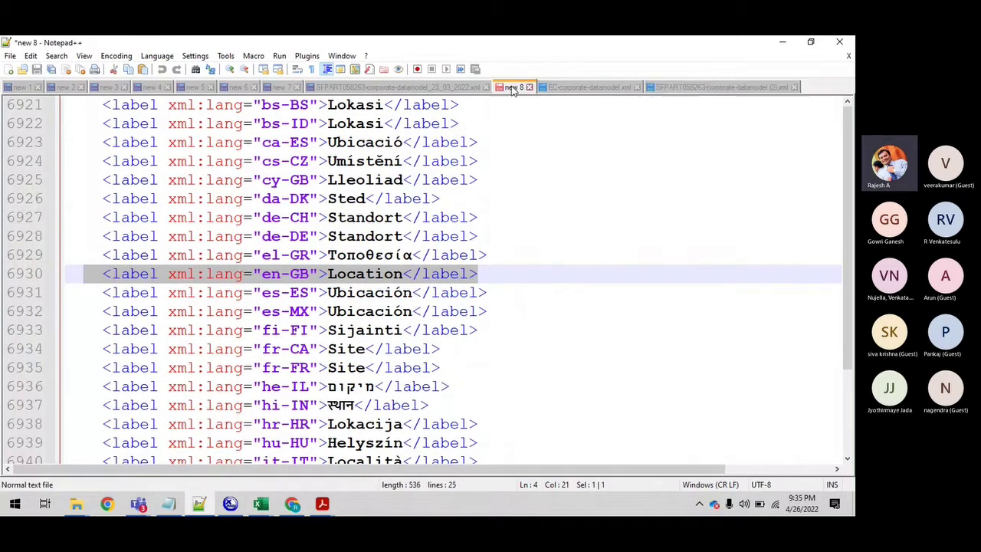
click(452, 348)
key(ctrl+v)
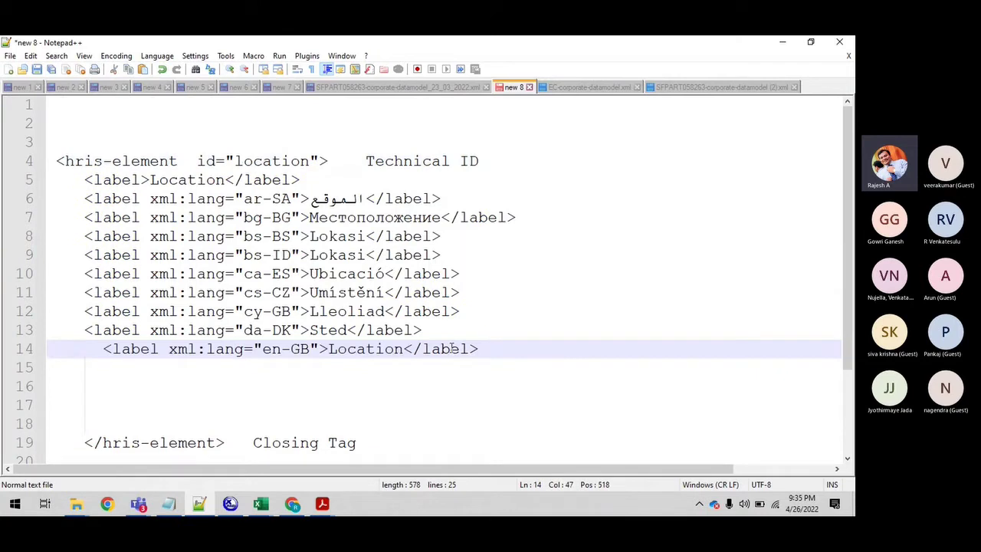
Align the pasted en-GB label with the others and point out its en and GB codes
click(99, 350)
key(BackSpace)
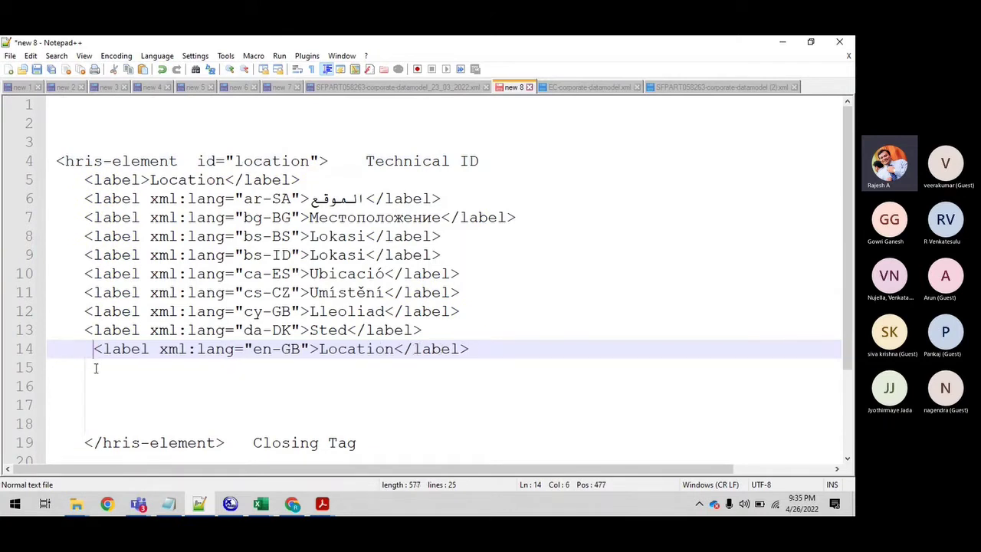
key(BackSpace)
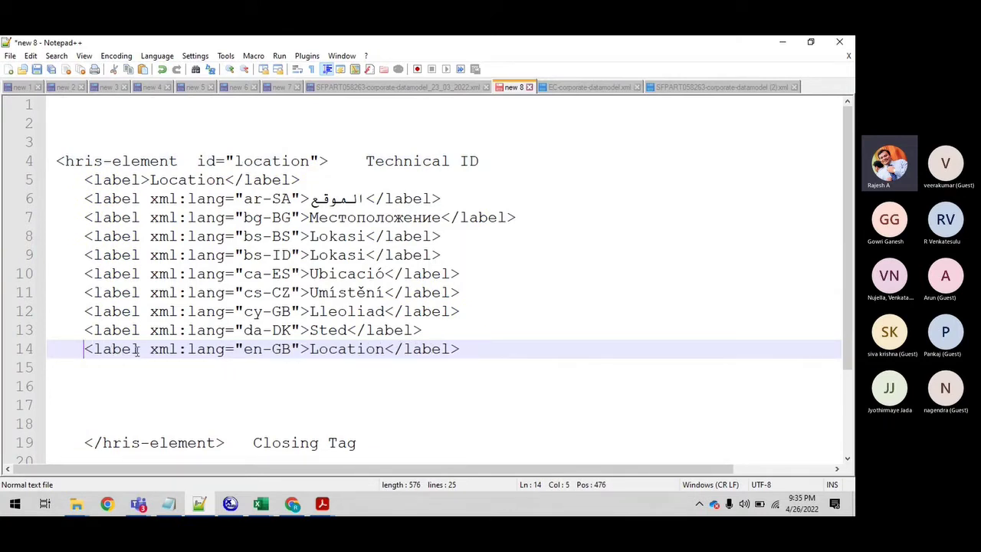
click(253, 351)
double_click(261, 350)
click(273, 350)
drag(273, 350, 289, 351)
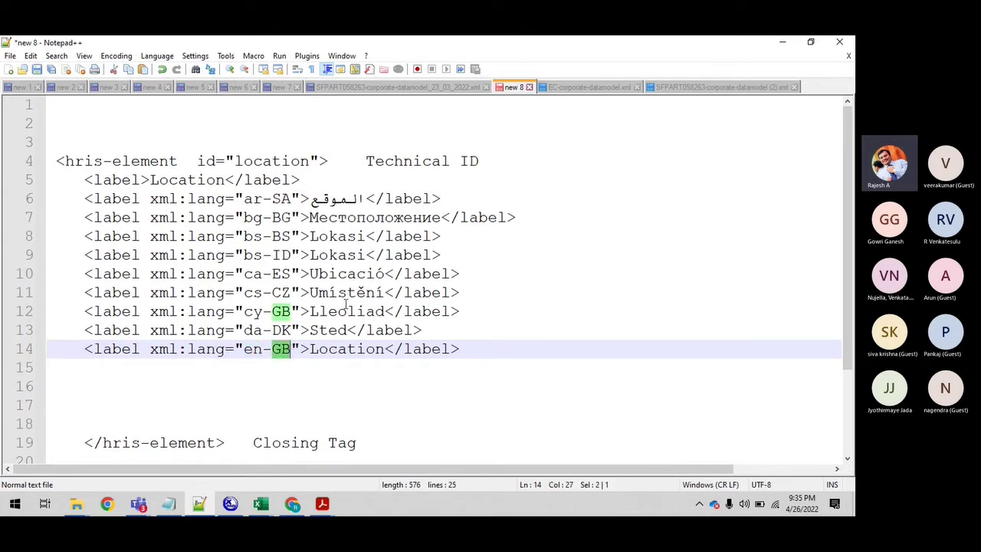
Contrast the lowercase location id with the label Location, then return to the Auckland record
drag(235, 161, 309, 161)
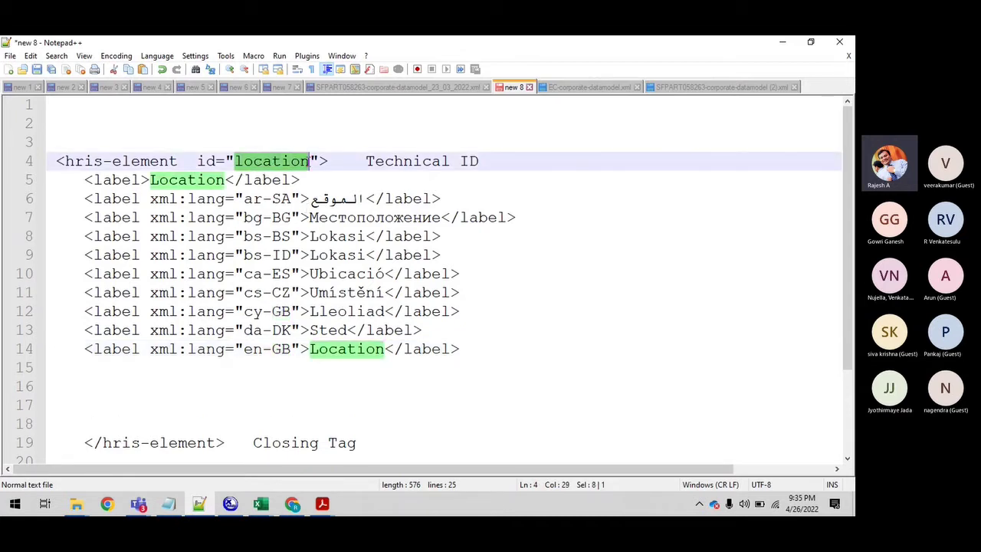
click(330, 369)
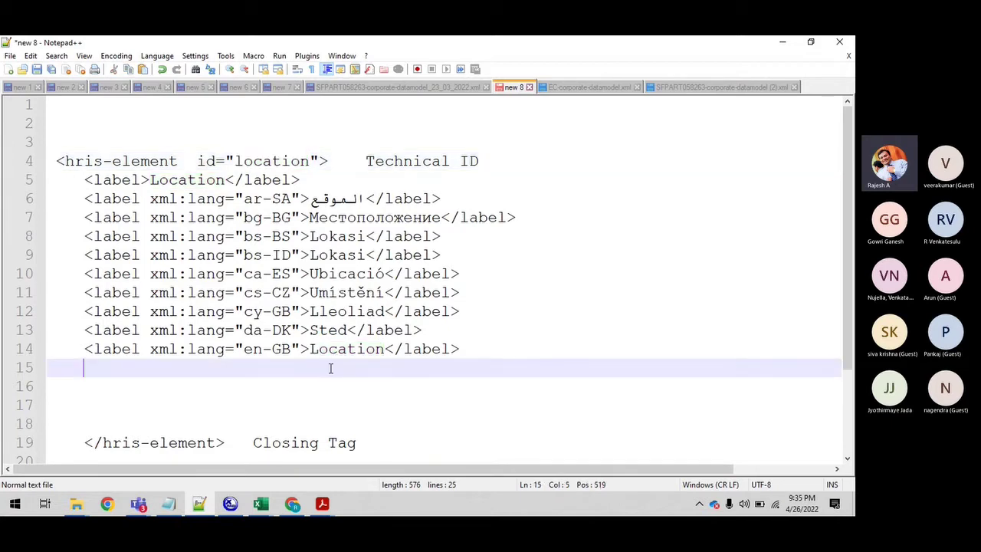
mouse_move(311, 349)
mouse_down()
mouse_move(379, 350)
mouse_move(310, 348)
mouse_up()
click(372, 363)
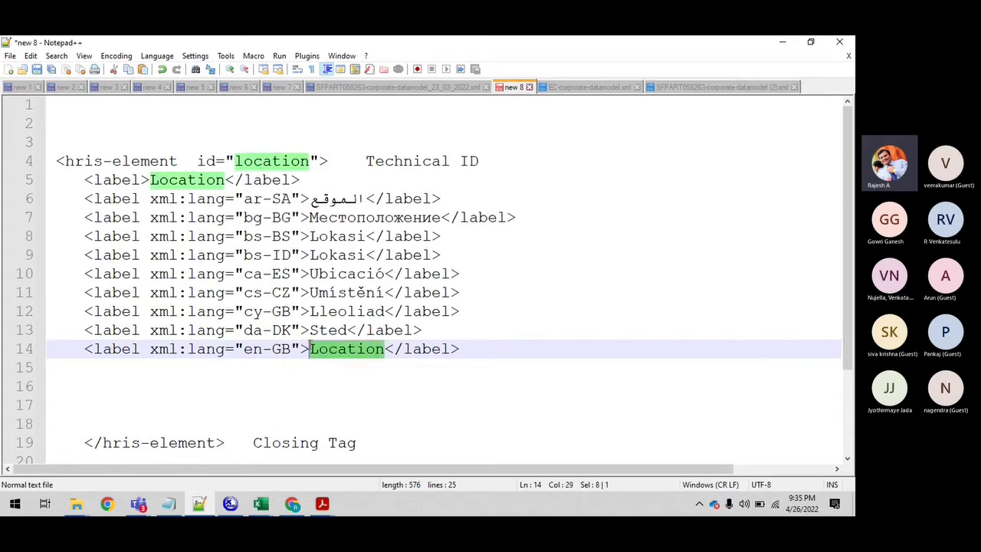
click(292, 504)
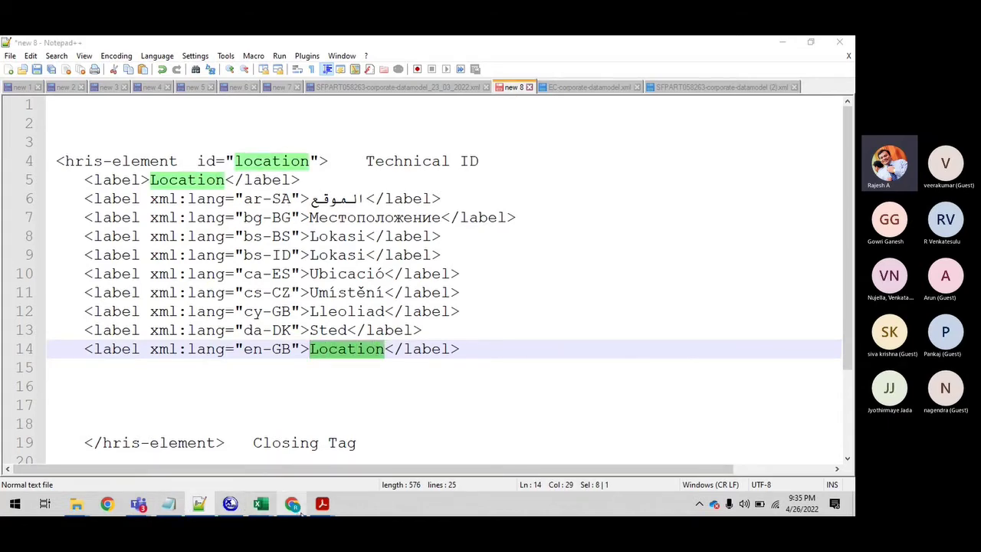
click(330, 309)
Highlight Location in the Auckland record heading, then duplicate the SuccessFactors browser tab
drag(341, 220, 282, 220)
click(341, 337)
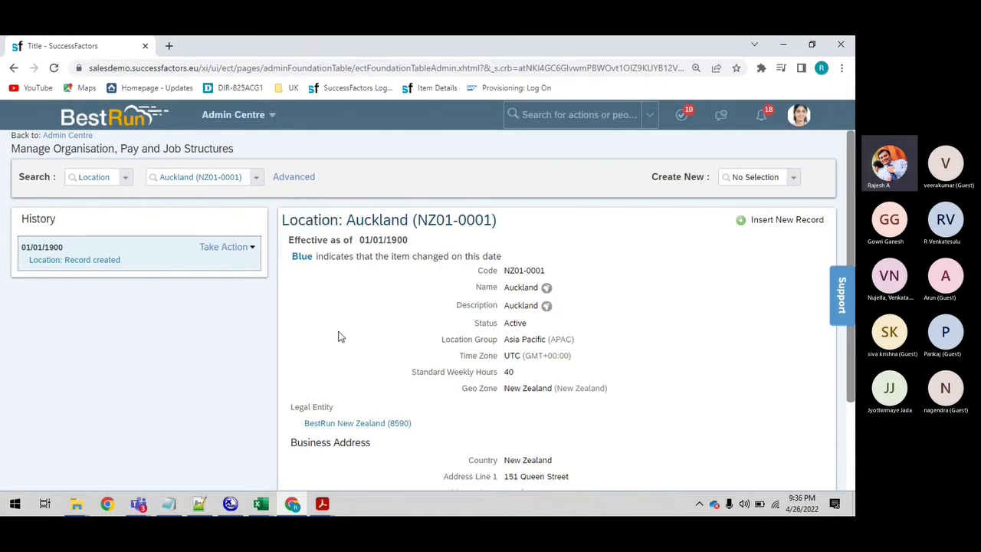
drag(340, 222, 283, 213)
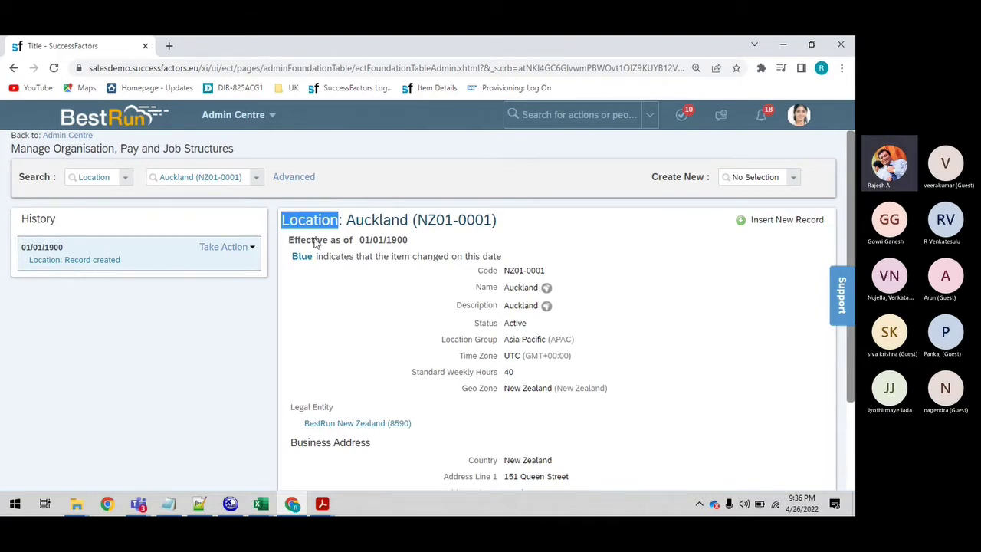
right_click(122, 58)
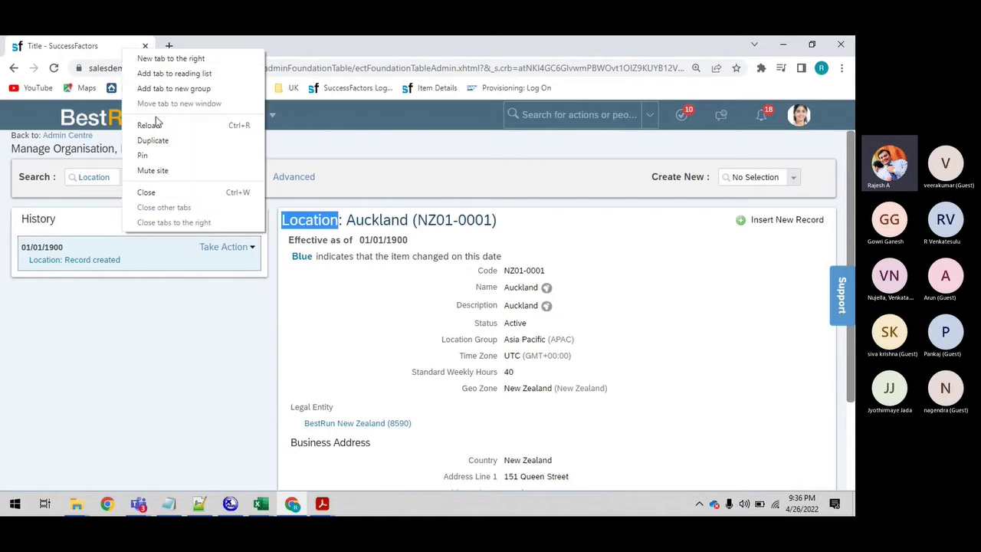
click(162, 140)
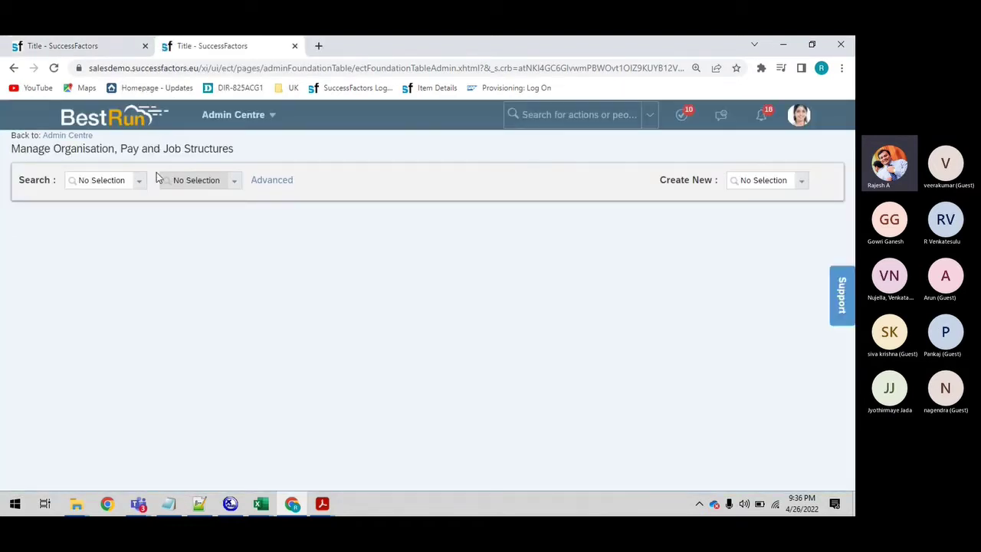
Under Settings > Change Language, replace English UK with Deutsch (German) and switch
click(138, 182)
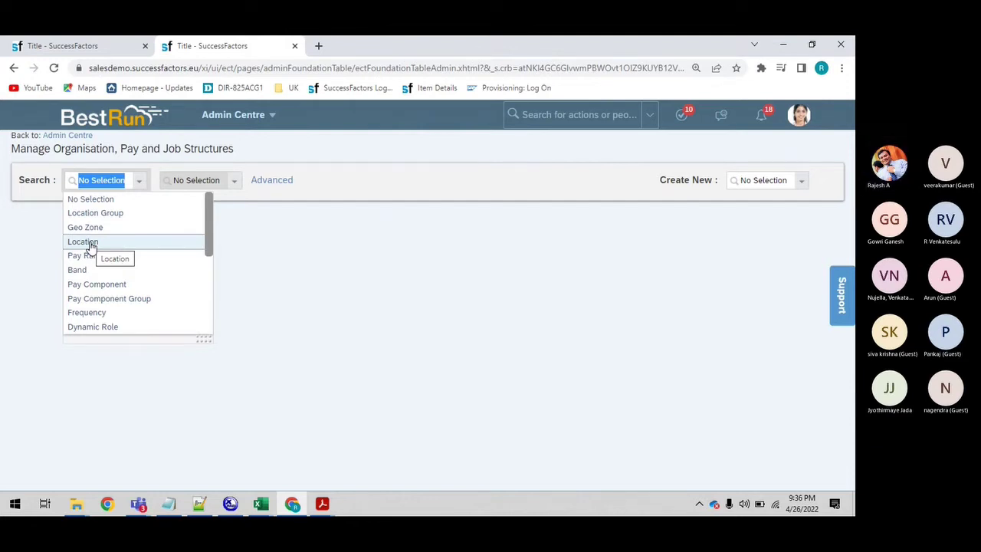
click(799, 114)
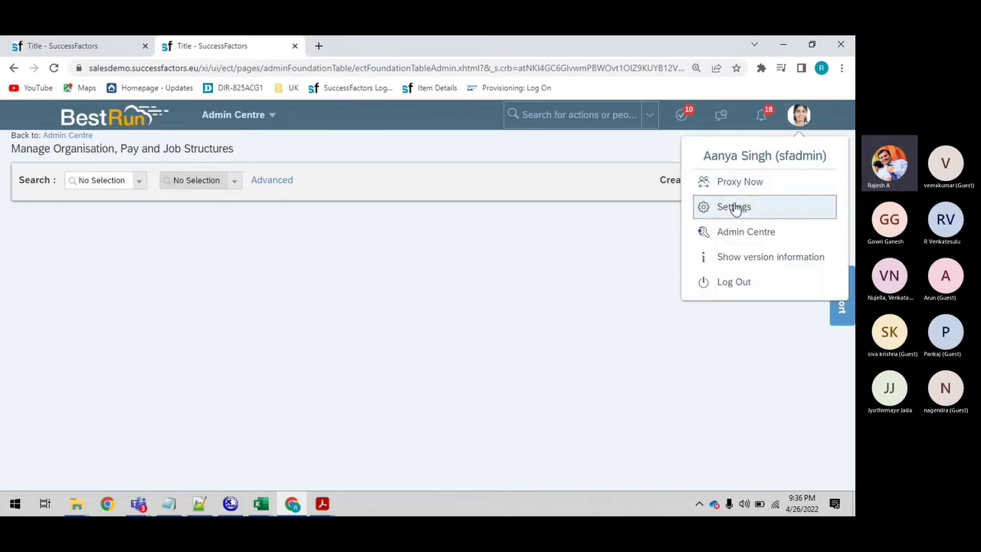
click(735, 207)
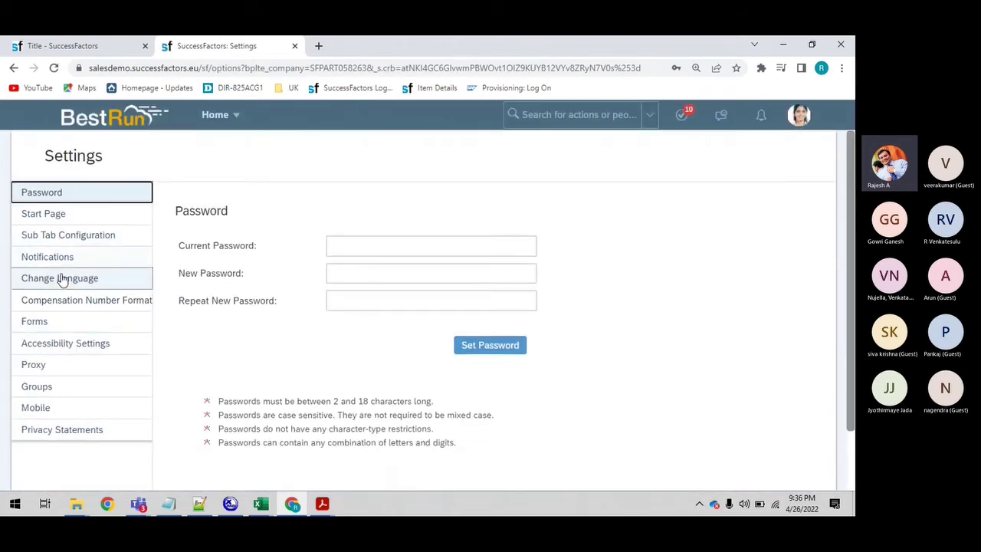
click(68, 282)
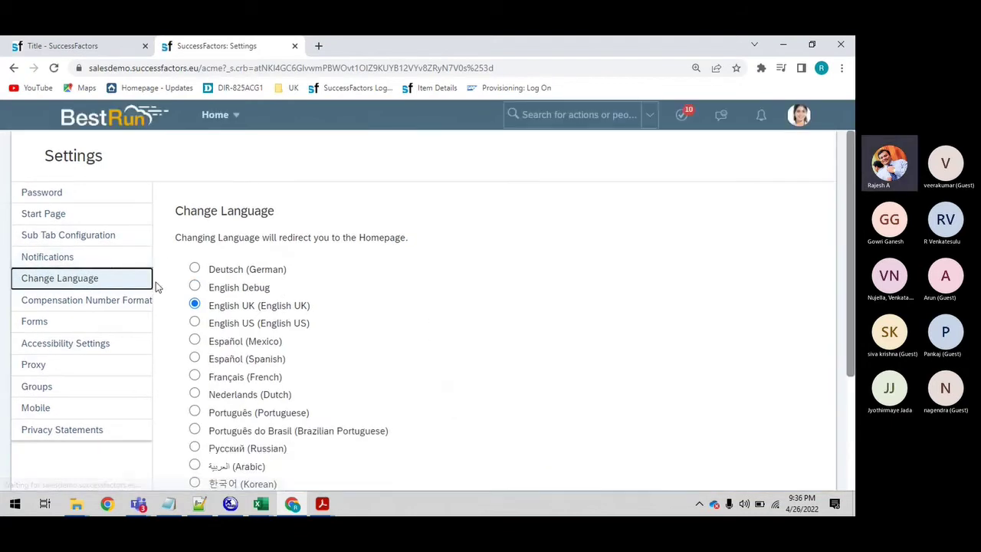
scroll(238, 299, down, 1)
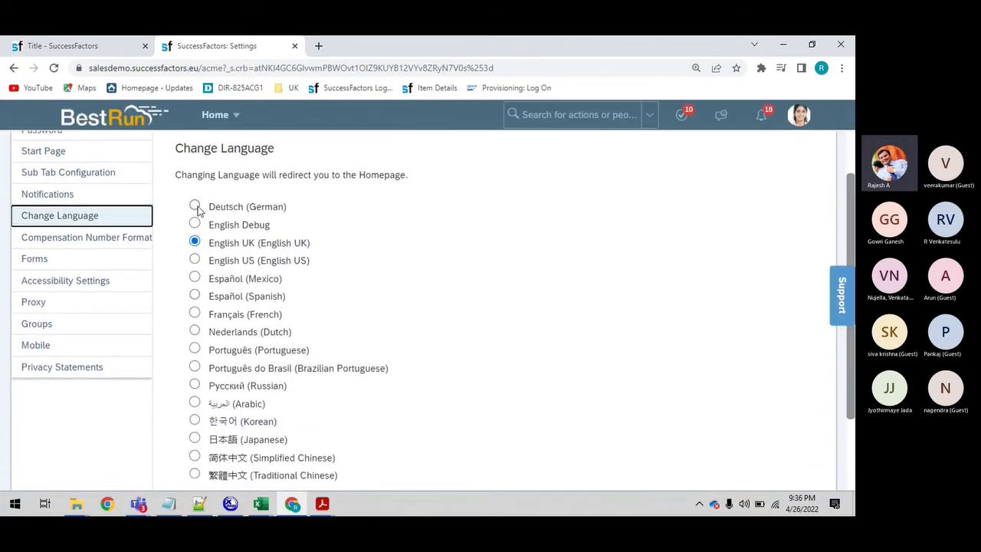
scroll(197, 287, up, 1)
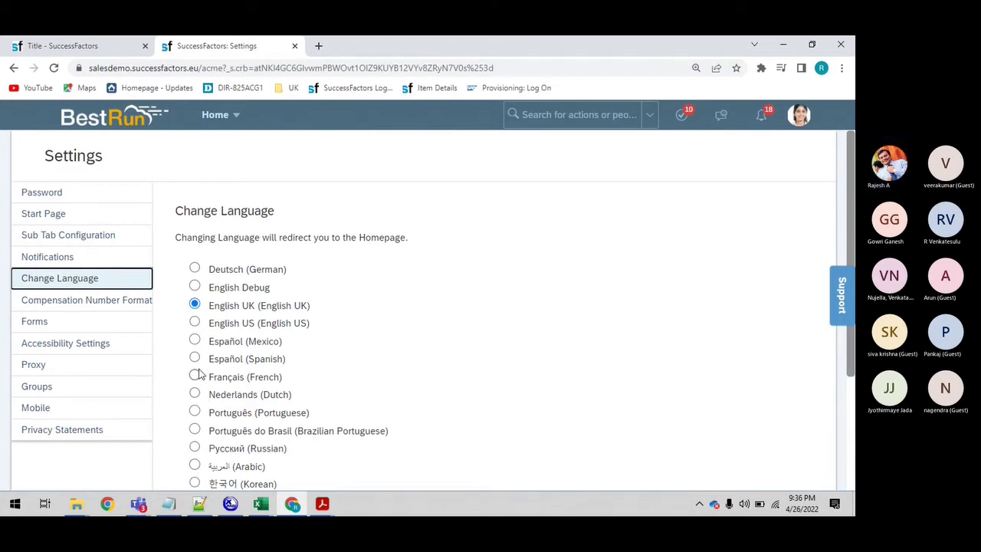
click(194, 269)
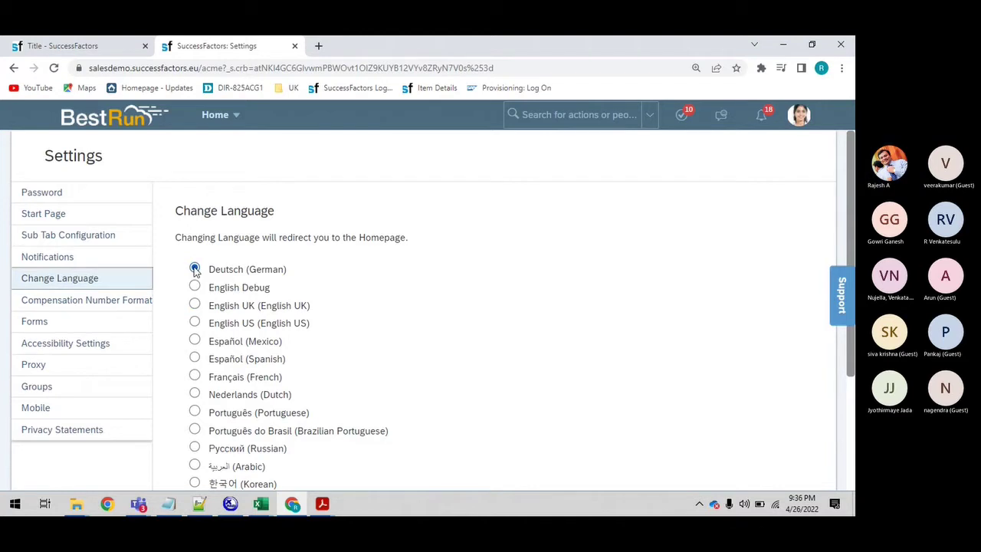
scroll(429, 322, down, 3)
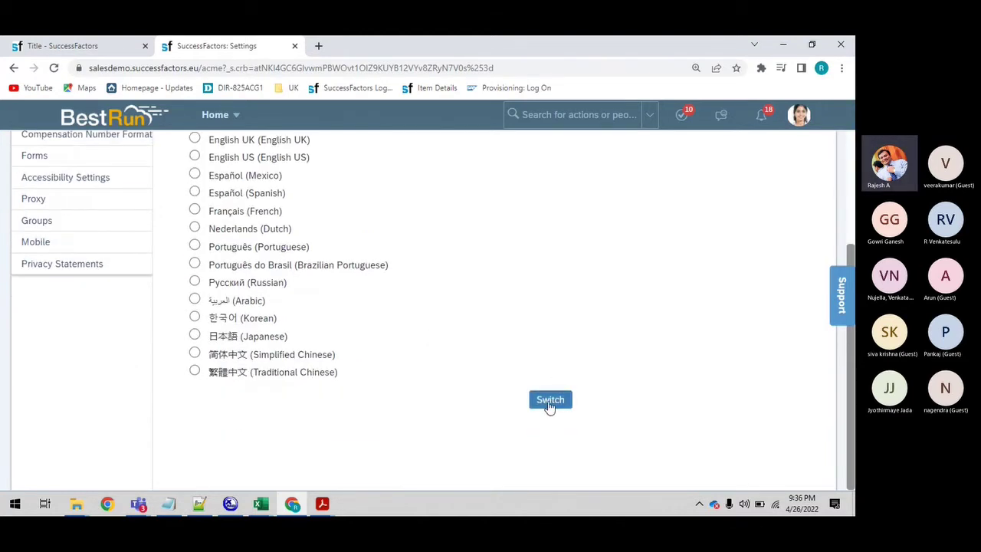
click(545, 398)
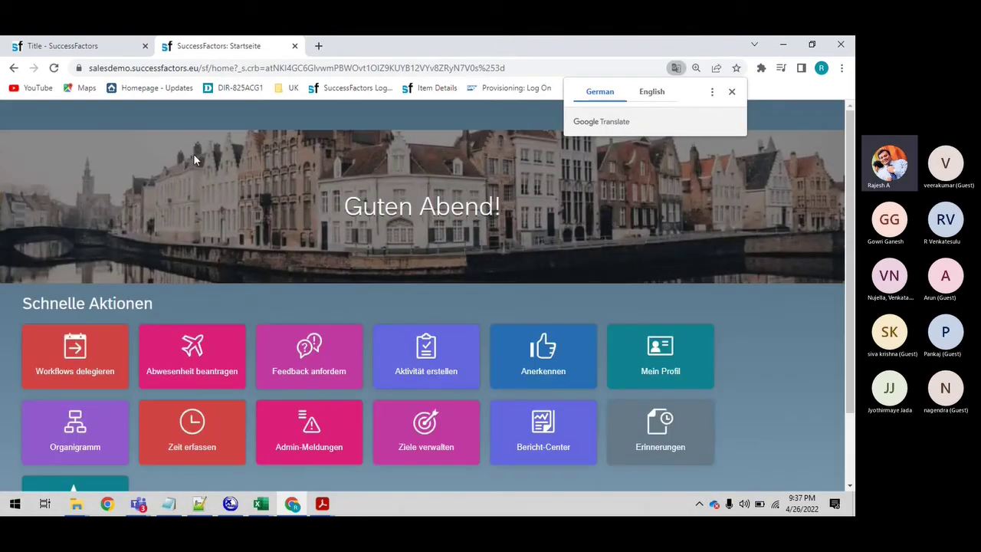
Reload the Auckland tab in German and show Standort in the Suchen object list
click(77, 47)
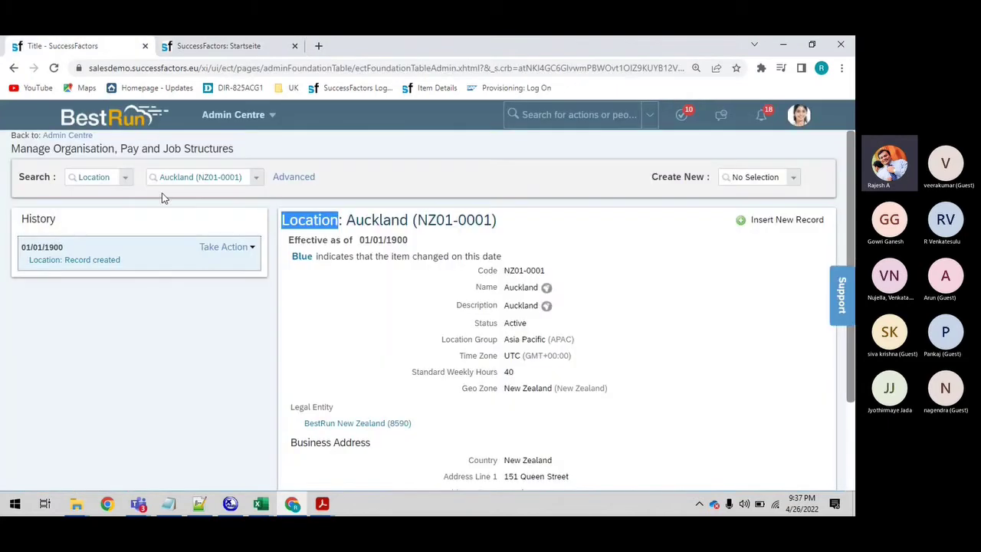
click(54, 68)
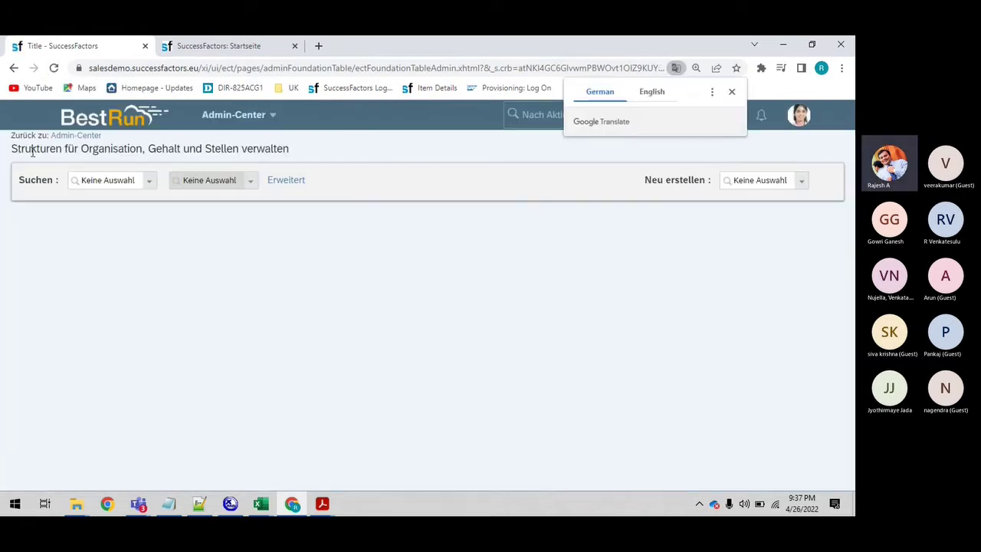
drag(8, 155, 268, 151)
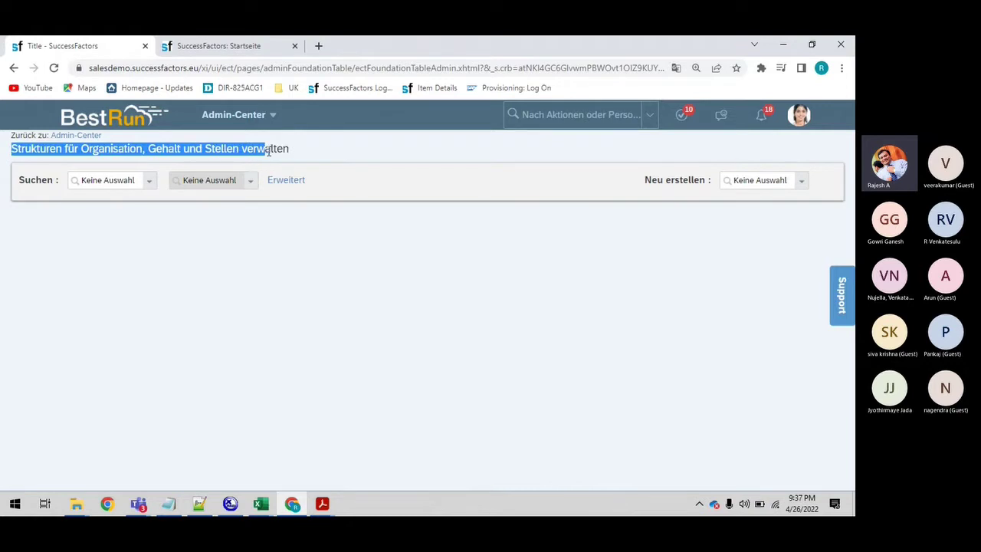
click(145, 185)
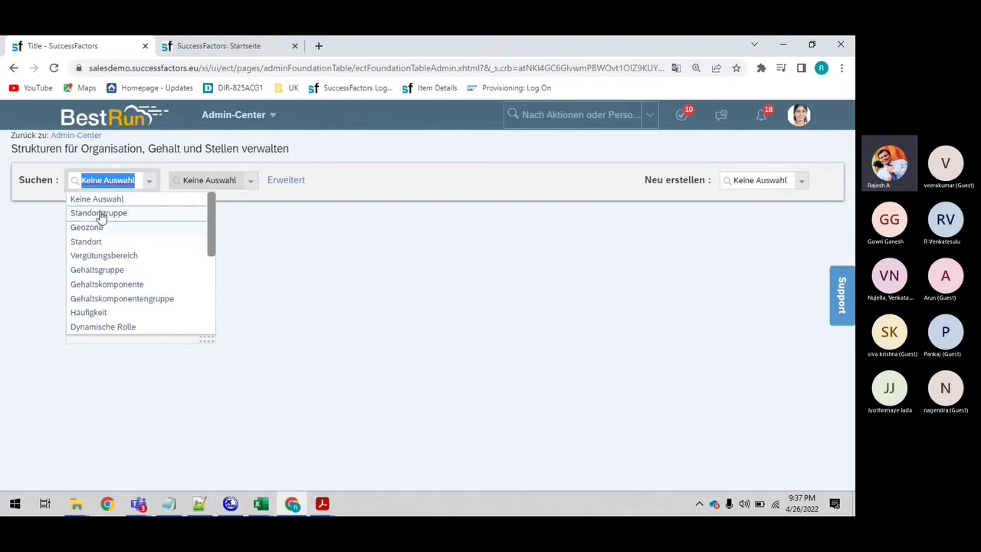
click(200, 504)
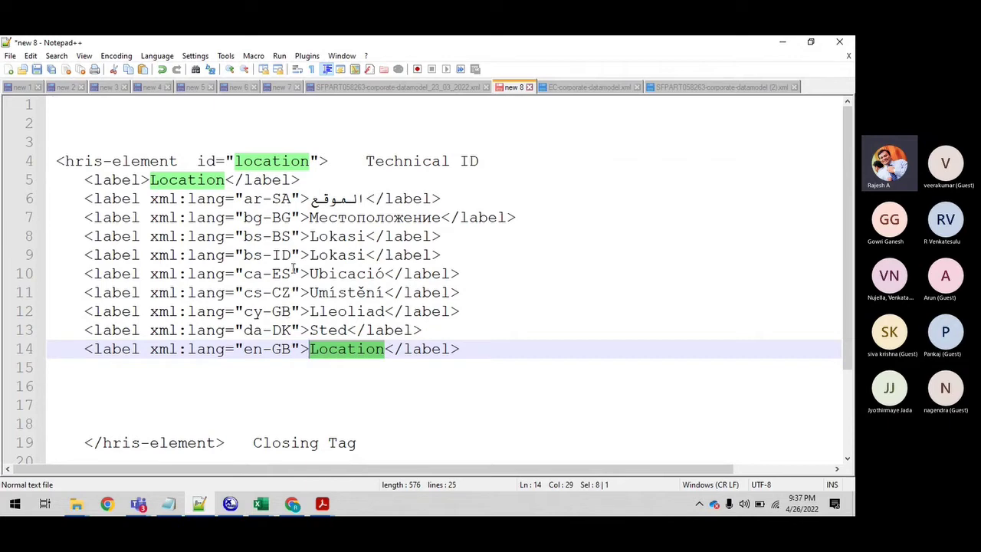
In corporate-datamodel (2).xml, highlight the de-DE label Standort on line 6928
click(599, 87)
click(692, 91)
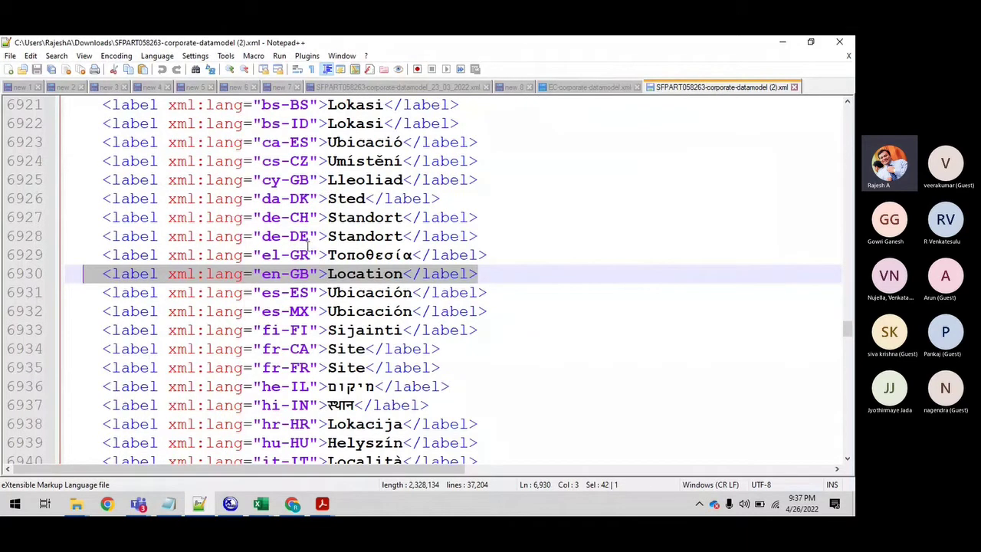
double_click(308, 236)
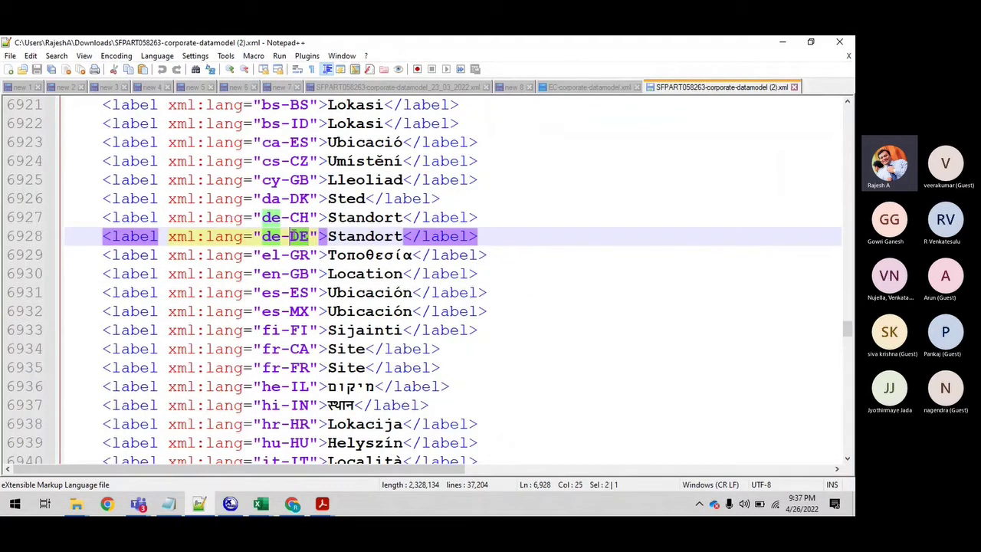
click(335, 238)
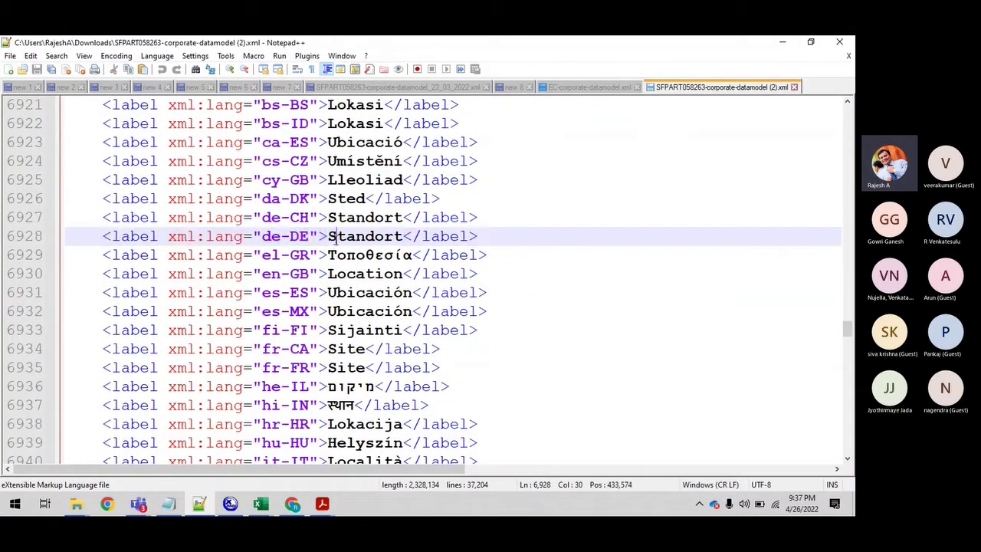
drag(328, 236, 403, 236)
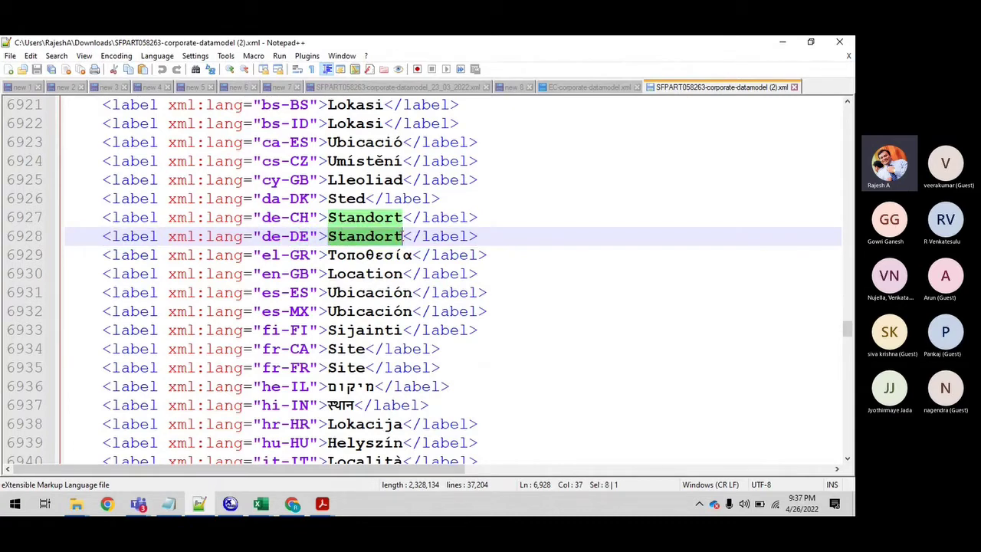
click(292, 503)
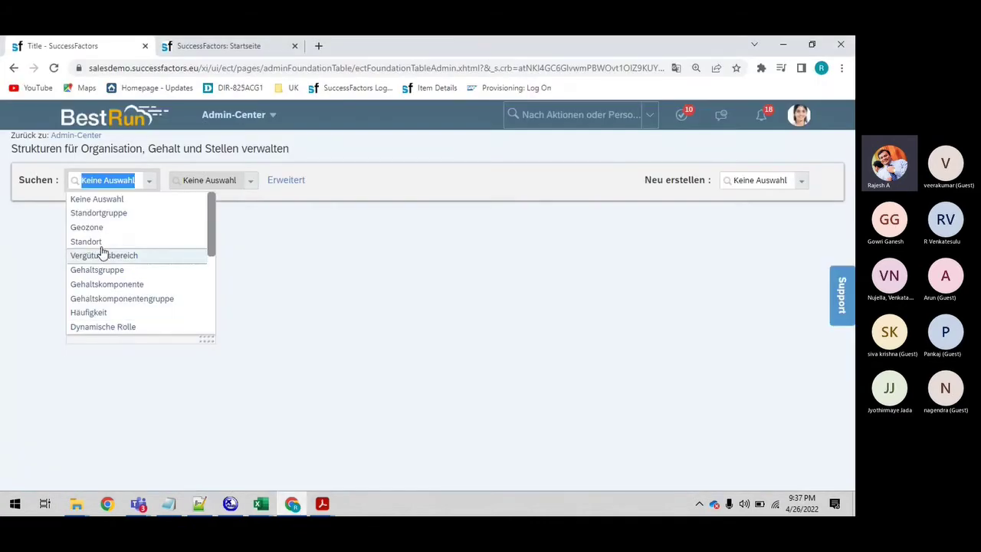
Open the Standort record Amsterdam (2500-0001) and highlight Standort in its heading
click(101, 244)
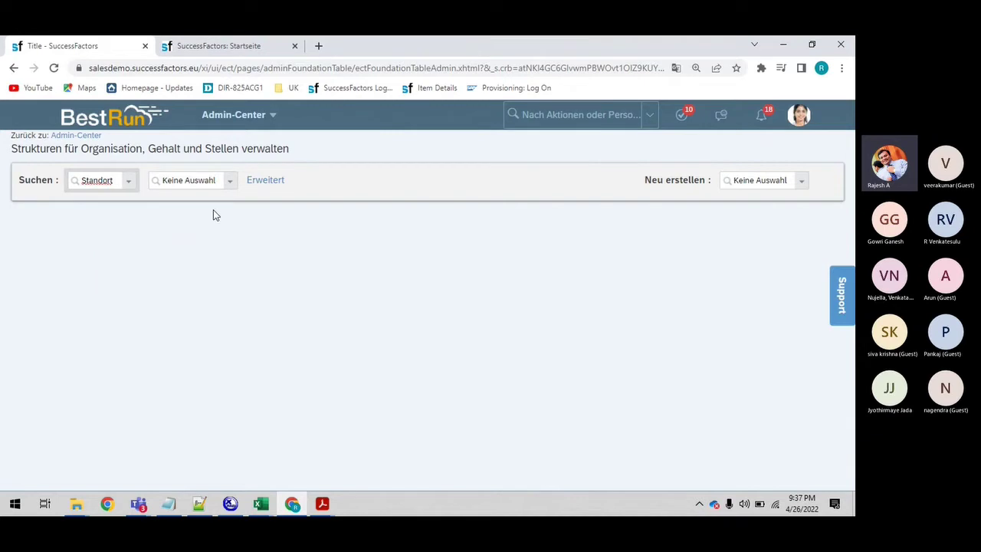
click(231, 186)
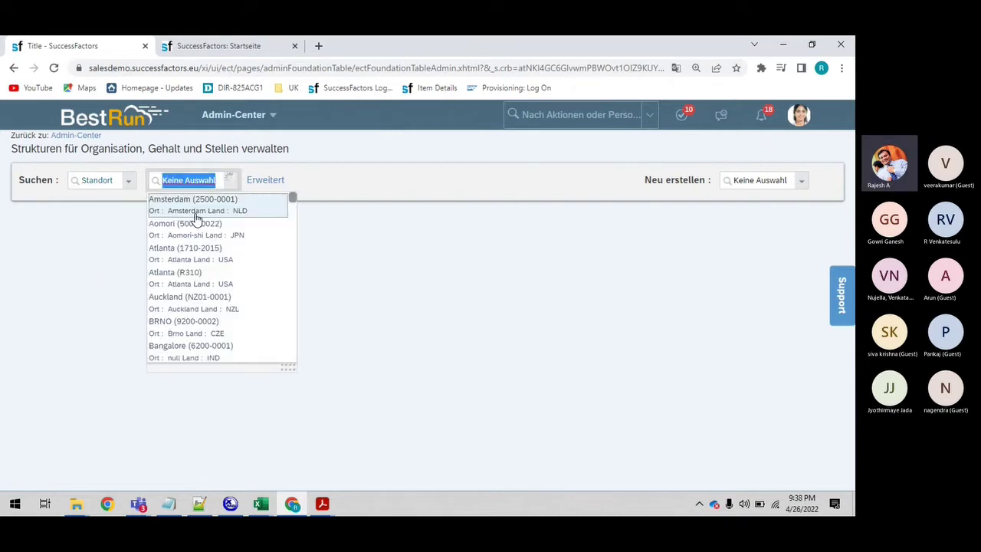
click(195, 214)
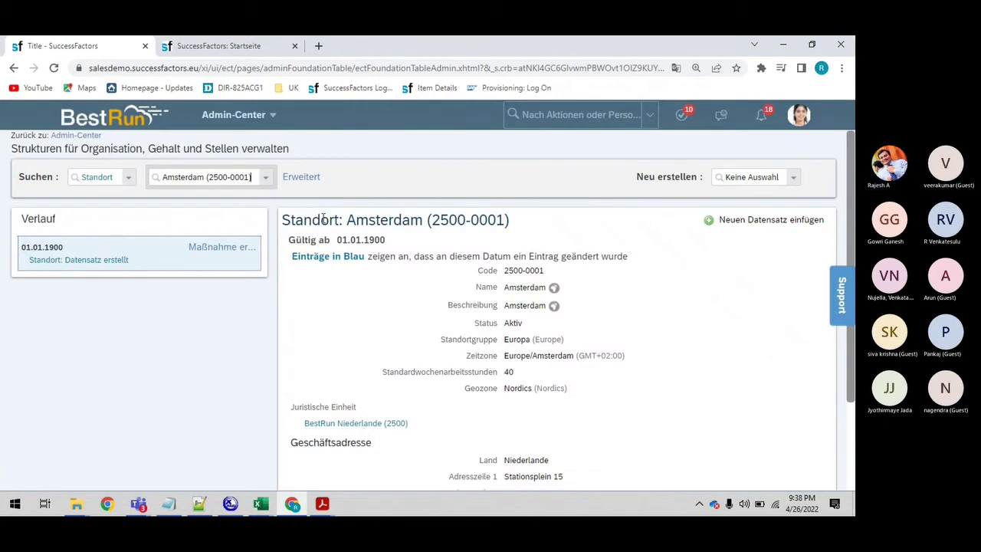
drag(335, 220, 281, 223)
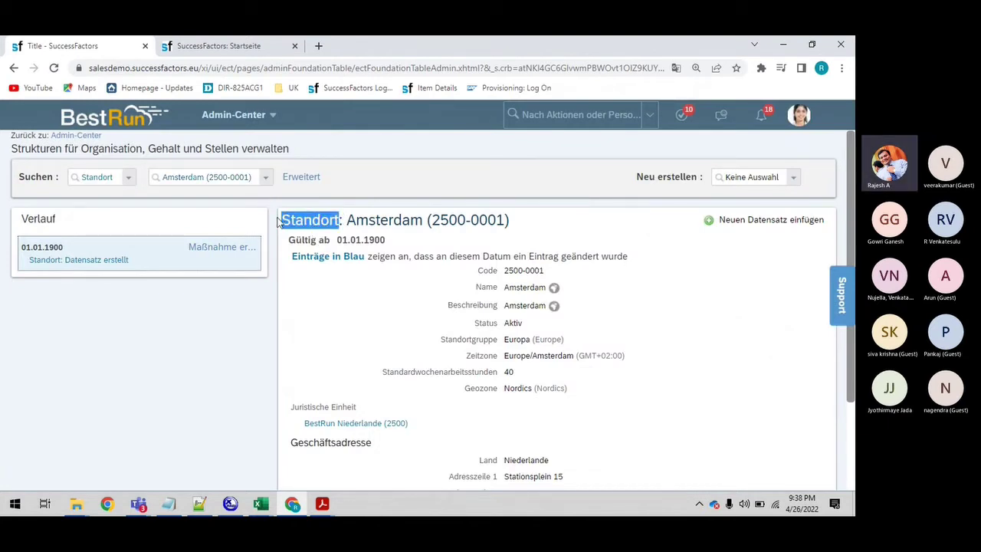
Back in the data model XML, select the de-DE label Standort on line 6928
click(198, 505)
click(367, 254)
drag(401, 236, 328, 236)
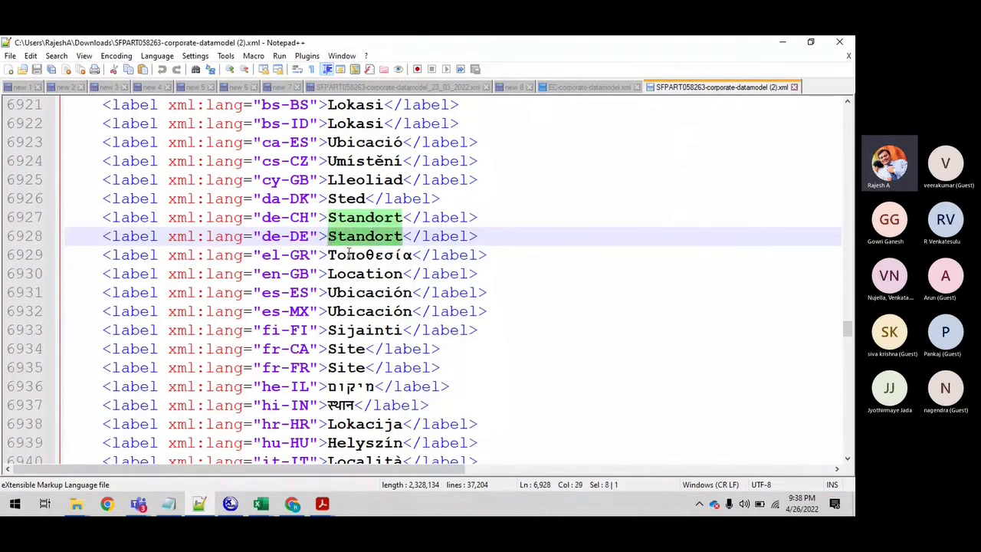
Compare the location id on line 6917 with the de-DE Standort label, then the Amsterdam heading
scroll(351, 255, up, 2)
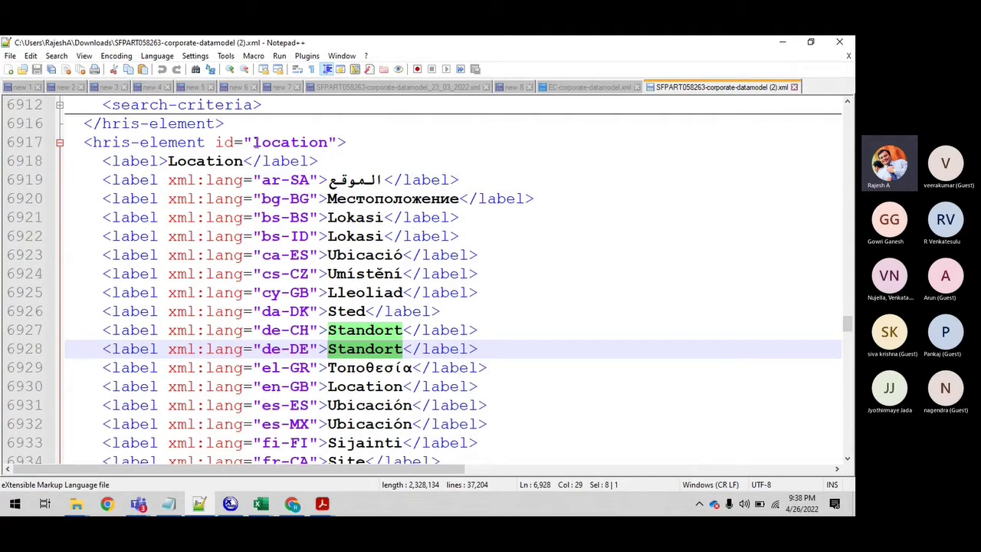
double_click(255, 142)
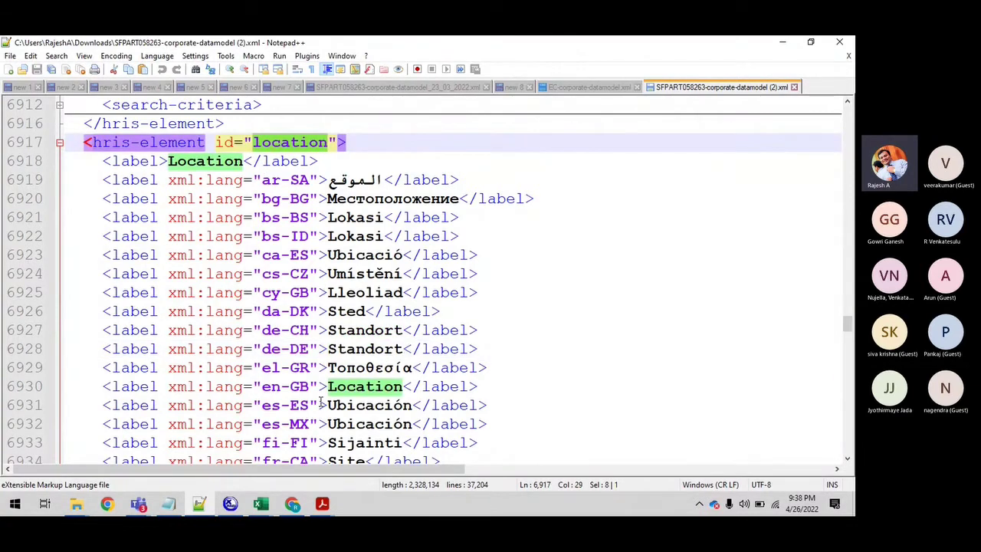
drag(329, 349, 403, 349)
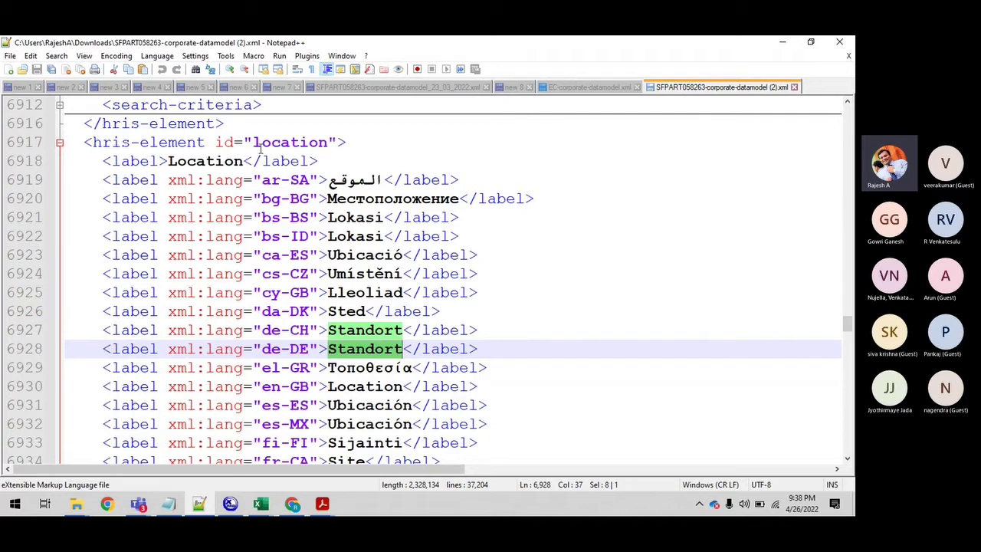
click(356, 141)
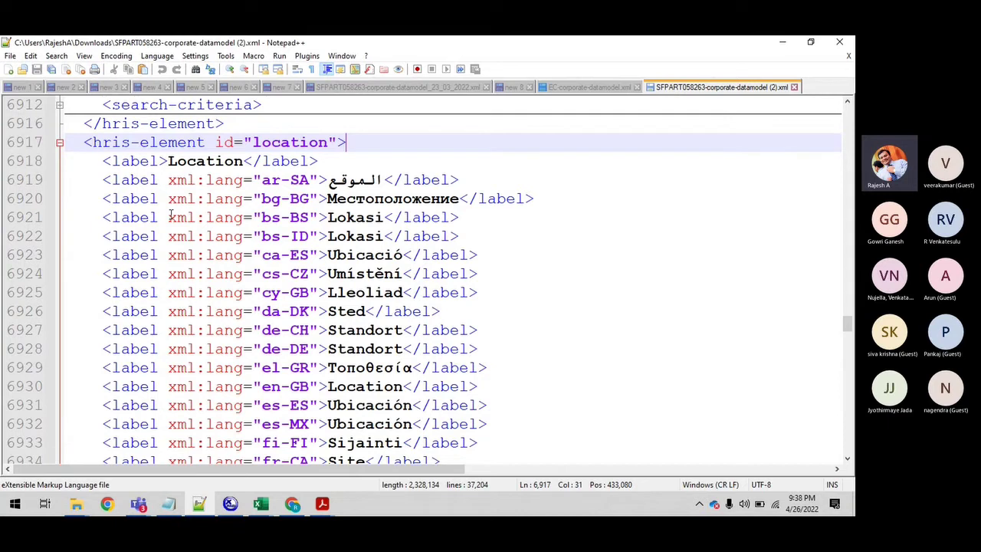
drag(319, 162, 244, 163)
drag(330, 142, 254, 142)
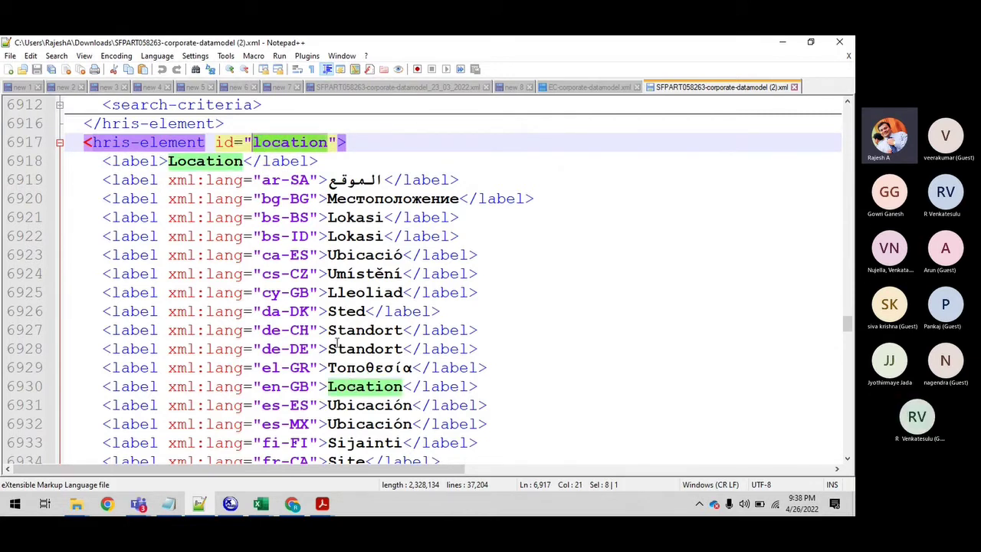
click(293, 505)
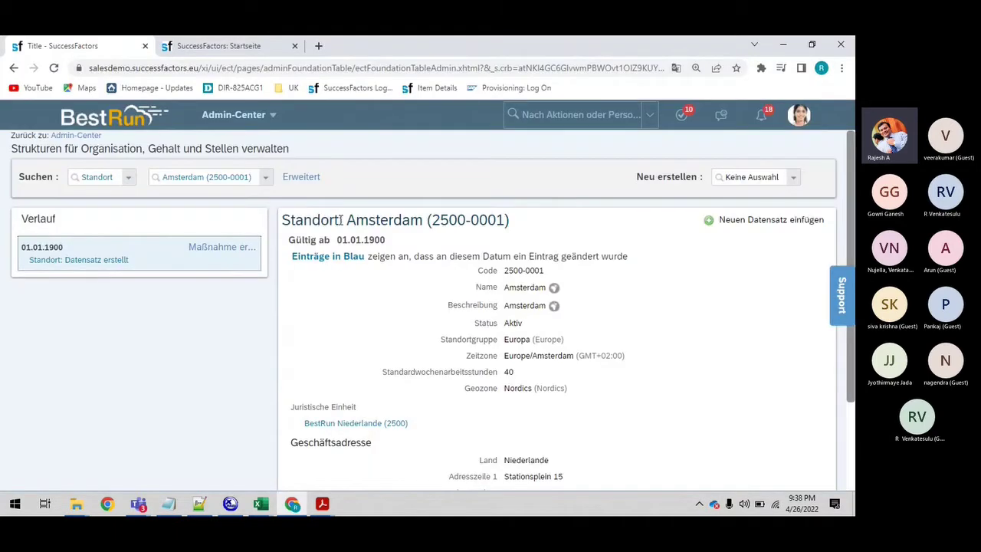
drag(341, 220, 280, 223)
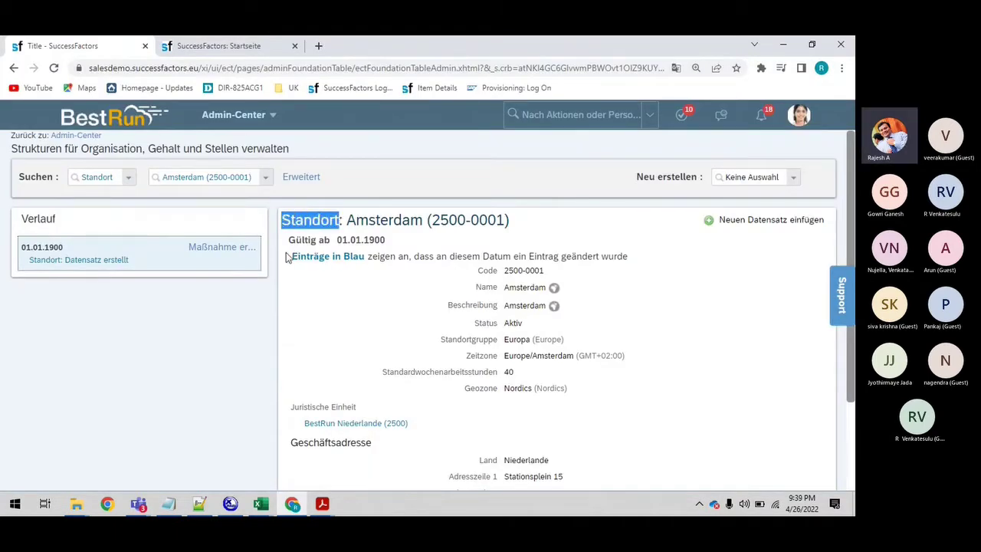
Open the Maßnahme ergreifen actions on the history entry, then bring corporate-datamodel (2).xml forward
click(222, 247)
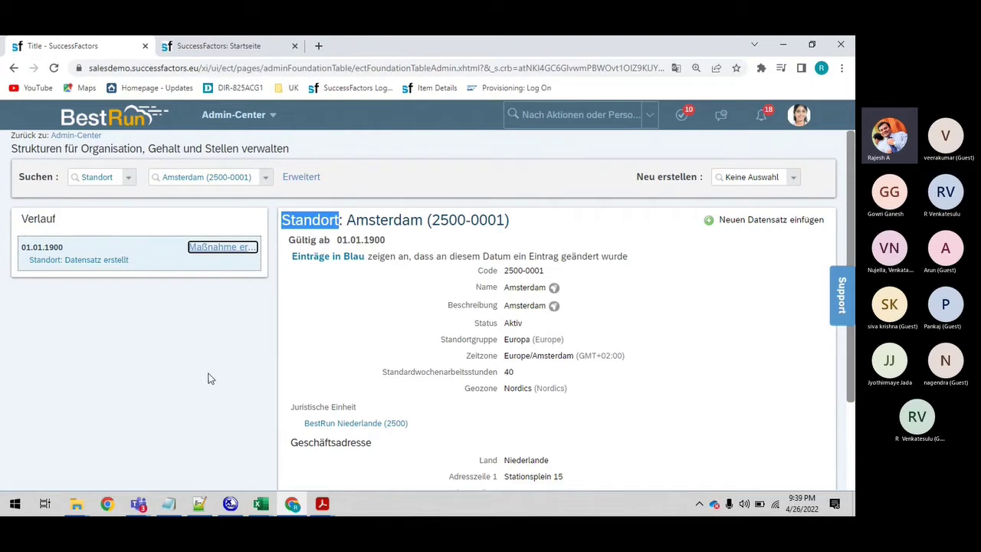
click(202, 506)
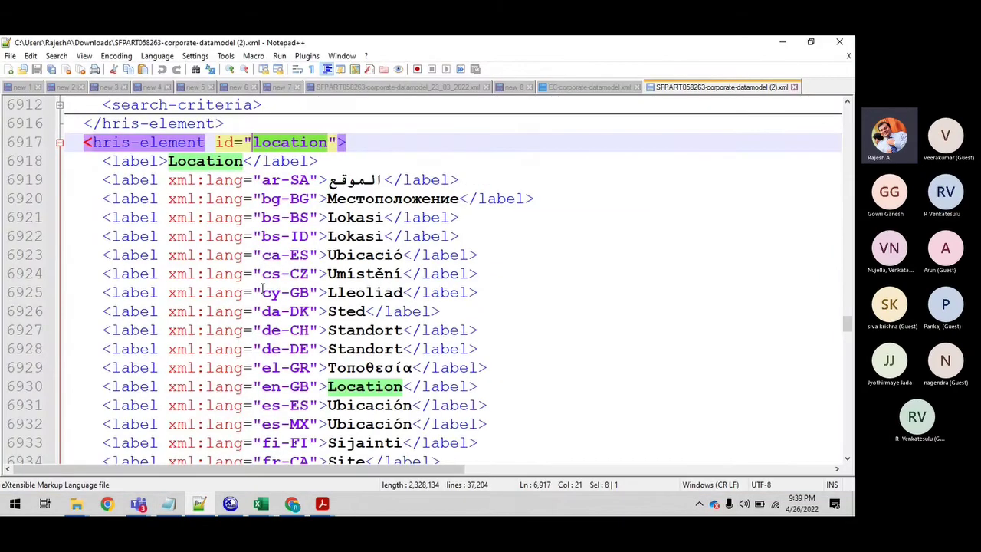
Highlight part of the location element id in the XML file
click(325, 142)
drag(330, 141, 263, 142)
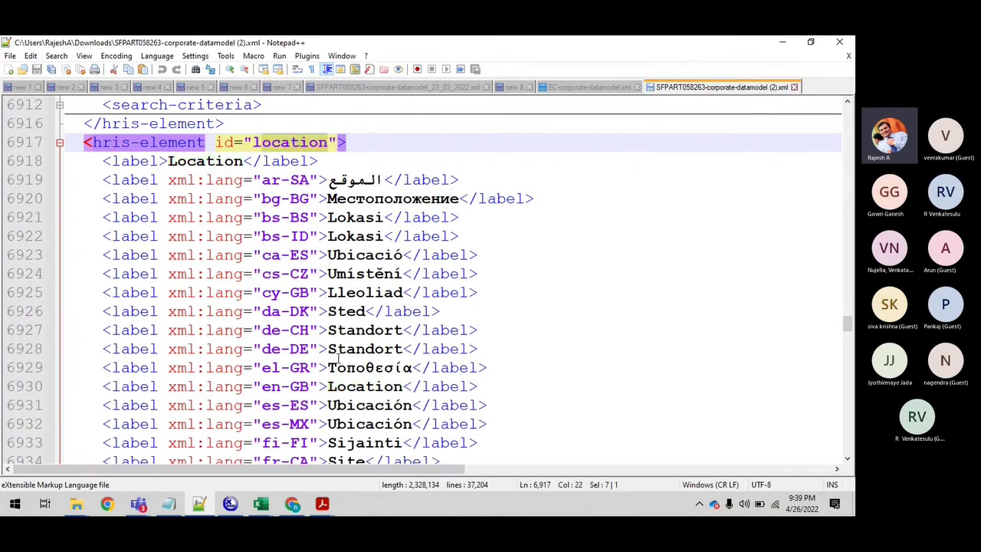
scroll(338, 358, down, 1)
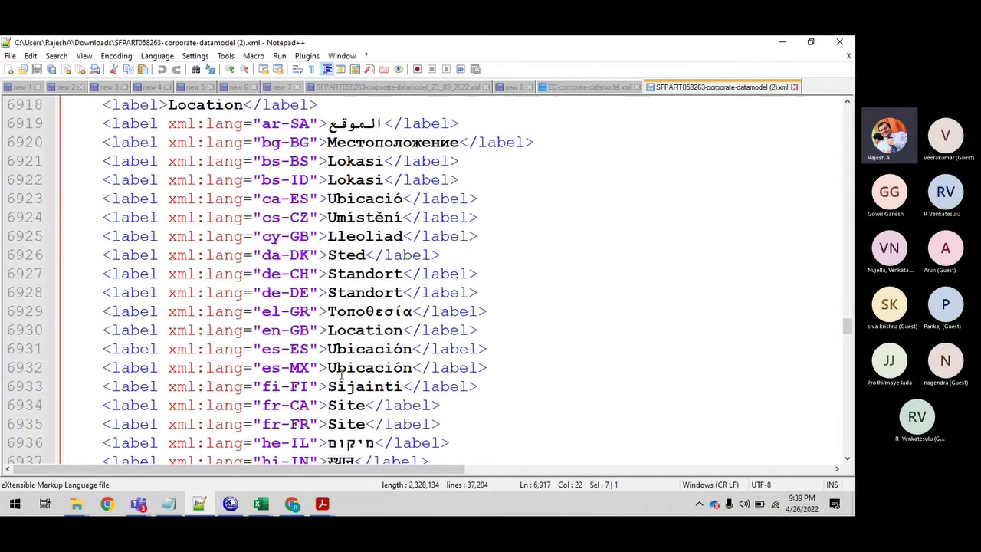
Highlight the en-GB label 'Location' on line 6930, then return to the German Standort record in Chrome
click(328, 330)
drag(329, 329, 404, 329)
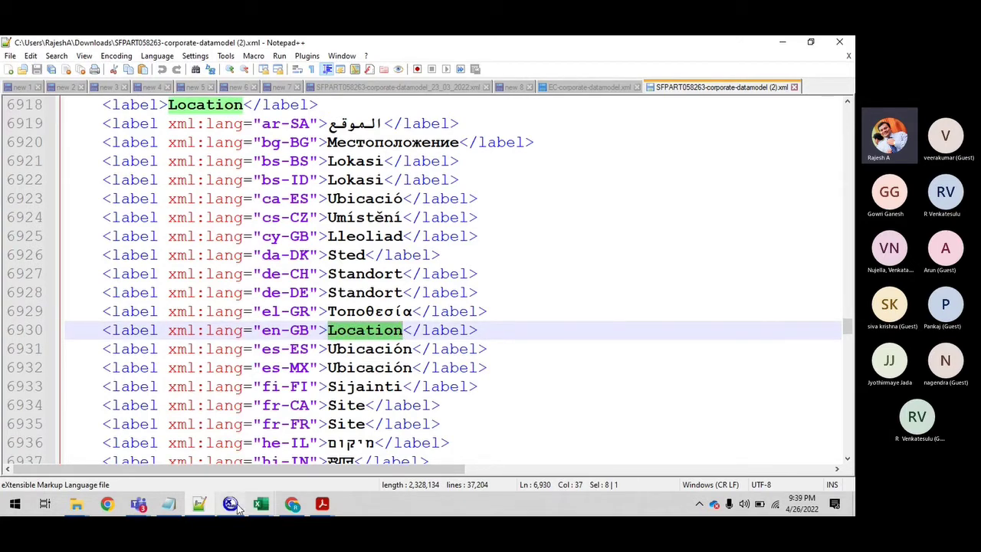
click(292, 504)
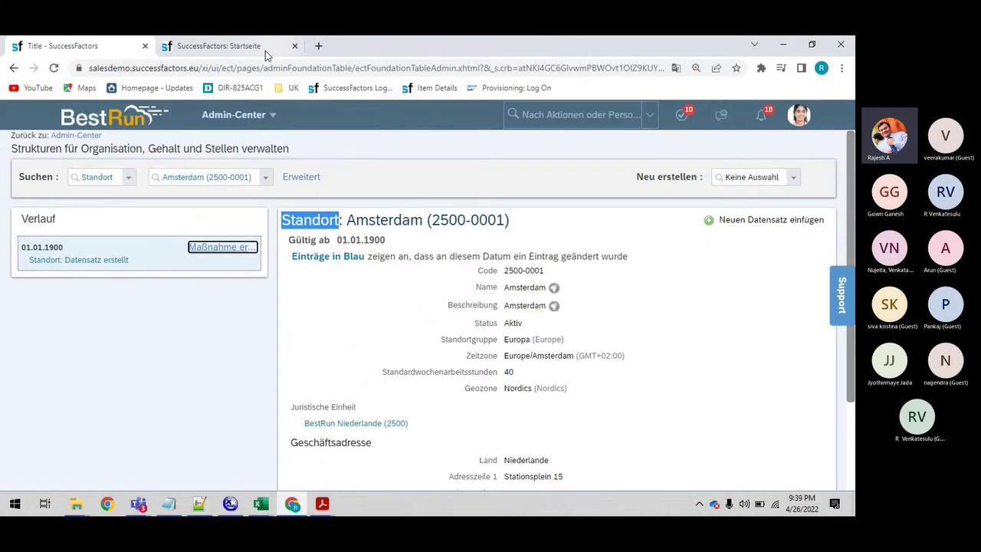
Switch the SuccessFactors interface language from Deutsch to English US, then go back to the first tab
click(265, 51)
click(799, 114)
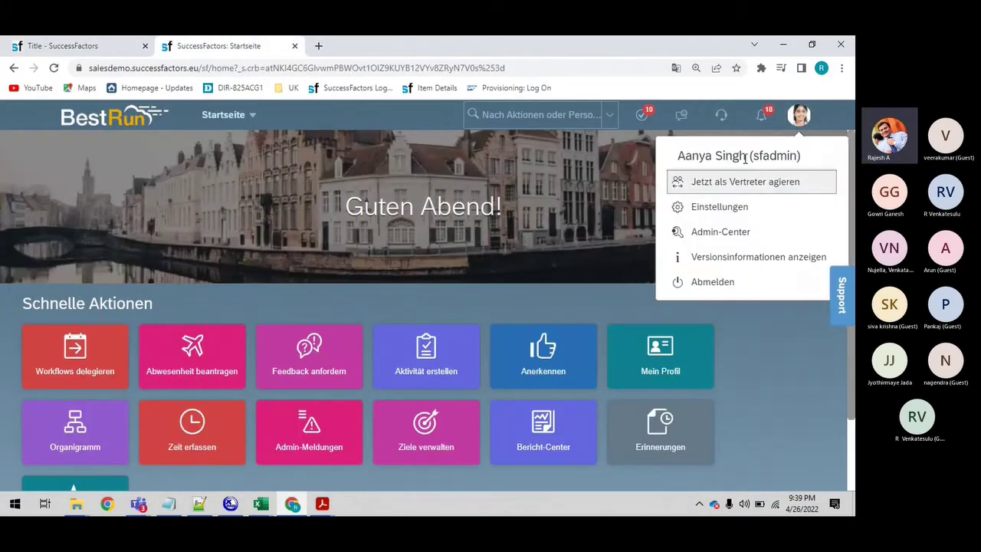
click(709, 206)
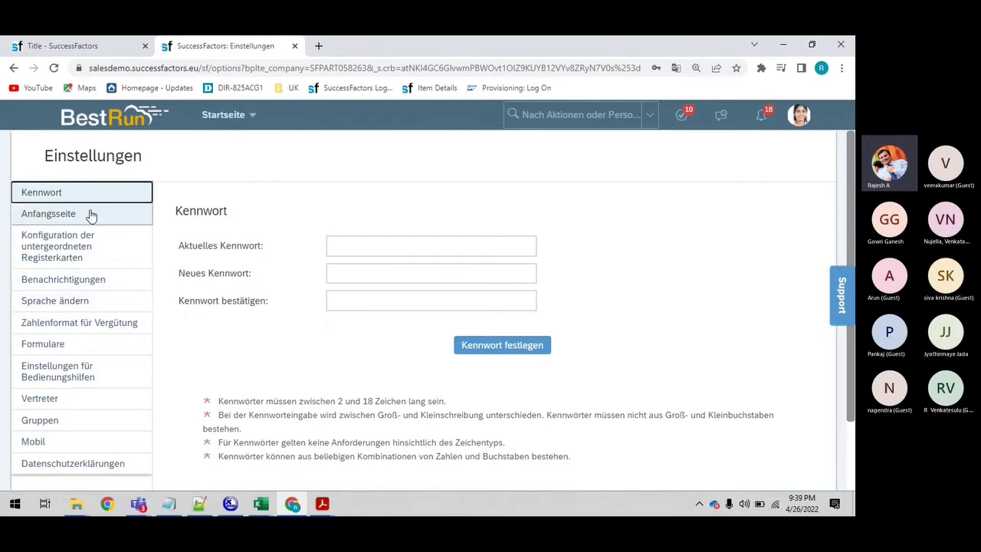
click(70, 305)
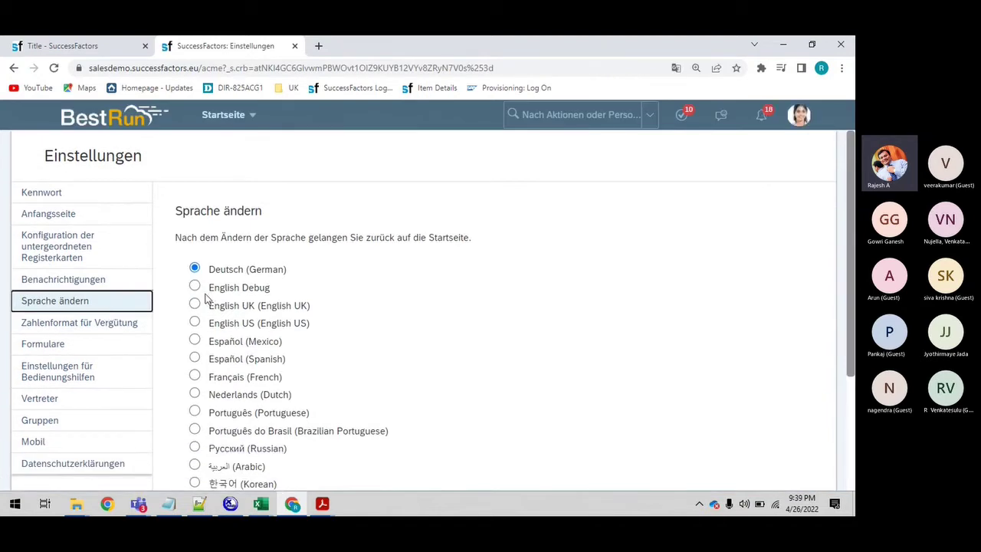
click(195, 323)
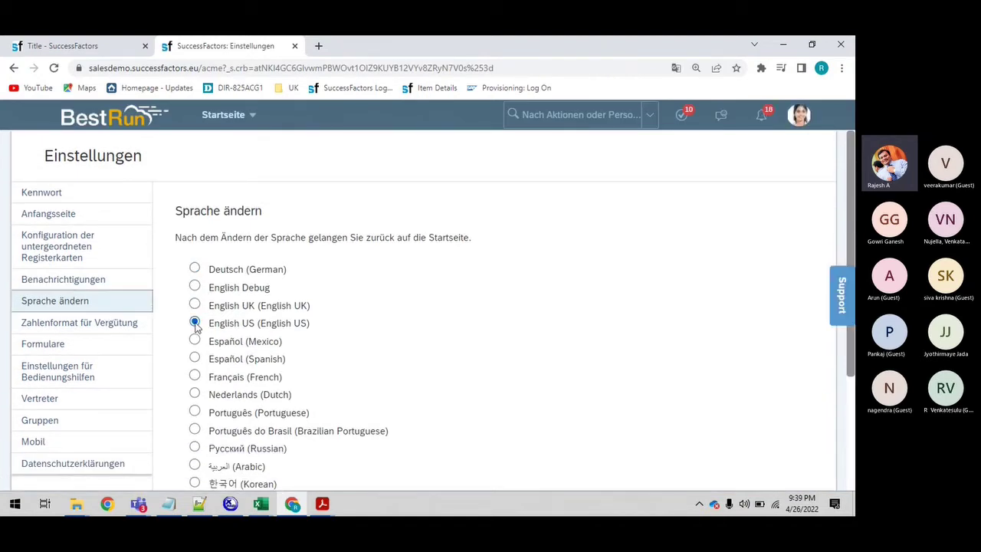
scroll(394, 351, down, 3)
click(560, 399)
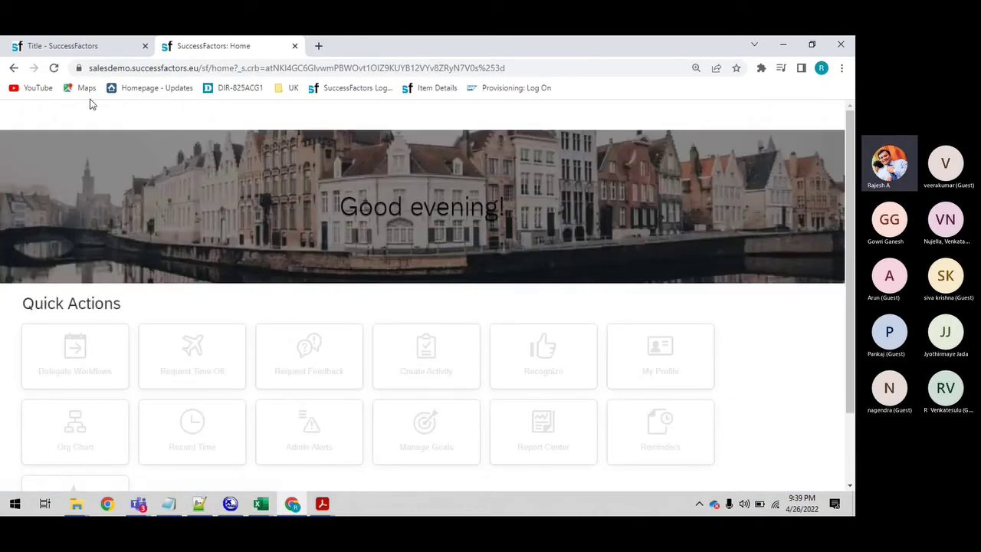
click(61, 46)
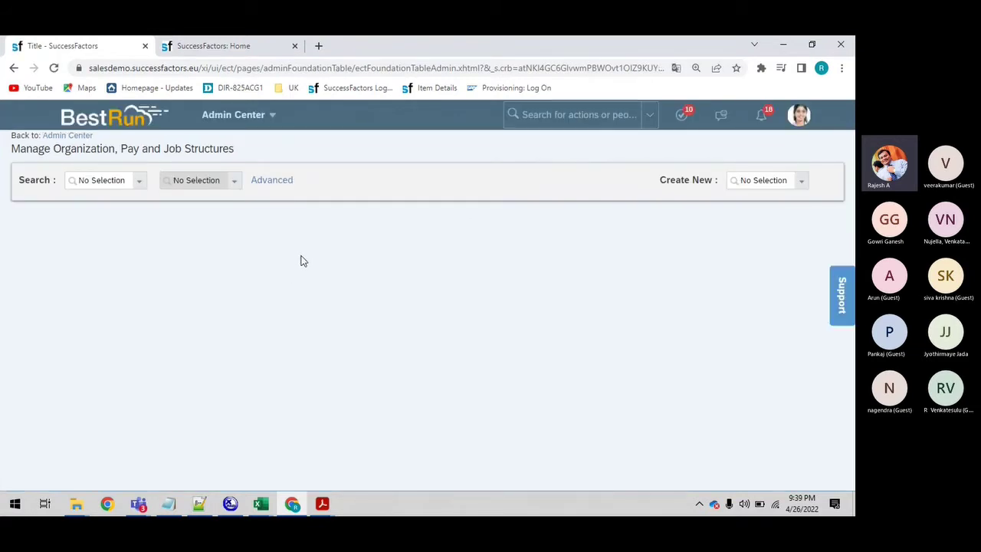
Search Location for Amsterdam (2500-0001) to see it in English, then bring the Teams meeting forward
click(137, 181)
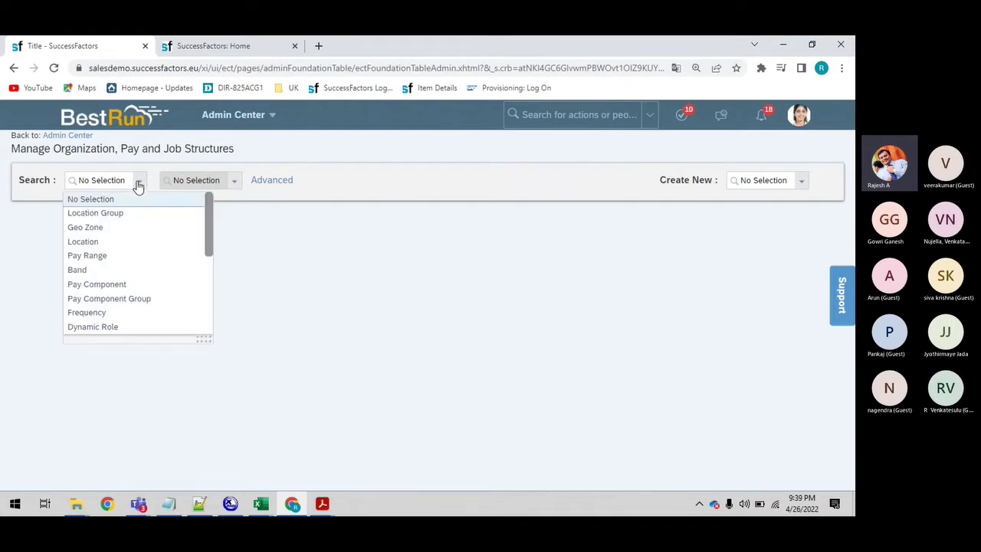
click(100, 244)
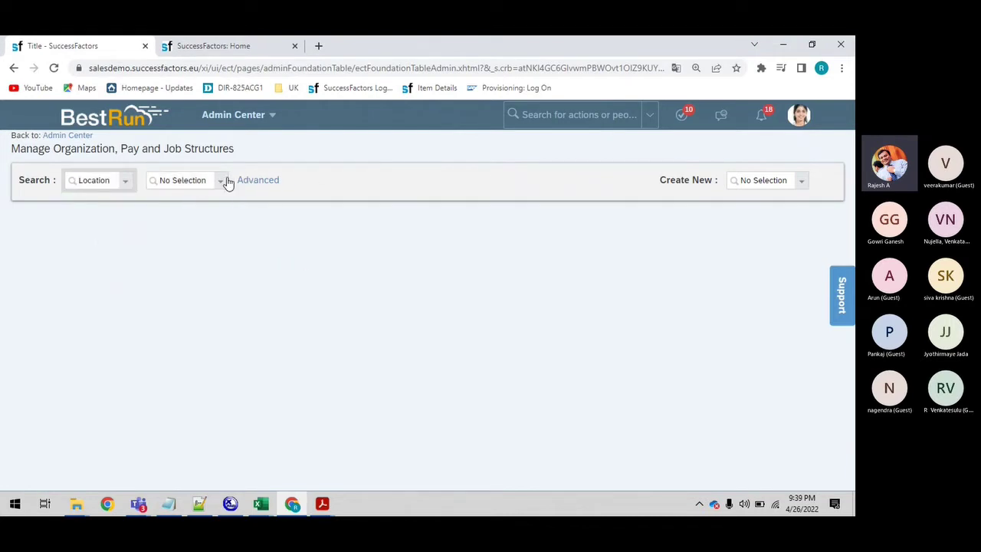
click(223, 185)
click(202, 209)
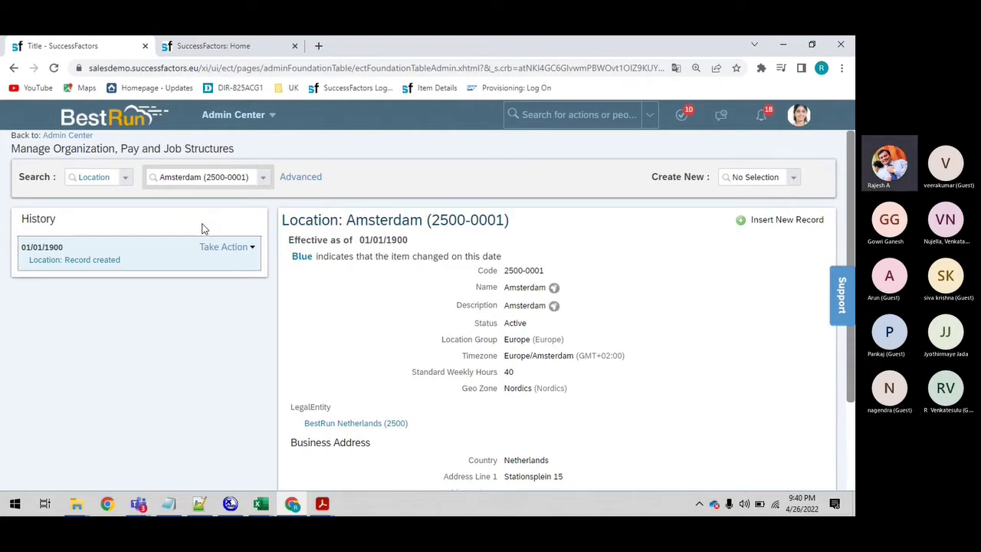
key(alt+Tab)
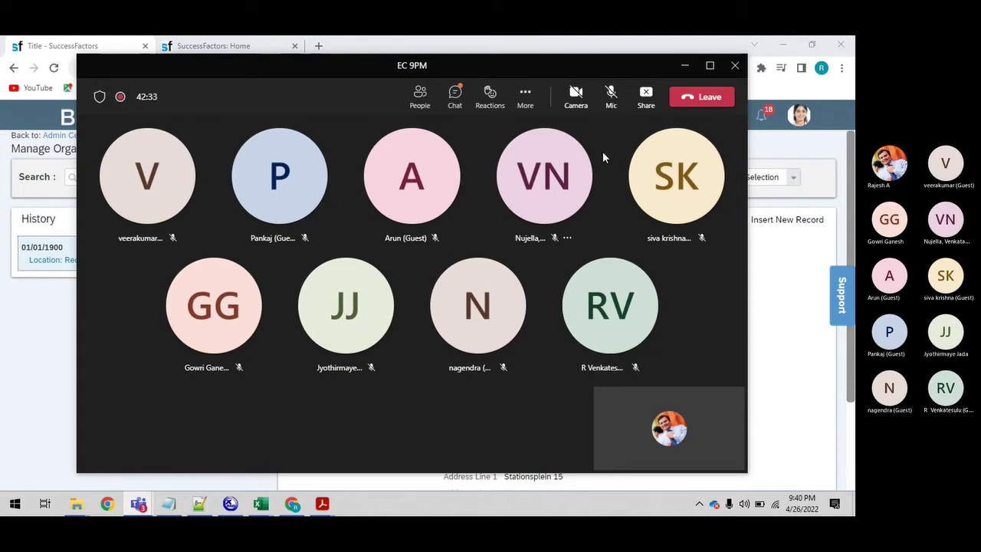
Turn the microphone back on in the EC 9PM Teams meeting
click(612, 98)
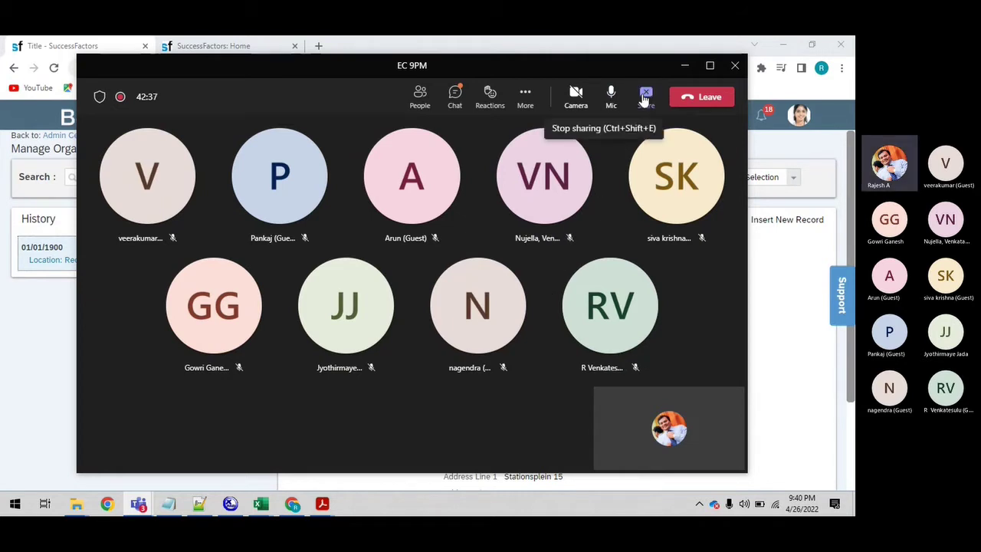
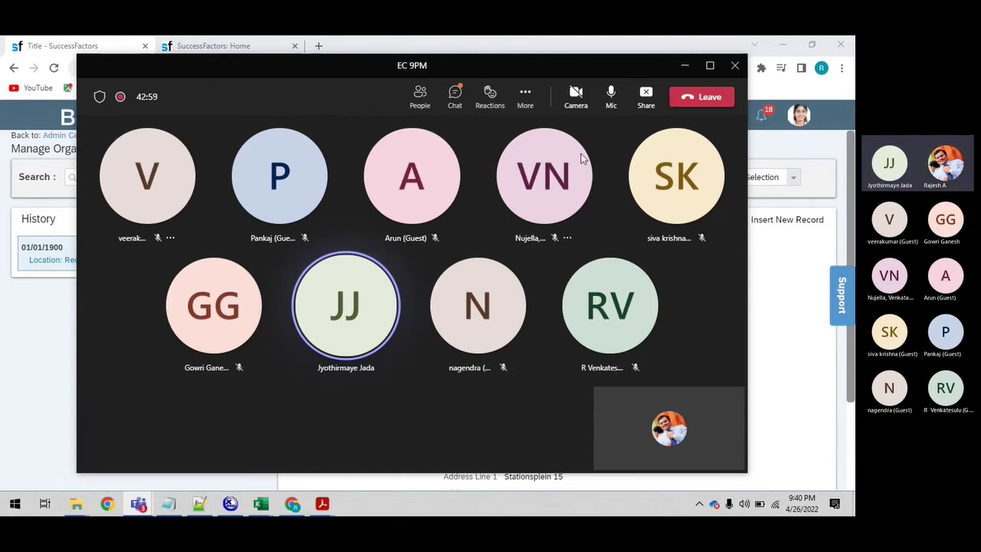
Minimize the Teams meeting window to reveal the Amsterdam (2500-0001) location record
mouse_move(581, 157)
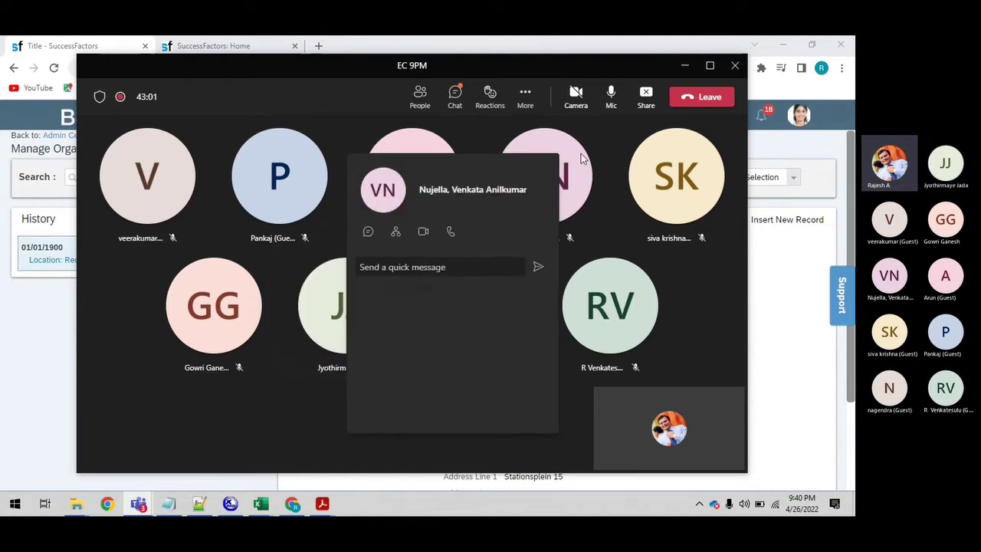
click(685, 66)
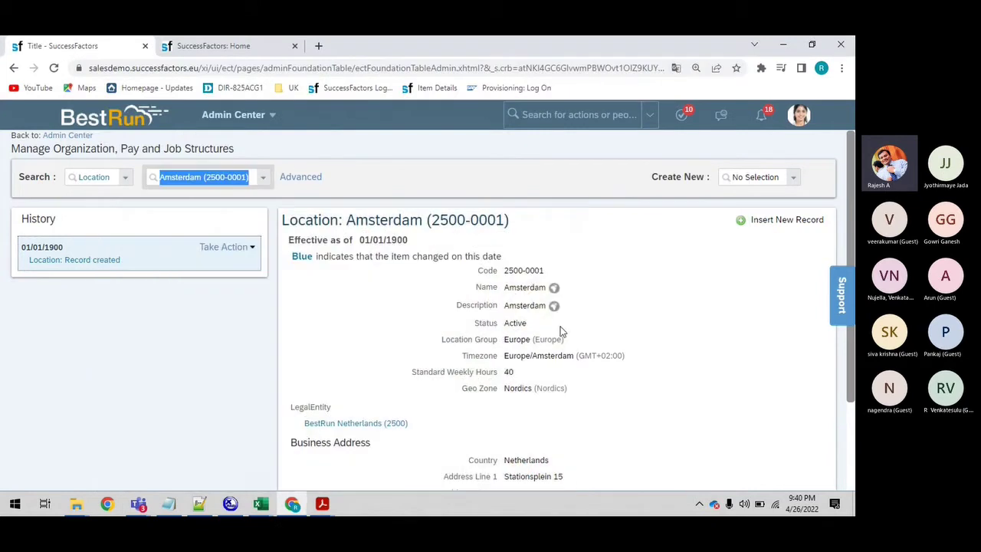
drag(341, 222, 281, 226)
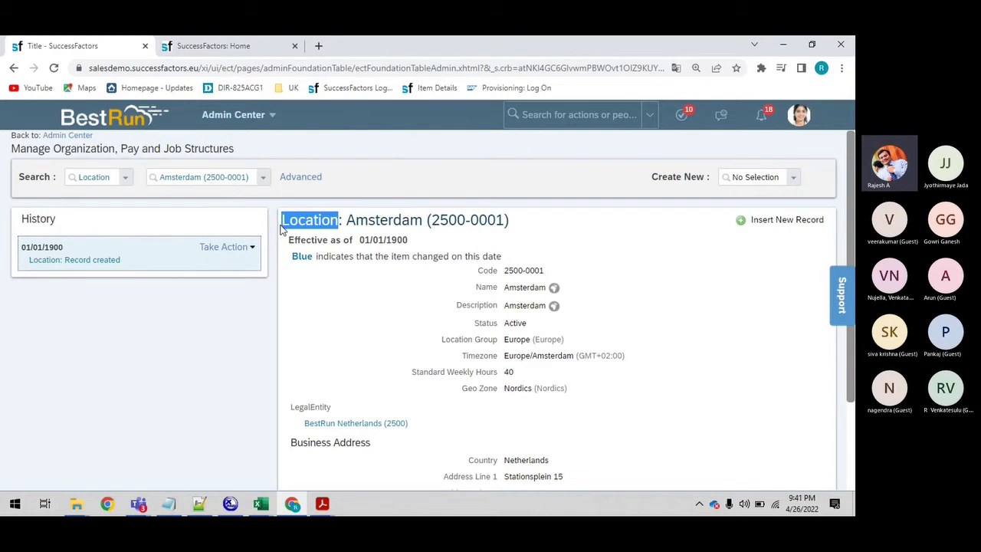
click(333, 303)
drag(342, 220, 281, 220)
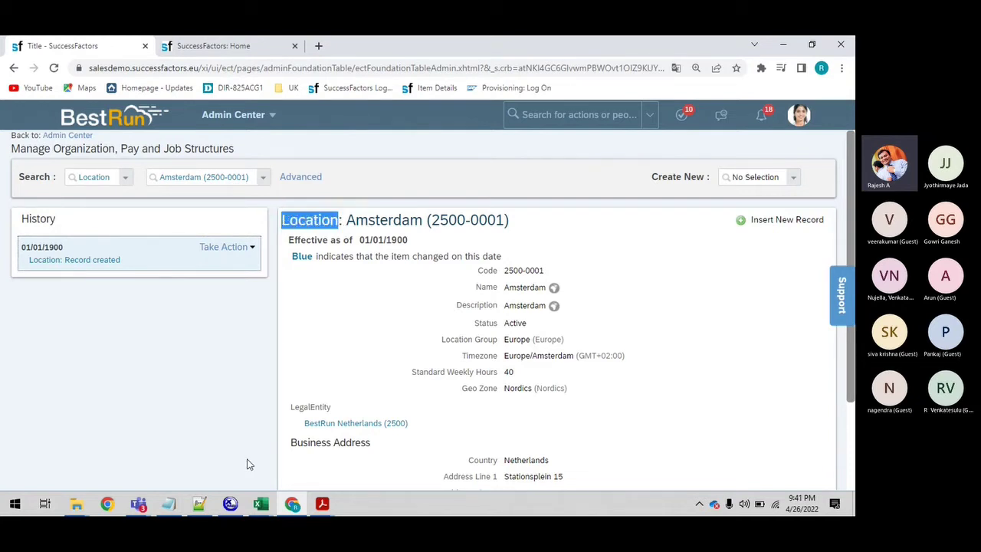
In the 'new 8' document, append ', Never be changed' after 'Technical ID' on line 4
click(197, 506)
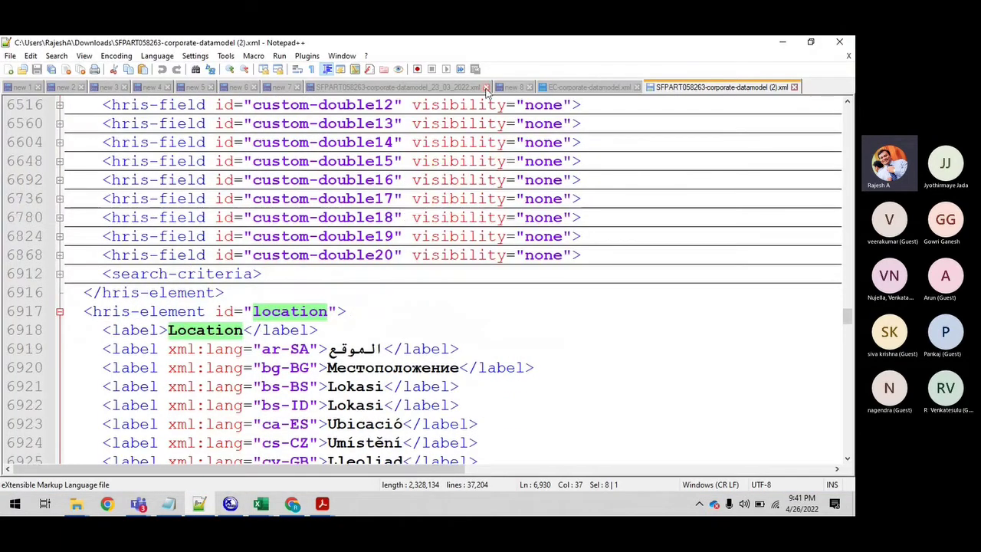
click(514, 86)
click(244, 198)
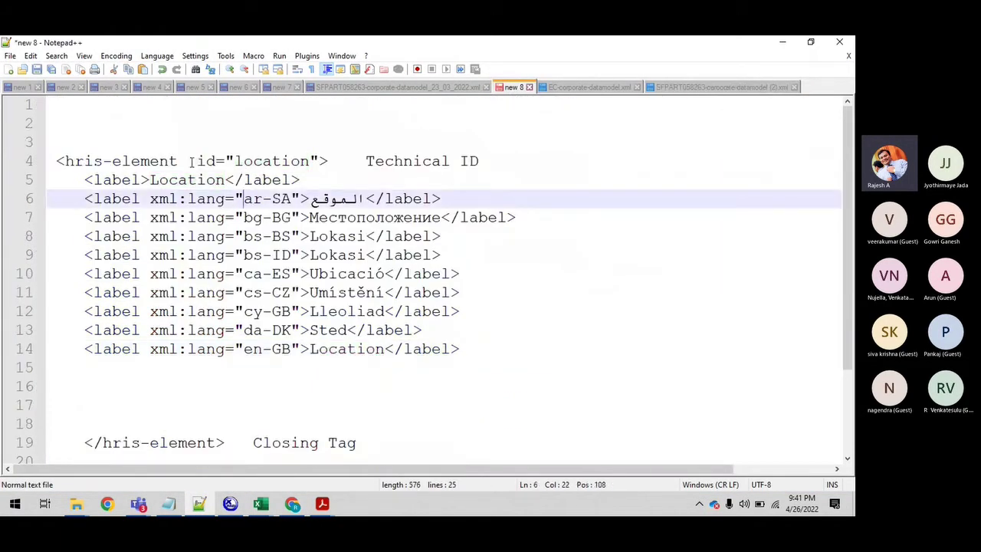
drag(196, 161, 314, 160)
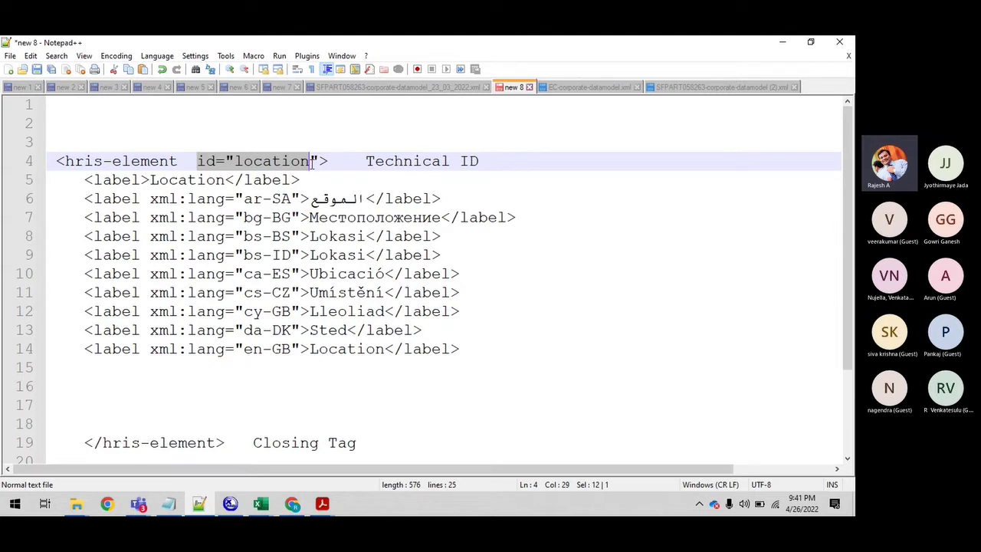
click(311, 161)
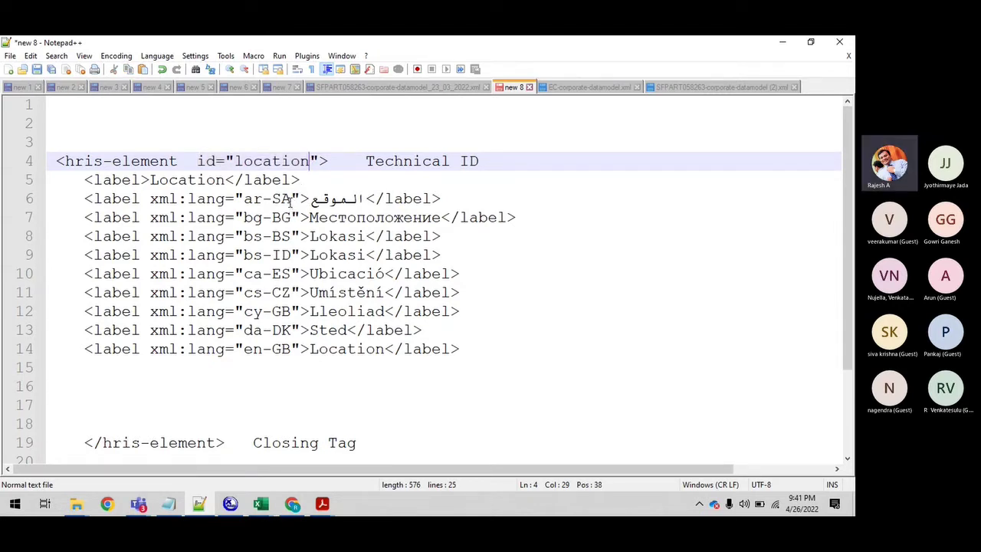
drag(314, 161, 234, 162)
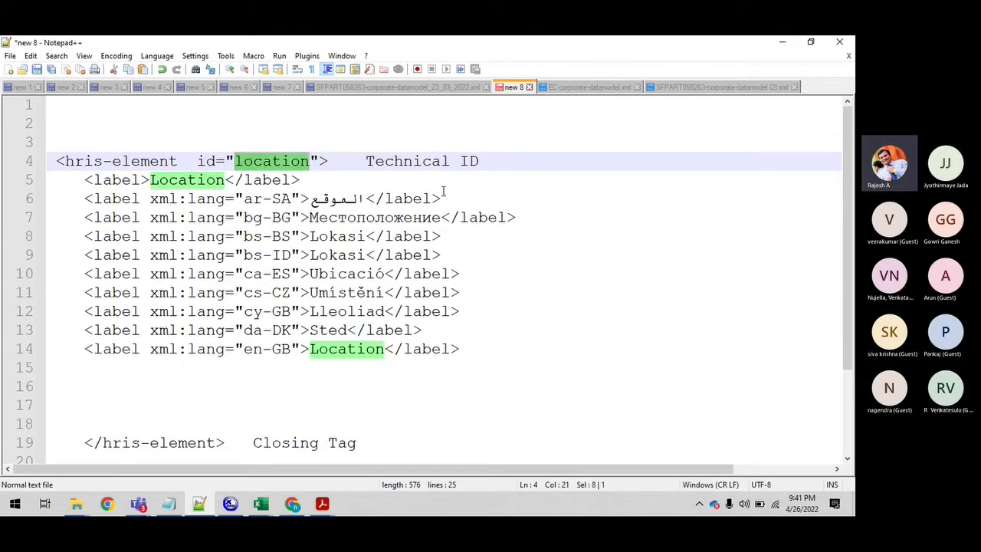
click(505, 161)
text(, Never be chna)
key(BackSpace)
key(BackSpace)
text(anged)
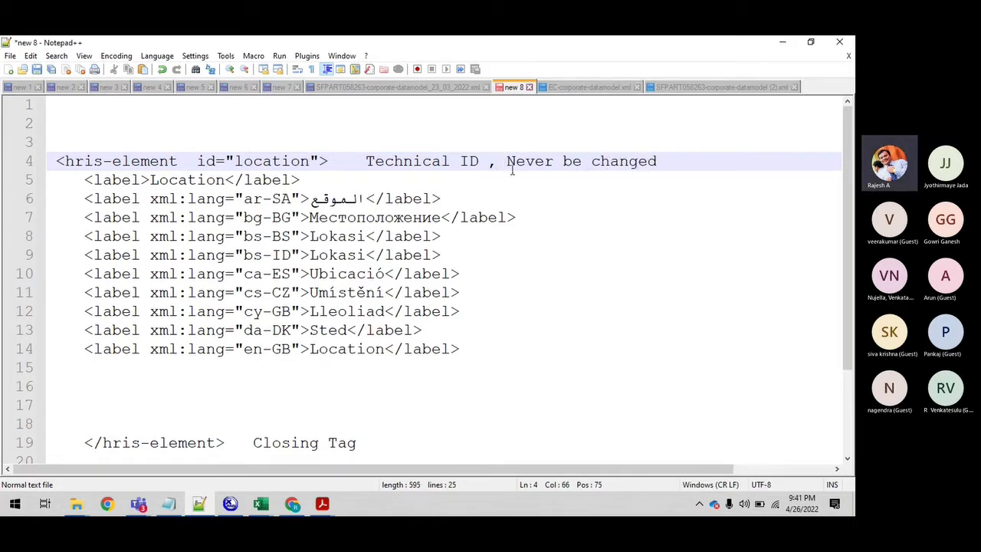
Review the translated label tags and xml:lang attributes on lines 6 to 14
drag(86, 199, 171, 330)
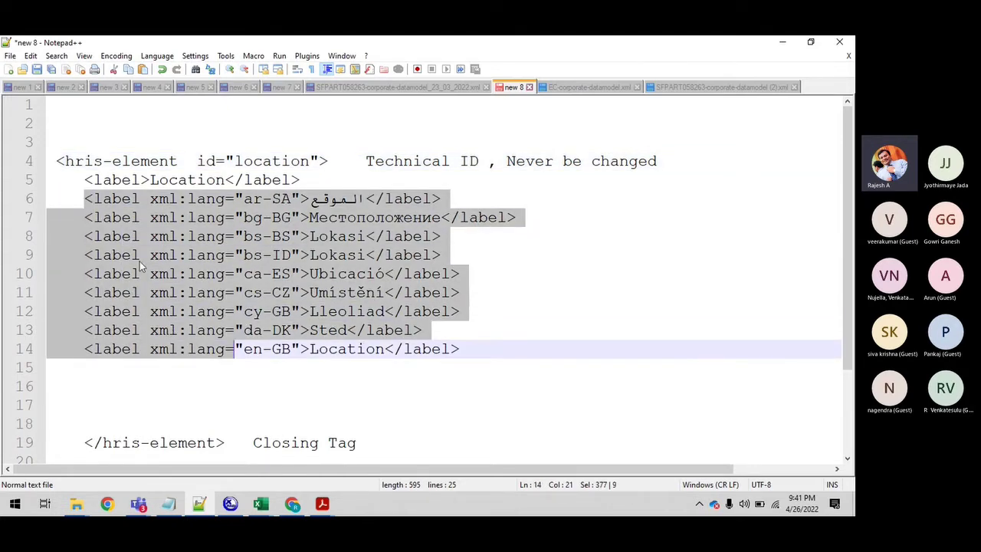
click(147, 255)
drag(147, 255, 94, 255)
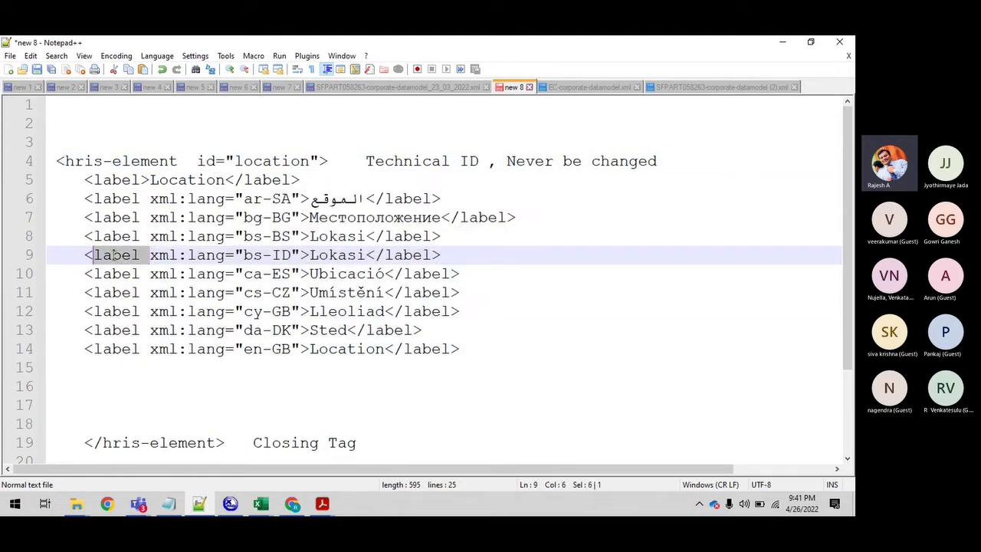
click(192, 292)
double_click(114, 256)
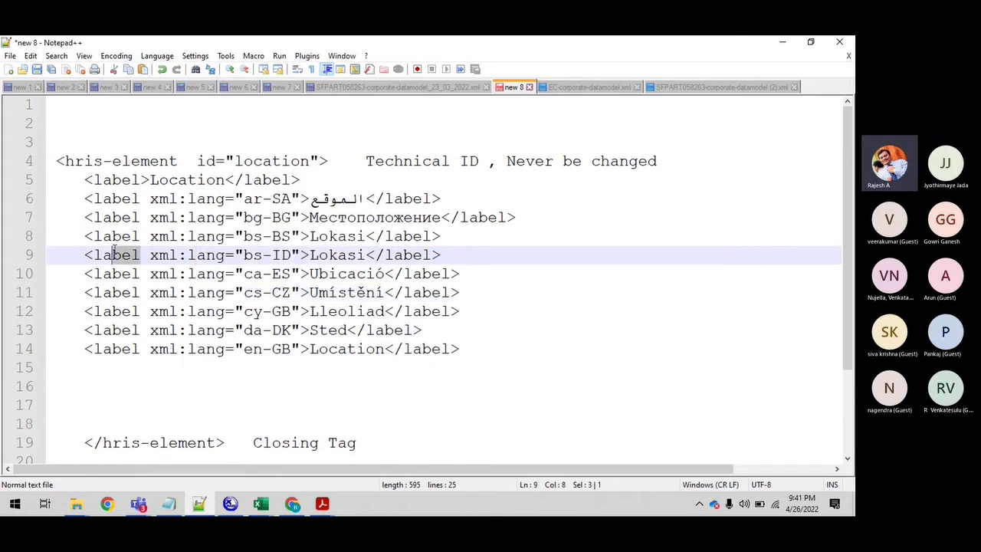
drag(152, 255, 208, 255)
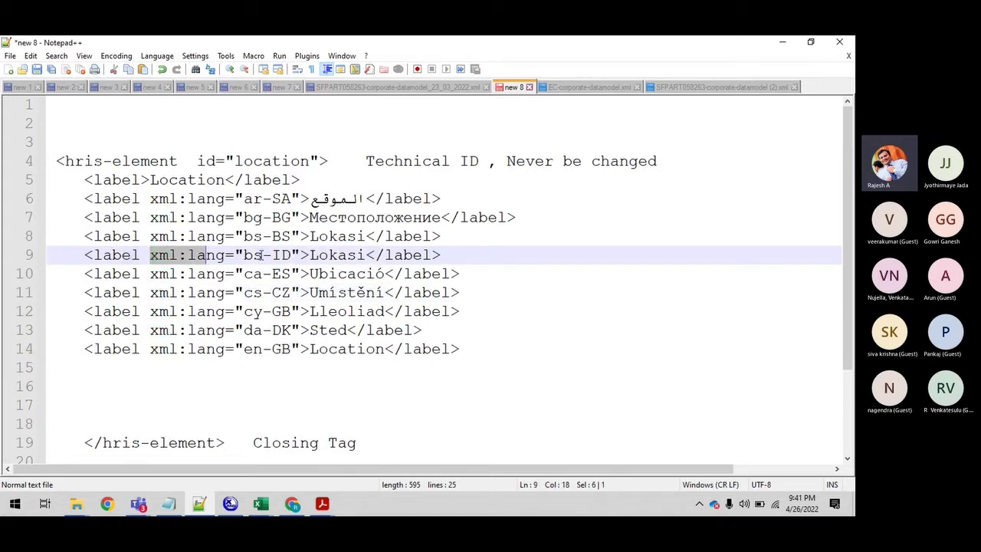
drag(349, 257, 330, 257)
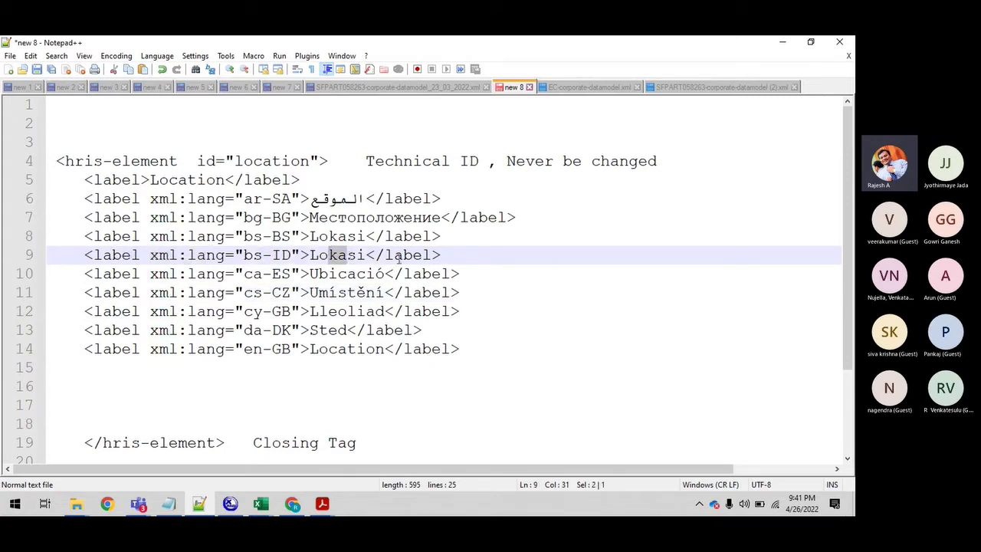
drag(84, 255, 132, 256)
drag(442, 255, 366, 255)
drag(84, 349, 141, 348)
drag(460, 349, 385, 349)
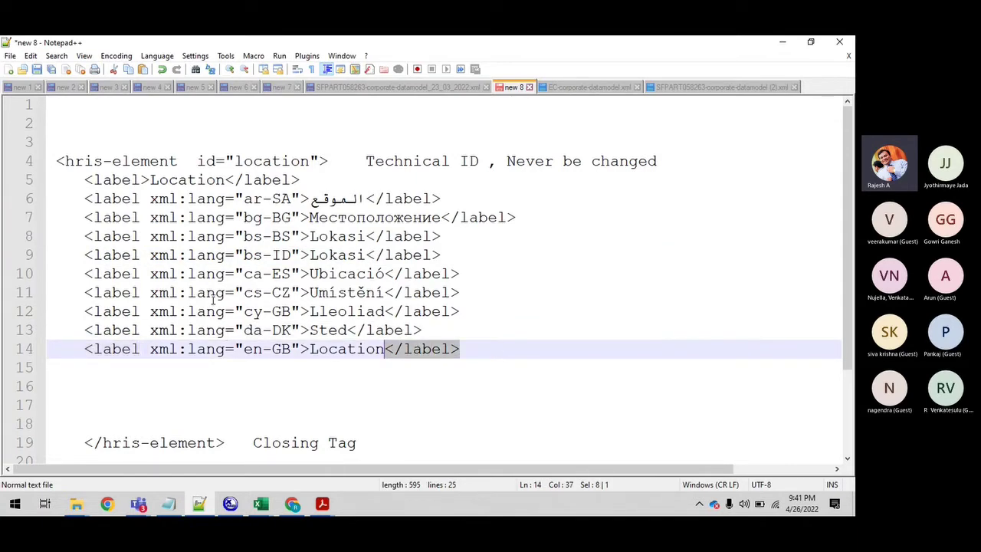
Return to the SuccessFactors Amsterdam location page and highlight its Location heading
scroll(254, 362, down, 2)
scroll(253, 362, up, 2)
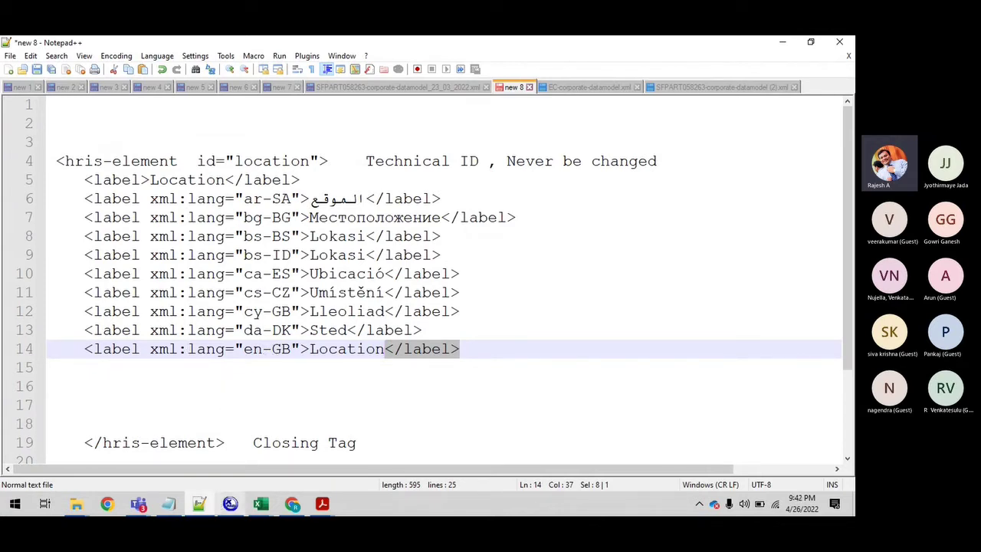
click(294, 504)
drag(338, 220, 282, 220)
Open the location history actions, then review the id, default and en-GB label lines in Notepad++
click(224, 246)
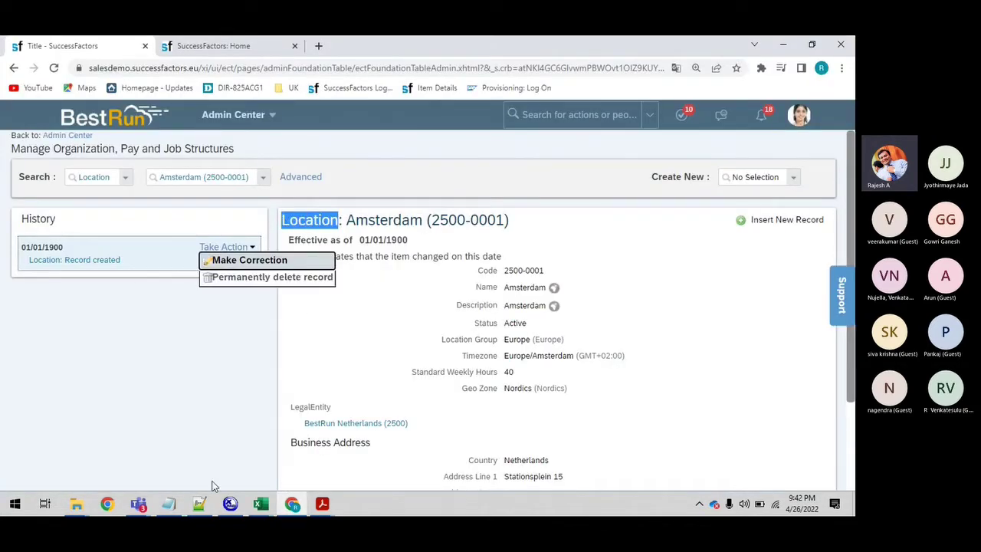
click(199, 504)
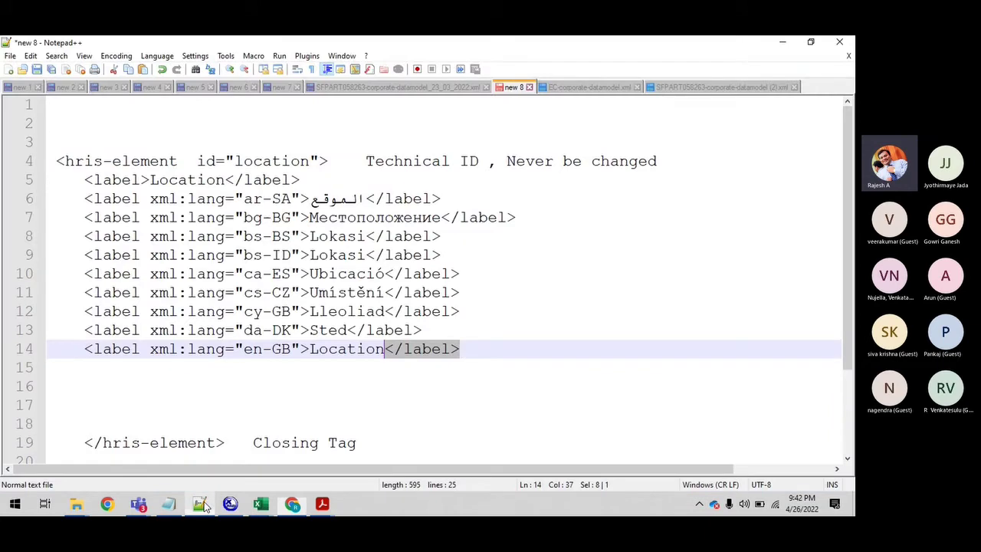
click(235, 199)
drag(233, 161, 309, 167)
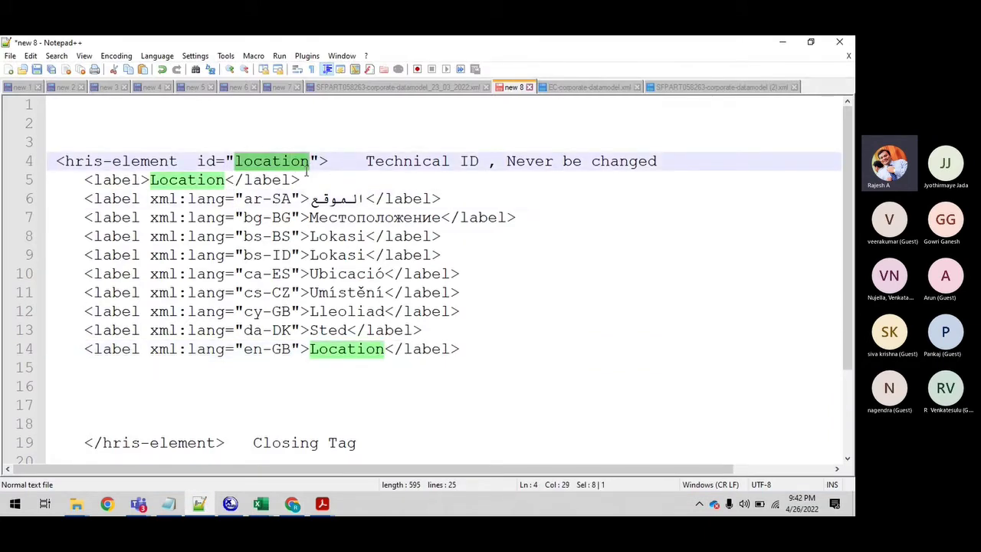
click(332, 375)
double_click(310, 349)
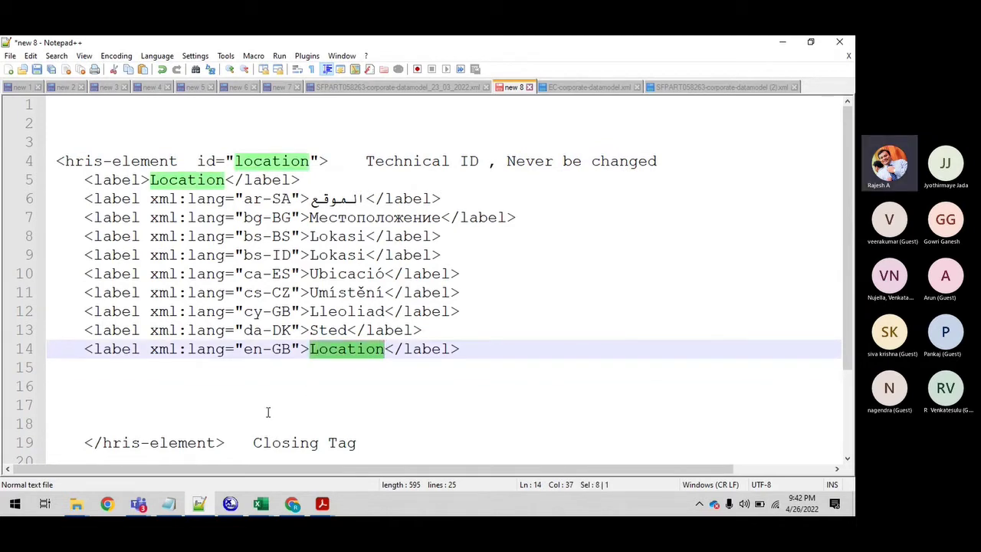
click(270, 330)
drag(151, 180, 225, 179)
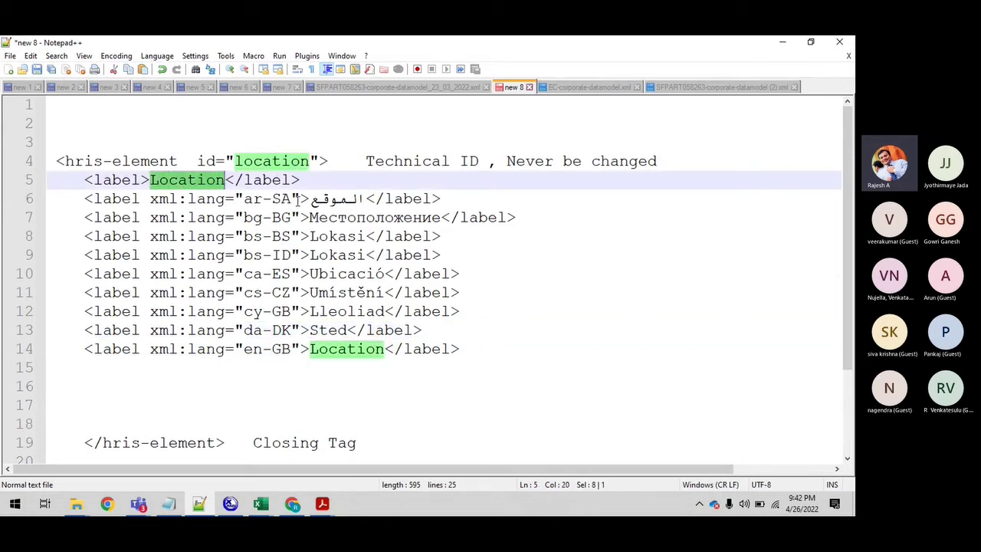
double_click(276, 294)
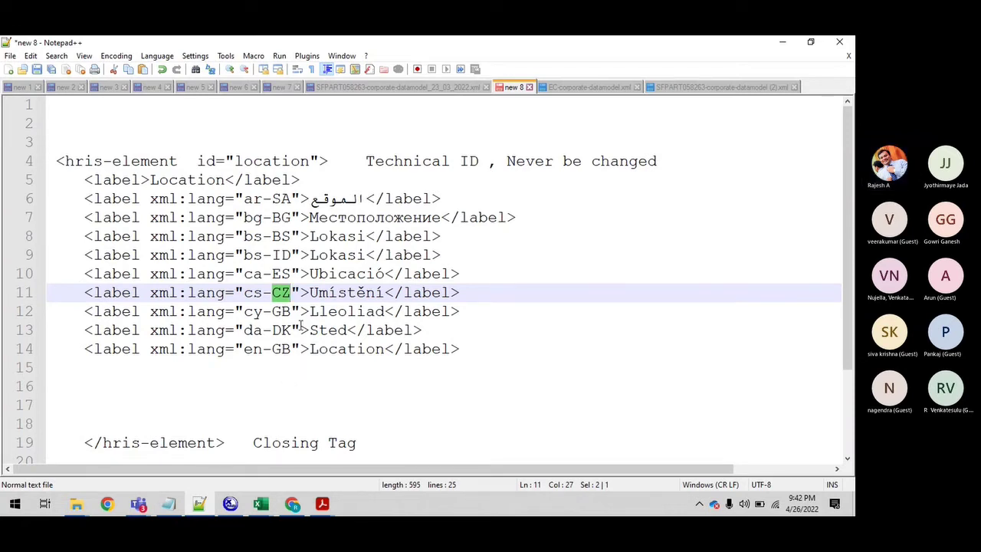
Delete the whole ar-SA Arabic label element on line 6
click(363, 198)
drag(363, 197, 318, 199)
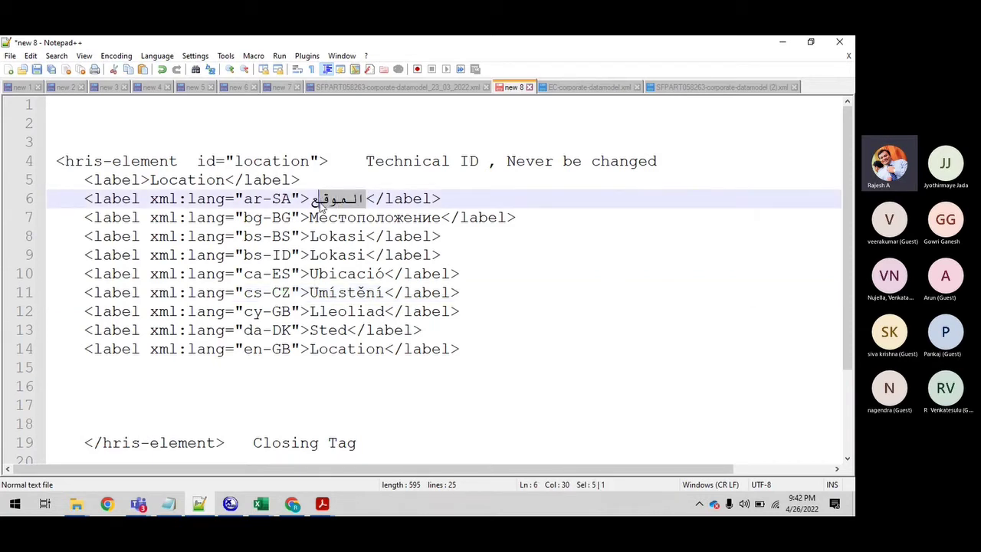
drag(475, 197, 84, 199)
key(Delete)
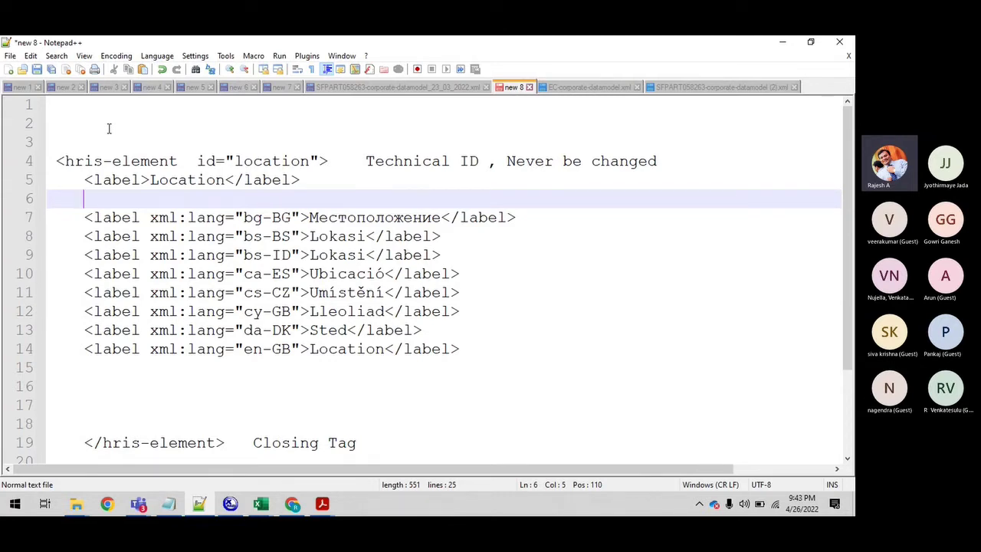
In SuccessFactors, open the personal settings' Change Language page from the profile menu
click(292, 503)
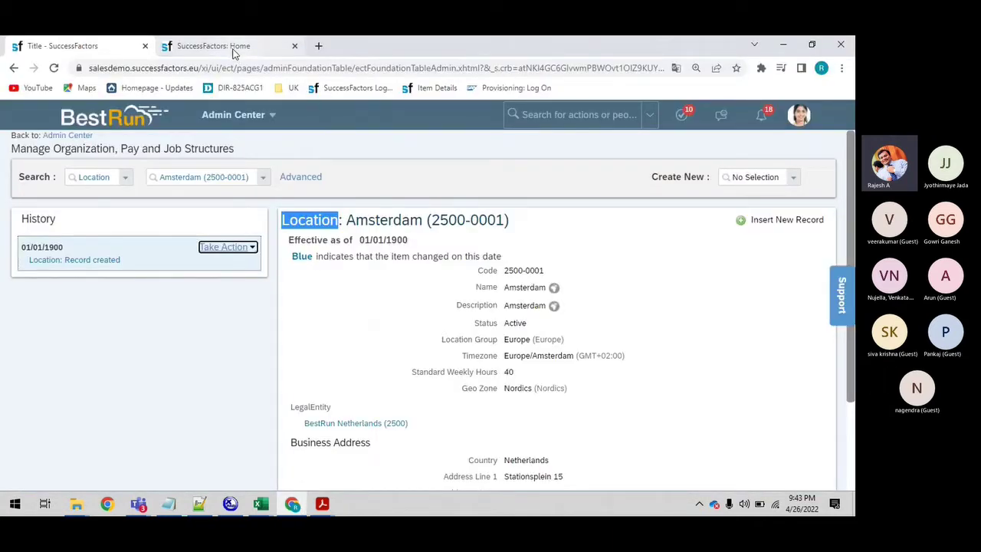
click(237, 50)
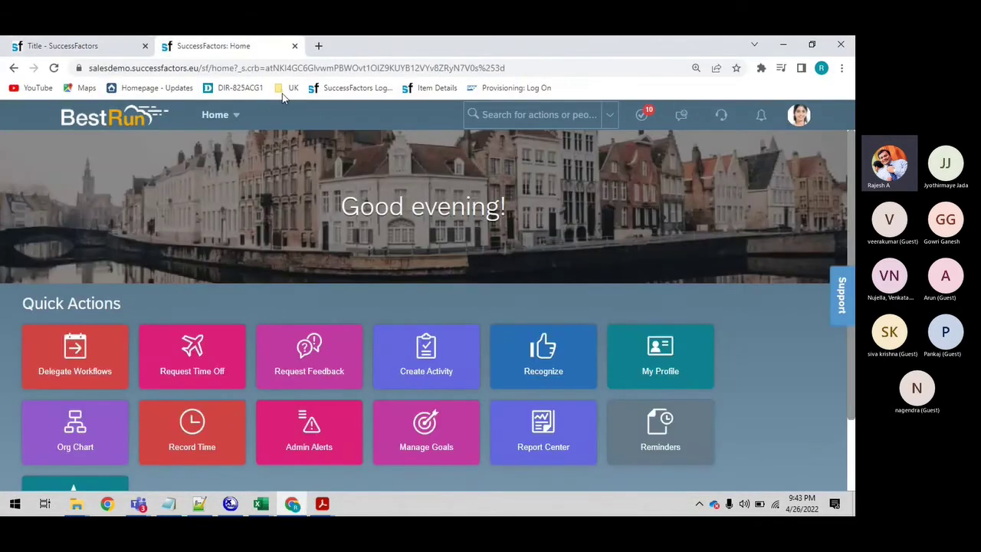
click(799, 119)
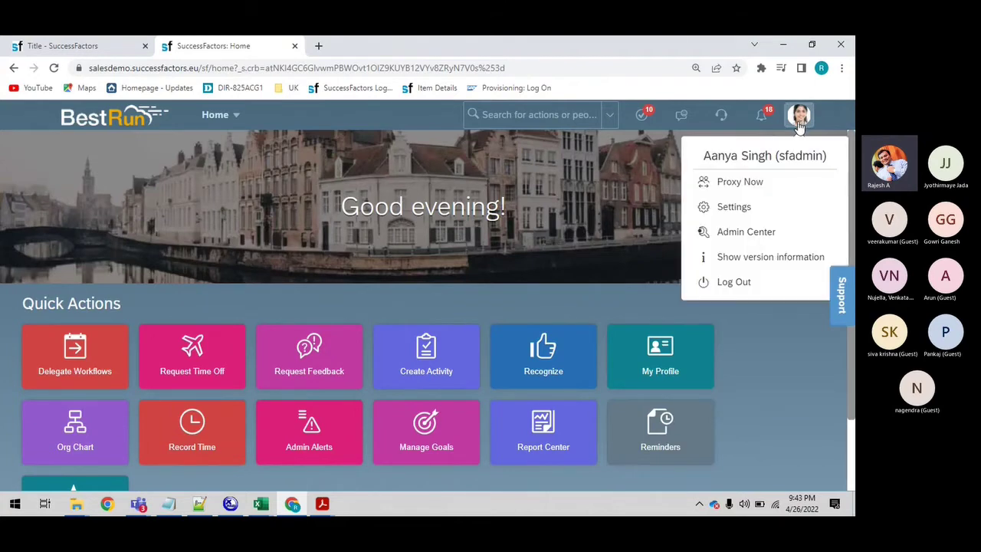
click(724, 205)
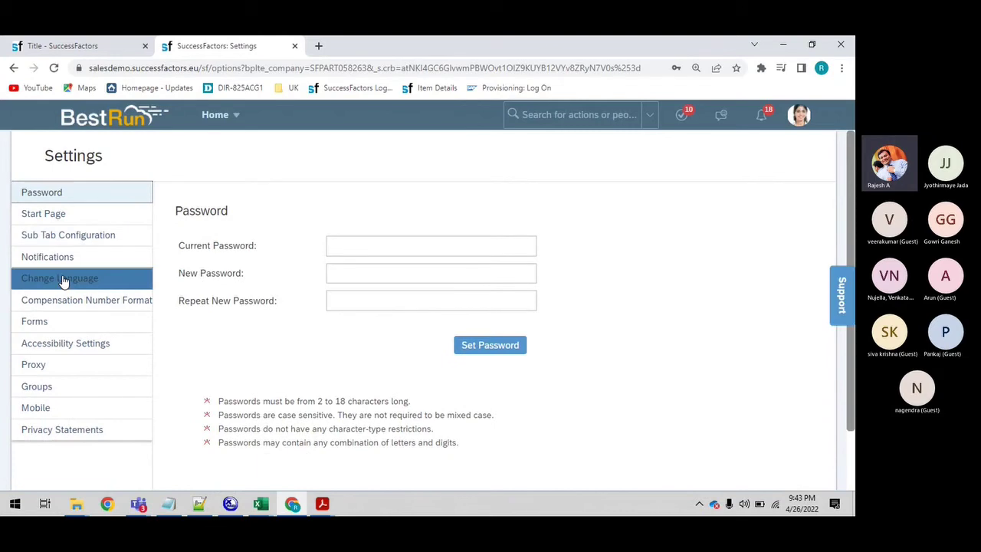
click(61, 279)
scroll(215, 319, down, 1)
scroll(215, 318, down, 1)
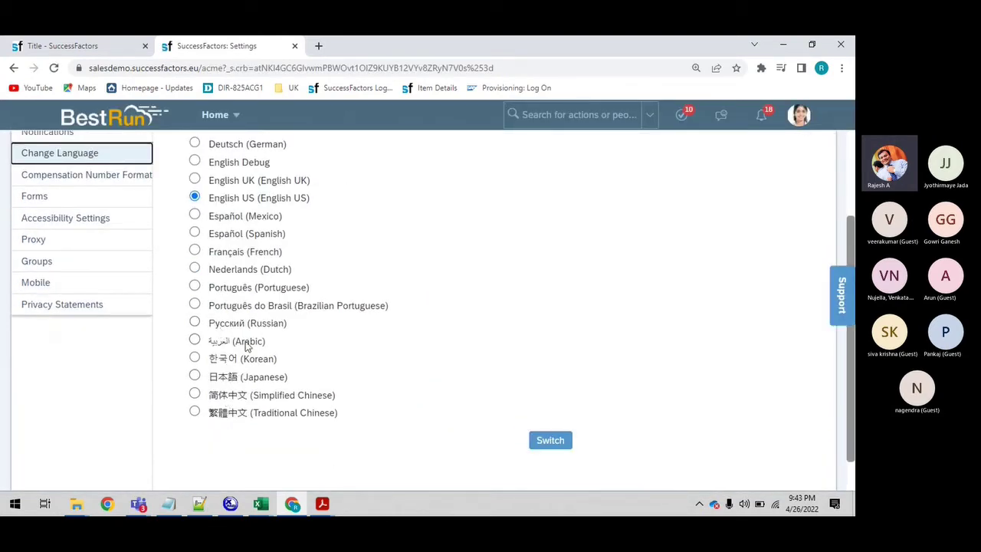
Choose Arabic as the interface language, then bring '*new 8' in Notepad++ forward
click(195, 340)
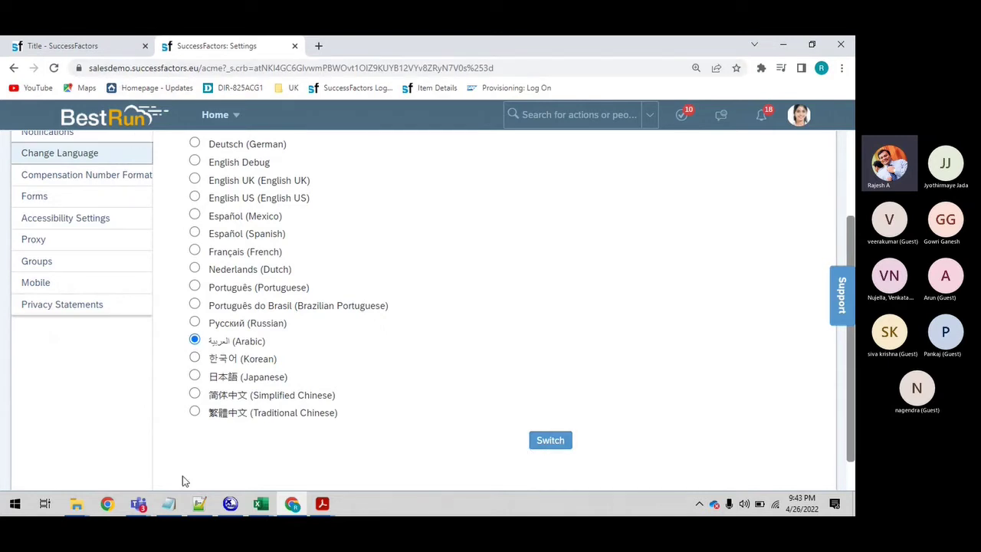
mouse_move(201, 504)
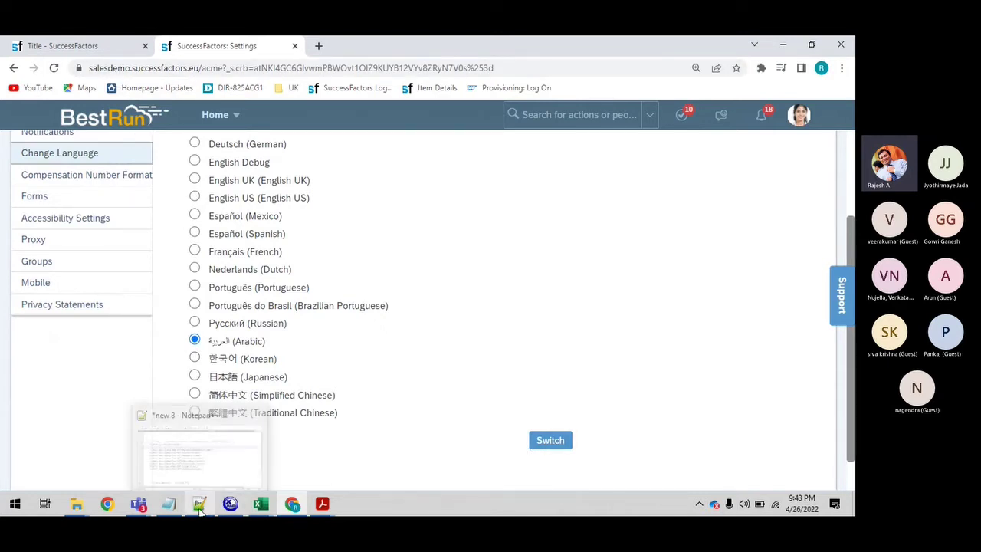
click(216, 468)
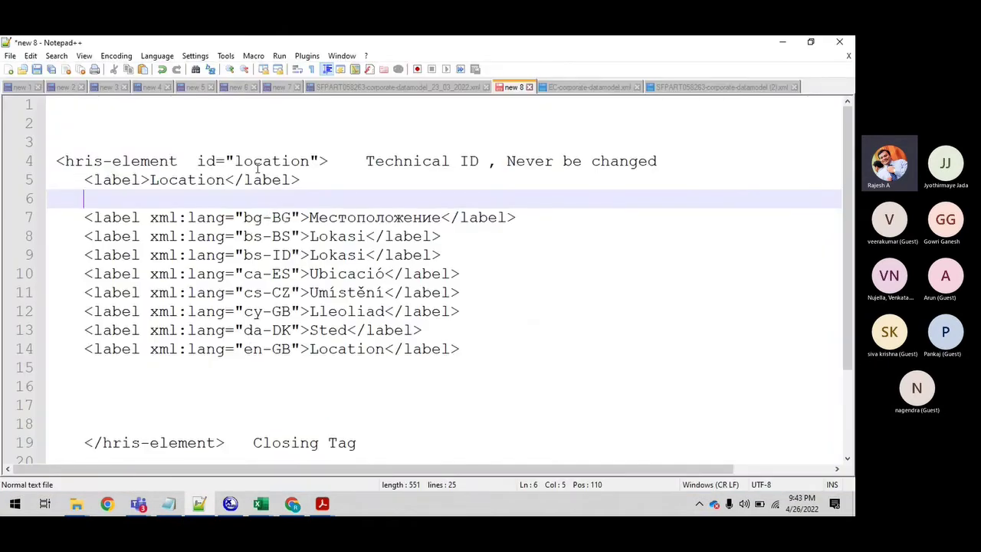
Review the location id, default Location label and localized labels in 'new 8'
double_click(240, 160)
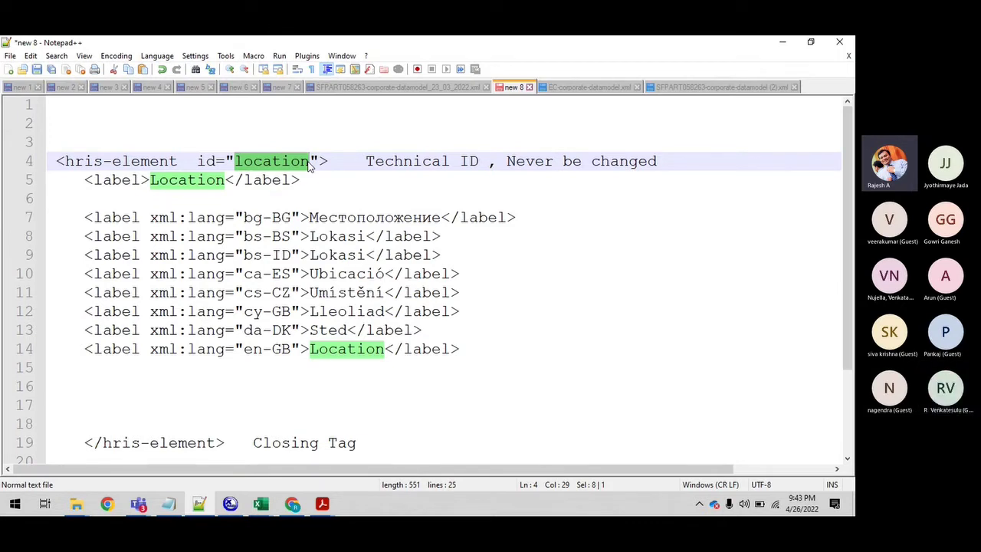
drag(542, 223, 86, 218)
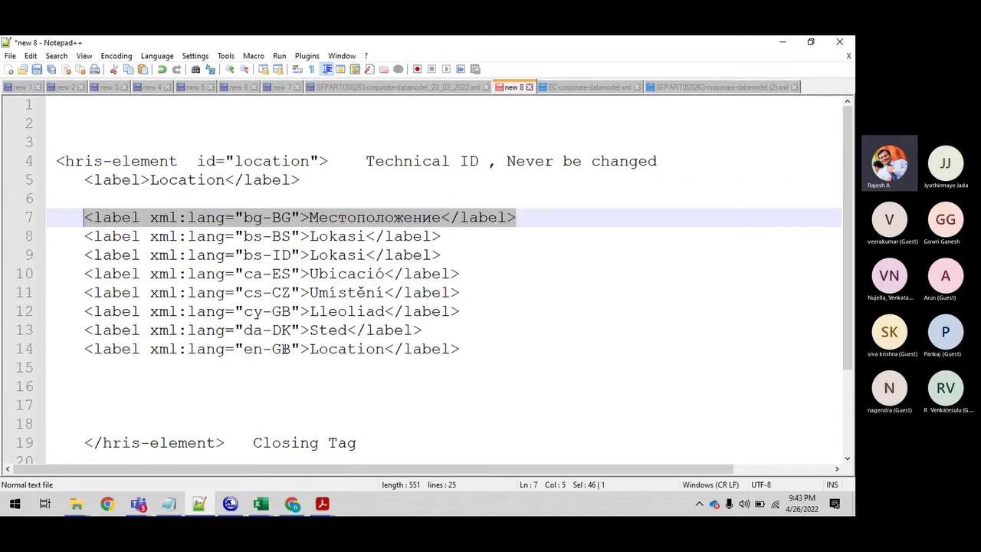
click(328, 311)
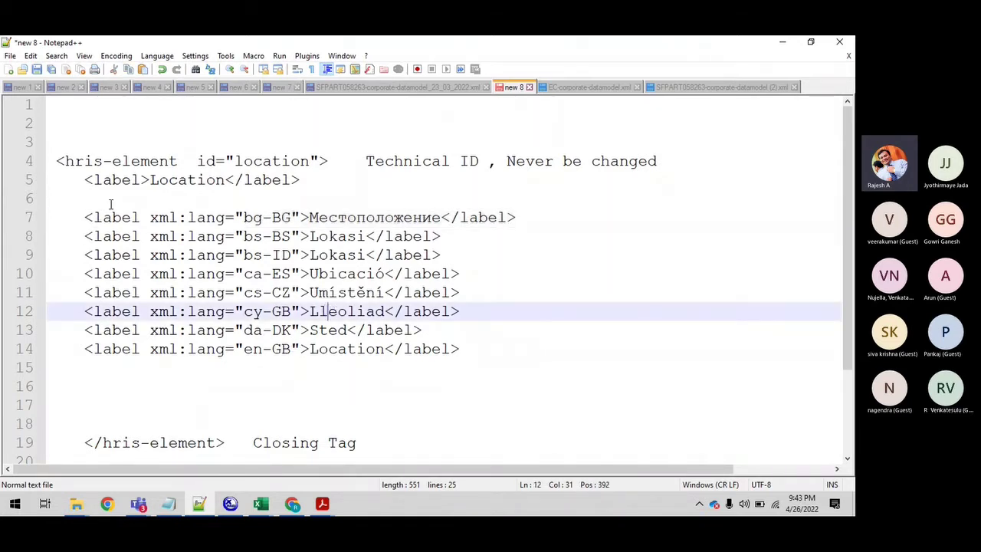
drag(84, 179, 465, 350)
click(437, 360)
drag(312, 179, 86, 186)
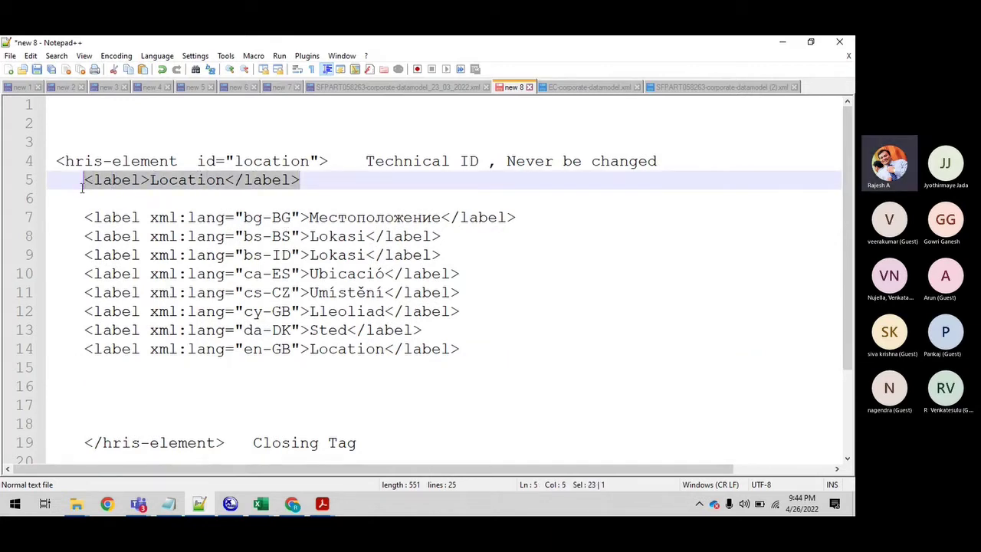
click(108, 196)
drag(76, 179, 297, 179)
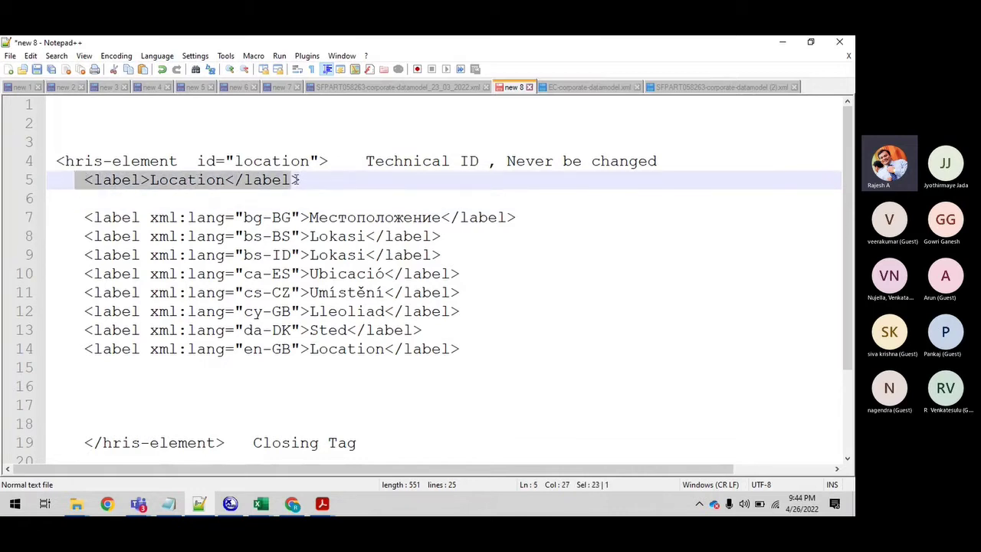
drag(486, 349, 75, 222)
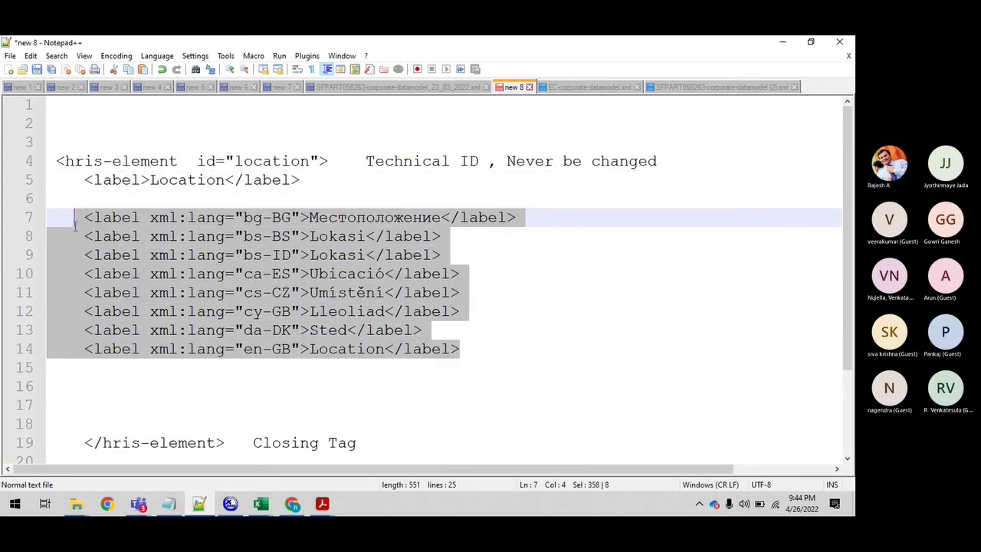
In SFPART058263-corporate-datamodel (2).xml, retype a letter in the location element id and check its labels
click(683, 88)
scroll(284, 337, down, 2)
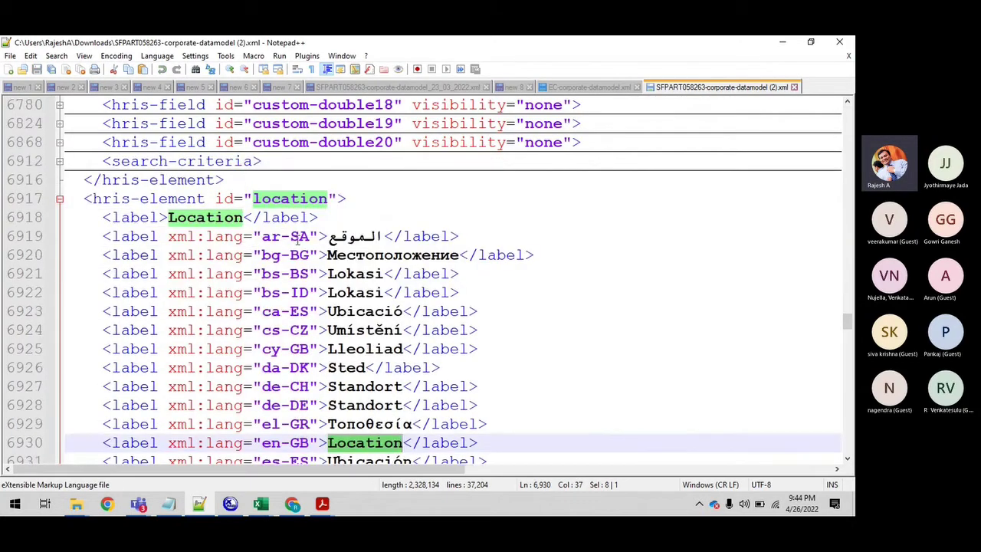
click(313, 199)
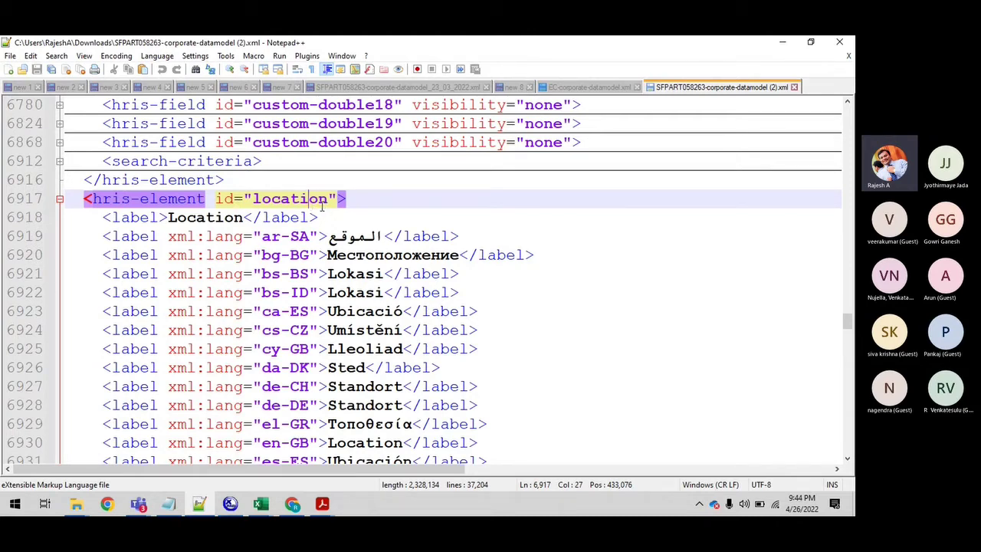
click(290, 199)
key(BackSpace)
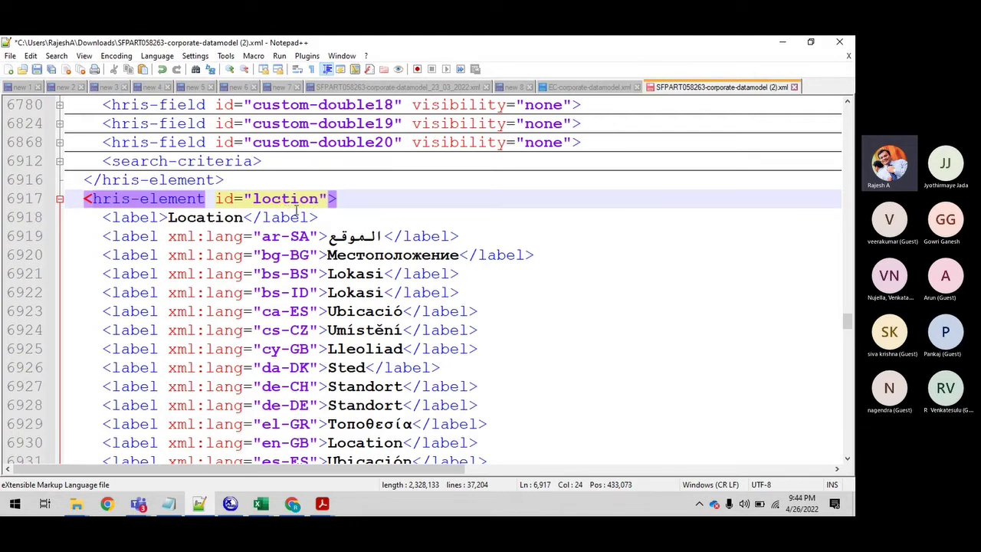
text(a)
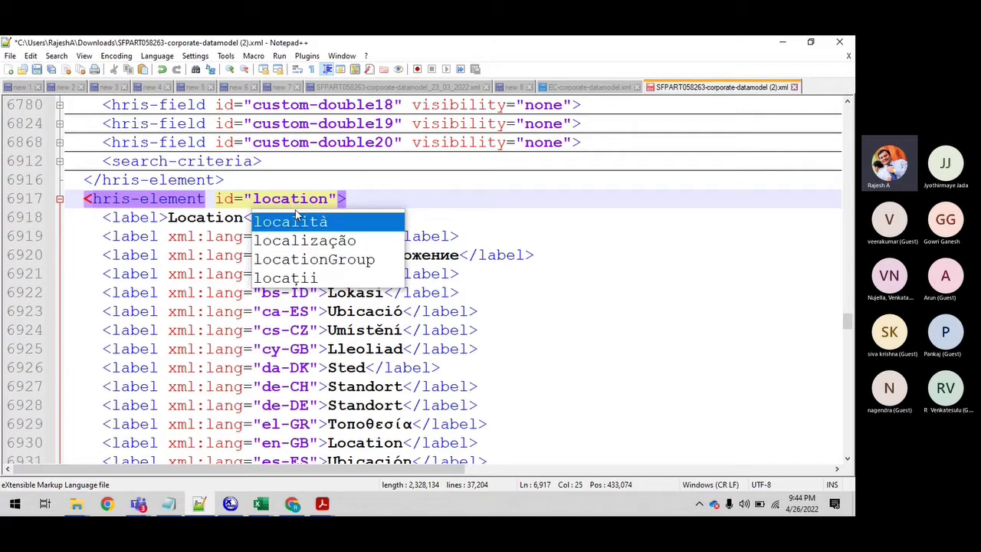
click(374, 199)
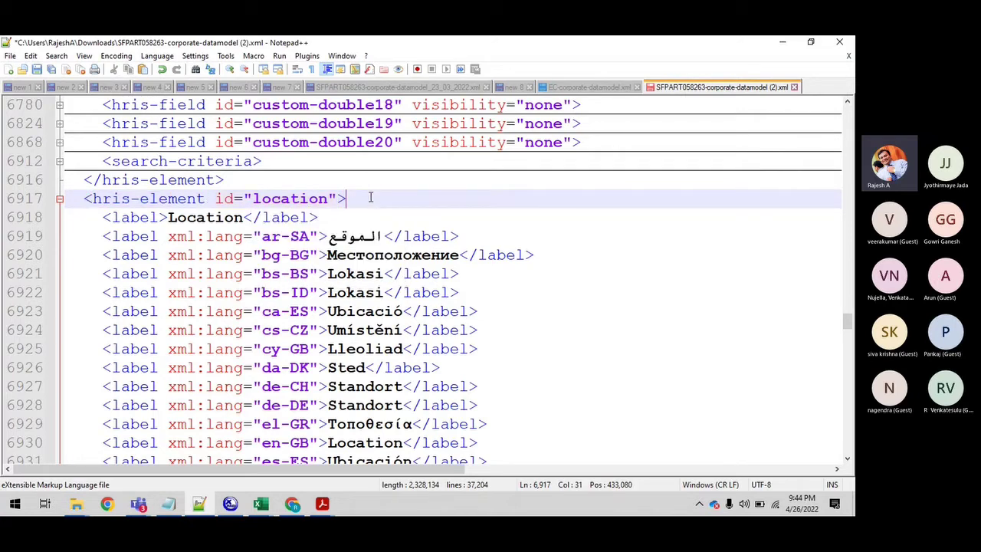
drag(368, 197, 286, 190)
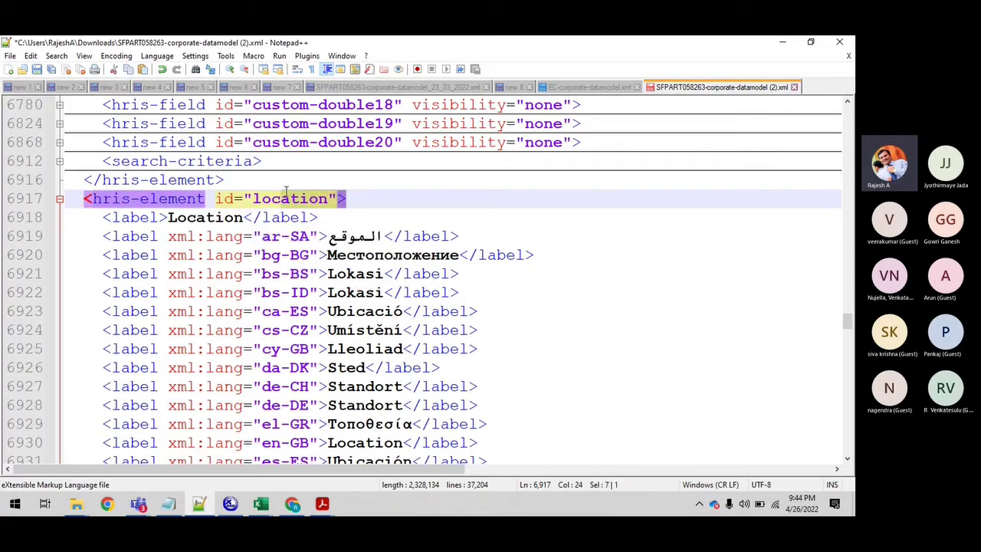
click(299, 292)
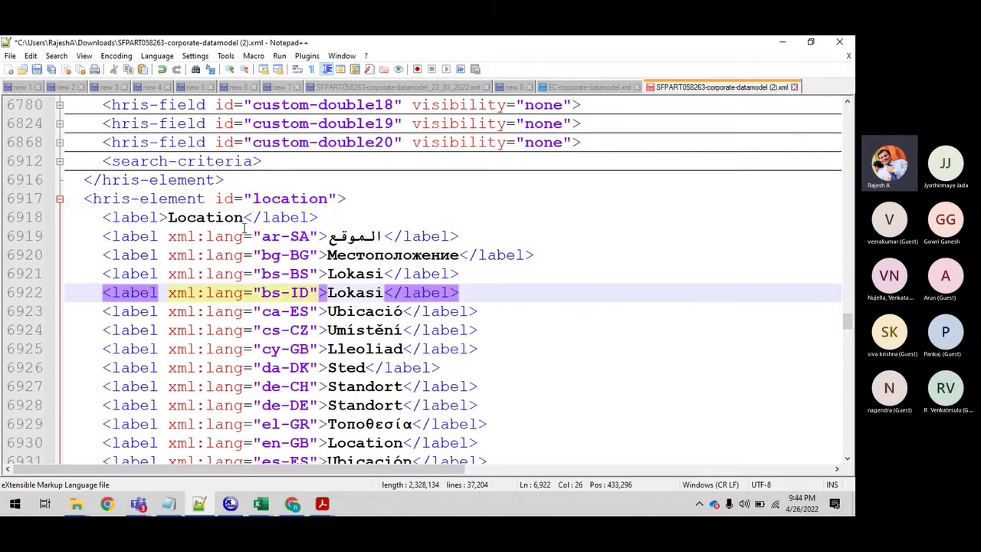
click(260, 503)
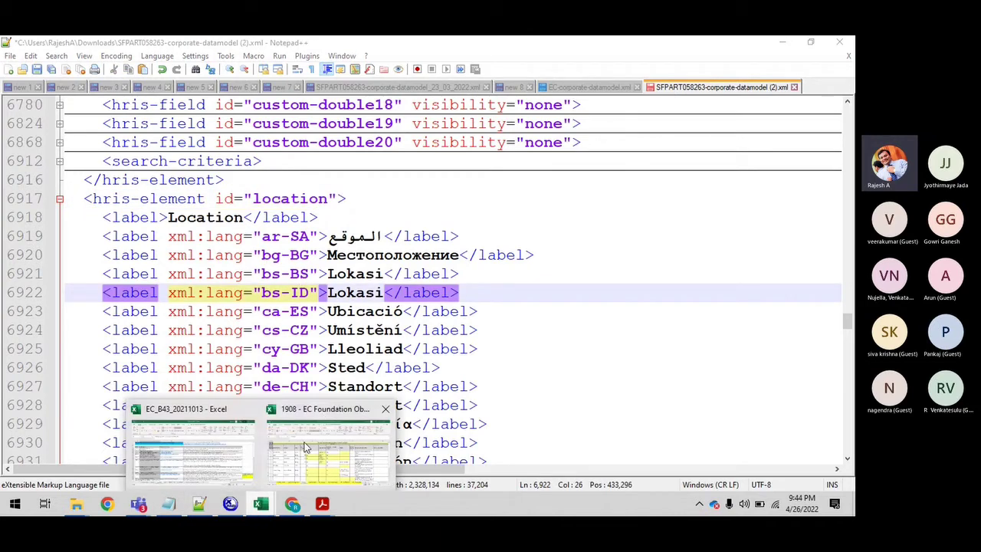
click(305, 447)
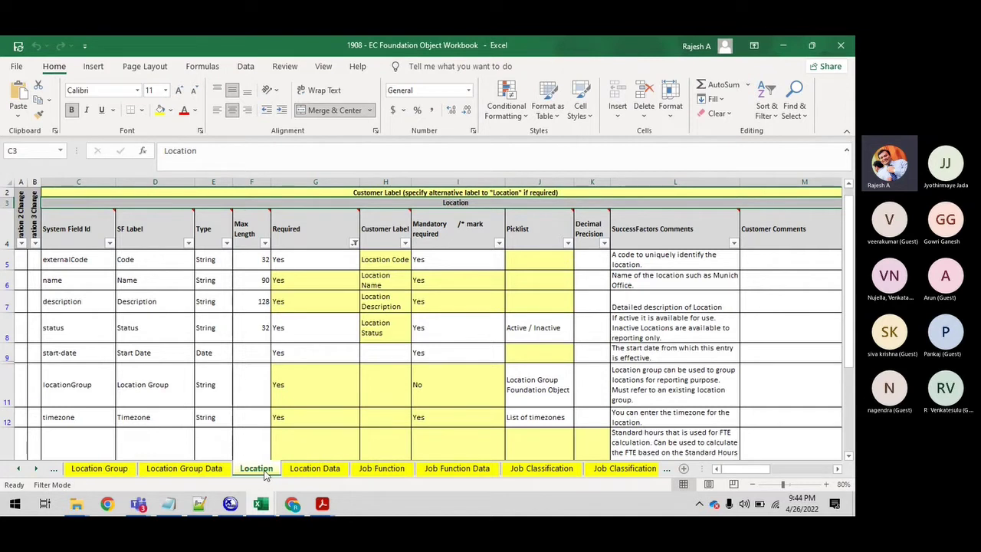
key(F2)
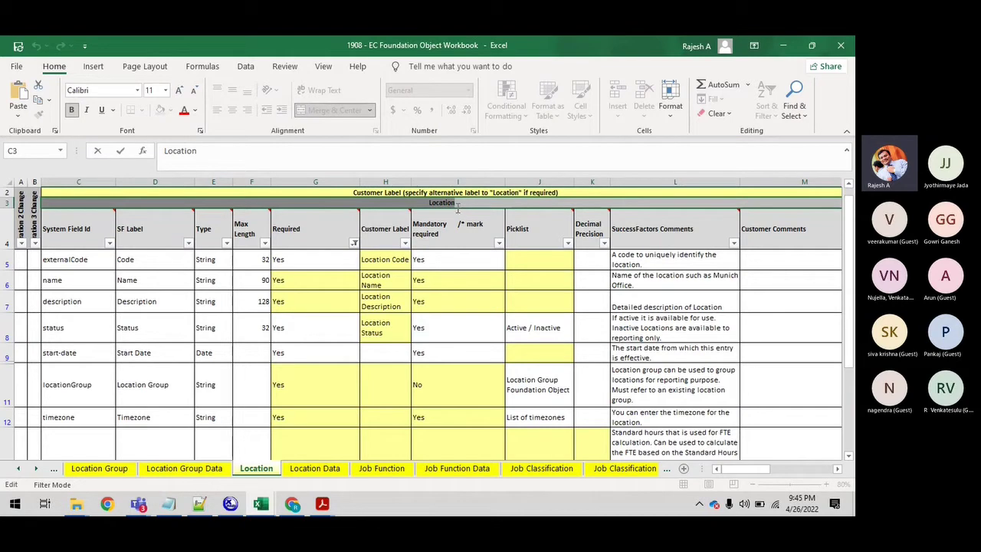
click(199, 503)
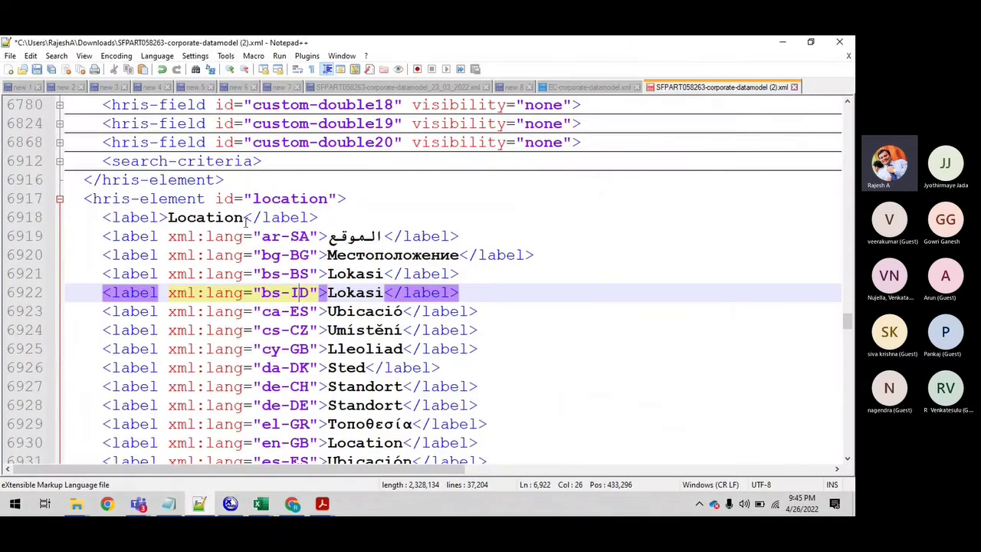
drag(254, 198, 328, 204)
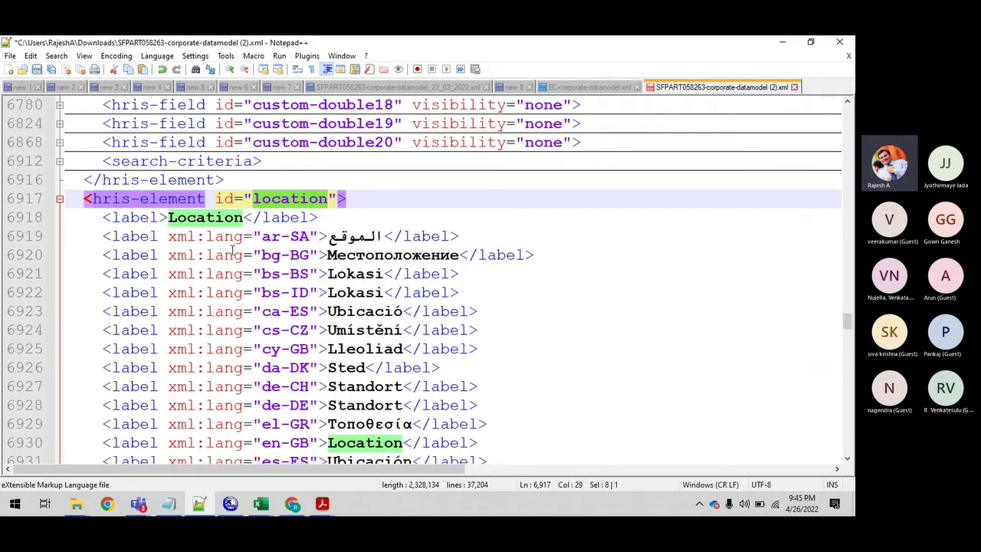
click(292, 503)
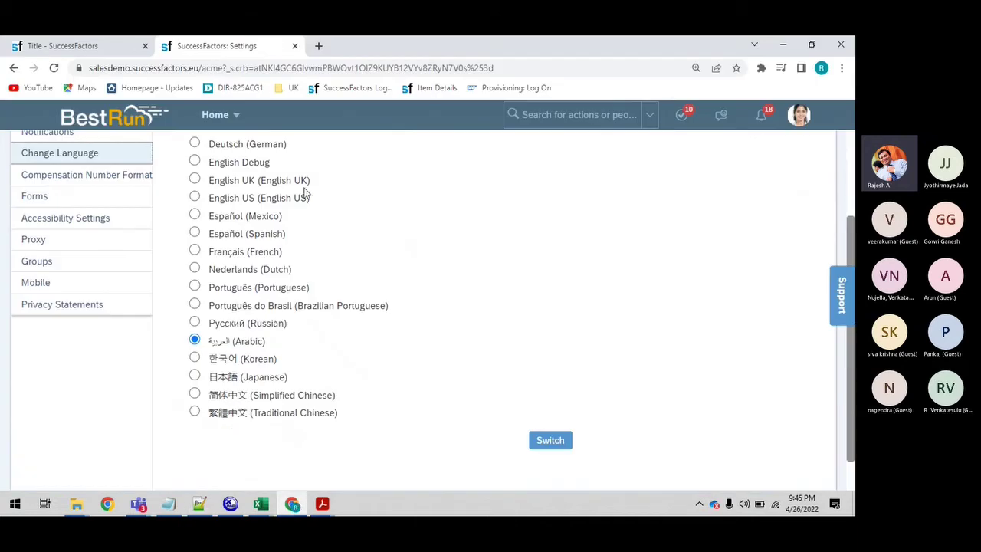
click(129, 47)
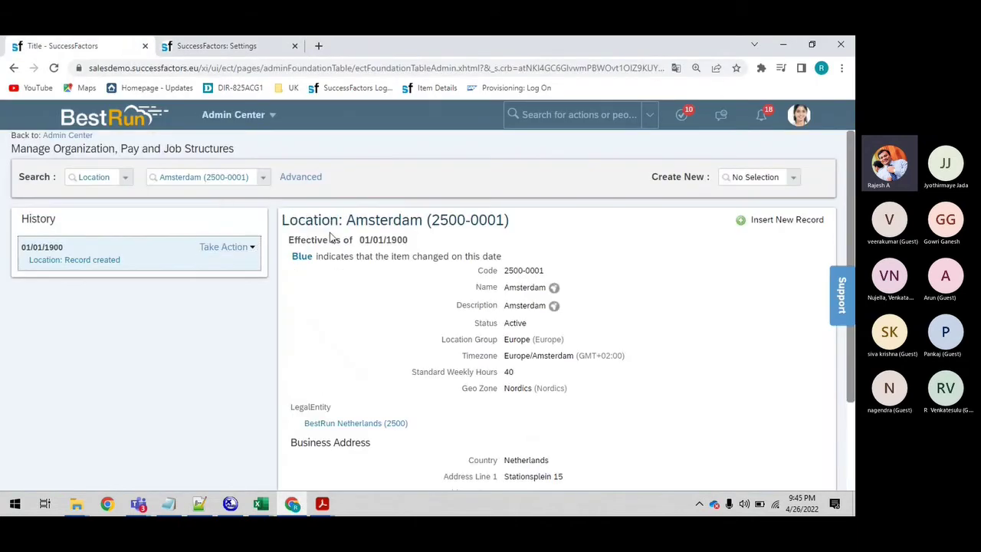
drag(338, 221, 277, 227)
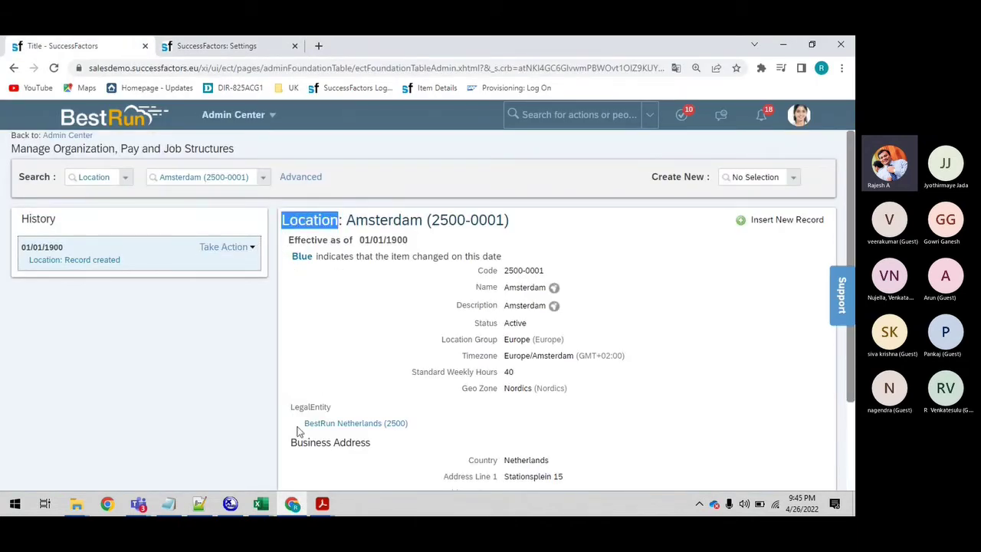
click(200, 505)
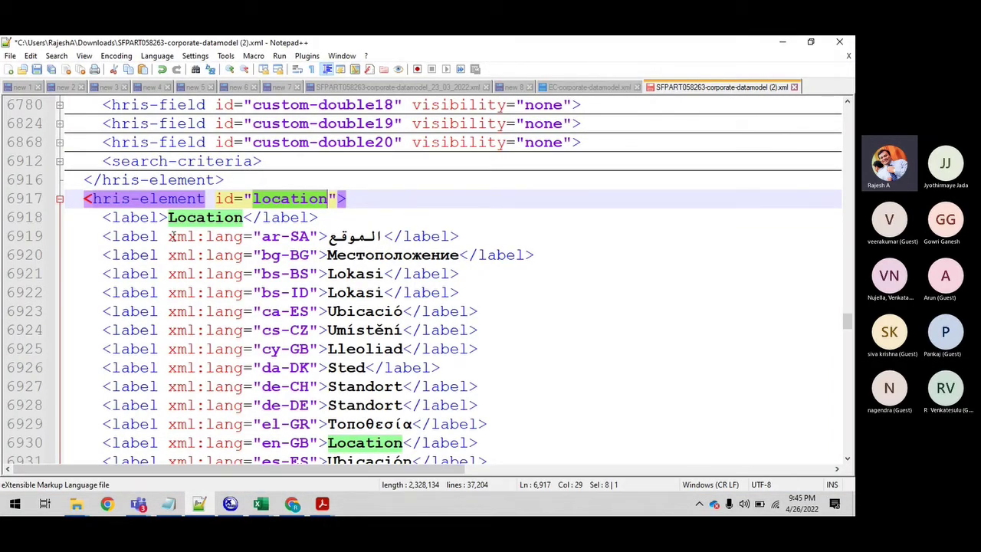
scroll(230, 307, down, 1)
click(328, 386)
key(Delete)
text(l)
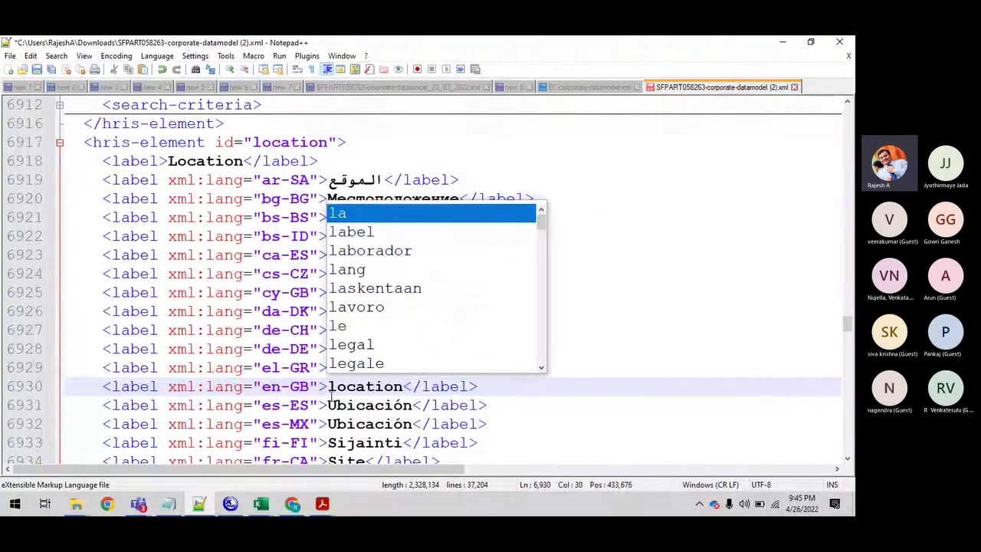
click(650, 374)
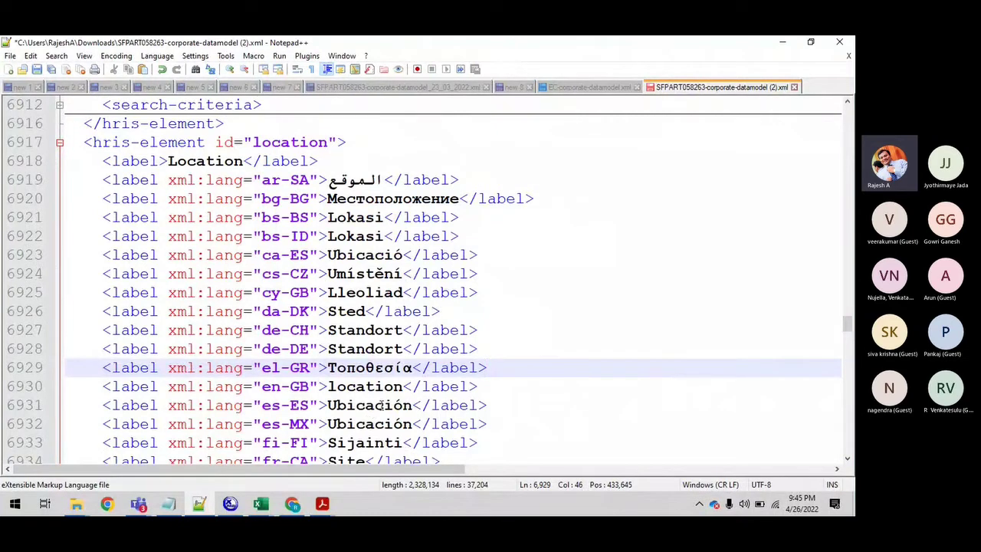
click(335, 388)
key(BackSpace)
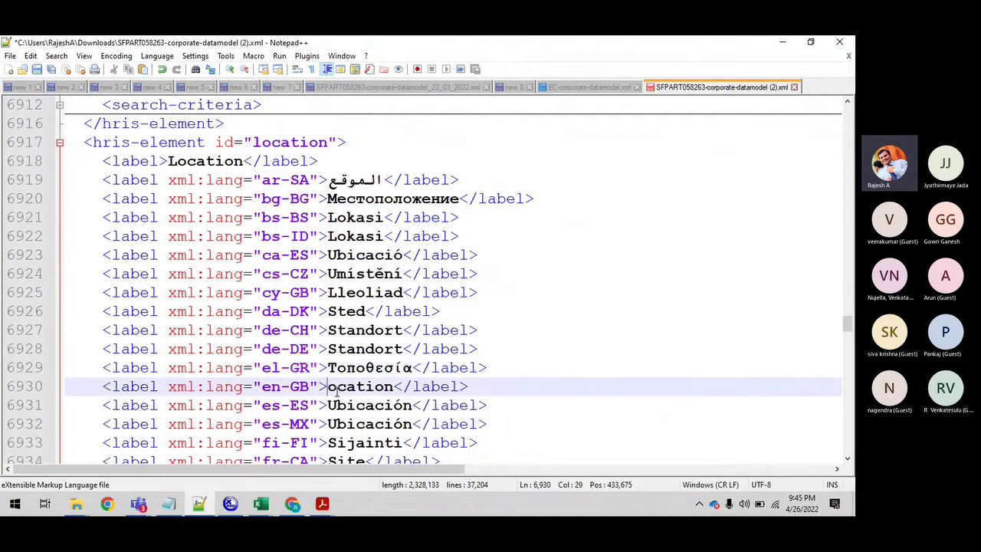
text(L)
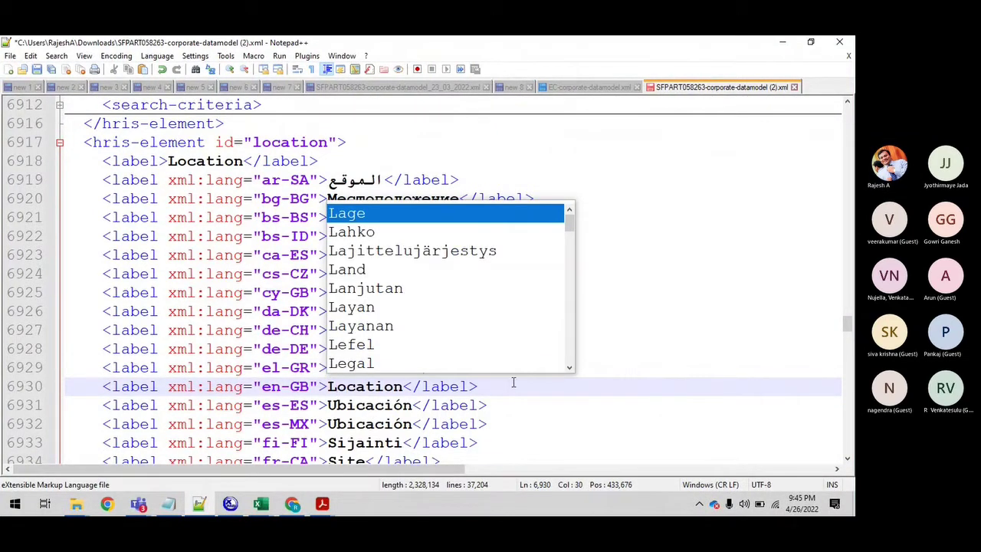
click(666, 407)
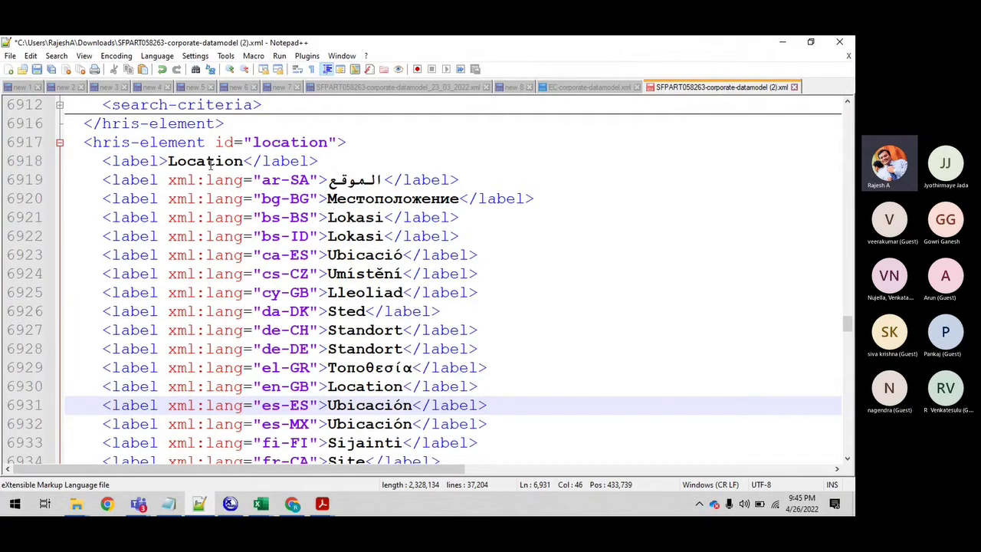
click(386, 388)
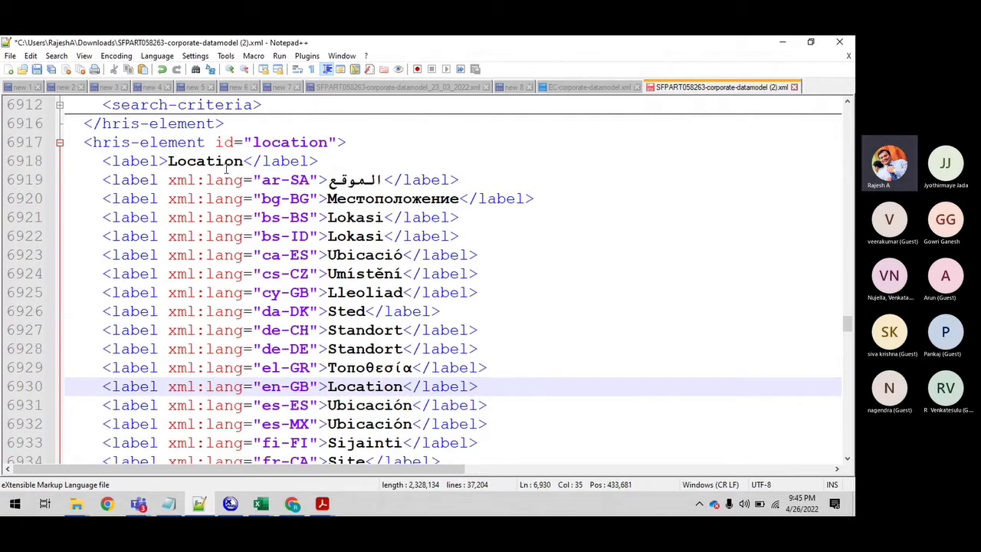
drag(243, 162, 170, 164)
Scroll down and select the location element's translated label lines
scroll(173, 173, down, 1)
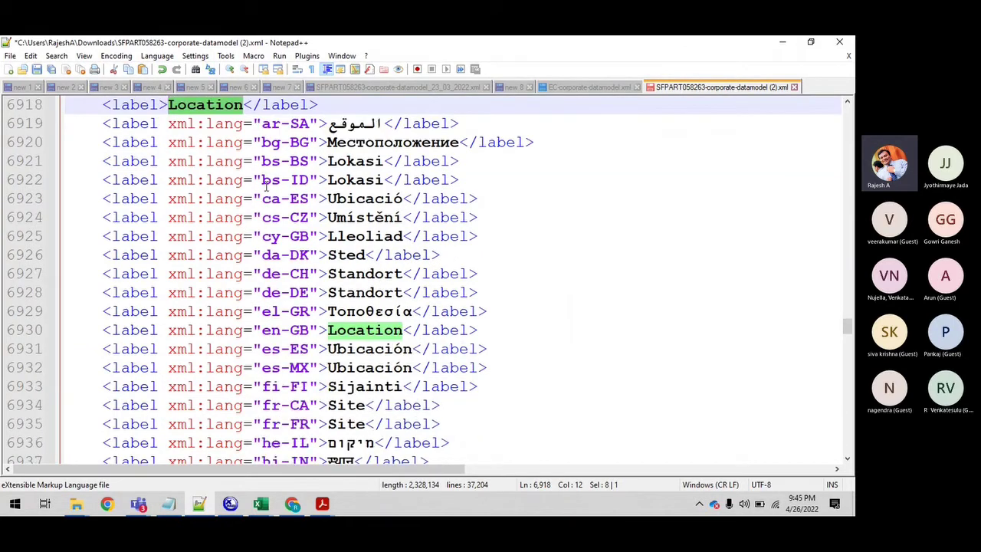
scroll(317, 292, down, 10)
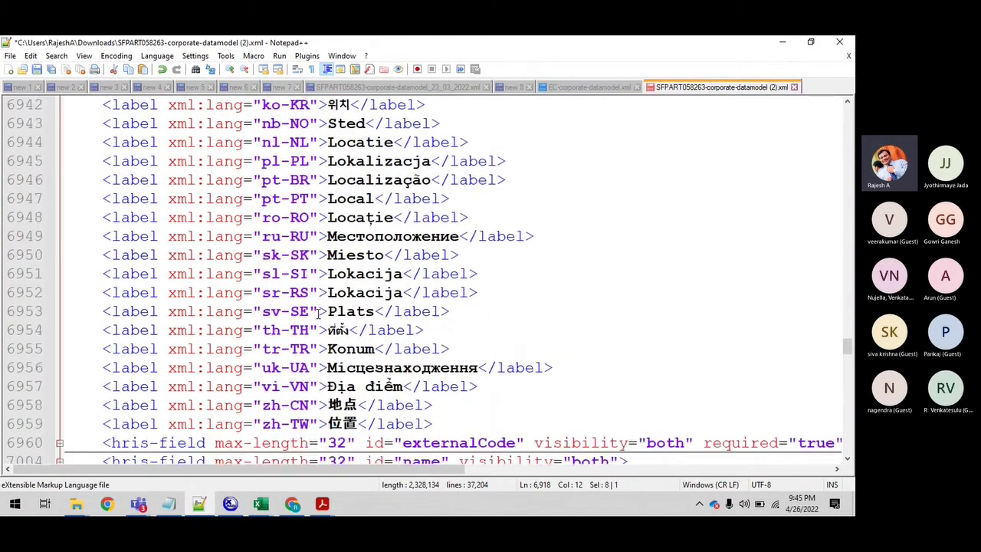
drag(443, 305, 84, 179)
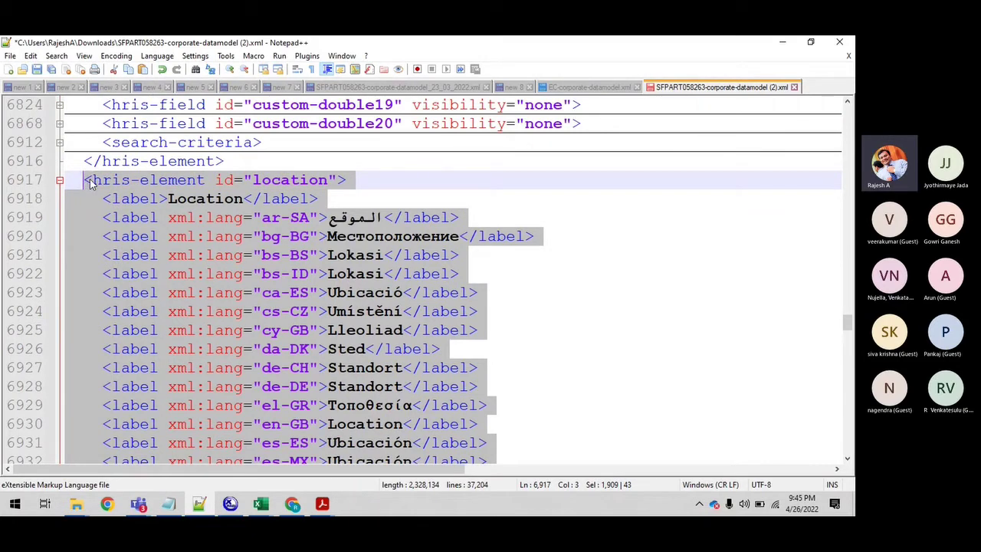
Step through the name, description, end-date, locationGroup, timezone and standardHours field definitions
scroll(85, 185, down, 14)
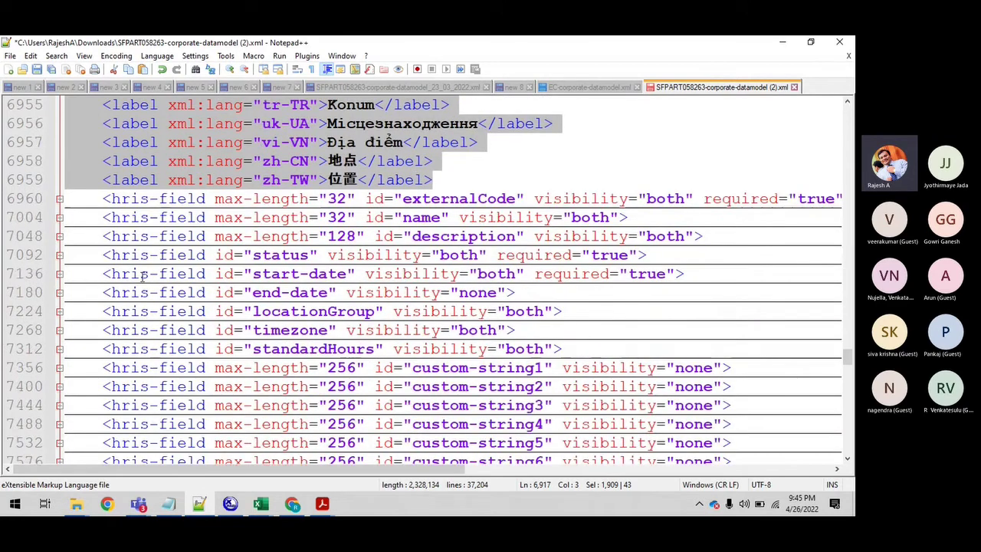
scroll(145, 261, down, 1)
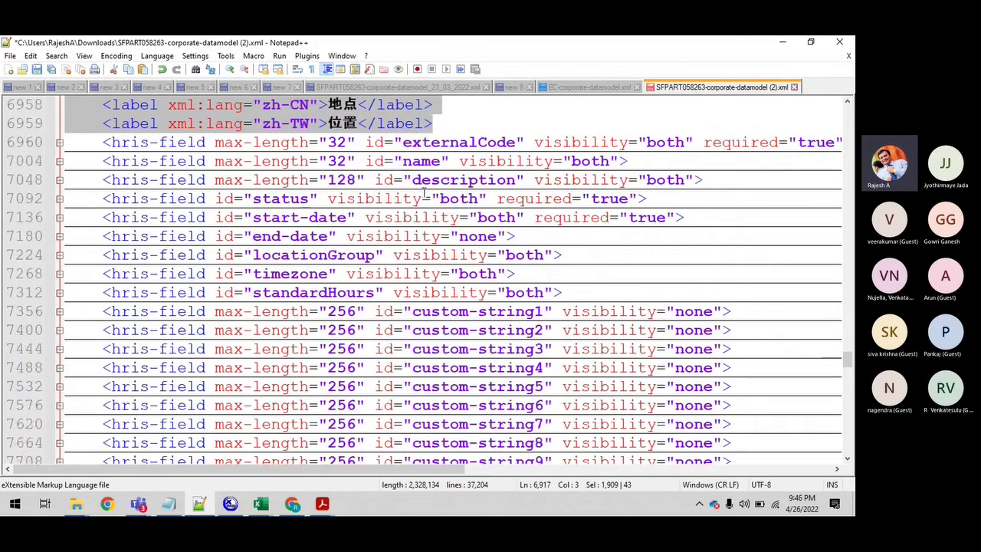
click(468, 161)
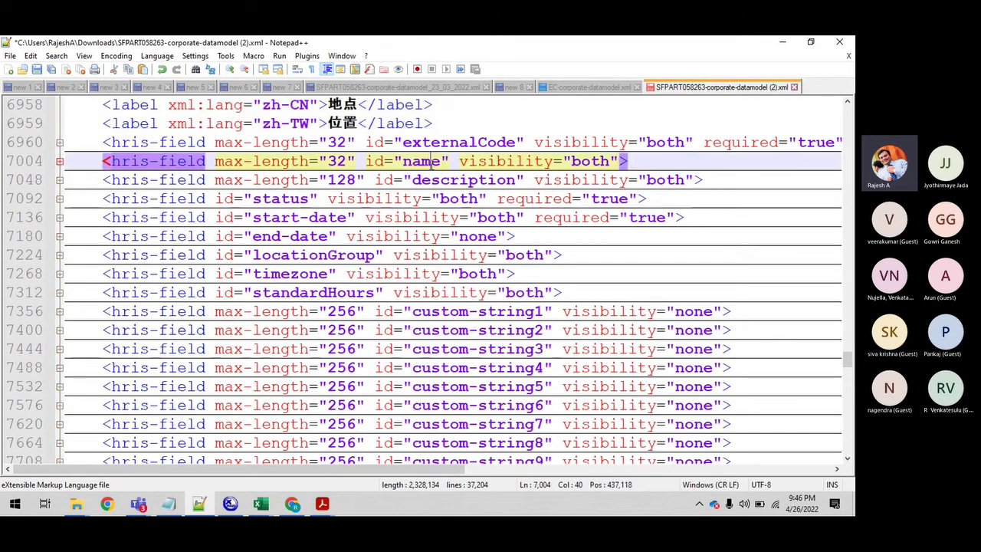
click(449, 179)
click(291, 236)
click(309, 255)
click(302, 273)
click(310, 292)
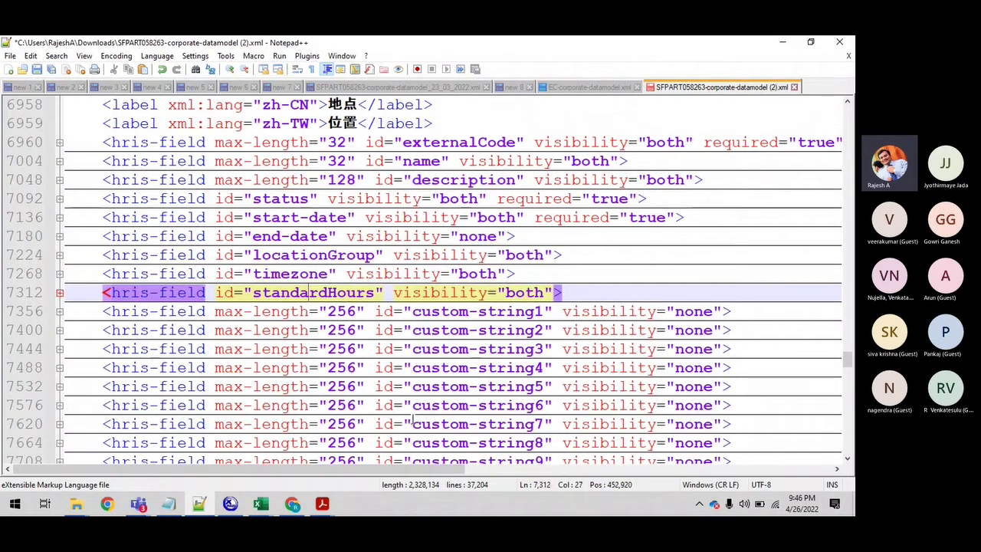
click(292, 503)
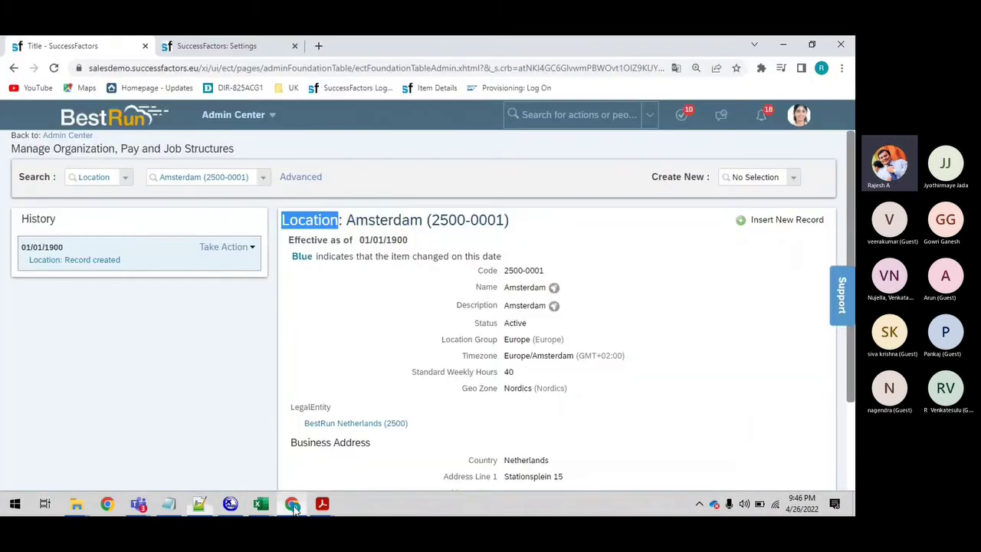
Highlight the Location heading, Description field and the record's field list
drag(338, 221, 281, 224)
click(320, 328)
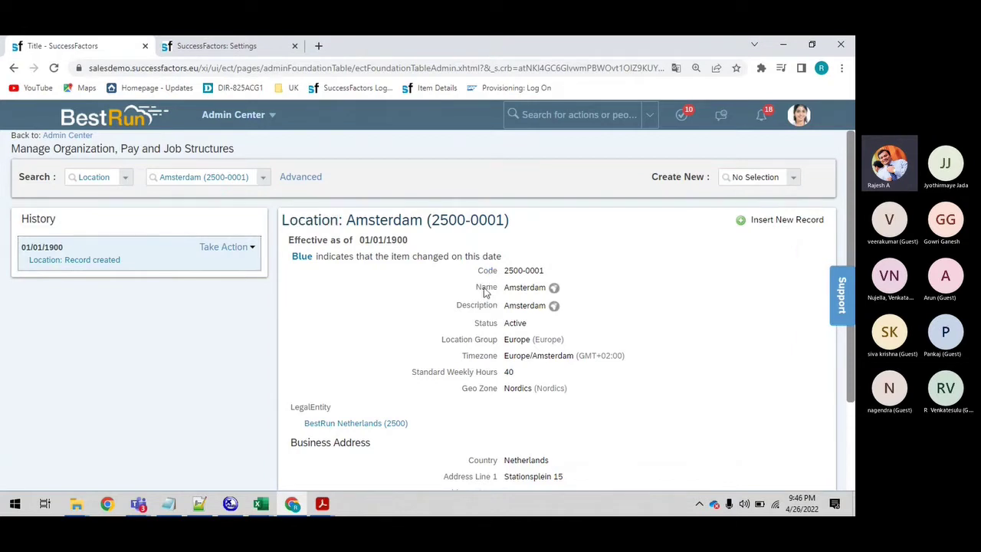
drag(474, 306, 479, 395)
scroll(452, 423, down, 2)
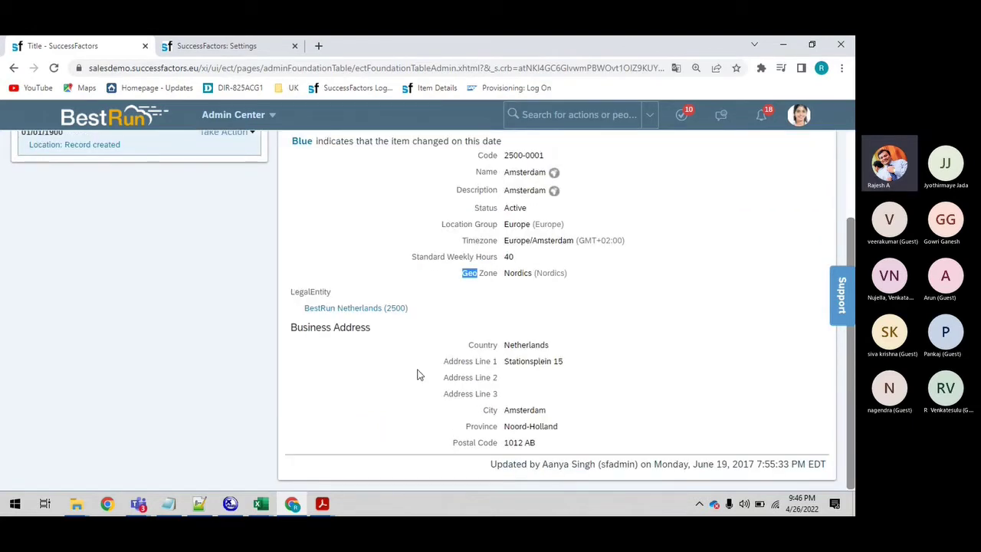
drag(307, 282, 359, 387)
click(305, 279)
Check the Code and Geo Zone labels and the Nordics value, then return to Notepad++
scroll(482, 336, up, 1)
double_click(486, 219)
click(471, 343)
double_click(471, 342)
click(488, 354)
drag(568, 337, 434, 231)
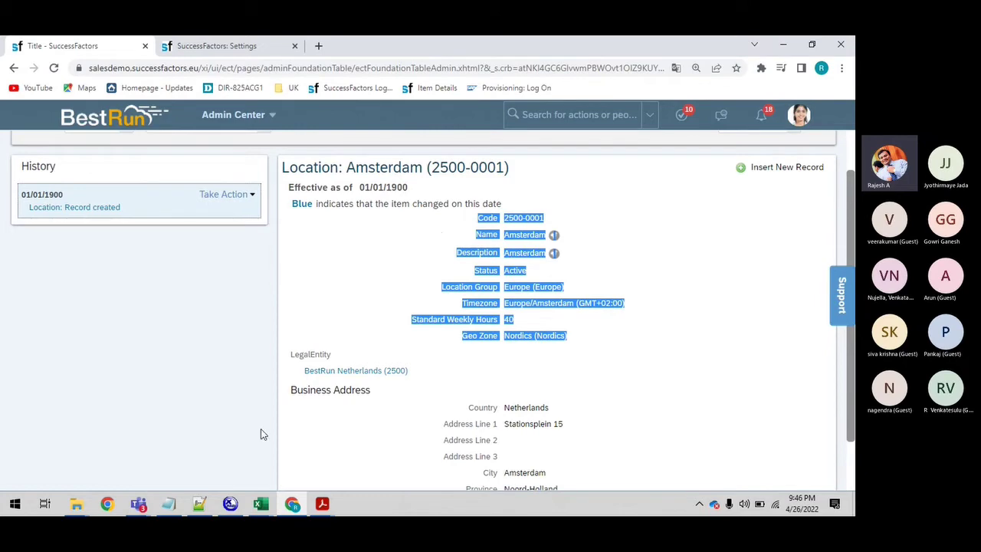
click(197, 506)
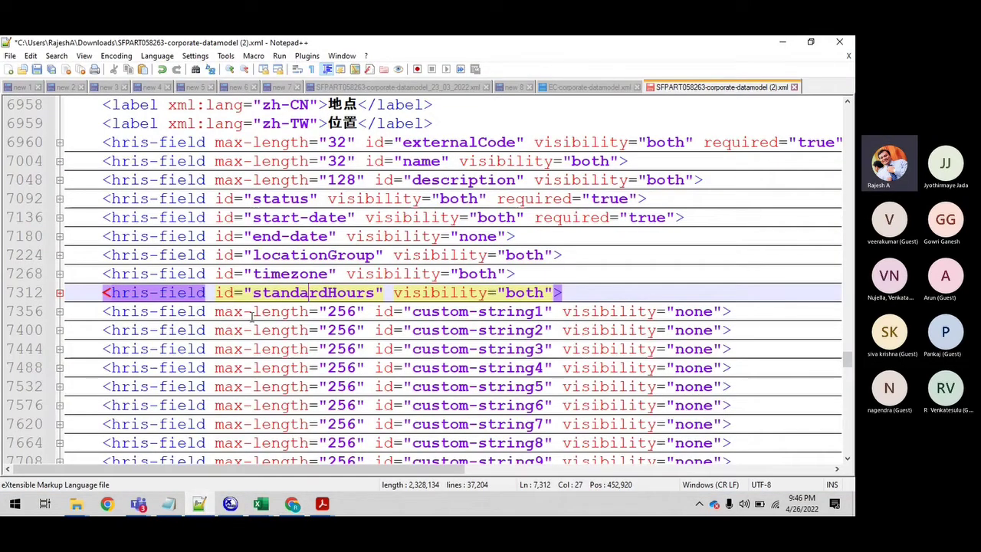
scroll(251, 307, up, 1)
click(252, 198)
key(Down)
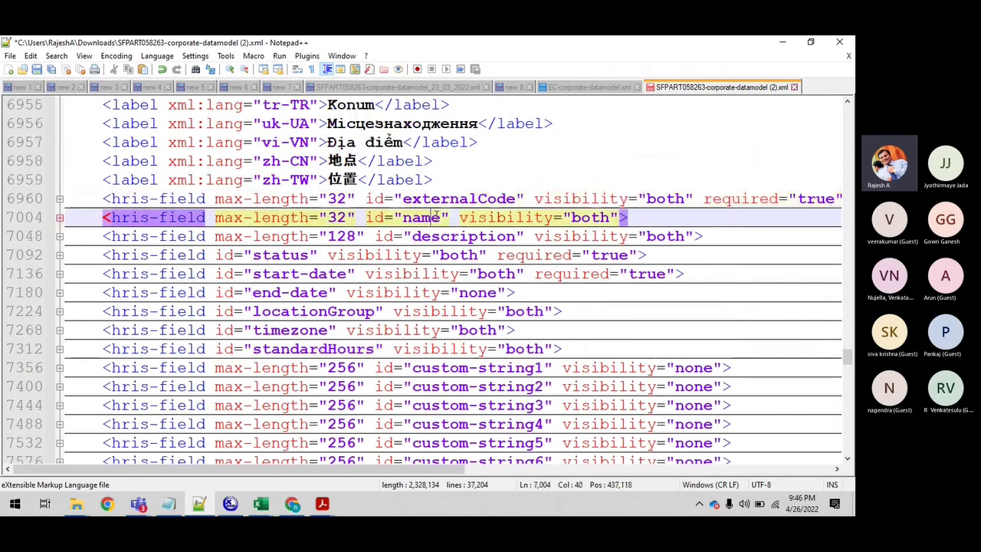
key(Down)
key(Down)
key(Down)
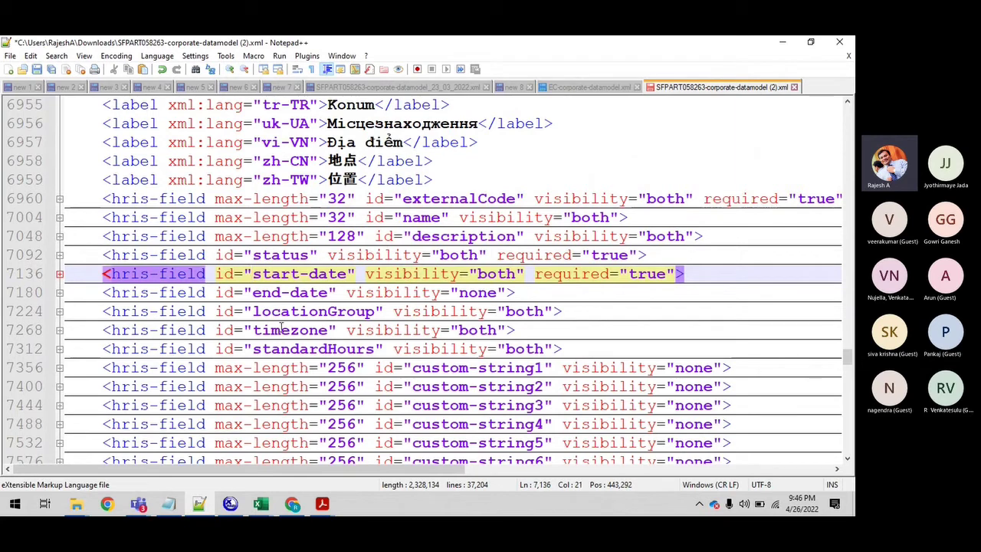
click(381, 219)
drag(365, 199, 374, 196)
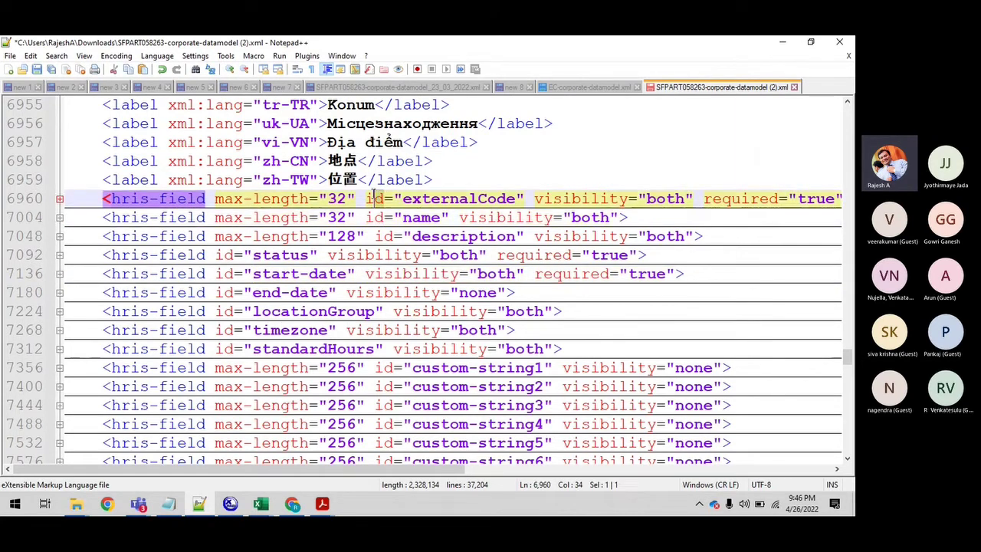
double_click(374, 199)
mouse_move(261, 502)
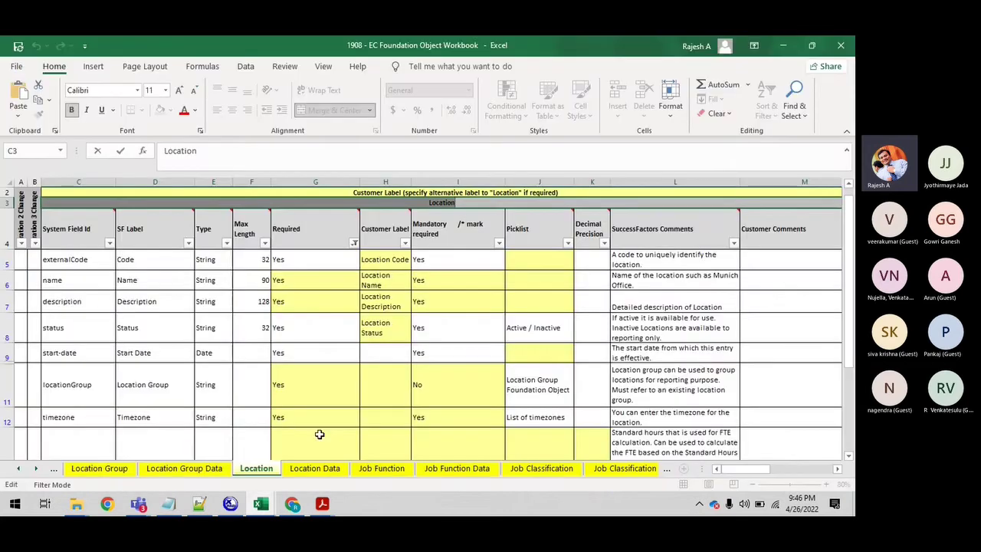
In the EC Foundation Object Workbook, inspect the Location heading and the Required values
click(316, 431)
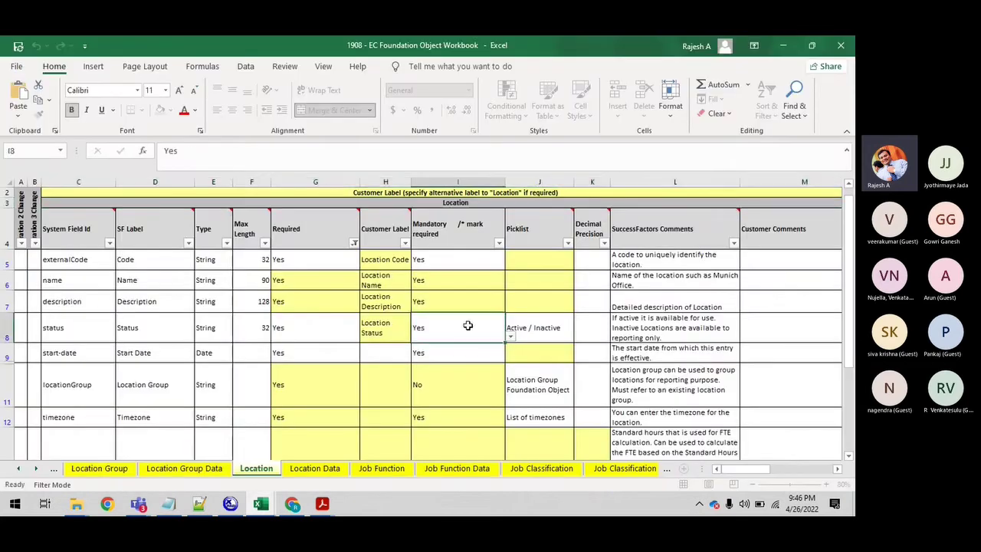
double_click(469, 203)
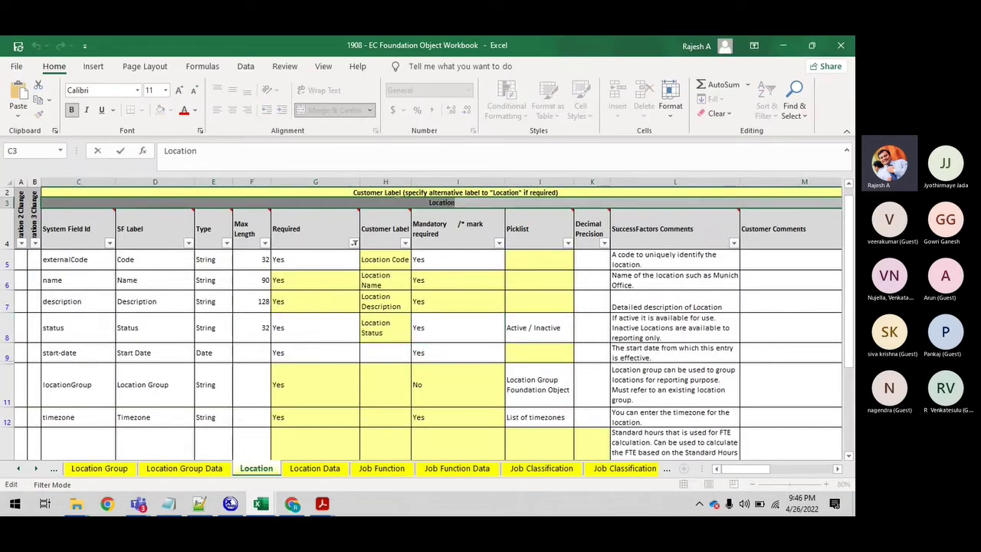
click(442, 401)
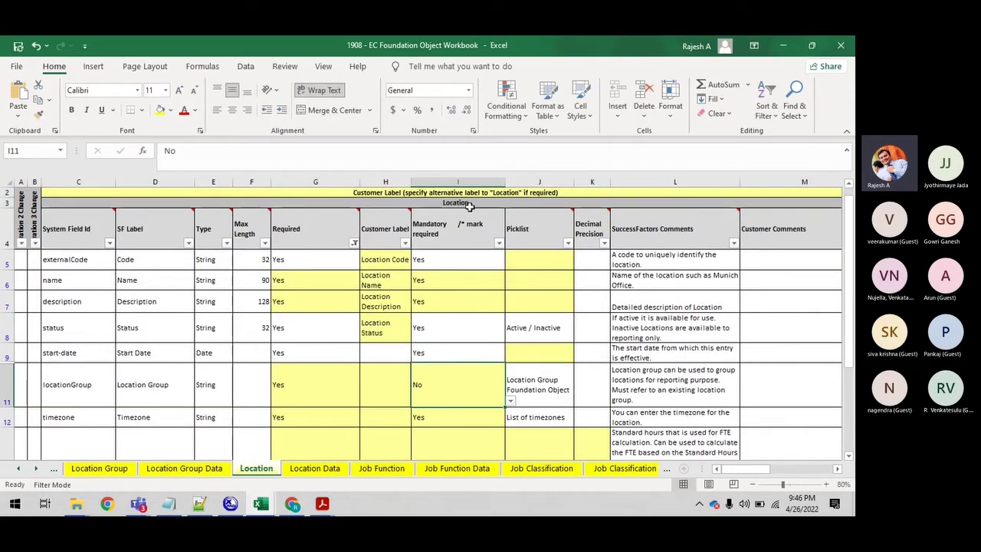
click(299, 322)
click(311, 394)
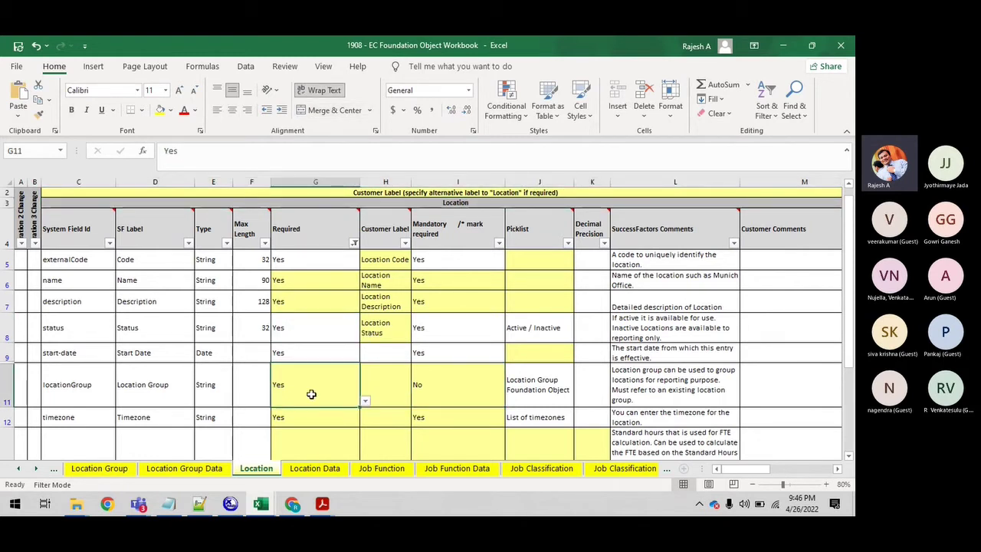
Select the field rows from externalCode down, read the System Field Id note, and select cell C5
drag(60, 259, 394, 421)
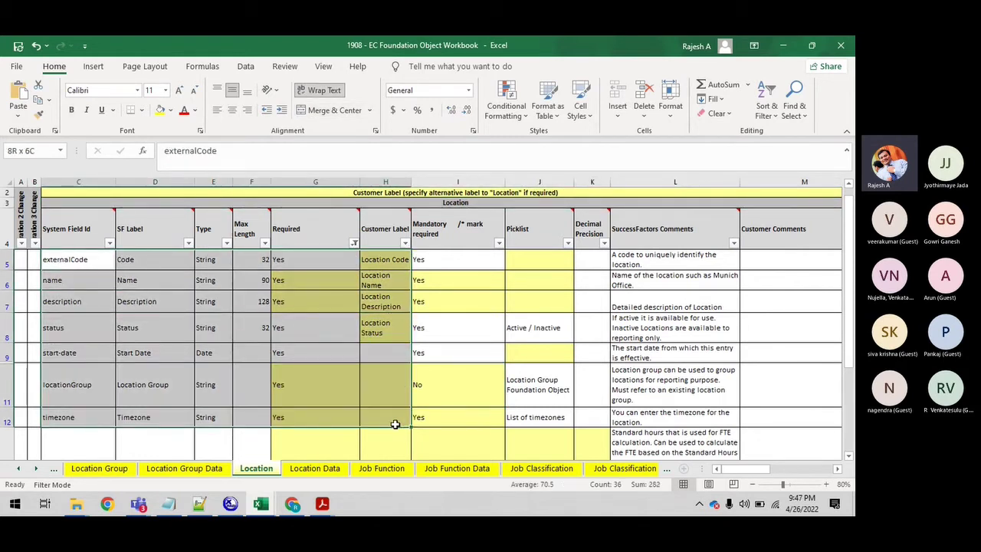
click(384, 375)
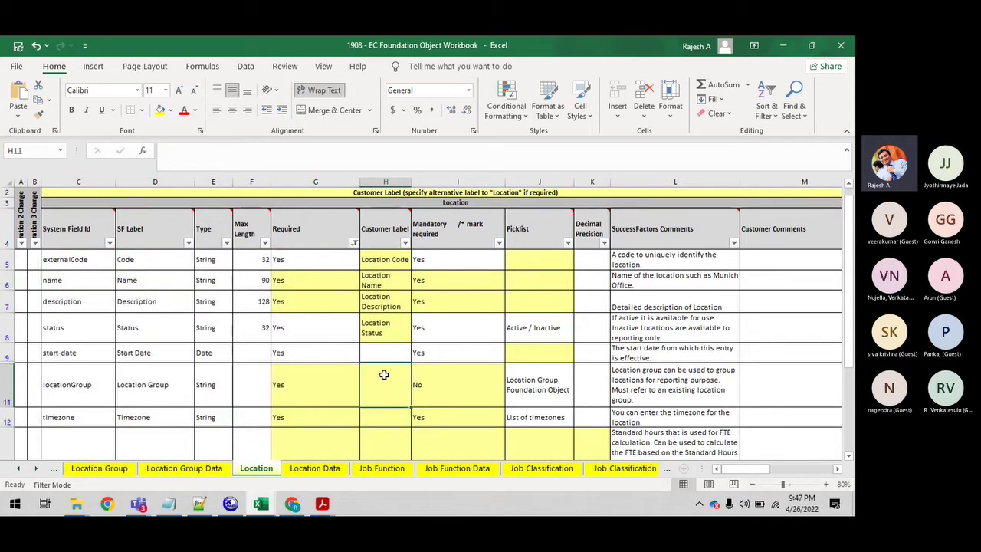
click(85, 239)
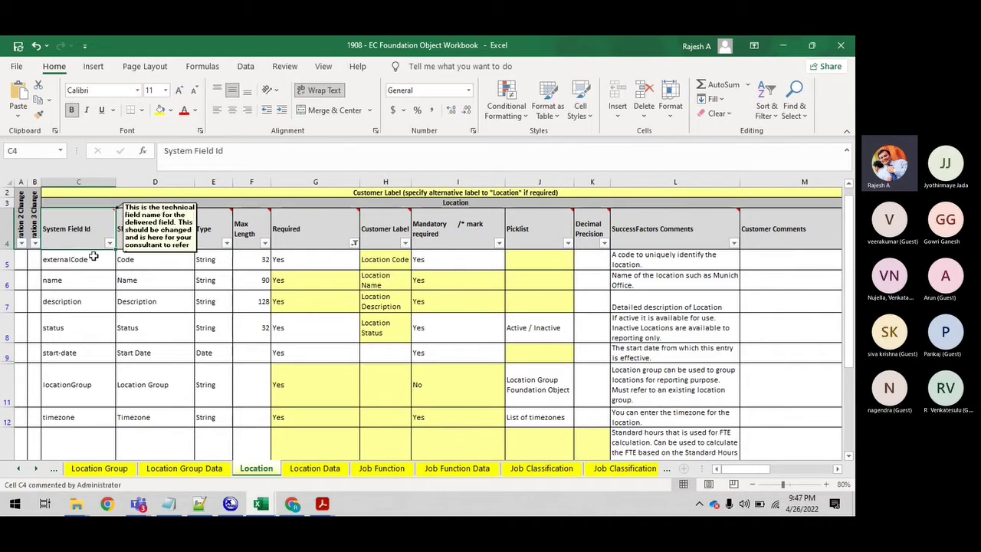
click(93, 257)
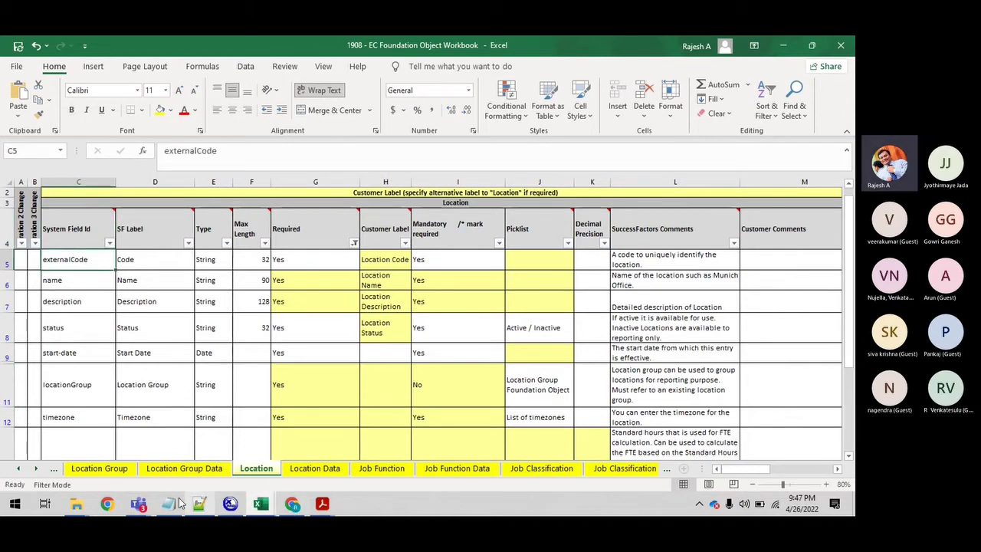
click(199, 503)
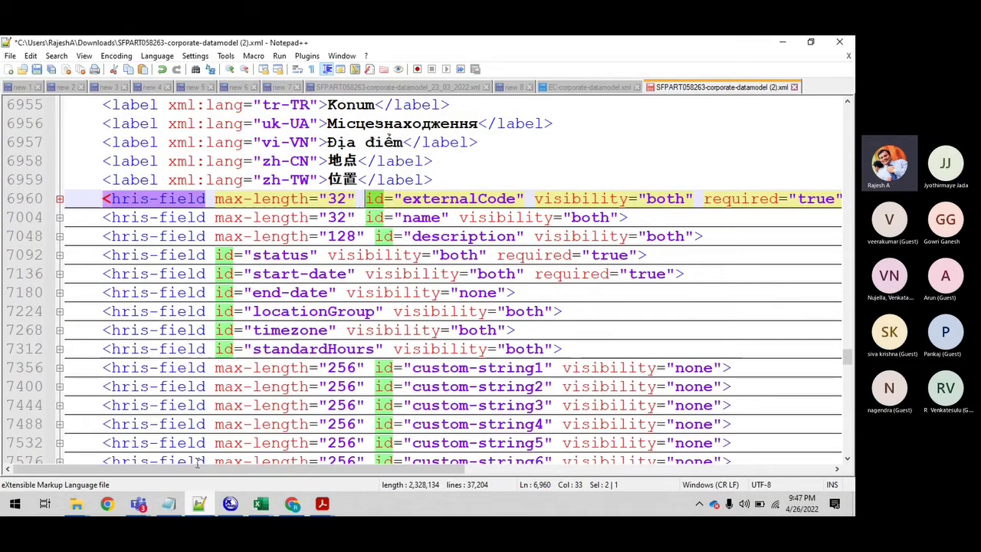
Select the externalCode id in the XML and compare it with the Code label in cell D5
drag(112, 198, 204, 200)
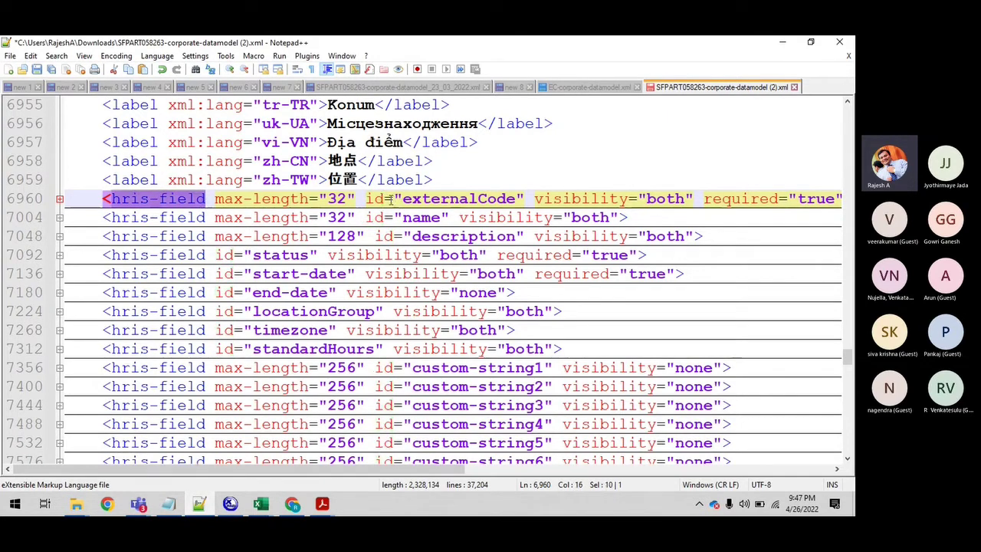
click(514, 199)
drag(514, 199, 488, 200)
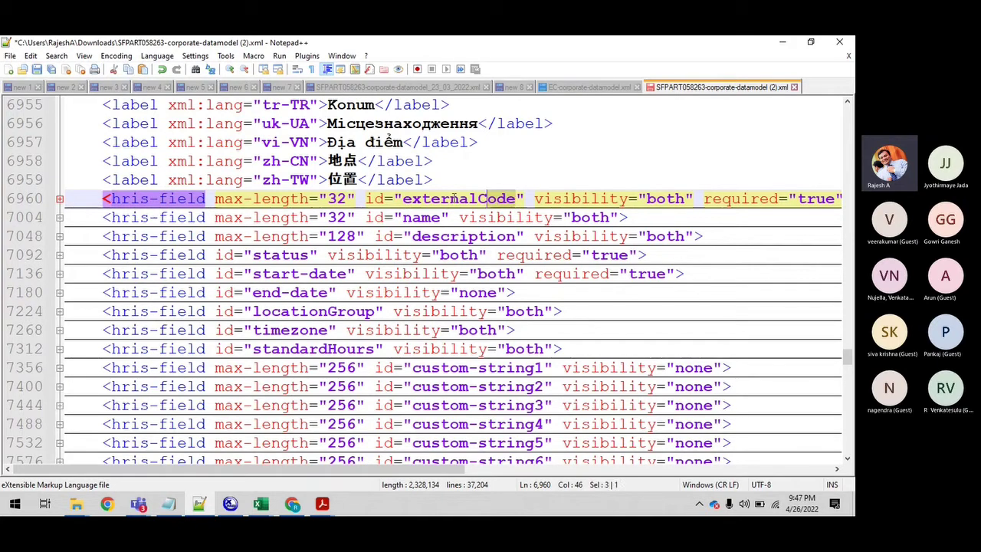
double_click(453, 198)
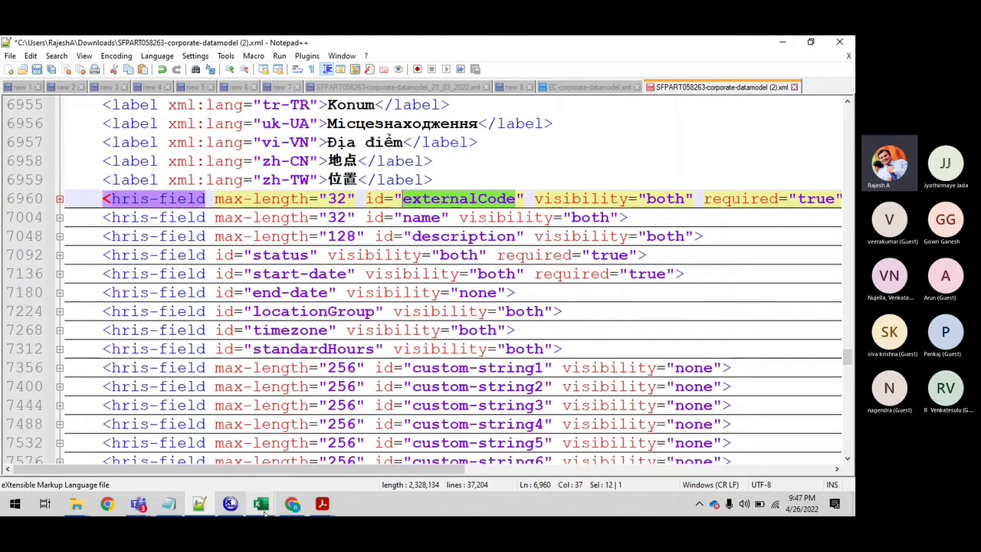
click(261, 503)
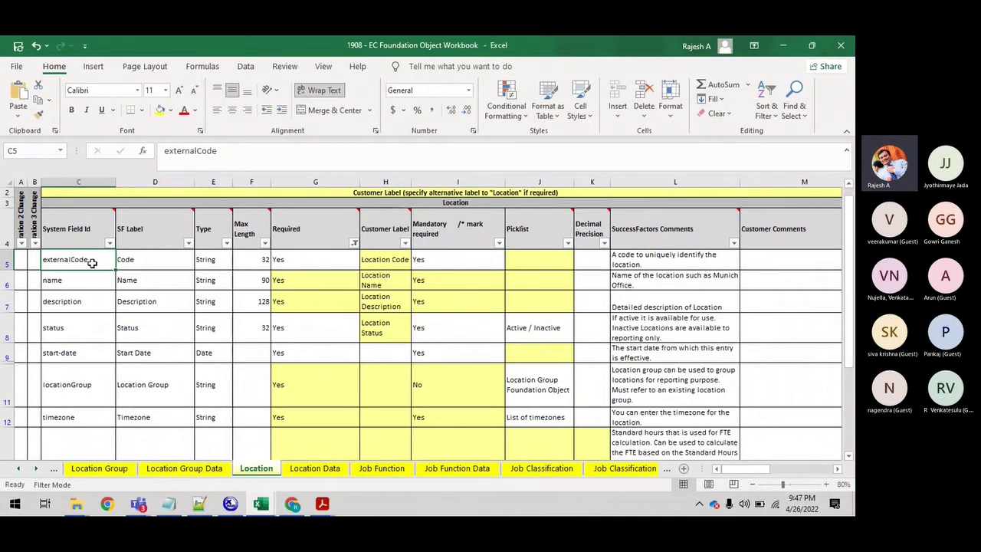
click(147, 260)
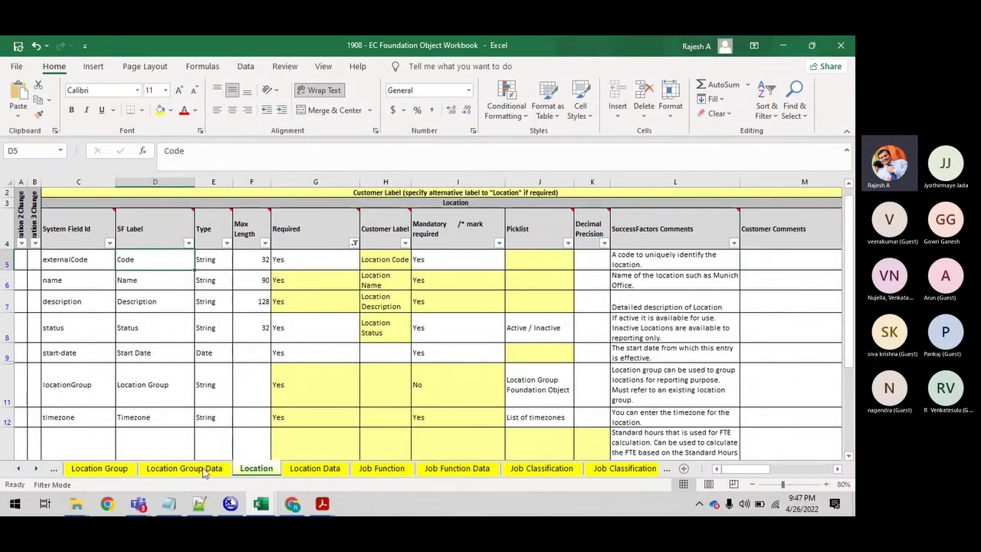
click(199, 502)
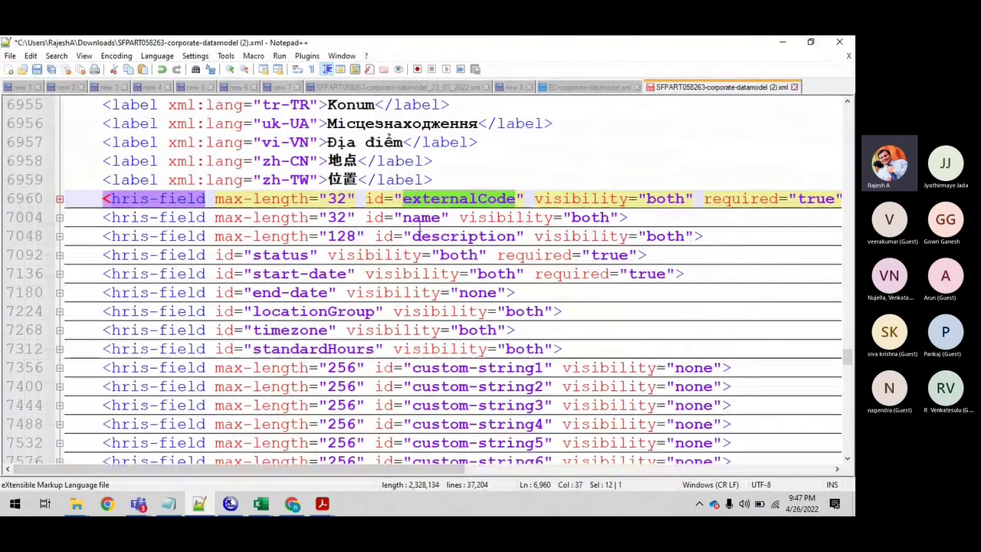
Expand the externalCode field and its labels, select the default Code label, then open the workbook
click(59, 198)
click(355, 292)
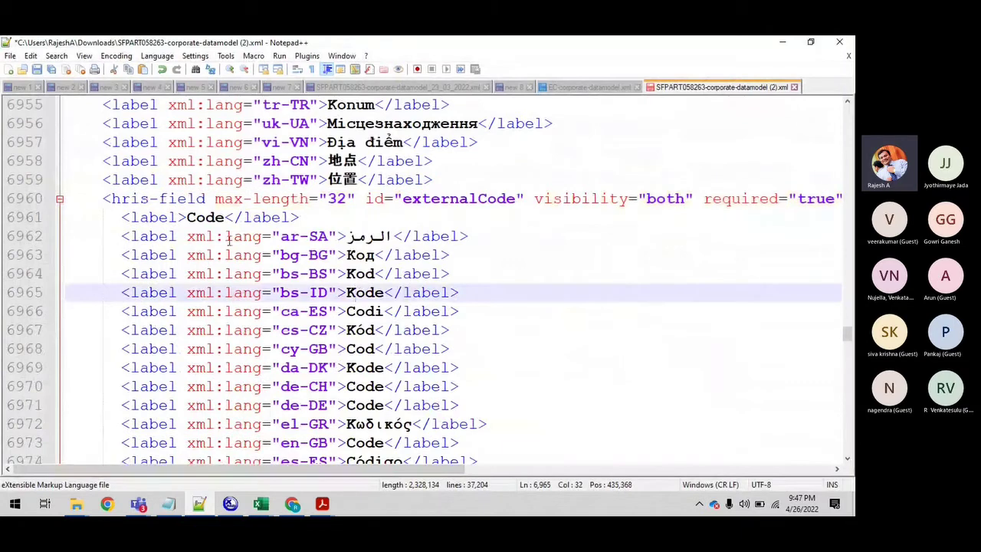
drag(224, 217, 187, 216)
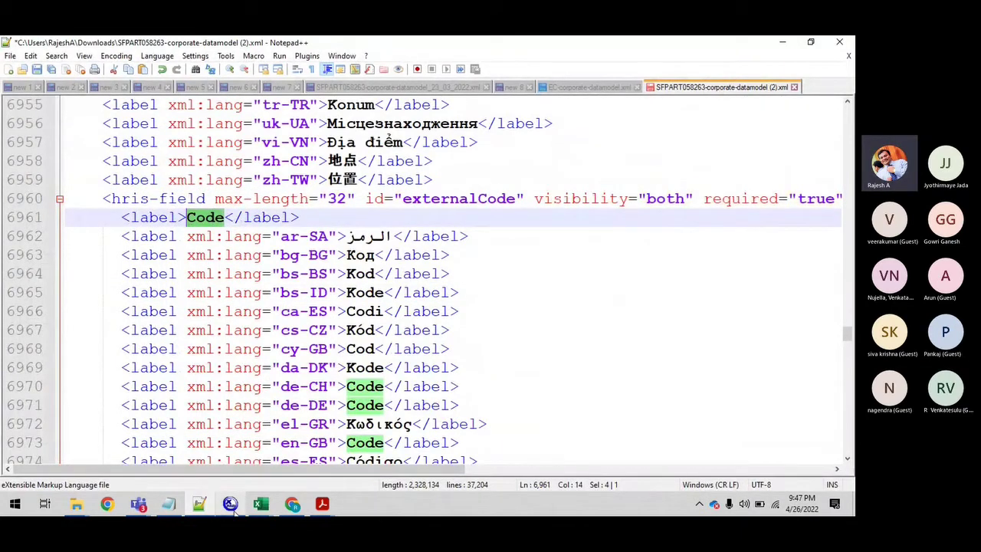
mouse_move(260, 504)
click(313, 462)
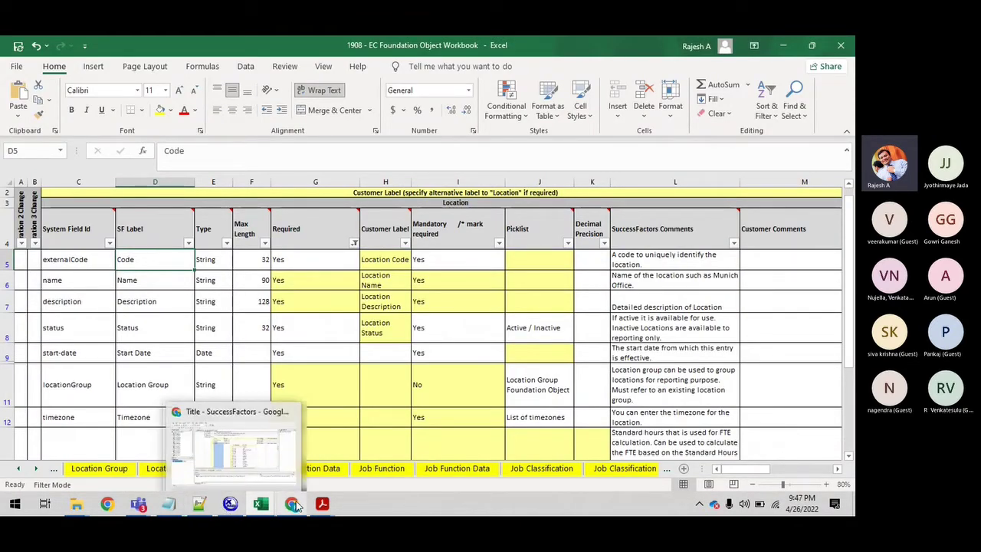
Read the System Field Id and SF Label header notes and the externalCode / Code cells
click(74, 245)
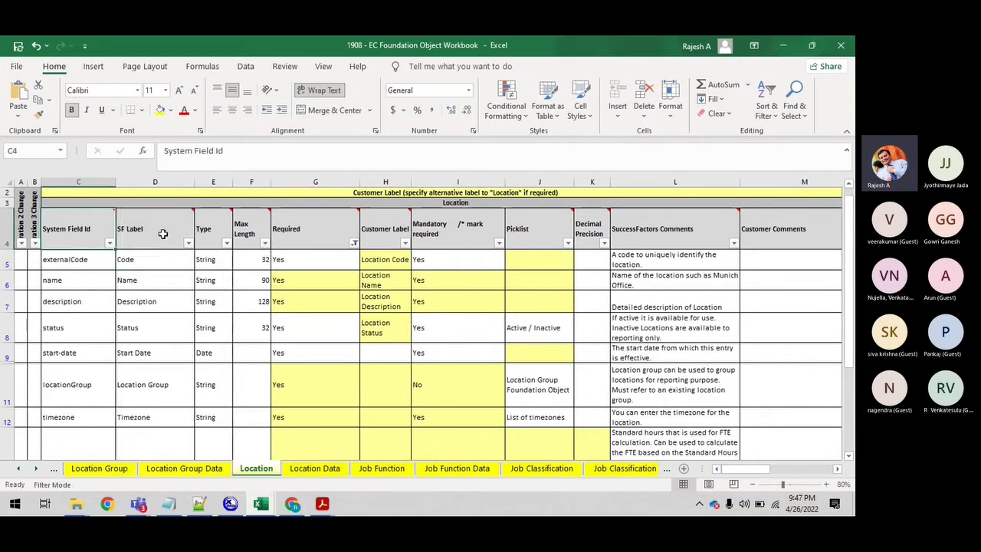
click(160, 232)
click(74, 262)
click(143, 260)
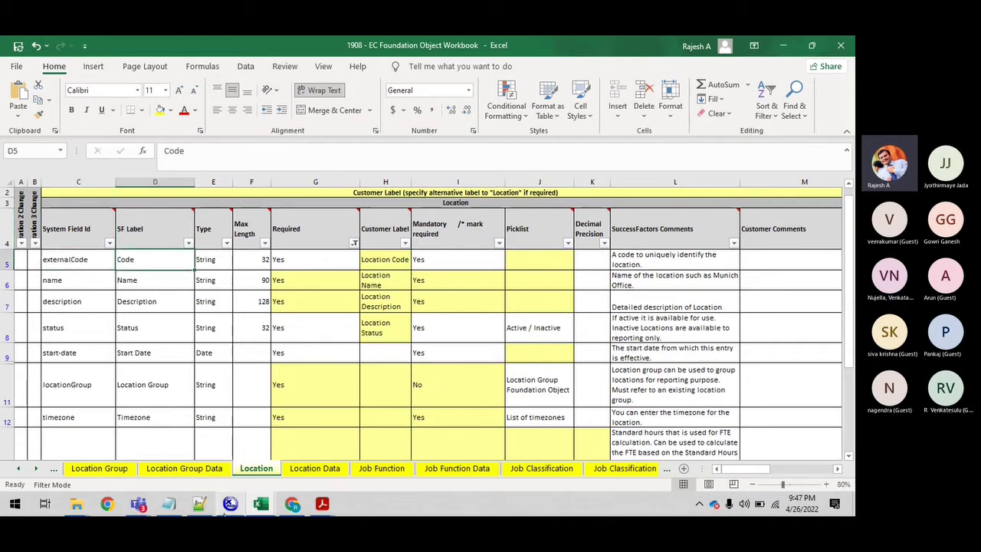
Bring the Teams meeting window forward and minimize it to reveal the workbook
mouse_move(138, 504)
click(229, 436)
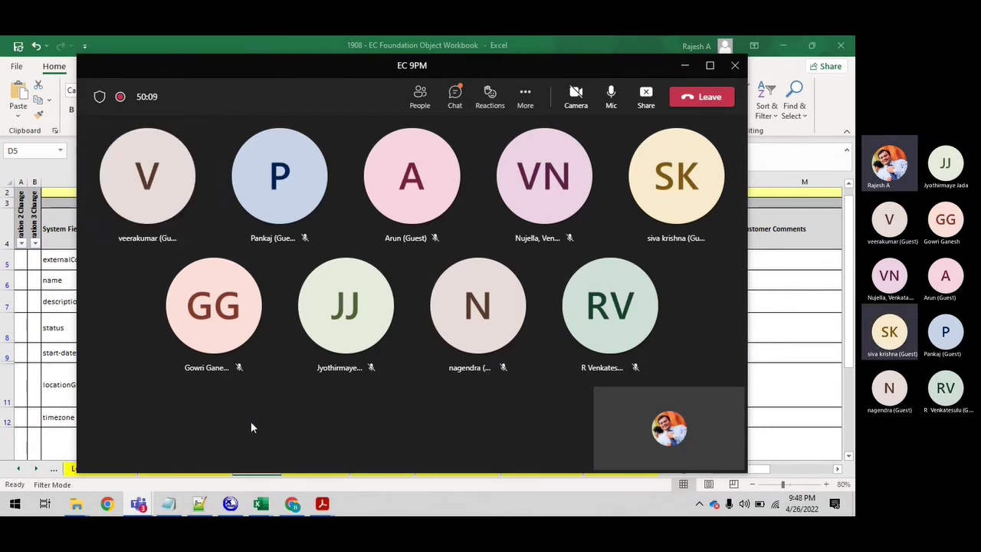
click(685, 67)
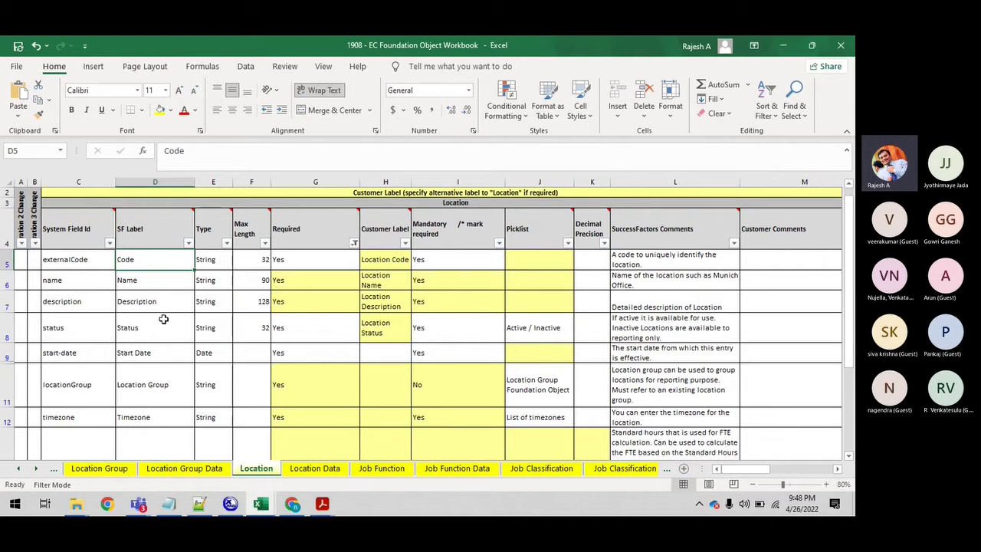
Recheck the header notes against externalCode and its Code label, then return to the XML
click(111, 259)
click(69, 233)
click(135, 241)
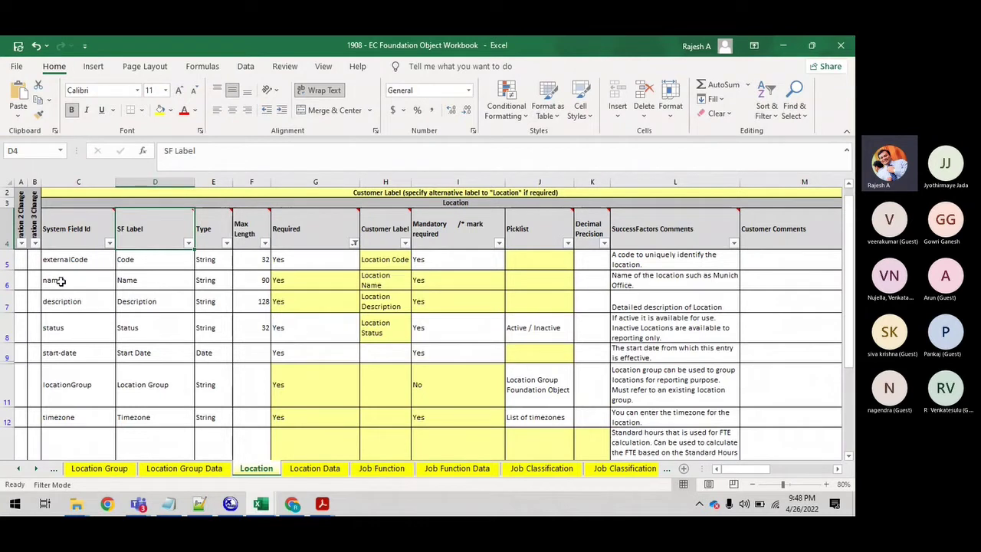
click(150, 260)
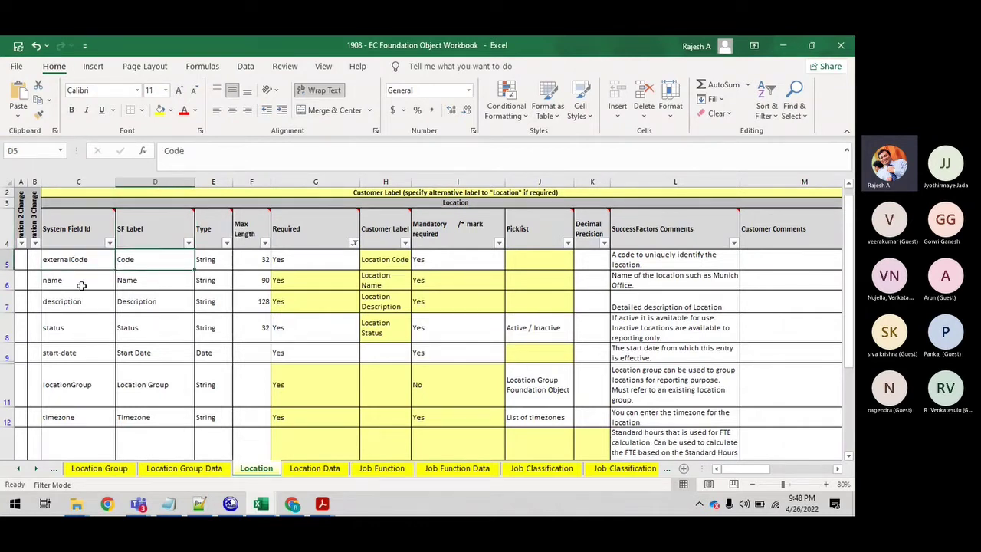
click(74, 260)
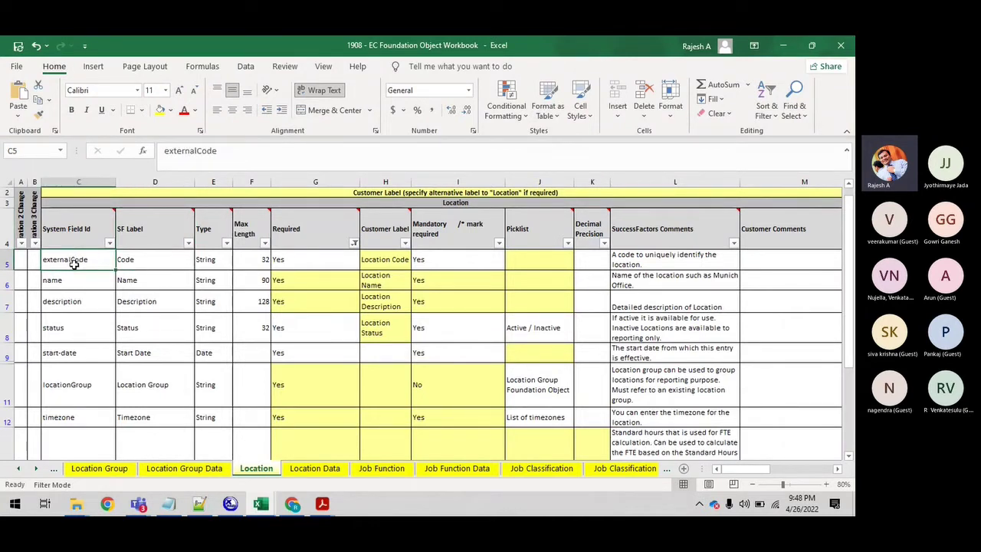
click(153, 261)
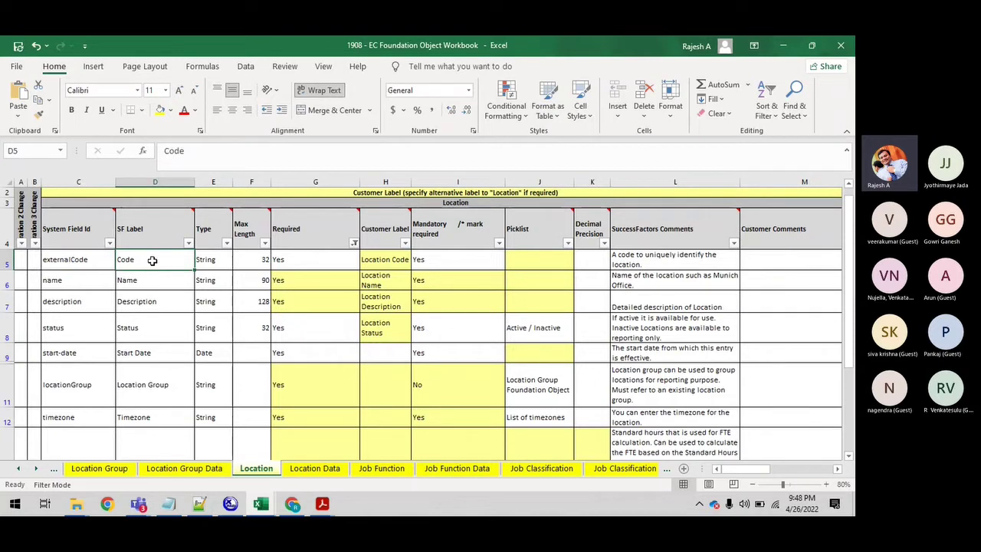
click(201, 503)
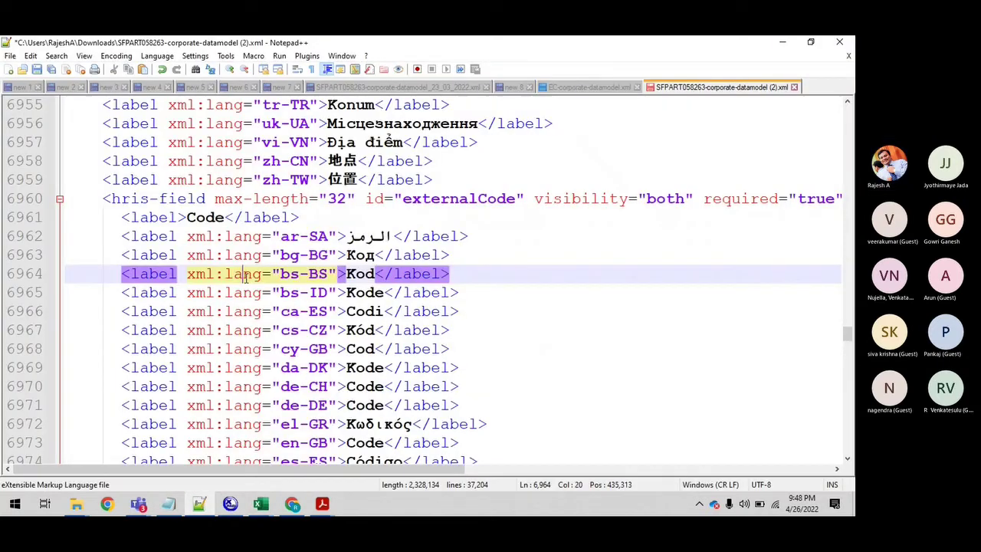
Select the externalCode id attribute and its default Code label in the XML
click(115, 199)
drag(114, 199, 187, 200)
drag(366, 198, 519, 199)
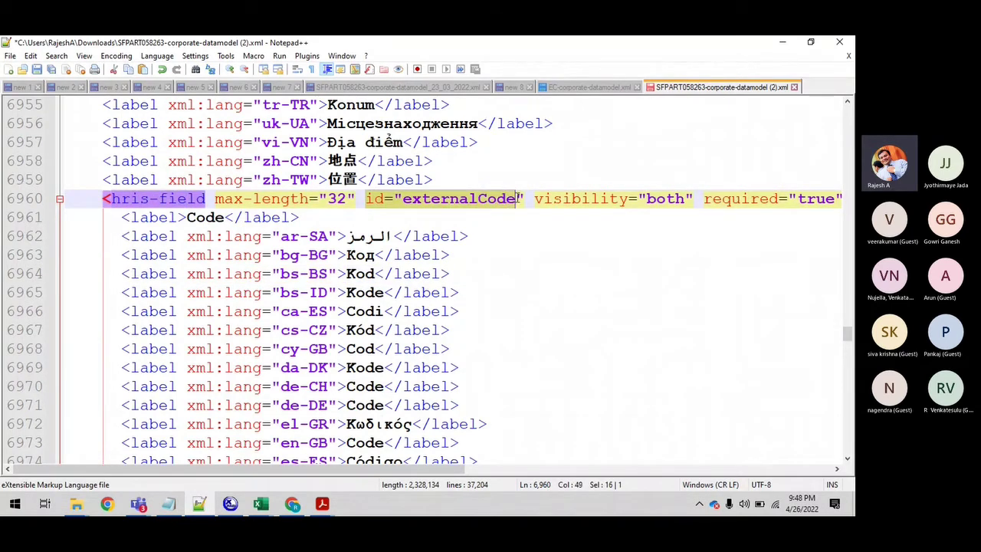
click(489, 223)
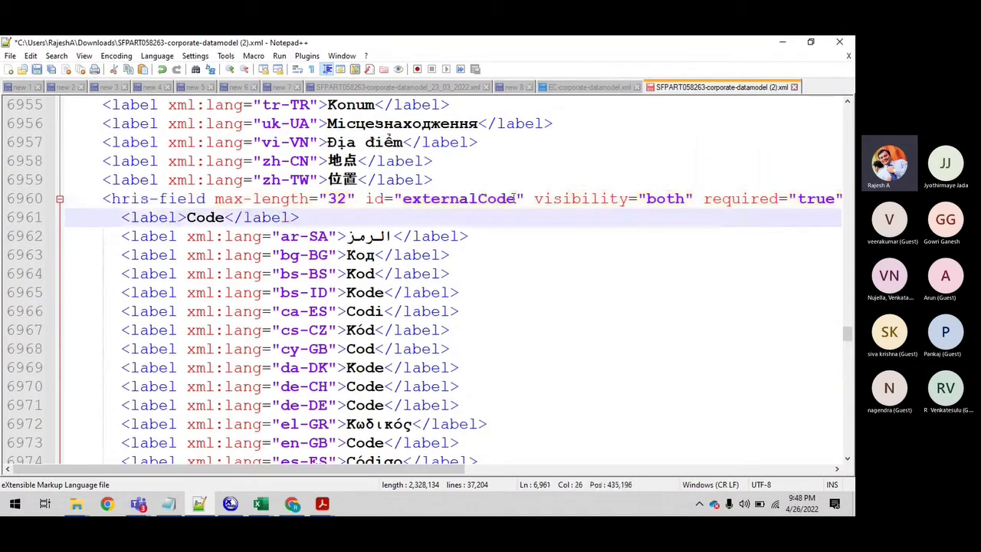
drag(514, 198, 404, 199)
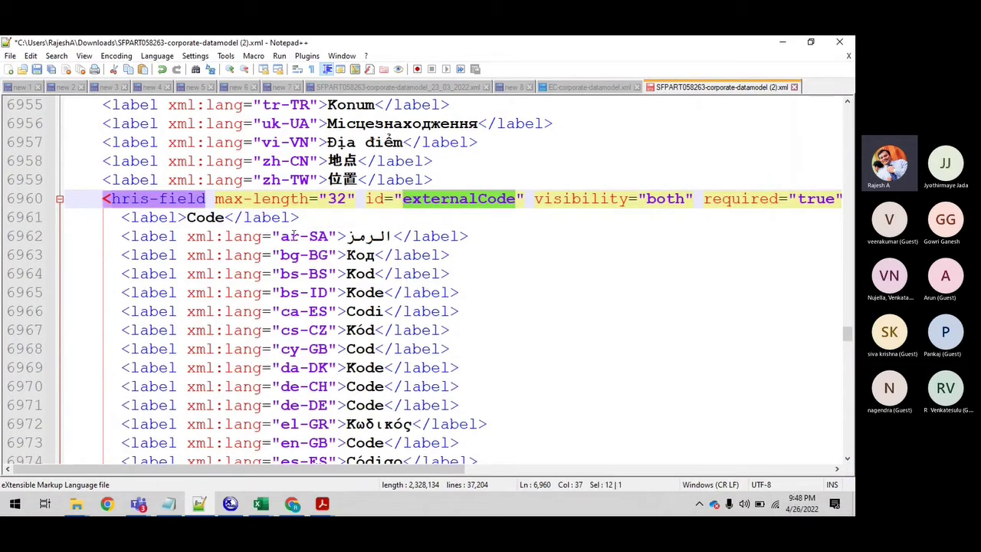
click(244, 255)
drag(230, 225, 187, 217)
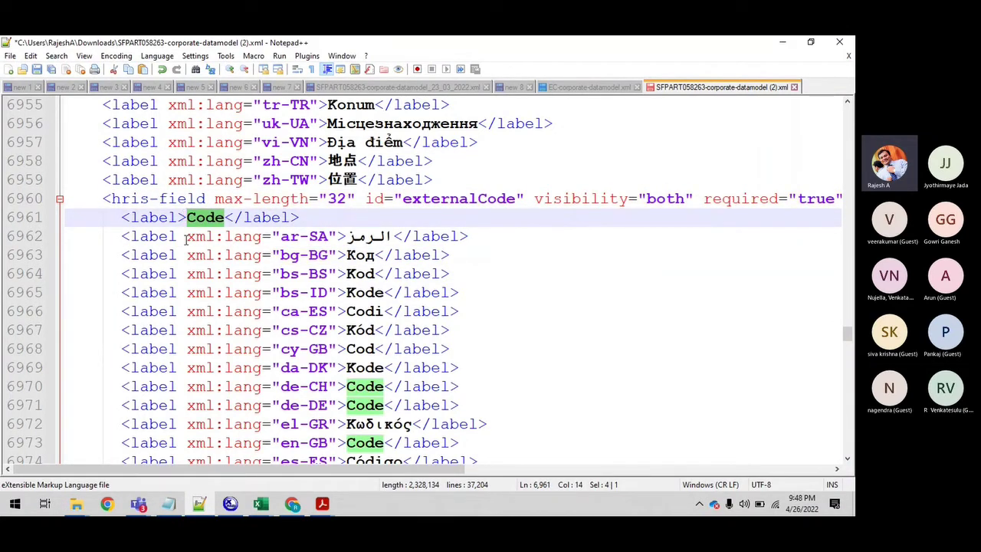
Compare against the Code field (2500-0001) on the SuccessFactors Amsterdam location record
click(292, 503)
click(427, 266)
drag(479, 218, 498, 232)
click(381, 276)
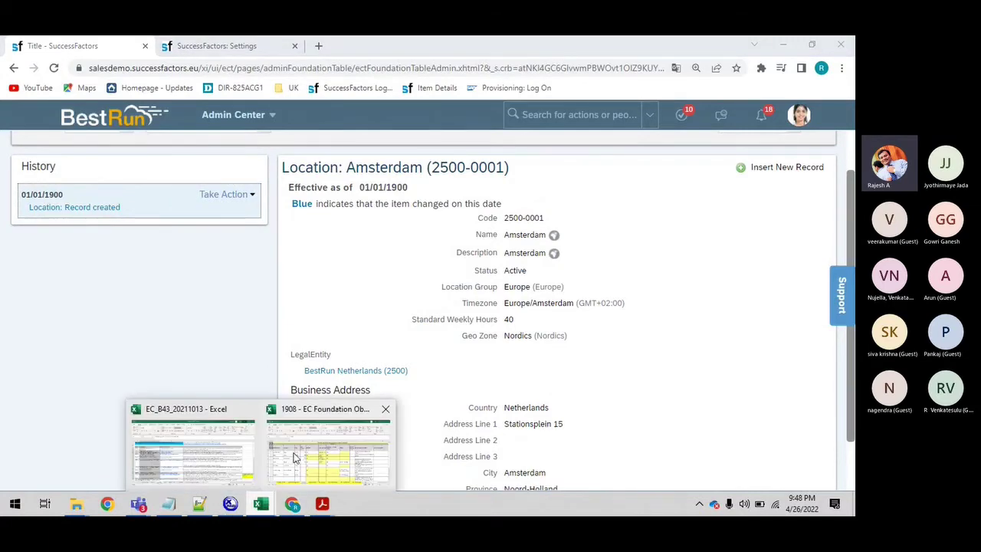
In the Foundation Object workbook, review the H5 Location Code label and the externalCode comment in L5
click(330, 391)
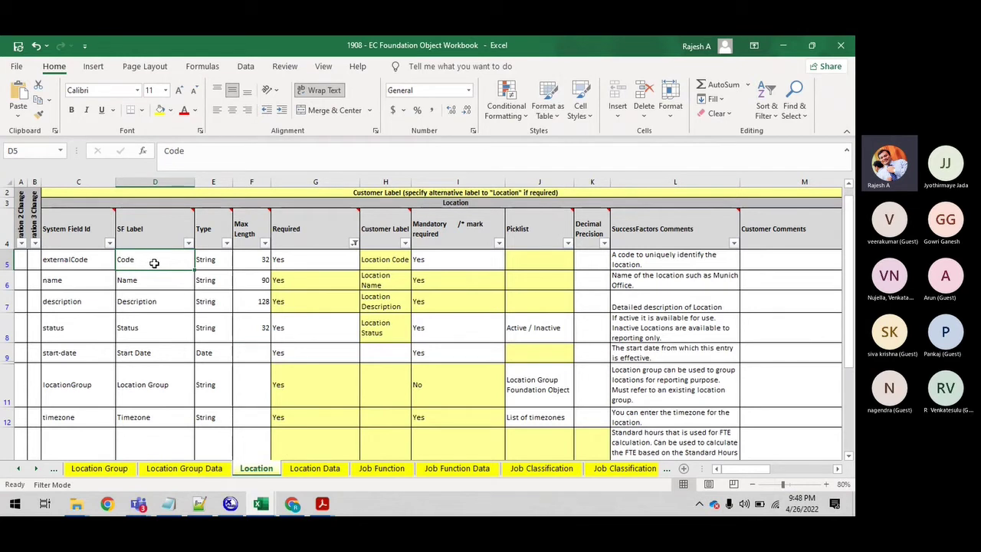
double_click(387, 261)
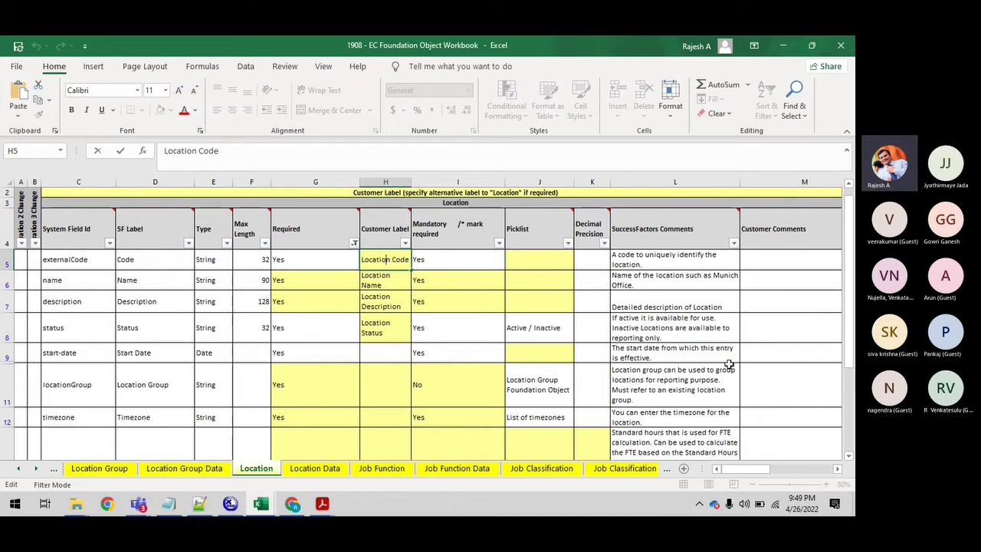
click(157, 263)
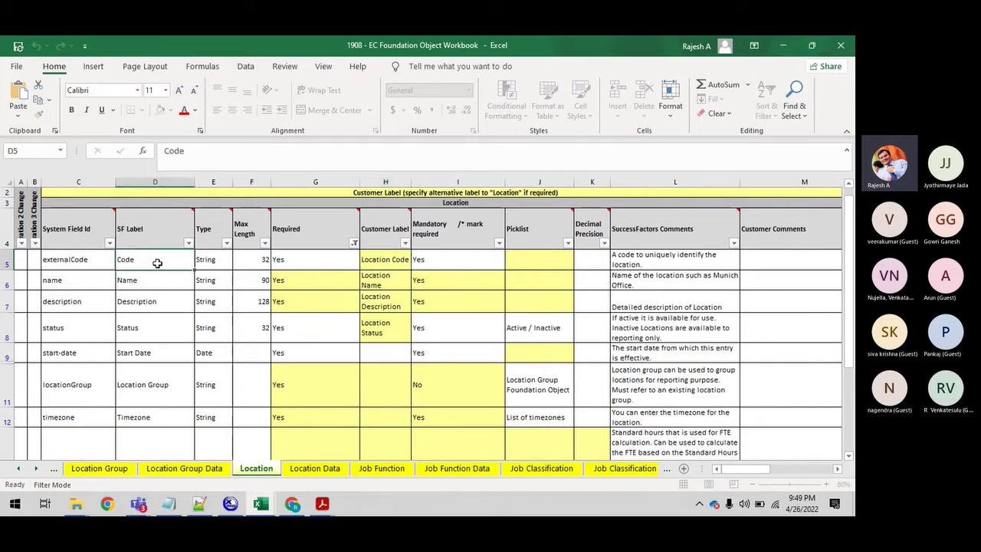
click(659, 266)
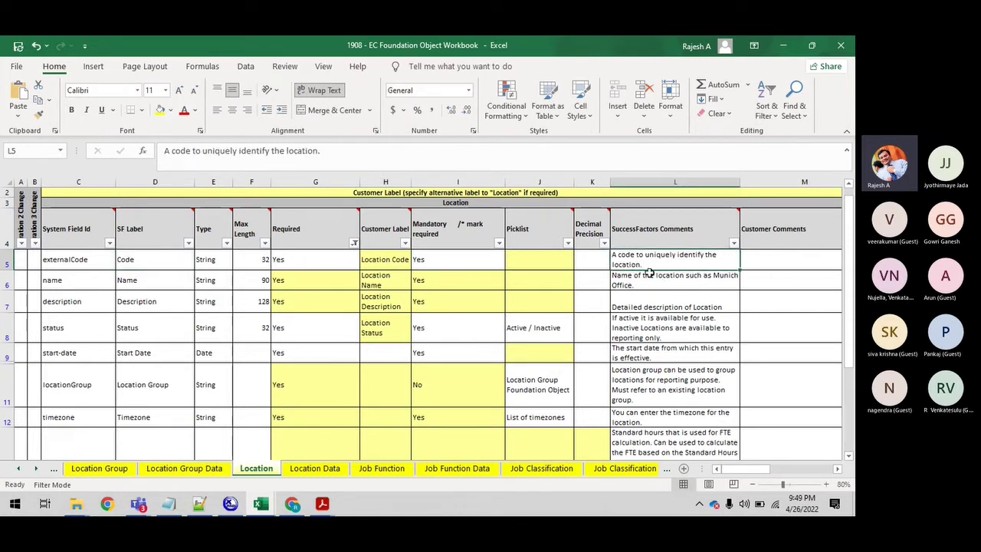
double_click(655, 265)
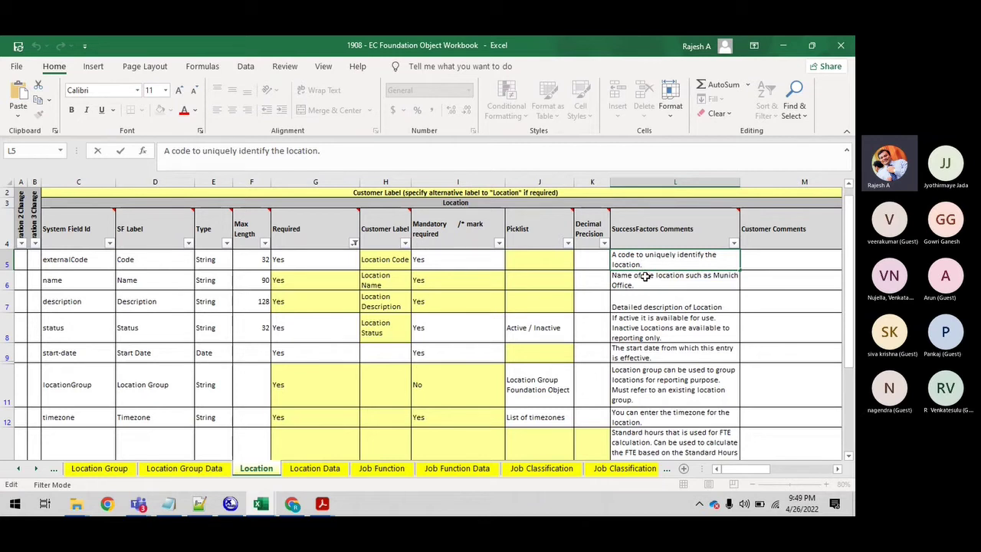
drag(643, 264, 614, 255)
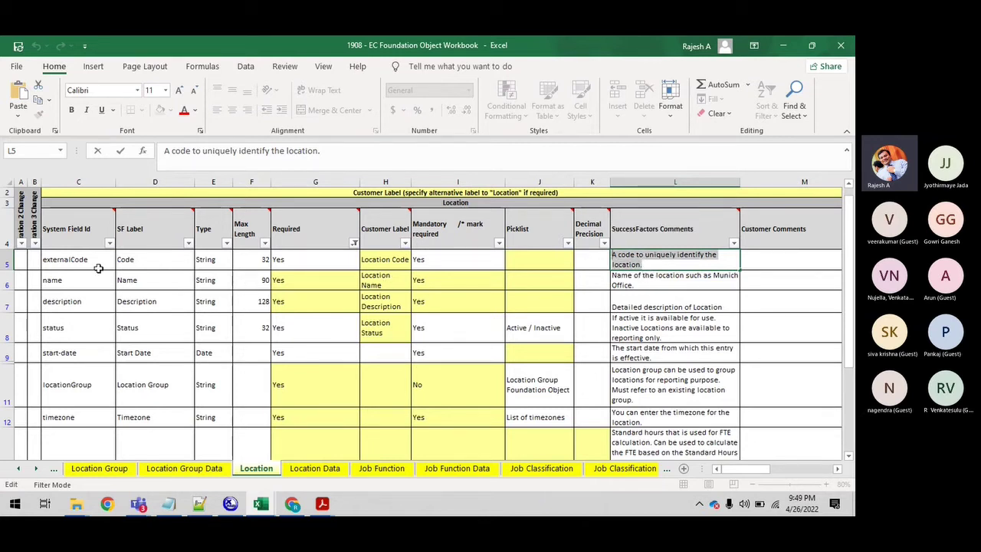
Copy the 'Location Code' customer label text from H5
click(376, 261)
double_click(383, 261)
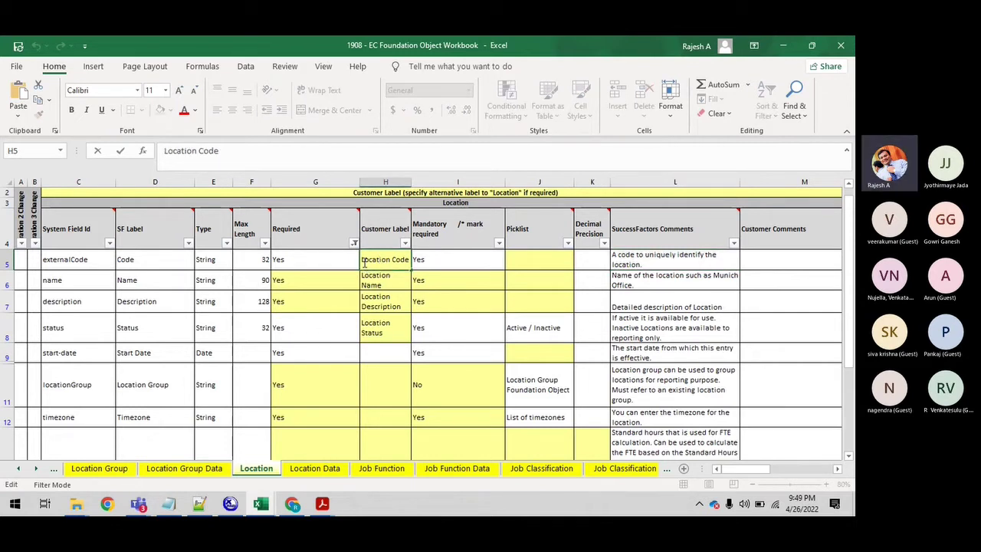
drag(363, 261, 410, 265)
key(ctrl+c)
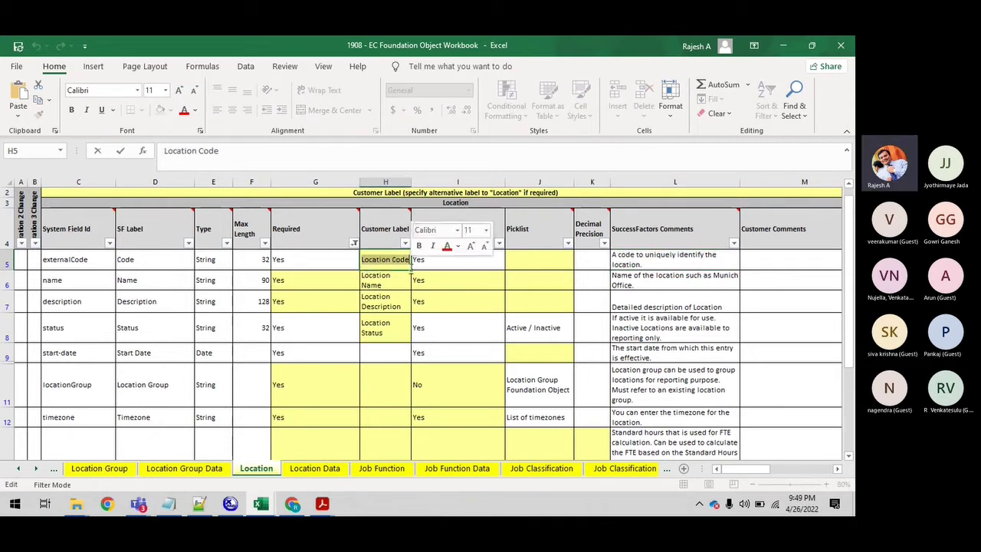
click(202, 505)
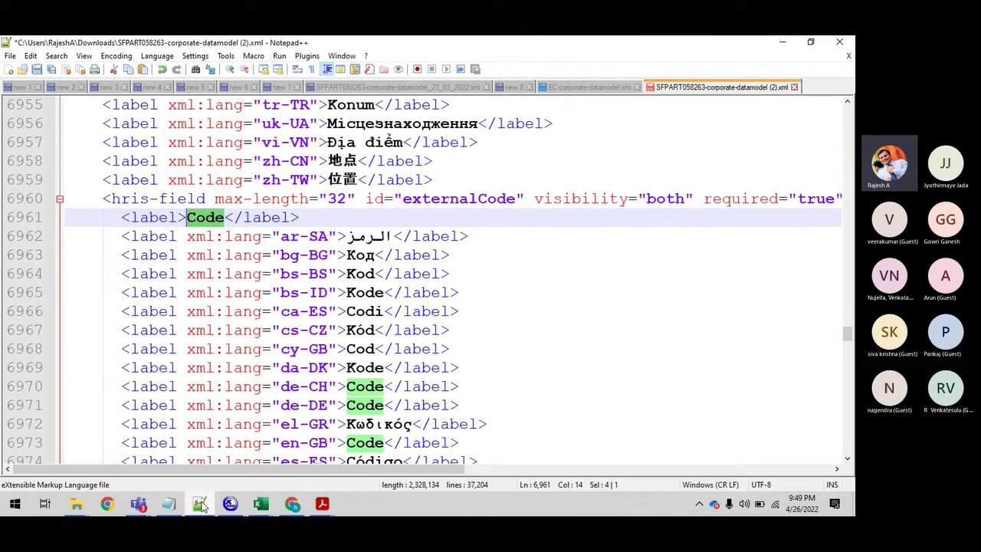
Replace externalCode's default label 'Code' with 'Location Code'
click(414, 274)
click(481, 198)
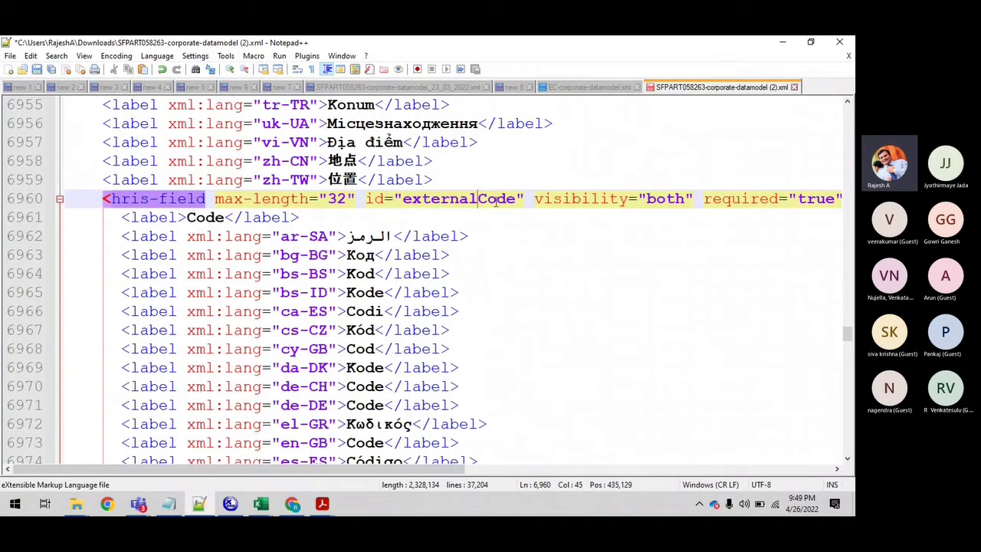
drag(226, 219, 189, 220)
key(ctrl+v)
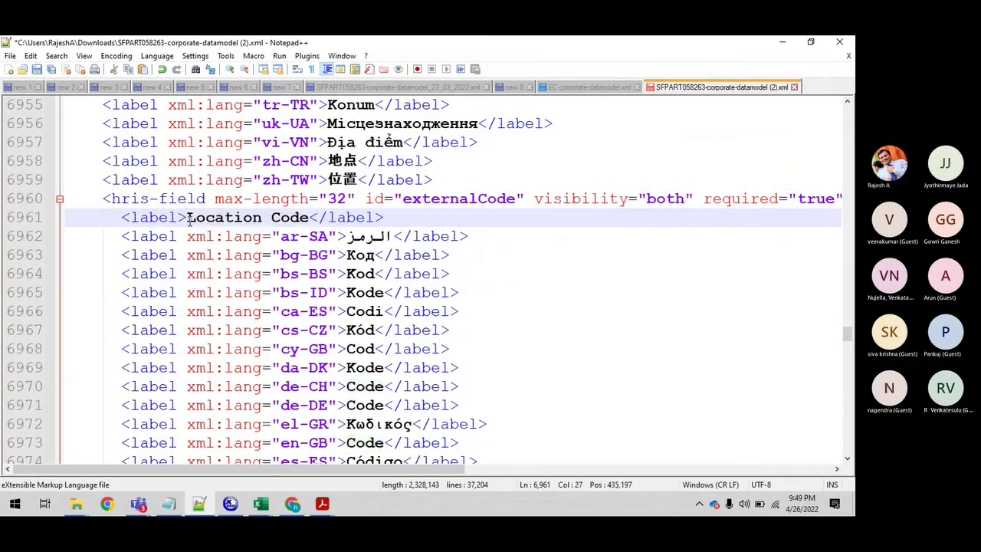
click(451, 274)
click(281, 219)
double_click(283, 220)
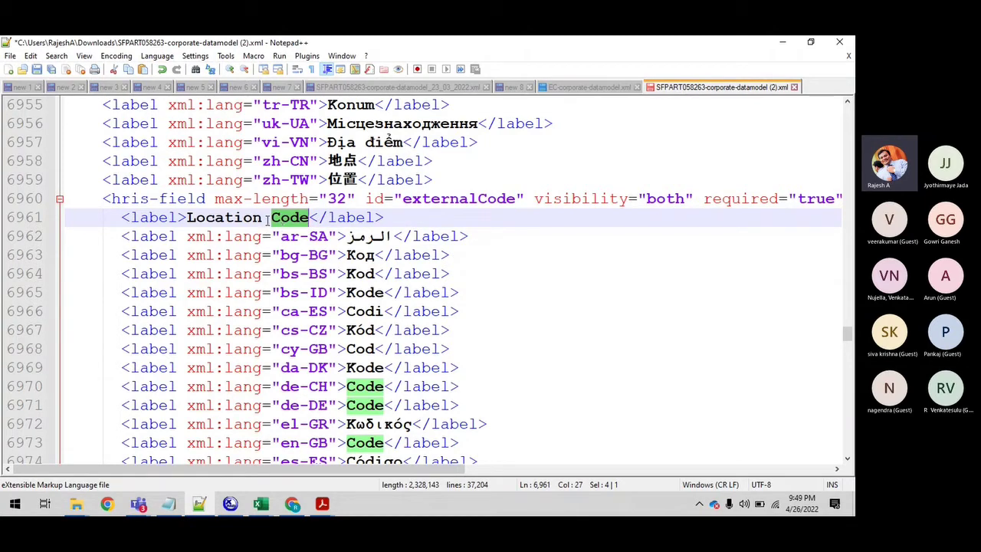
Change the en-GB label from Code to 'Location Code'
scroll(325, 366, down, 2)
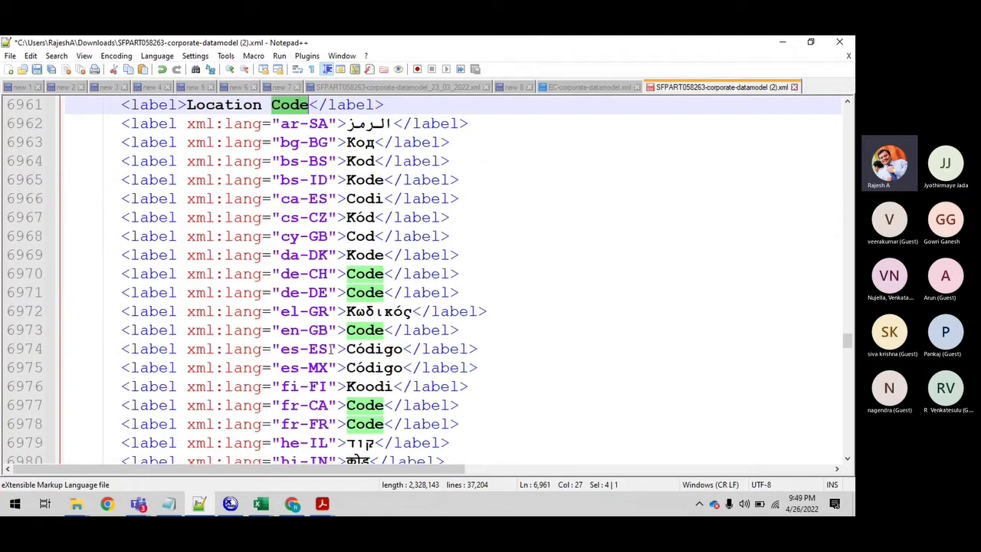
scroll(331, 348, down, 1)
click(367, 274)
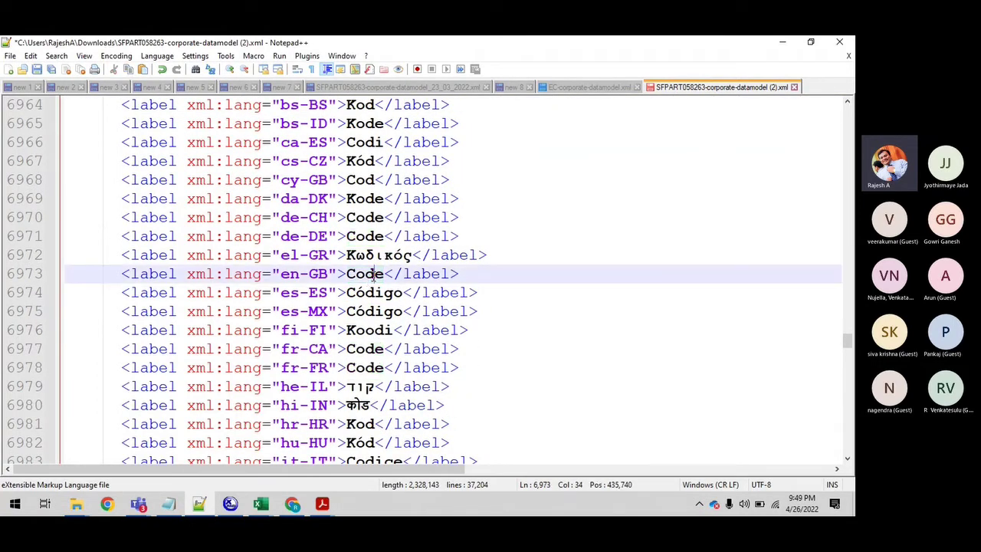
drag(386, 274, 360, 274)
double_click(360, 273)
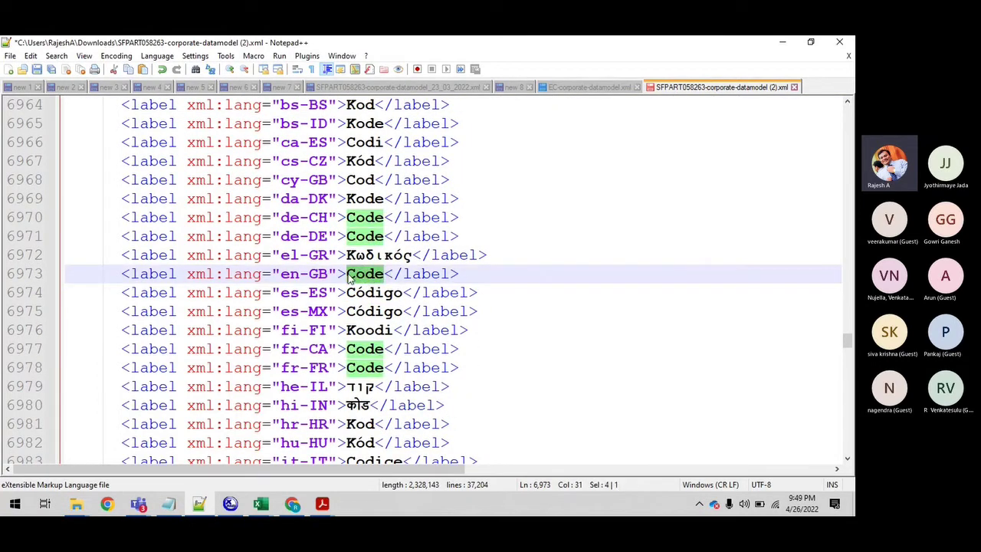
key(ctrl+v)
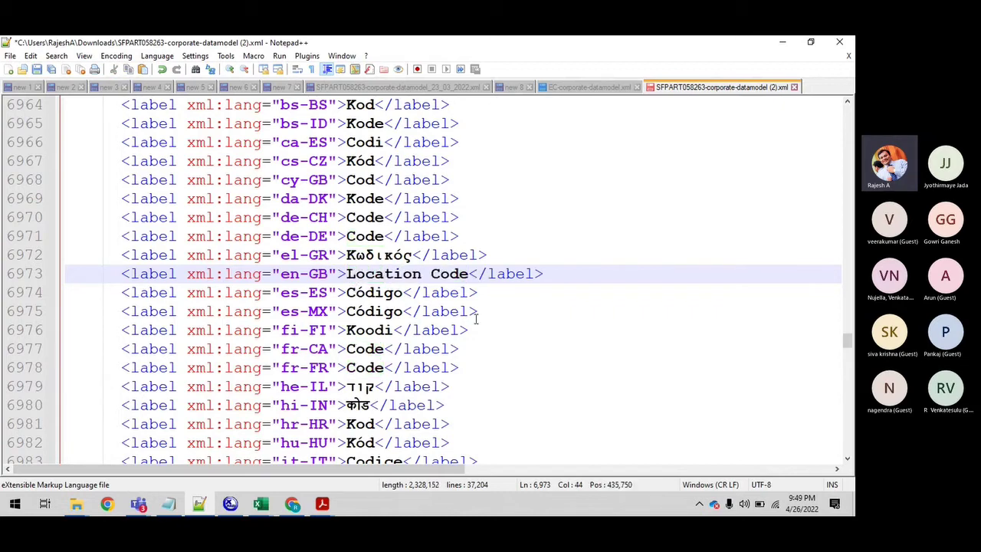
click(516, 328)
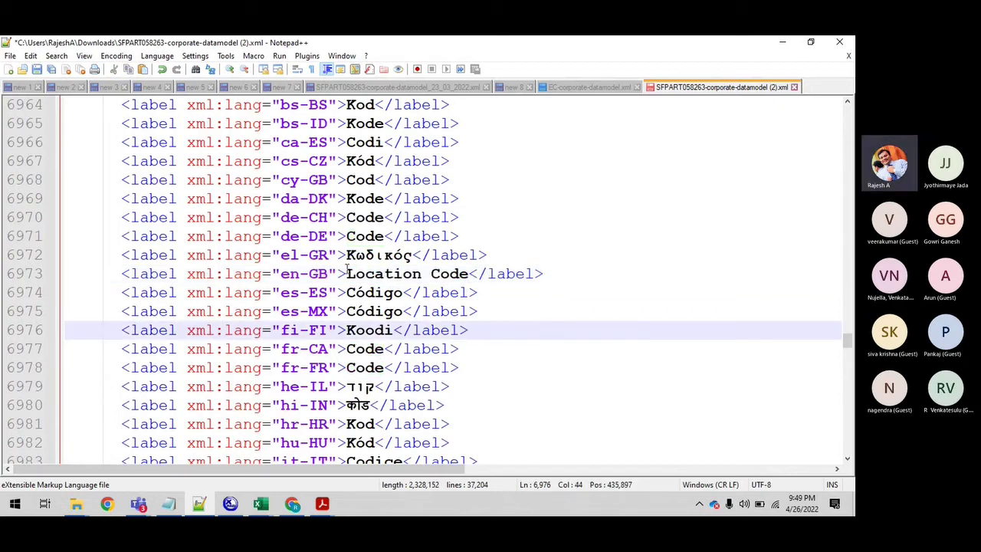
scroll(347, 268, up, 1)
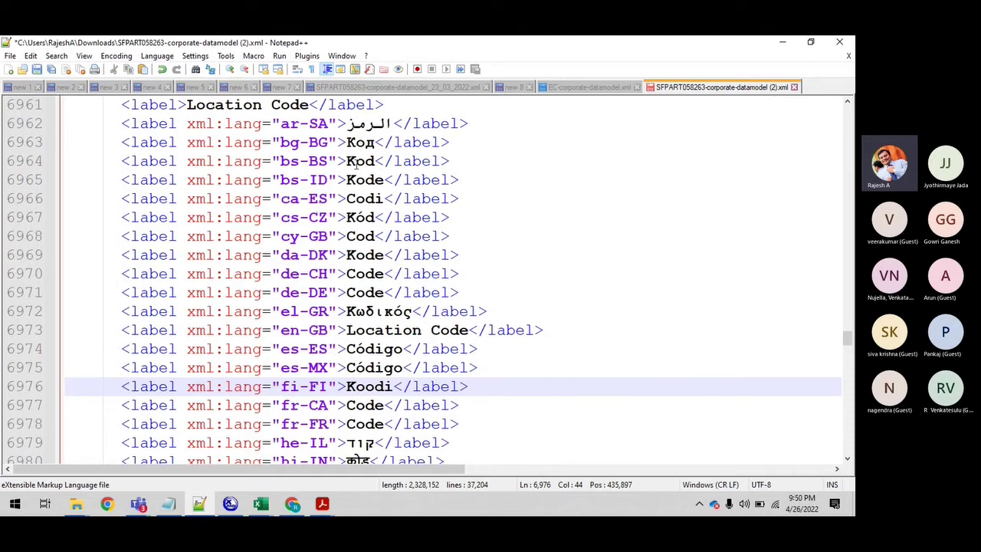
scroll(357, 164, up, 1)
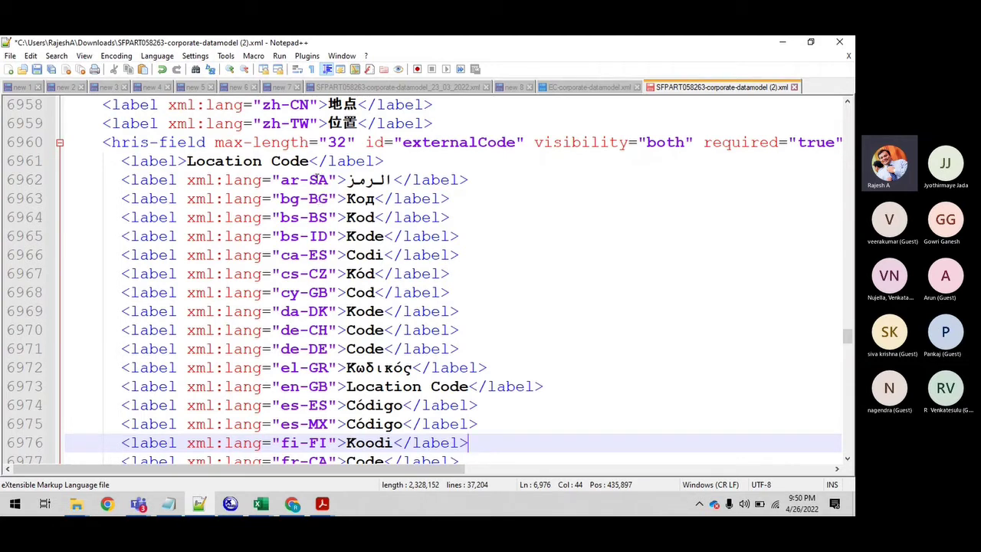
Clear the Arabic text from the ar-SA label
drag(313, 160, 187, 160)
key(ctrl+c)
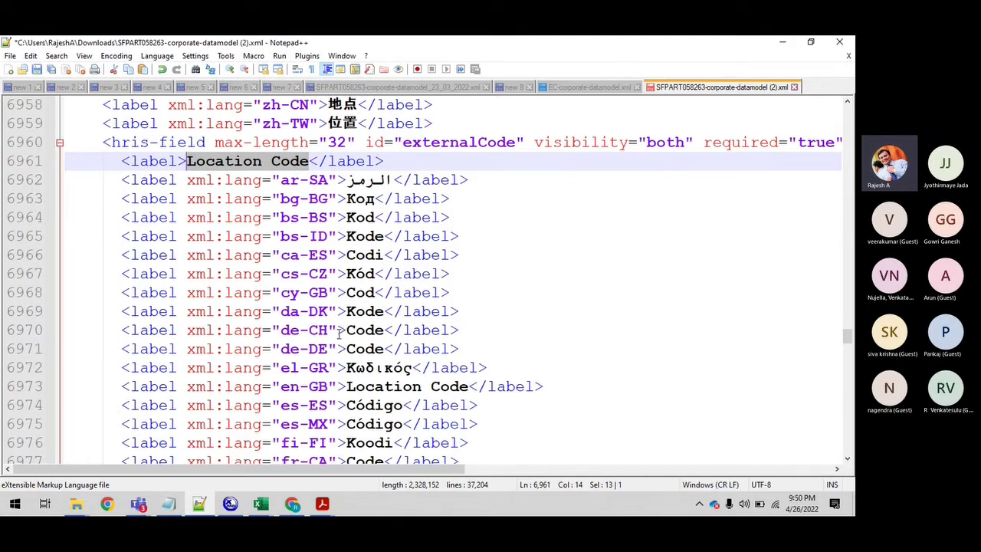
scroll(342, 331, down, 1)
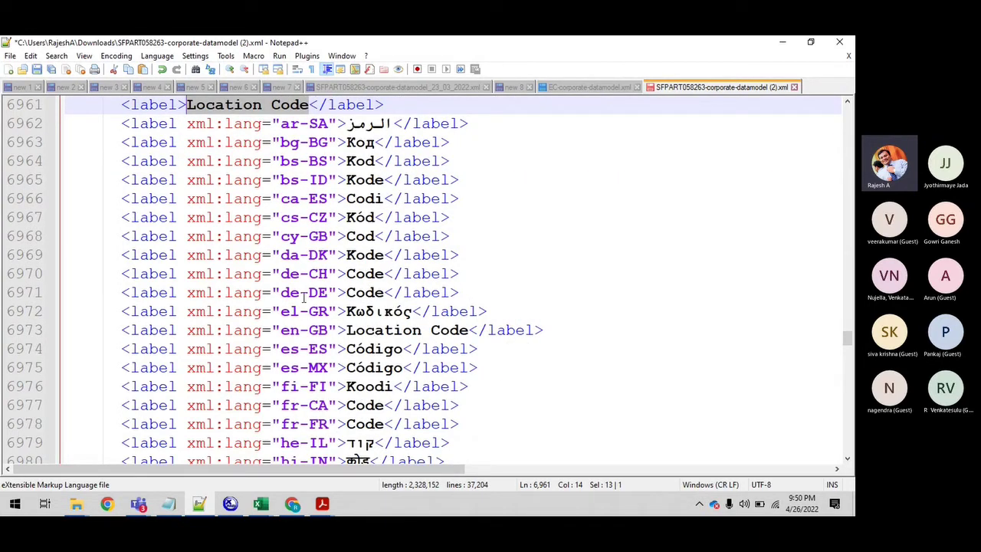
scroll(375, 334, up, 1)
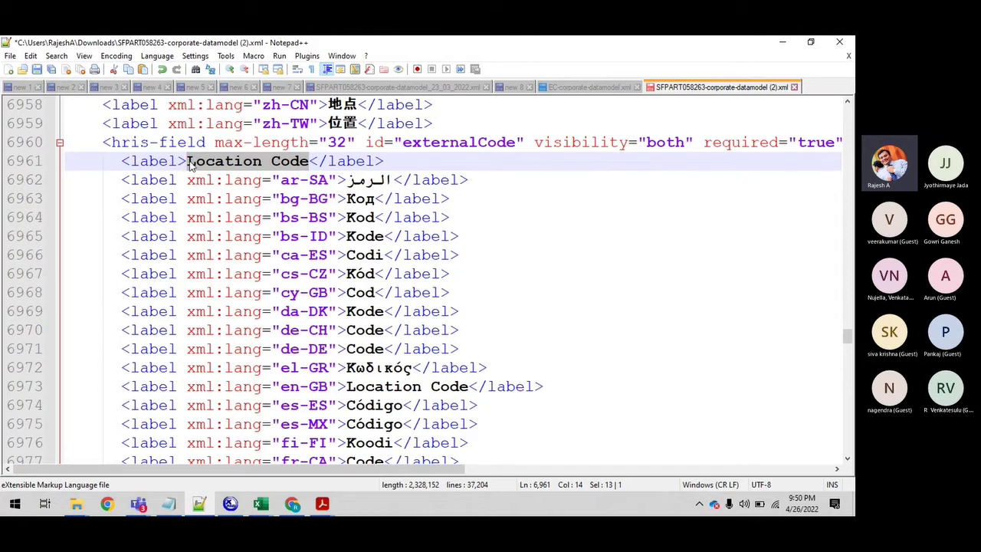
scroll(340, 331, down, 1)
scroll(341, 331, down, 2)
scroll(341, 334, up, 4)
drag(390, 236, 346, 237)
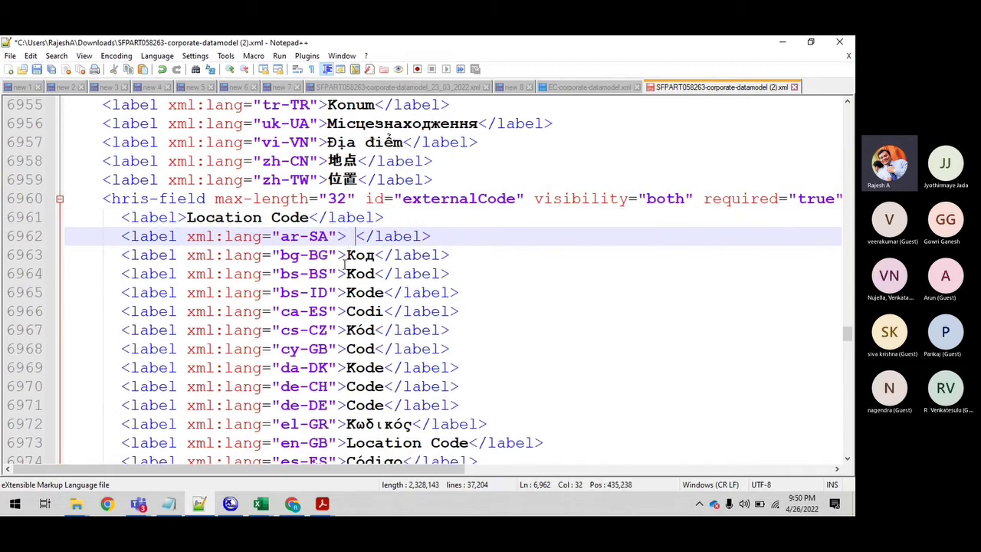
click(292, 503)
Translate 'Location Code' into Arabic with Google's english to arabic translator and copy the result
click(319, 46)
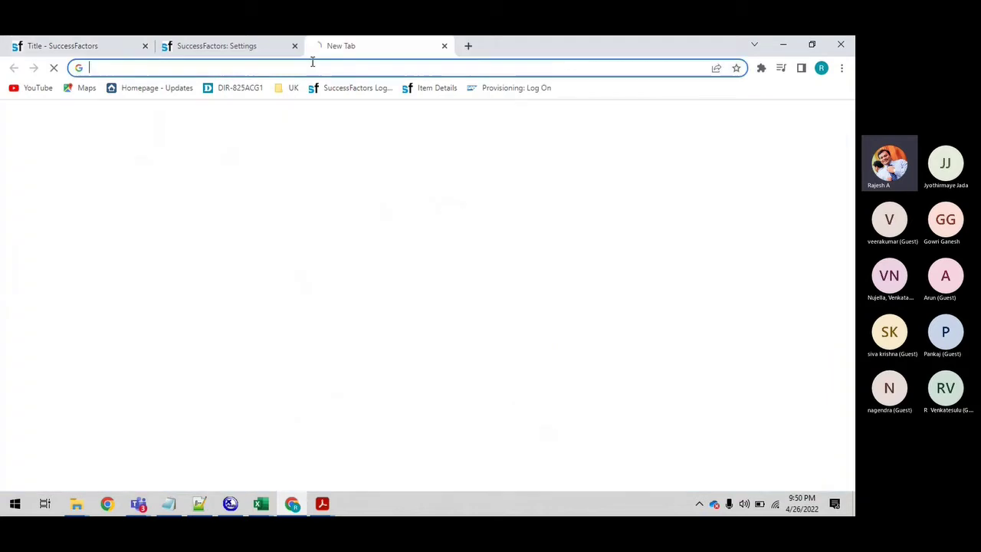
click(310, 70)
text(engl)
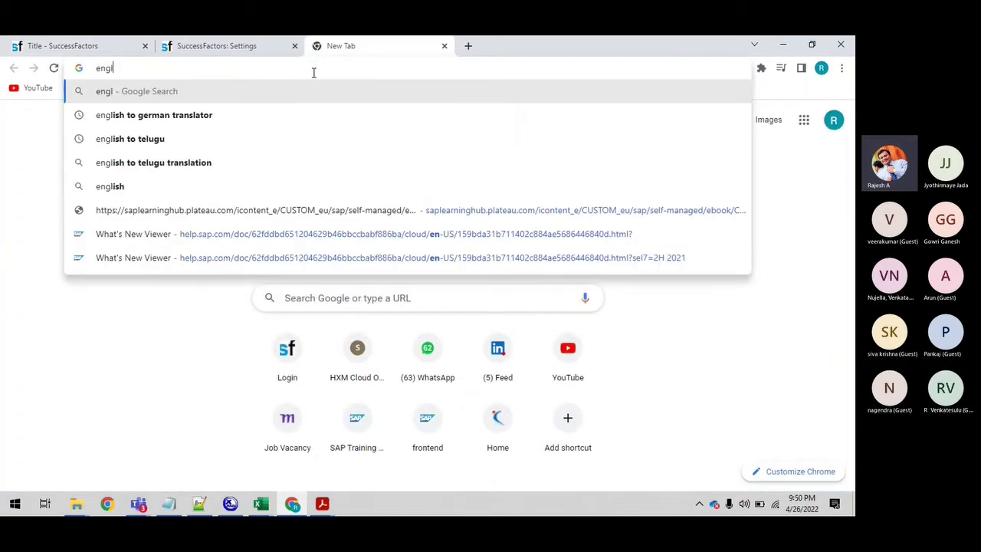
text(ish to)
text(bic)
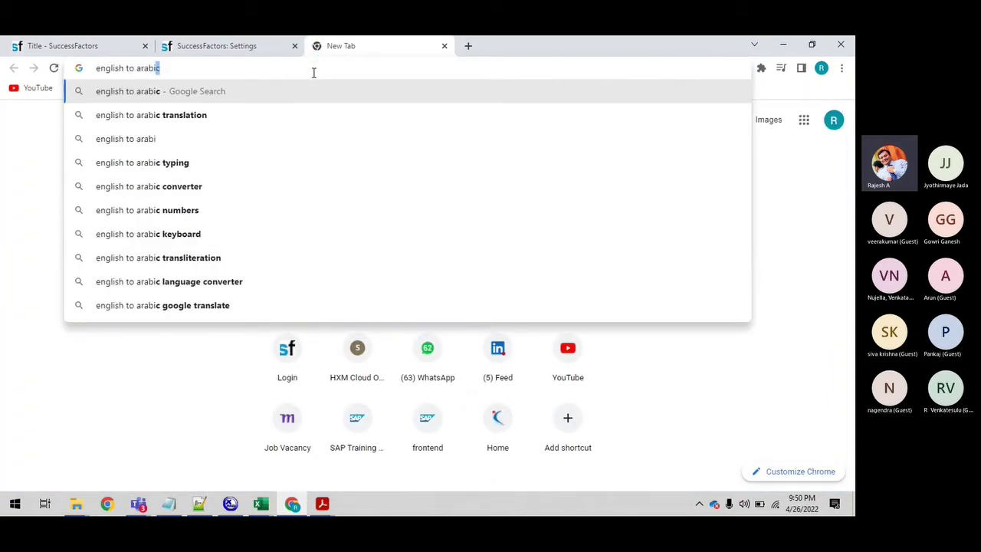
key(Down)
key(Return)
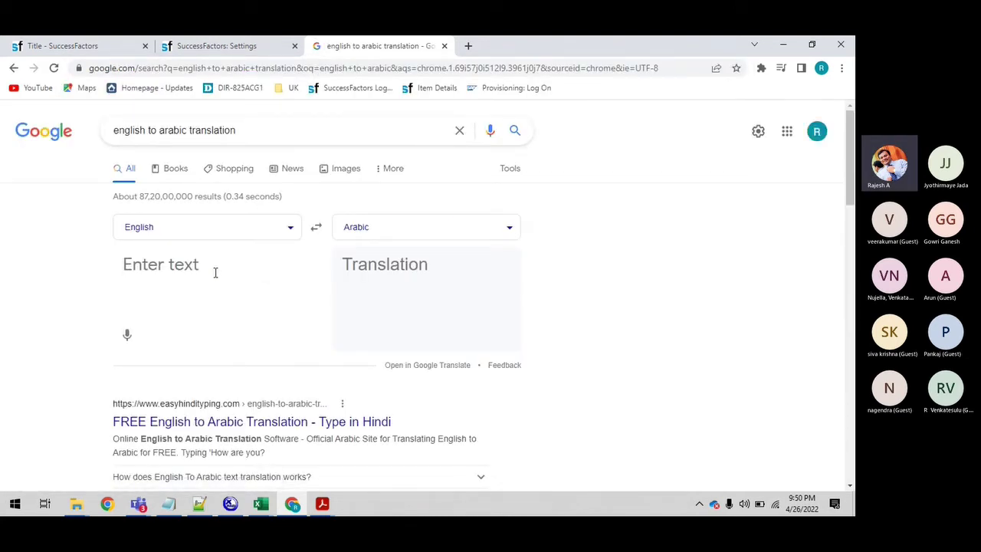
key(ctrl+v)
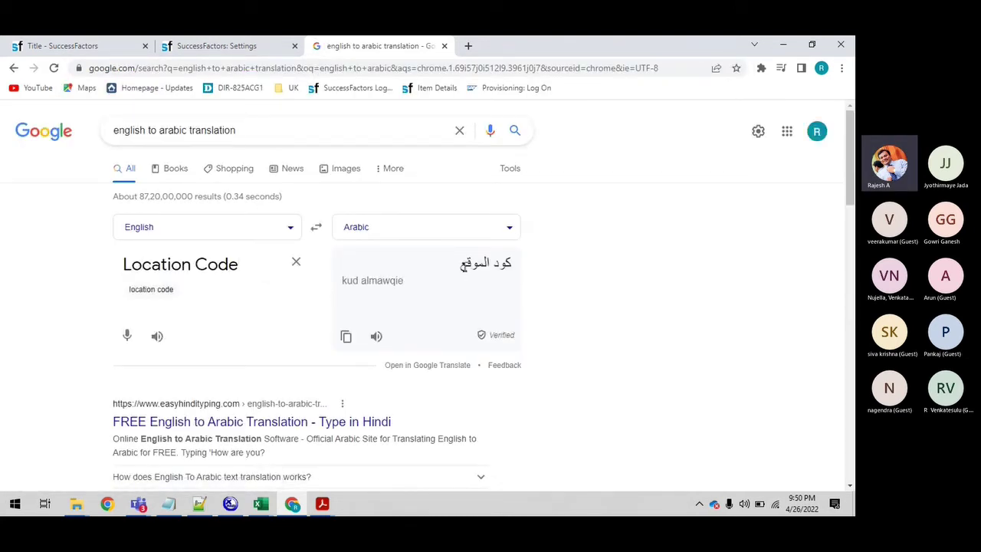
drag(460, 263, 518, 261)
key(ctrl+c)
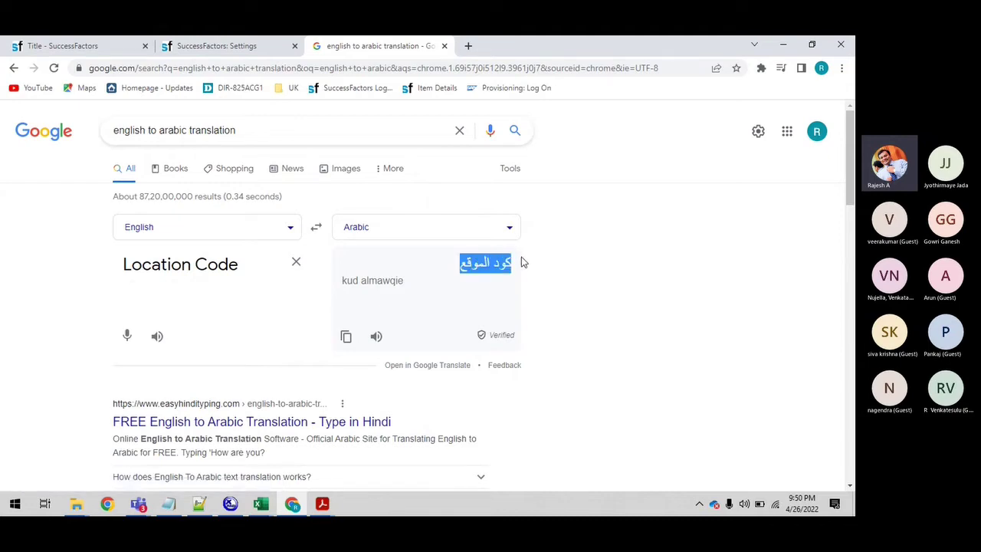
Paste the Arabic كود الموقع into the ar-SA label, removing the leftover space
click(196, 504)
key(BackSpace)
key(ctrl+v)
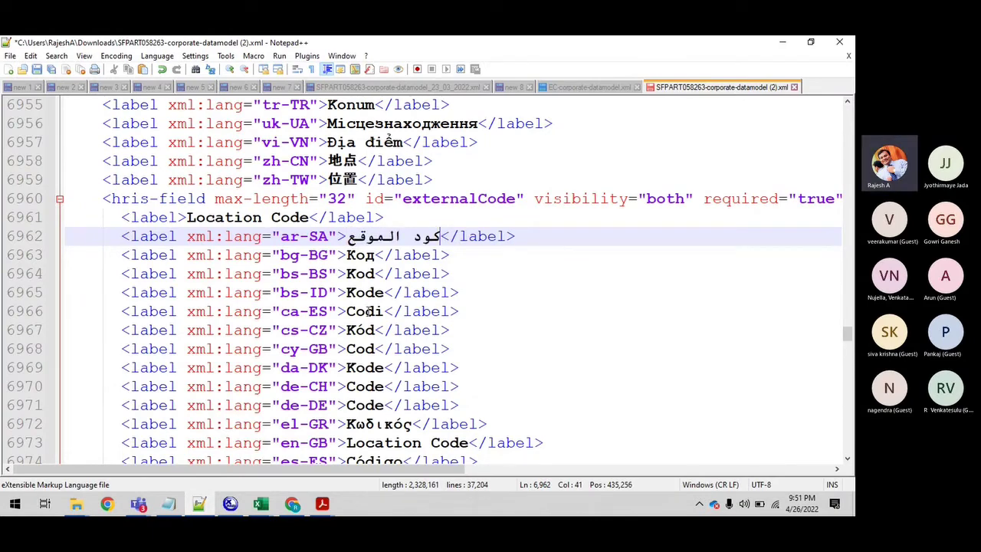
Locate externalCode's de-DE label, which still reads Code
scroll(370, 311, down, 1)
scroll(338, 346, down, 1)
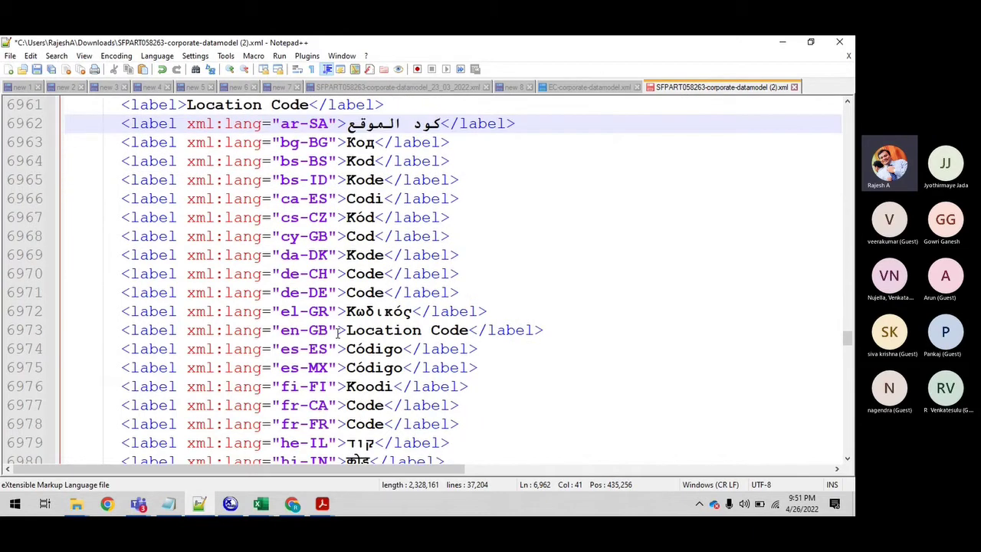
double_click(318, 292)
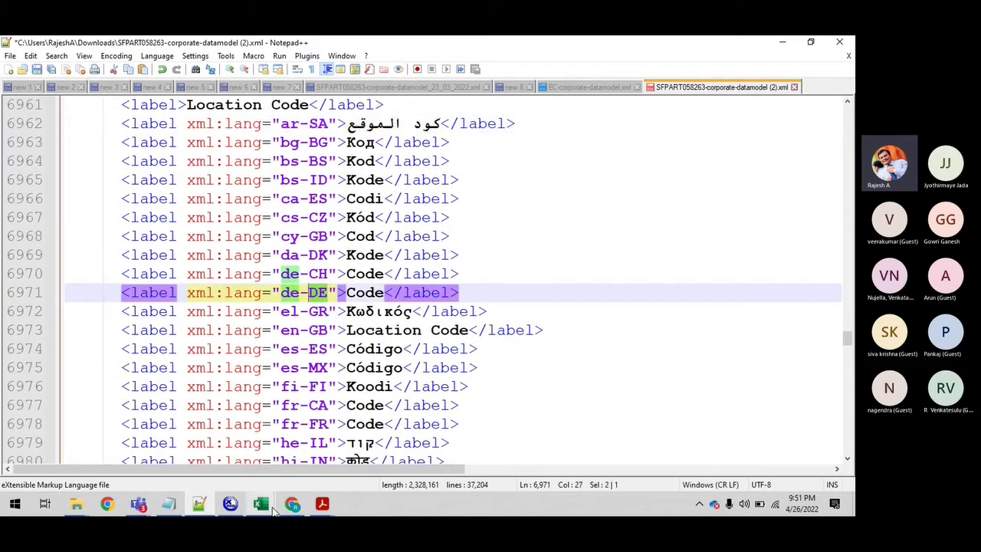
mouse_move(270, 499)
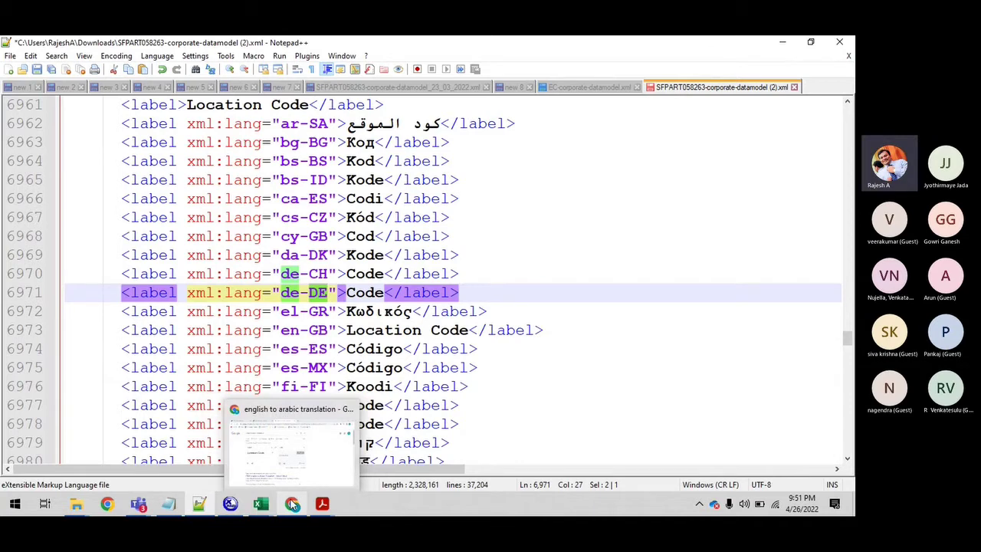
click(601, 331)
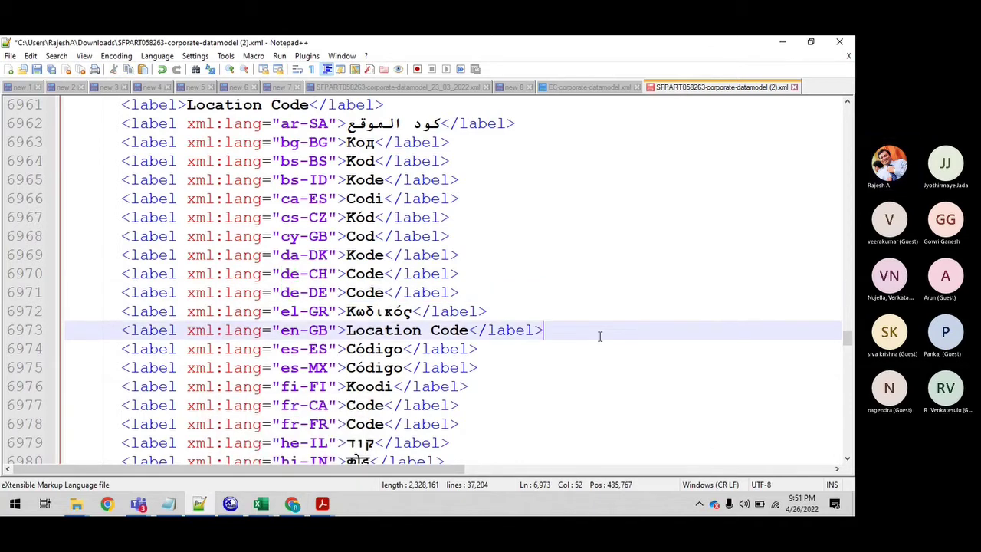
double_click(328, 292)
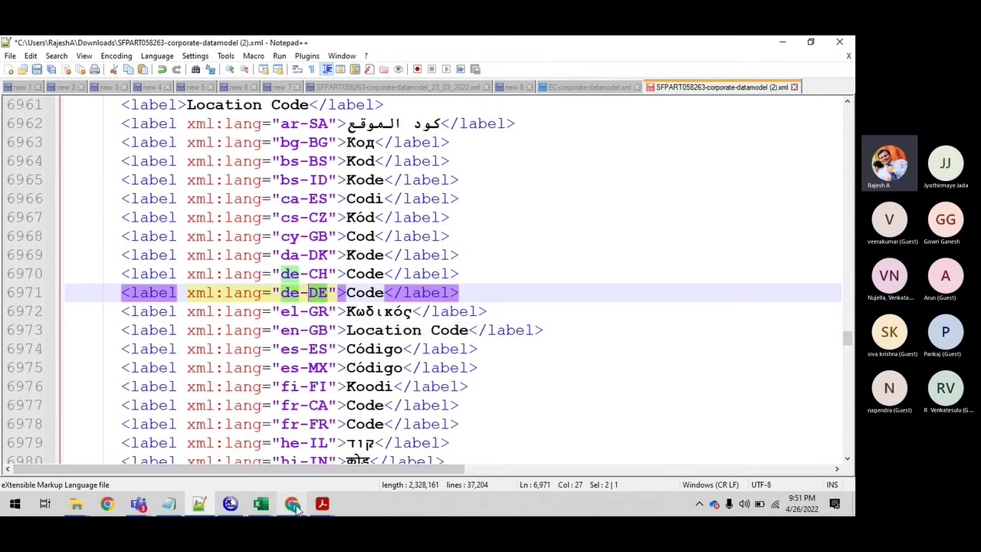
click(293, 505)
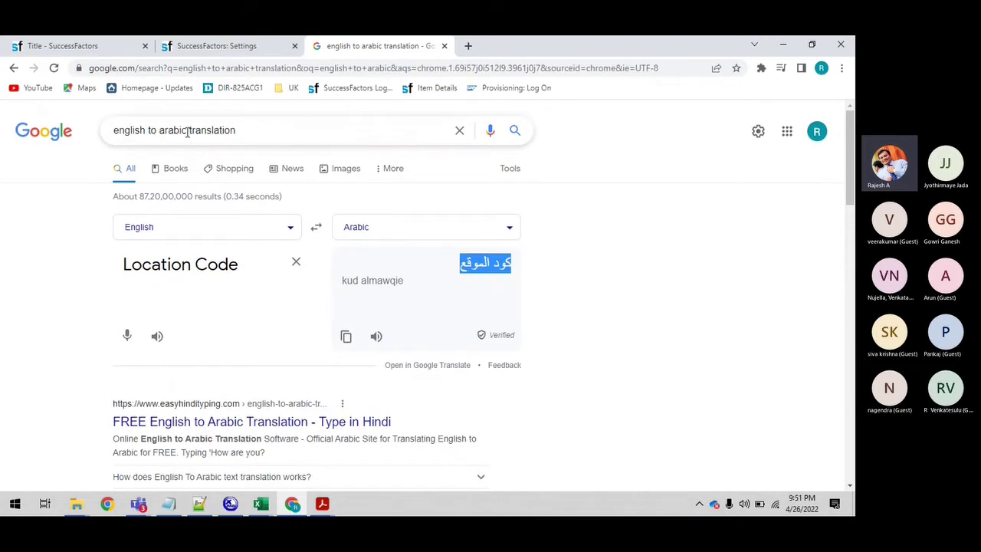
Switch the Google translator to German, translate 'location code' and copy Standortcode
double_click(187, 132)
text(de)
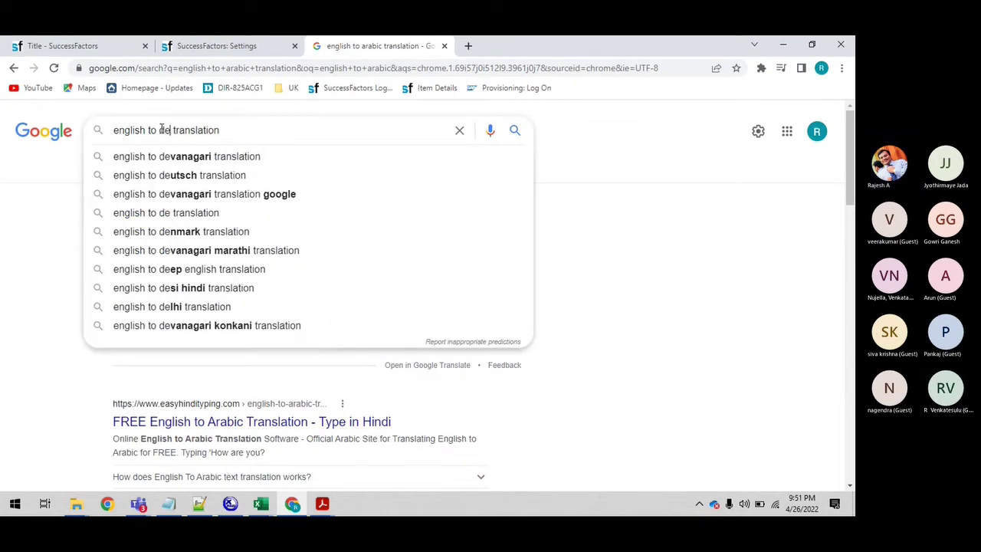
text(ut)
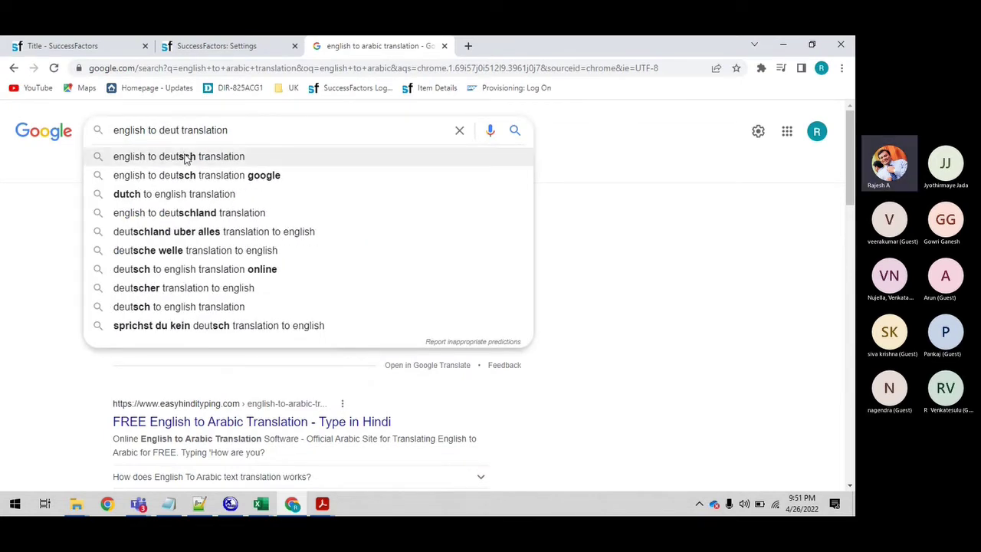
click(187, 157)
click(192, 266)
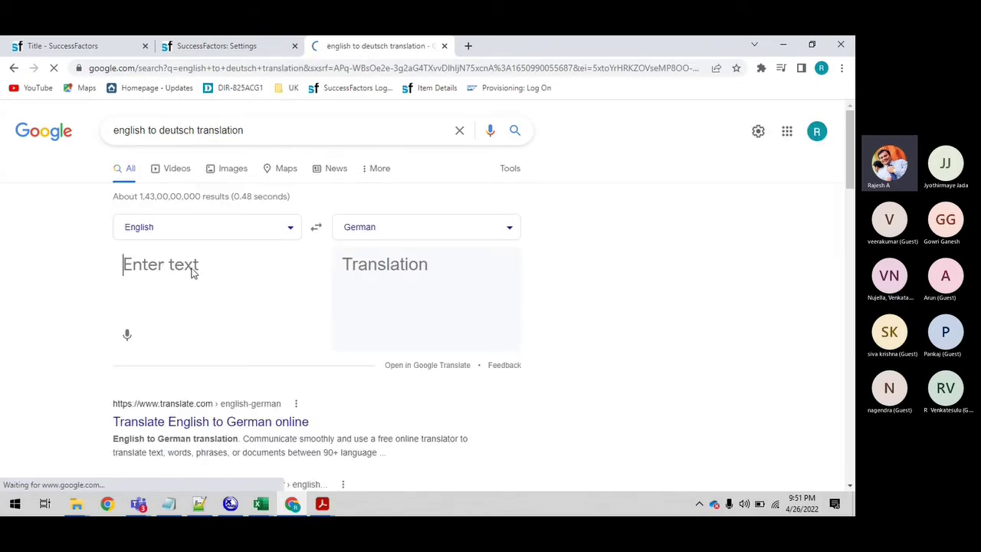
key(ctrl+v)
drag(214, 266, 304, 276)
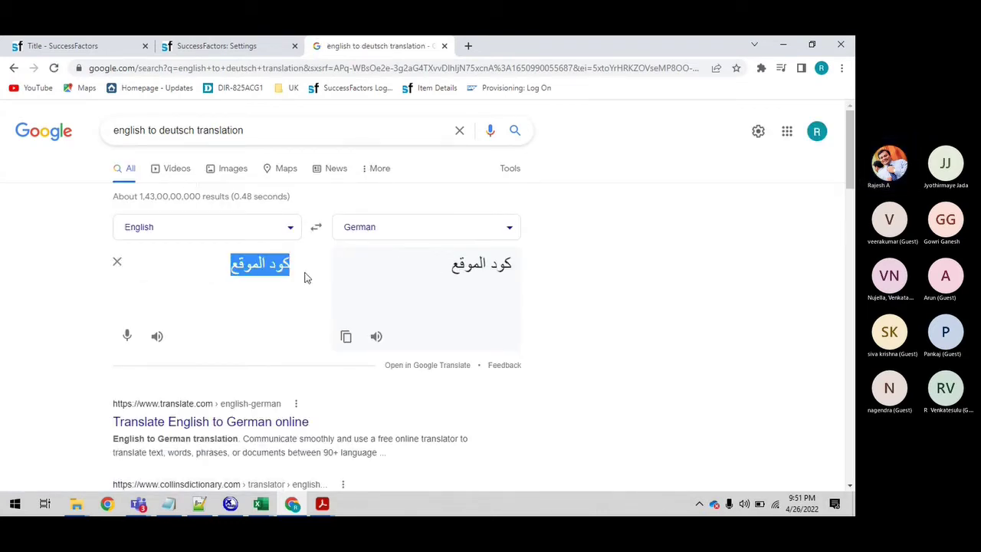
key(BackSpace)
text(location code)
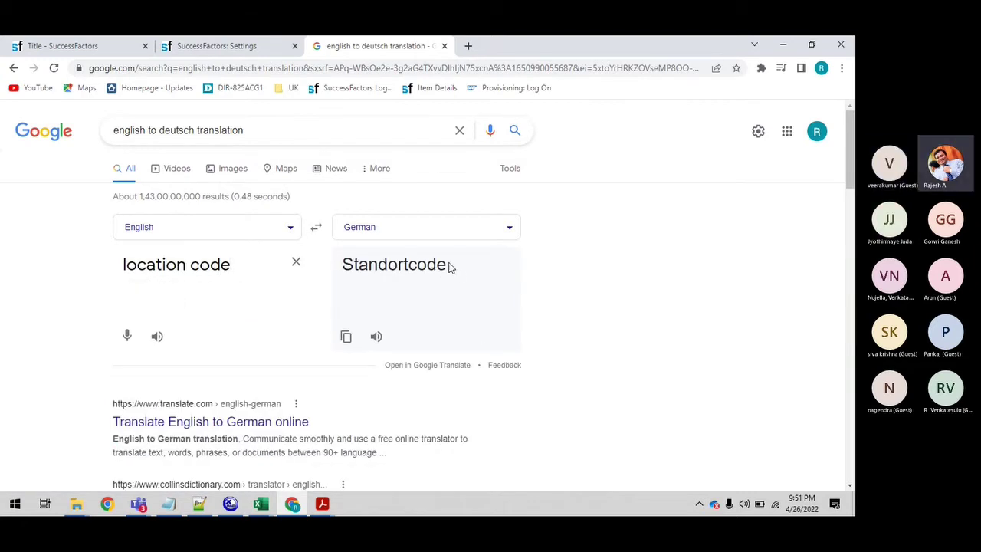
drag(450, 268, 346, 267)
key(ctrl+c)
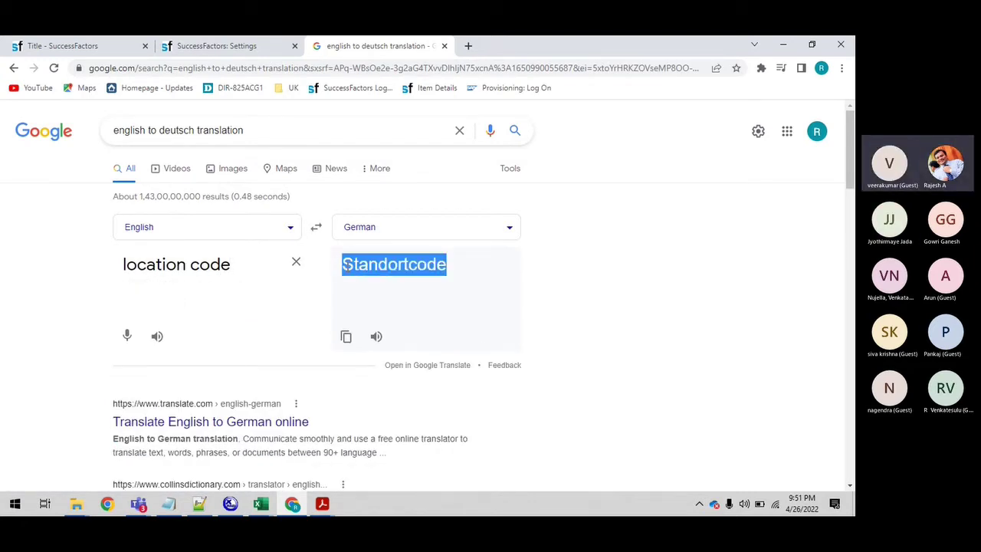
click(199, 506)
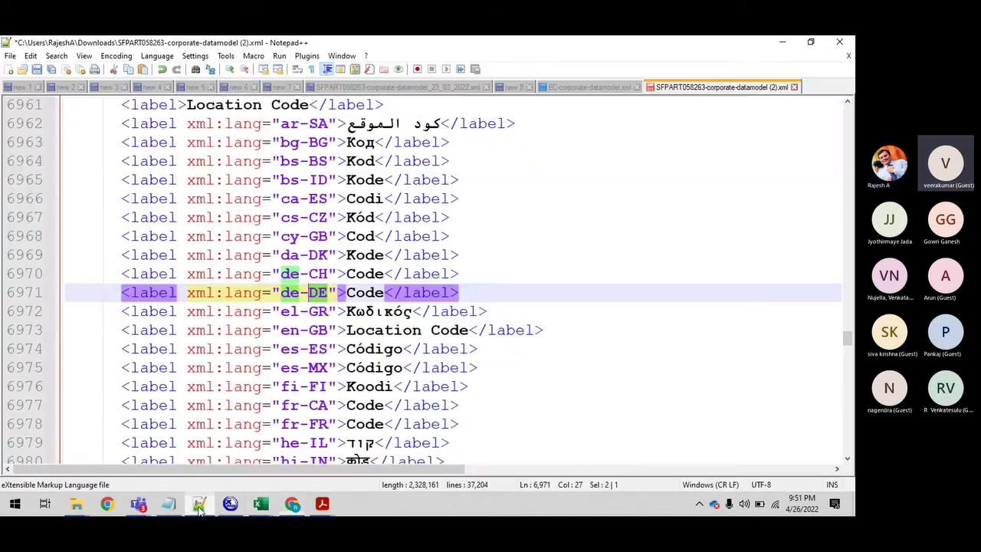
drag(384, 292, 348, 292)
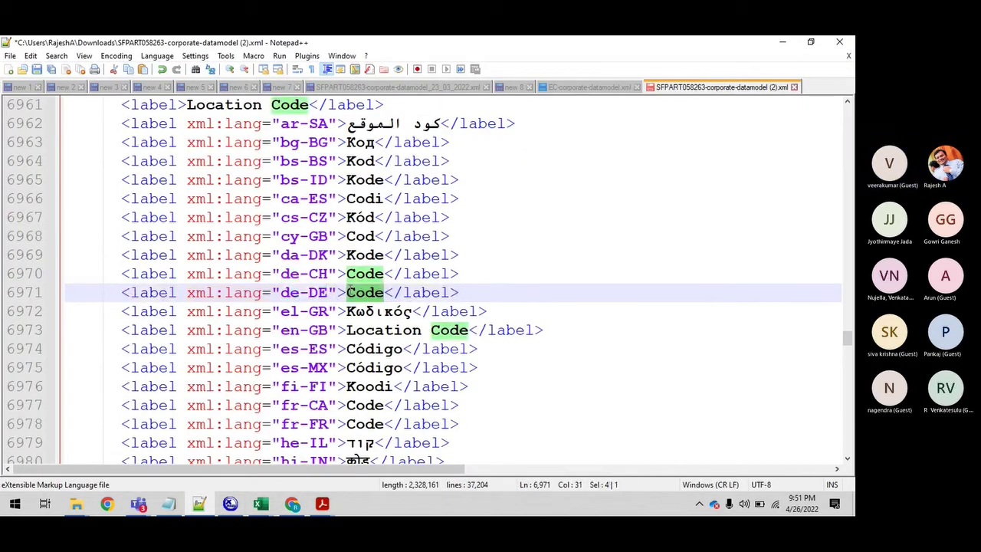
key(ctrl+v)
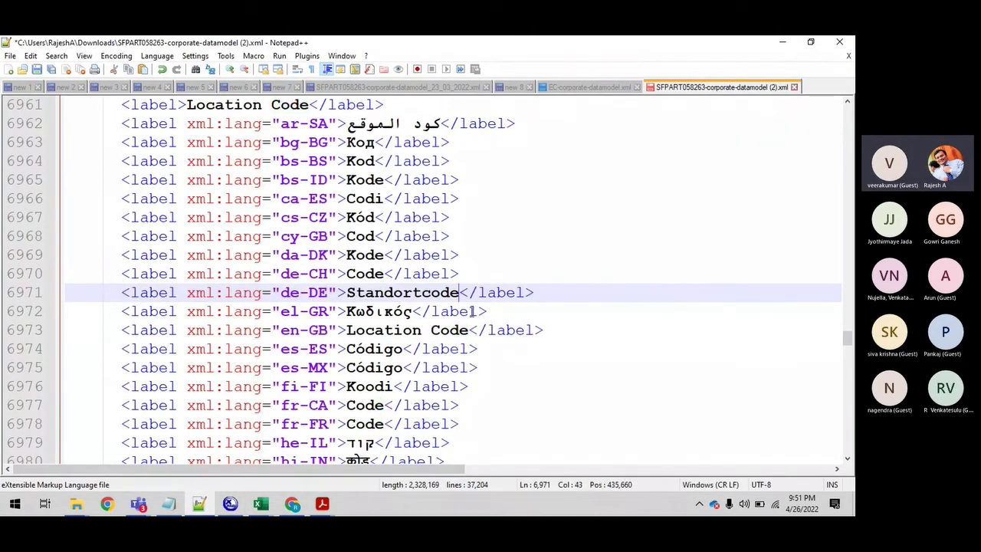
click(611, 308)
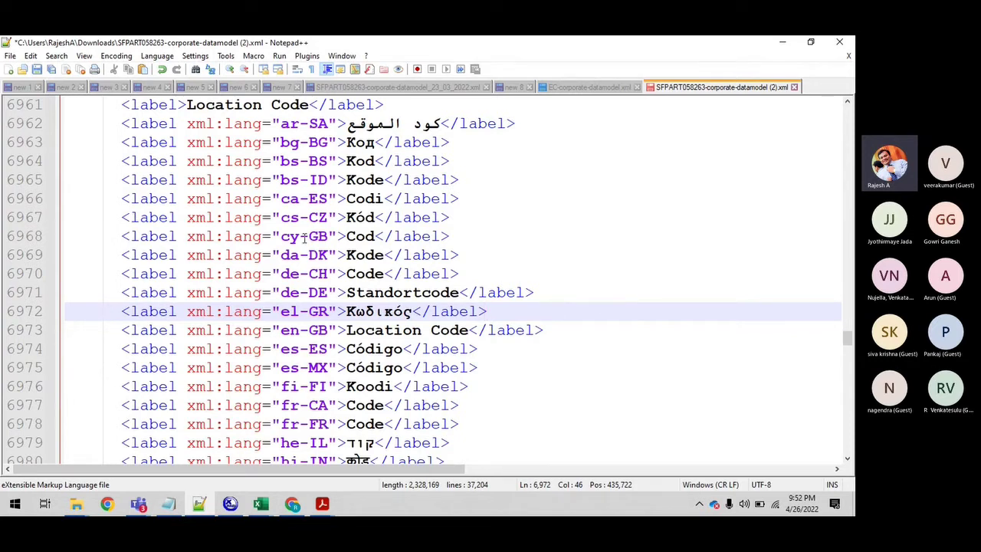
scroll(310, 220, up, 2)
scroll(311, 222, up, 2)
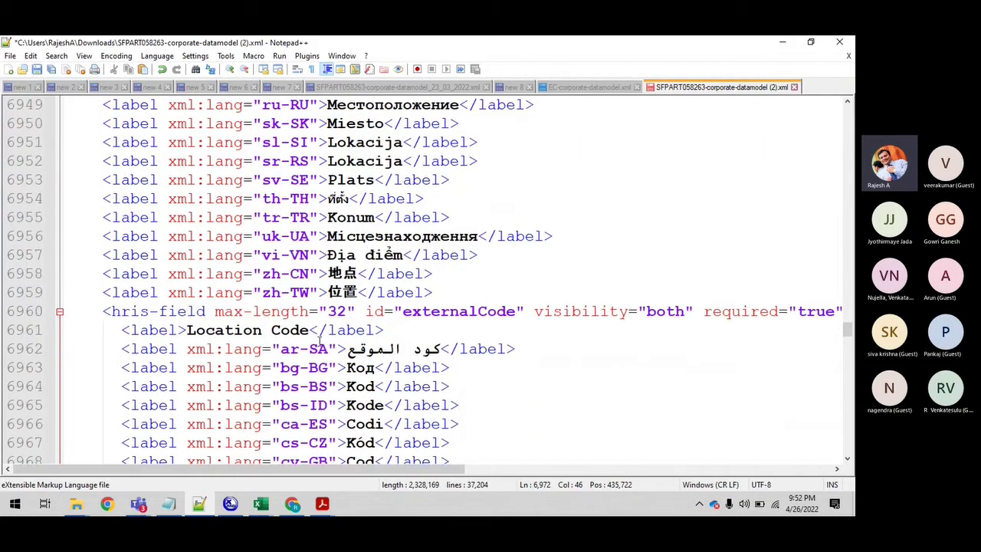
scroll(383, 345, down, 5)
scroll(447, 345, up, 2)
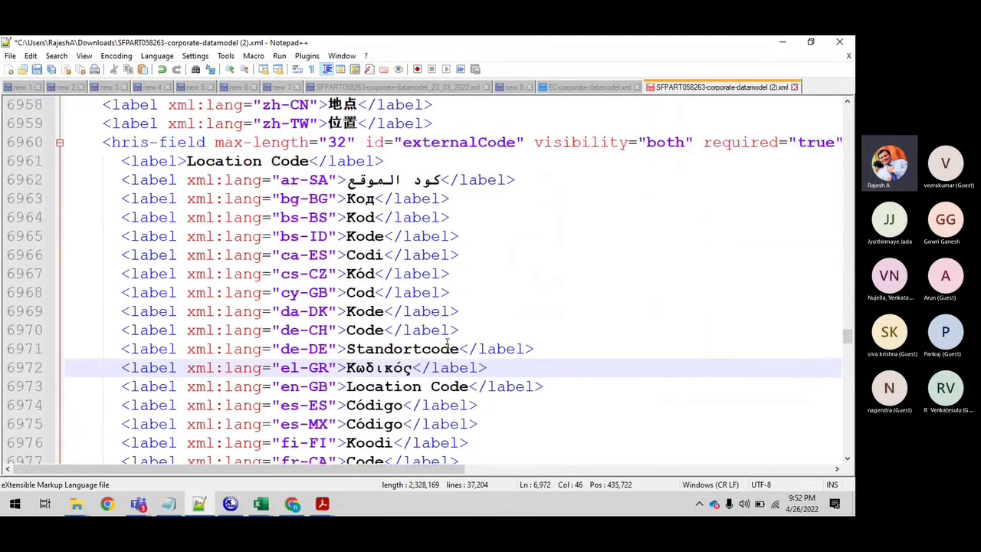
scroll(430, 311, up, 1)
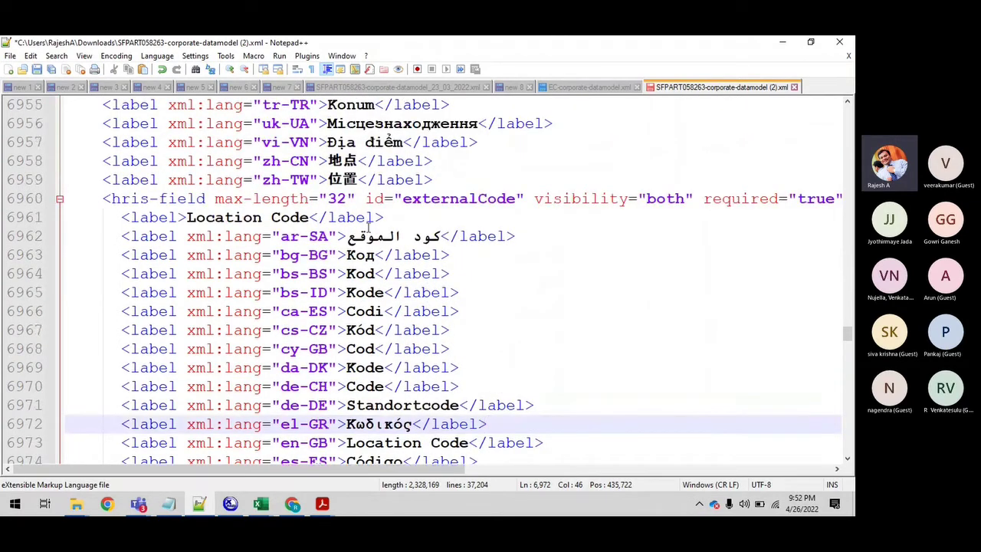
drag(308, 218, 204, 218)
scroll(383, 368, down, 4)
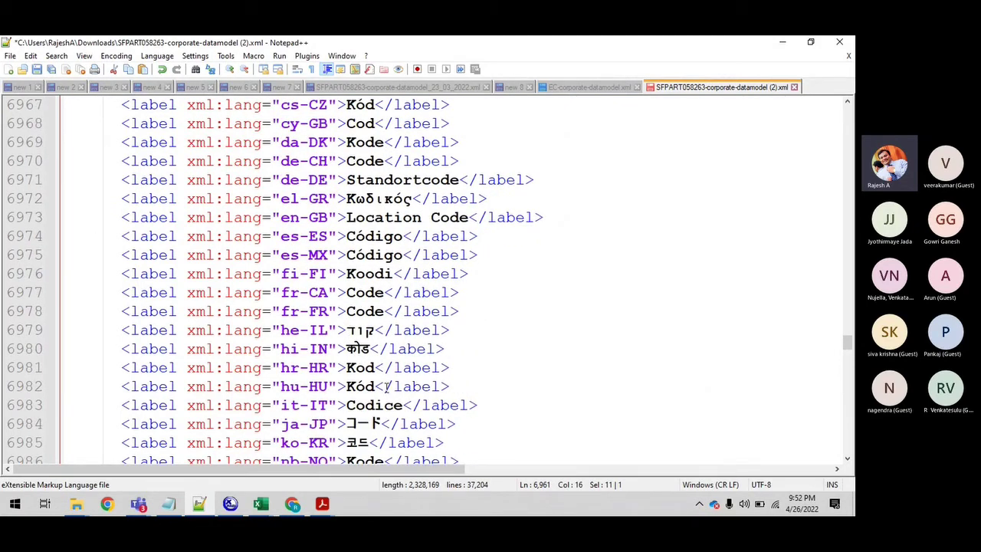
scroll(386, 312, up, 2)
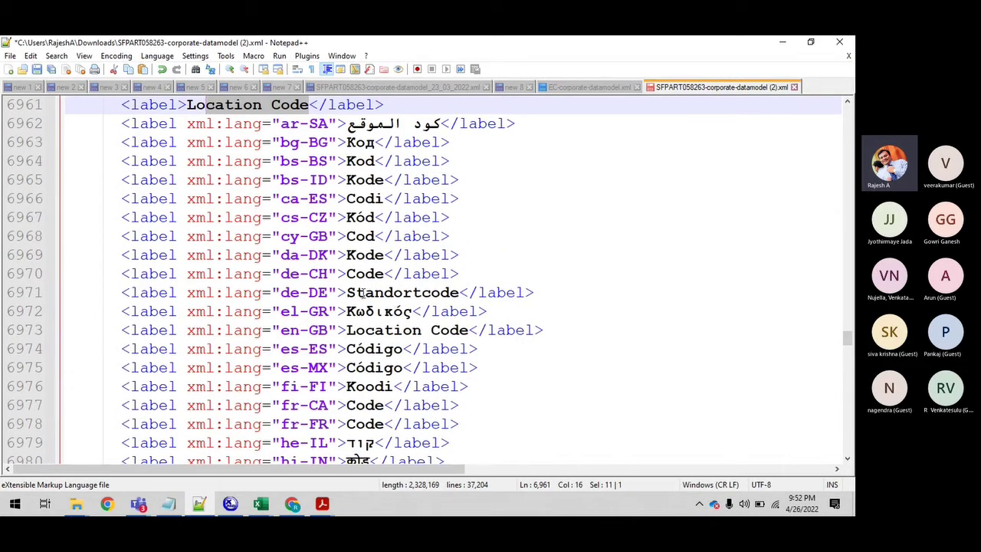
drag(349, 292, 458, 292)
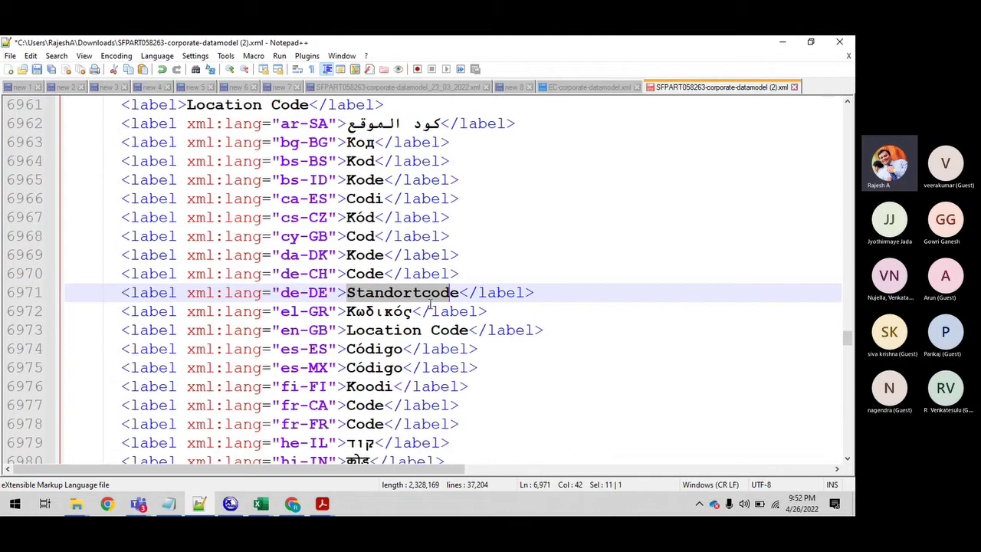
scroll(426, 301, up, 2)
drag(434, 236, 347, 236)
scroll(420, 337, down, 2)
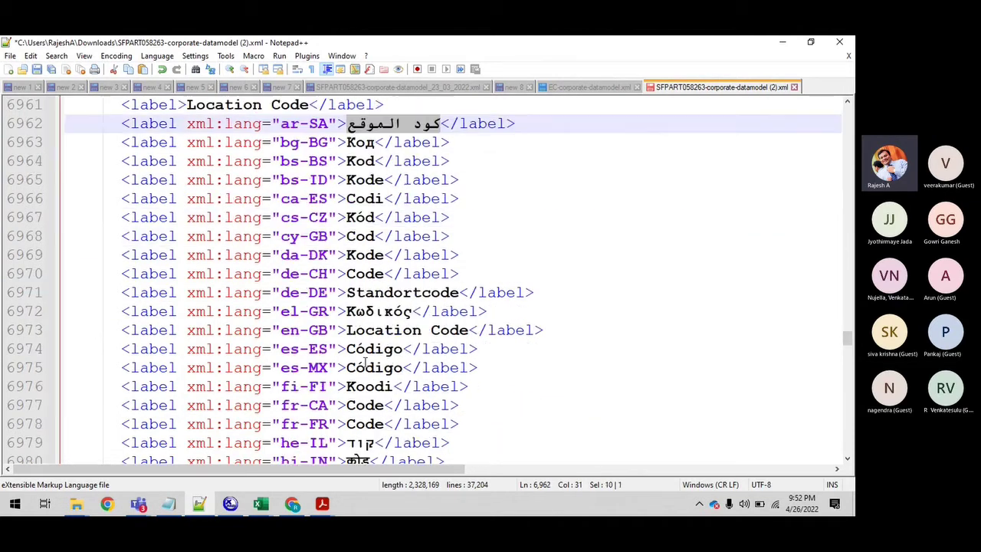
drag(469, 330, 345, 337)
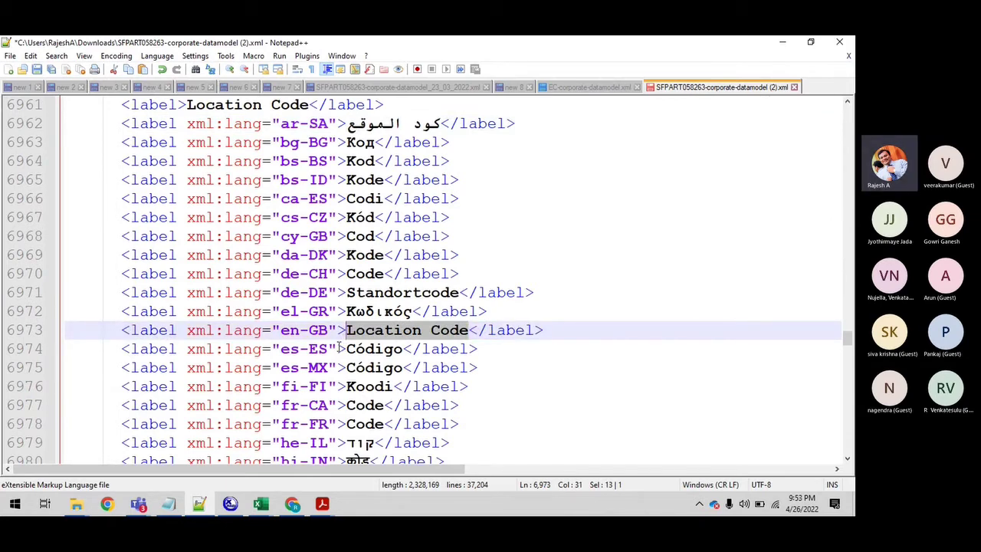
scroll(340, 346, up, 2)
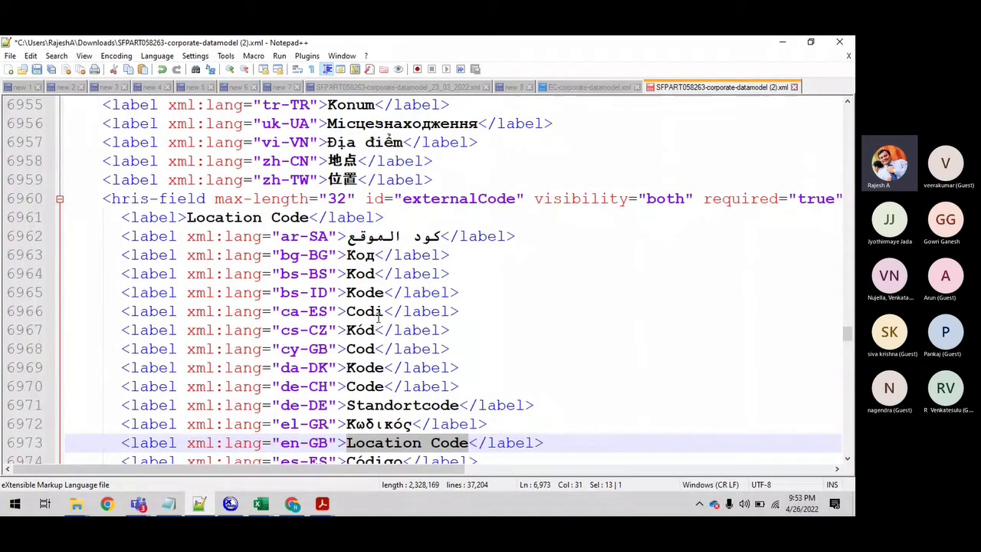
drag(451, 204, 508, 205)
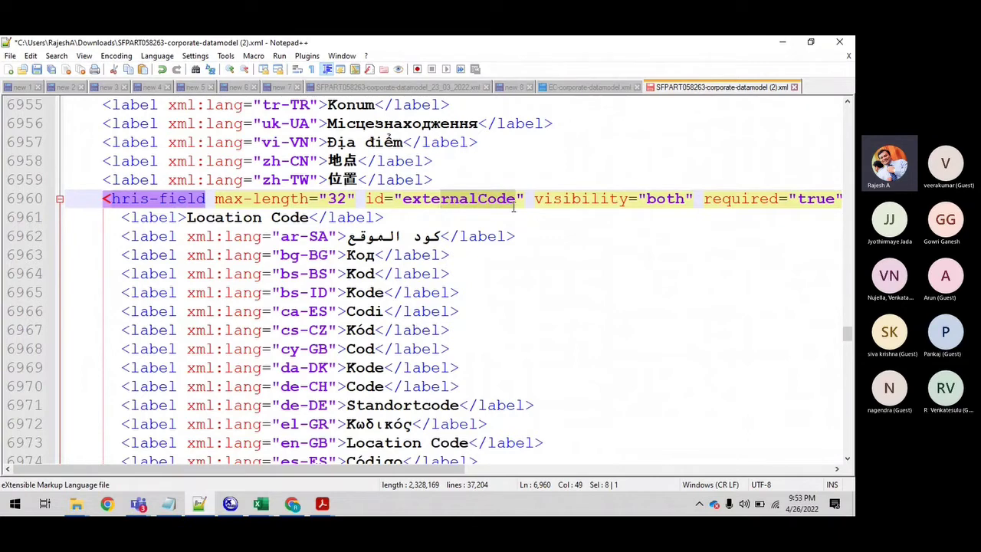
click(270, 217)
drag(269, 217, 289, 218)
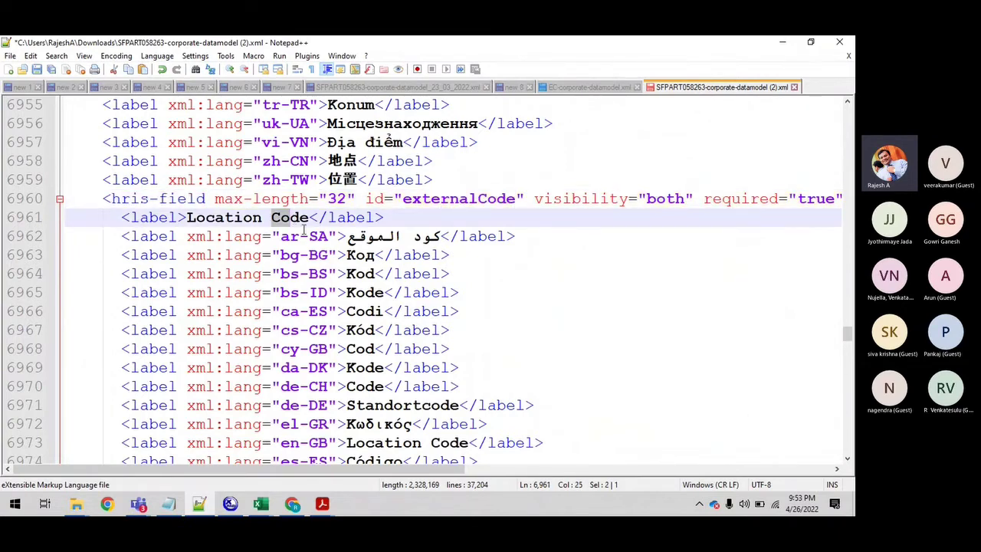
drag(186, 217, 309, 218)
scroll(311, 223, down, 2)
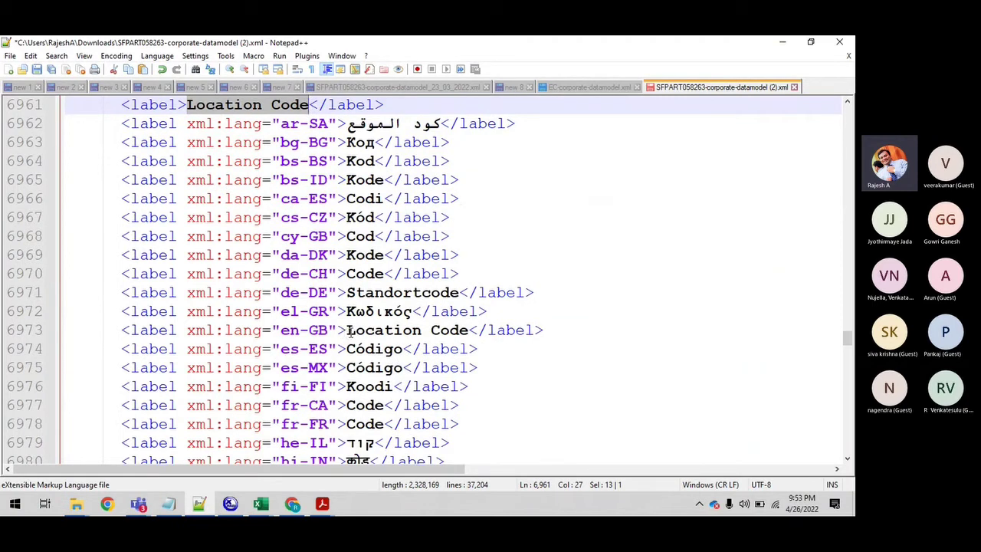
drag(349, 329, 452, 330)
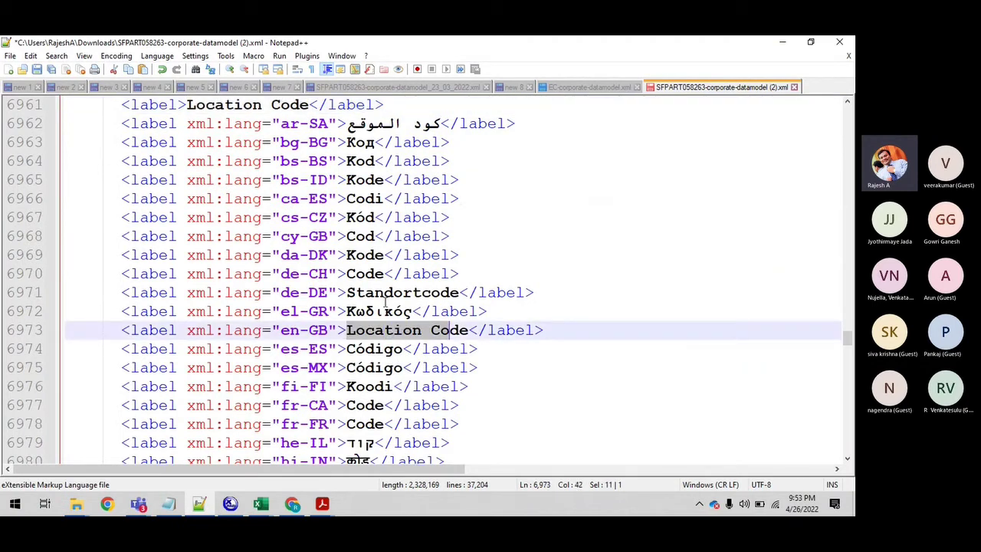
drag(357, 292, 432, 292)
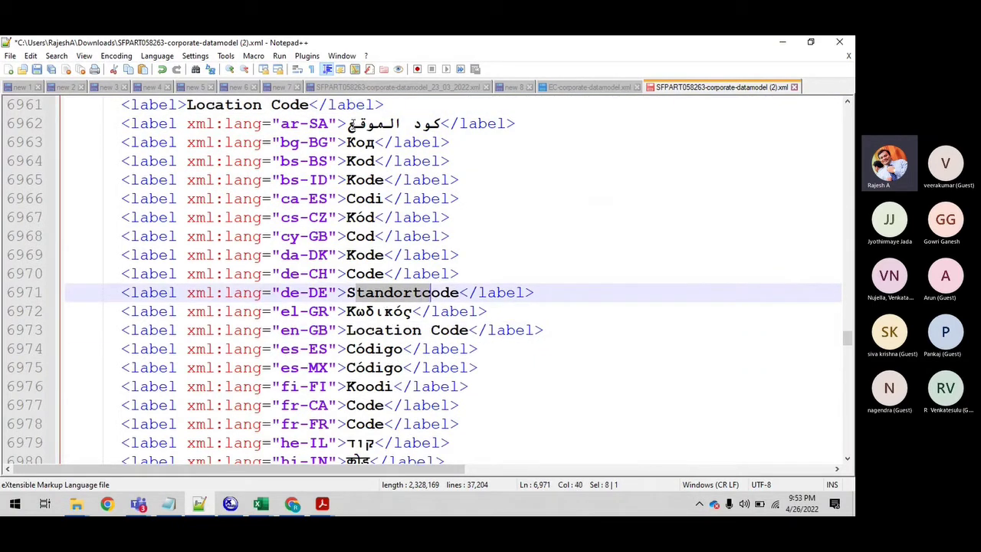
drag(346, 123, 442, 129)
click(591, 270)
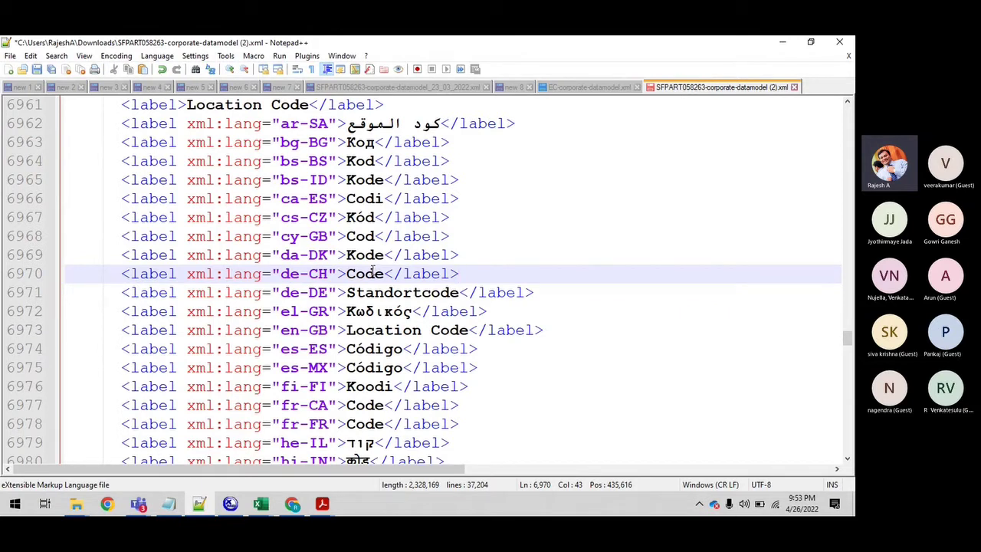
click(331, 123)
click(329, 292)
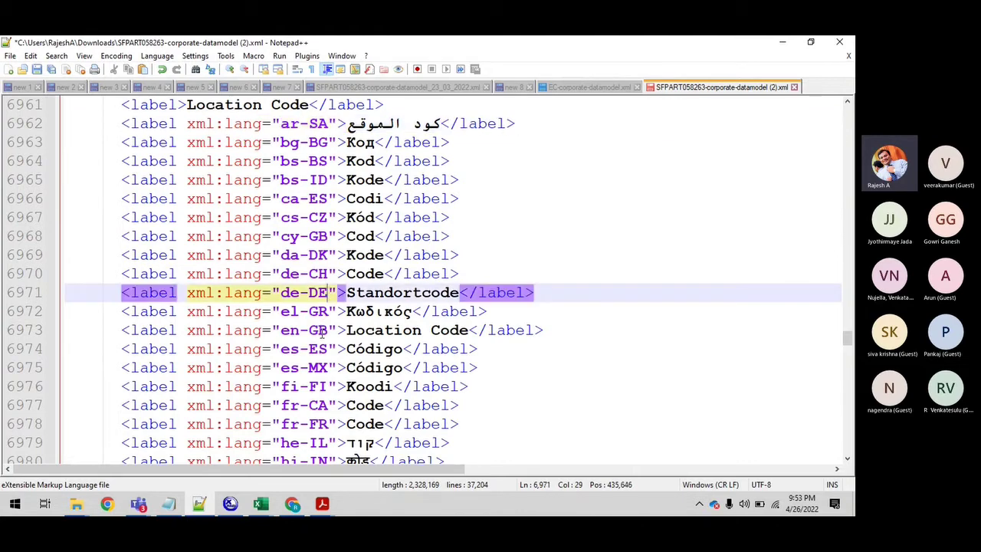
drag(466, 274, 98, 127)
key(ctrl+c)
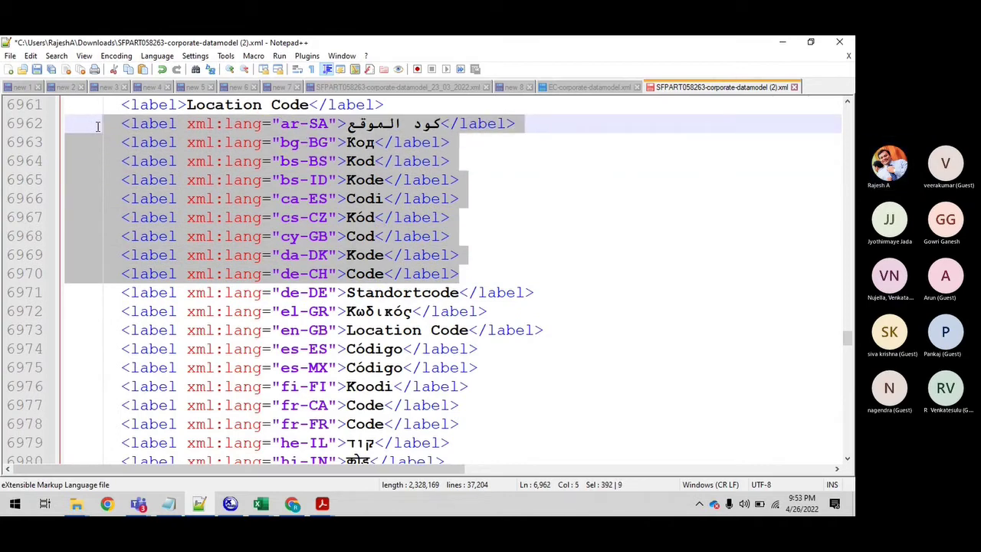
Delete and restore the ar-SA through de-CH label lines (6962–6970)
key(Delete)
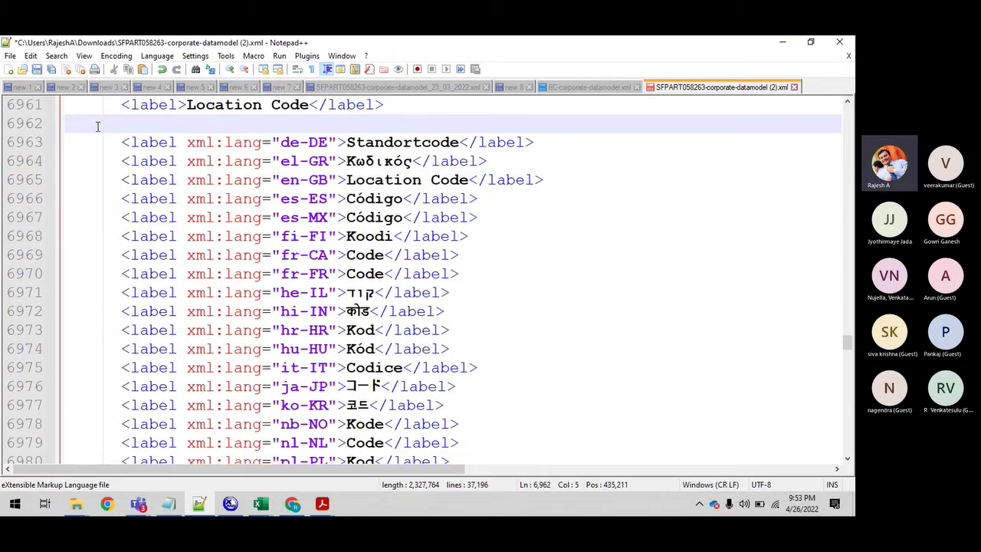
key(ctrl+v)
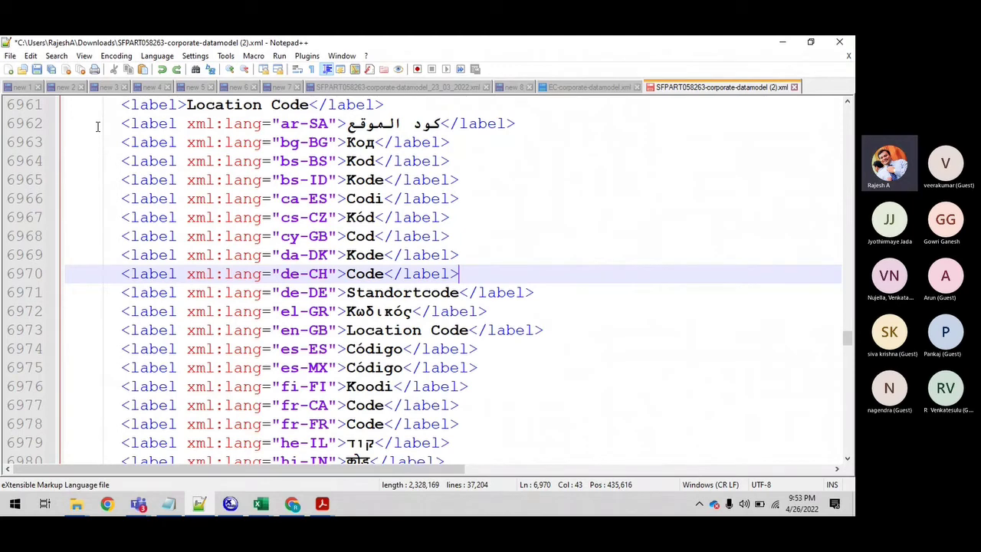
scroll(285, 285, down, 2)
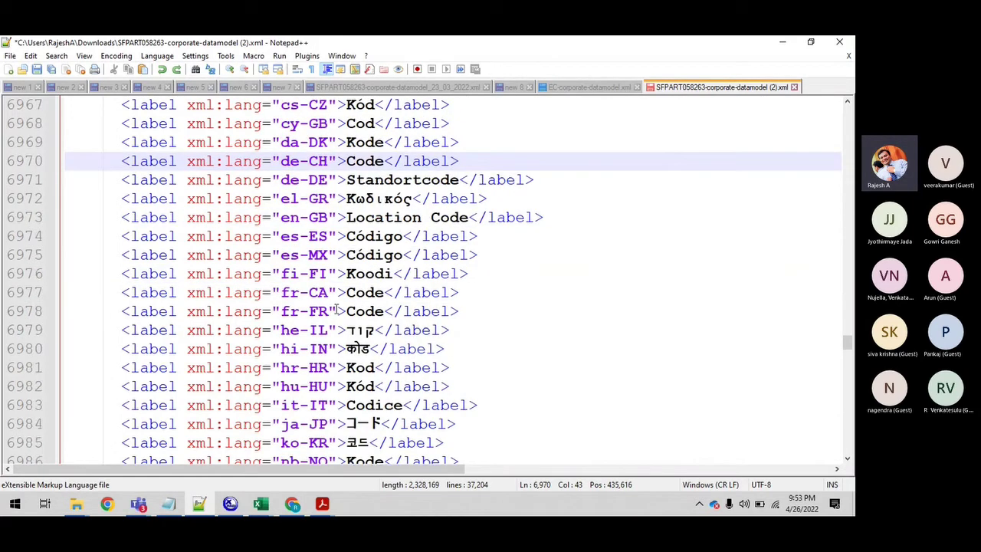
scroll(336, 308, down, 7)
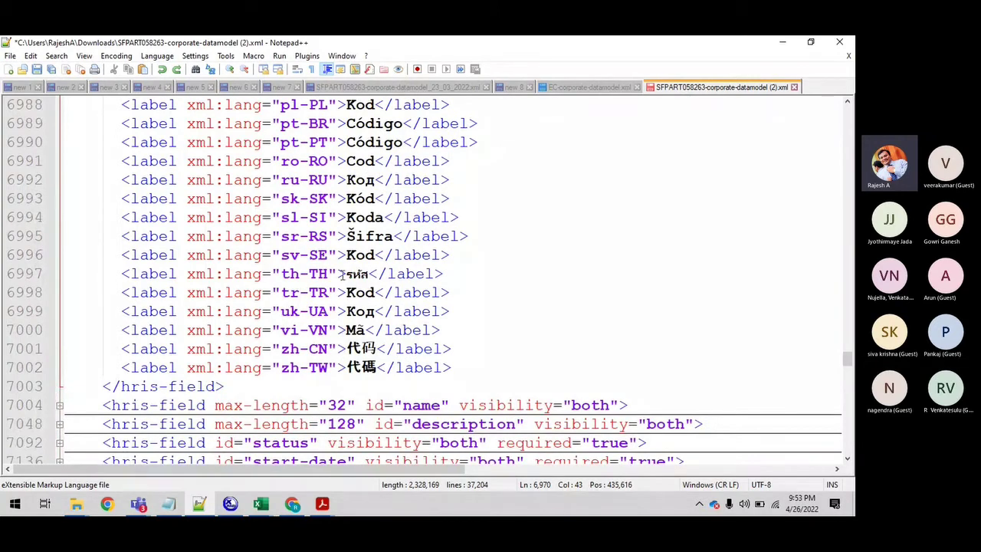
scroll(322, 237, up, 3)
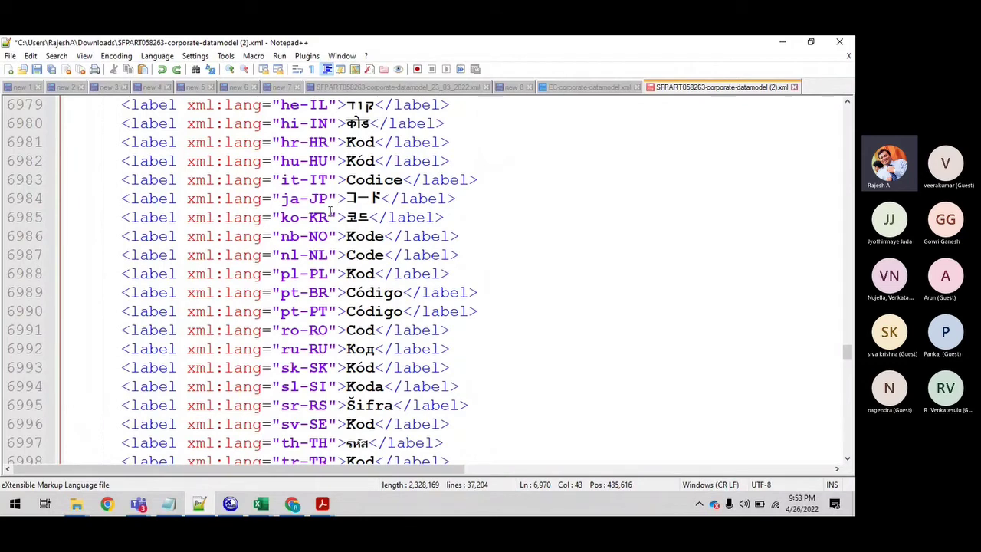
scroll(322, 237, up, 1)
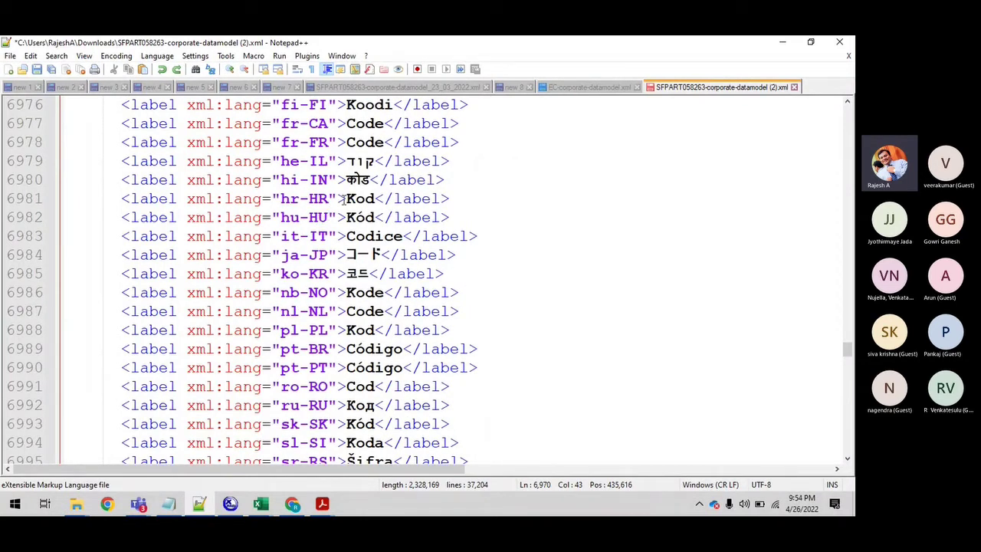
Clear the Hindi text from externalCode's hi-IN label on line 6980
click(294, 179)
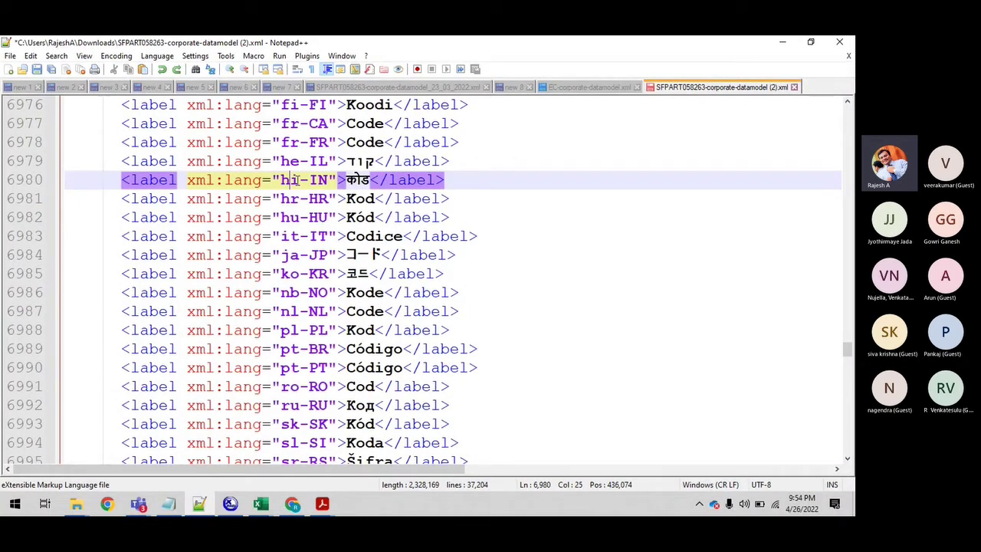
drag(299, 180, 280, 179)
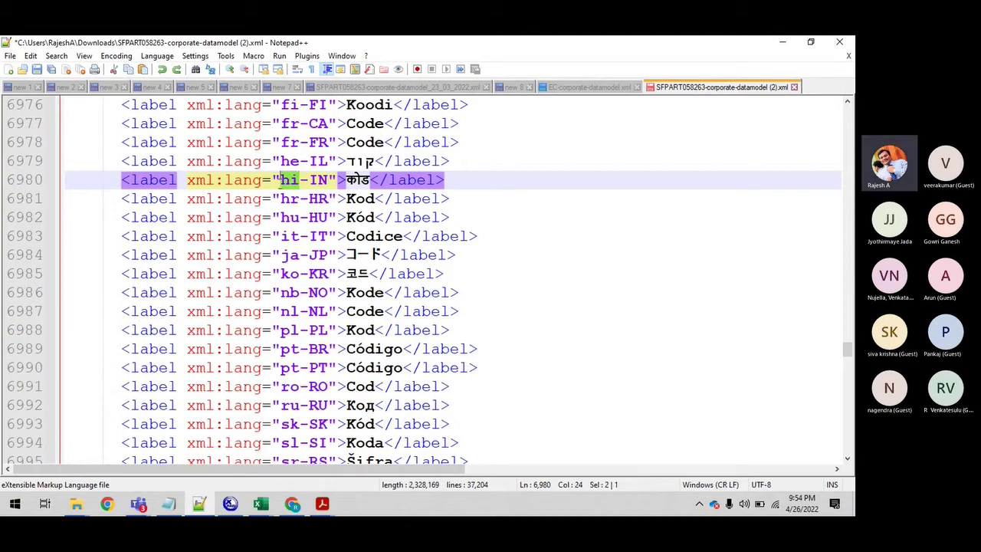
click(371, 180)
drag(374, 181, 347, 180)
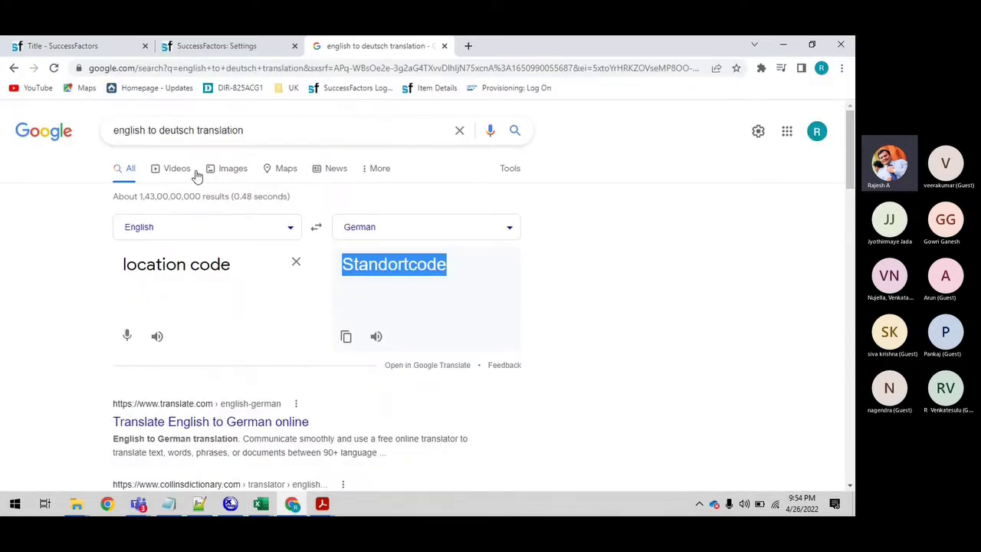
Translate 'location code' into Hindi via Google's english to hindi translator, selecting स्थान कोड
click(169, 131)
double_click(196, 131)
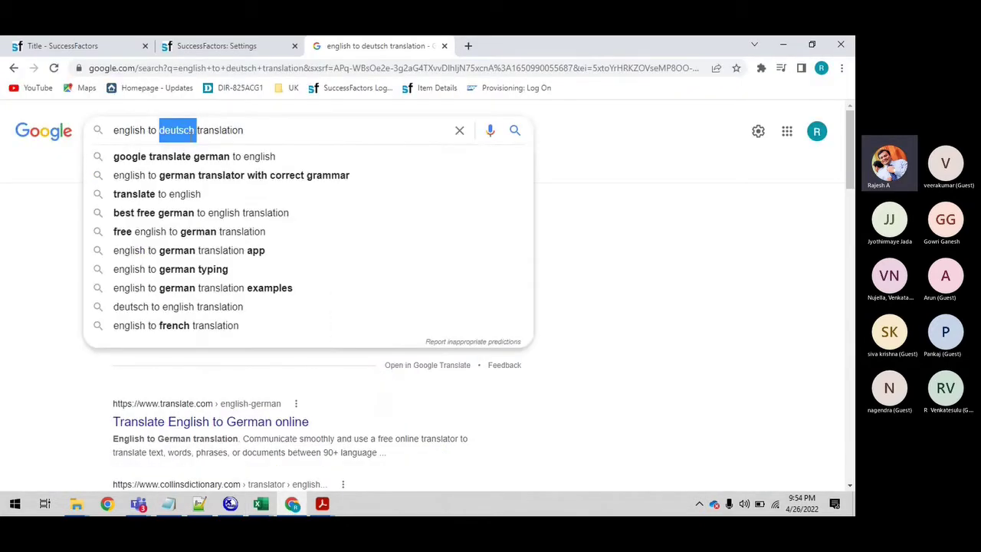
key(BackSpace)
text(hindi)
key(Return)
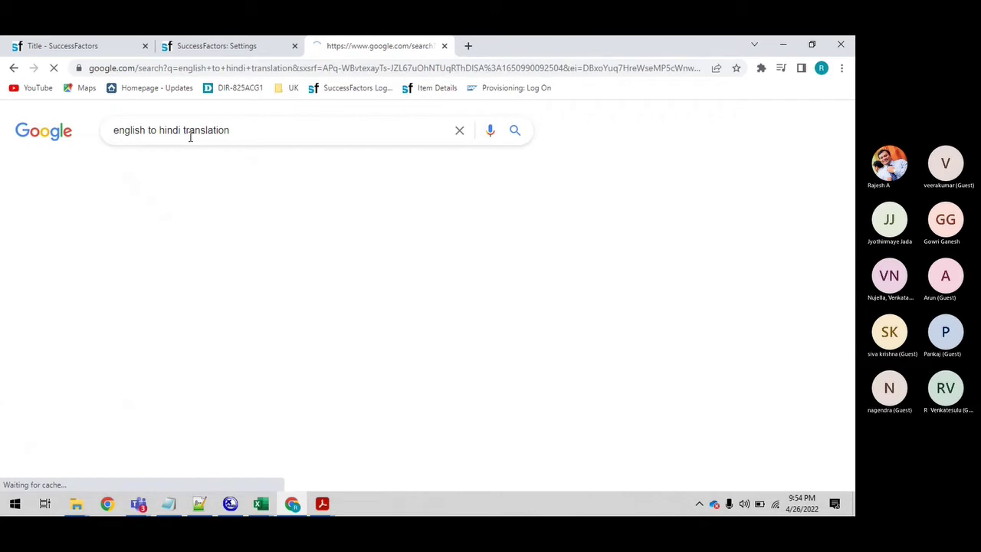
click(168, 274)
text(location code)
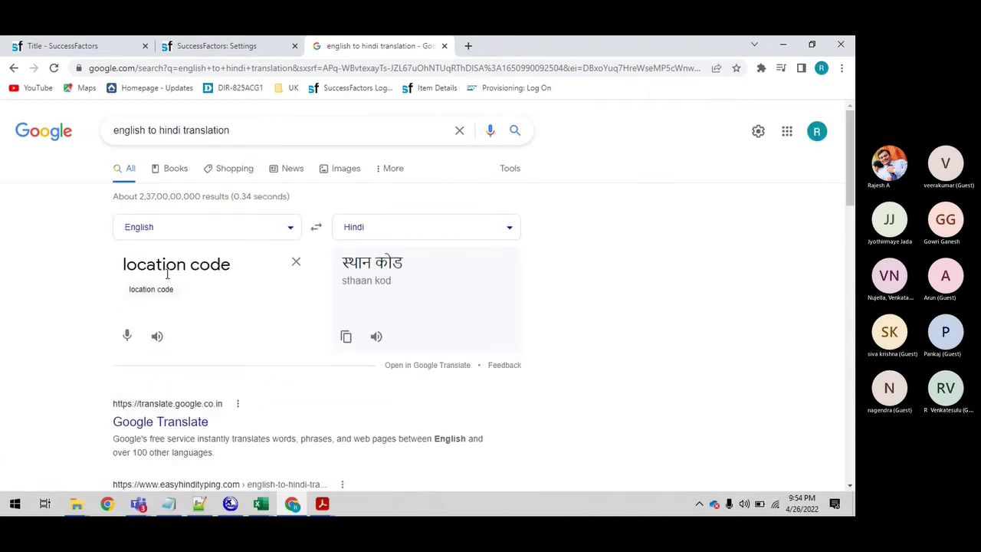
drag(411, 265, 341, 264)
key(ctrl+c)
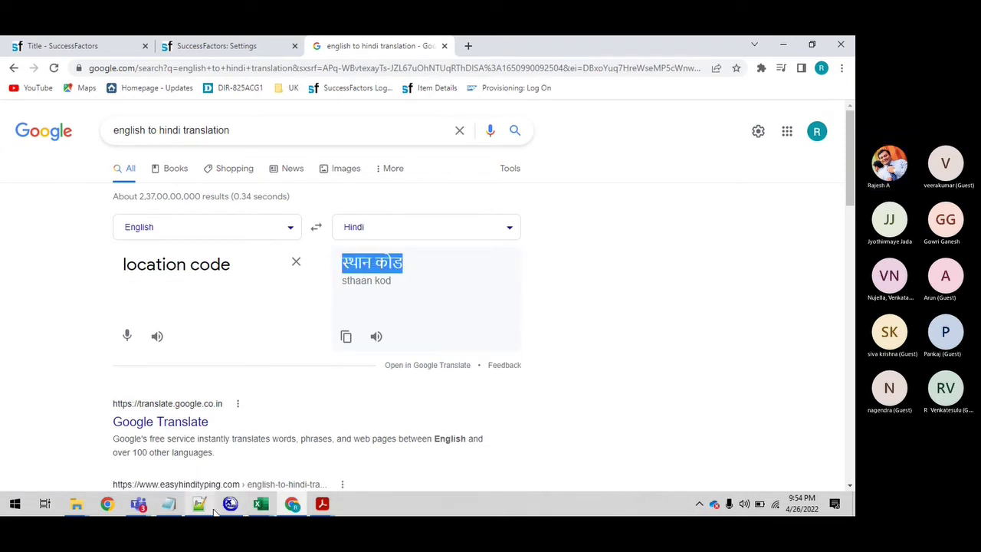
click(198, 503)
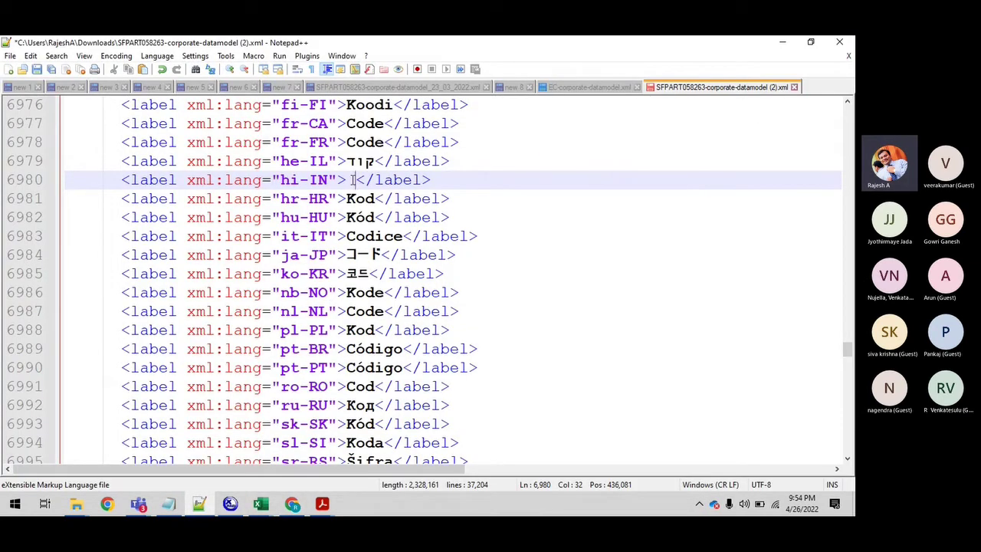
Paste स्थान कोड into the hi-IN label without the extra space, then bring up the Teams meeting
key(ctrl+v)
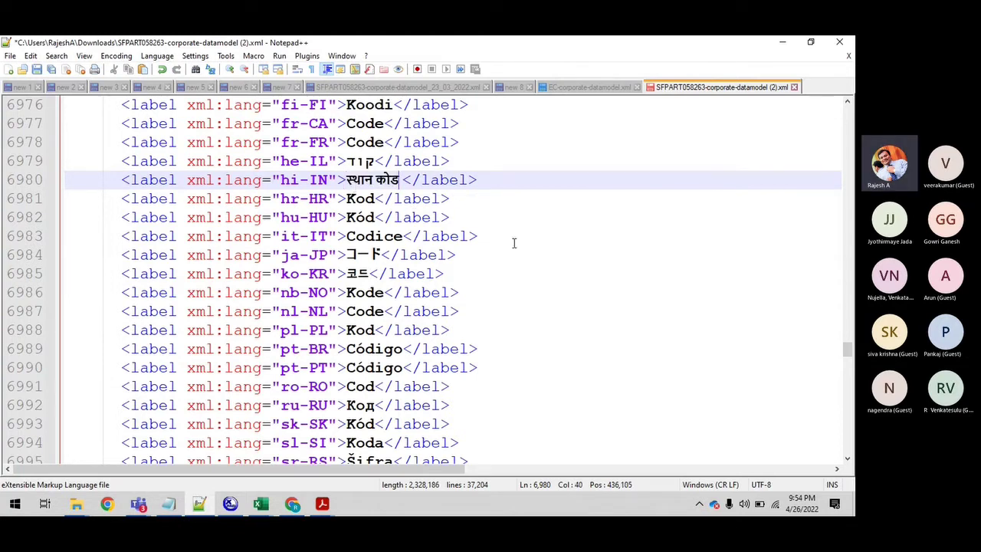
key(Delete)
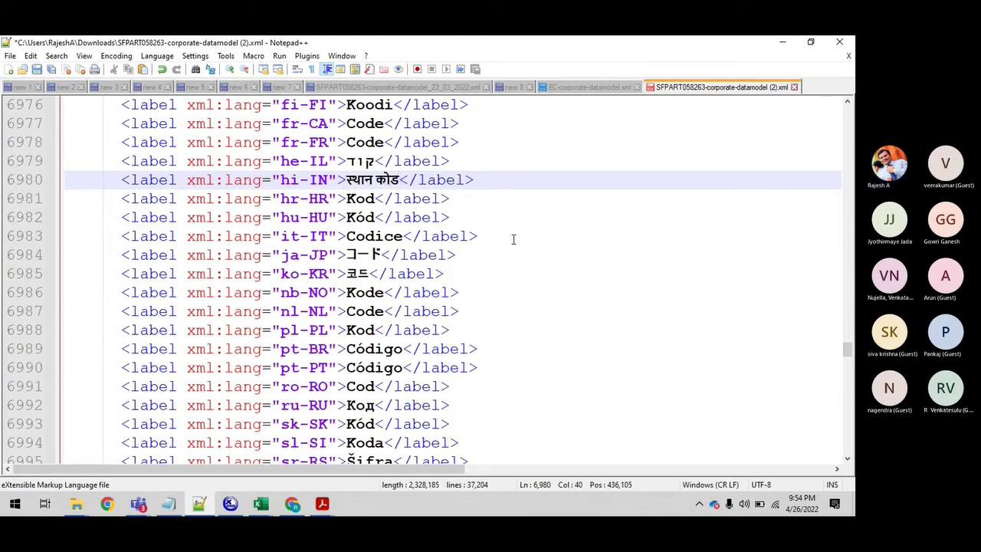
click(514, 256)
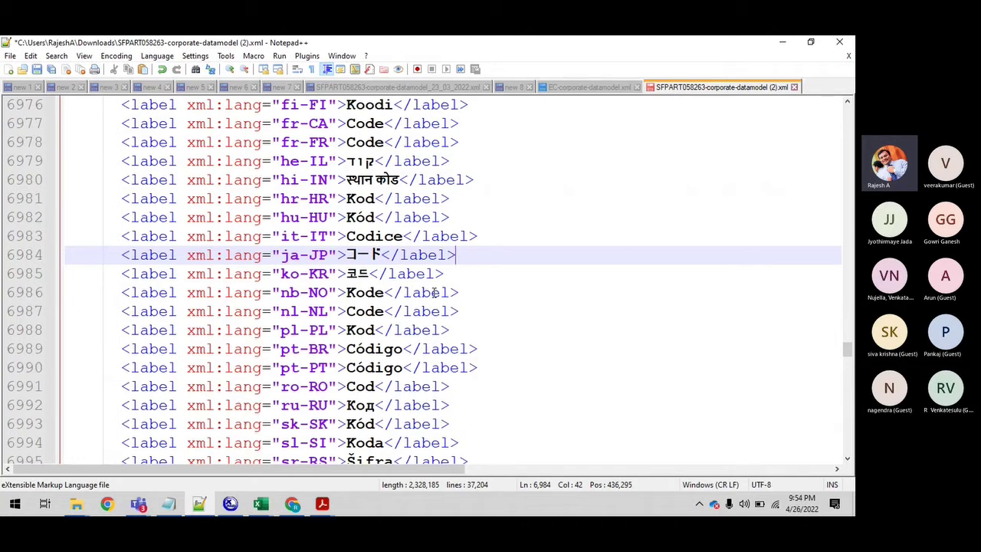
mouse_move(138, 503)
click(212, 417)
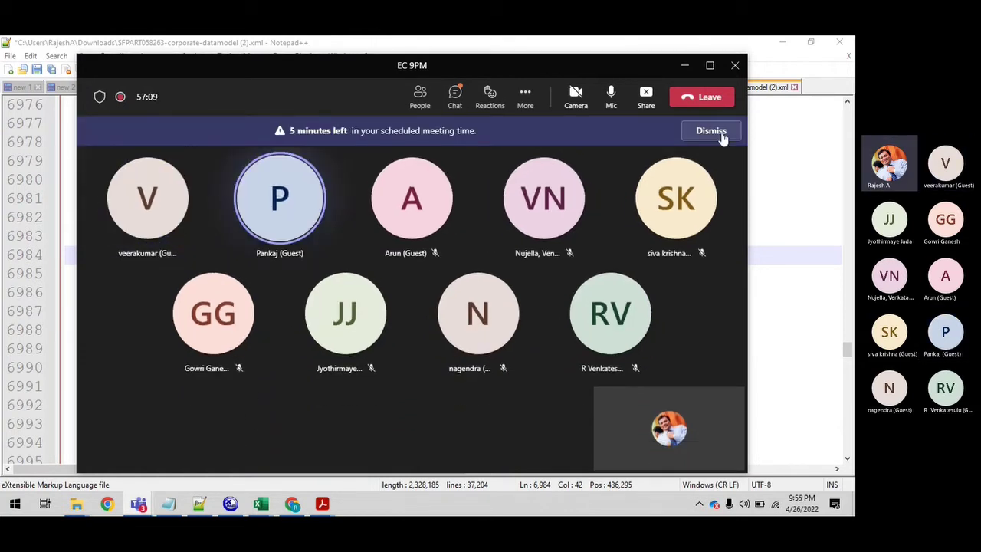
Dismiss the five-minutes-left notice and minimize the Teams meeting window
click(712, 131)
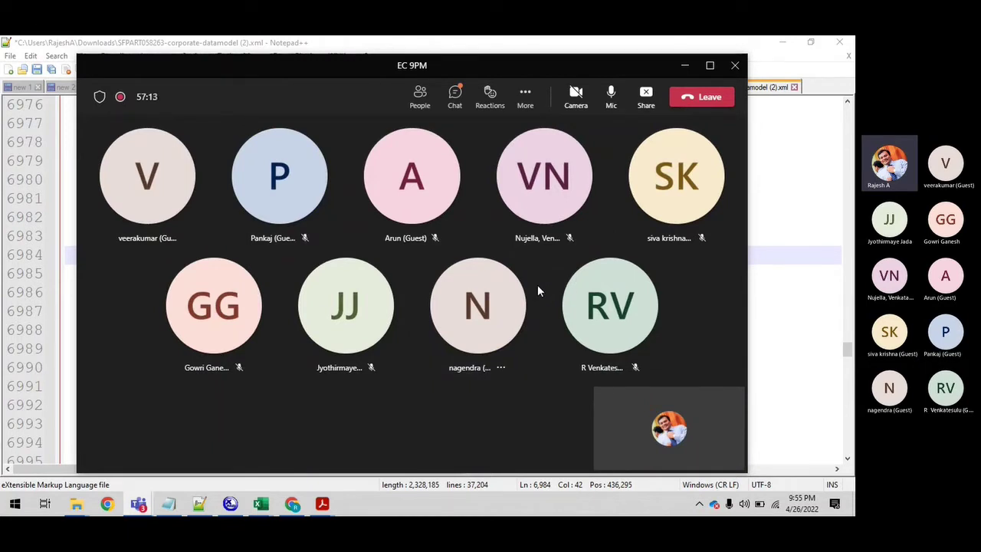
mouse_move(526, 303)
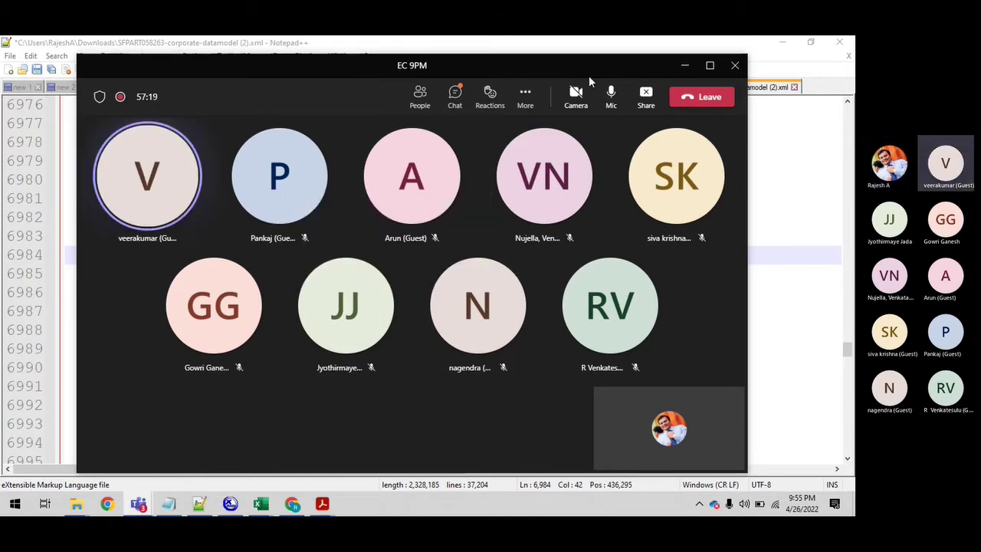
click(684, 66)
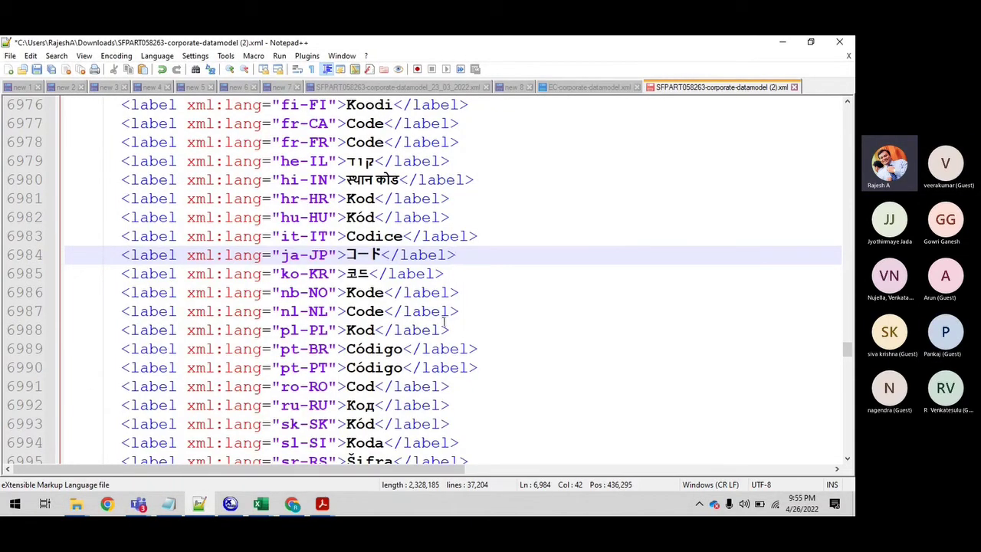
Highlight the externalCode field and its Location Code label, then switch to the EC Foundation Object Workbook
scroll(330, 374, up, 8)
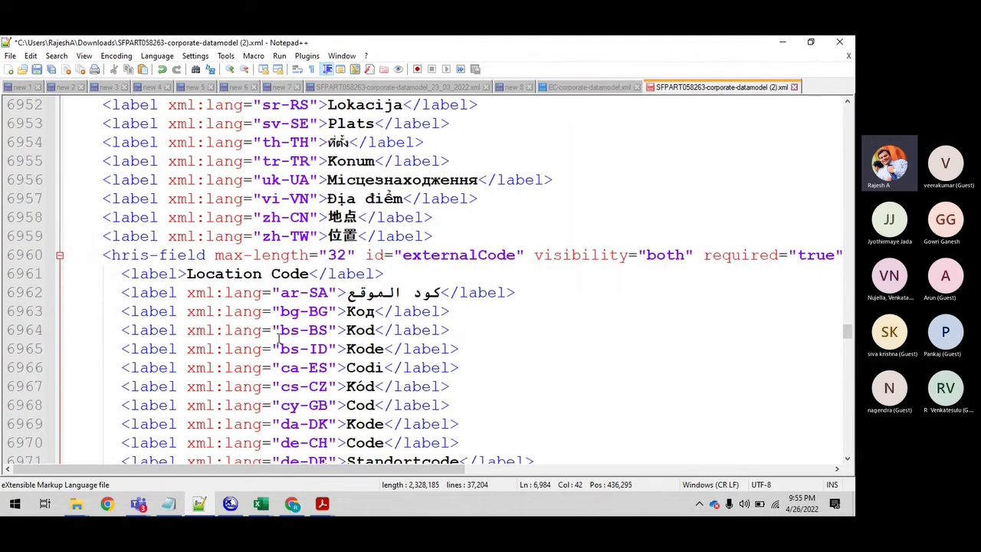
drag(450, 255, 515, 255)
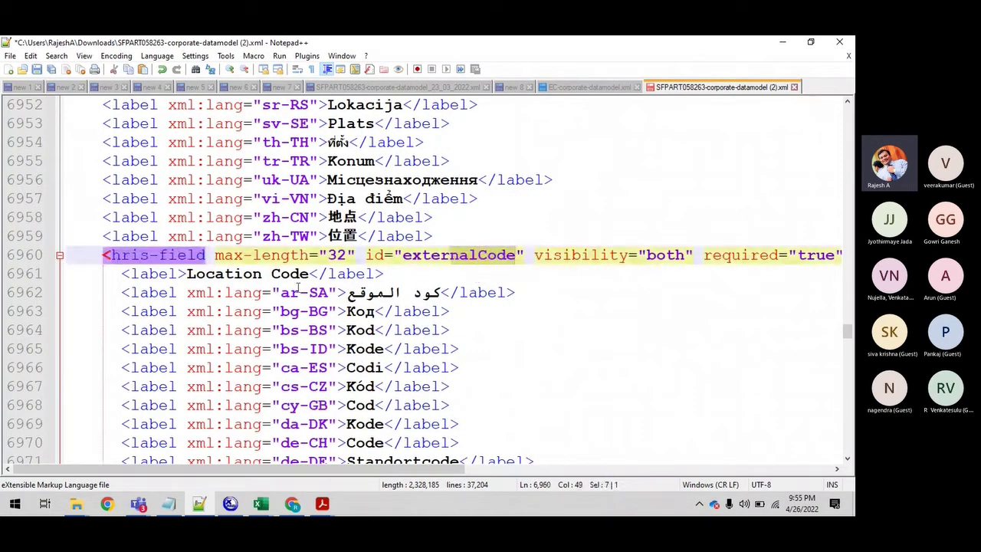
drag(310, 276, 204, 263)
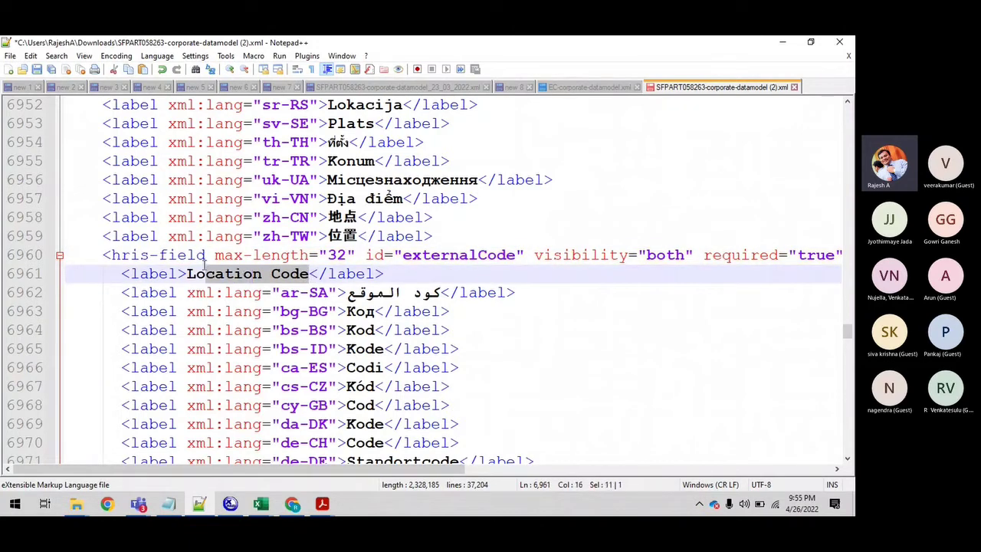
mouse_move(260, 503)
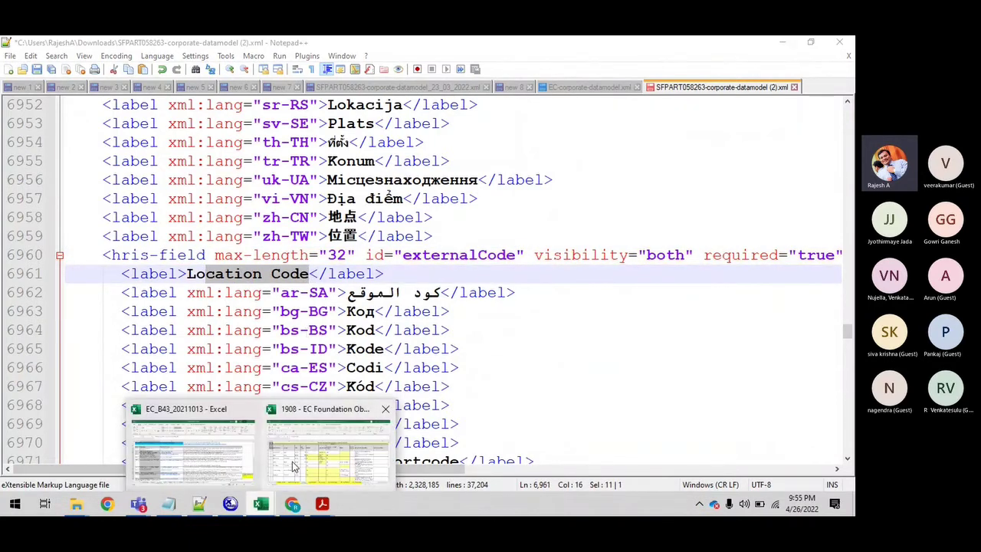
click(294, 466)
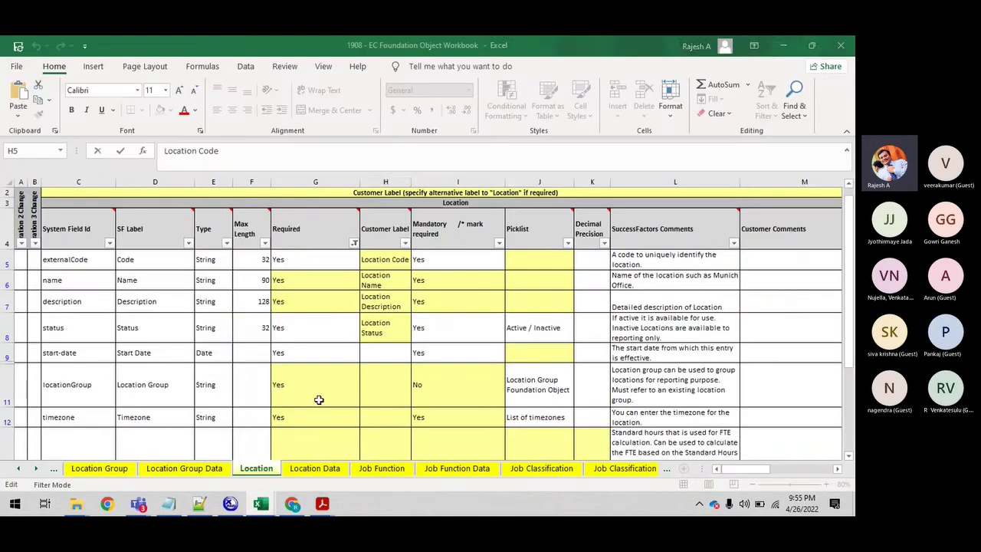
click(387, 262)
click(383, 356)
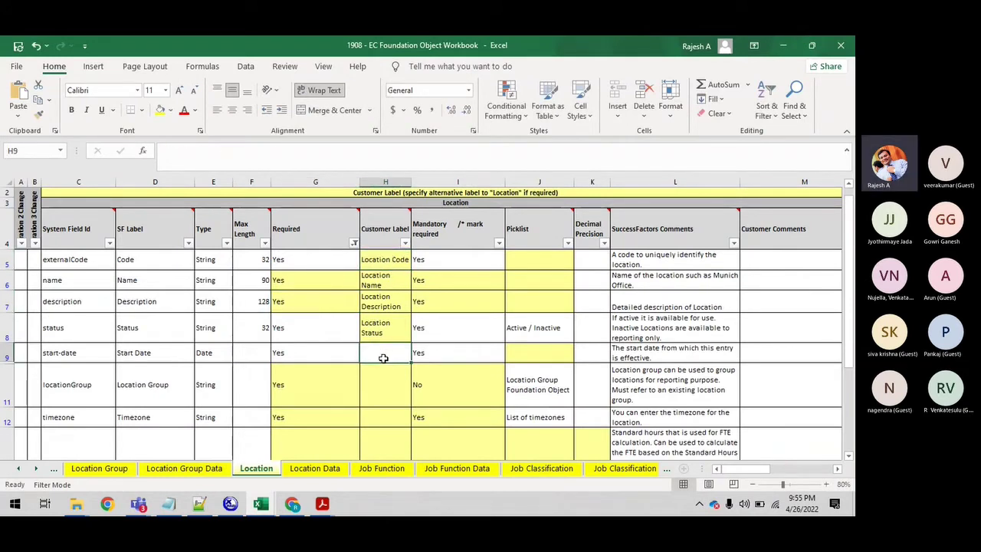
click(220, 259)
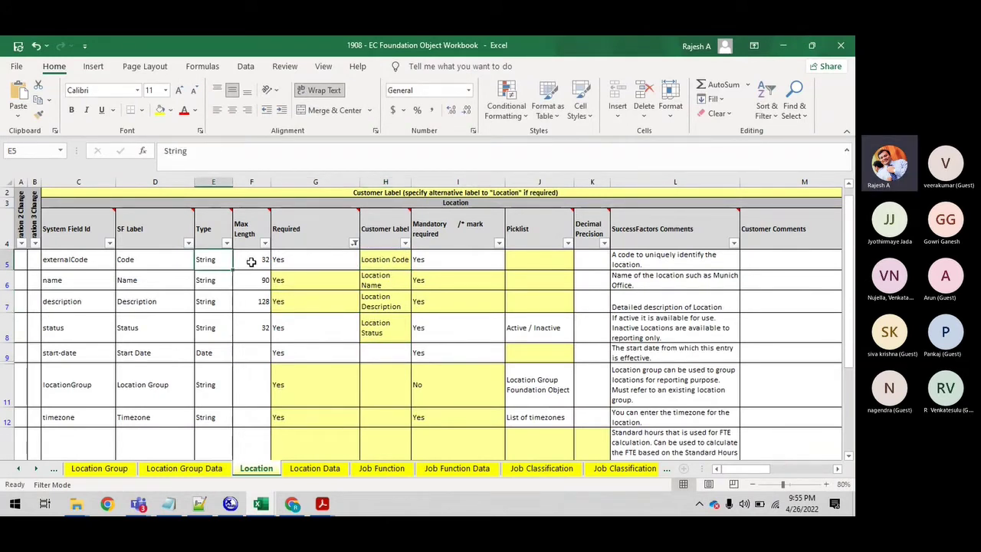
click(251, 261)
click(307, 259)
click(470, 259)
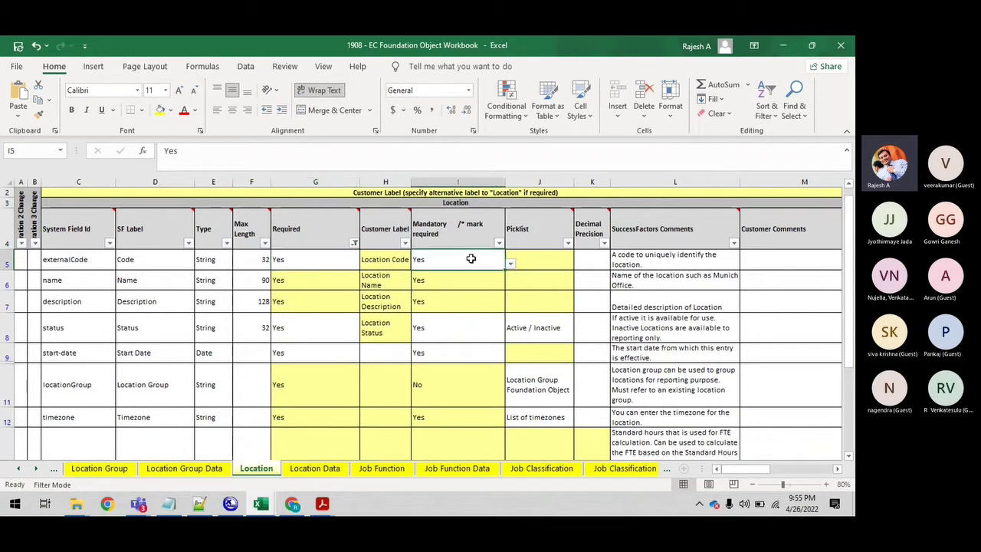
click(436, 380)
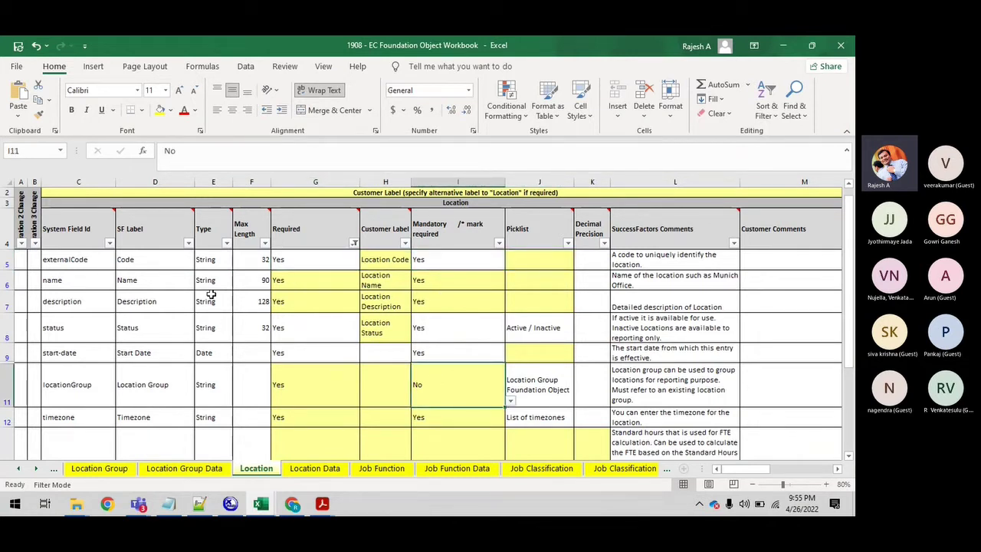
click(209, 259)
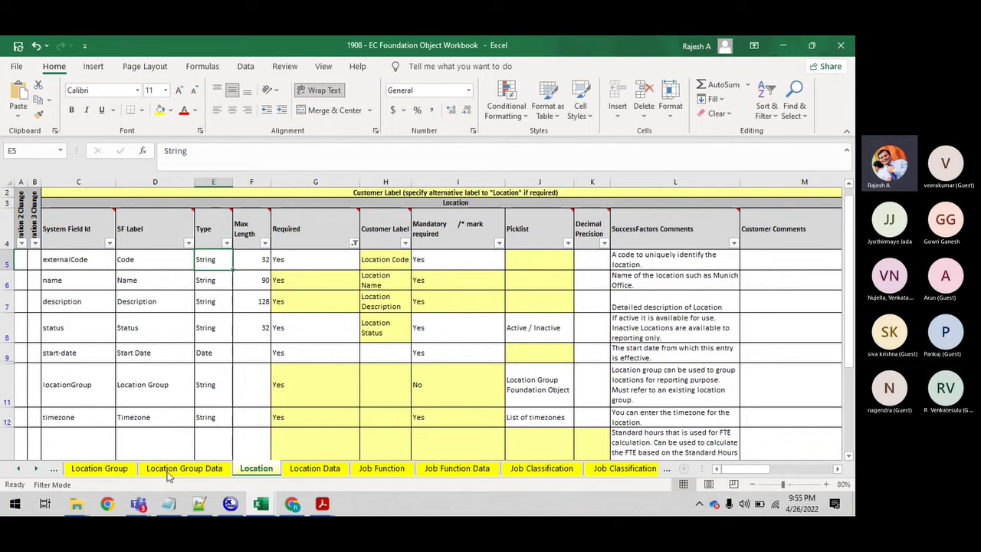
Review the data-type notes in Notepad, then return to the new 8 scratch file in Notepad++
click(170, 506)
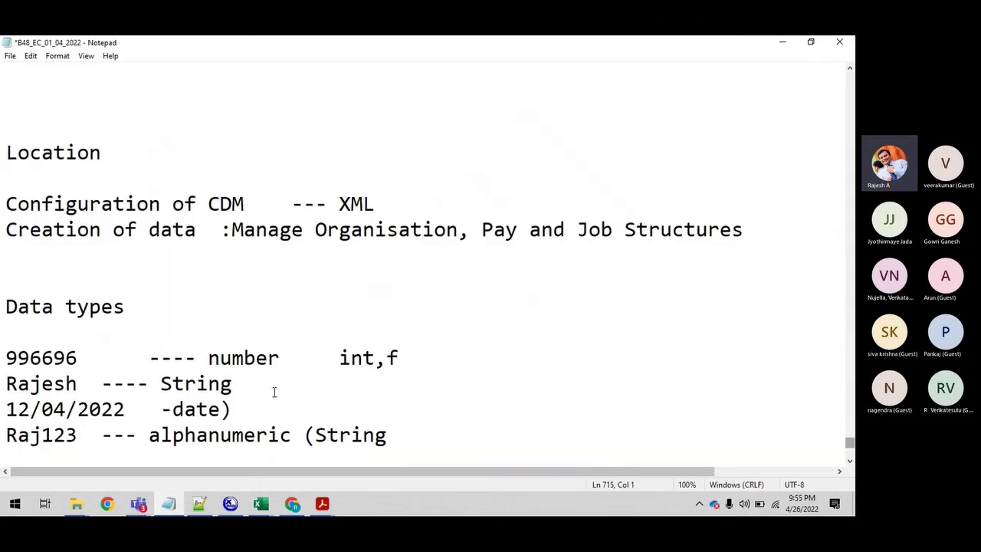
scroll(273, 393, down, 10)
click(201, 506)
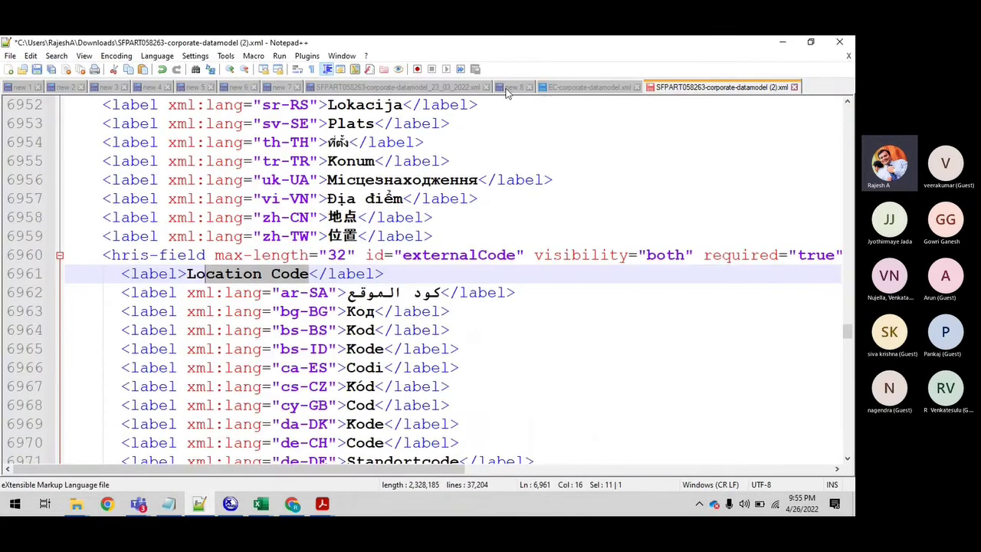
click(512, 87)
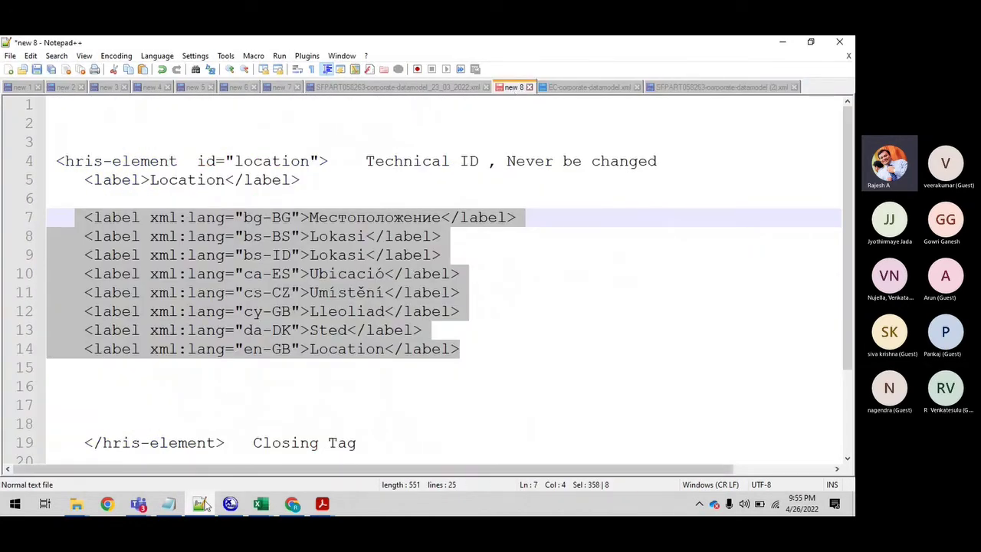
scroll(308, 414, down, 2)
Add a 'location code --' line below the closing tag with the sample '010230 Amsterdam'
click(307, 298)
click(428, 367)
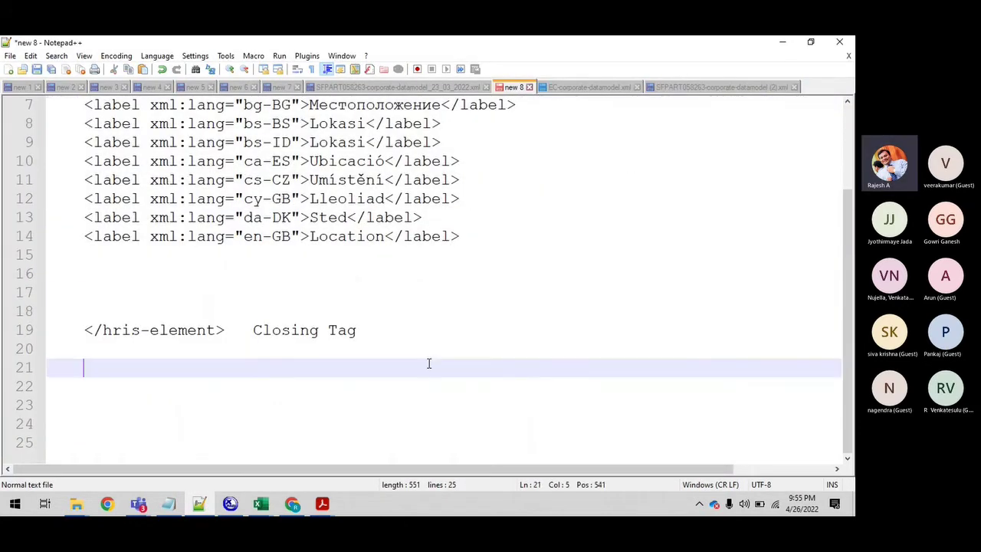
key(Return)
text(location oc)
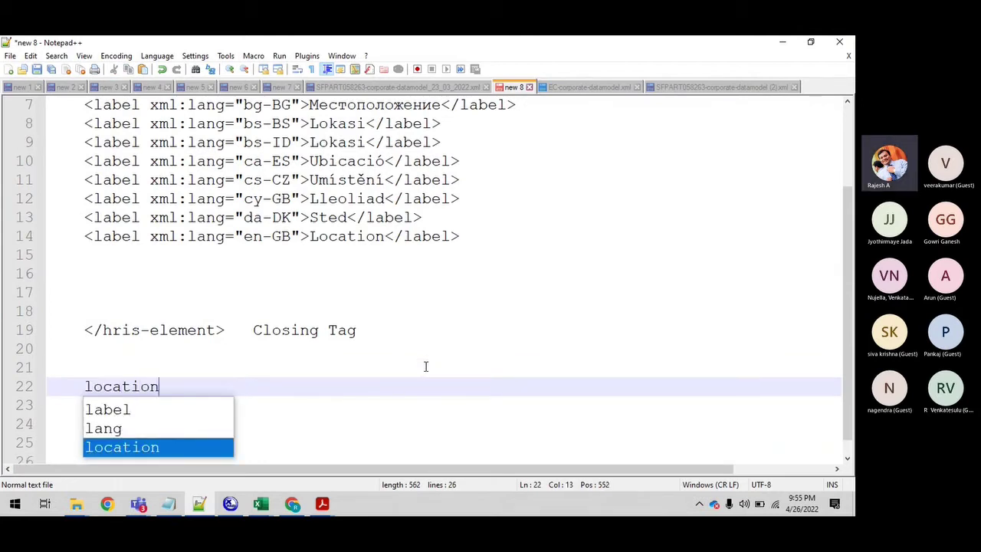
key(BackSpace)
key(BackSpace)
text(code)
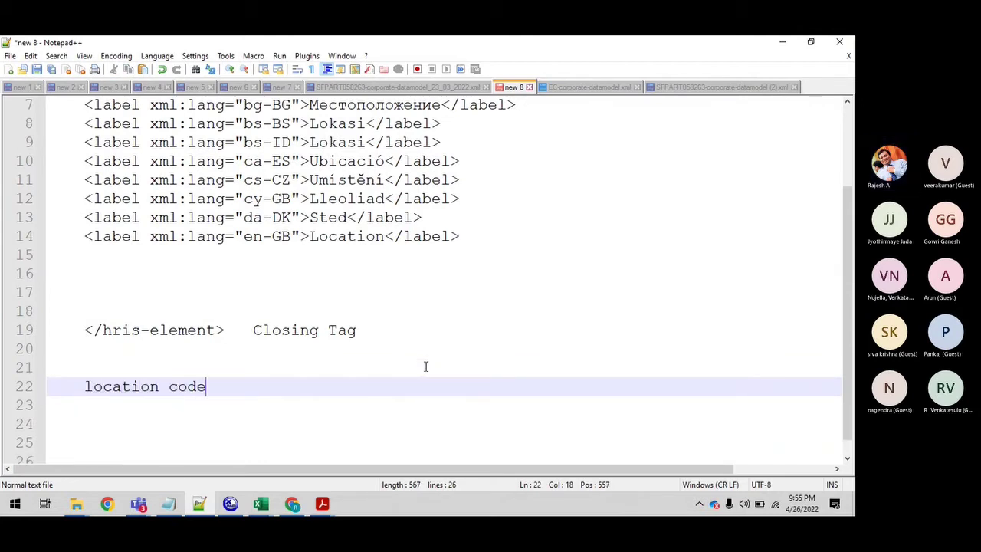
text(   --)
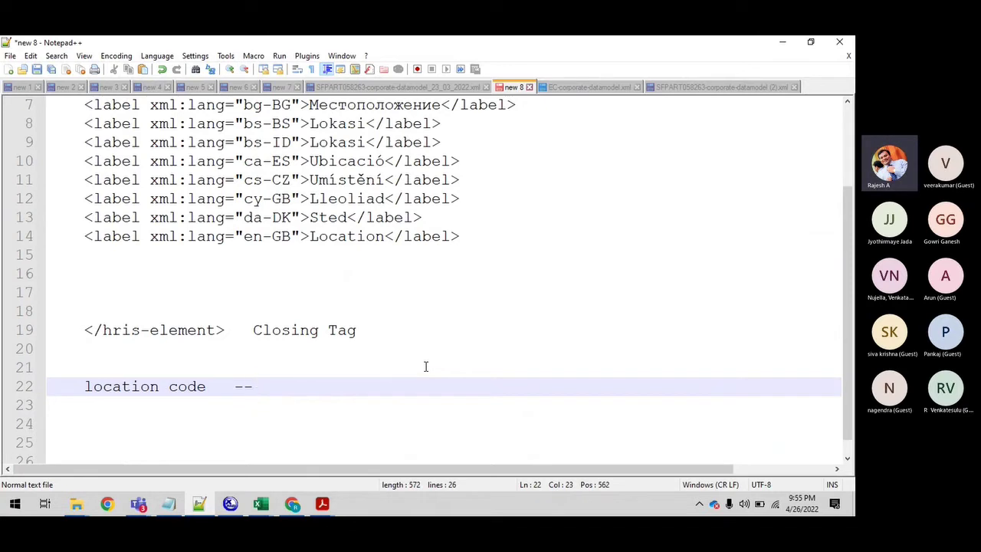
key(Return)
key(BackSpace)
text(010230      Amsterdam)
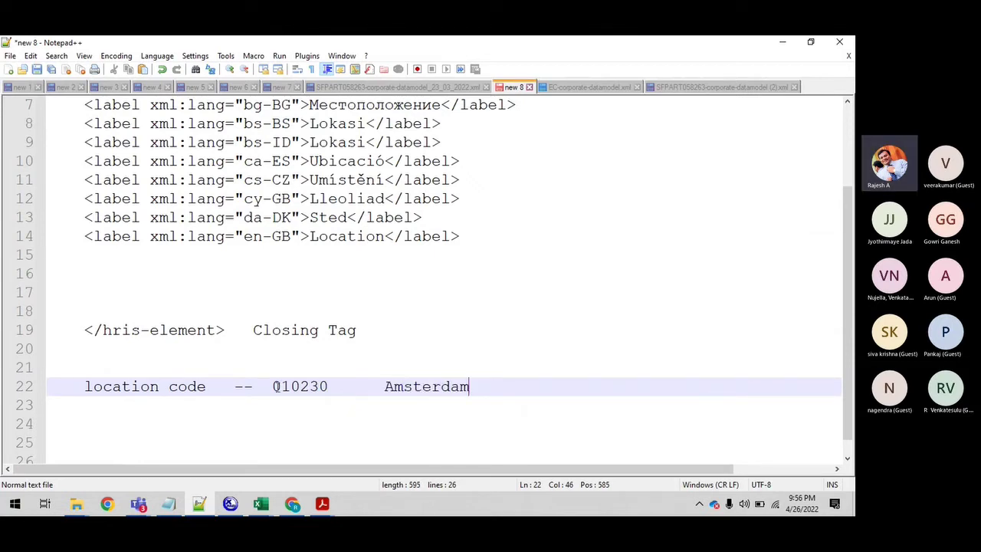
Delete the '010230 Amsterdam' example, leaving the line as 'location code --'
drag(328, 387, 291, 386)
drag(470, 386, 384, 386)
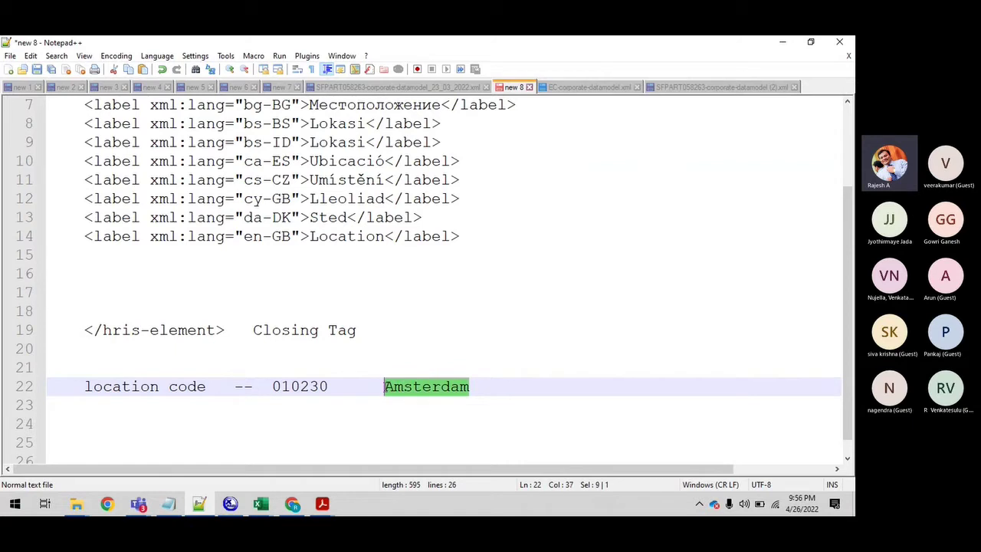
click(293, 404)
drag(276, 388, 317, 387)
click(318, 402)
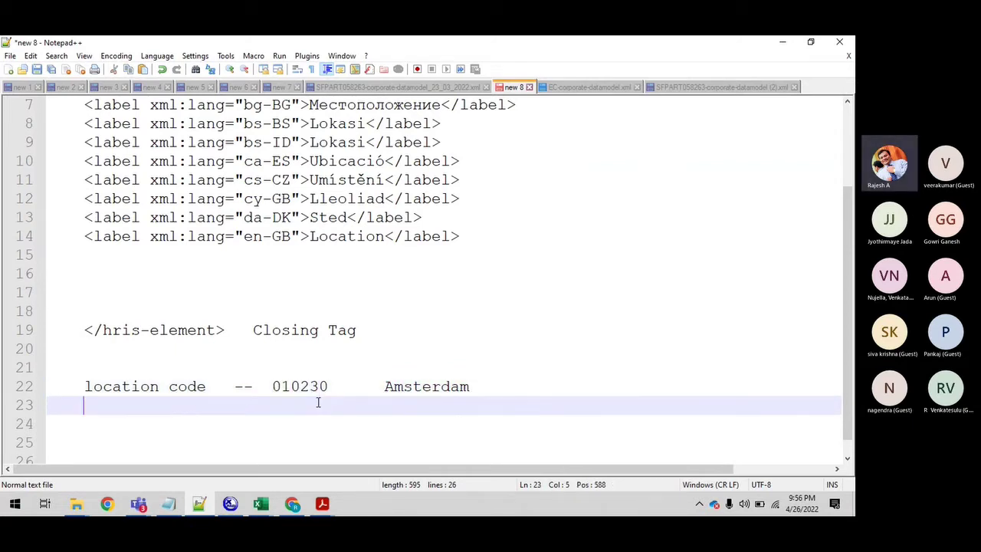
drag(471, 386, 80, 391)
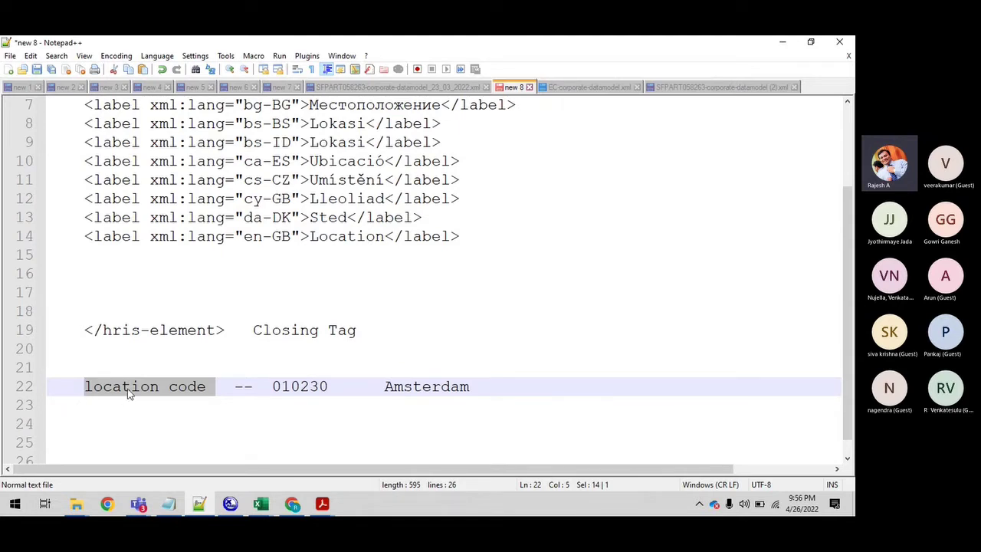
drag(263, 386, 473, 387)
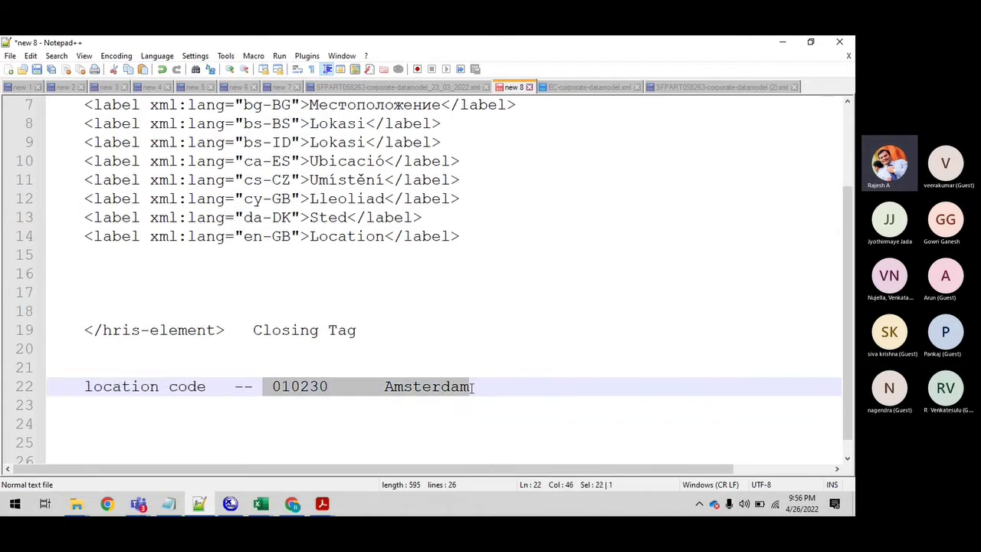
key(Delete)
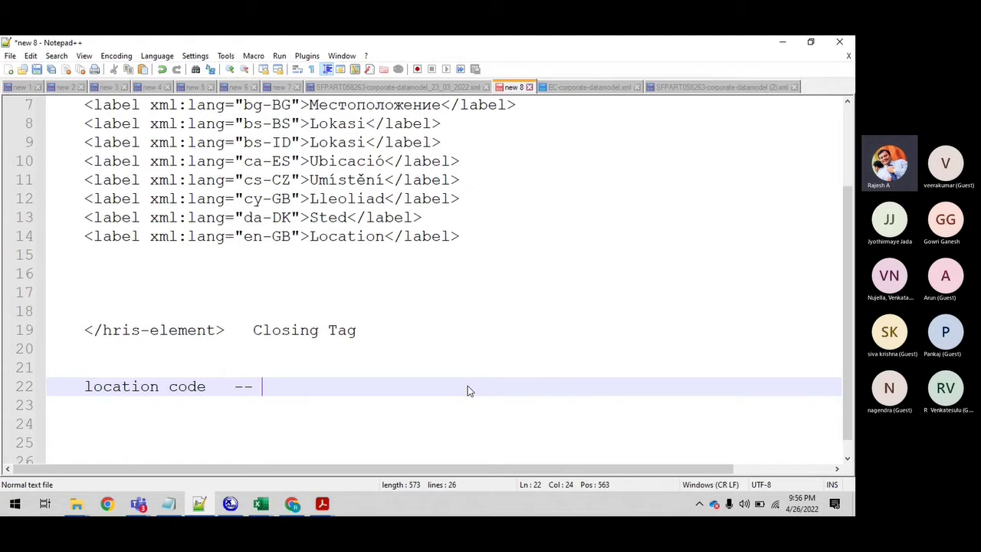
Write 'string : numbers and alphabets (alpha numeric)' on line 23
key(Return)
text(string)
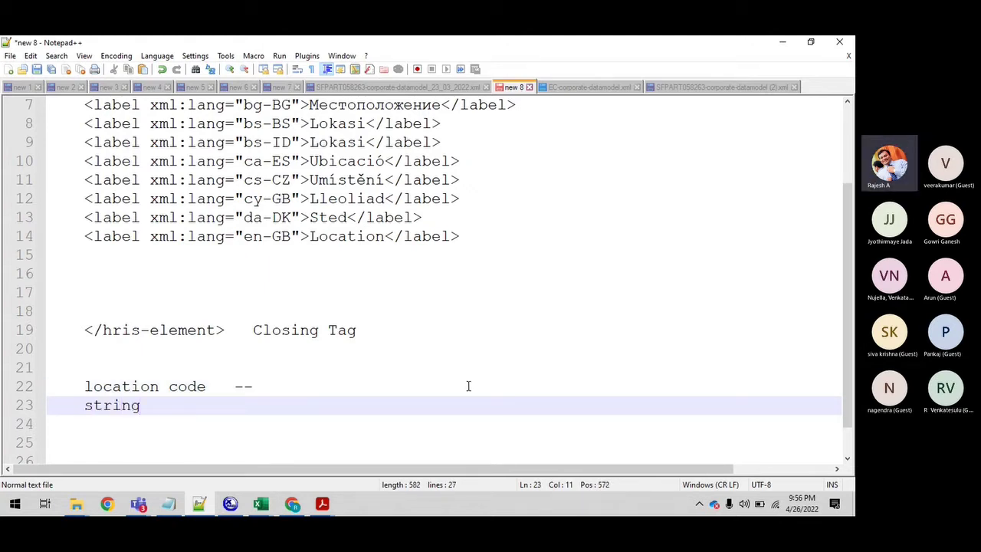
text(   : numbers and )
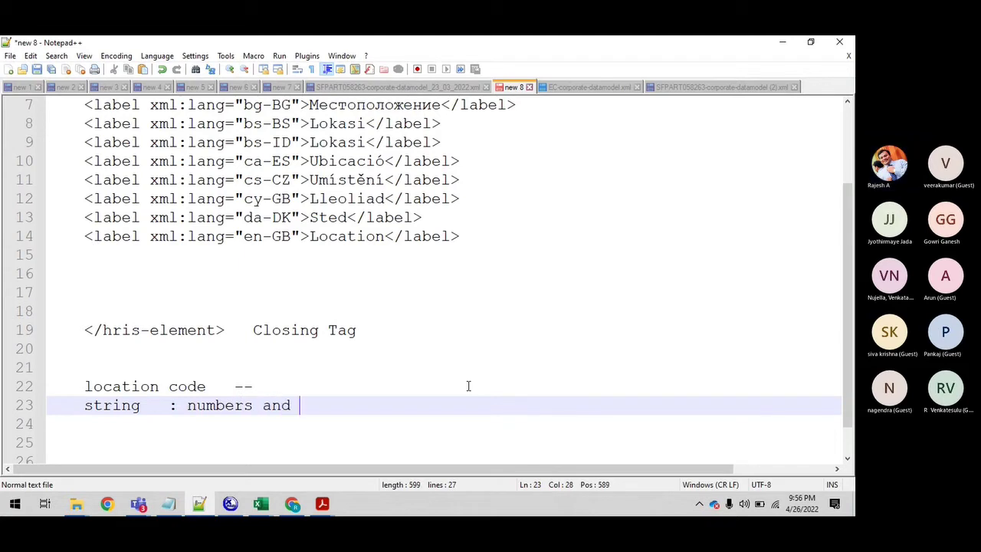
text(alh)
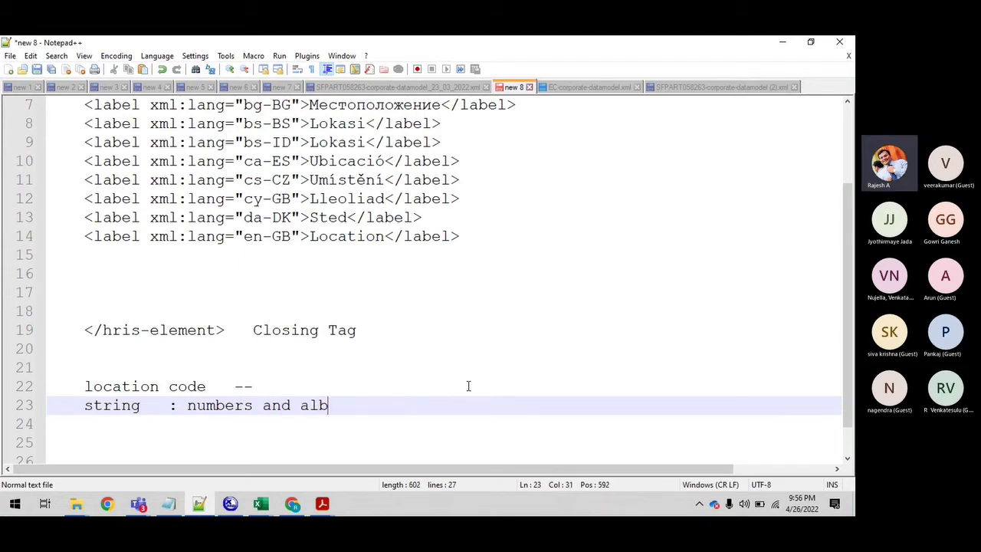
key(BackSpace)
text(phan)
key(BackSpace)
text(bets ()
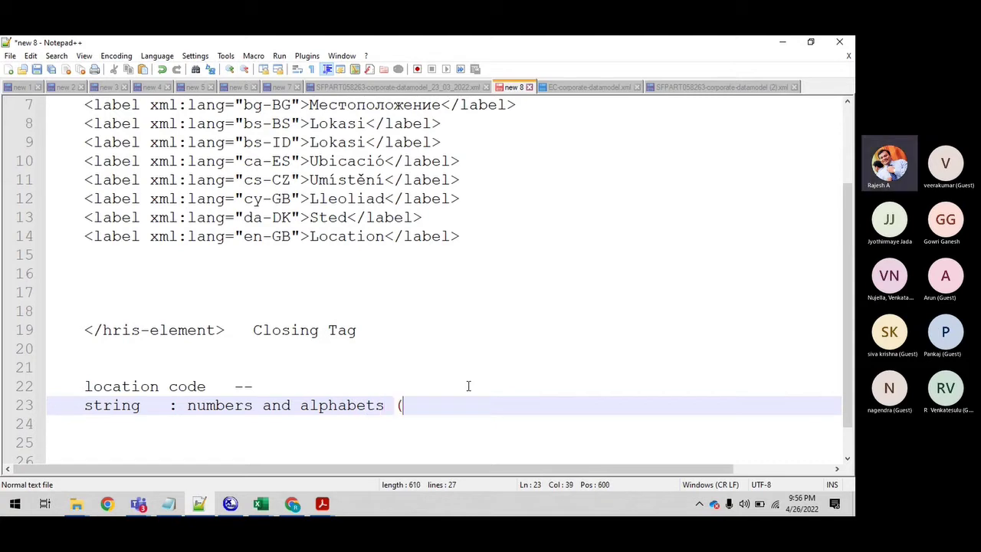
text(lph)
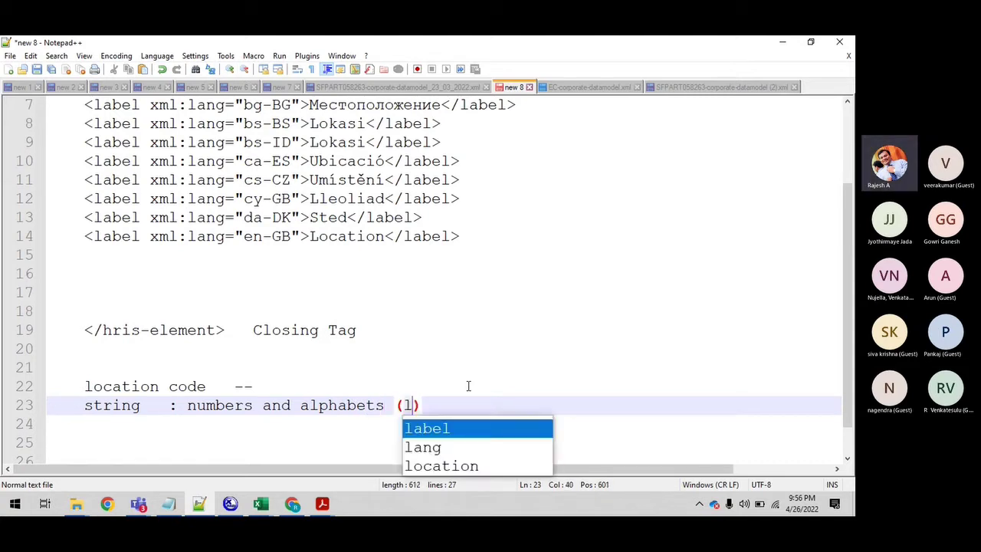
key(BackSpace)
key(BackSpace)
key(BackSpace)
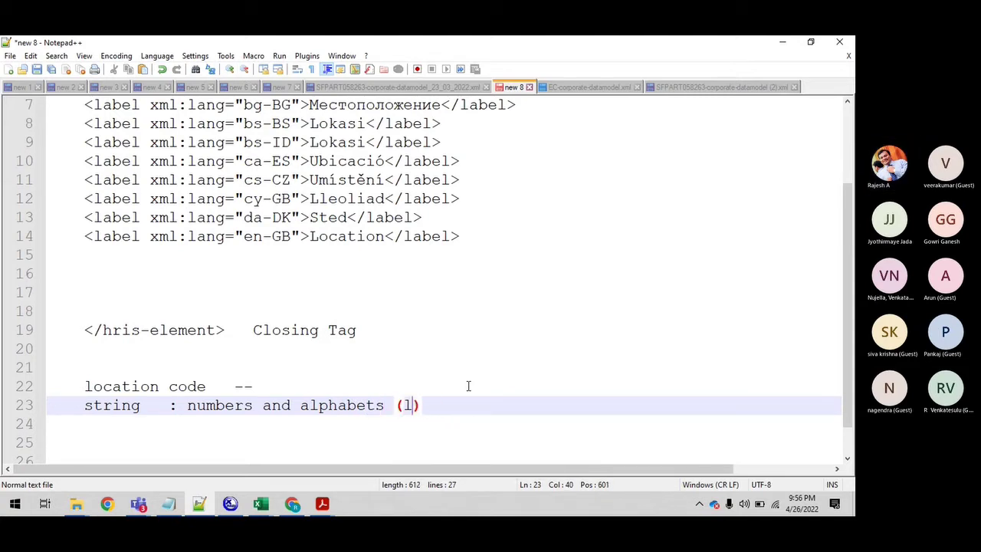
text(apha)
key(BackSpace)
key(BackSpace)
key(BackSpace)
text(lpha numeric)
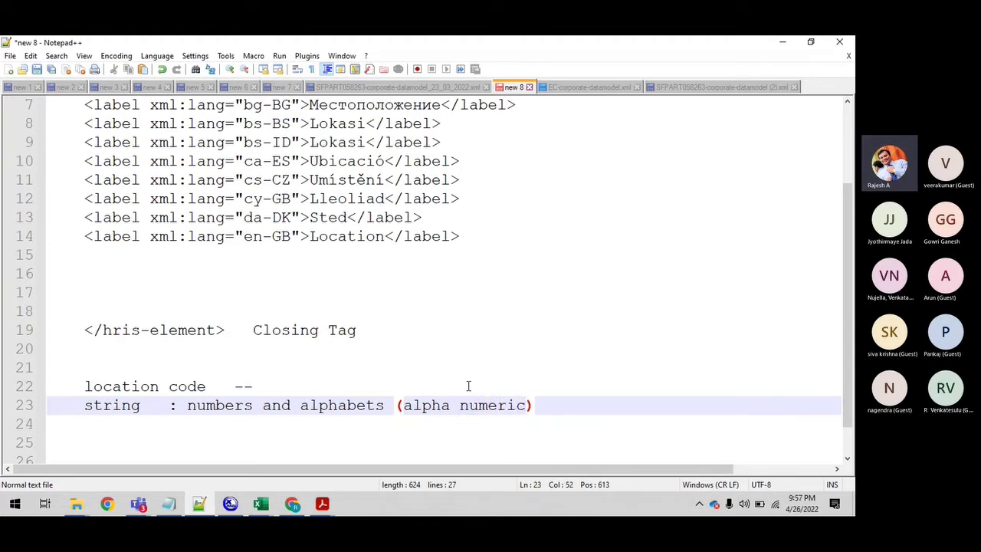
Add AS_01 as the example after the dashes on the location code line
drag(150, 405, 95, 406)
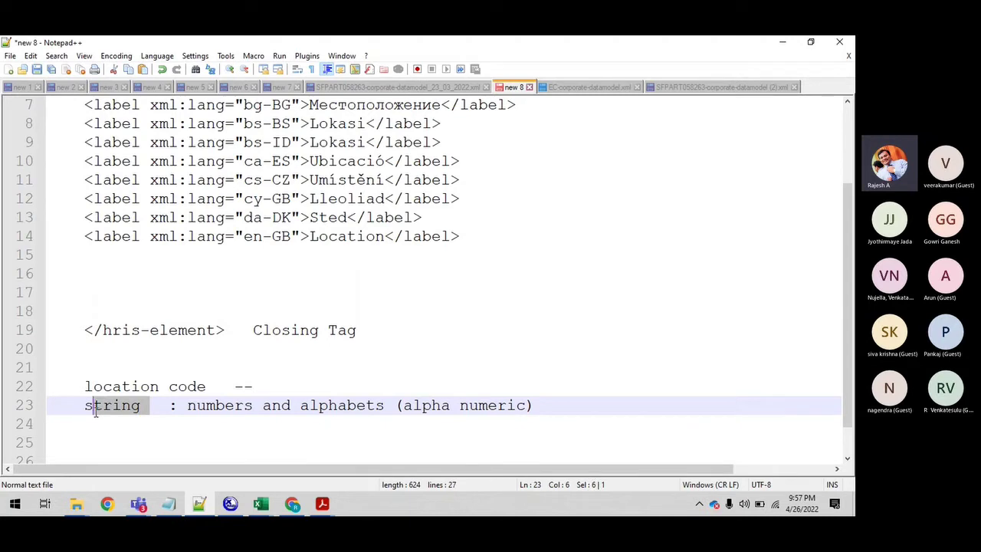
click(266, 386)
text(01 02)
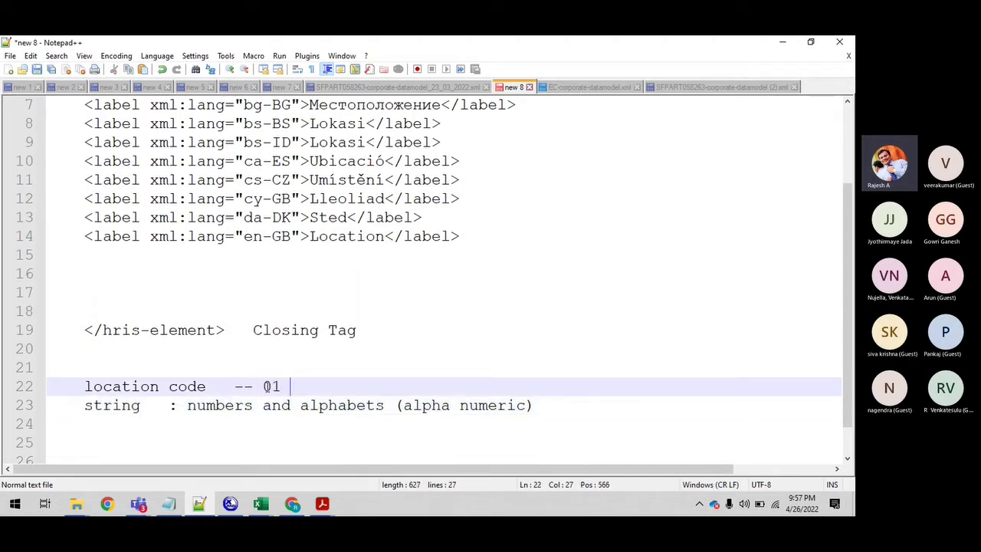
key(BackSpace)
key(BackSpace)
key(BackSpace)
key(BackSpace)
key(BackSpace)
text(AS_01)
mouse_move(281, 386)
mouse_down()
mouse_move(273, 387)
mouse_move(291, 386)
mouse_move(262, 386)
mouse_up()
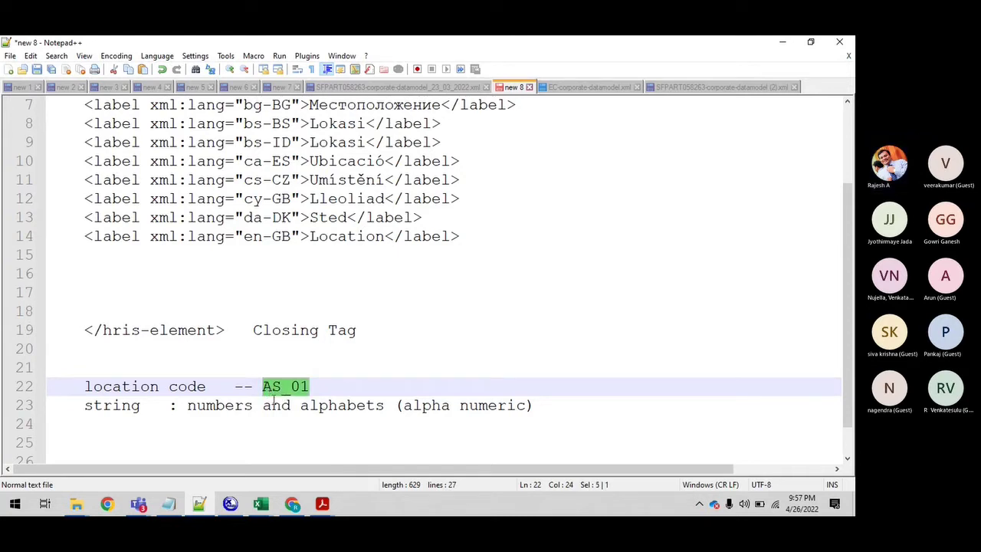
mouse_move(259, 509)
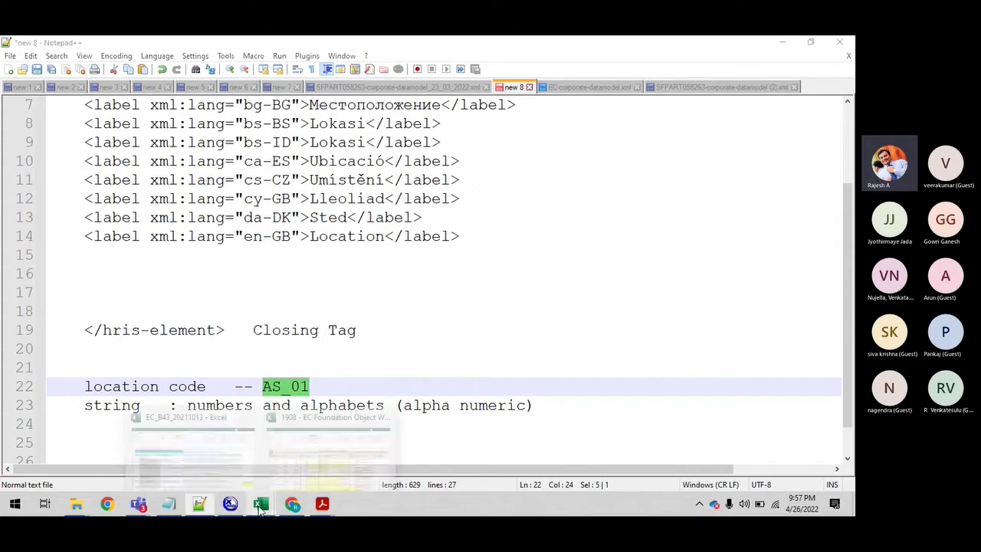
click(328, 448)
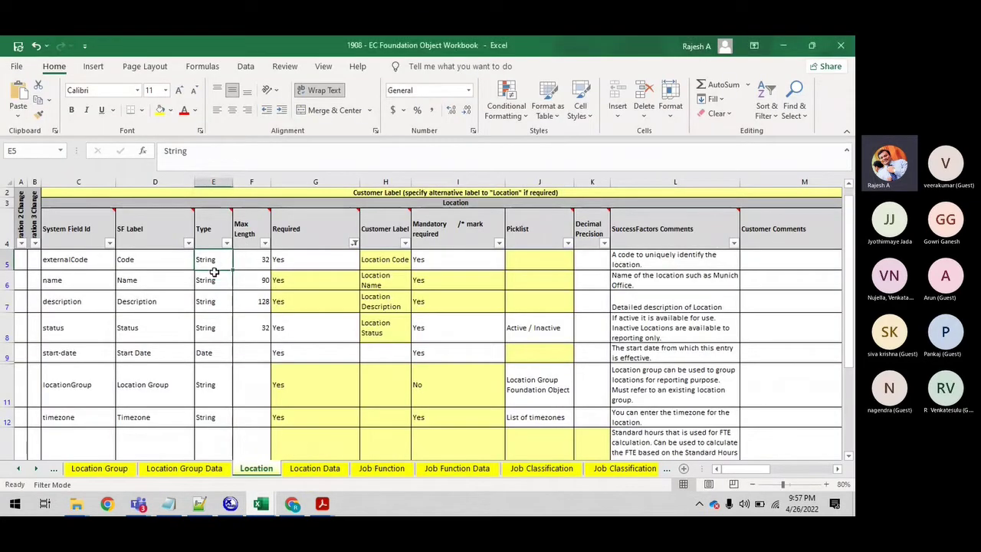
click(214, 282)
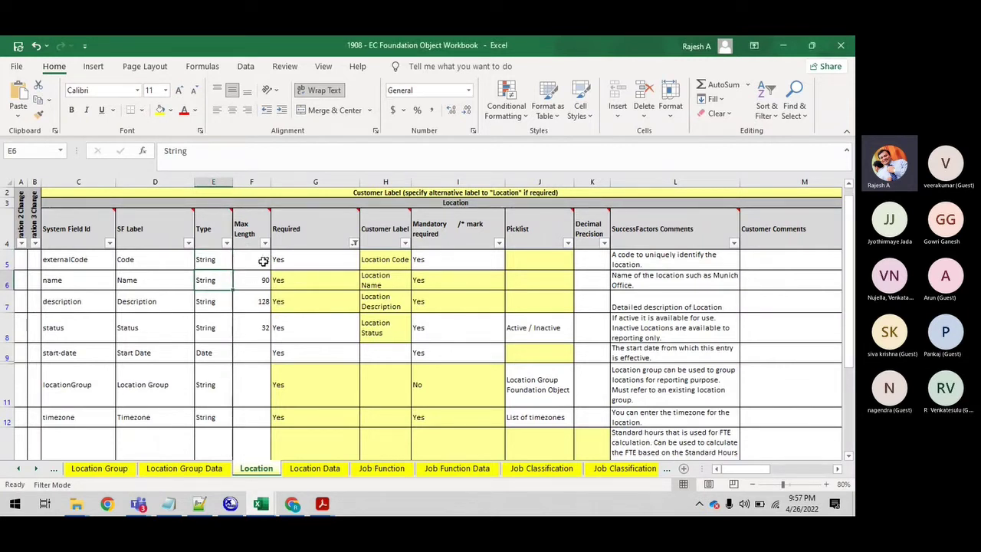
click(265, 258)
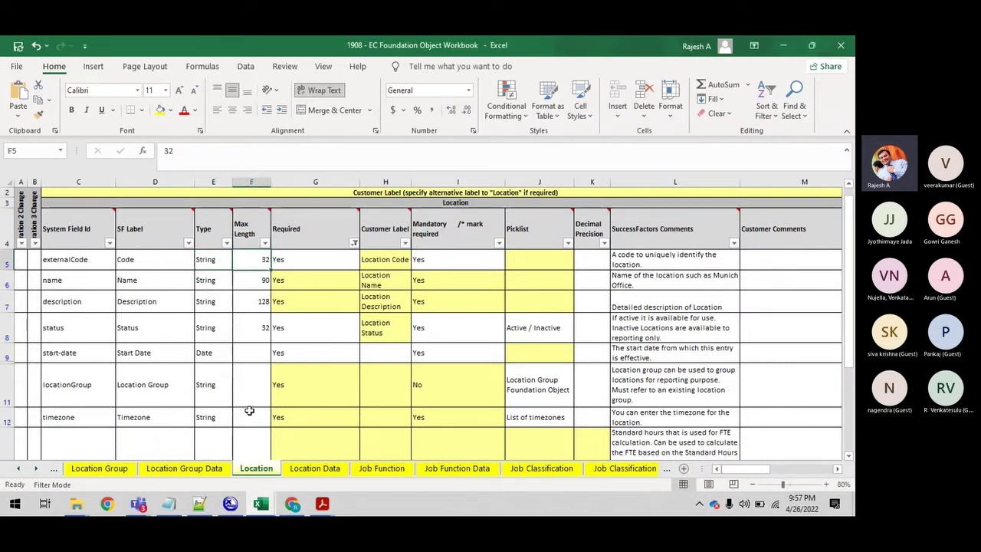
click(198, 503)
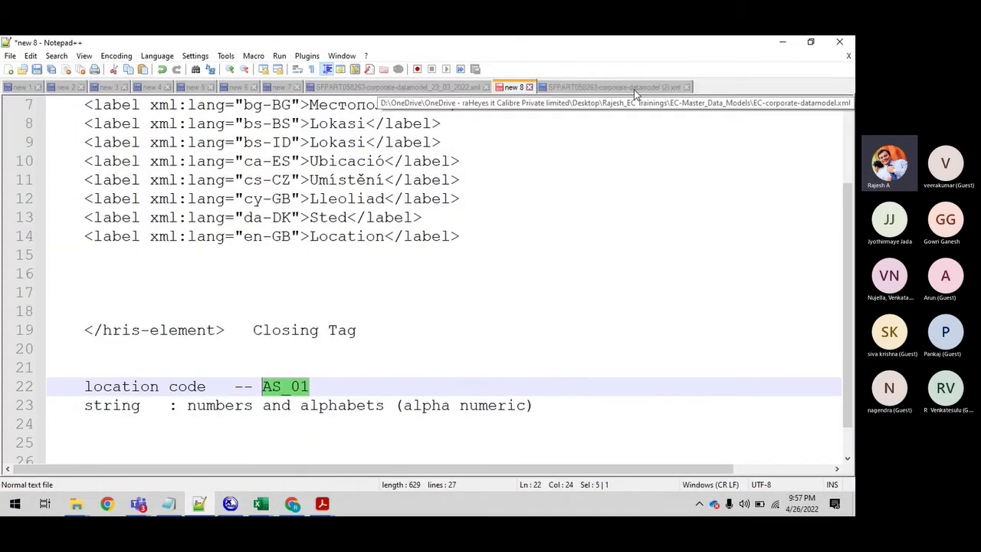
Close EC-corporate-datamodel.xml and switch to the SFPART corporate-datamodel (2).xml file
click(637, 86)
click(613, 89)
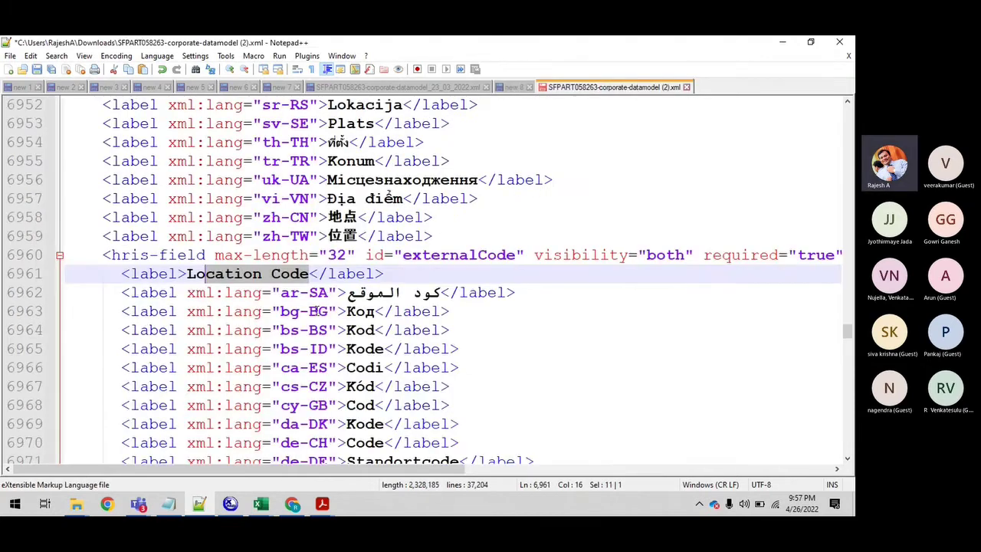
drag(347, 256, 338, 255)
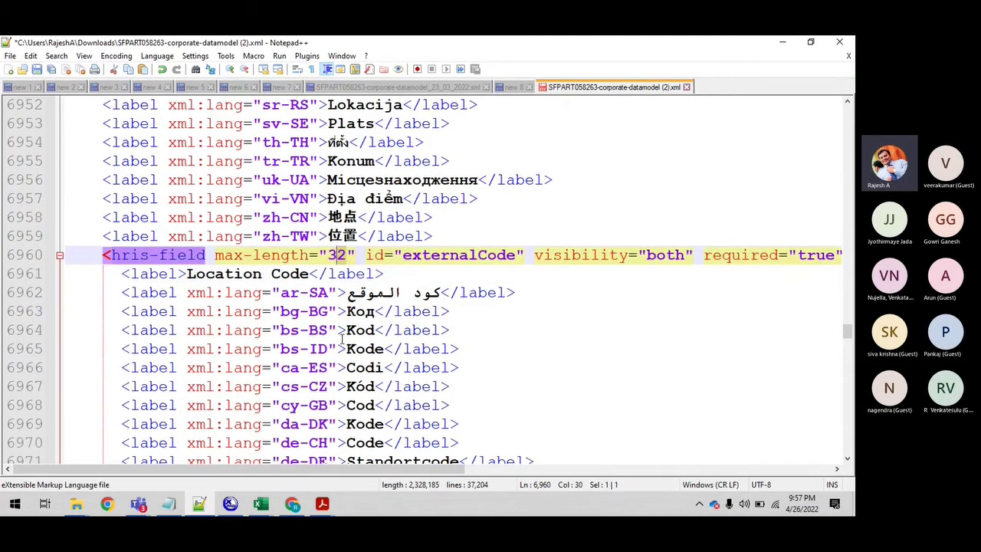
scroll(342, 339, down, 1)
scroll(345, 330, down, 14)
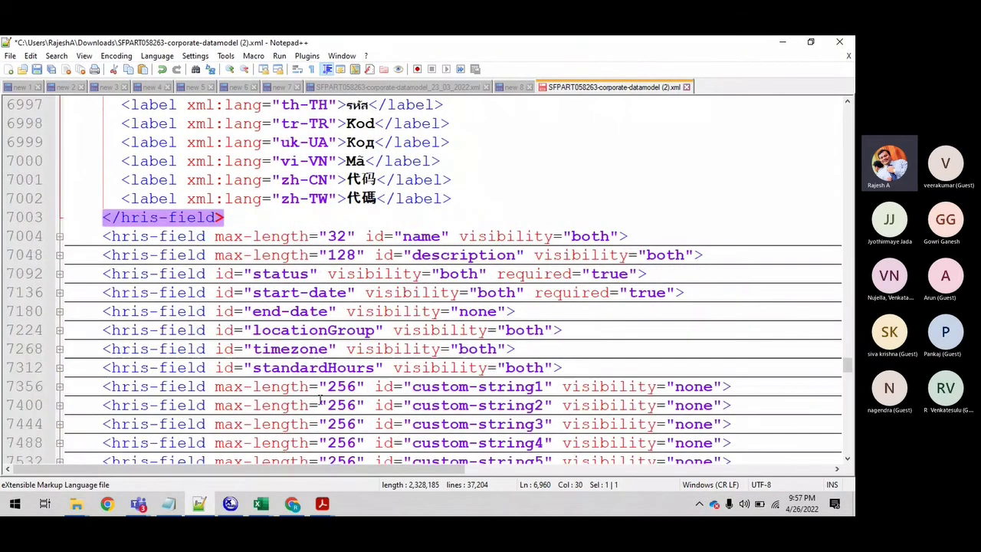
scroll(790, 428, up, 17)
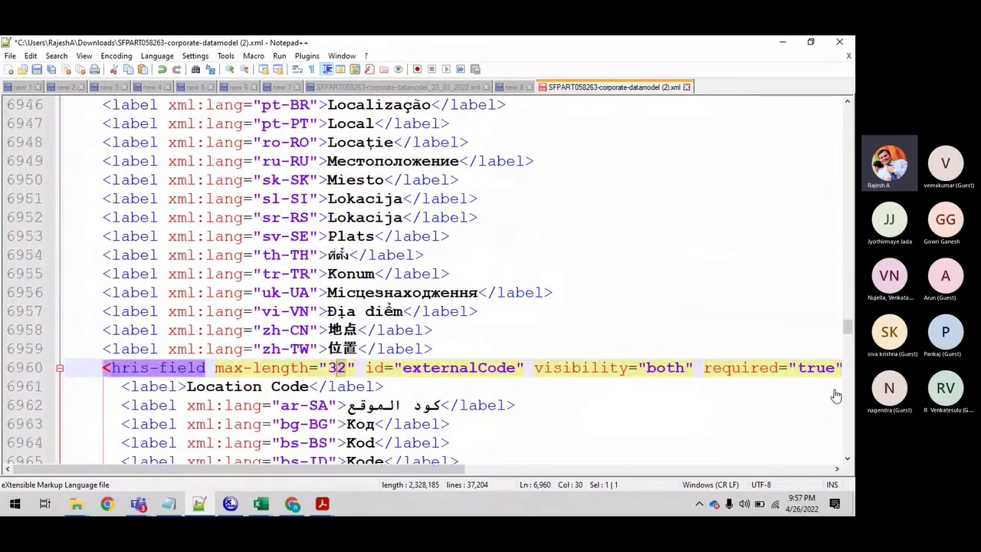
scroll(423, 419, down, 2)
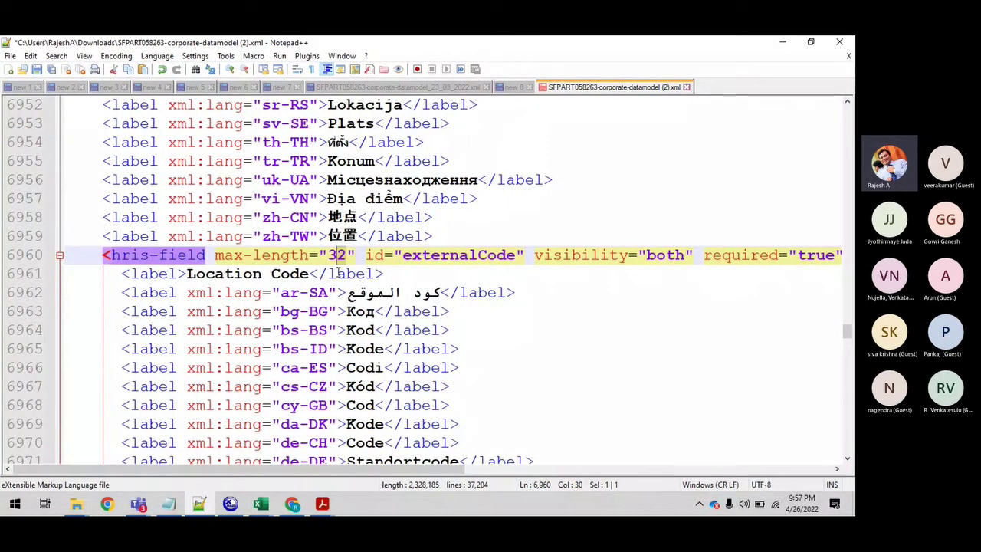
Point out the Location Code label and select the externalCode max-length value 32
click(363, 255)
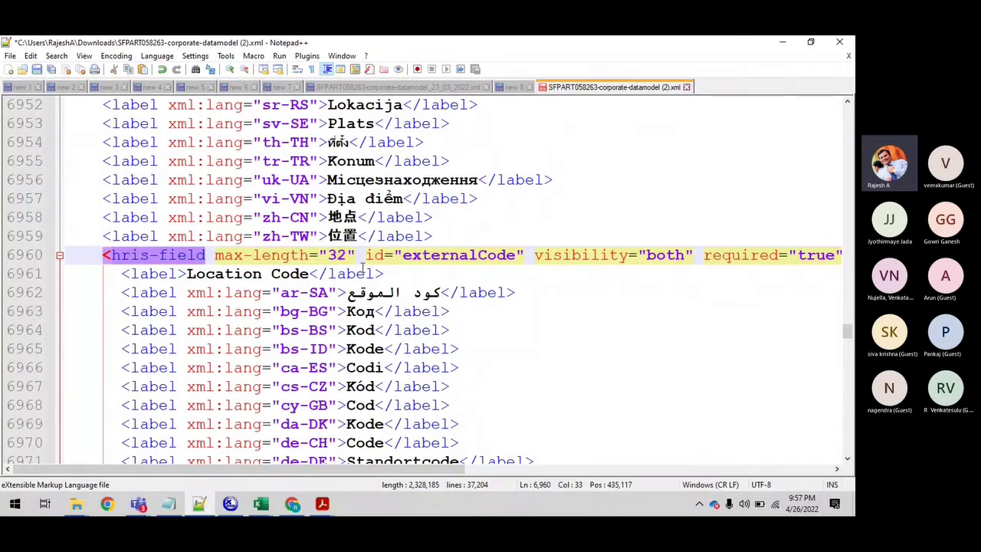
text(strinf)
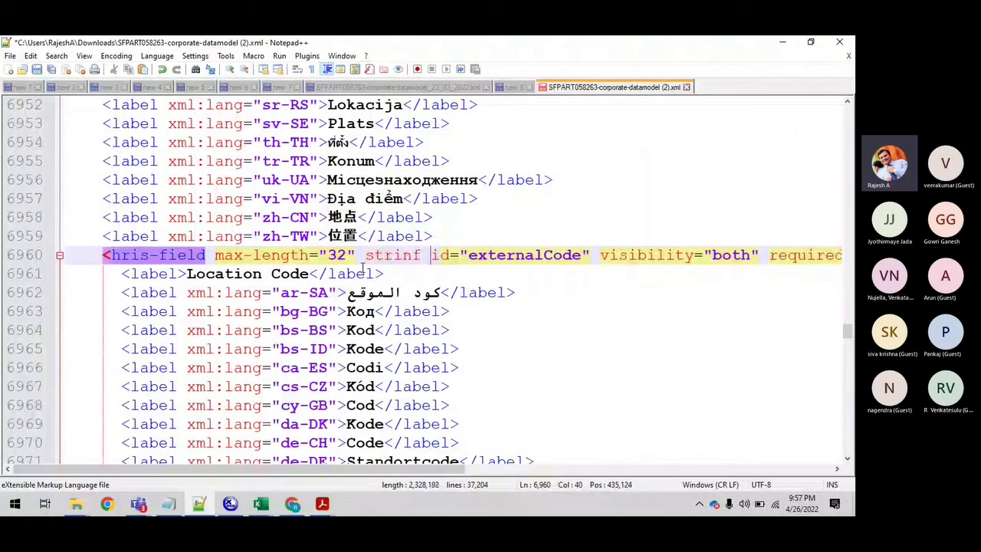
key(BackSpace)
key(BackSpace)
key(BackSpace)
key(BackSpace)
key(BackSpace)
key(BackSpace)
key(BackSpace)
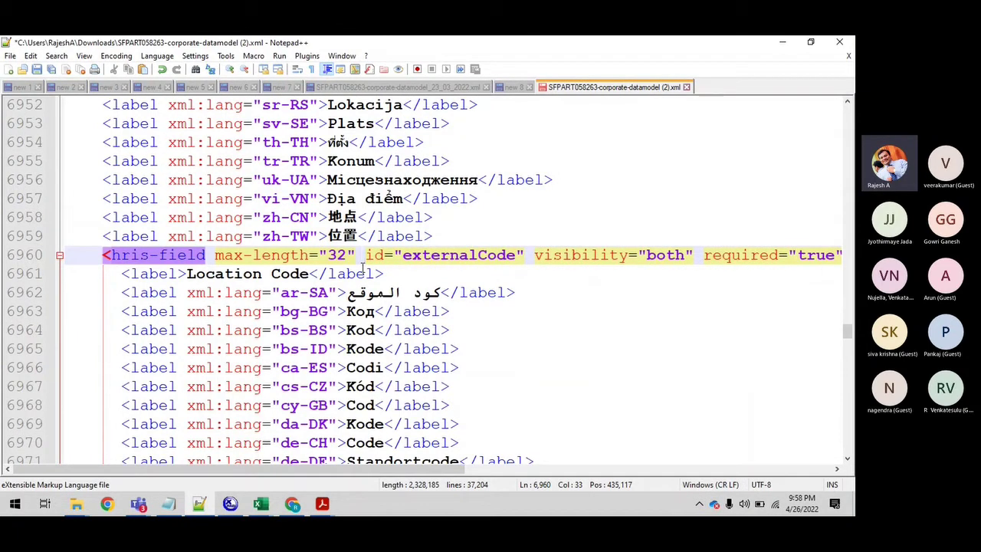
click(373, 273)
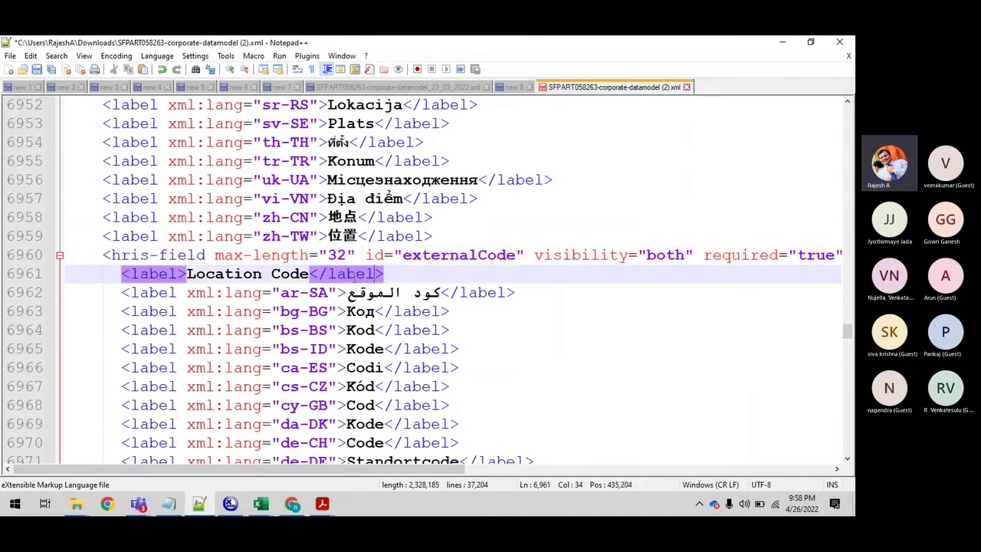
double_click(334, 255)
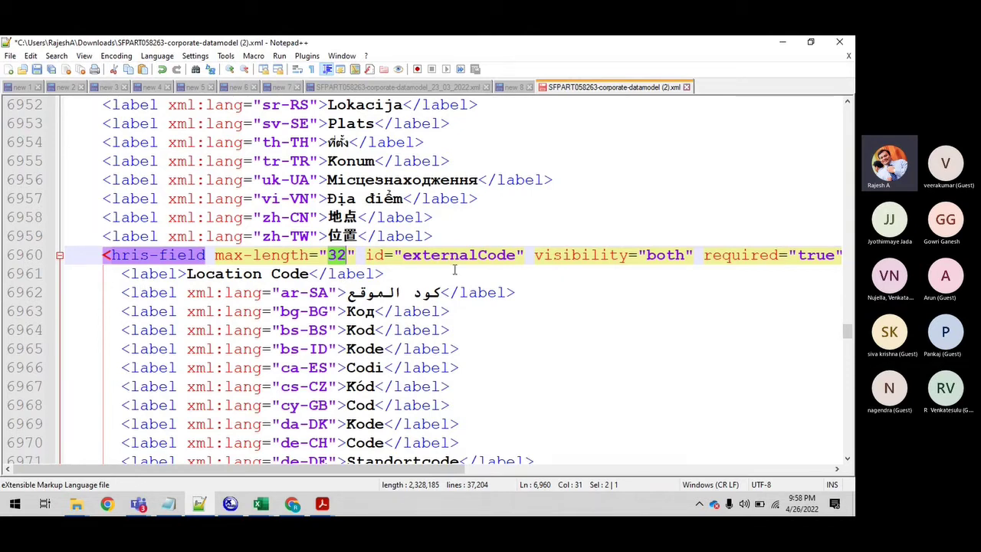
Highlight the max-length 32, id and visibility attributes on line 6960, then switch to the Notepad notes
drag(364, 256, 509, 258)
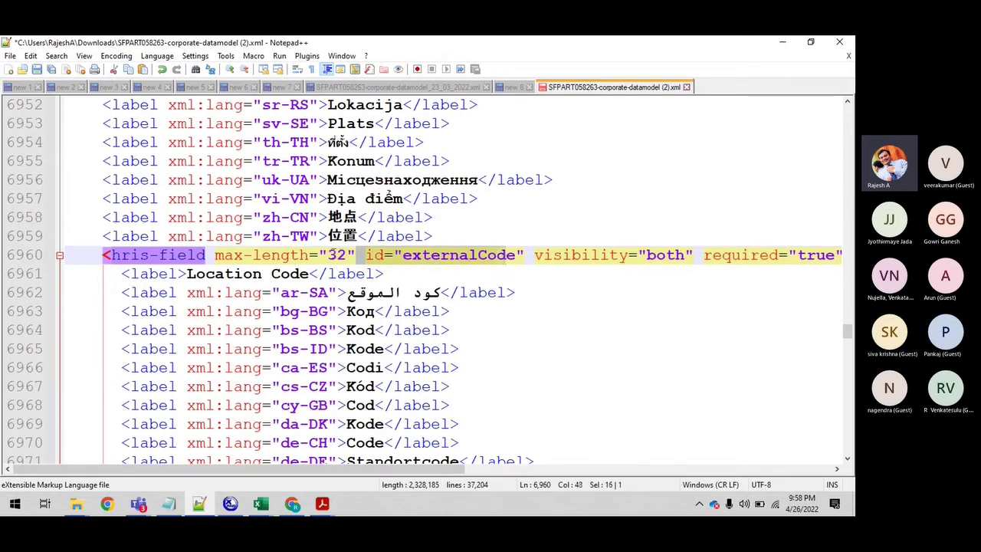
double_click(334, 255)
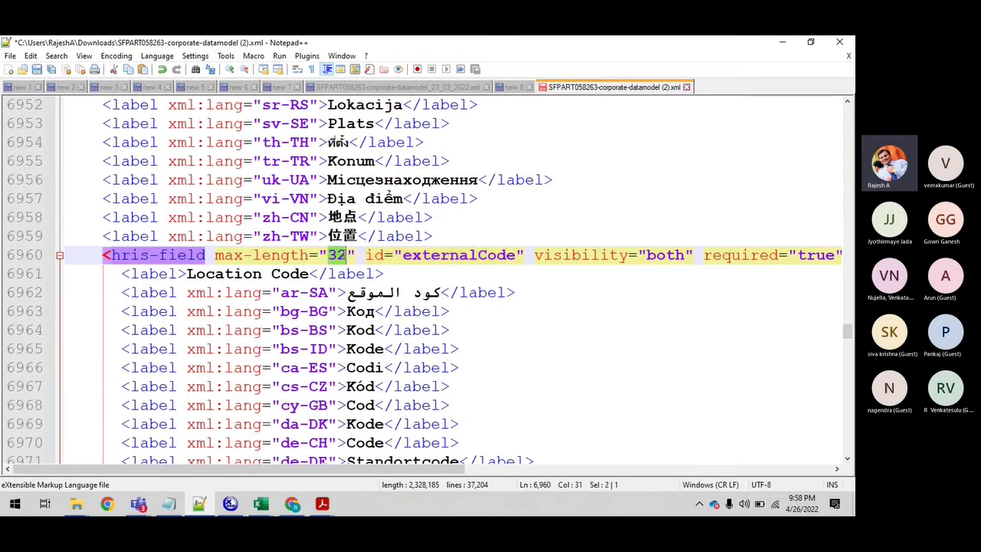
drag(535, 255, 582, 255)
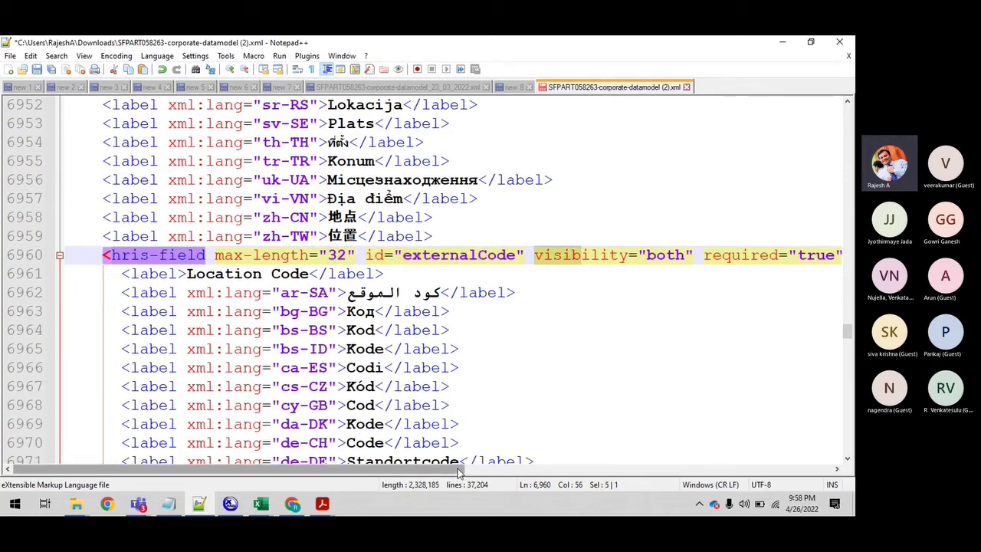
drag(460, 470, 512, 470)
click(586, 314)
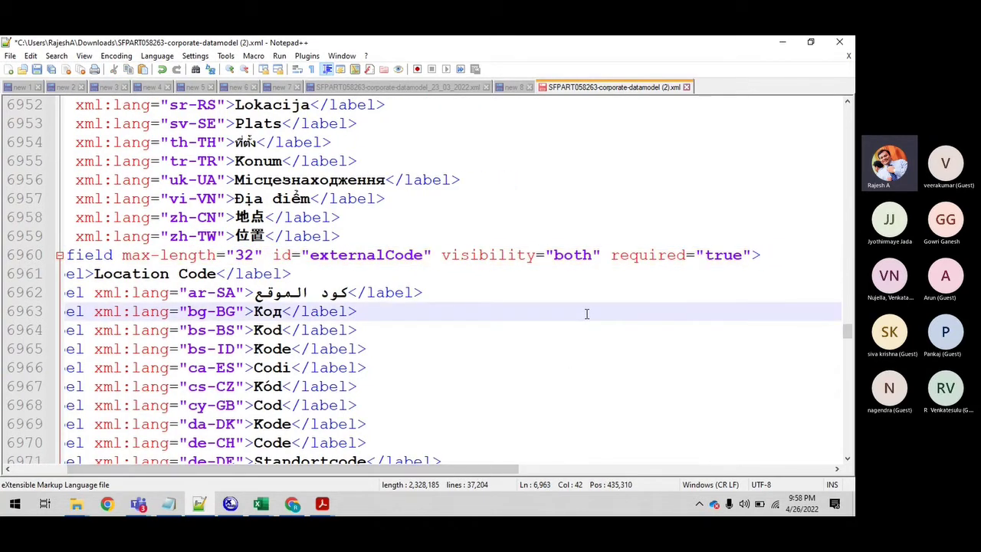
drag(441, 255, 535, 258)
click(169, 503)
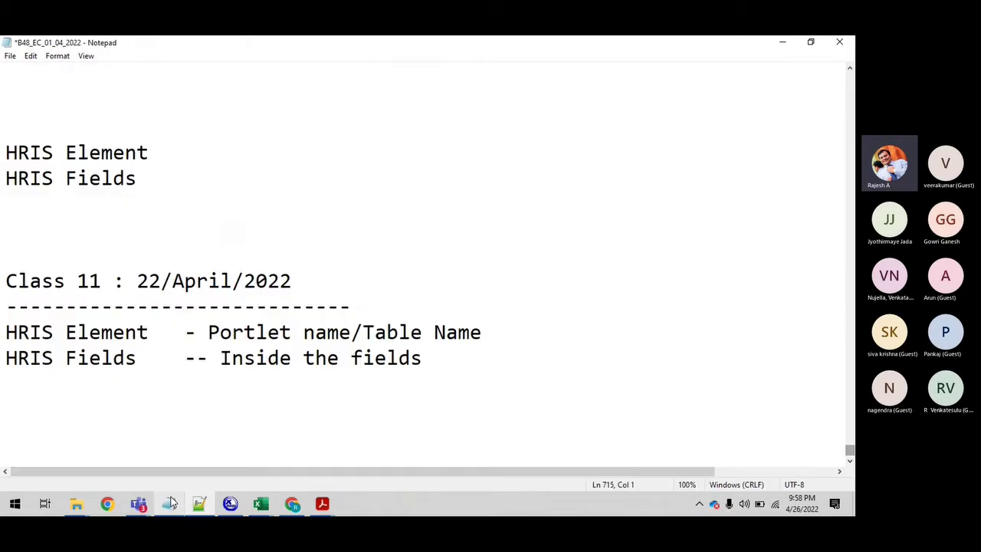
Add the heading 'Attributes.' and the line 'Every HRIS Field will have attributes.' to the notes
click(202, 416)
text(Attributes)
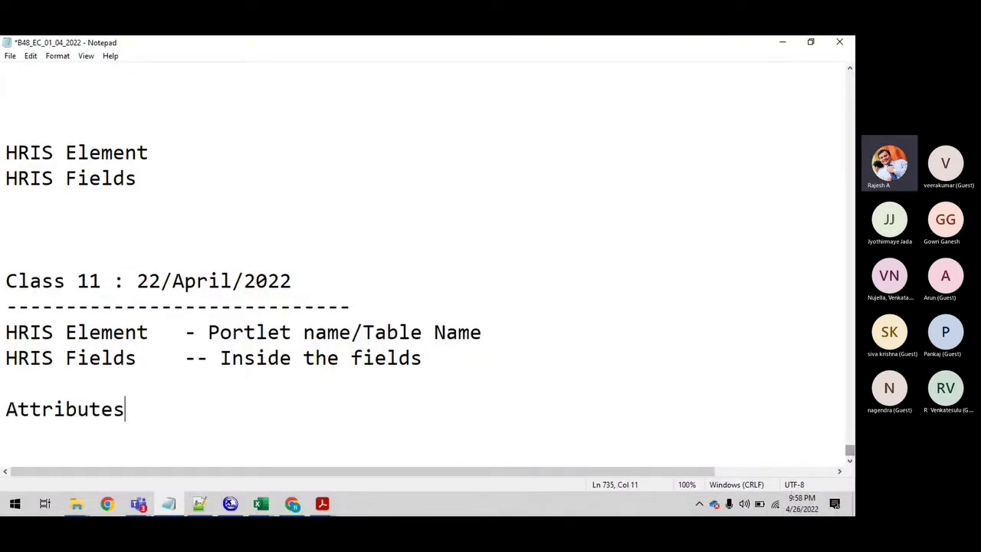
text(.)
key(Return)
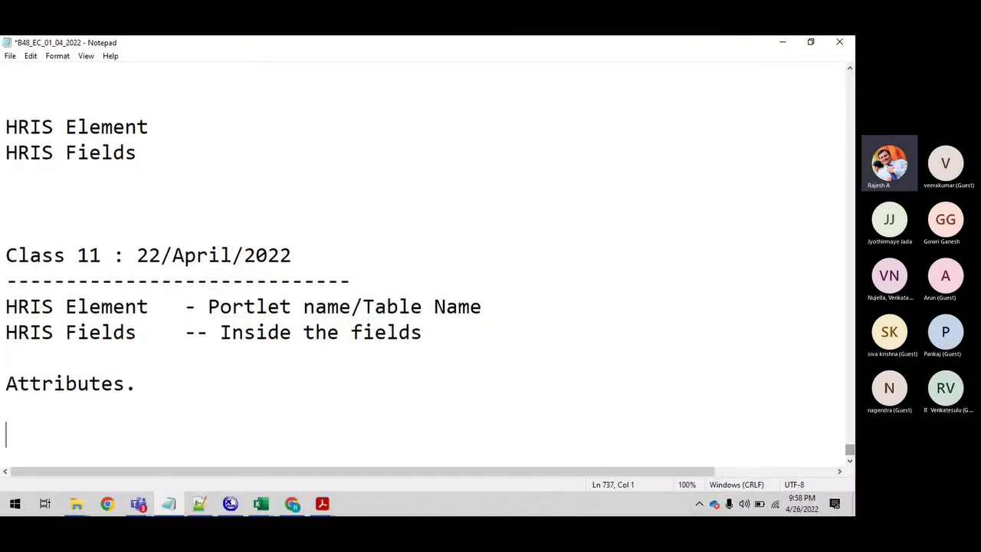
text(Every)
drag(160, 333, 5, 341)
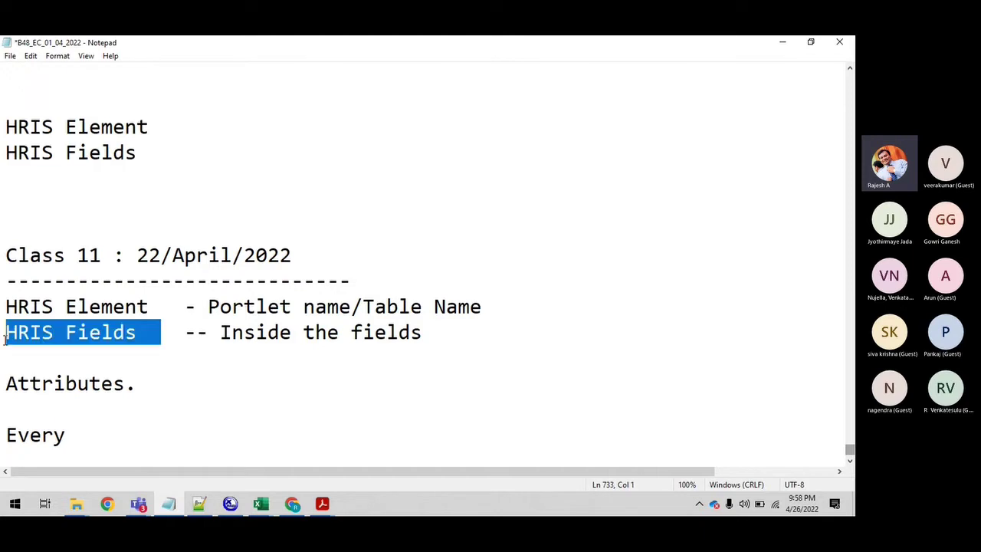
key(ctrl+c)
click(87, 435)
key(ctrl+v)
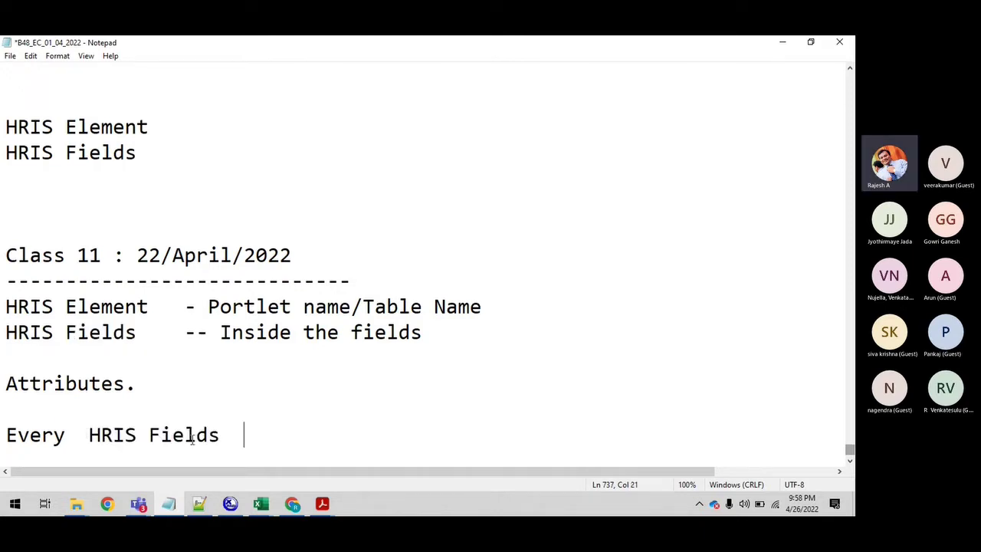
key(BackSpace)
key(BackSpace)
key(BackSpace)
text(will have attributes.)
List Required and Visibility on new lines, then show the desktop
key(Return)
key(Return)
key(Return)
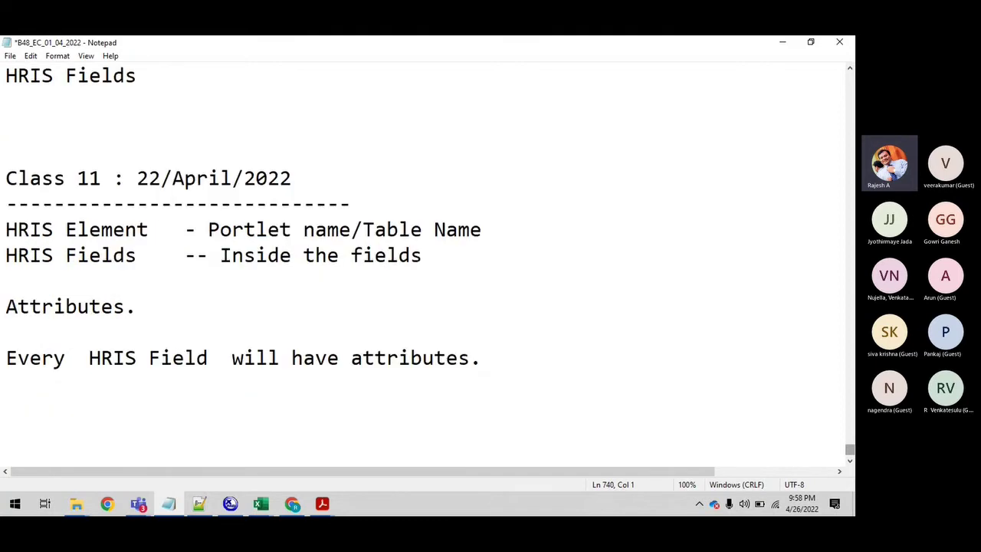
text(Required)
key(Return)
key(Return)
text(Visibility)
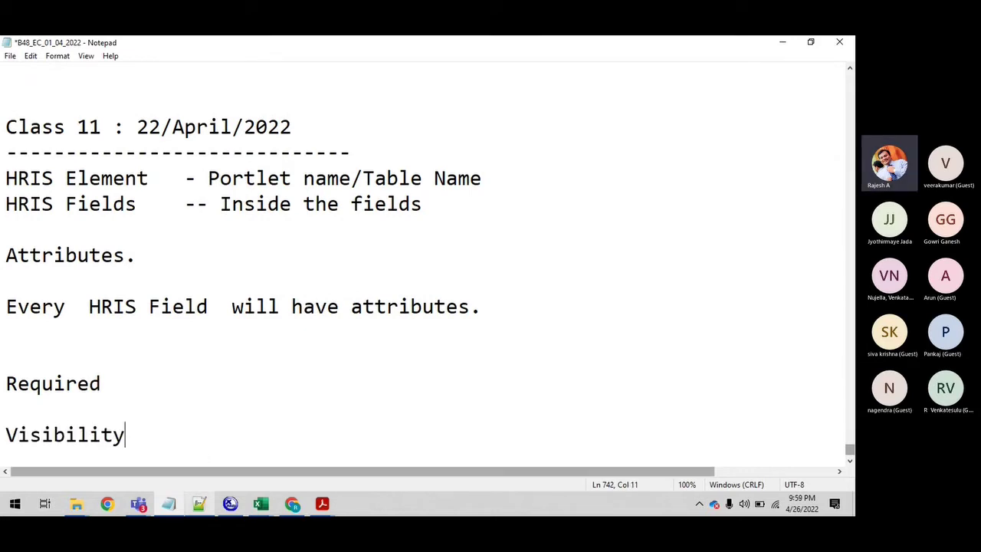
click(808, 511)
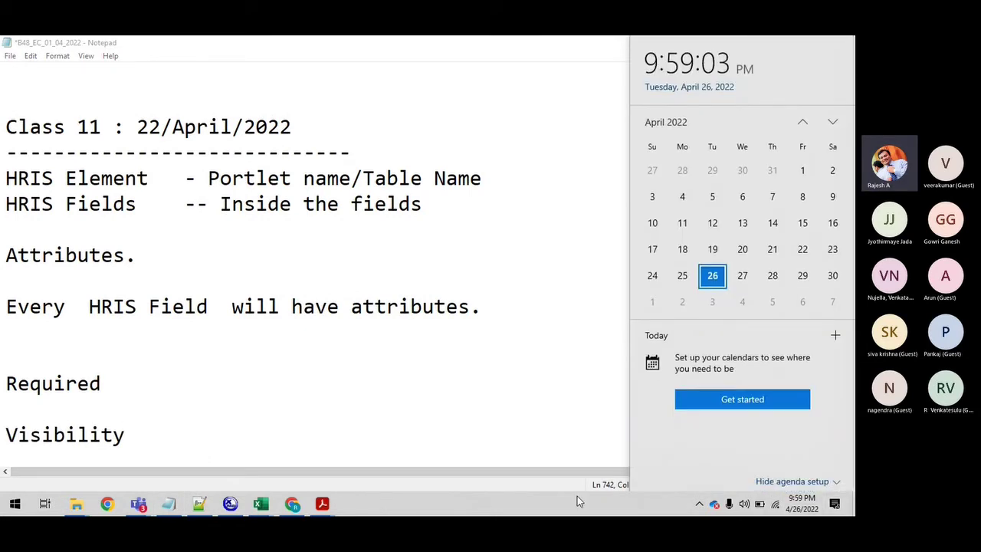
click(577, 498)
click(854, 506)
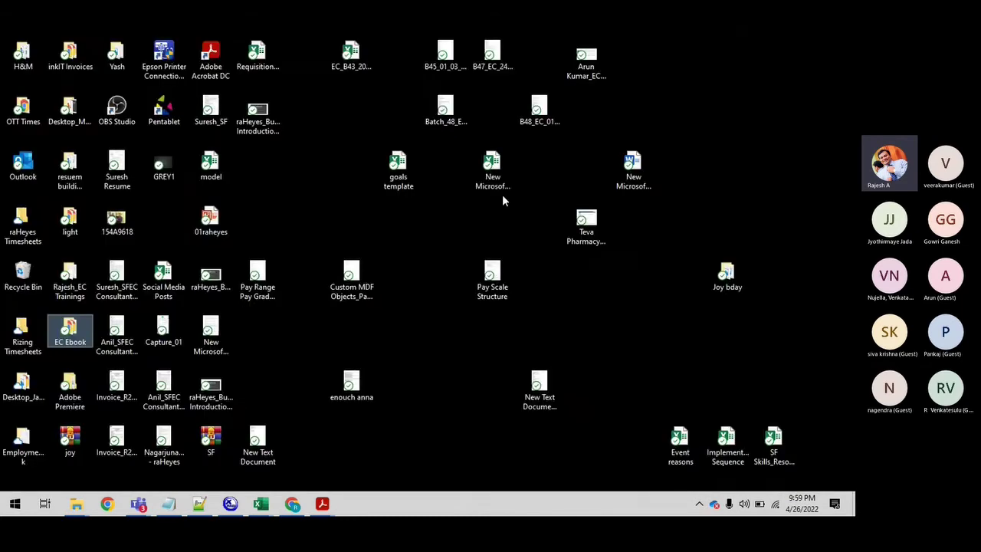
Open the B47_EC_24_03_2022 notes and search them for 'attribute'
click(487, 68)
double_click(488, 68)
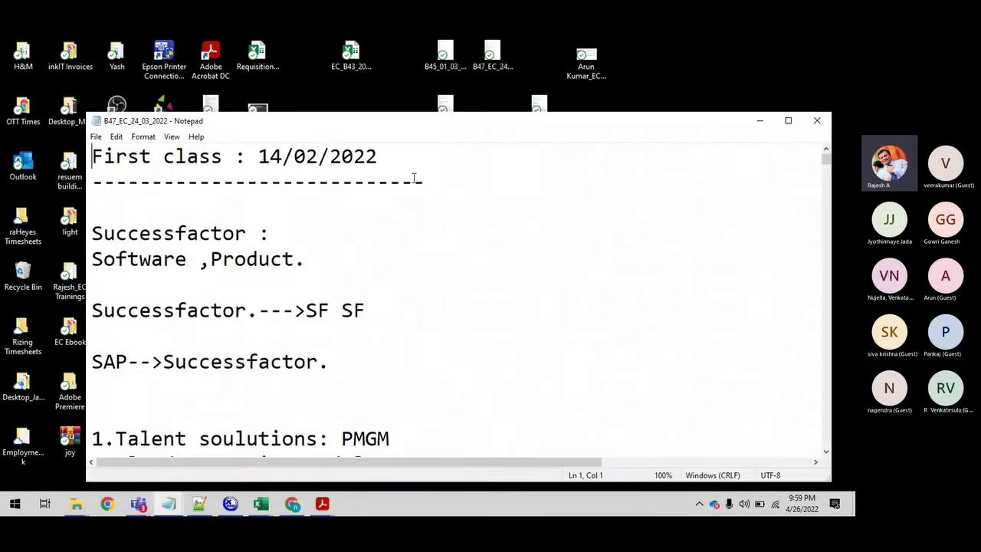
scroll(631, 232, down, 10)
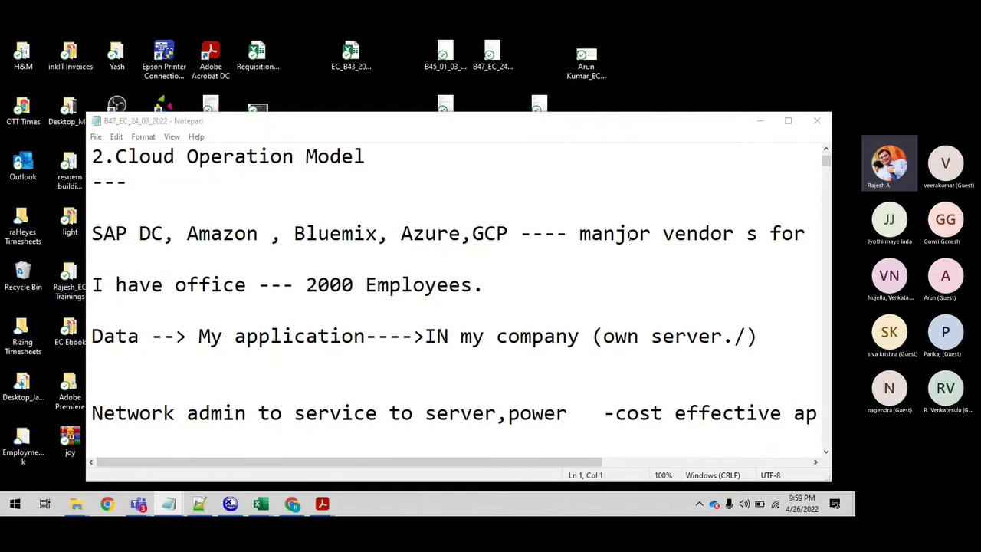
key(ctrl+f)
text(att)
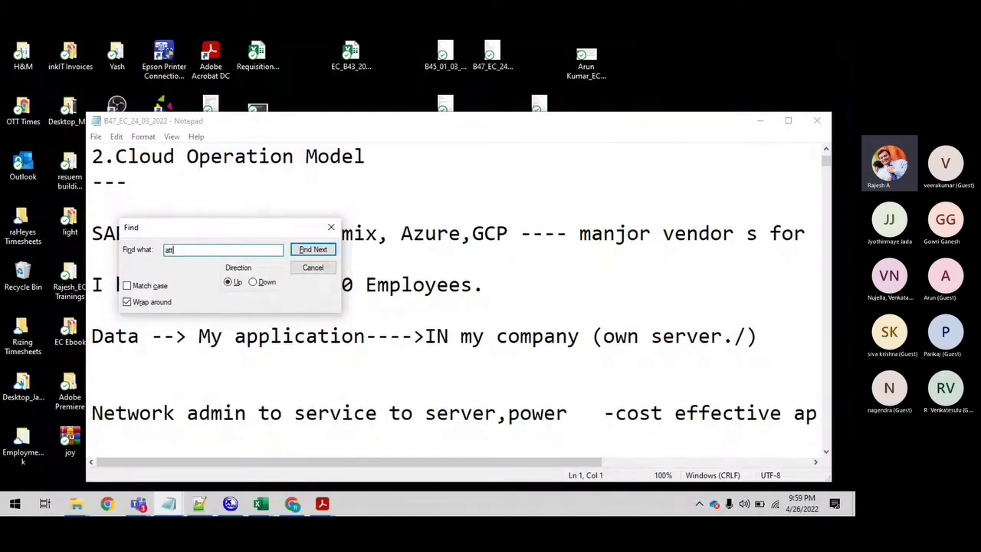
text(ribute)
key(Return)
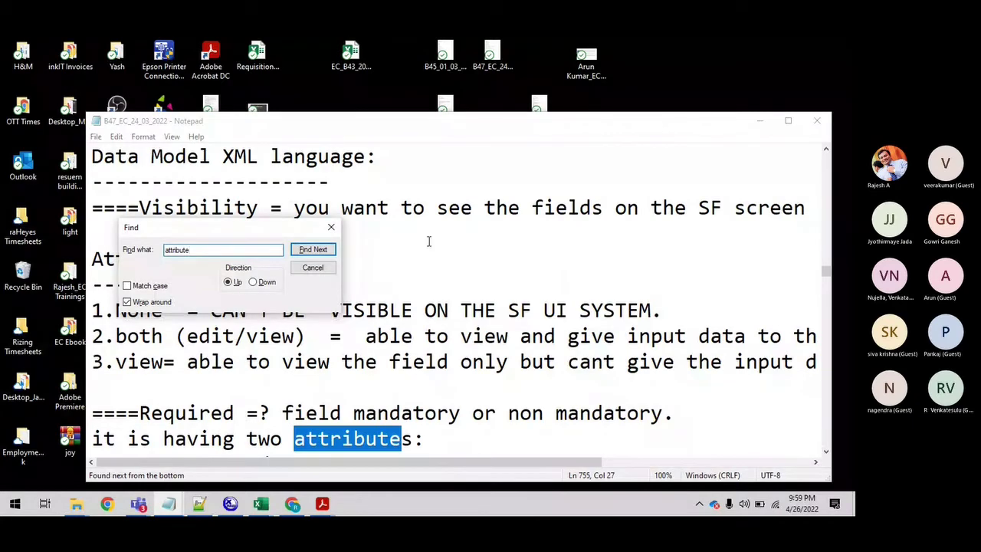
key(Escape)
Maximize the notes and select the text from Data Model XML language down to the UNIT testing line
click(788, 120)
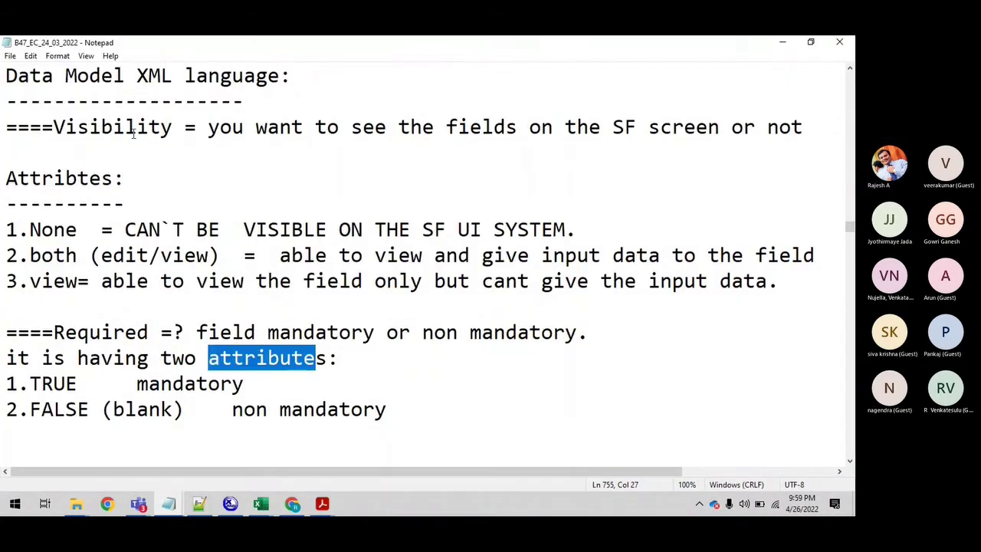
scroll(154, 188, down, 2)
scroll(345, 315, down, 2)
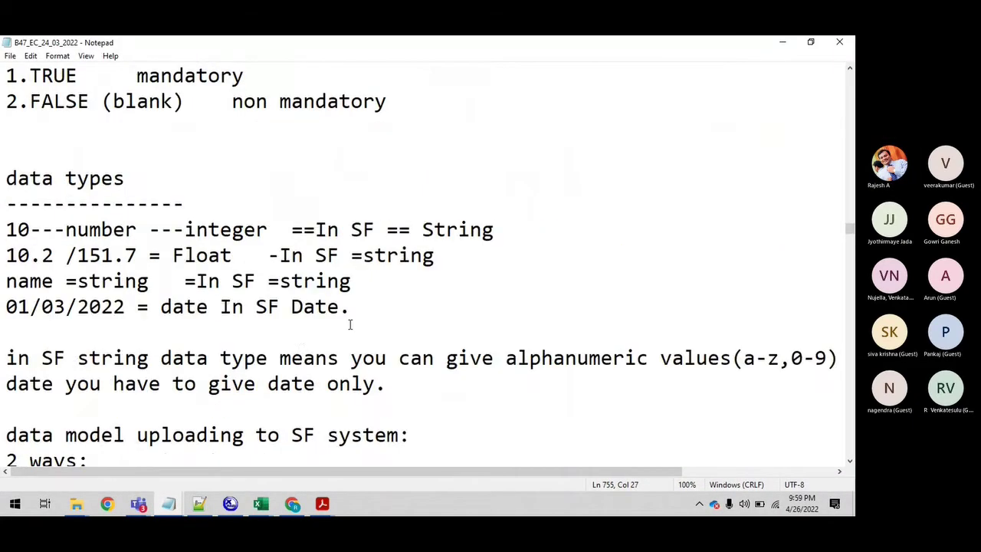
click(392, 317)
scroll(397, 317, down, 1)
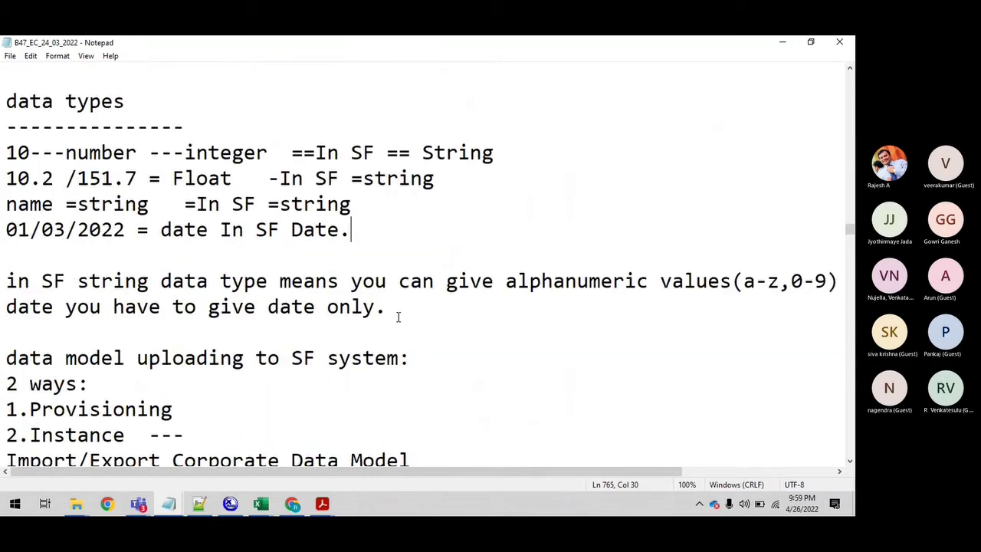
scroll(302, 328, down, 2)
scroll(296, 322, up, 2)
scroll(280, 306, up, 7)
drag(20, 212, 542, 376)
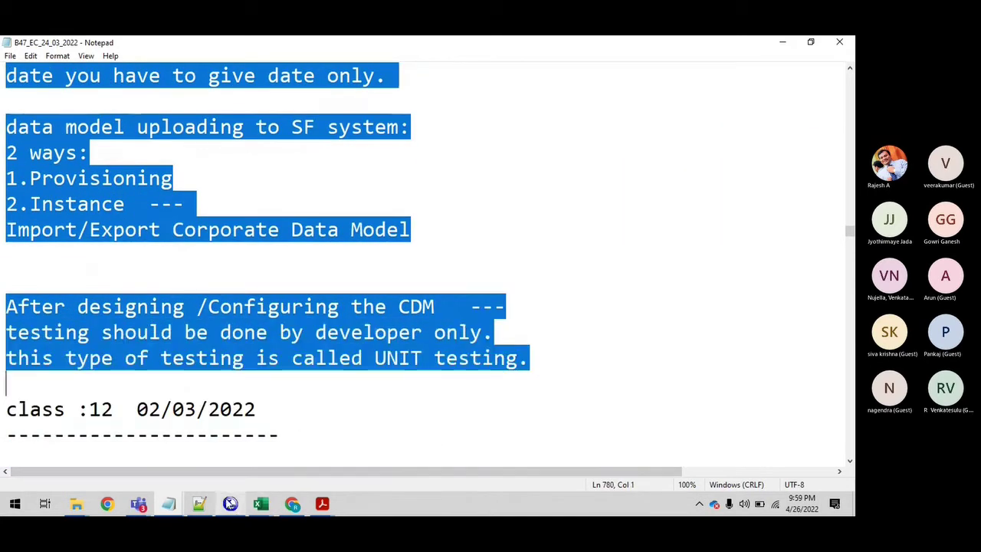
Paste the copied notes on a new line below Visibility in the B48_EC_01_04_2022 notes
mouse_move(208, 507)
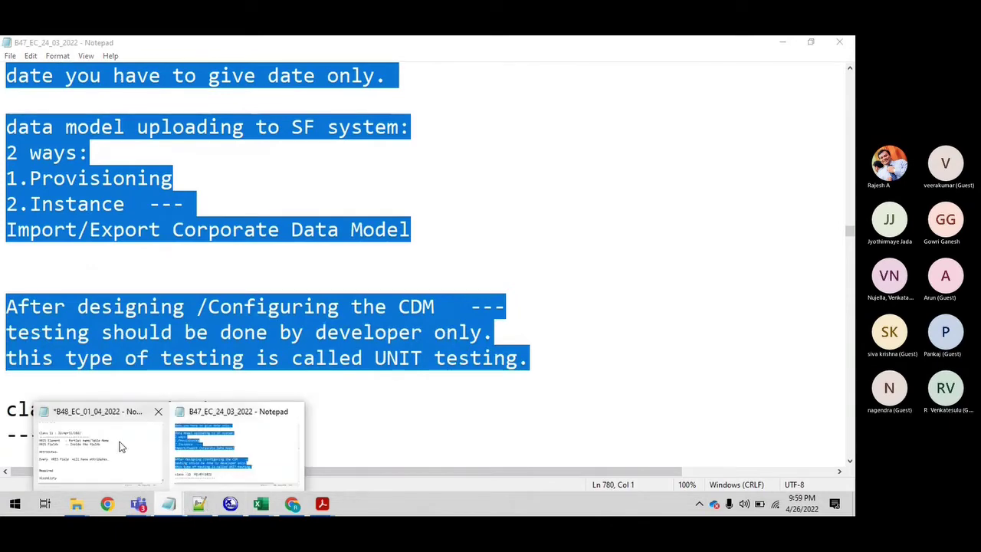
click(120, 447)
scroll(253, 409, down, 1)
drag(258, 416, 2, 355)
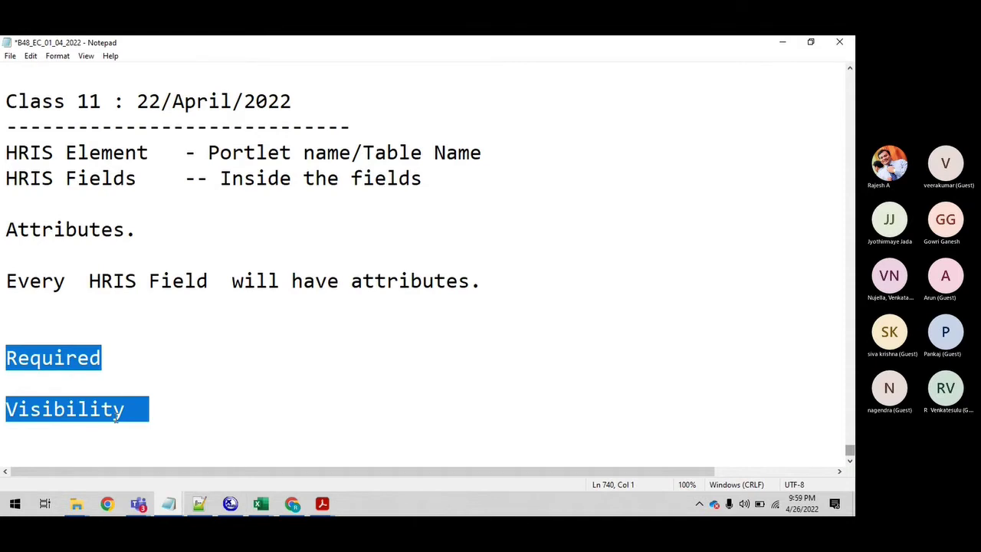
click(275, 432)
key(Return)
key(Return)
key(Return)
key(ctrl+v)
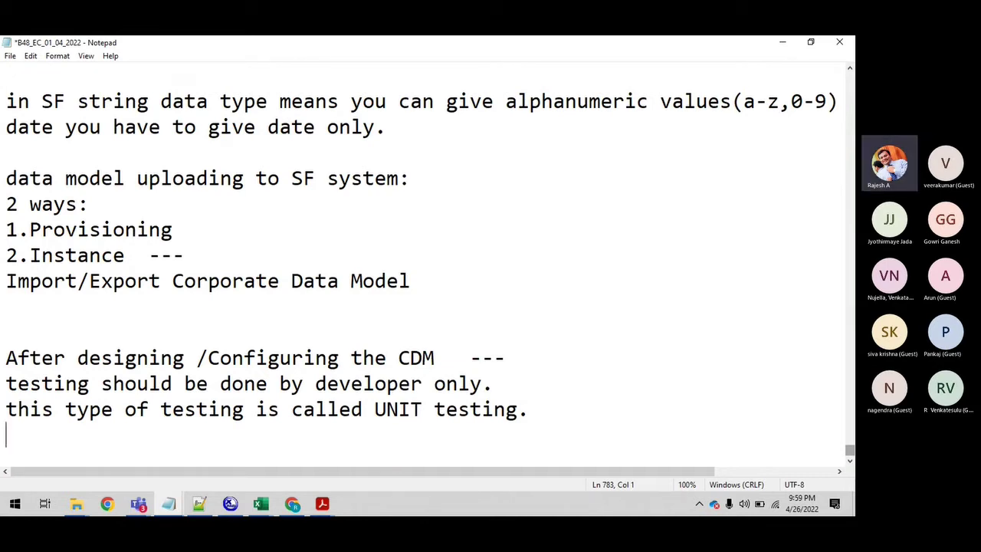
Highlight XML language, Required and Visibility in the pasted notes, then bring the Notepad++ XML file forward
scroll(194, 199, up, 7)
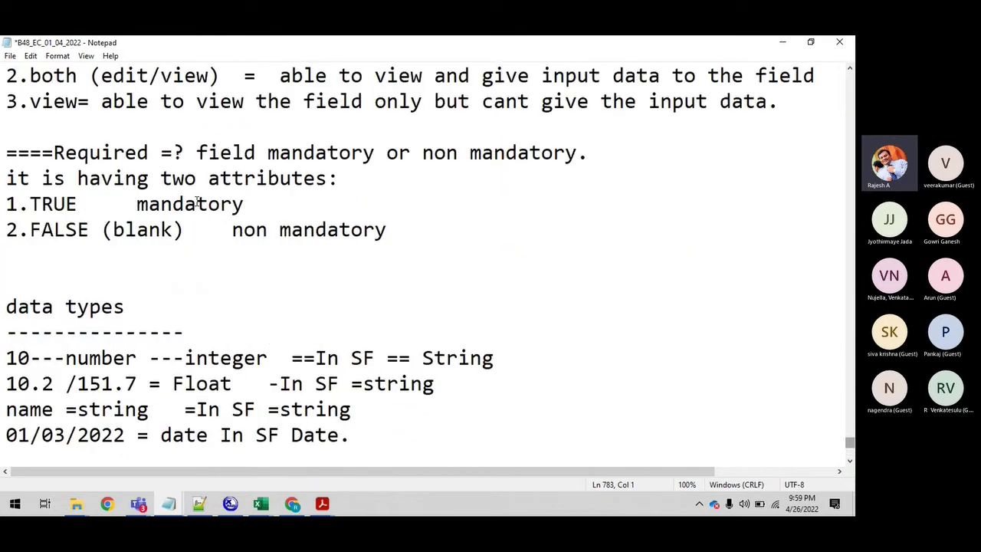
scroll(198, 203, up, 2)
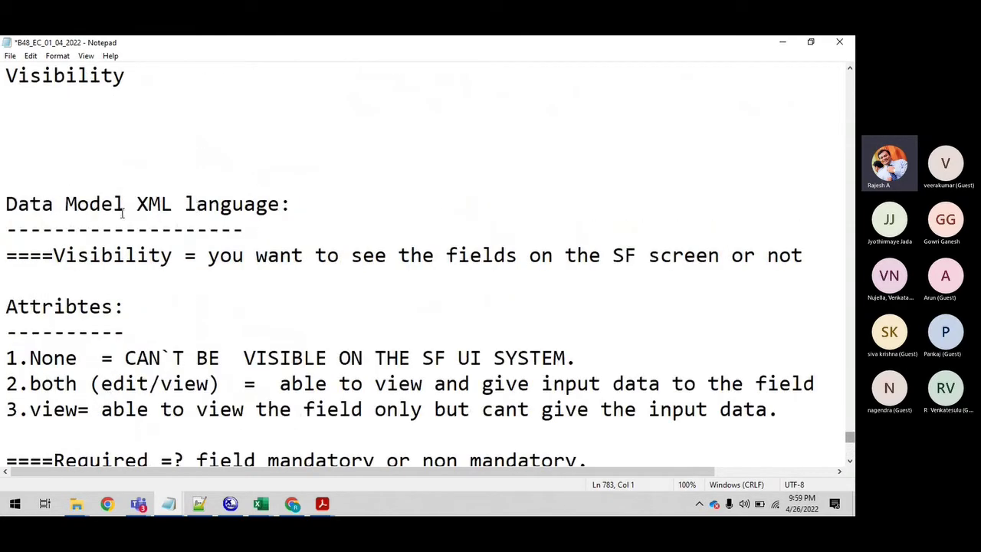
drag(282, 205, 147, 205)
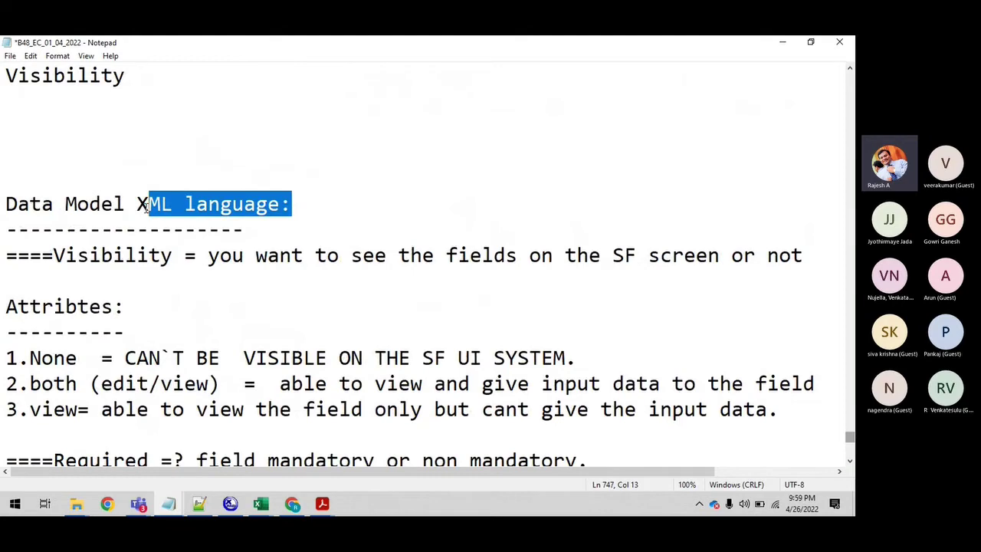
drag(173, 256, 52, 257)
scroll(149, 380, down, 2)
drag(160, 307, 54, 307)
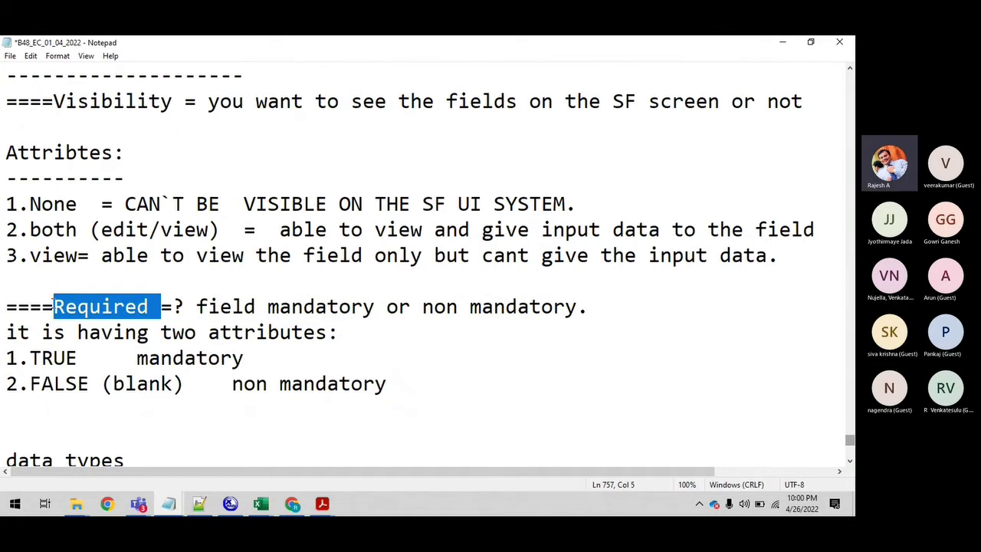
drag(173, 101, 54, 101)
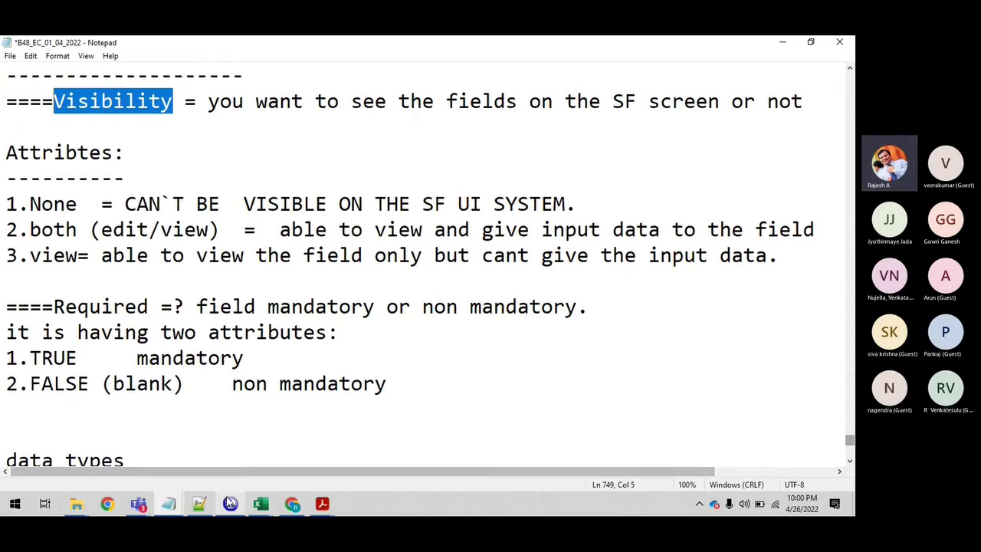
click(199, 503)
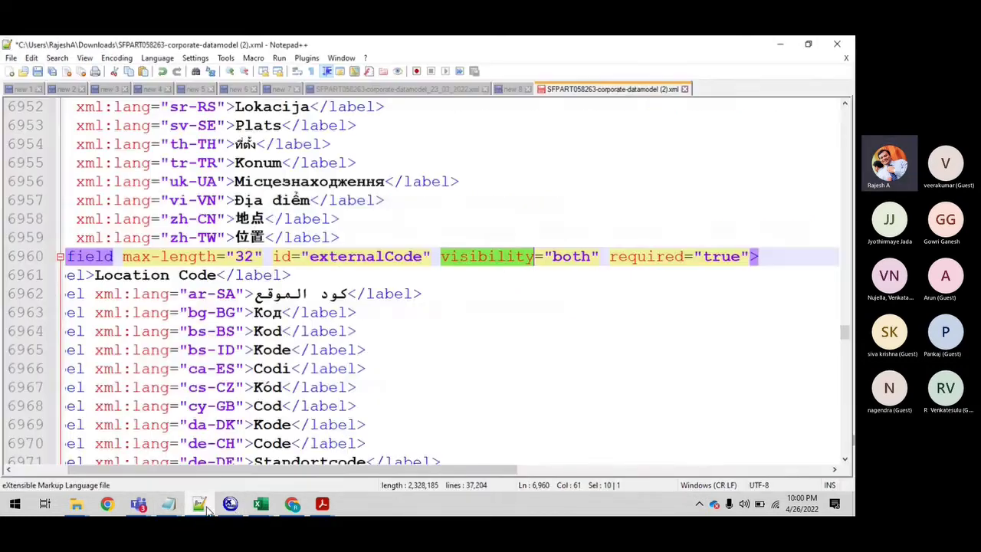
Highlight the visibility and required attributes on the externalCode field line 6960
click(503, 329)
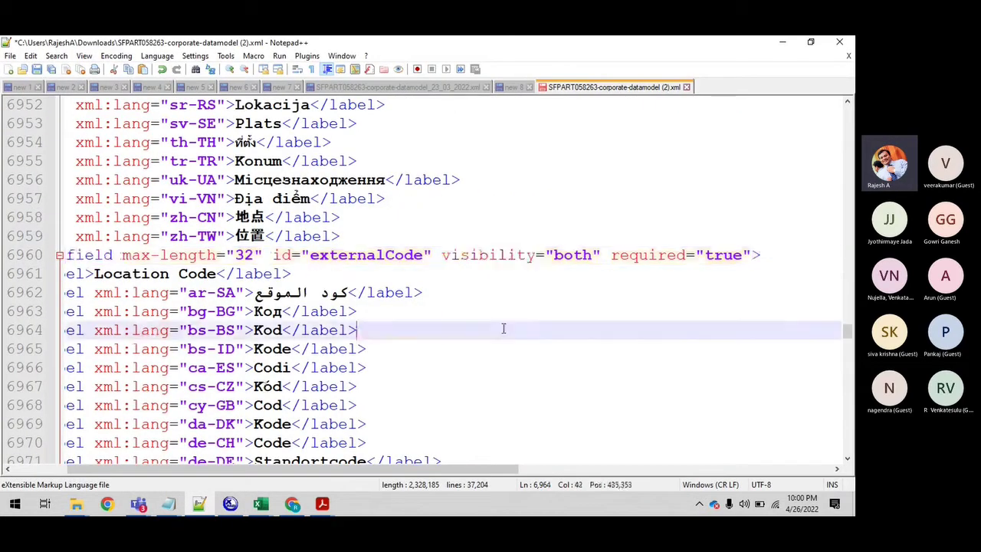
double_click(482, 255)
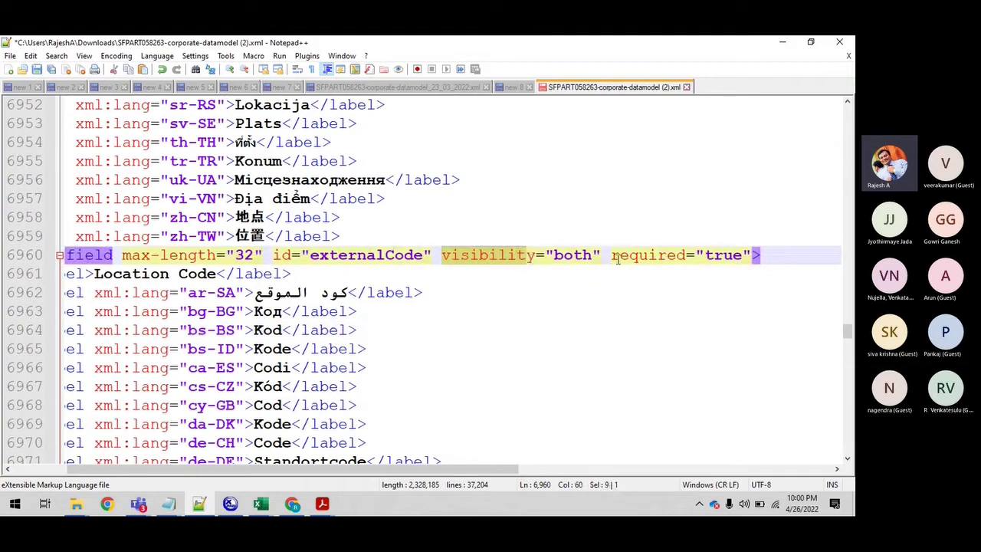
drag(612, 255, 649, 255)
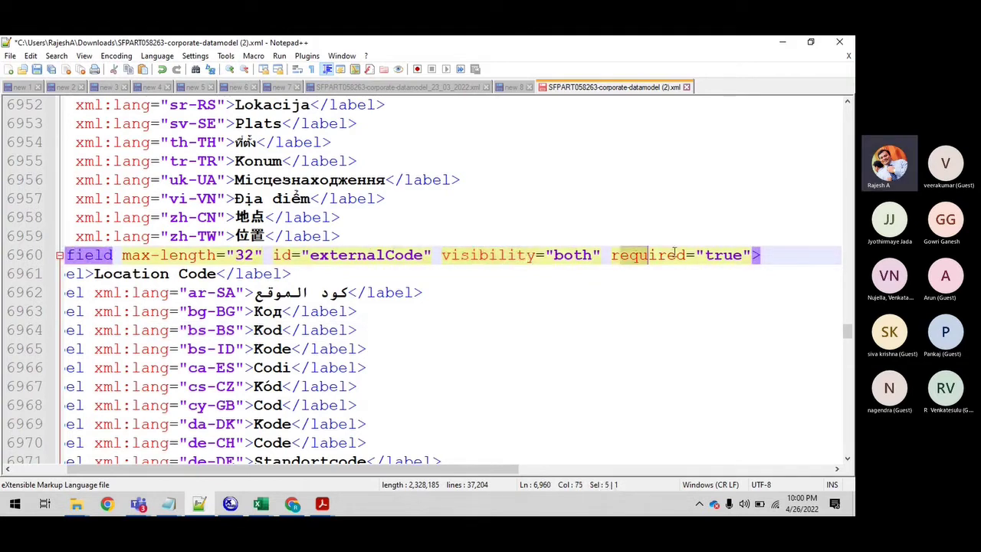
click(600, 291)
drag(611, 255, 689, 255)
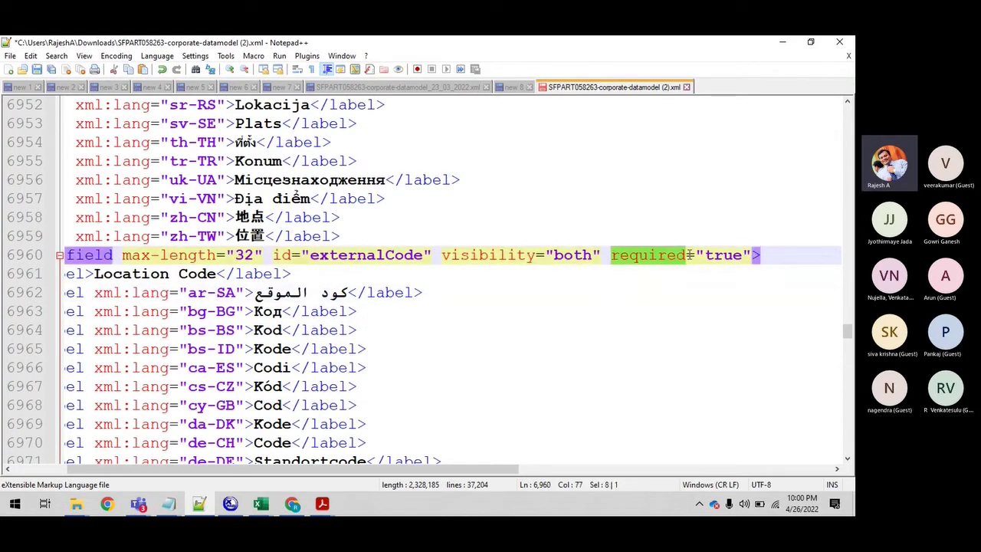
click(580, 315)
drag(449, 255, 536, 255)
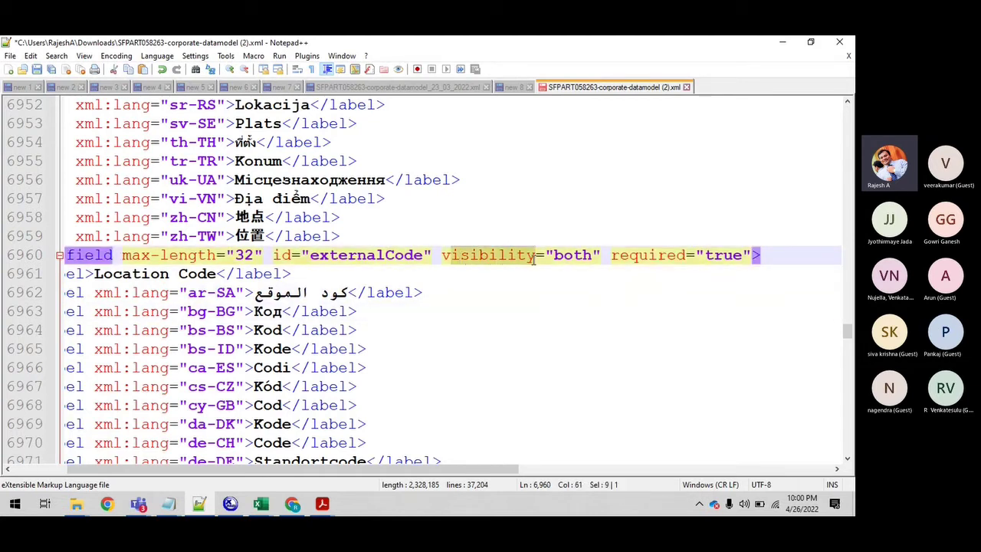
drag(611, 255, 686, 259)
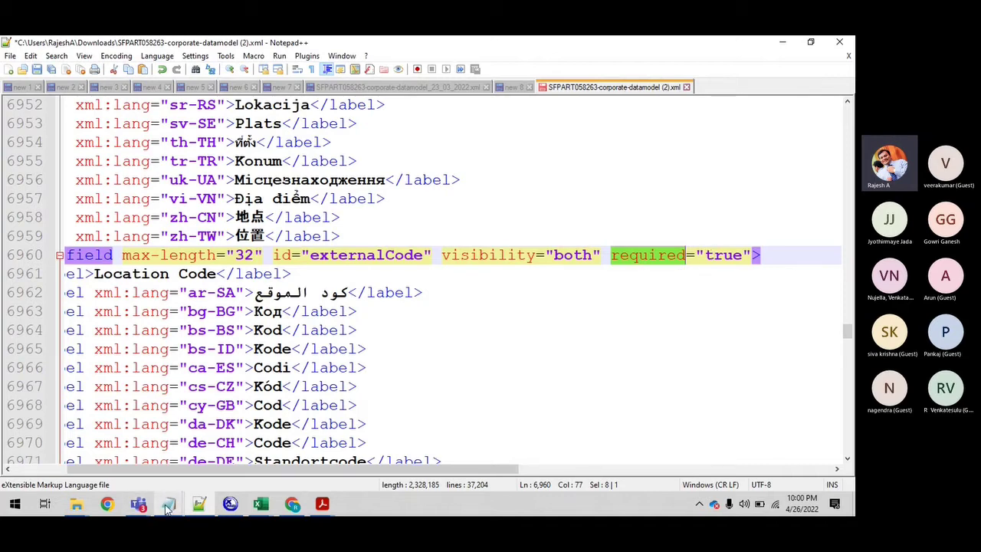
Close the B47 notes window and return to the Required notes, marking the TRUE value
mouse_move(168, 507)
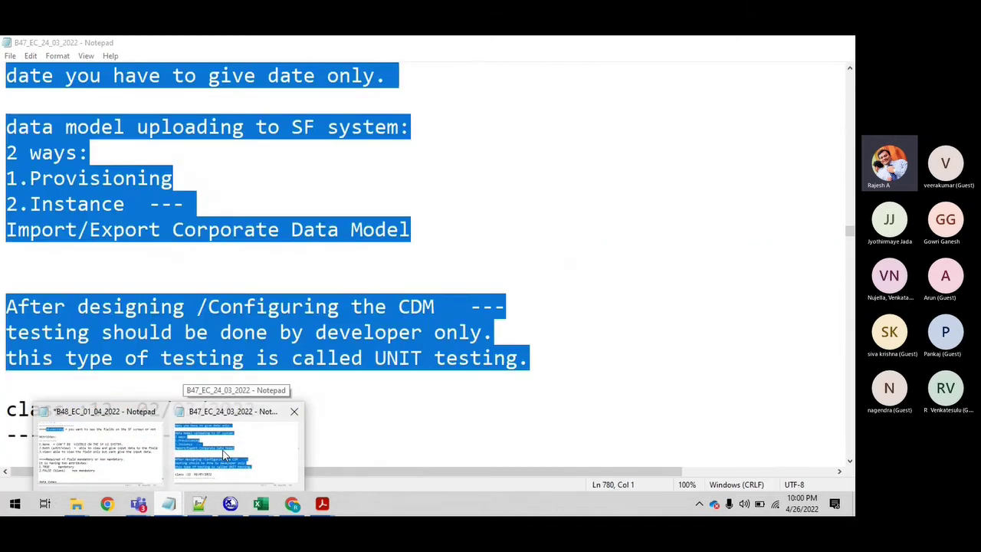
click(224, 456)
click(833, 46)
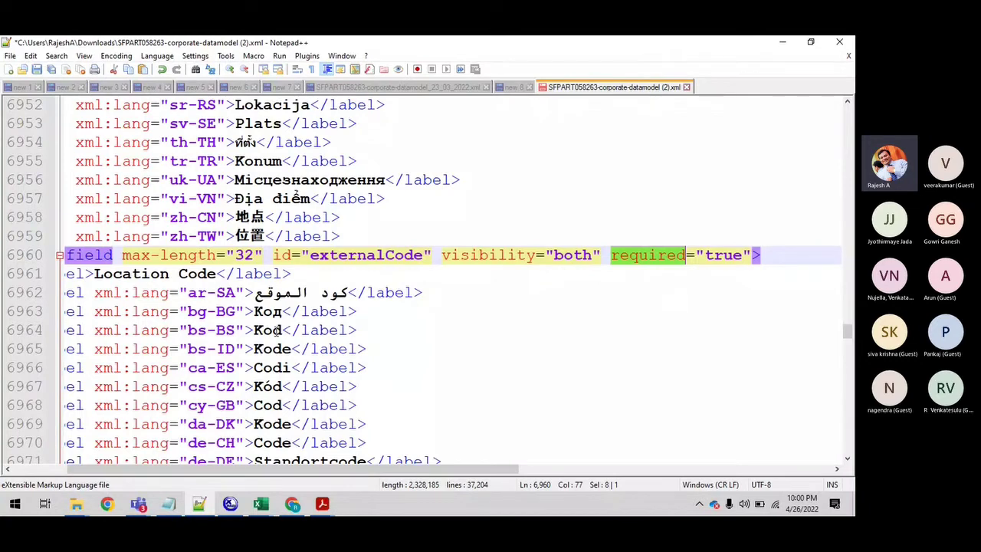
scroll(278, 330, down, 1)
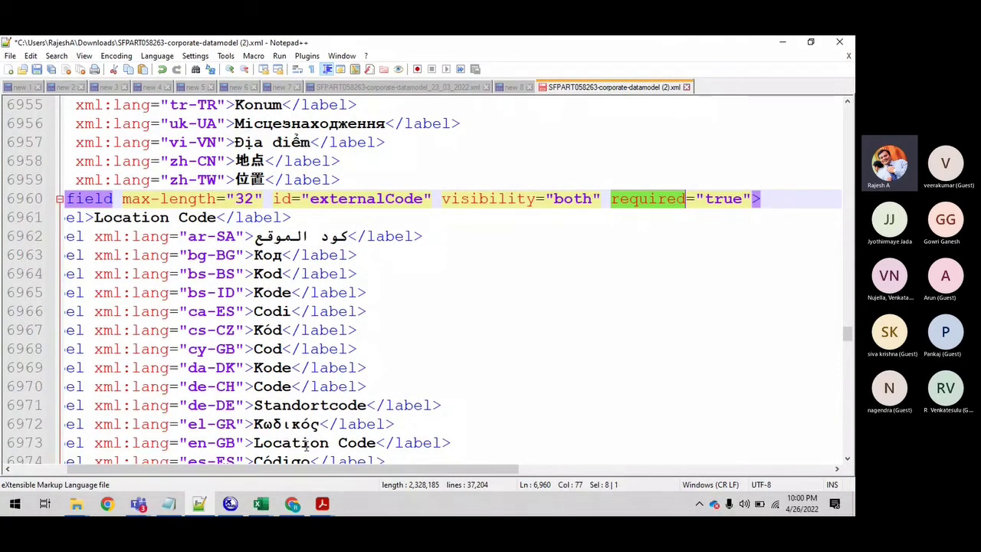
key(alt+Tab)
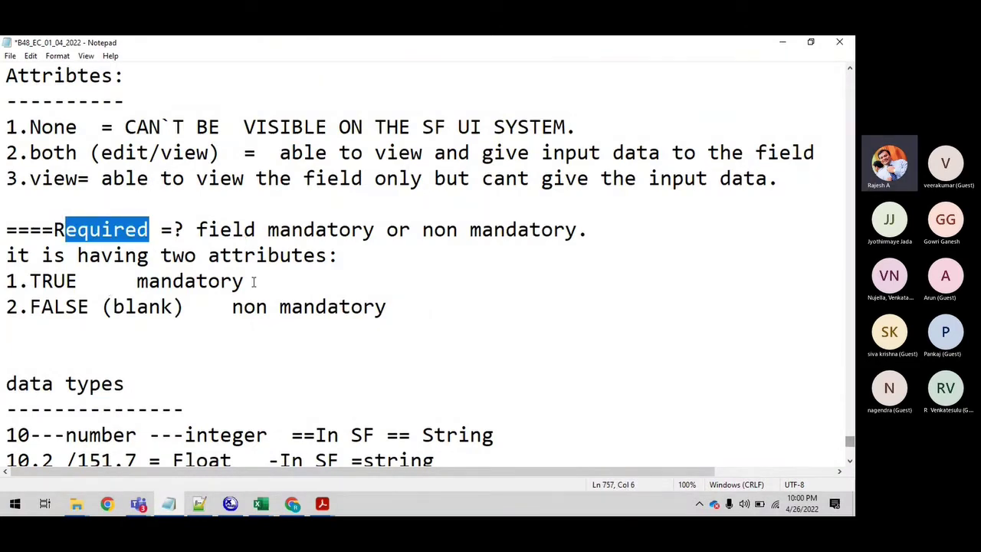
drag(256, 256, 328, 255)
drag(77, 281, 65, 281)
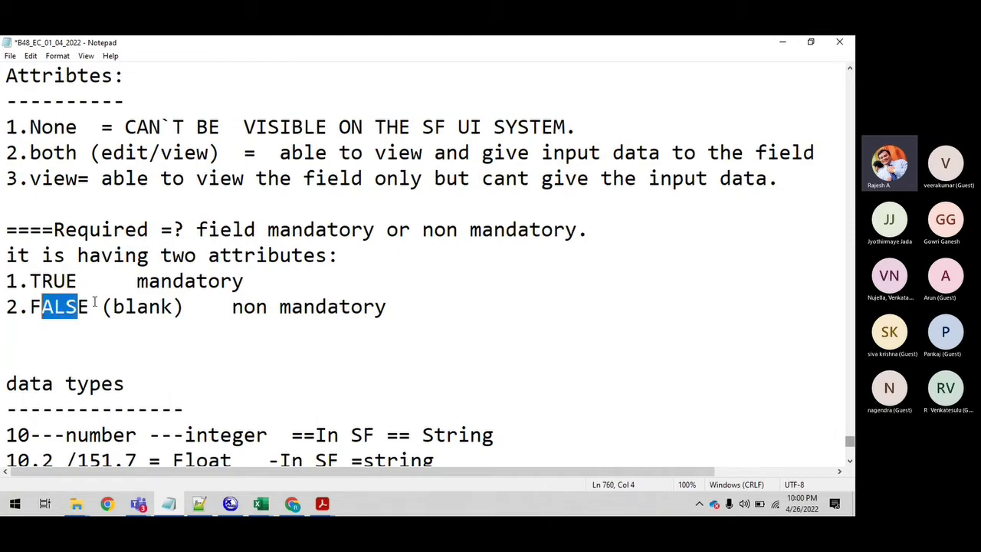
Highlight TRUE, Required and mandatory in the notes, then bring up the SuccessFactors Settings page in Chrome
drag(89, 281, 30, 281)
drag(148, 230, 54, 230)
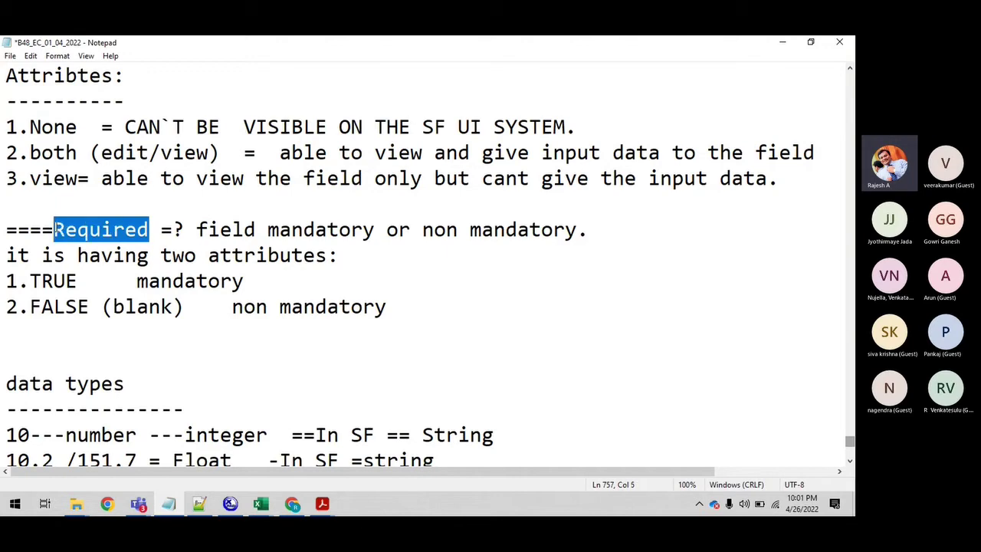
drag(376, 230, 328, 230)
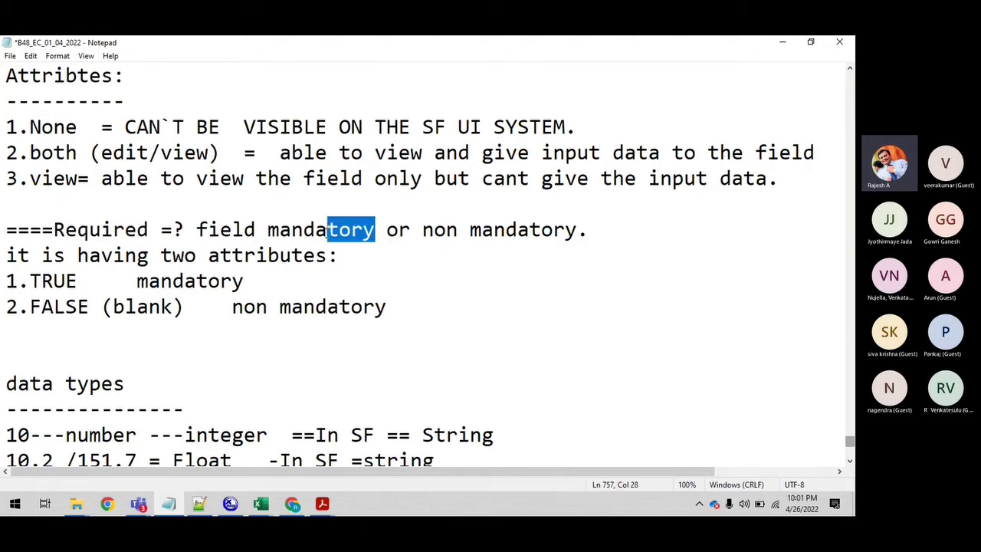
click(292, 503)
click(228, 45)
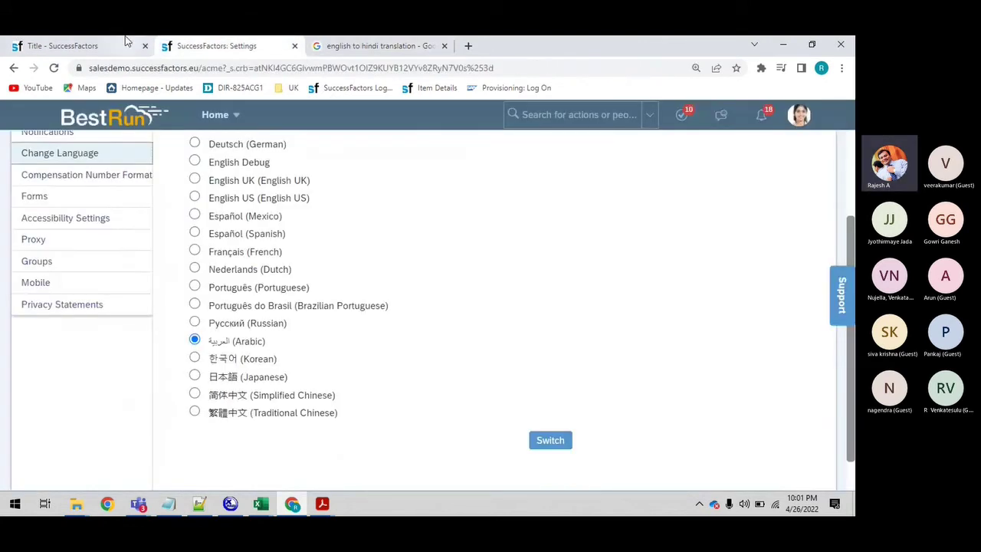
Insert a new record for Location: Amsterdam with effective date 04/26/2022
click(125, 44)
click(803, 173)
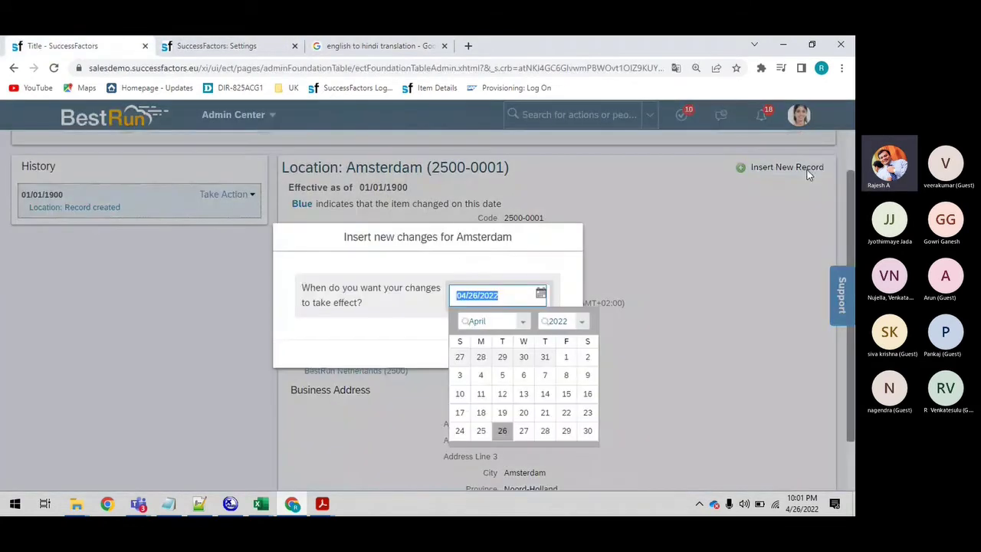
click(511, 429)
click(544, 351)
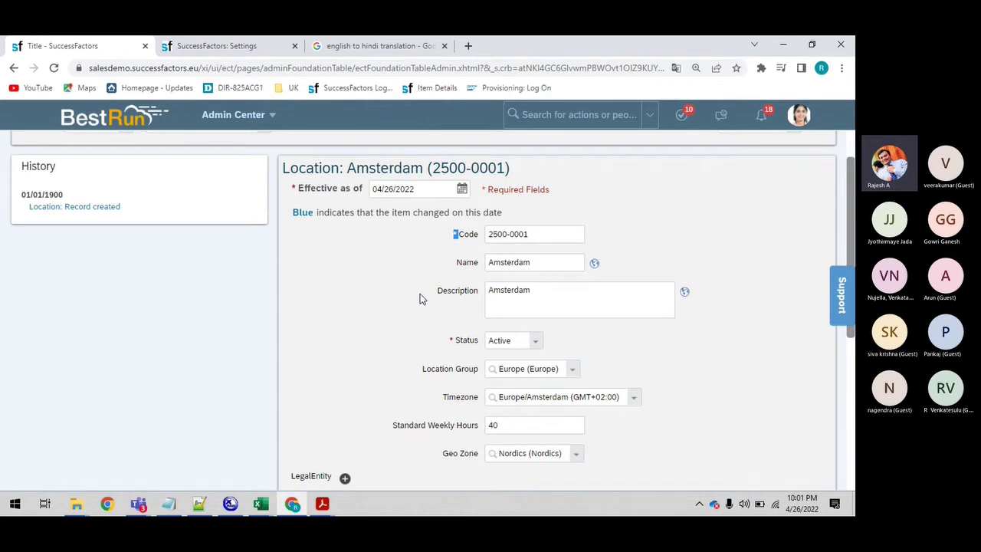
scroll(421, 298, up, 1)
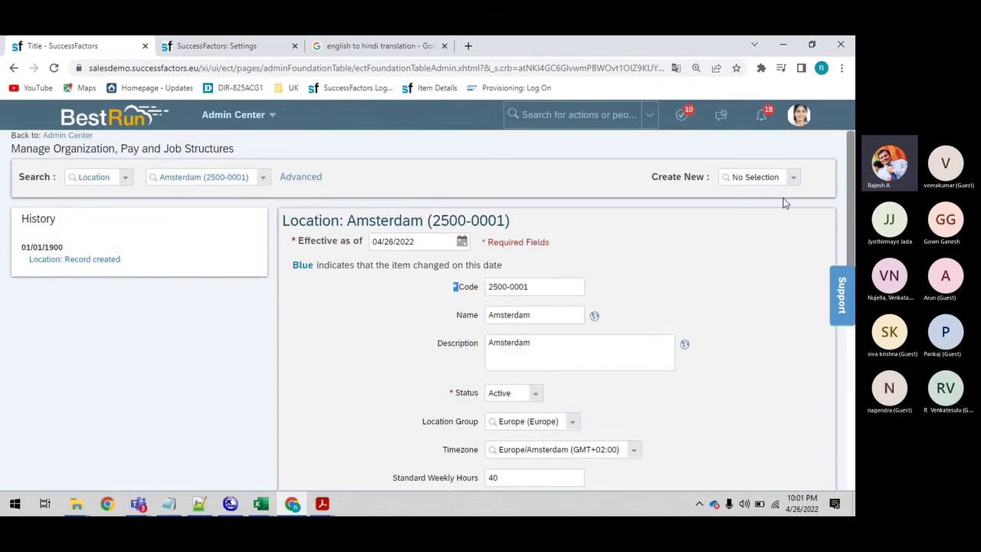
Create a blank new Location form, note the required asterisk on Code, and return to the Required notes
click(792, 181)
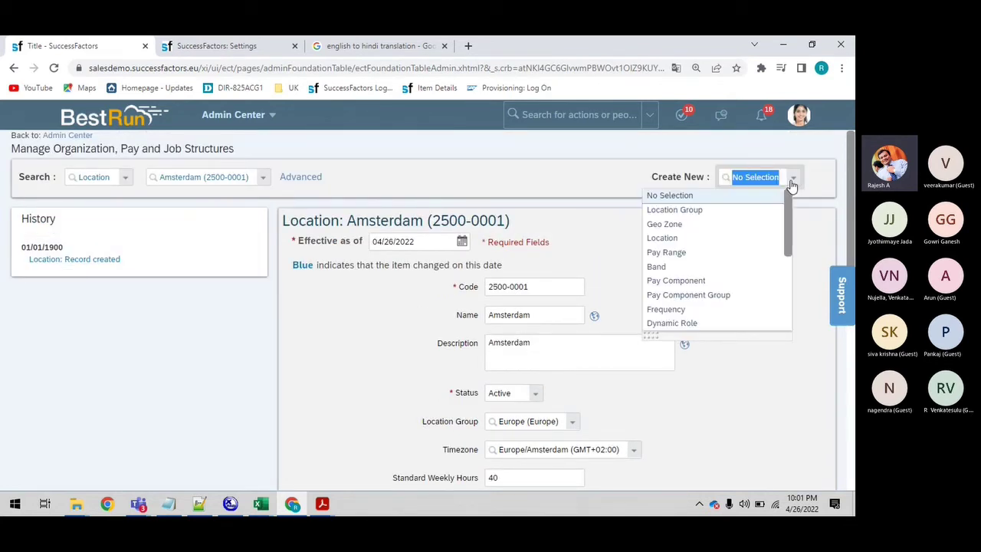
click(680, 239)
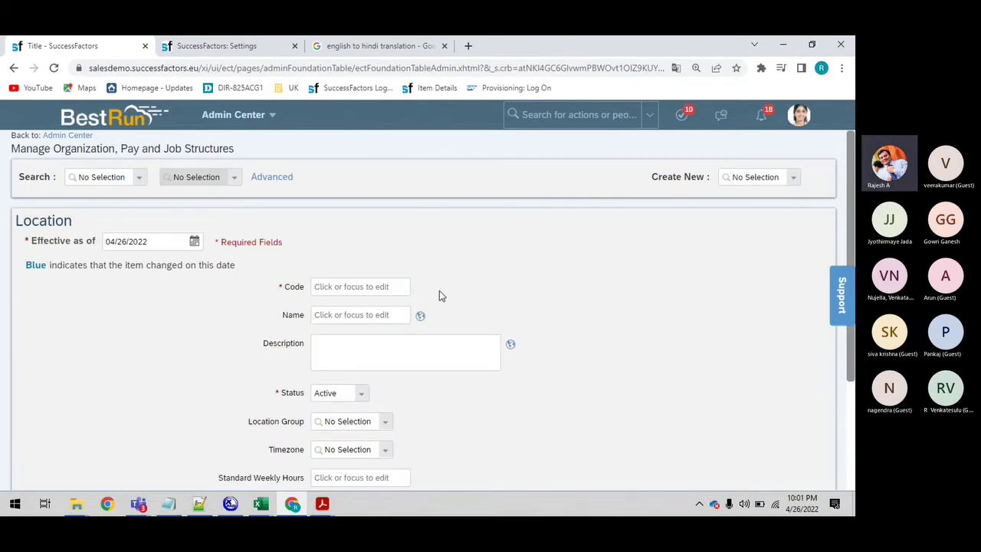
scroll(437, 294, down, 2)
scroll(439, 296, up, 2)
scroll(265, 359, down, 2)
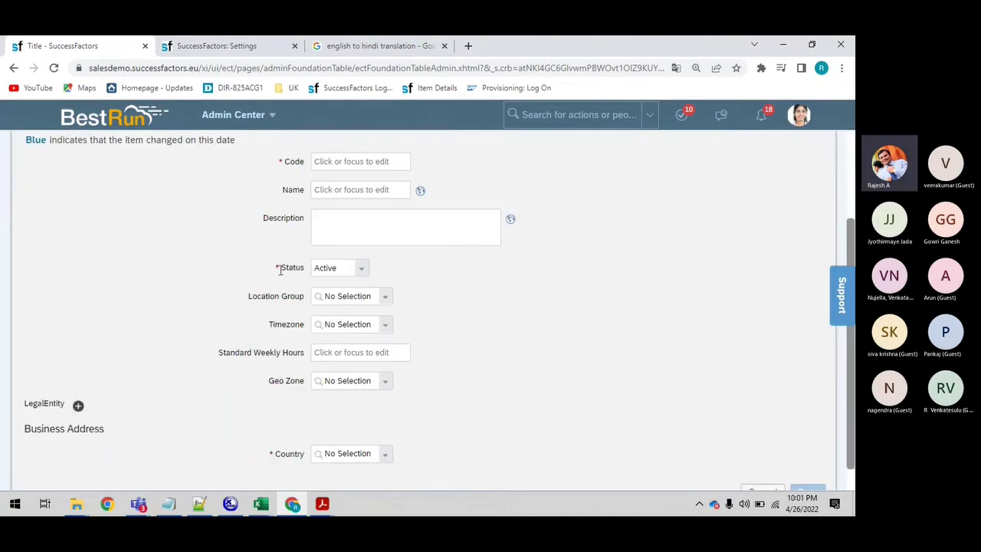
scroll(258, 289, up, 1)
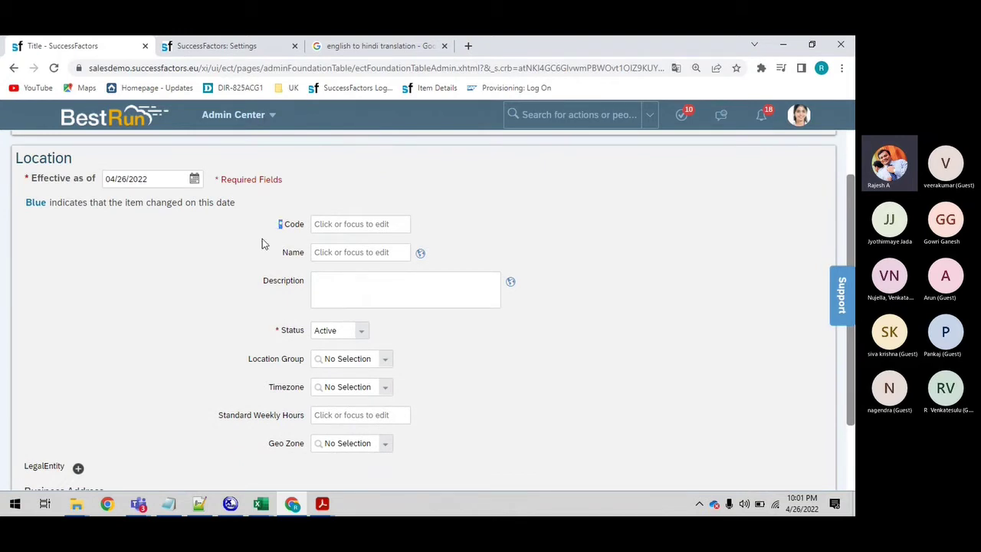
double_click(279, 224)
click(171, 504)
drag(160, 229, 53, 231)
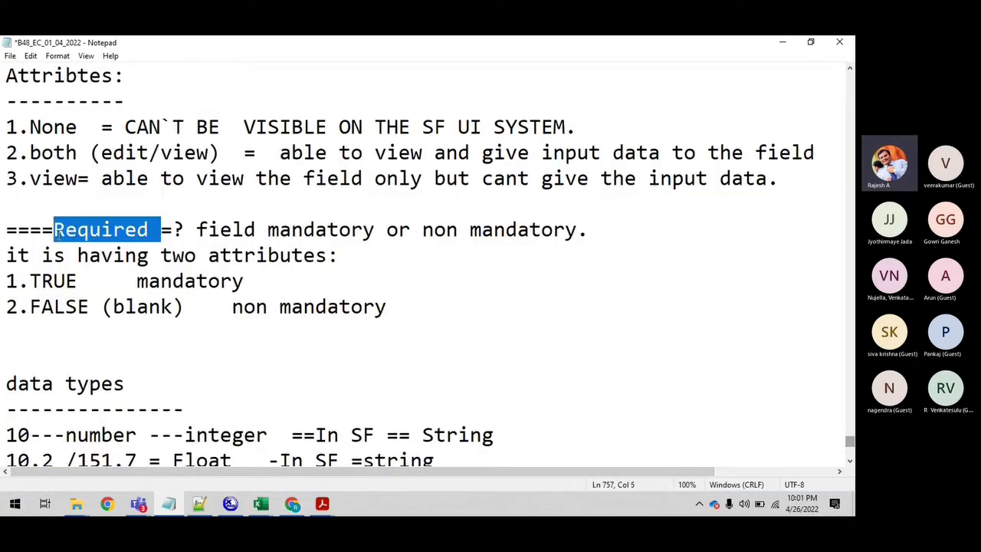
Add notes: 'required=true', 'which means the field becomes mandatory' and '* mark will come.'
click(48, 360)
text(re)
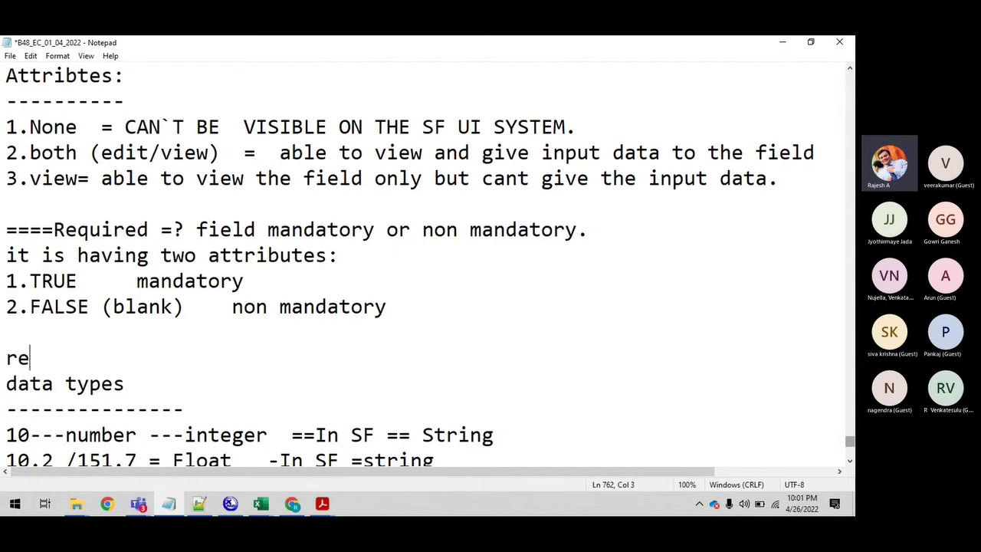
text(quired=true)
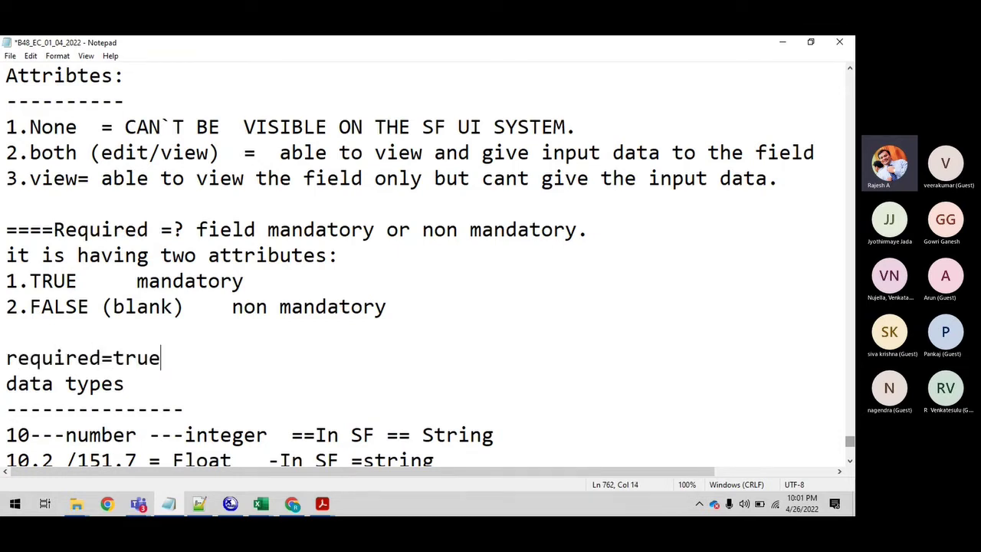
key(Return)
text(which means )
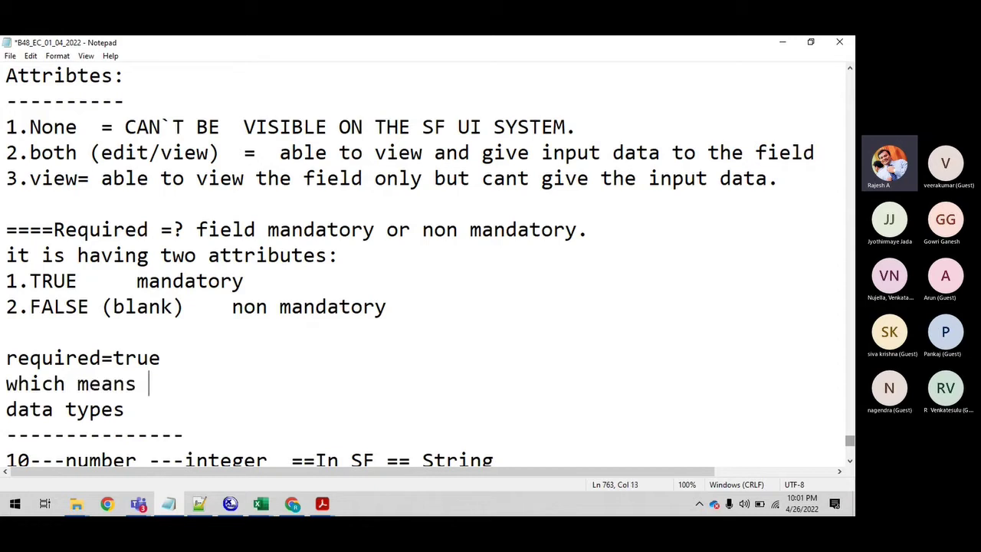
text(the field b)
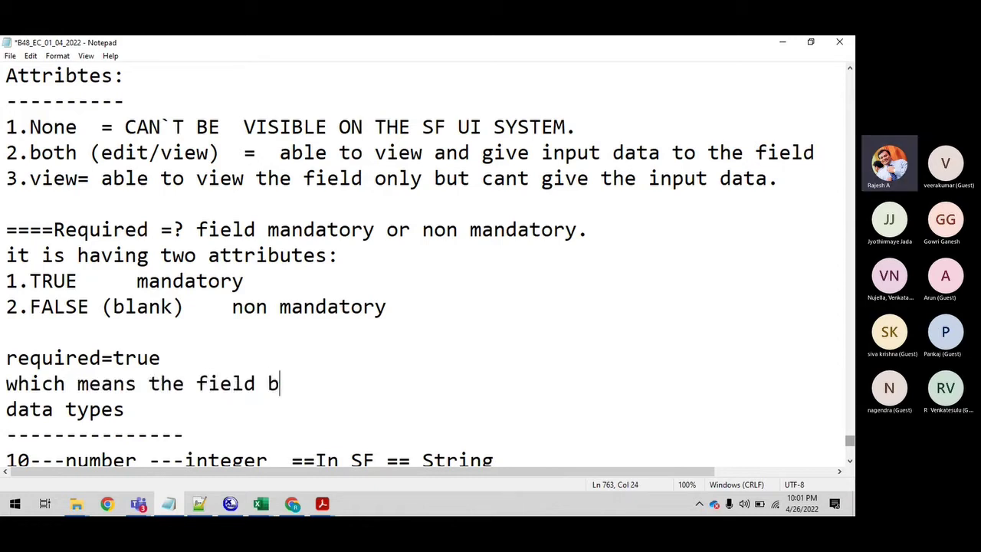
text(ecomes manadatory)
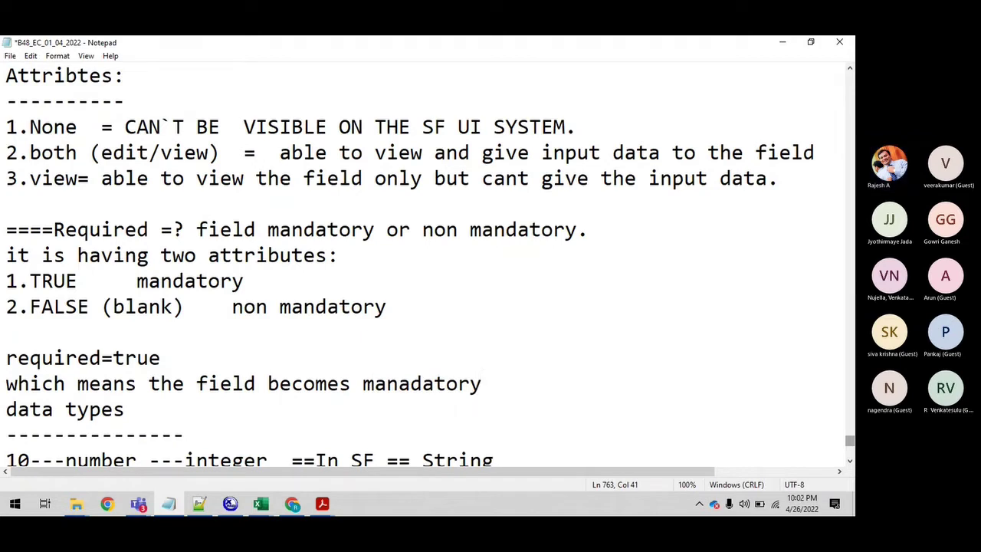
key(BackSpace)
key(BackSpace)
key(BackSpace)
text(ry)
key(Return)
text(* mark will come.)
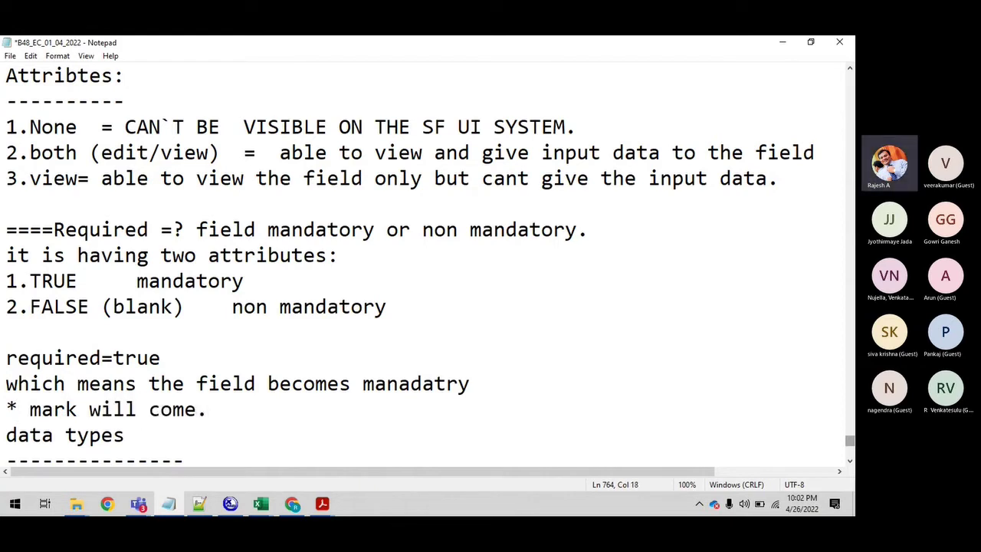
key(Return)
key(Return)
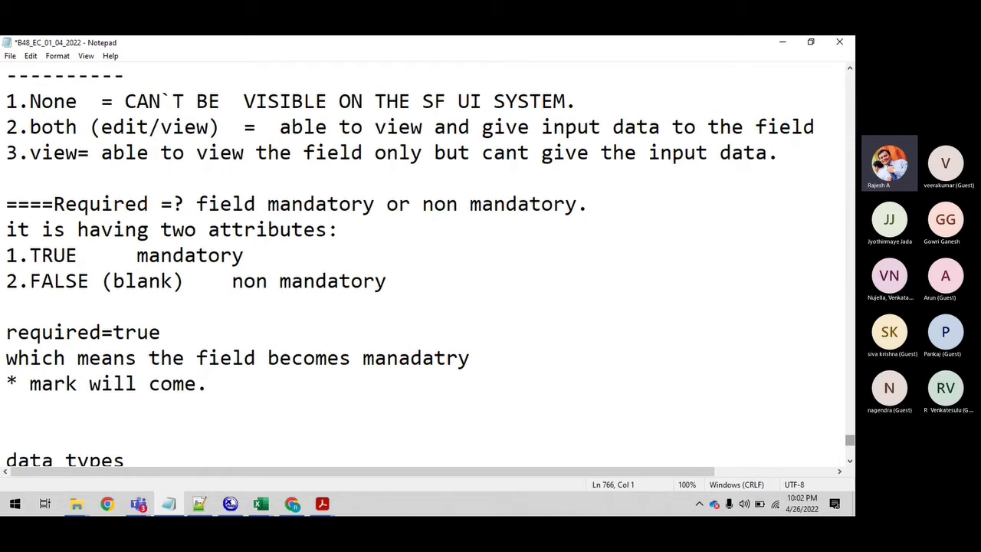
Add a 'required=false' line below, then return to the SuccessFactors Location form's Description field
drag(167, 332, 8, 332)
key(ctrl+c)
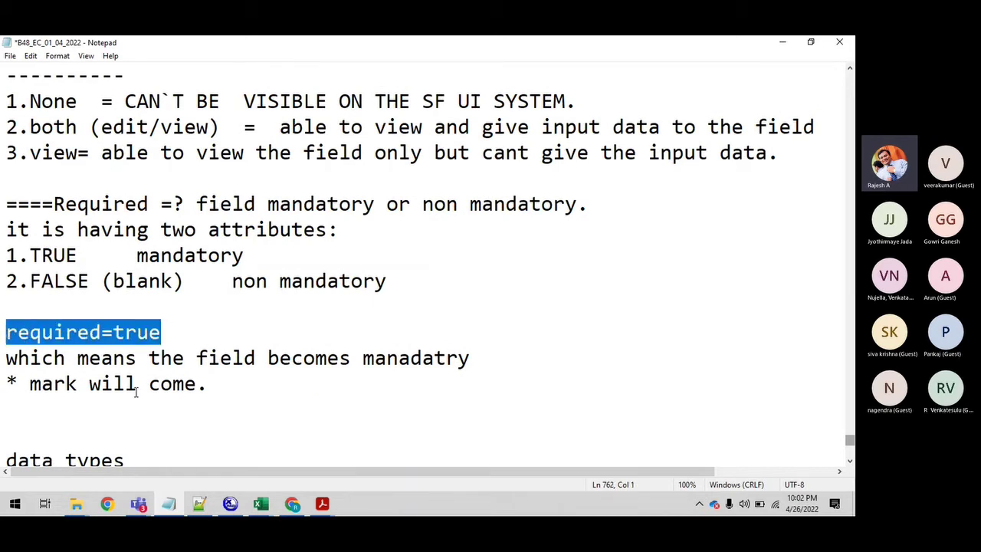
click(108, 409)
key(ctrl+v)
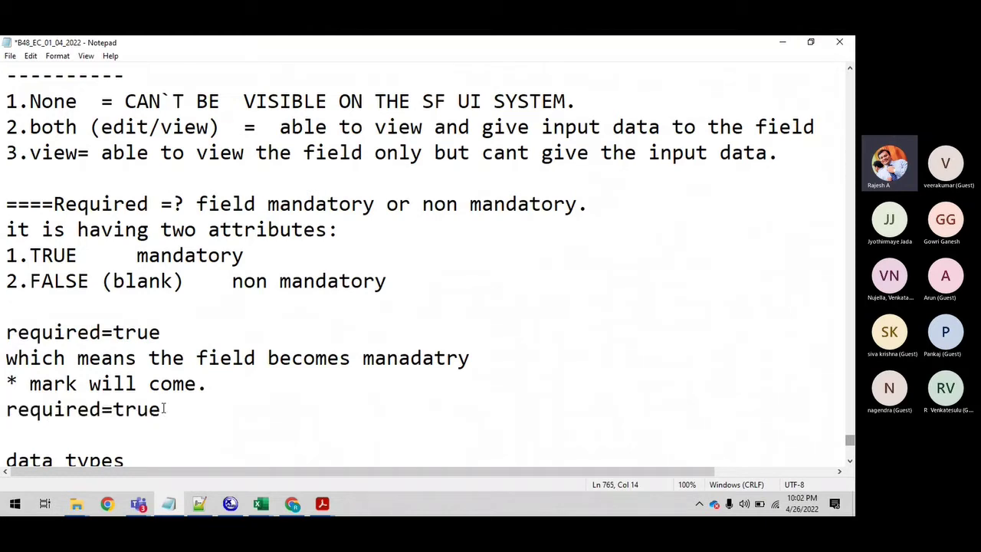
key(BackSpace)
key(BackSpace)
key(BackSpace)
key(BackSpace)
text(false)
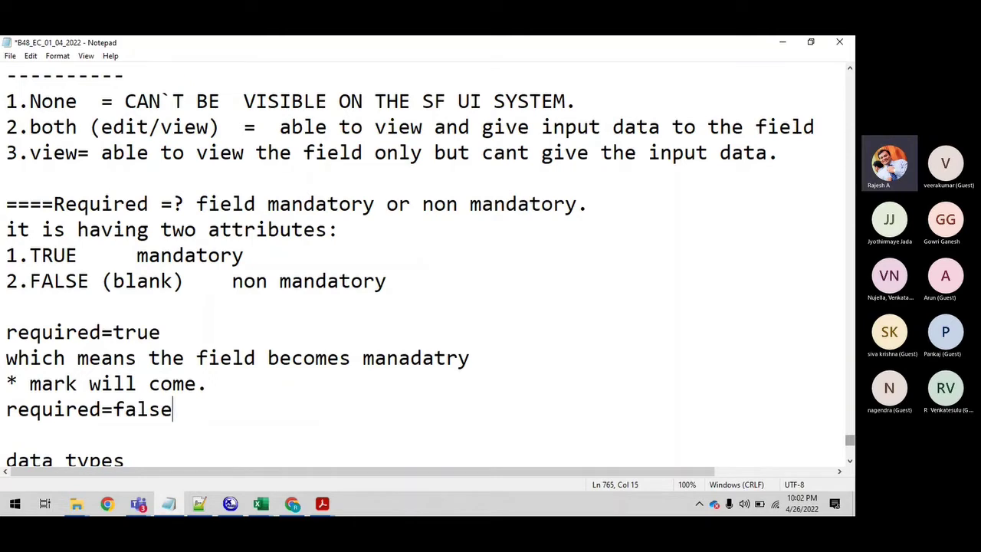
click(292, 504)
drag(264, 280, 302, 265)
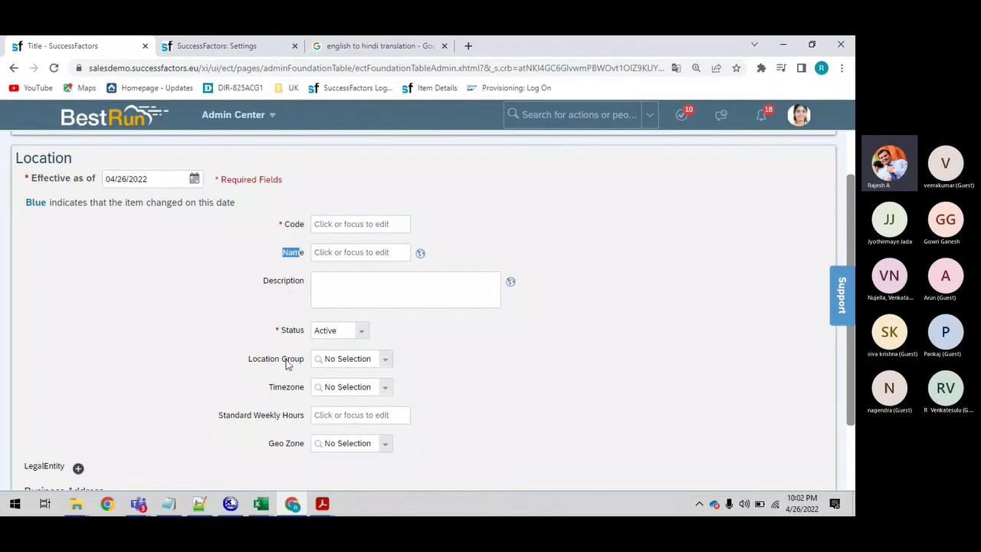
Review the Location form labels and required * marks on Code and Status, then open the EC Foundation Object Workbook
drag(250, 359, 302, 388)
drag(223, 419, 266, 482)
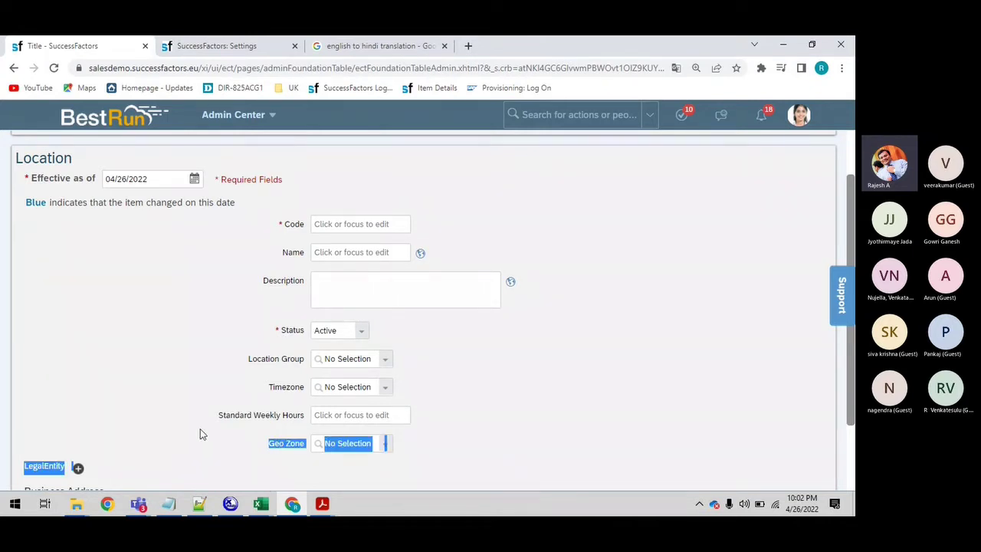
click(181, 354)
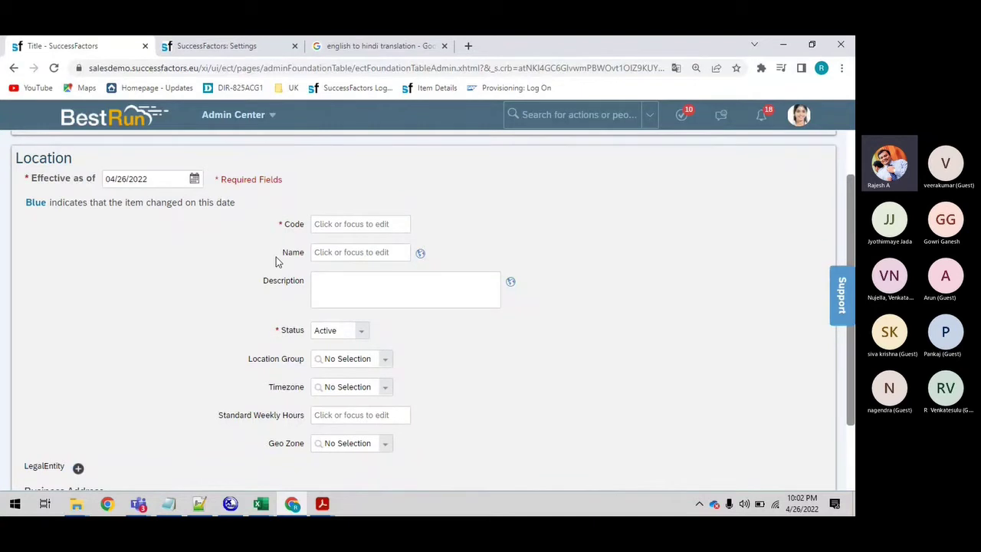
double_click(280, 223)
double_click(276, 330)
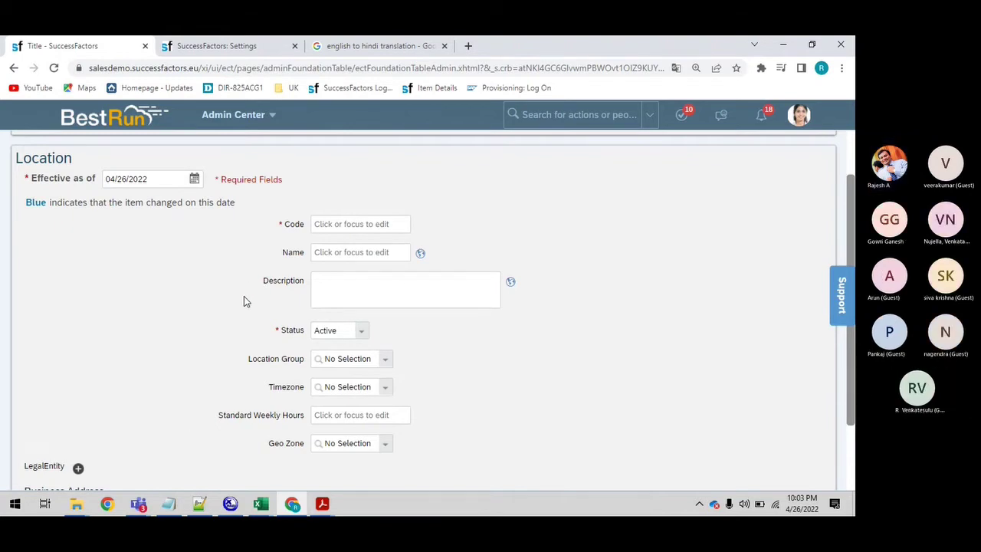
click(261, 504)
click(314, 444)
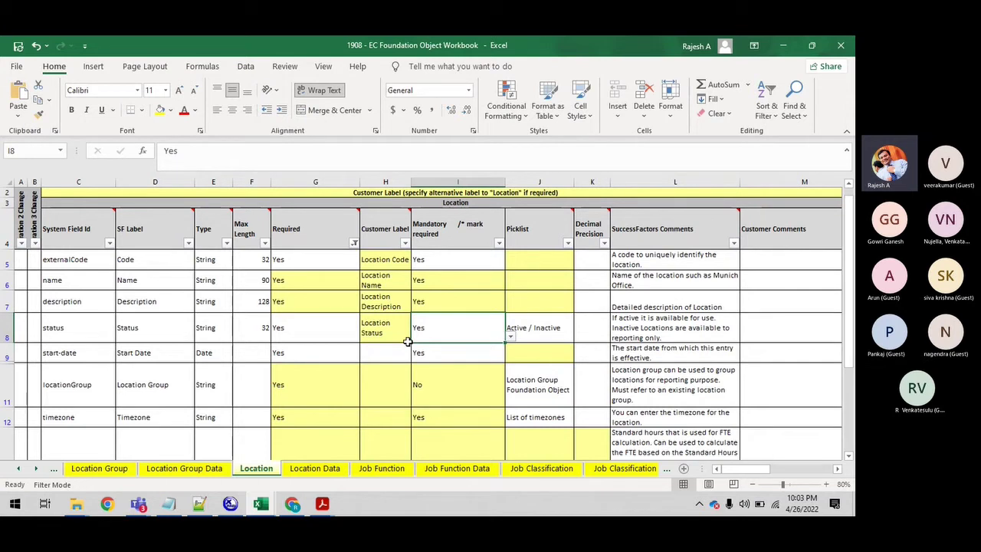
Rename the G4 header from Required to 'Required / Visibility'
click(300, 229)
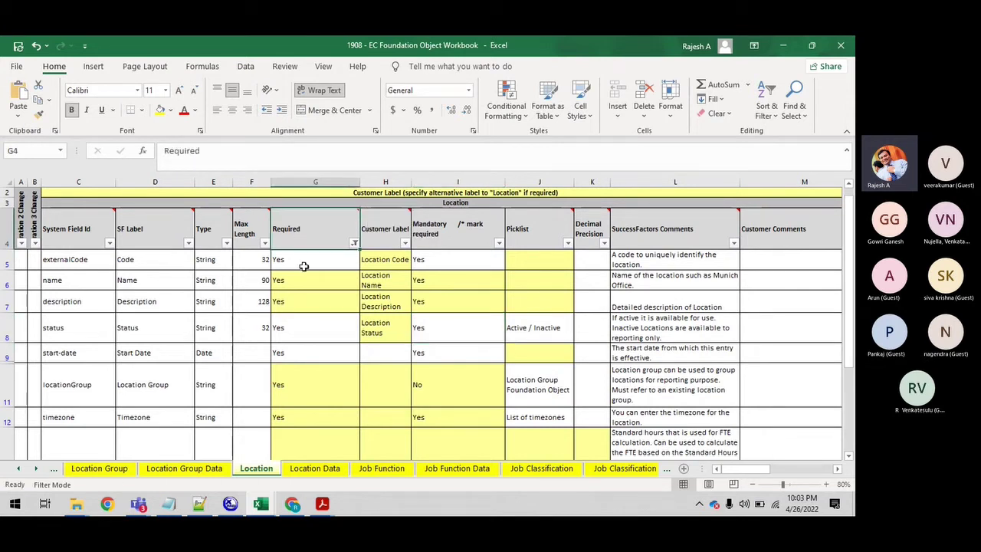
click(469, 236)
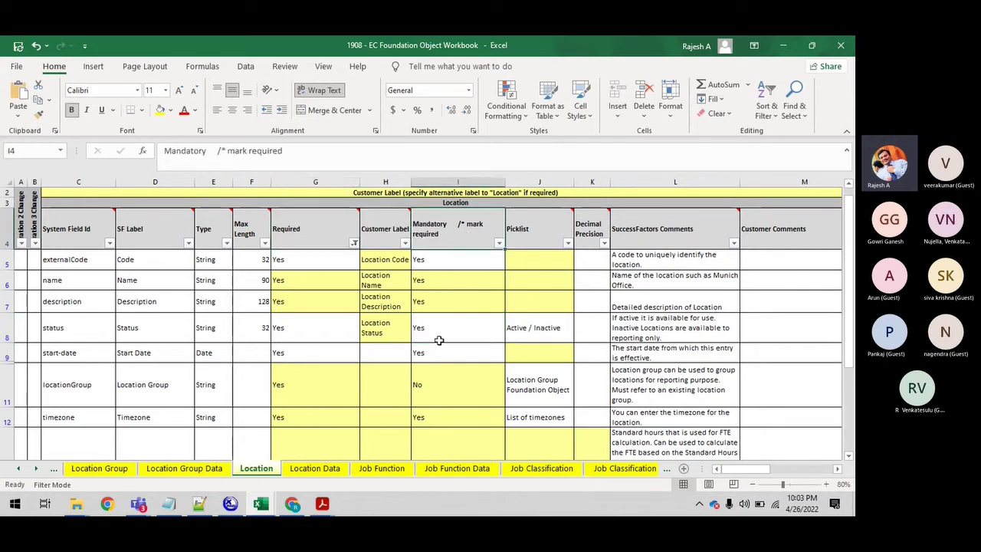
click(304, 231)
key(Right)
key(Right)
click(310, 233)
double_click(292, 228)
click(320, 237)
text(/)
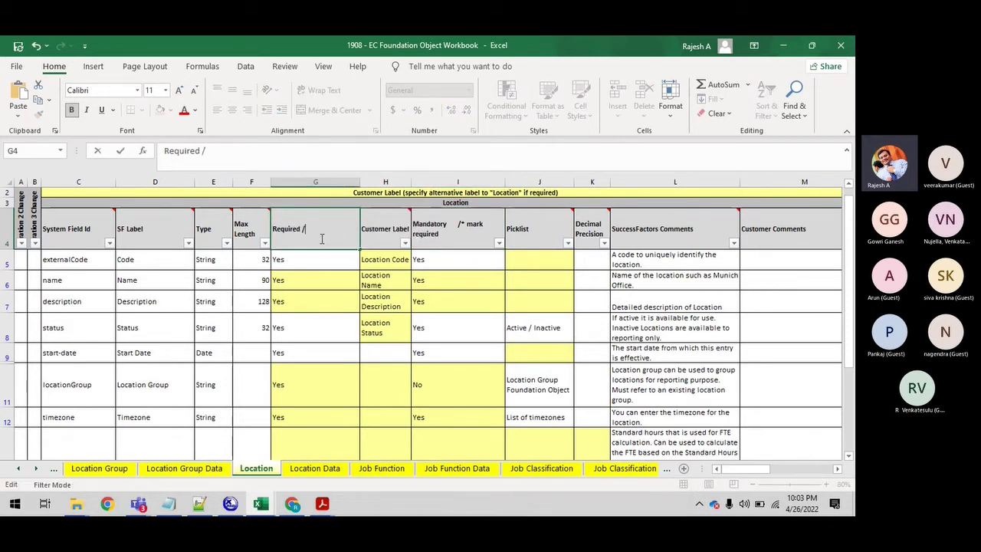
text( Visibility)
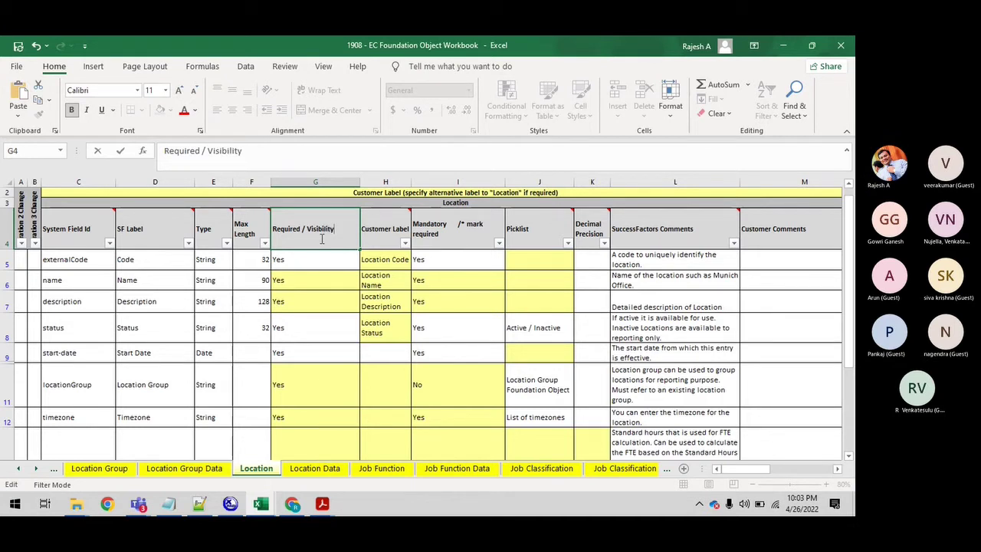
click(338, 306)
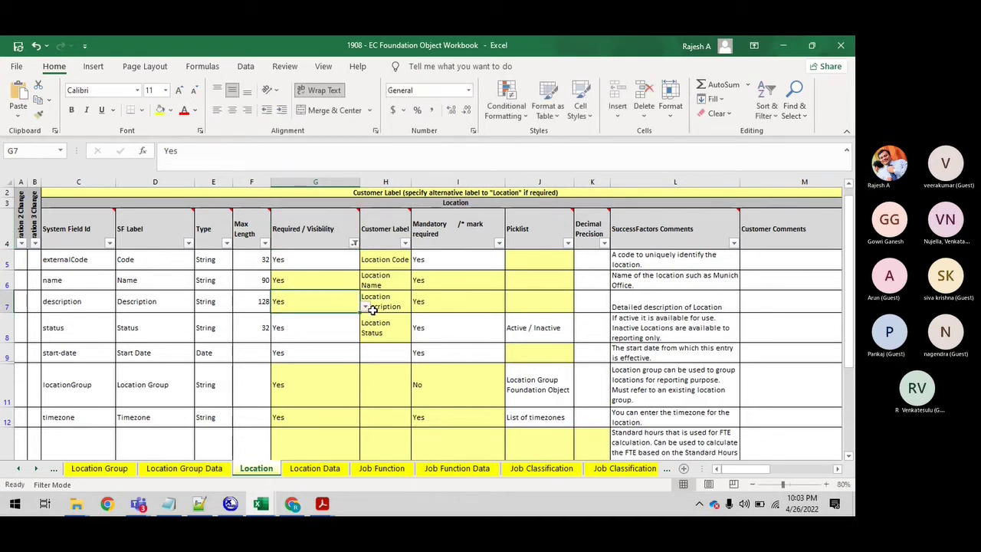
Append '/Required *' to the Mandatory required header in I4
double_click(443, 232)
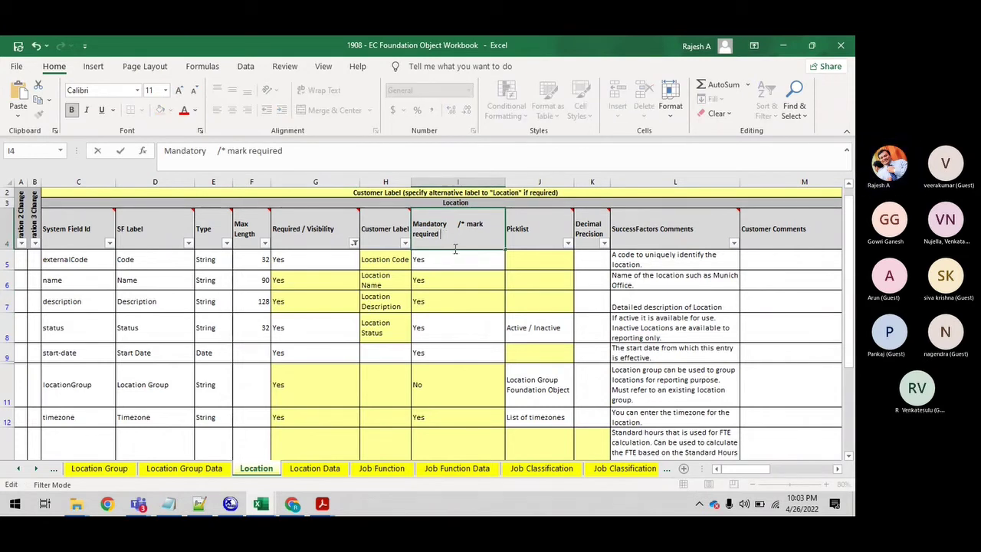
text(/)
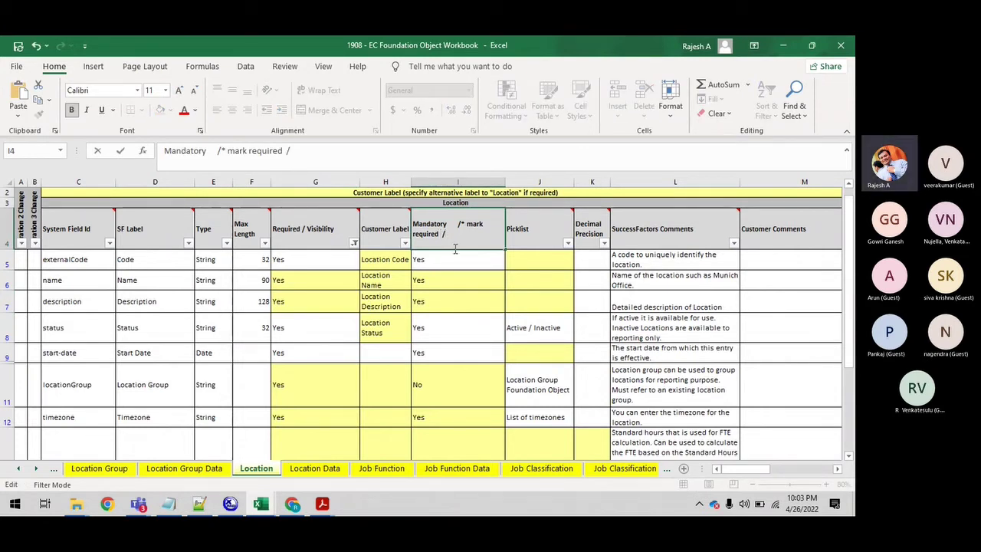
text(Required *)
click(467, 322)
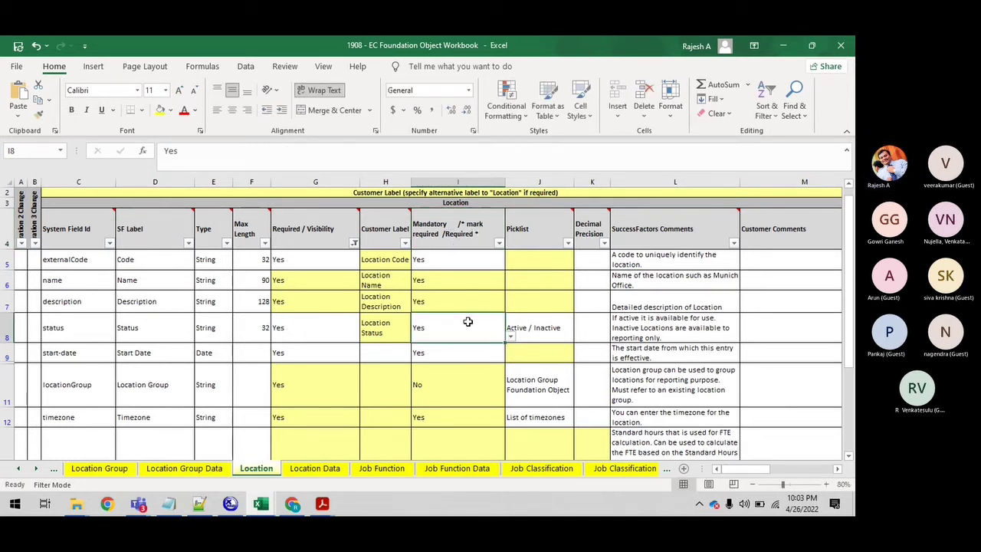
click(287, 236)
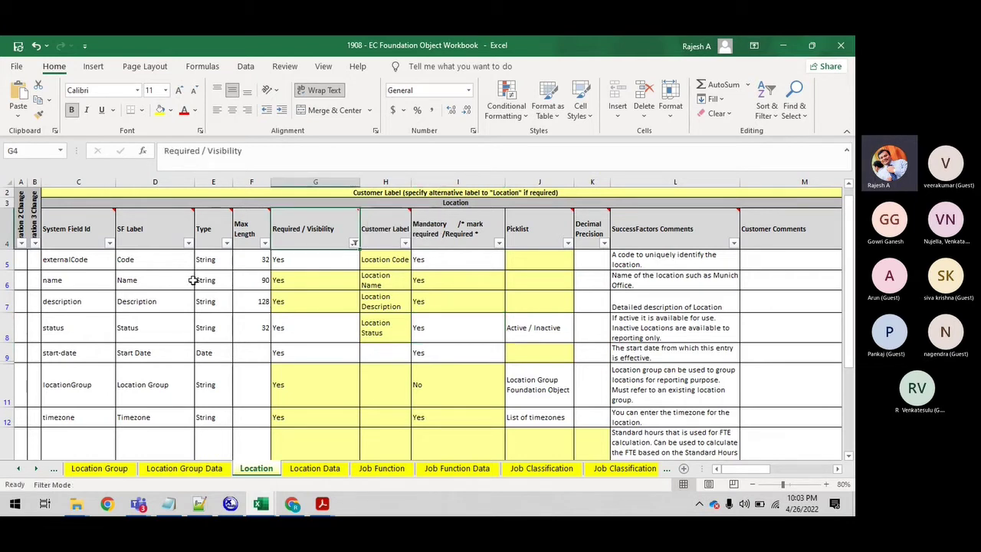
click(85, 264)
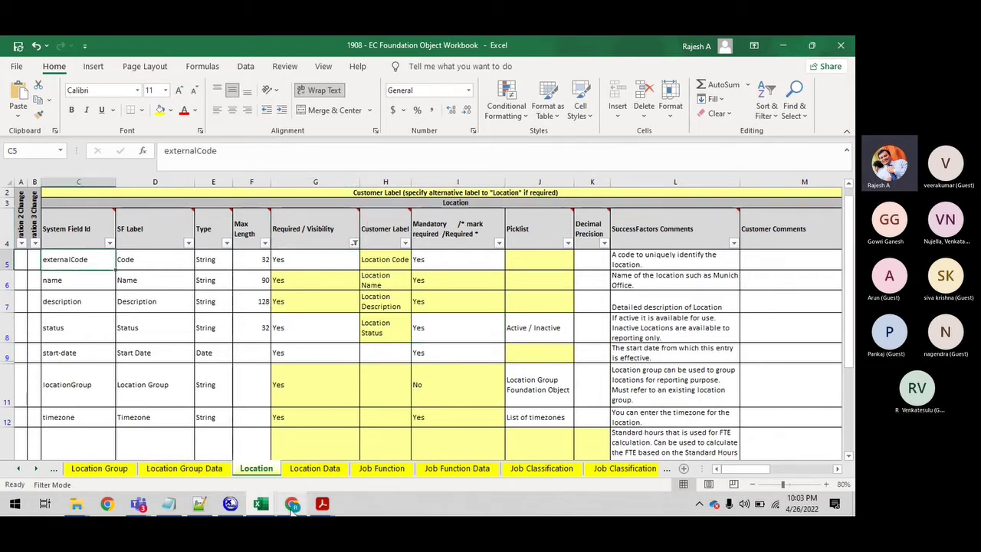
Bring the SuccessFactors Location form back and highlight its Code, Name and Description labels
mouse_move(292, 509)
click(299, 474)
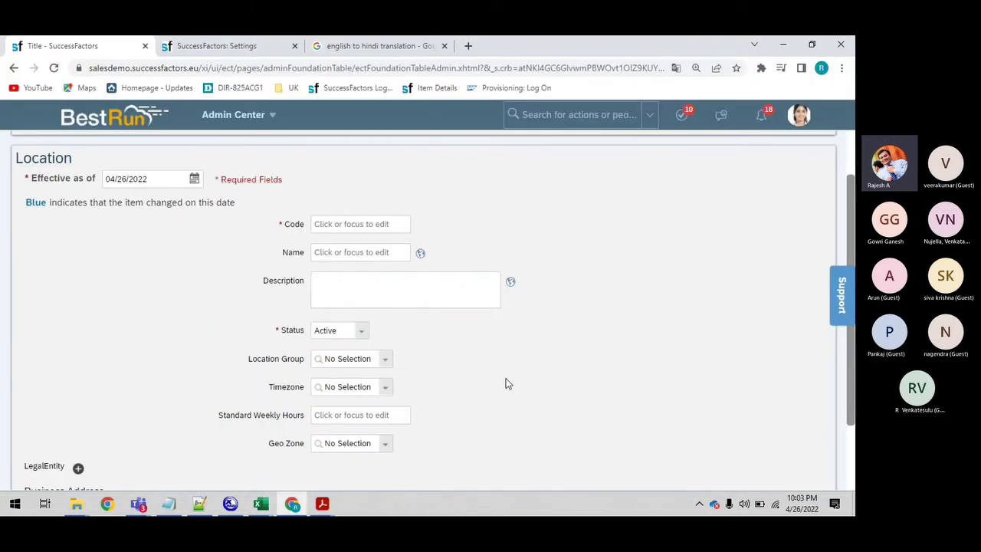
drag(284, 224, 310, 286)
drag(285, 224, 294, 286)
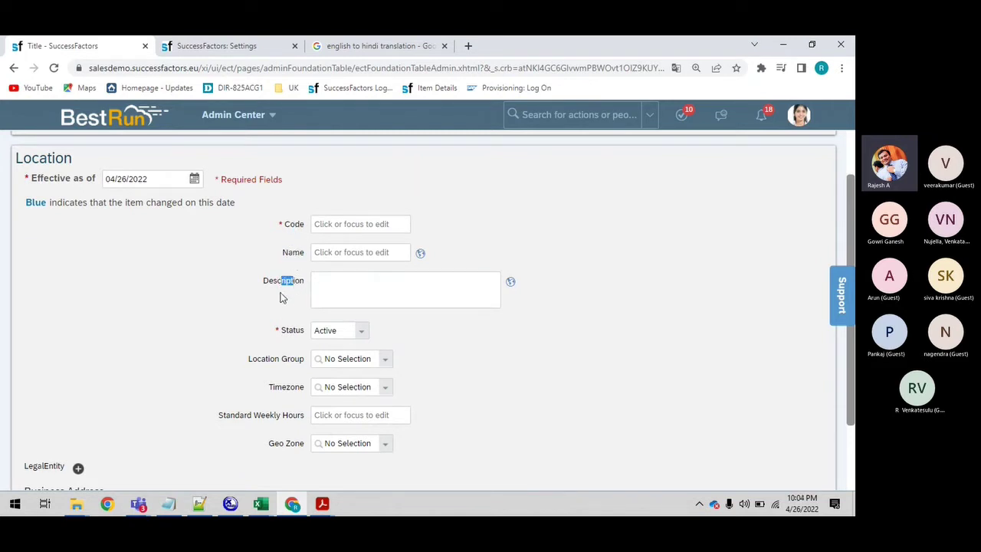
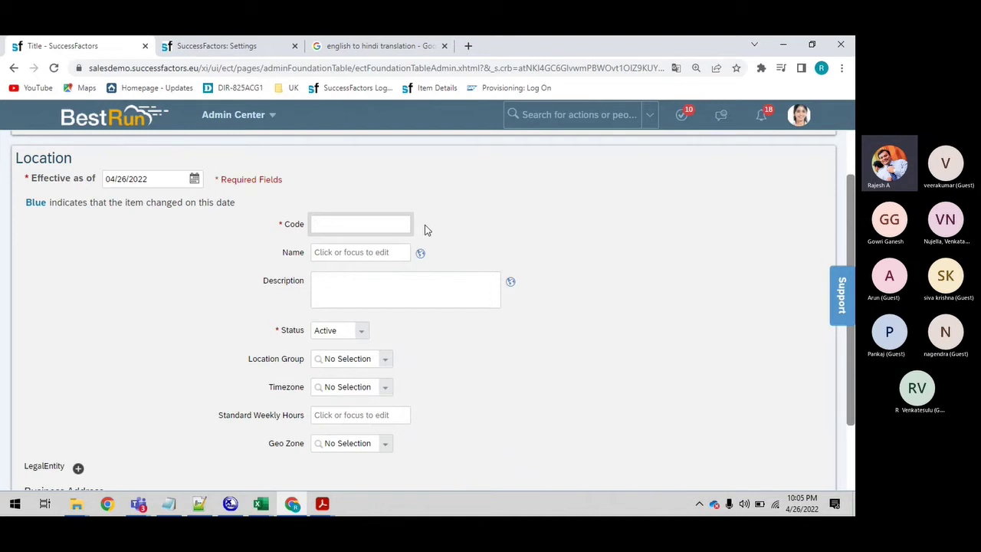
Type test text into the Location form's Code field and clear it again
click(376, 226)
click(378, 224)
text(cgtr gnethmnuy4)
key(ctrl+a)
key(BackSpace)
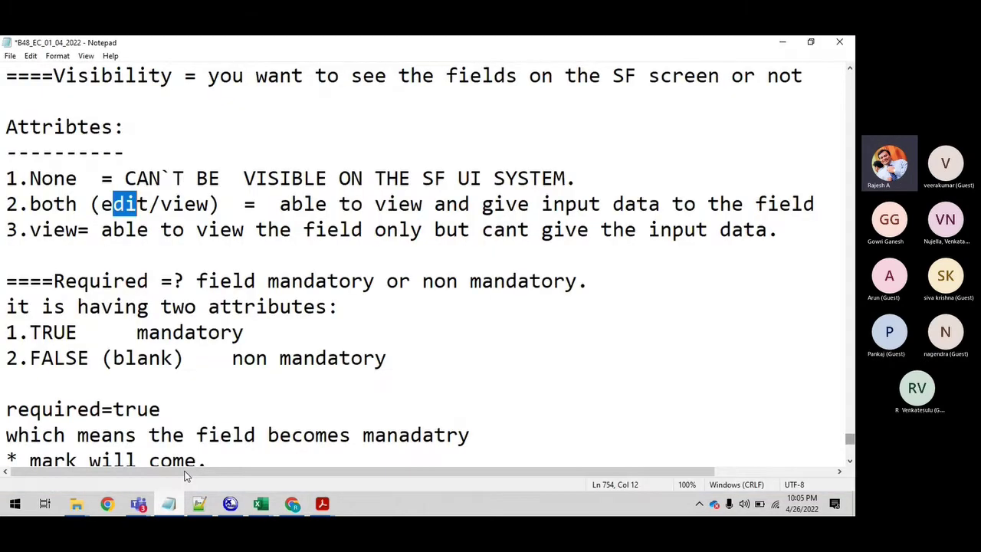
Review the Visibility notes in Notepad, marking the Visibility heading and the None option
click(169, 503)
click(6, 255)
scroll(119, 199, up, 2)
drag(803, 229, 74, 238)
scroll(105, 266, down, 2)
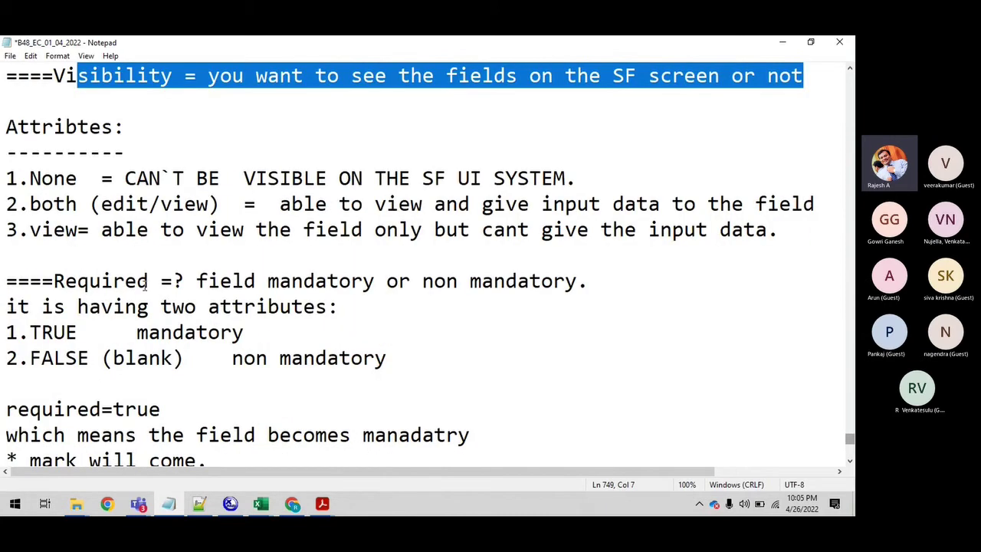
drag(149, 280, 66, 281)
scroll(90, 289, up, 1)
drag(185, 153, 89, 152)
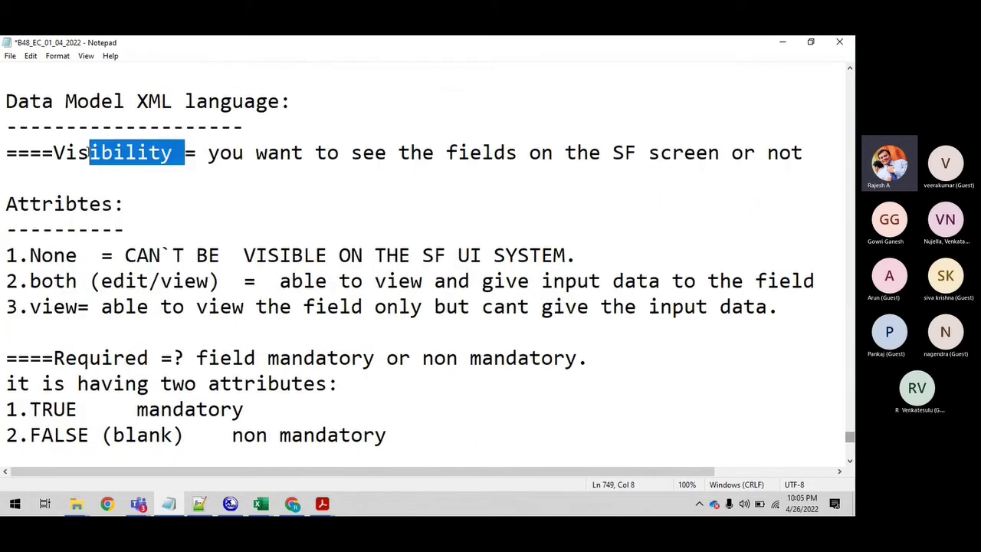
click(77, 258)
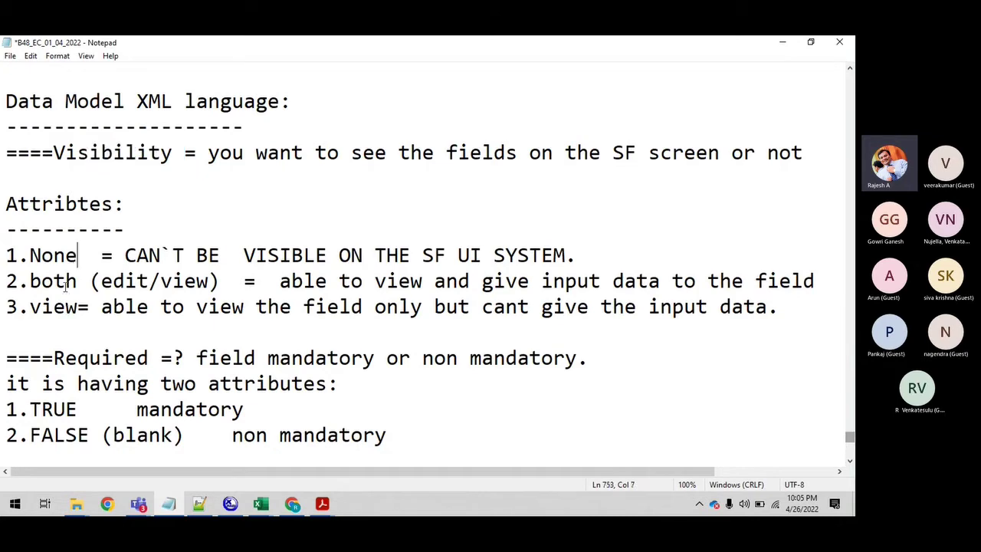
Read the Required notes, selecting TRUE's meaning (mandatory) and the FALSE value
click(114, 358)
scroll(73, 405, down, 1)
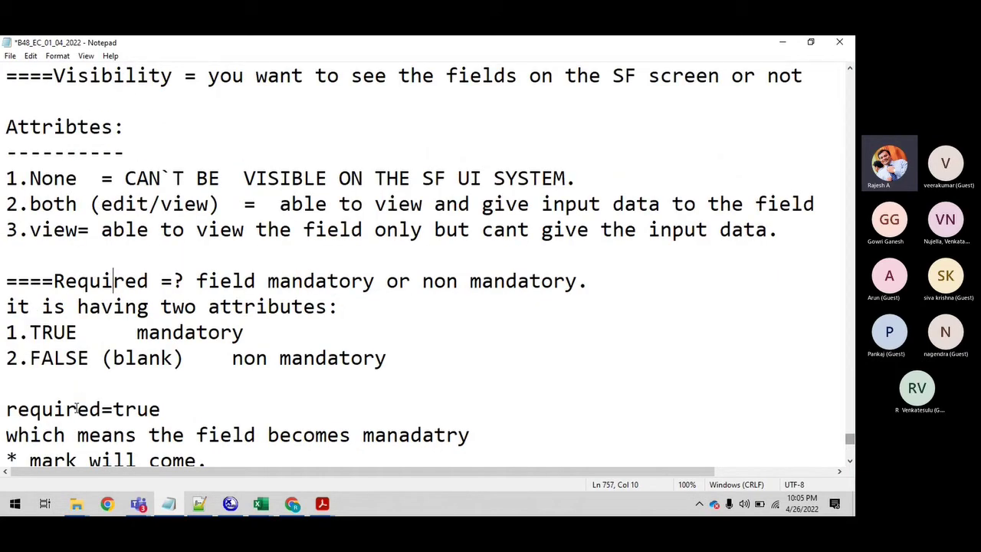
click(79, 337)
key(Down)
click(129, 334)
key(shift+Right)
key(shift+End)
key(shift+Left)
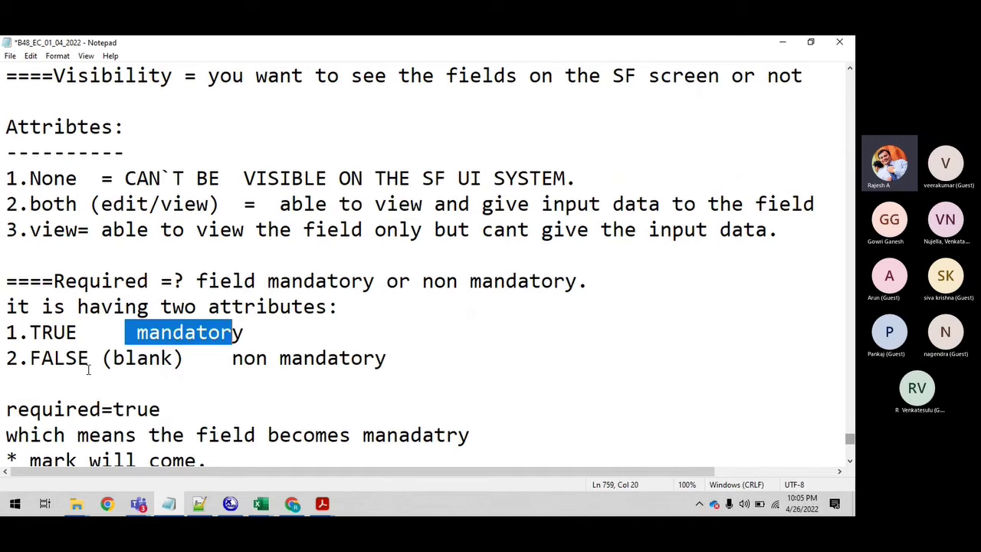
drag(88, 358, 79, 358)
Mark the None, both and view visibility options in the notes
drag(234, 358, 396, 372)
scroll(396, 372, up, 1)
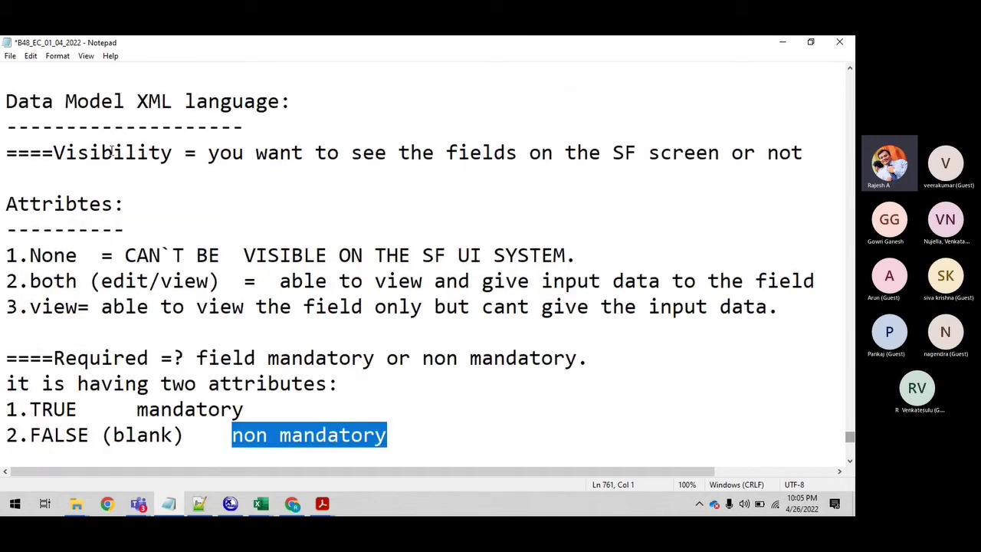
drag(78, 256, 19, 255)
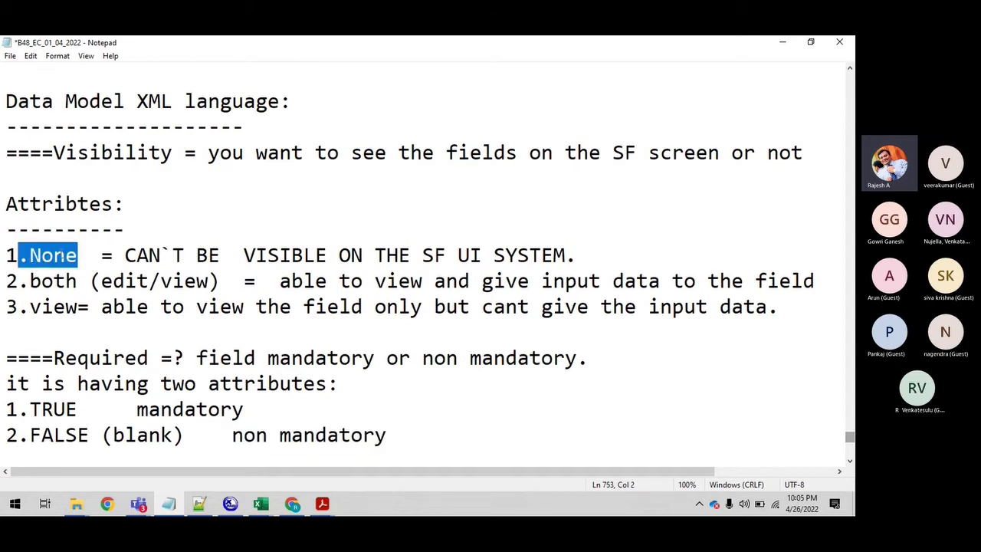
drag(77, 280, 28, 283)
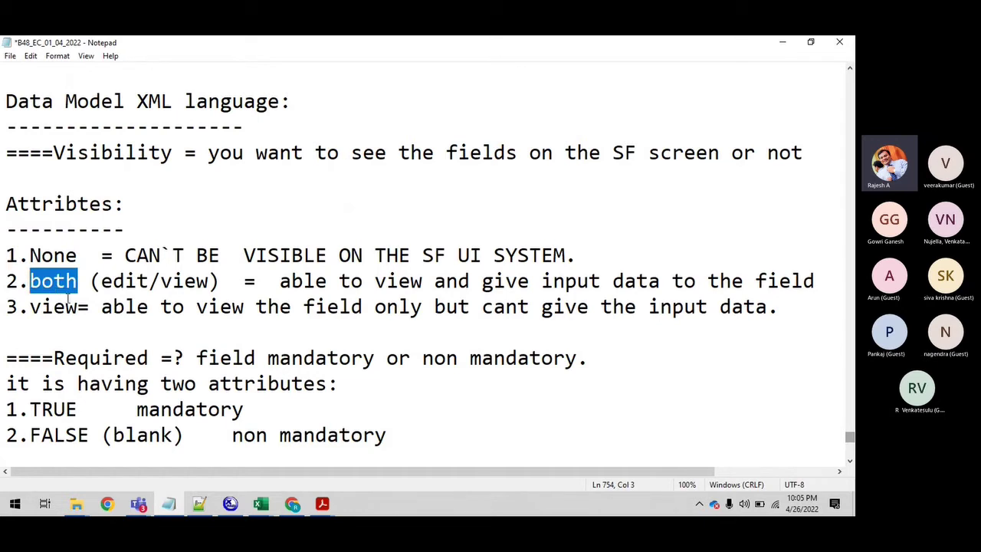
drag(77, 310, 57, 307)
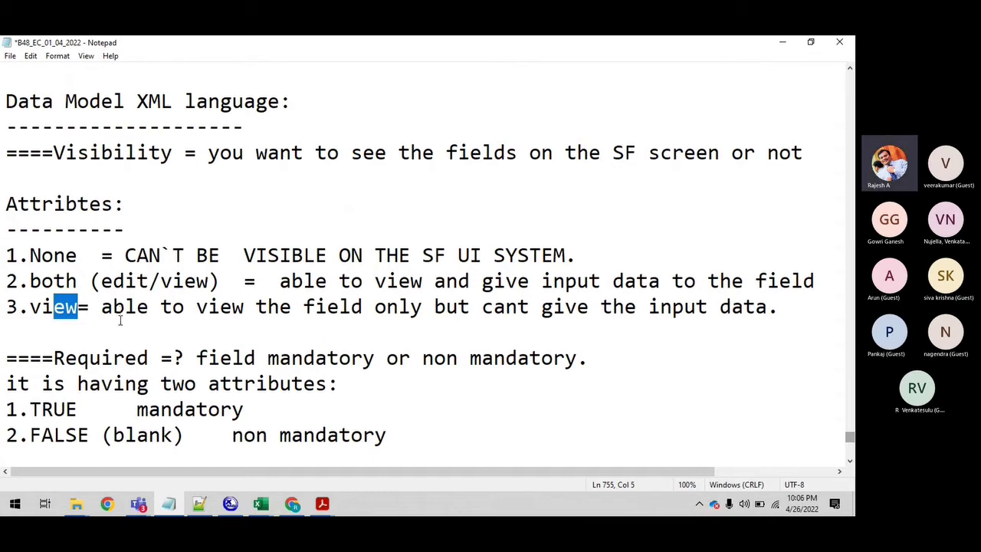
Select externalCode's visibility="both" attribute in the Notepad++ XML
click(199, 504)
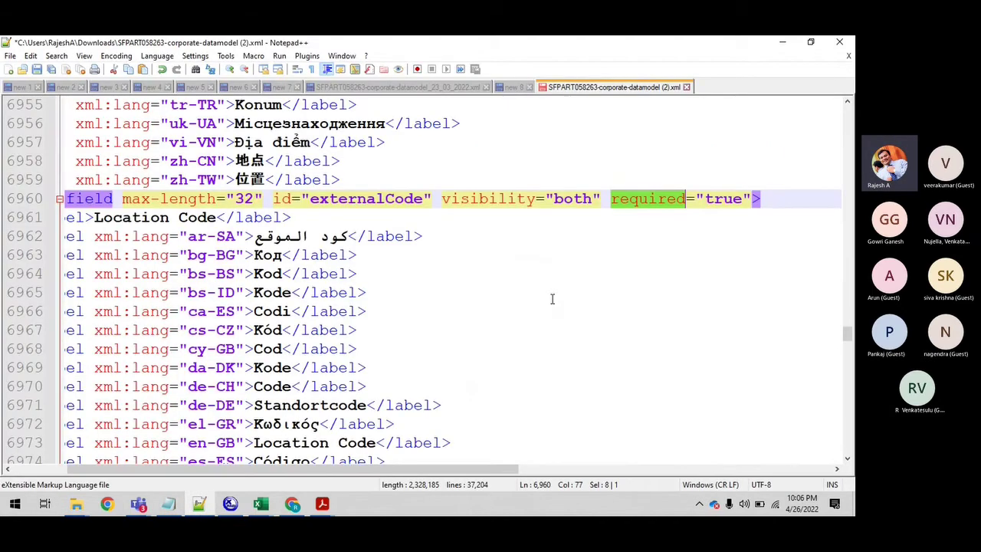
click(543, 292)
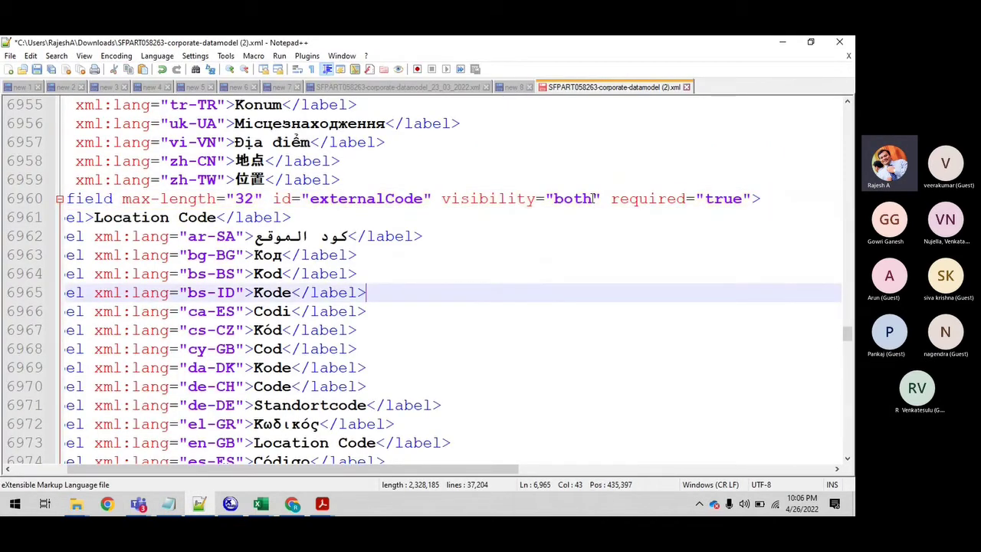
drag(604, 198, 431, 198)
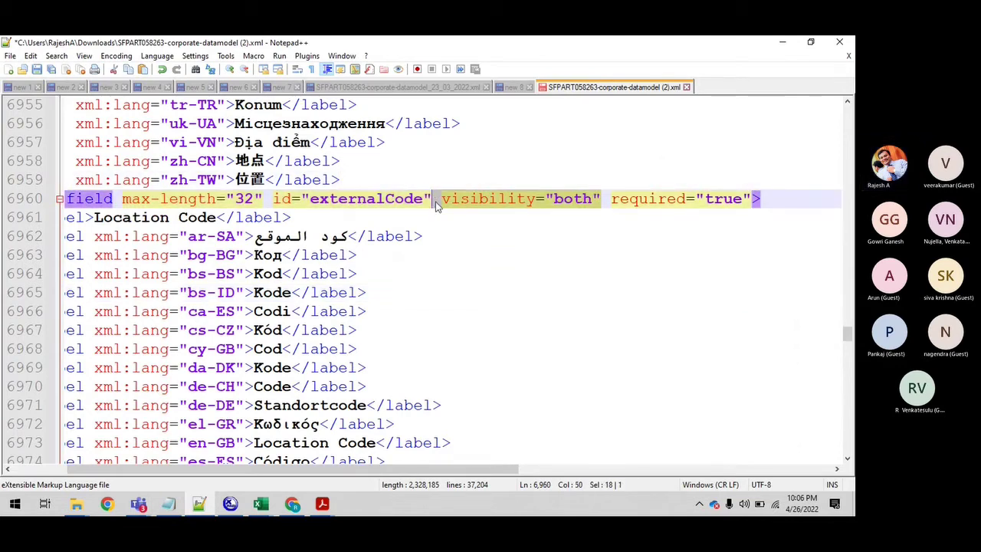
Read the Required / Visibility header and externalCode's G5 value on the Location sheet
mouse_move(261, 504)
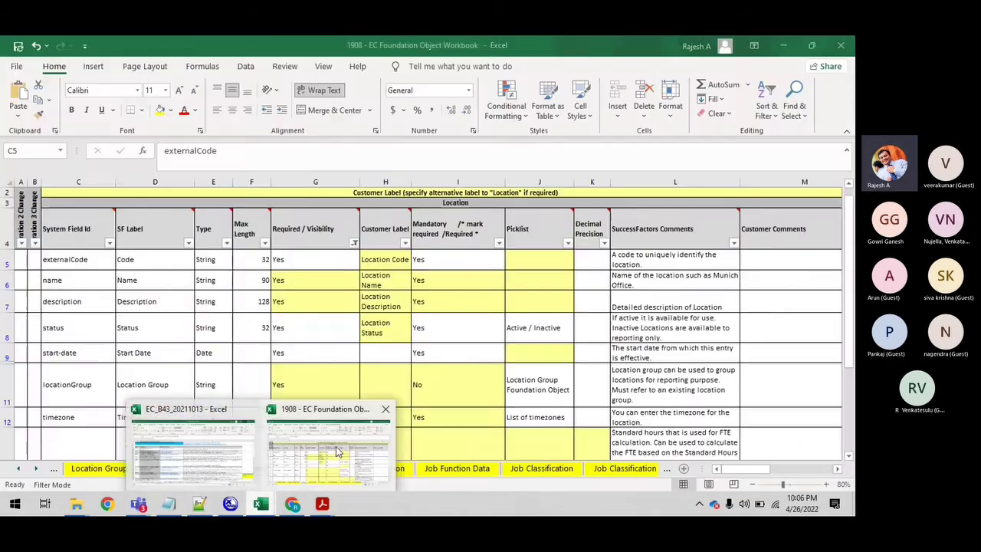
click(330, 441)
click(348, 309)
click(306, 234)
click(306, 259)
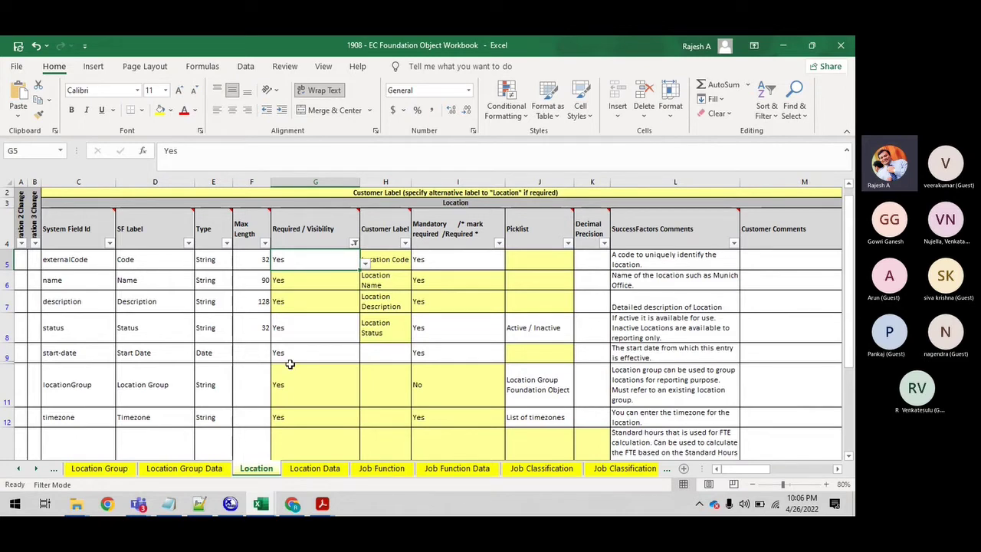
click(198, 503)
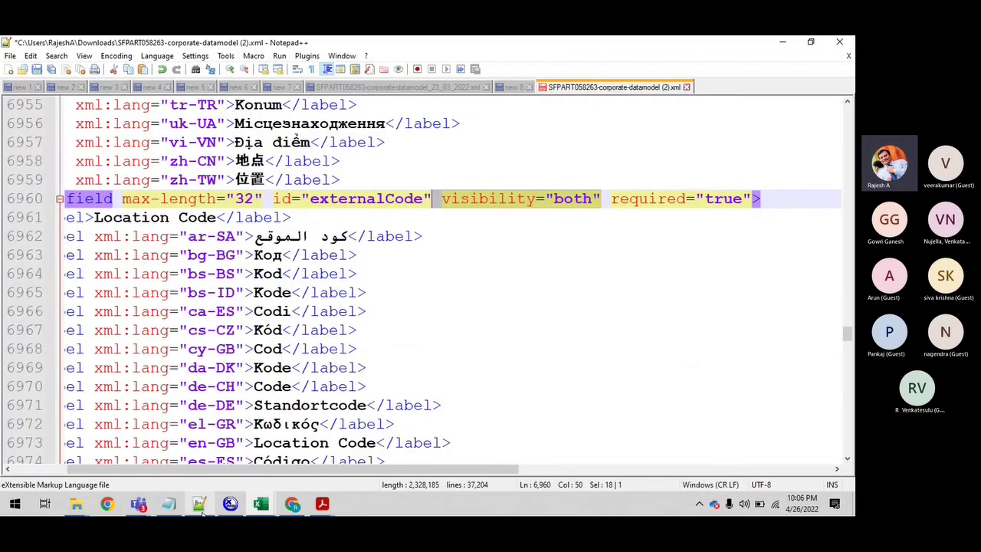
Select the visibility value both on line 6960, then test and clear the Code field
drag(442, 198, 536, 198)
double_click(580, 201)
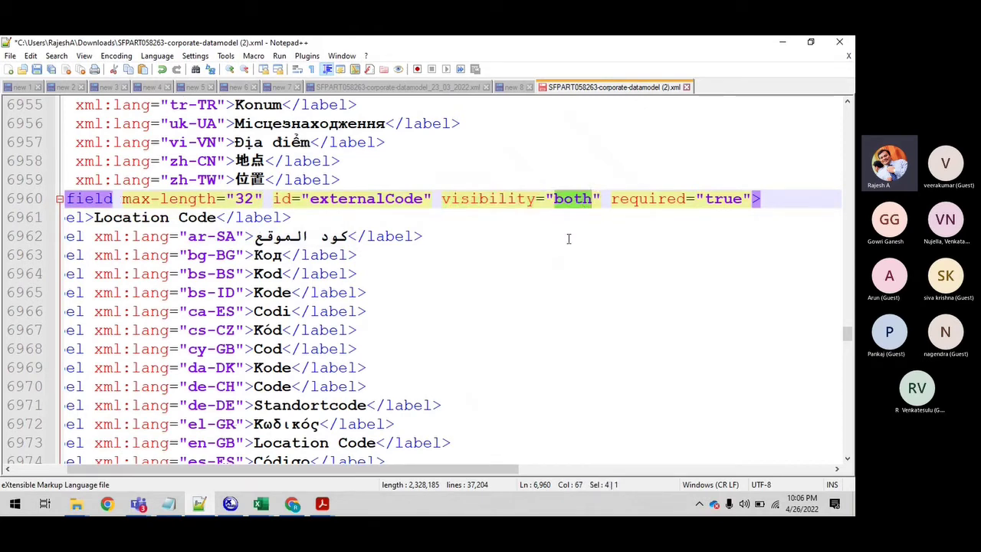
click(292, 503)
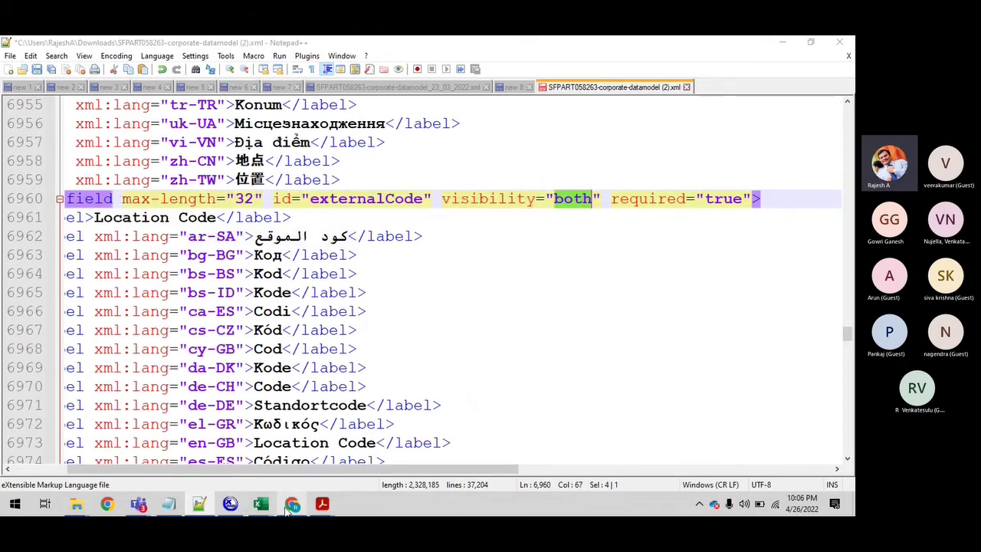
text(faegf gnhjyufg nte)
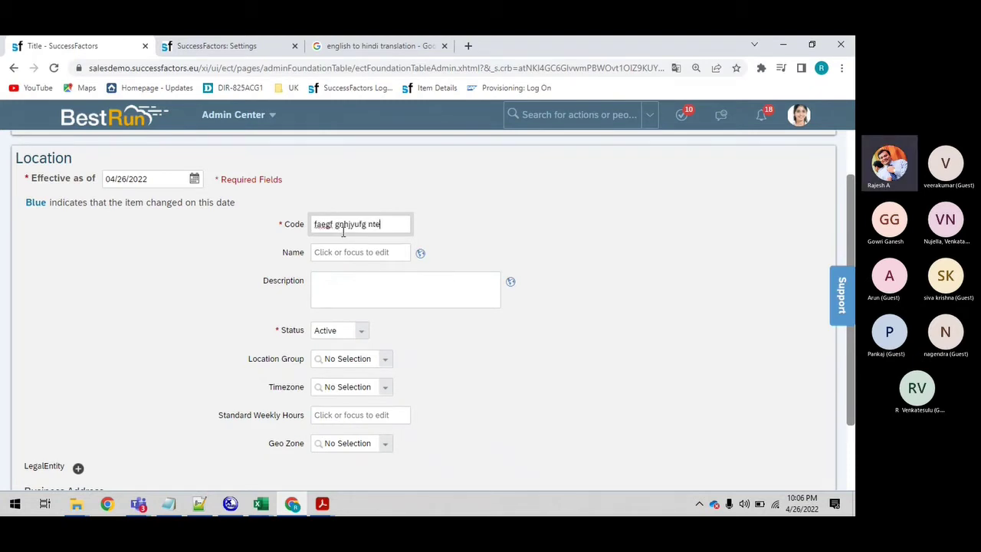
key(ctrl+a)
key(BackSpace)
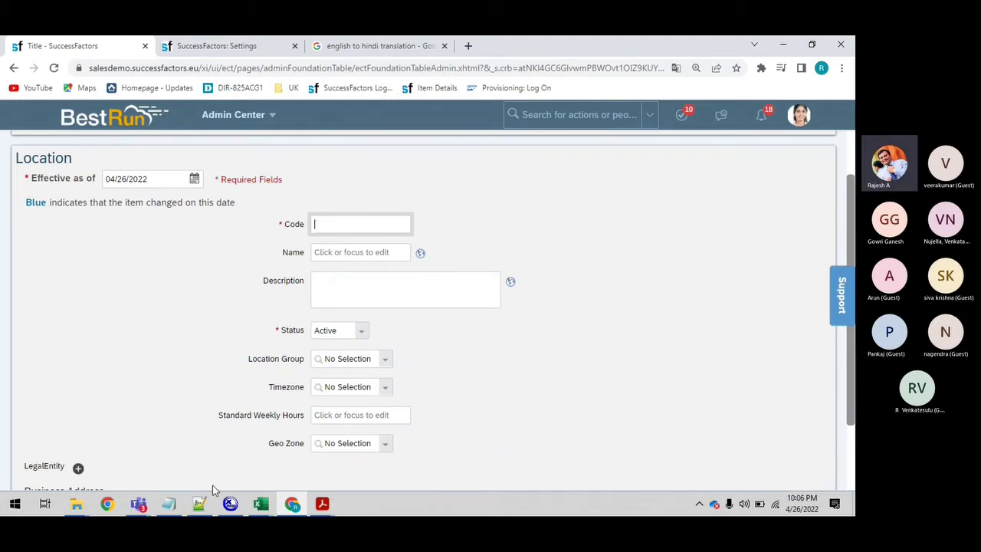
Replace externalCode's visibility value both with view, then return to the Location form
click(217, 493)
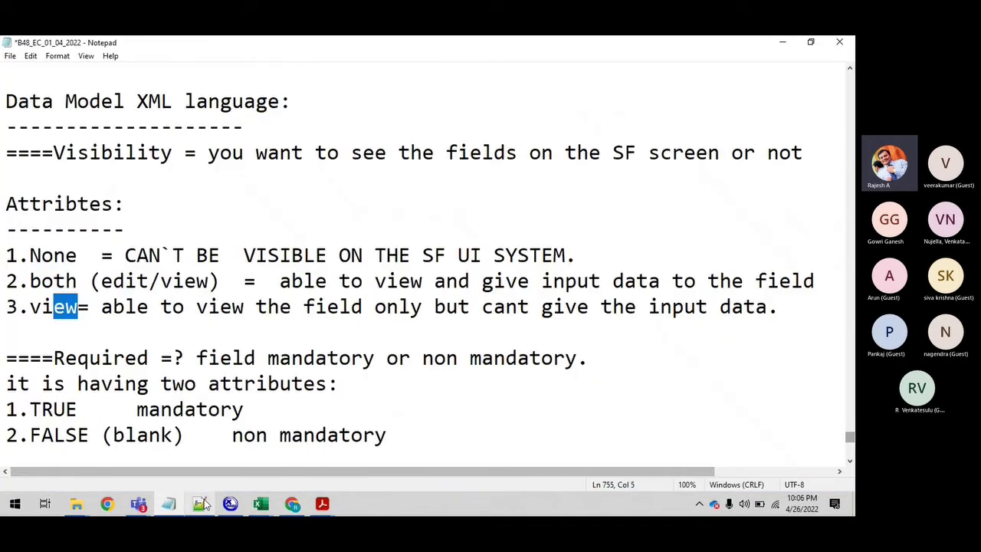
click(201, 501)
key(BackSpace)
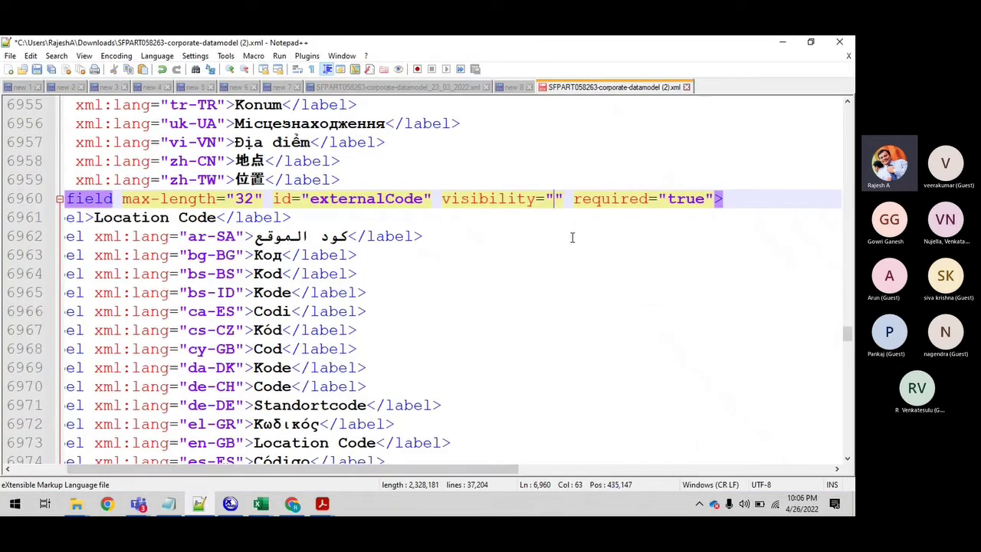
text(view)
click(571, 241)
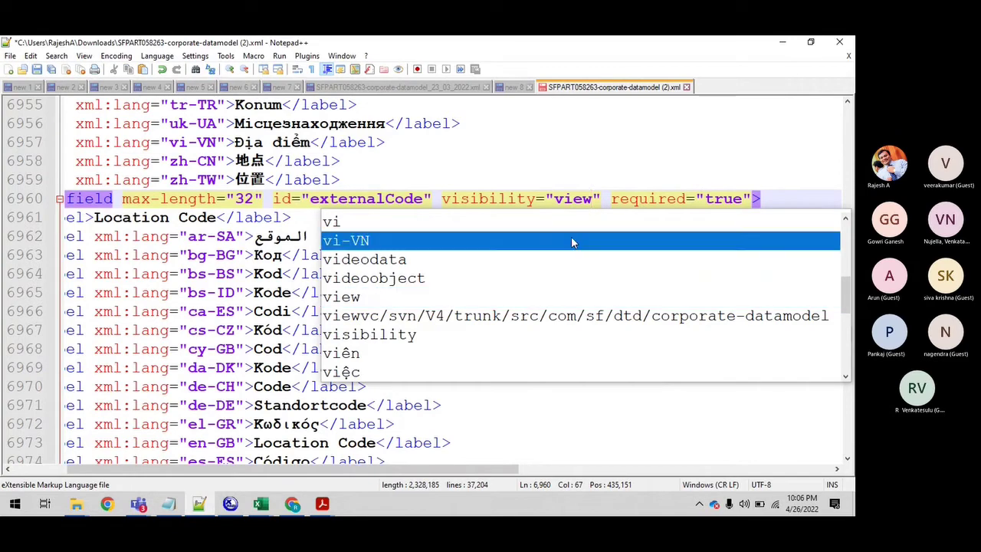
click(507, 197)
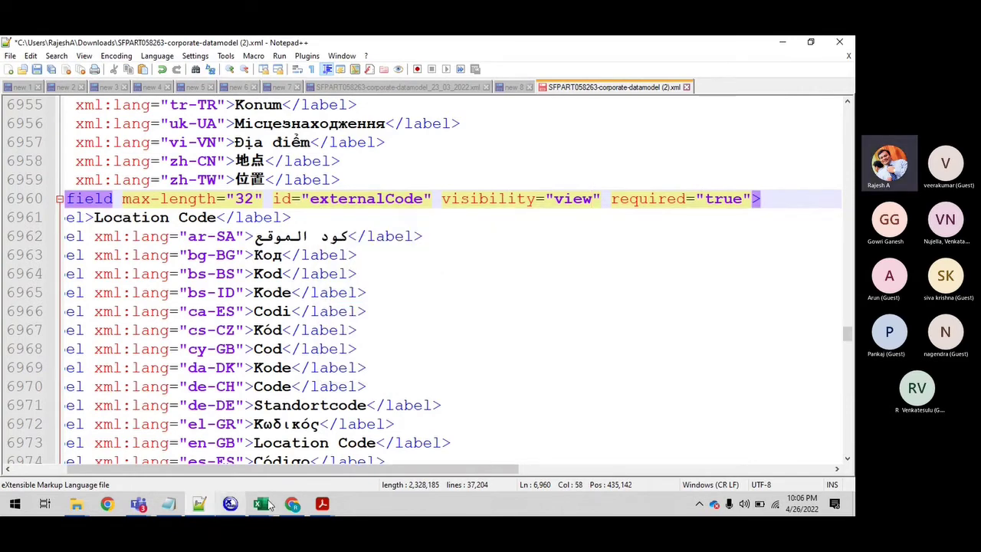
click(290, 499)
click(508, 223)
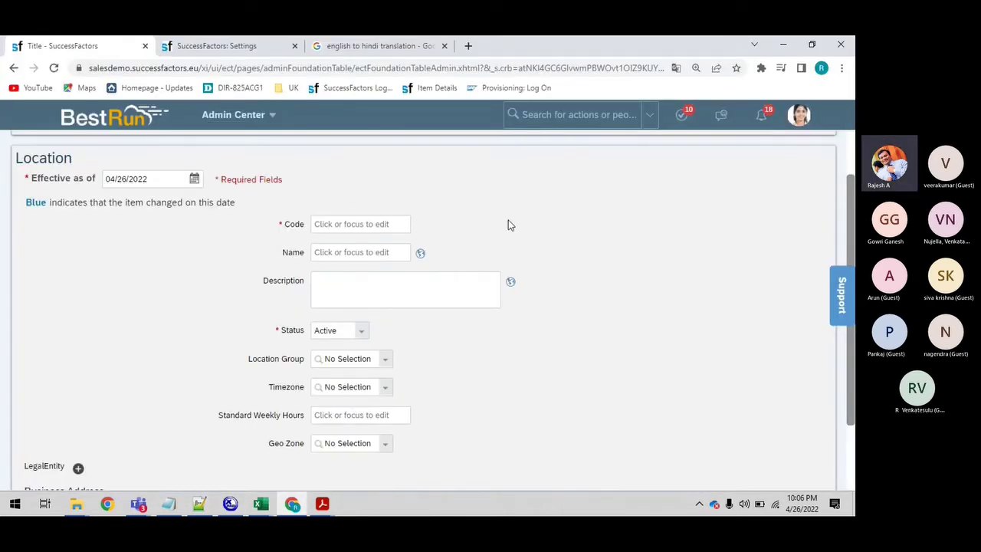
Type test text into the Location Code field and delete it, leaving the form unchanged
click(337, 228)
text(dfgwt)
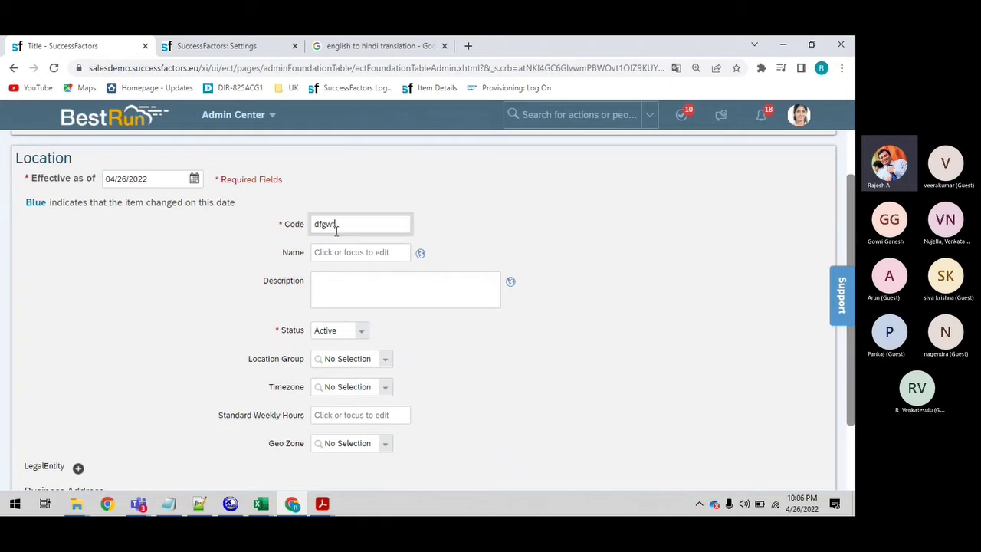
text(wtr tejyt)
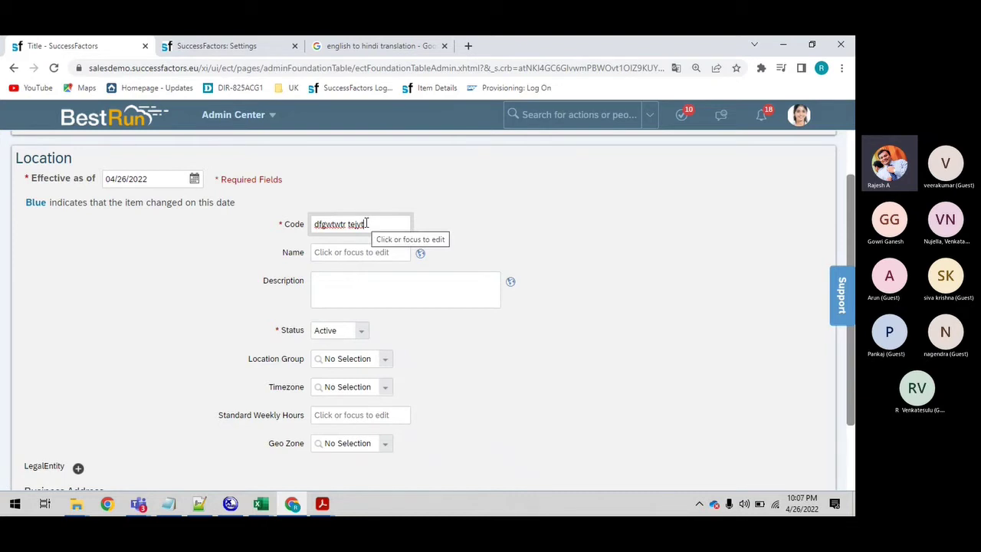
key(BackSpace)
key(BackSpace)
key(BackSpace)
key(BackSpace)
key(BackSpace)
key(BackSpace)
key(BackSpace)
key(BackSpace)
key(BackSpace)
key(BackSpace)
key(BackSpace)
key(BackSpace)
key(BackSpace)
key(BackSpace)
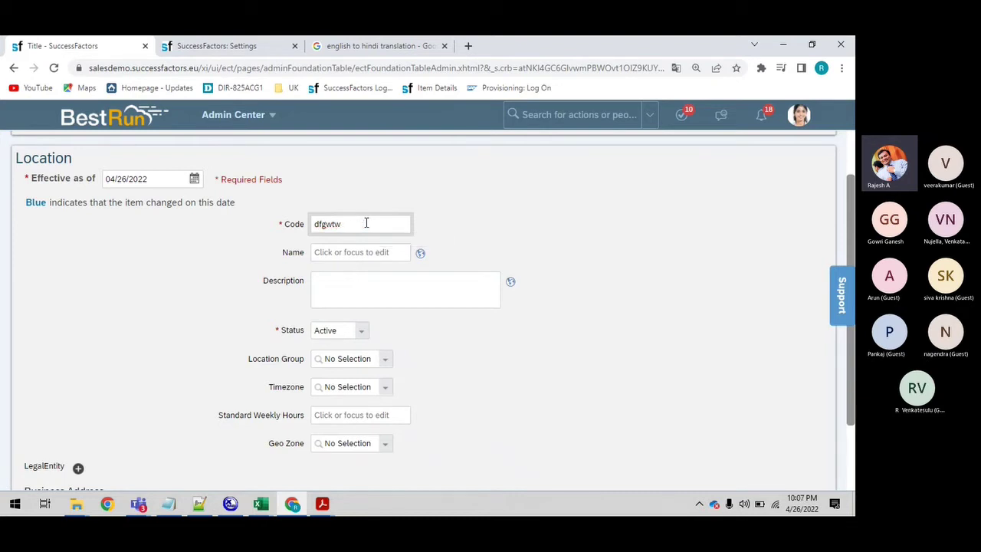
click(169, 503)
click(199, 503)
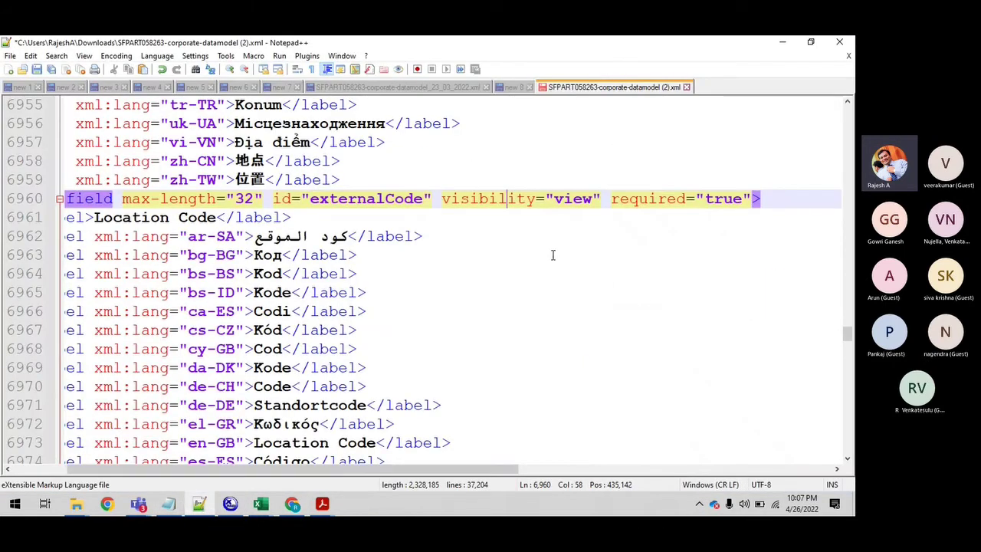
Change externalCode's visibility value on line 6960 from view to both
drag(593, 198, 553, 198)
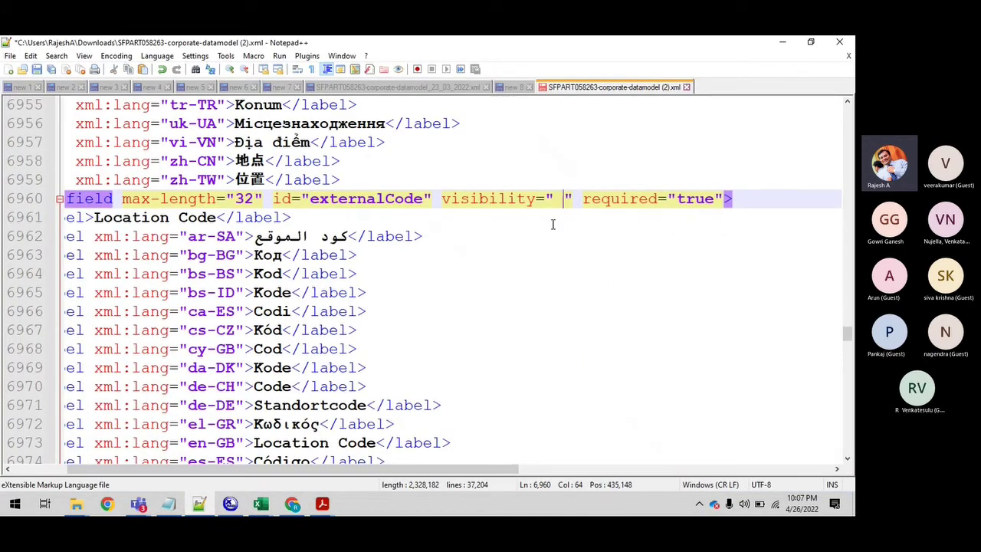
text(bth)
key(BackSpace)
key(BackSpace)
key(BackSpace)
text(none)
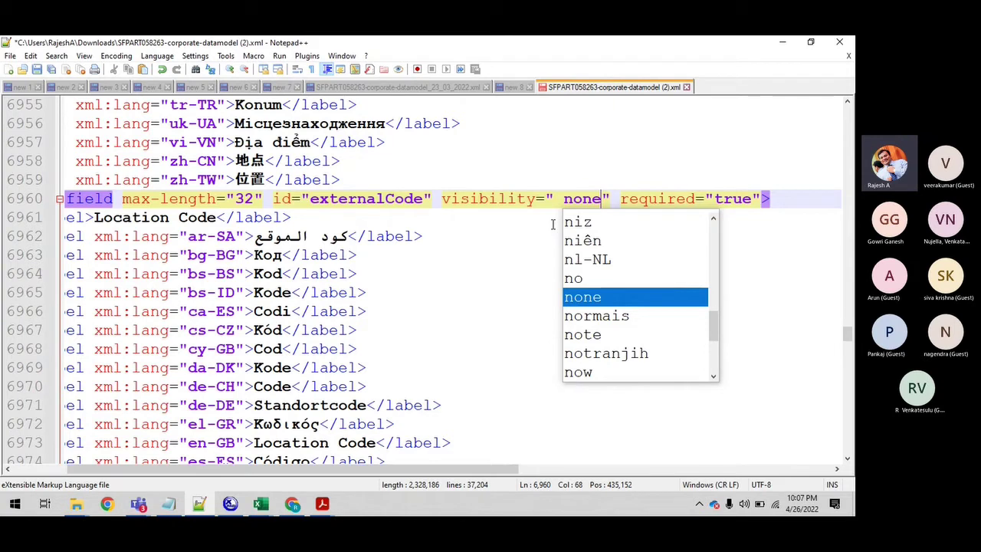
key(BackSpace)
key(BackSpace)
key(BackSpace)
key(BackSpace)
key(BackSpace)
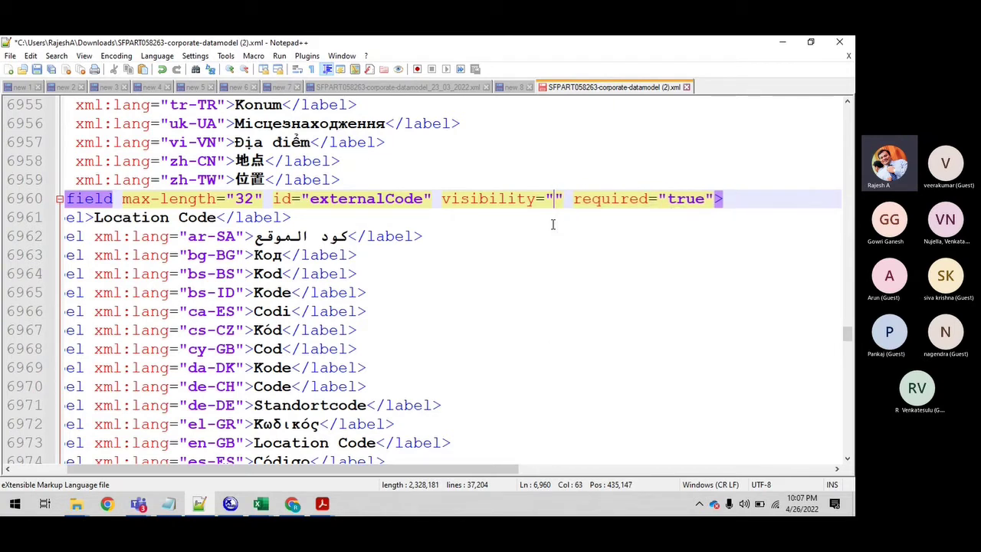
text(both)
click(496, 198)
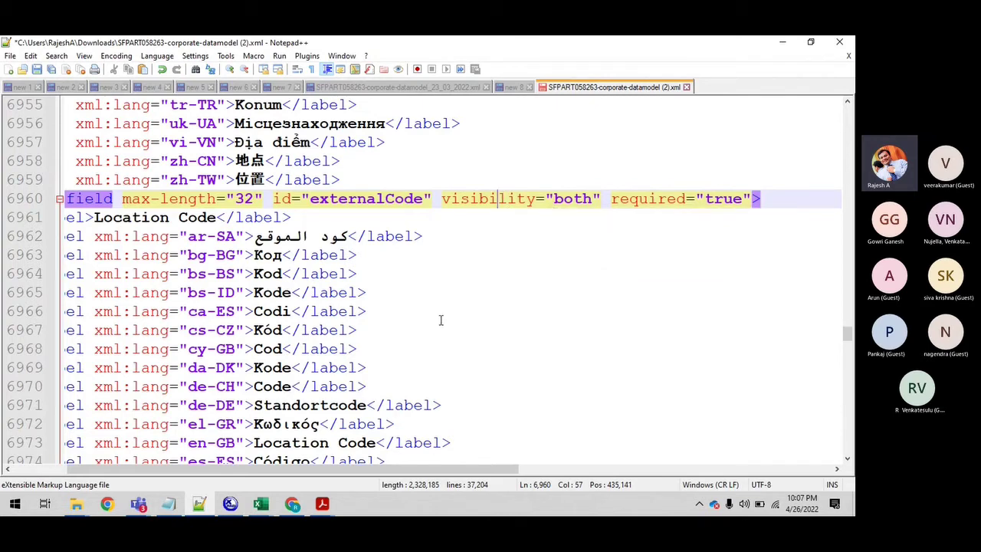
mouse_move(259, 508)
click(308, 469)
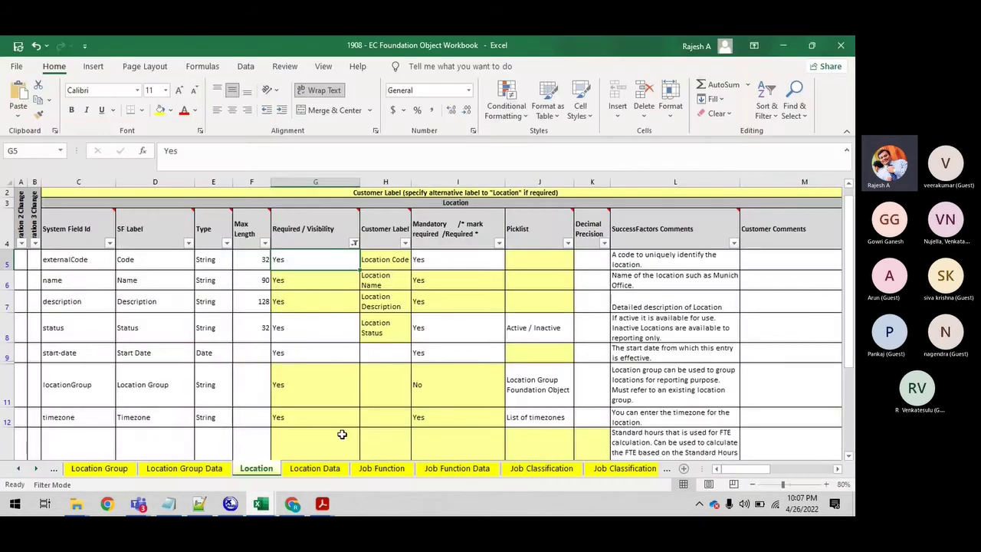
Read externalCode's Required / Visibility, the Location Status label and its Mandatory value Yes
click(283, 259)
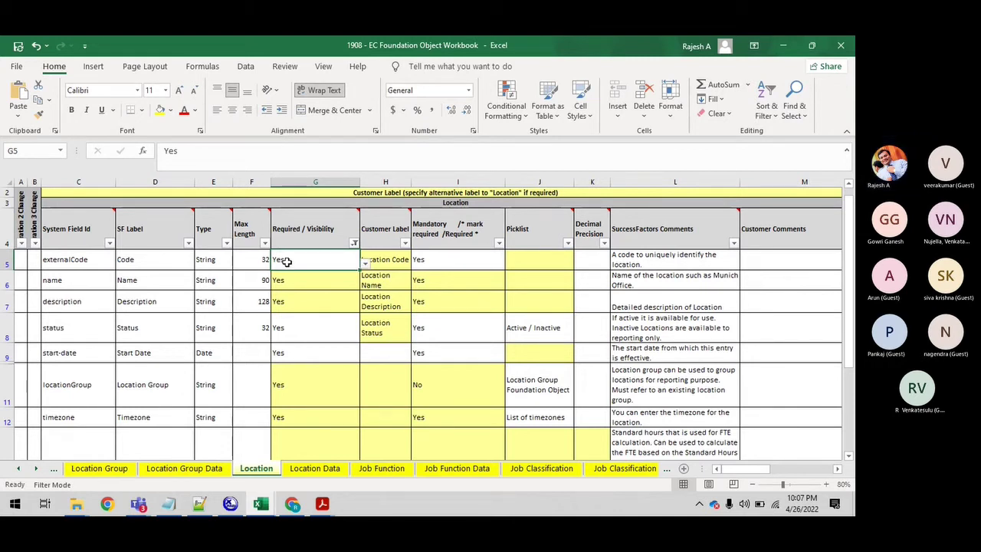
click(375, 328)
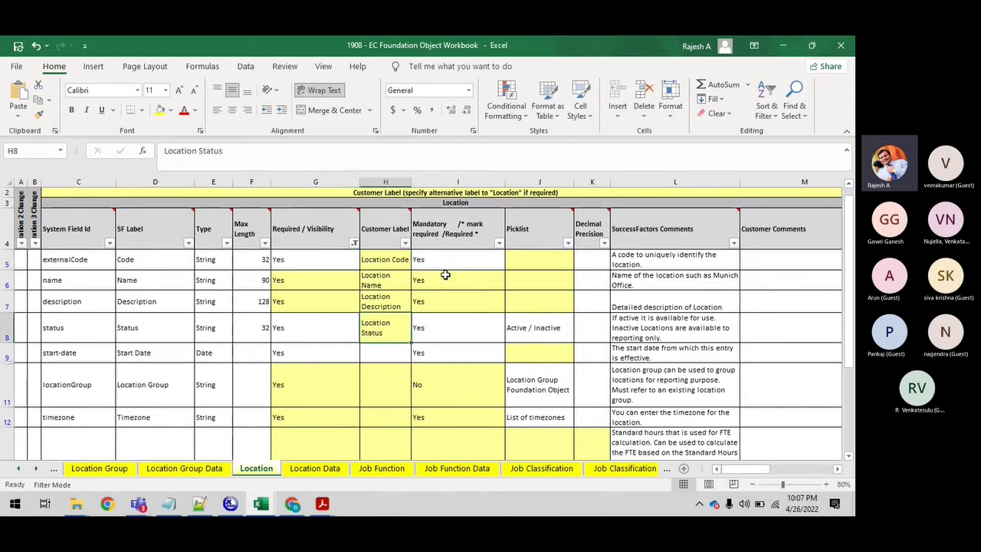
click(438, 236)
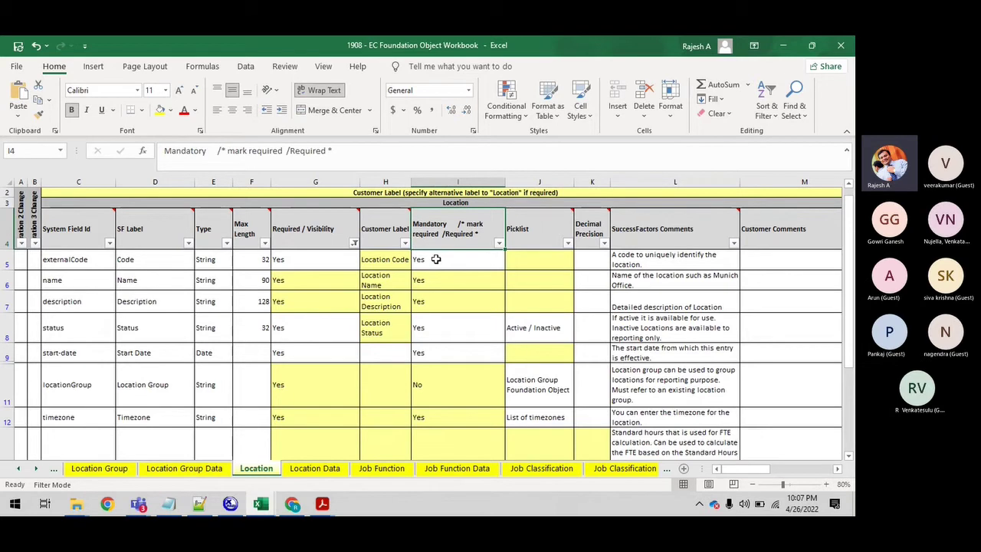
click(434, 258)
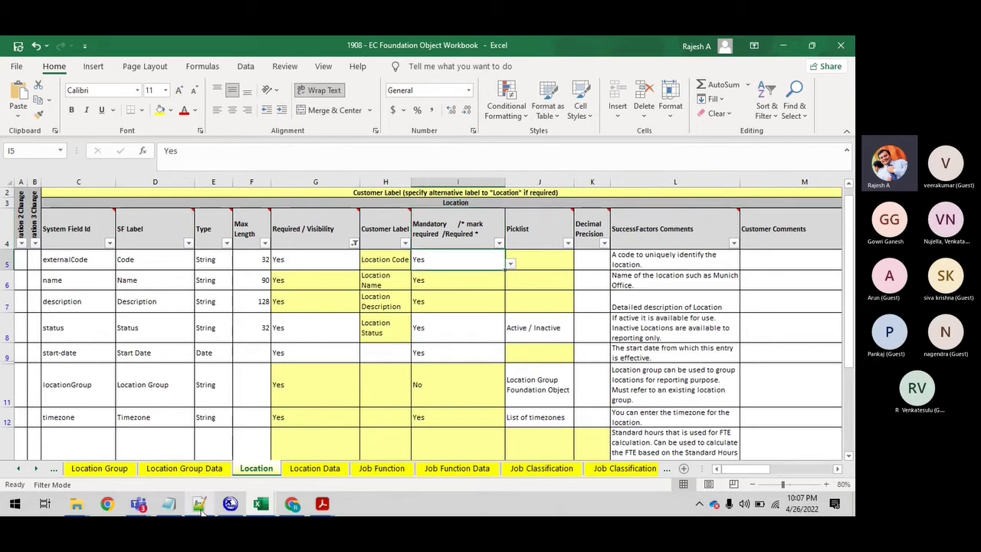
click(199, 503)
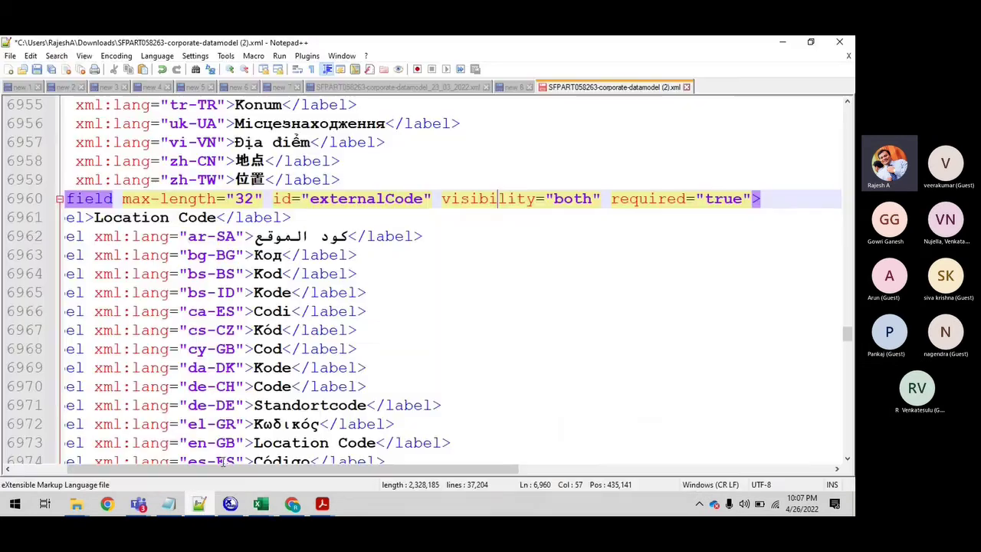
click(742, 198)
key(BackSpace)
key(BackSpace)
key(BackSpace)
key(BackSpace)
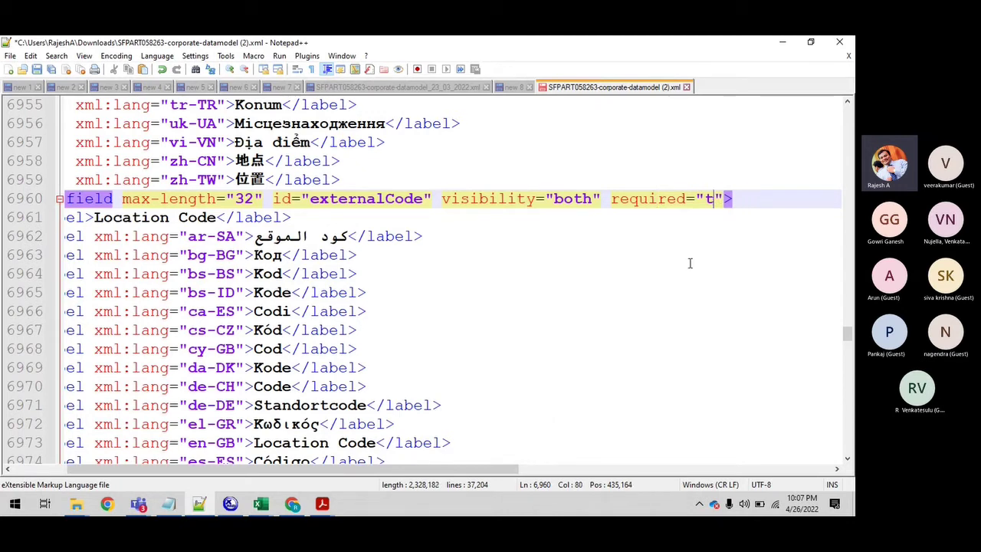
text(false)
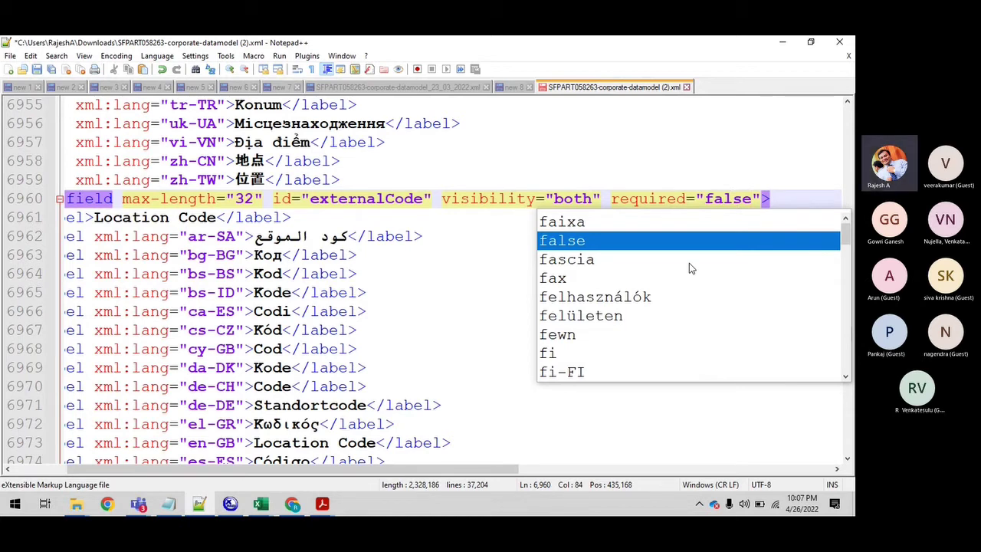
key(BackSpace)
key(BackSpace)
key(BackSpace)
key(BackSpace)
key(BackSpace)
key(ctrl+z)
key(ctrl+y)
text(true)
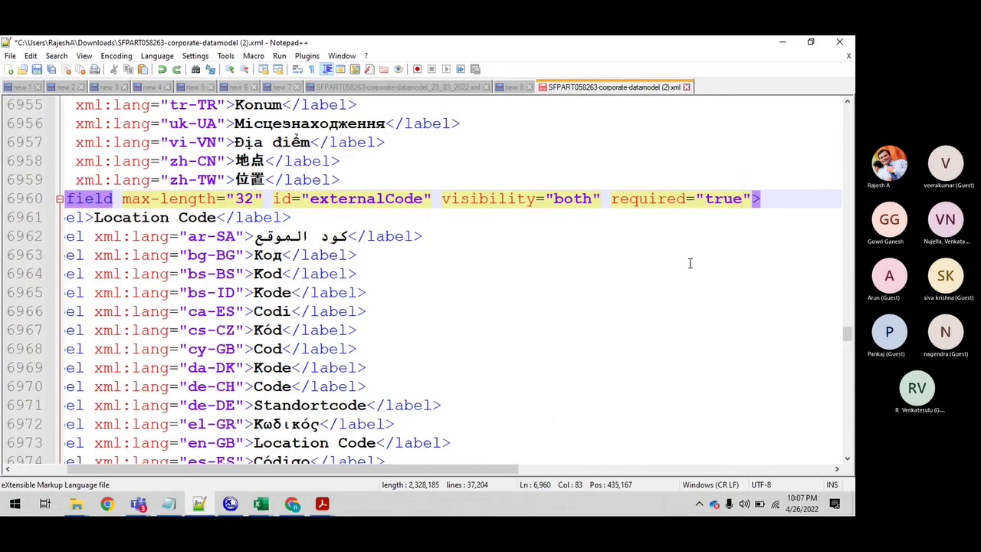
click(532, 285)
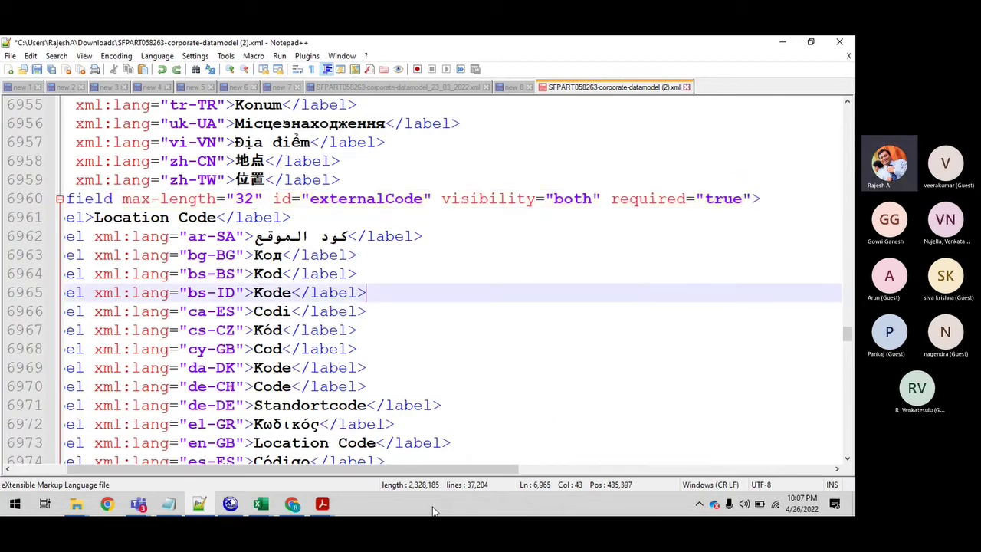
drag(454, 469, 391, 473)
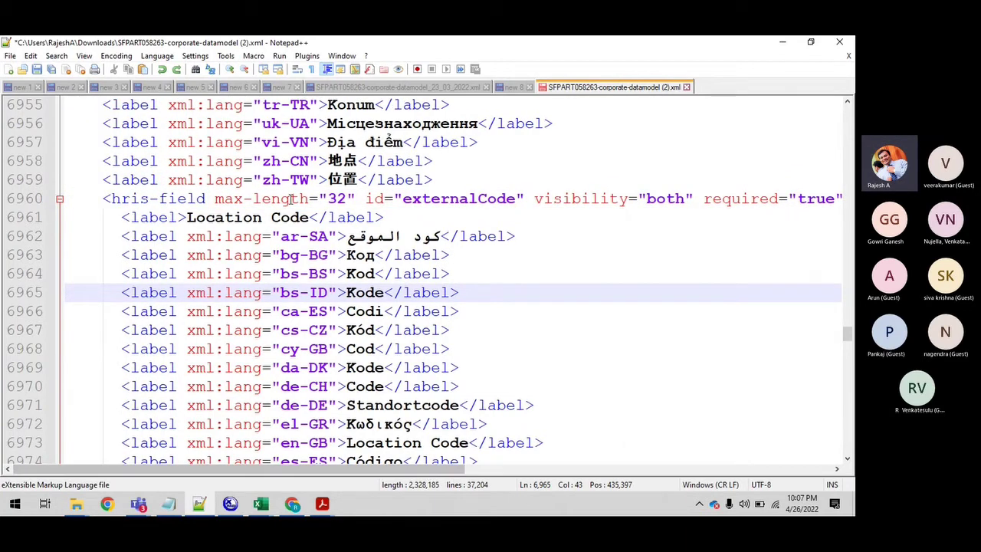
drag(346, 199, 338, 198)
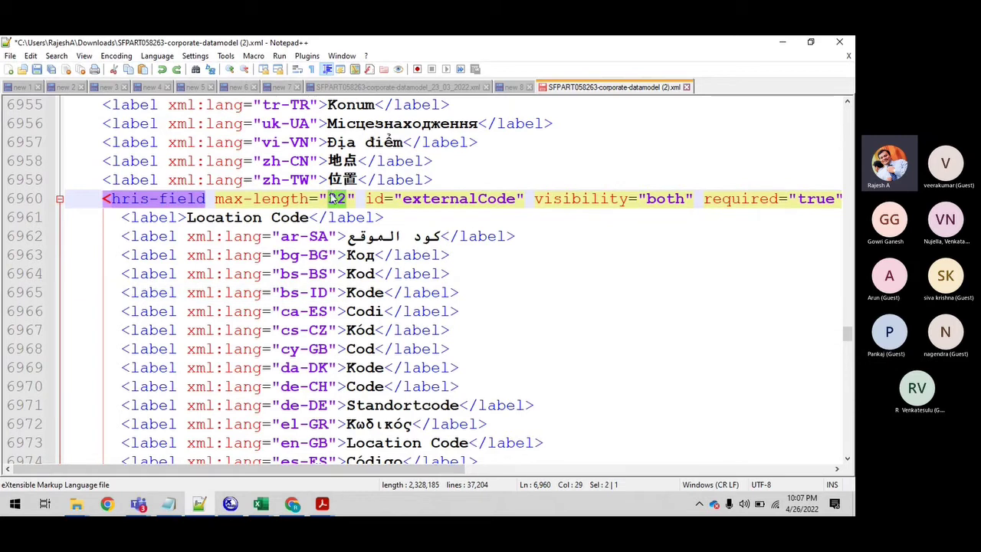
click(471, 198)
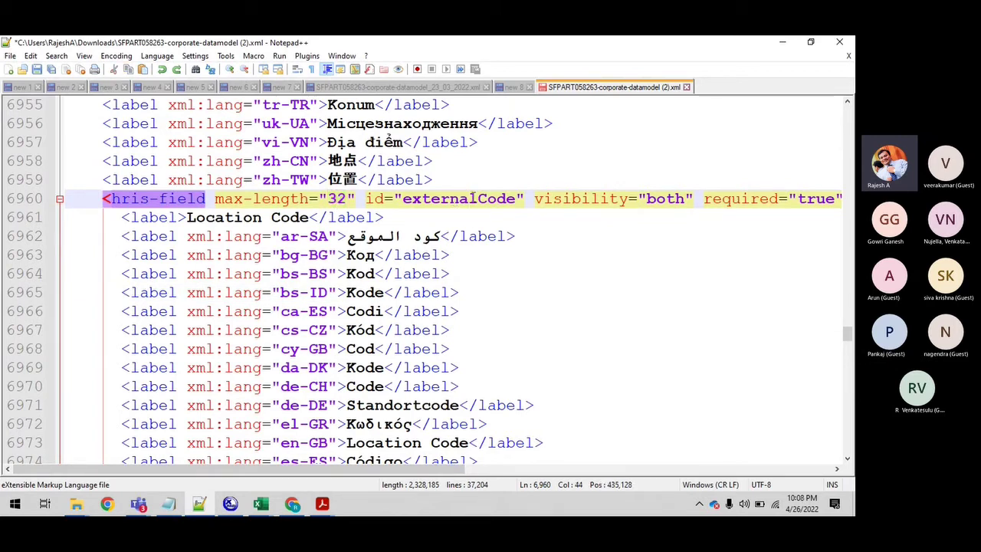
double_click(473, 199)
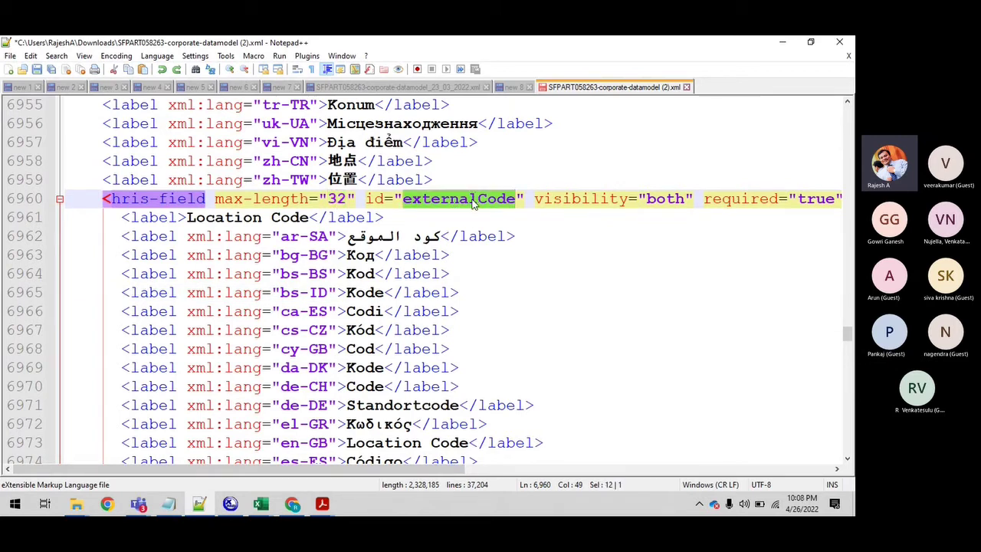
double_click(246, 218)
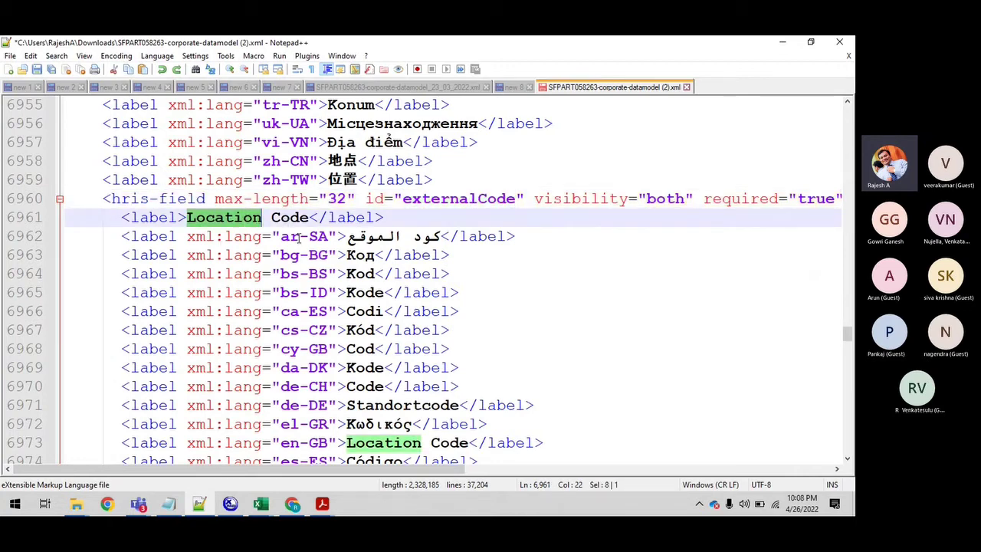
scroll(334, 276, down, 2)
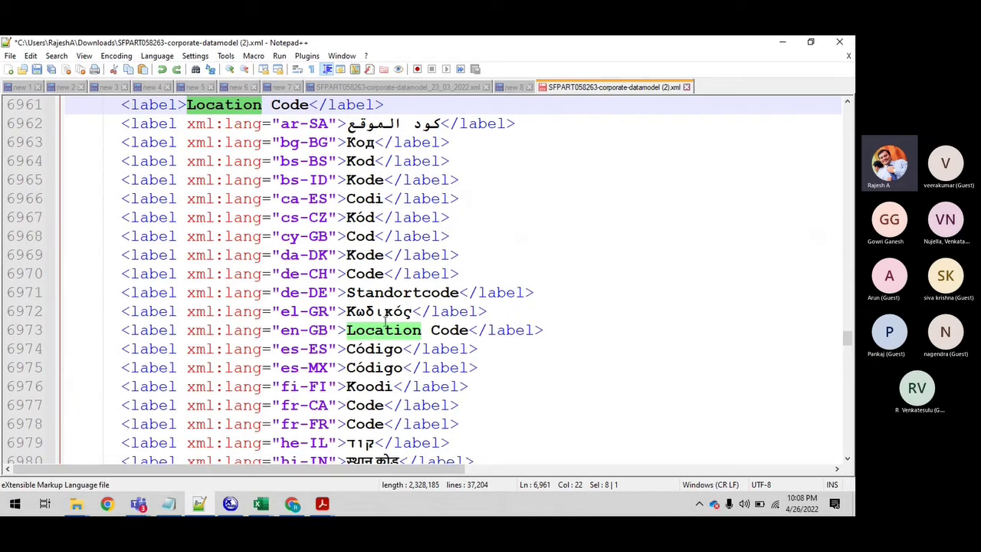
scroll(351, 248, up, 1)
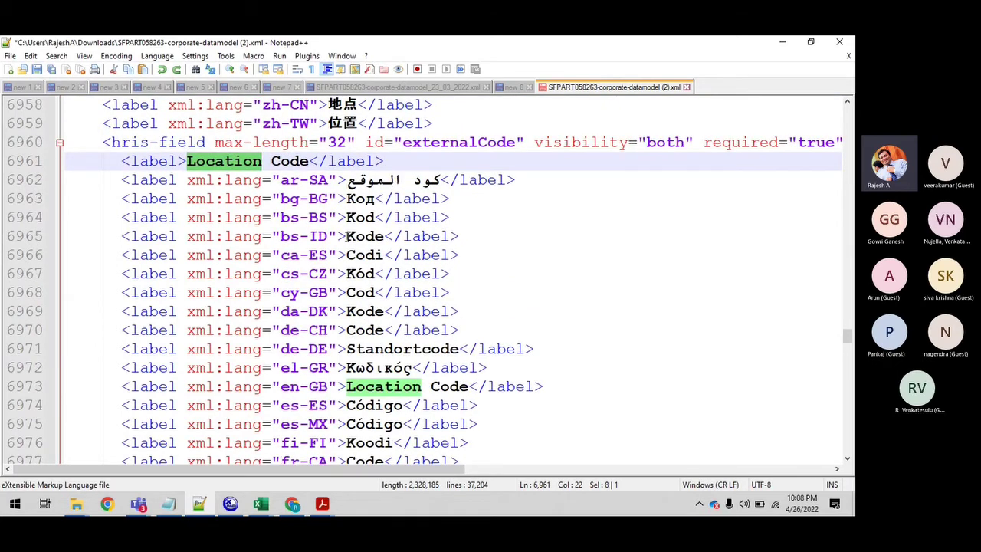
scroll(346, 237, down, 2)
scroll(344, 293, down, 2)
scroll(362, 269, up, 2)
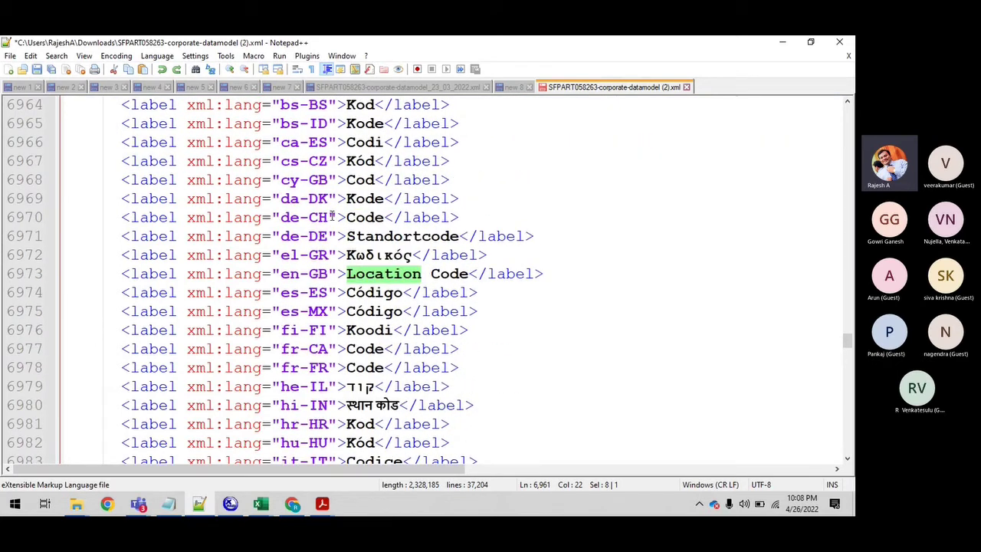
scroll(365, 242, down, 8)
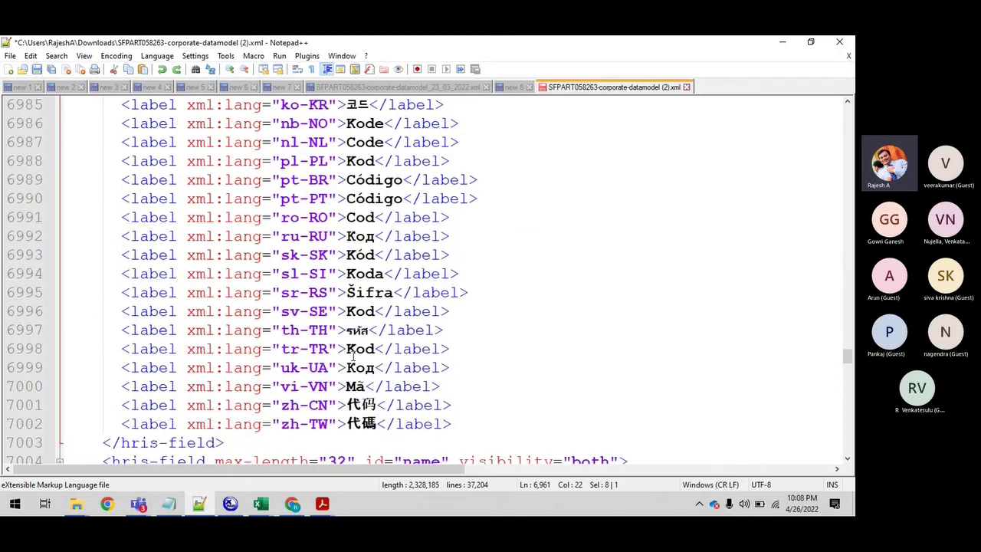
scroll(352, 358, up, 1)
scroll(365, 356, down, 1)
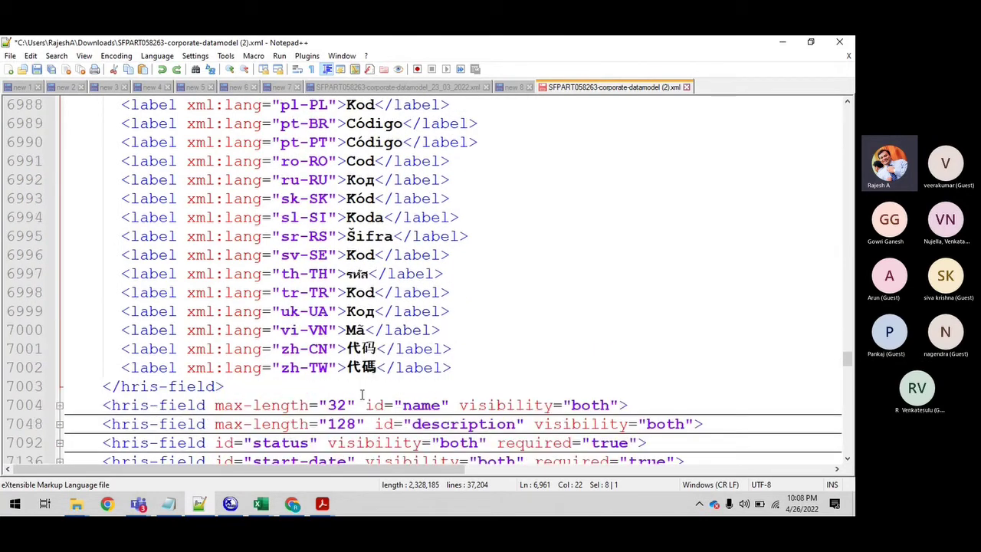
scroll(365, 364, up, 2)
scroll(356, 380, down, 2)
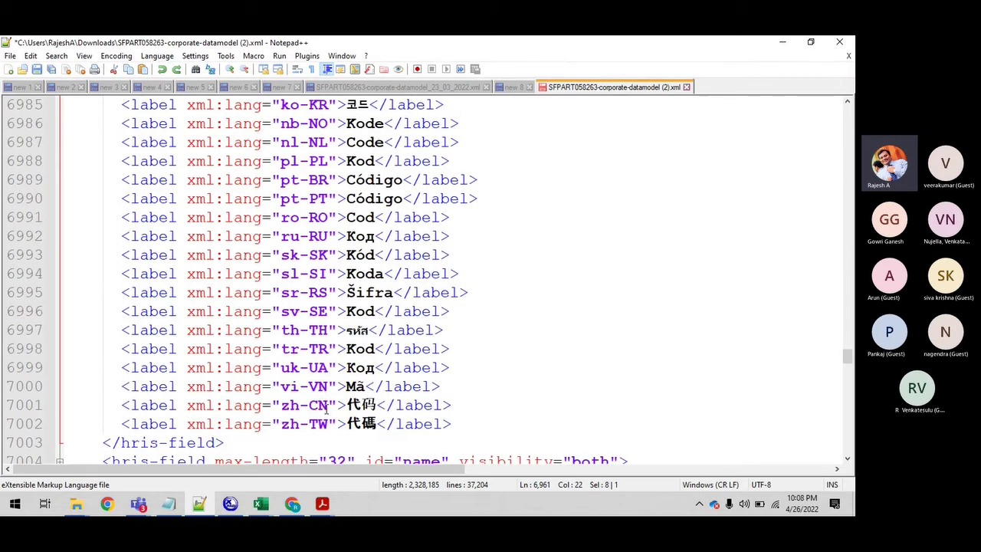
scroll(304, 252, up, 1)
scroll(305, 252, up, 1)
scroll(312, 222, up, 2)
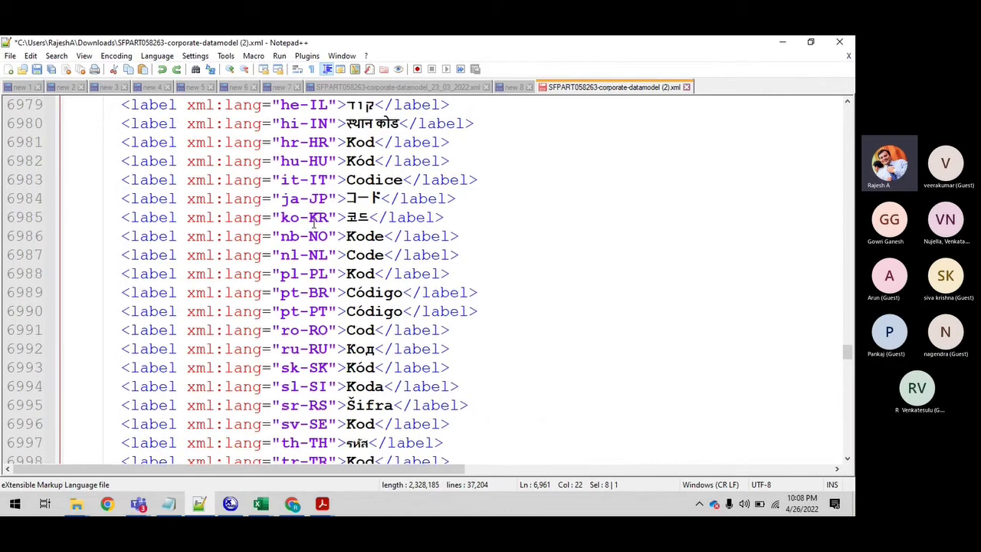
click(374, 179)
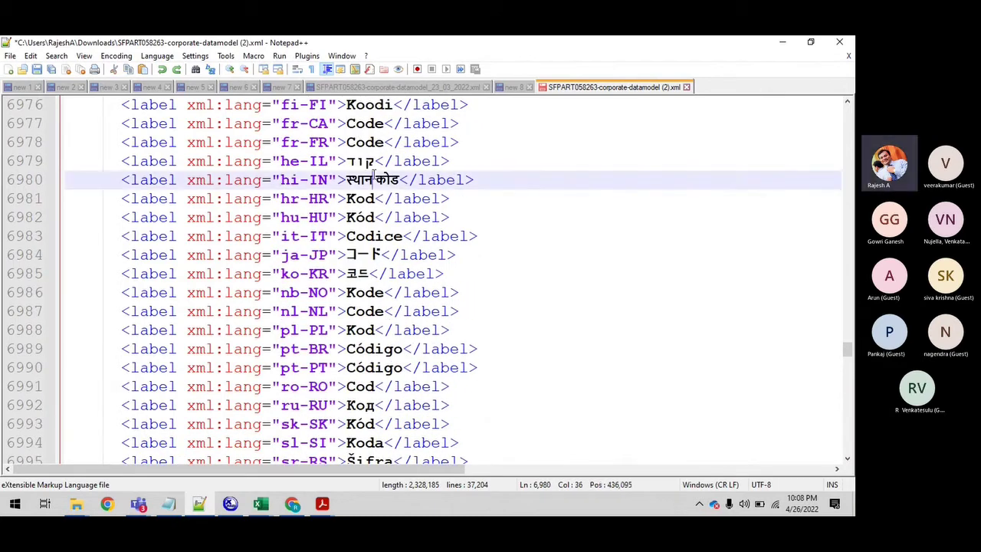
scroll(420, 306, down, 2)
scroll(429, 314, up, 10)
scroll(432, 318, up, 17)
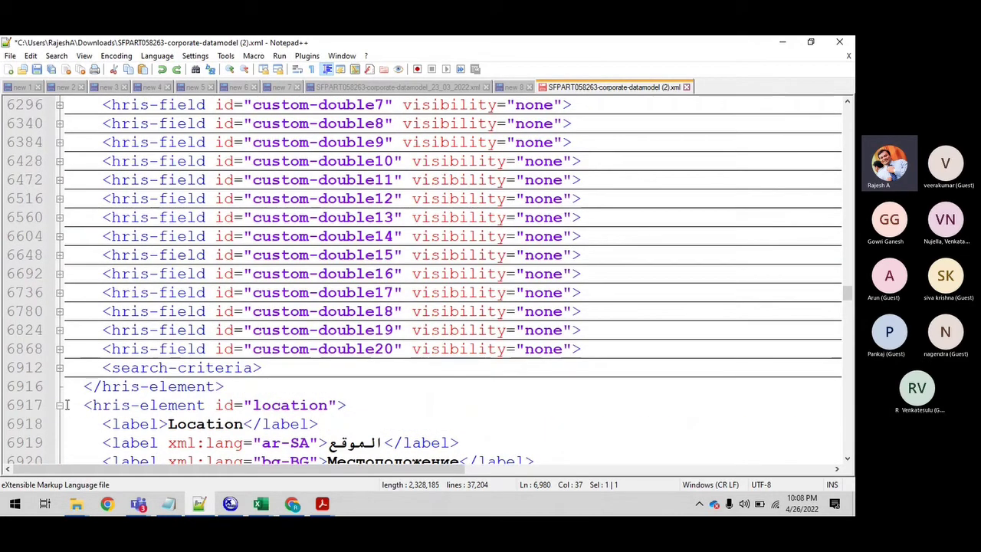
Collapse the externalCode block and expand the name field to show its labels
click(59, 406)
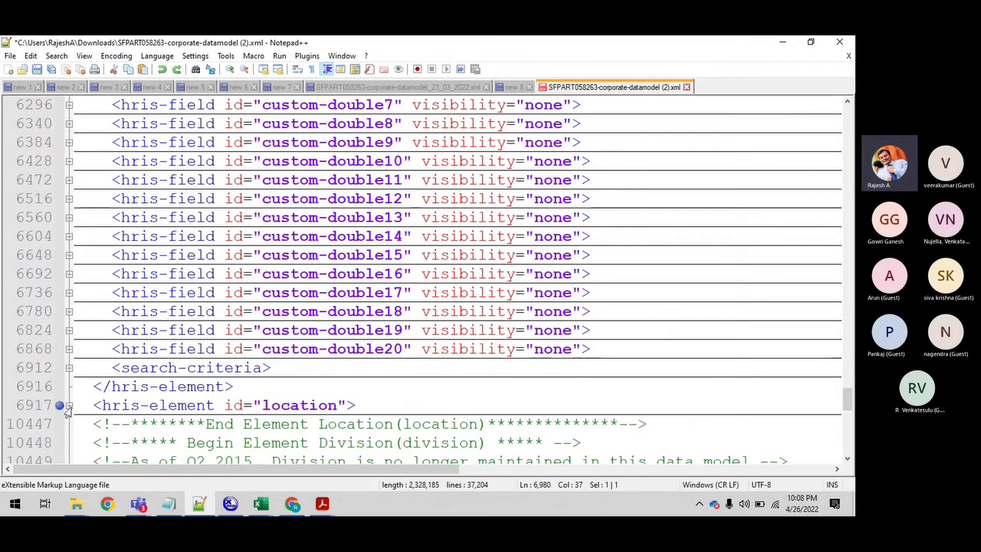
click(69, 405)
scroll(111, 421, down, 7)
scroll(112, 421, down, 12)
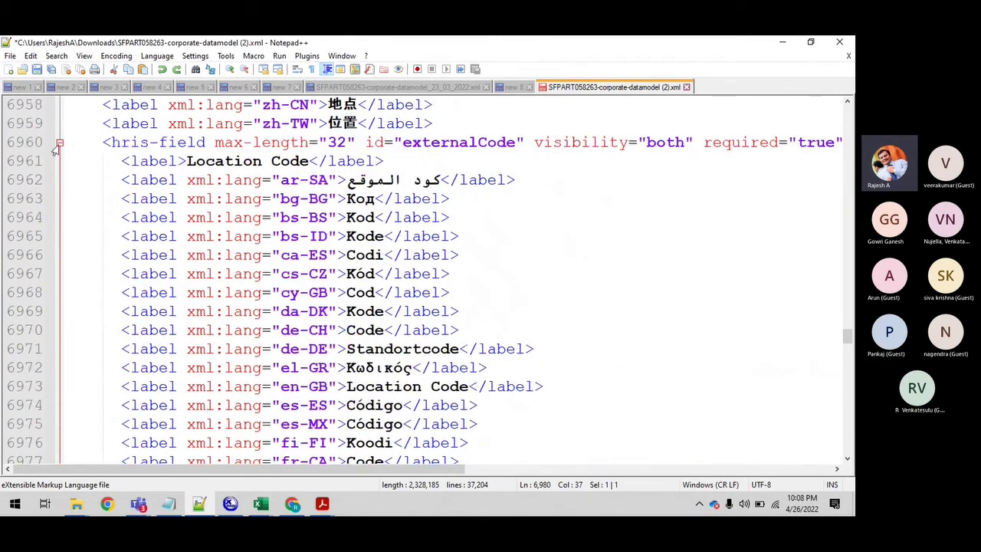
click(59, 143)
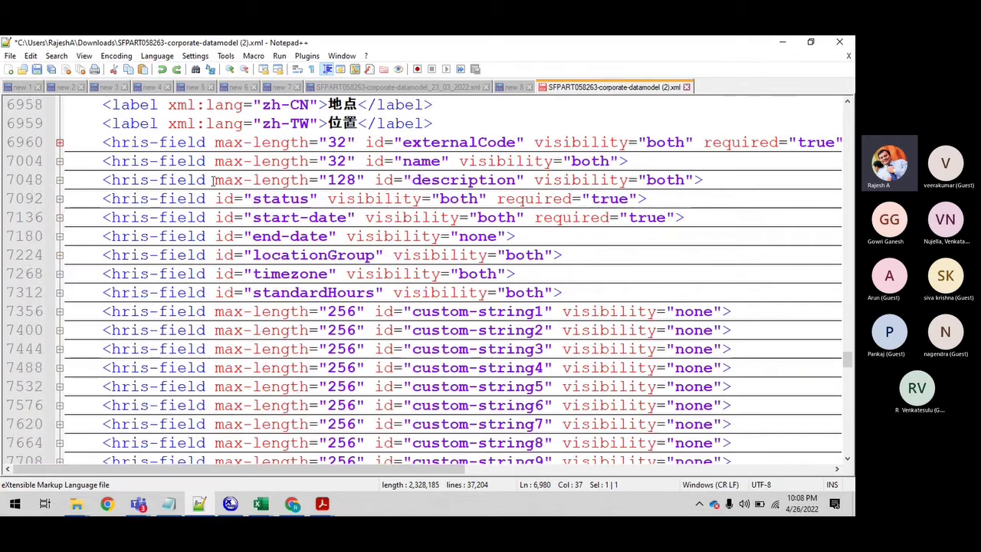
click(59, 161)
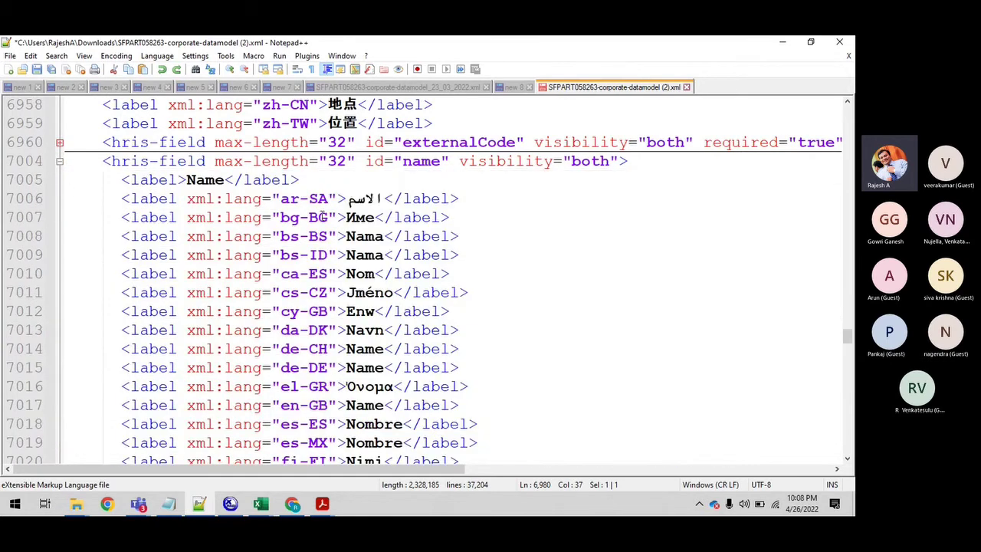
mouse_move(260, 504)
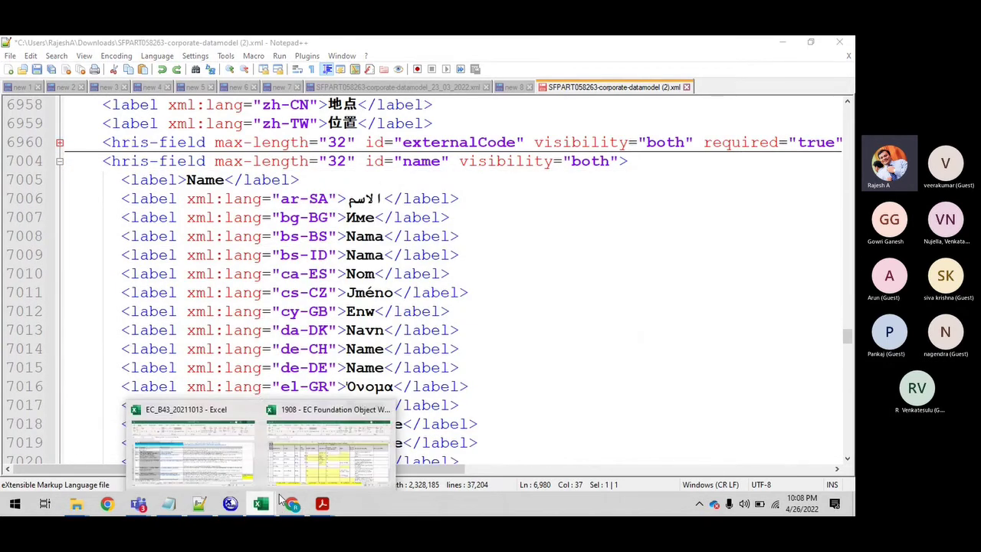
click(331, 457)
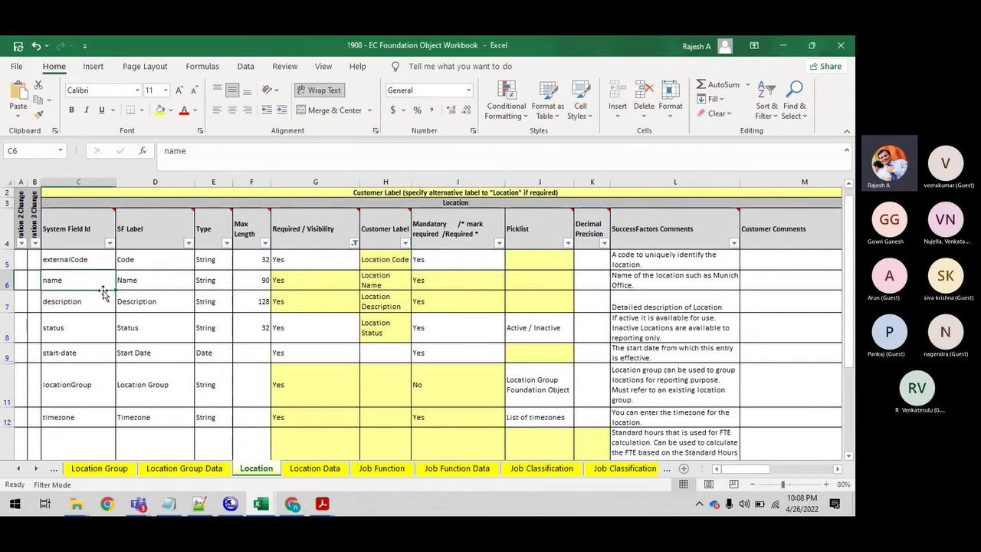
Check the name field's SF label Name in Excel and locate its default label in the XML
click(146, 282)
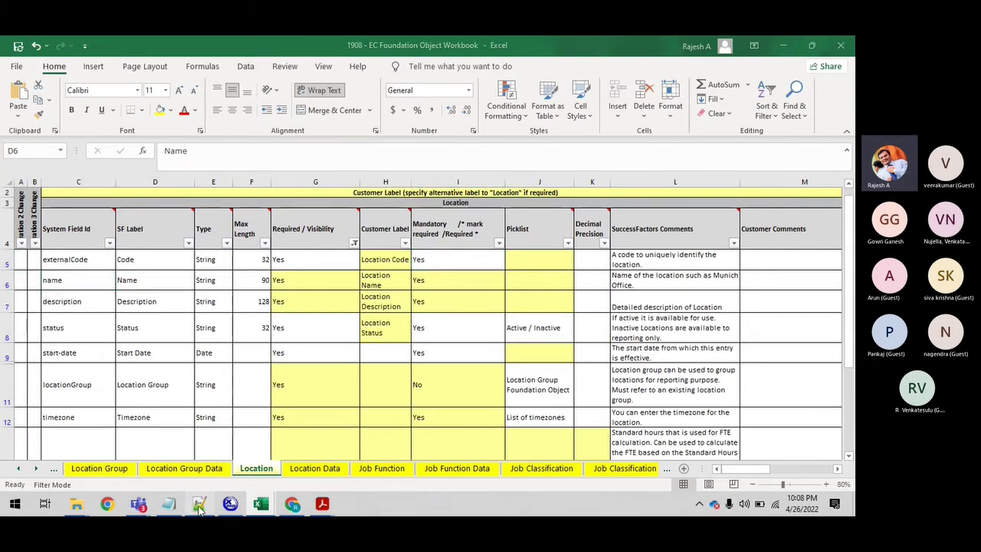
click(198, 502)
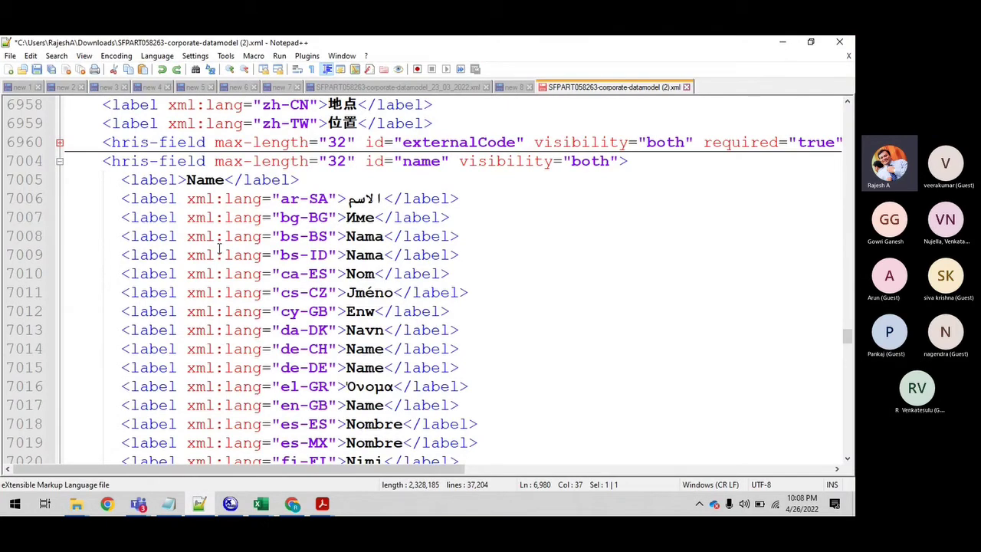
double_click(421, 163)
click(206, 180)
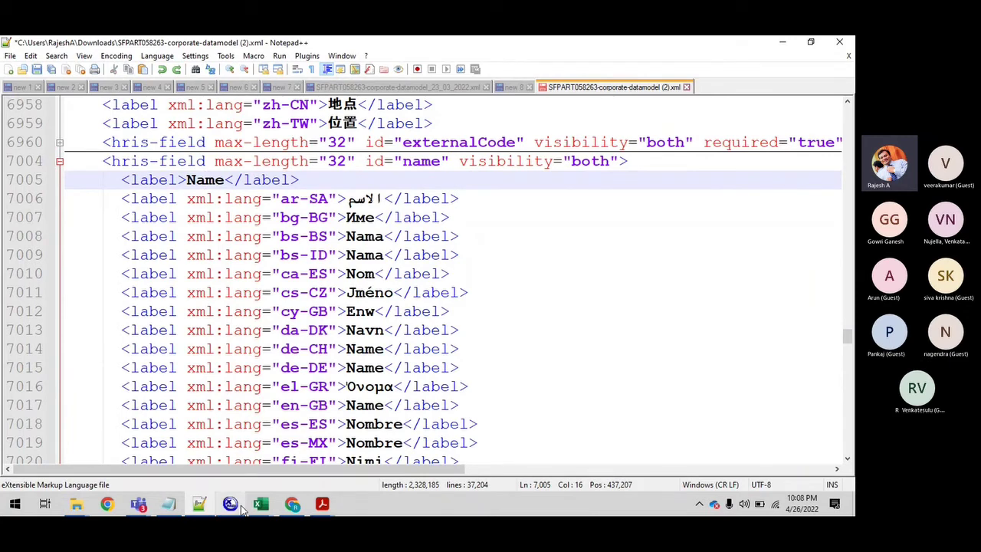
Read the customer label Location Name and put the caret before Name on line 7005
click(260, 504)
click(392, 285)
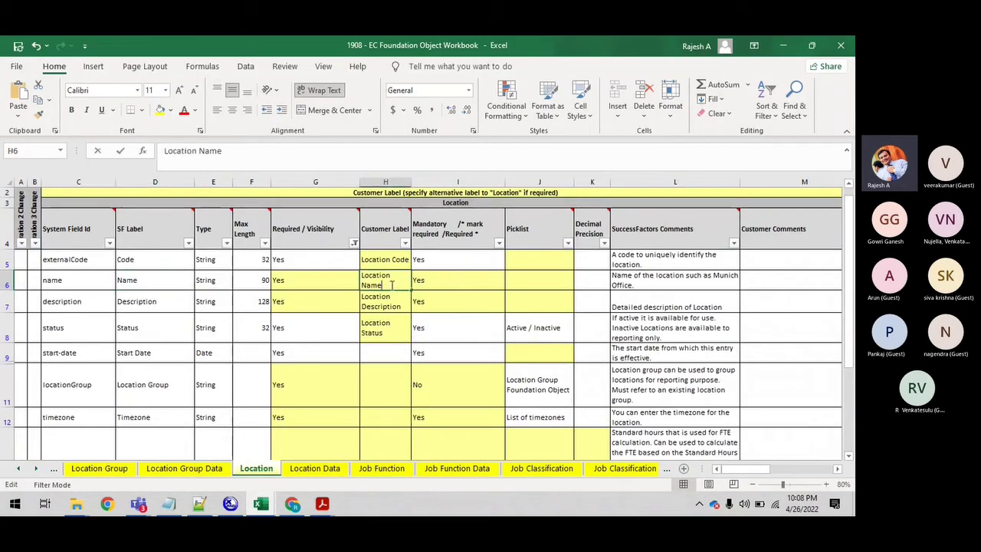
click(169, 504)
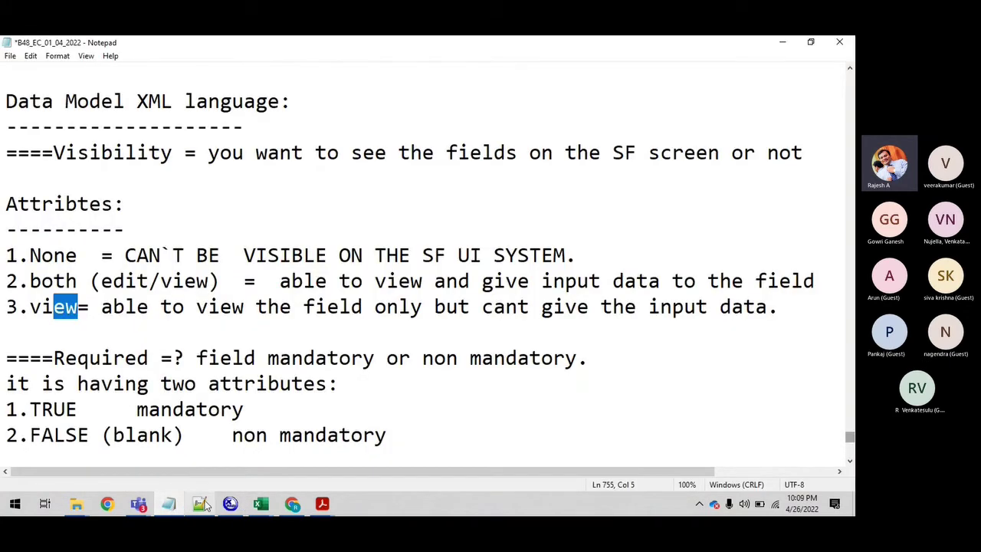
click(200, 503)
key(Left)
key(Left)
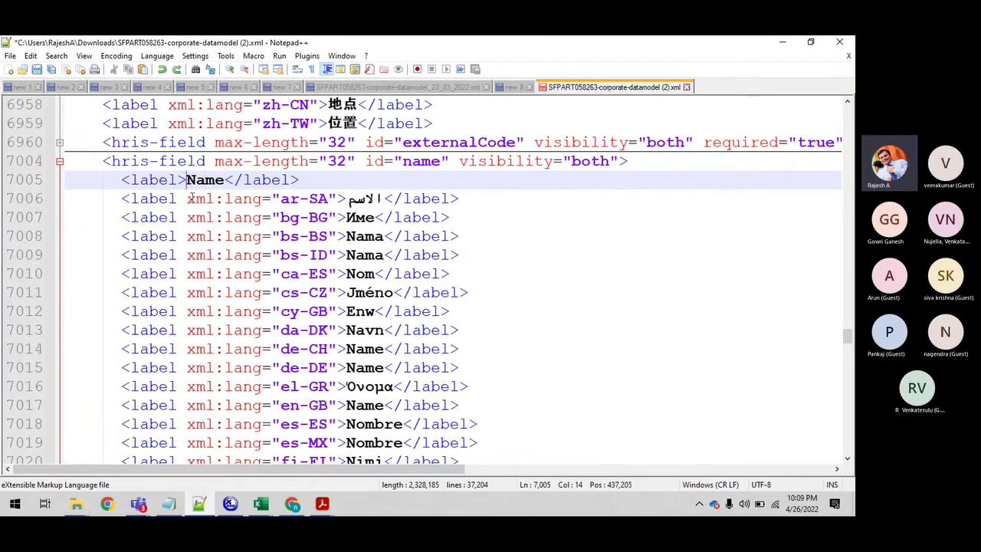
Type 'Location ' before the default label Name on line 7005
text(Locat)
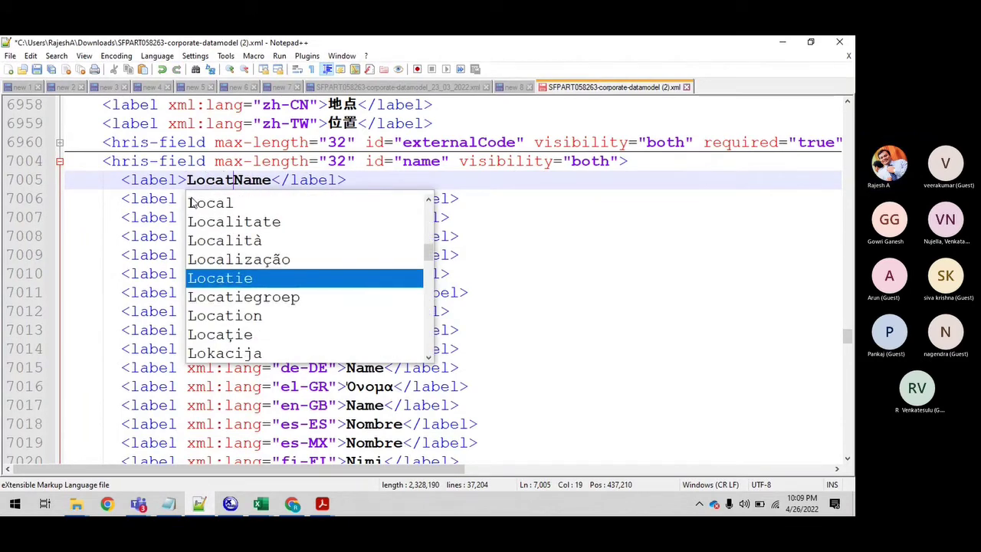
text(ion)
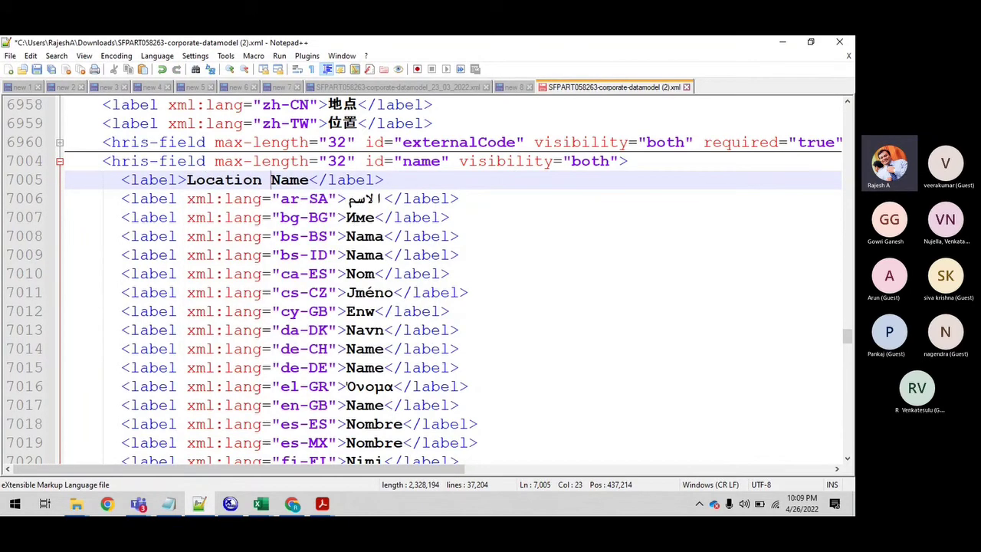
mouse_move(260, 504)
click(325, 427)
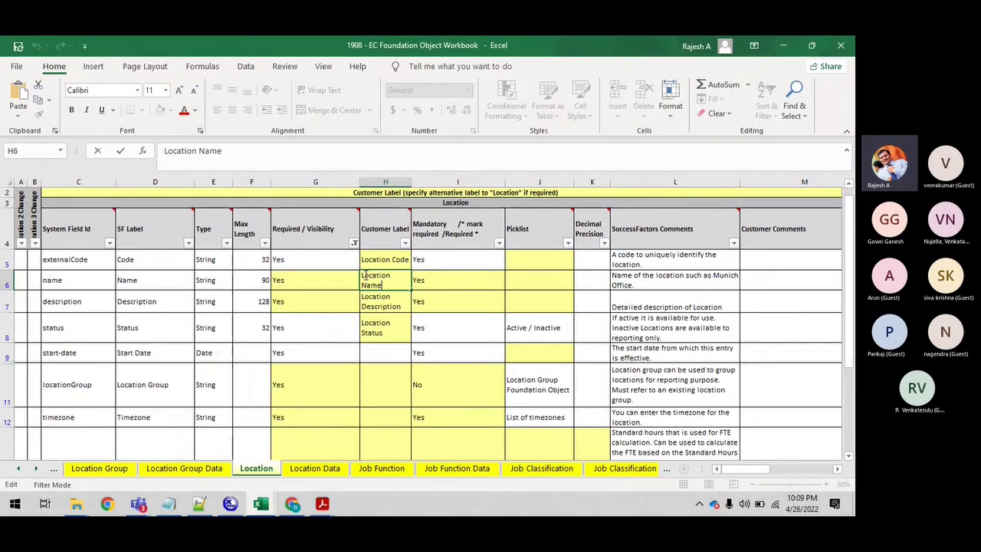
click(201, 506)
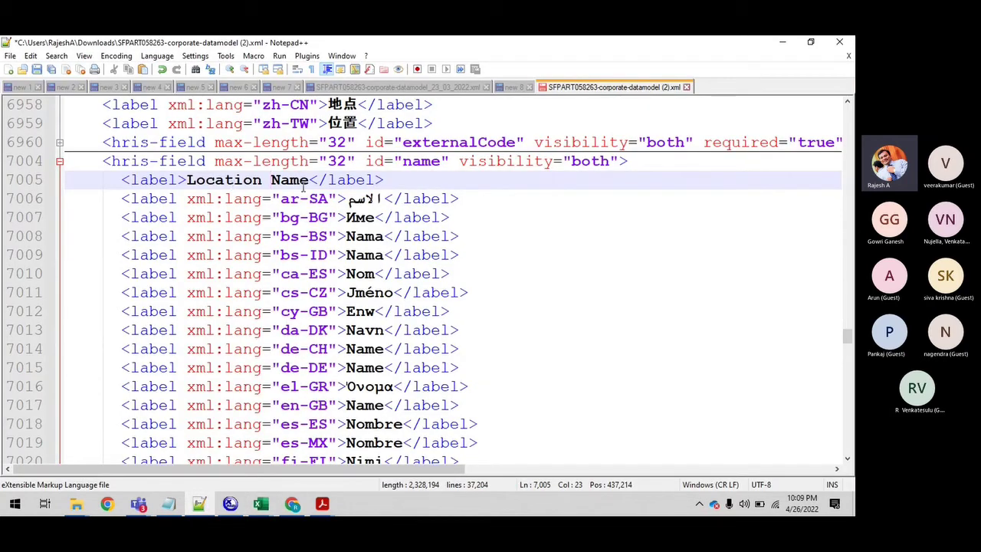
Paste 'Location Name' over the en-GB label Name on line 7017
drag(309, 179, 188, 179)
key(ctrl+c)
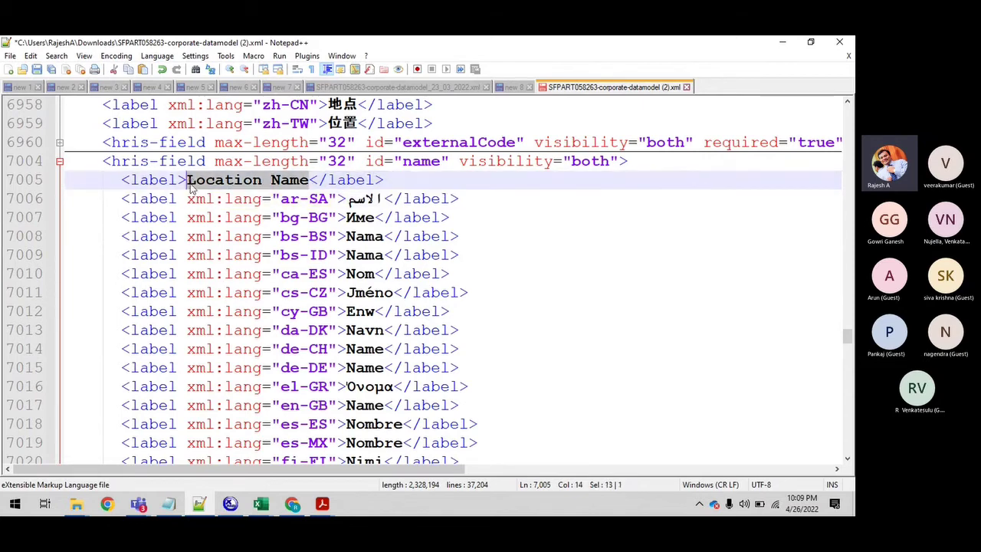
scroll(351, 319, down, 1)
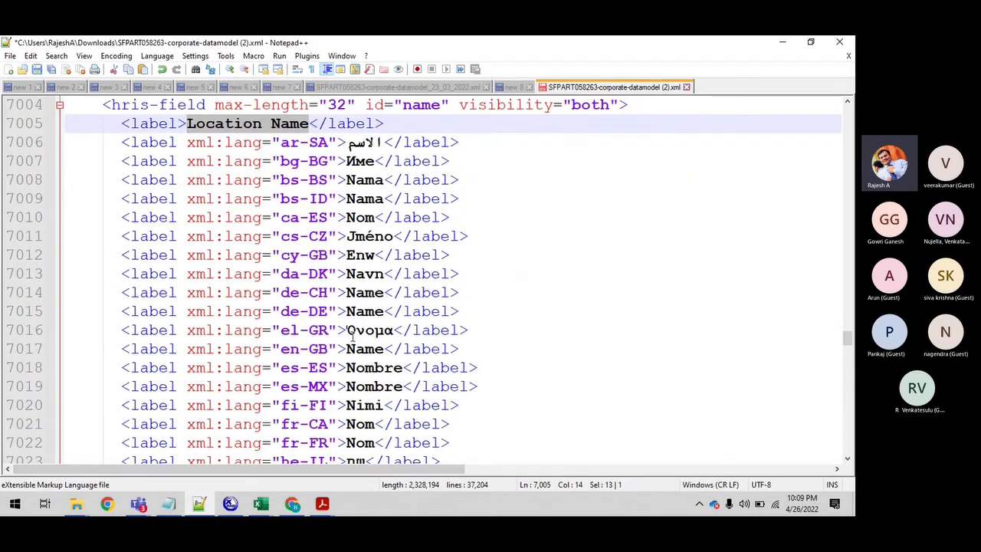
drag(385, 349, 344, 349)
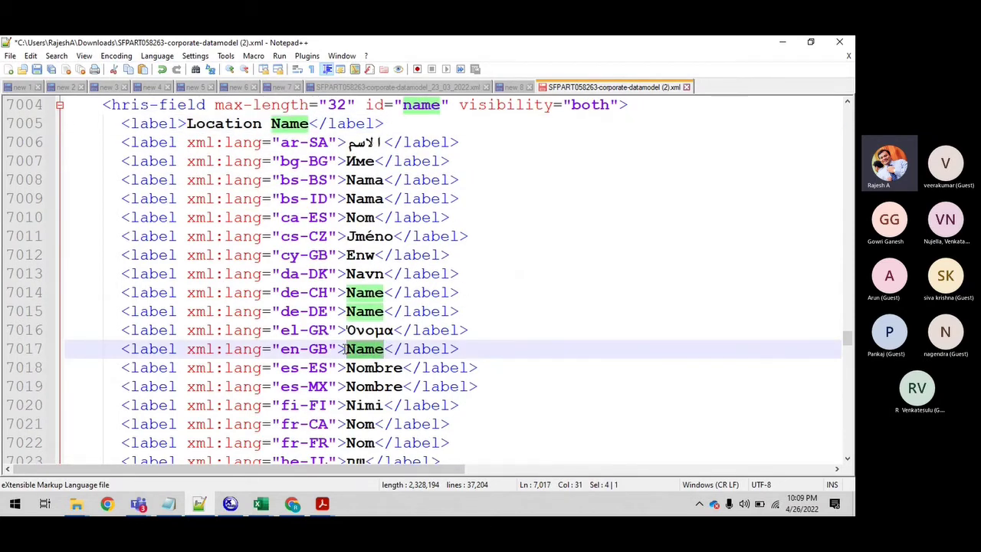
key(ctrl+v)
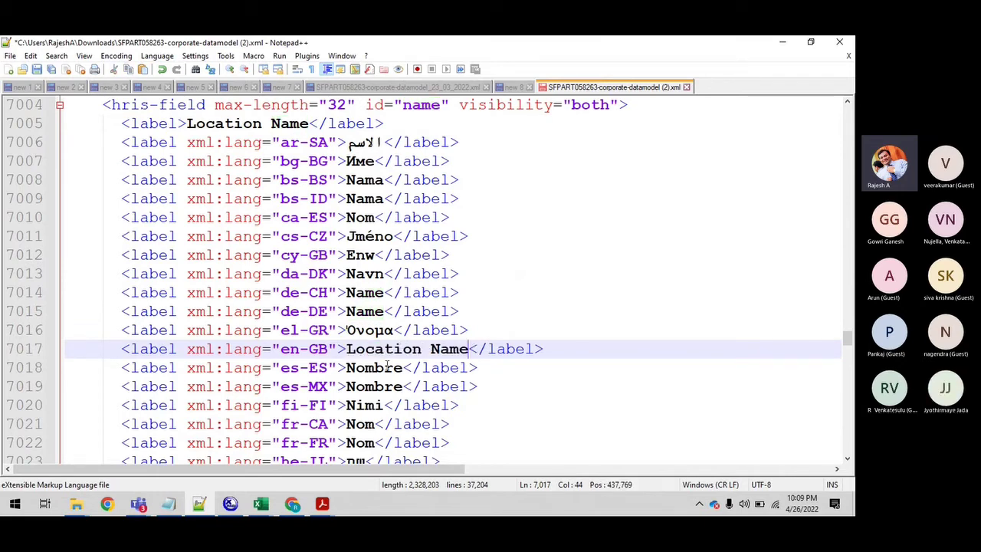
key(Up)
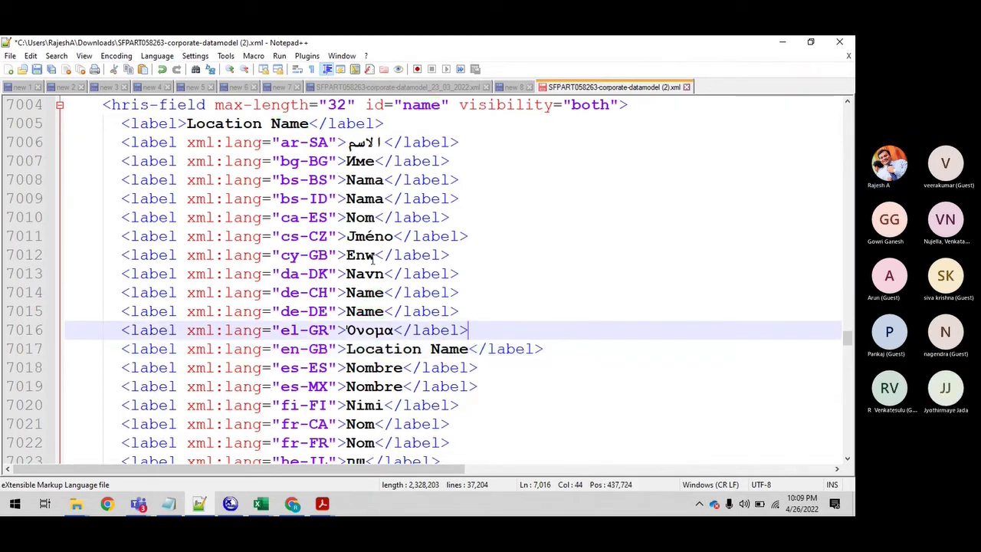
scroll(374, 346, down, 3)
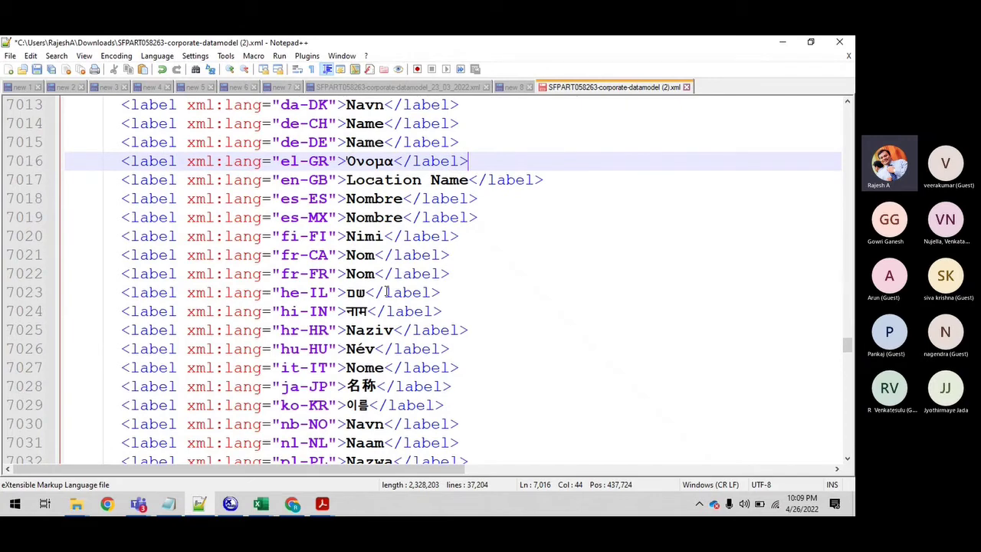
scroll(387, 291, up, 3)
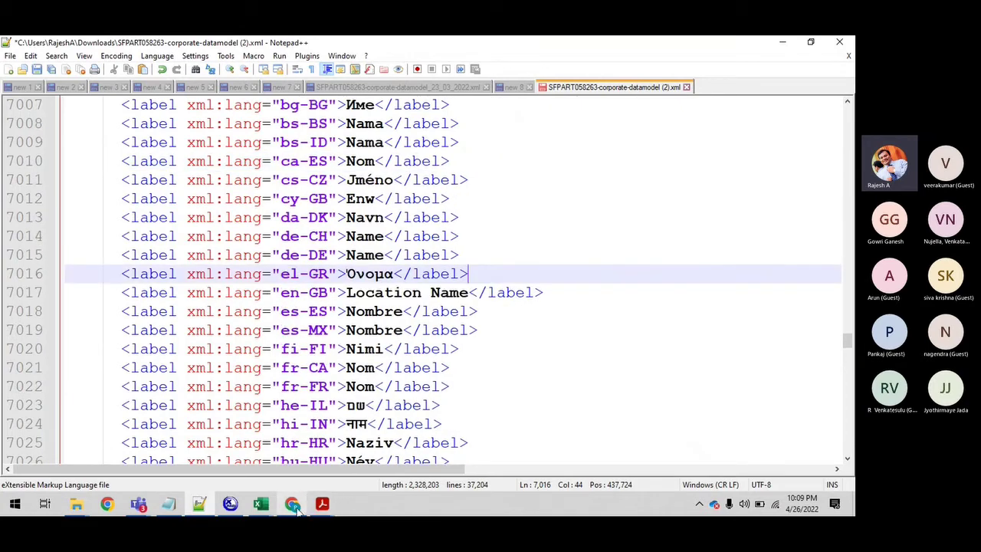
click(292, 504)
click(410, 46)
Paste 'Location Name' into the translator and select its Hindi translation
drag(257, 269, 125, 261)
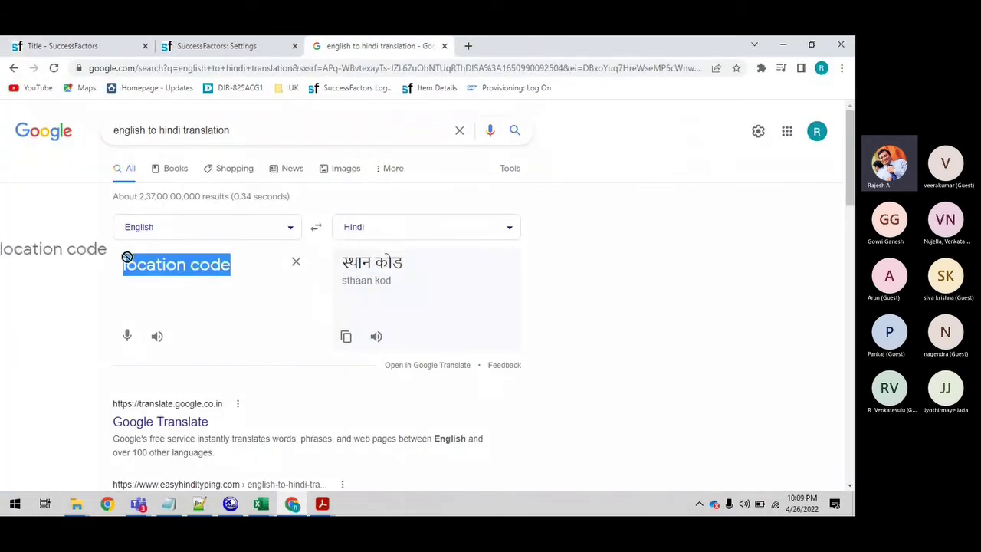
key(ctrl+v)
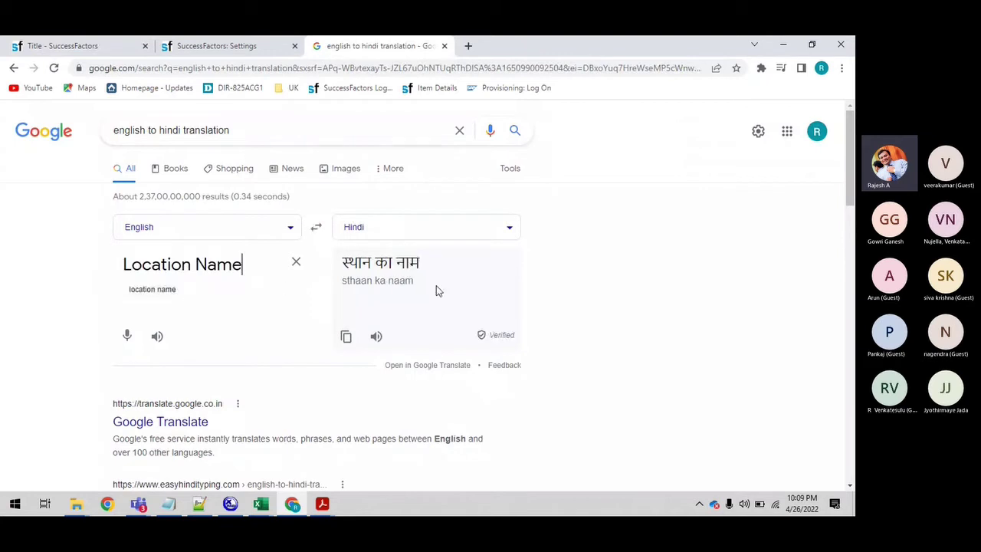
drag(432, 268, 341, 272)
key(ctrl+c)
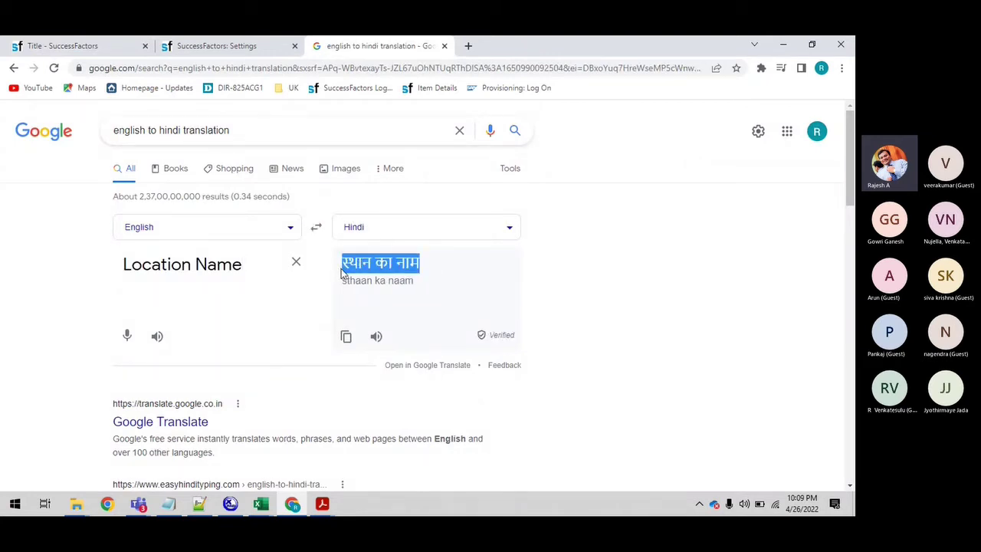
Change the search to English to Arabic translation
drag(182, 130, 158, 130)
text(arabi)
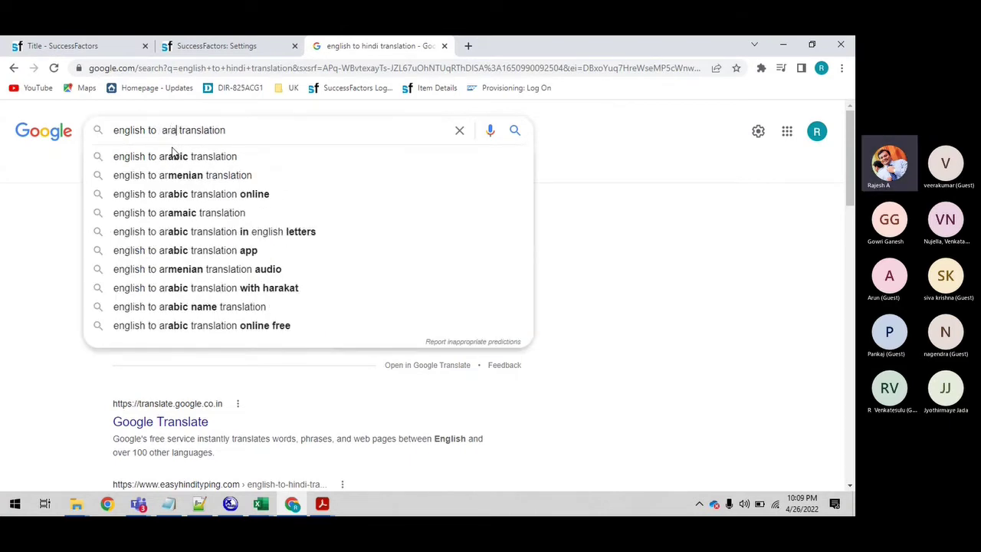
click(178, 158)
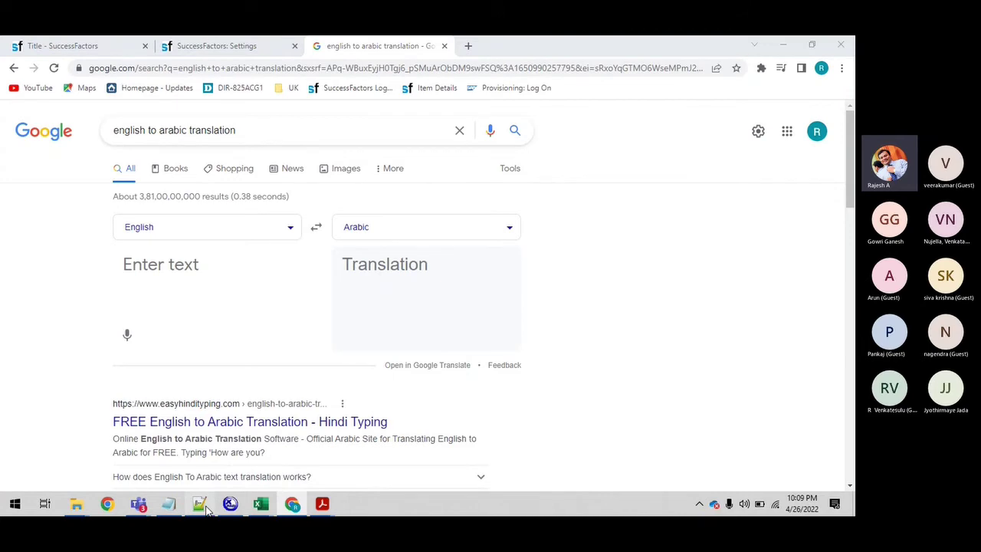
Return to the data model XML and look over the name field's labels, including zh-CN
key(alt+Tab)
scroll(374, 310, down, 4)
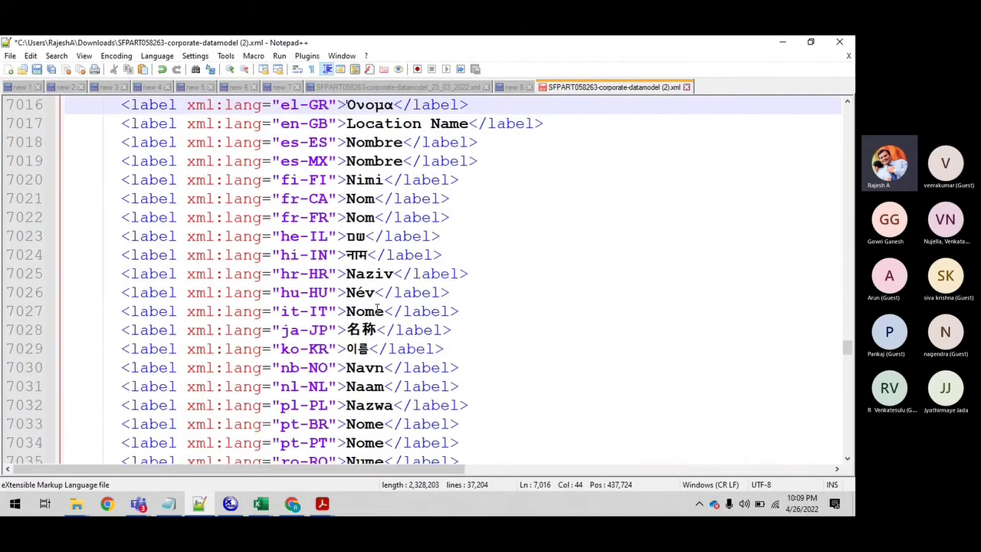
scroll(368, 318, down, 3)
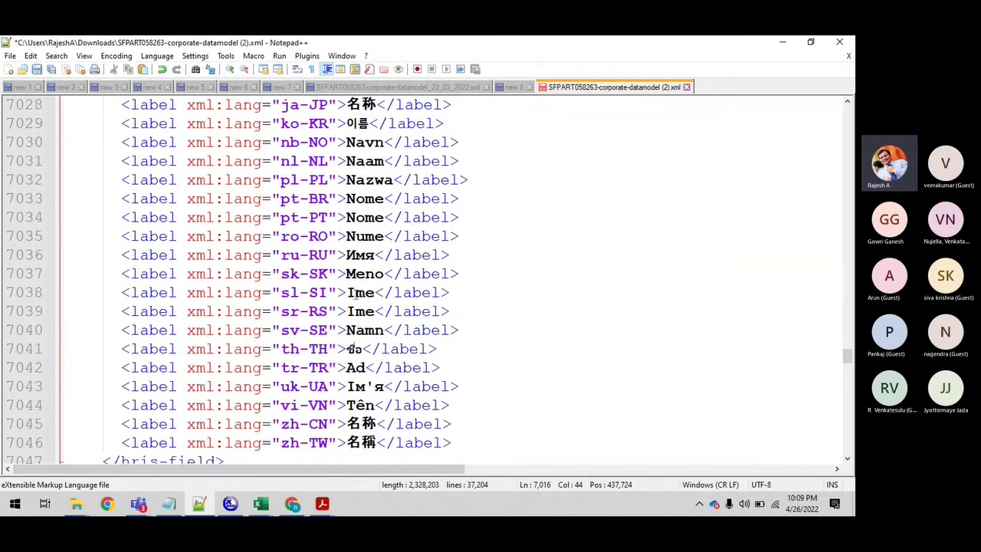
scroll(357, 295, up, 5)
scroll(336, 222, up, 2)
scroll(336, 226, down, 5)
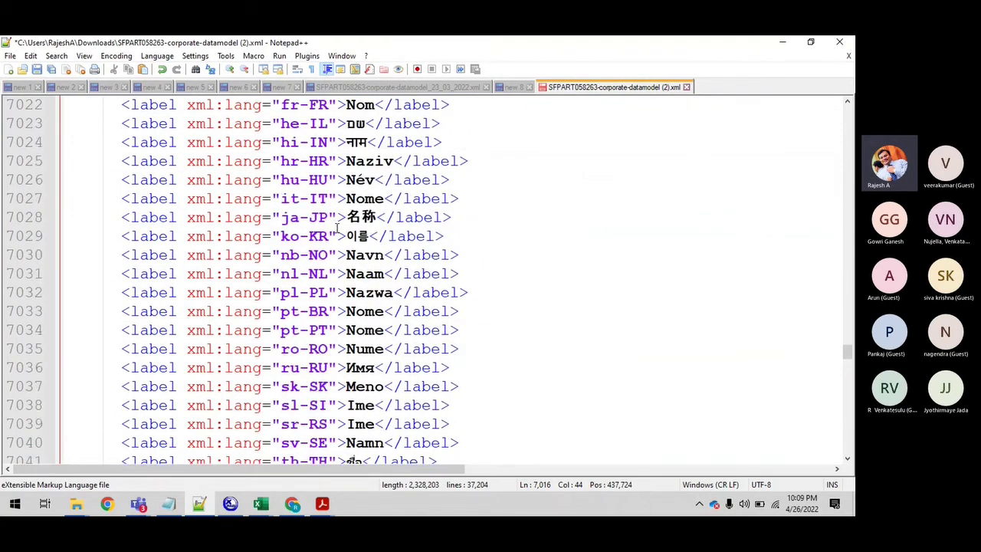
scroll(344, 285, down, 2)
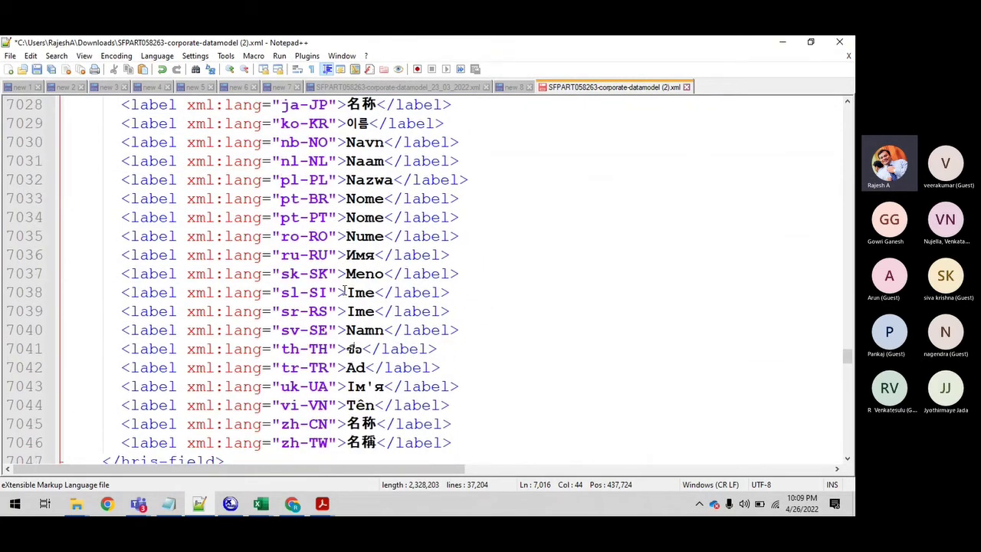
scroll(296, 245, up, 1)
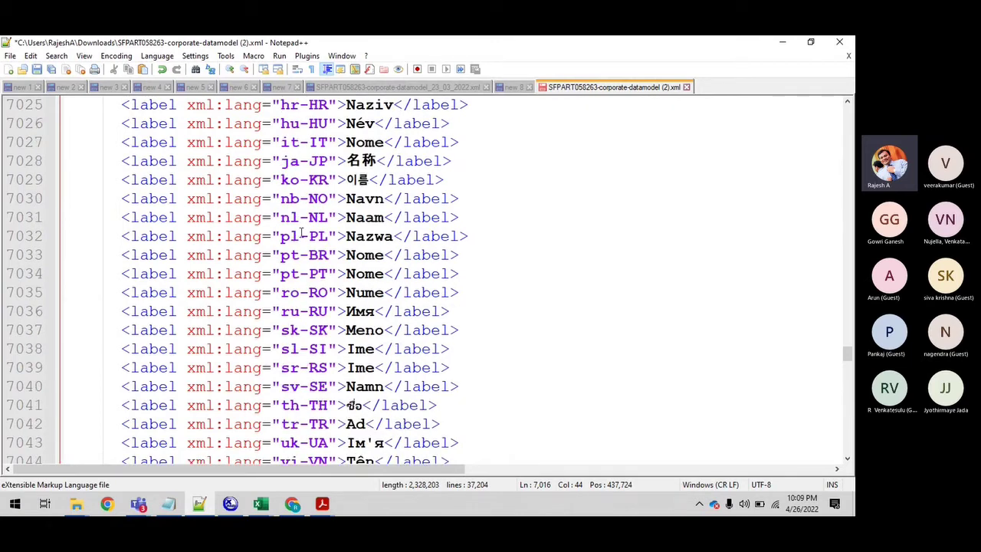
scroll(302, 232, up, 2)
scroll(296, 223, up, 1)
scroll(296, 230, down, 5)
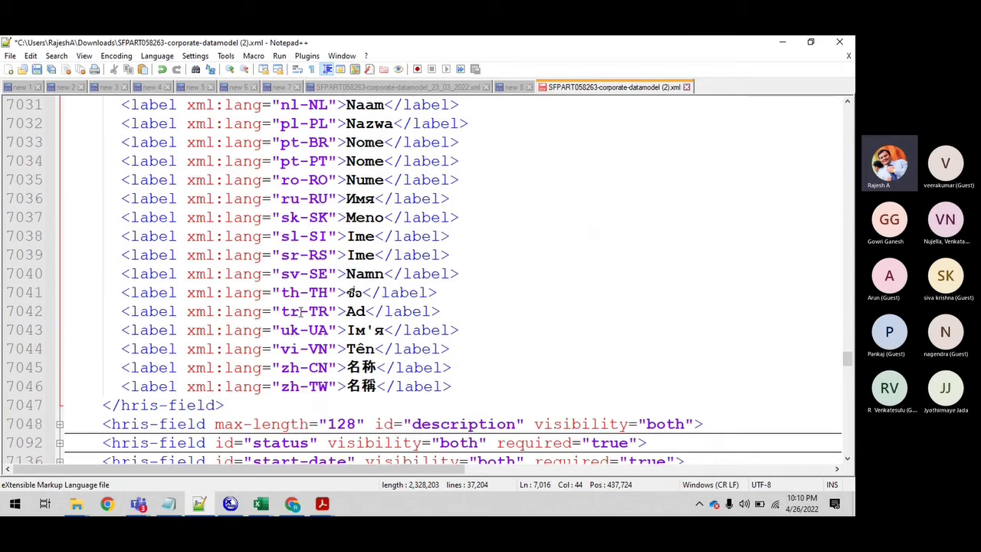
click(299, 368)
Replace the hi-IN label on line 7024 with the Hindi translation स्थान का नाम
scroll(295, 258, up, 2)
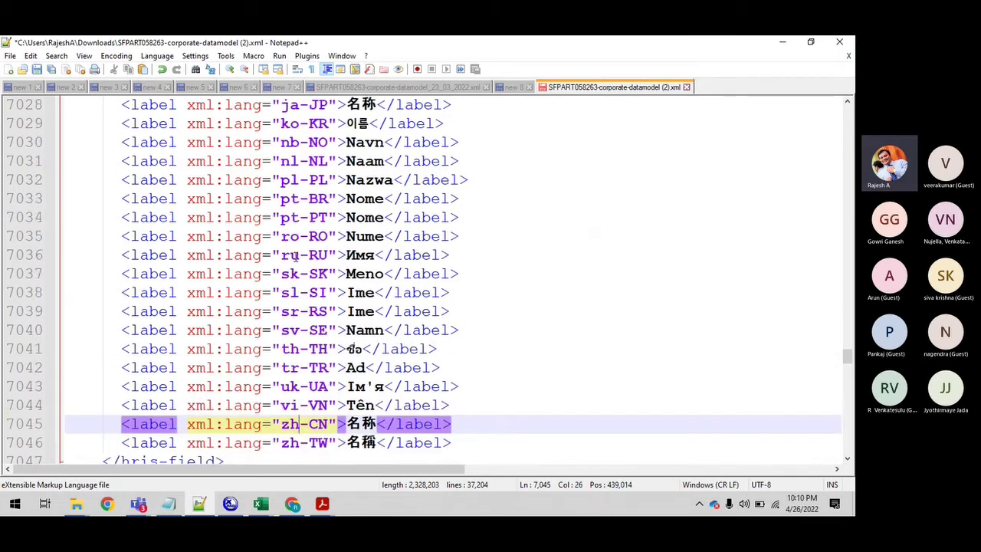
scroll(304, 311, up, 3)
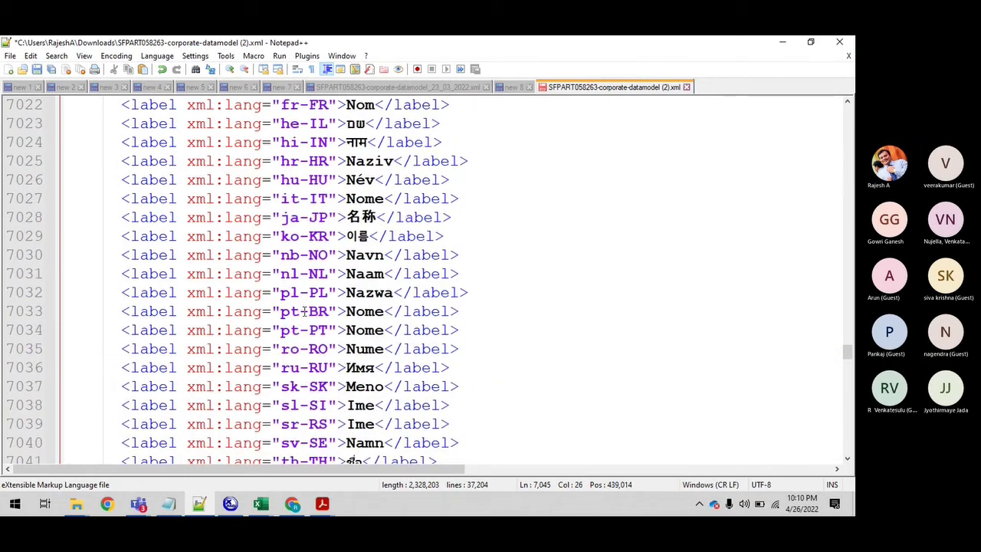
click(295, 288)
click(311, 254)
double_click(357, 254)
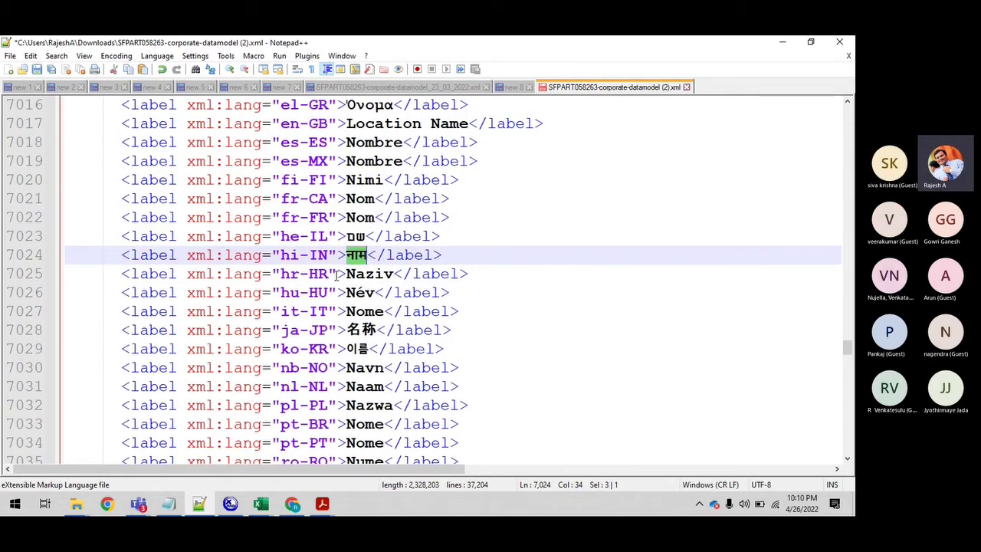
key(BackSpace)
key(ctrl+v)
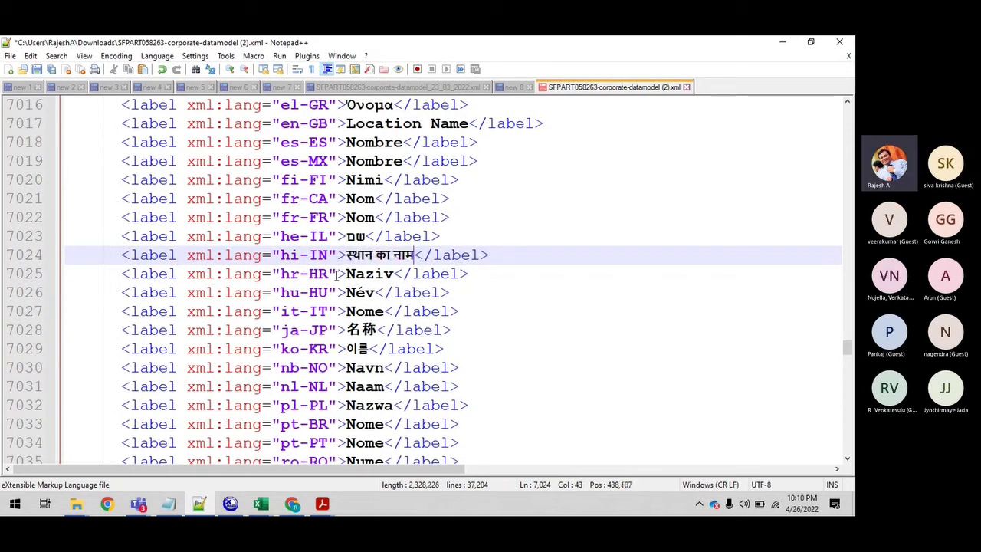
scroll(399, 318, up, 2)
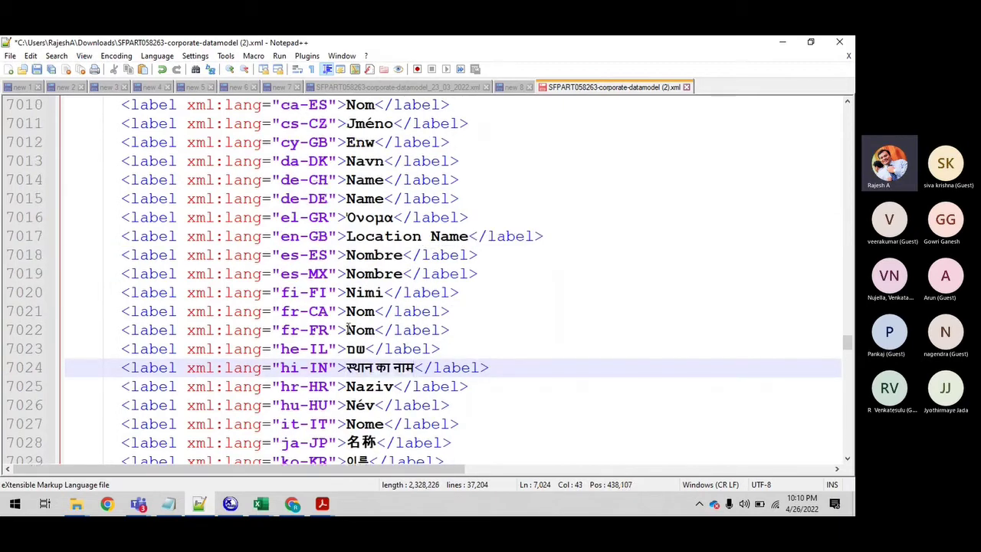
click(292, 503)
Translate 'Location name' into Arabic in Google Translate and copy the result اسم الموقع
click(209, 269)
text(L)
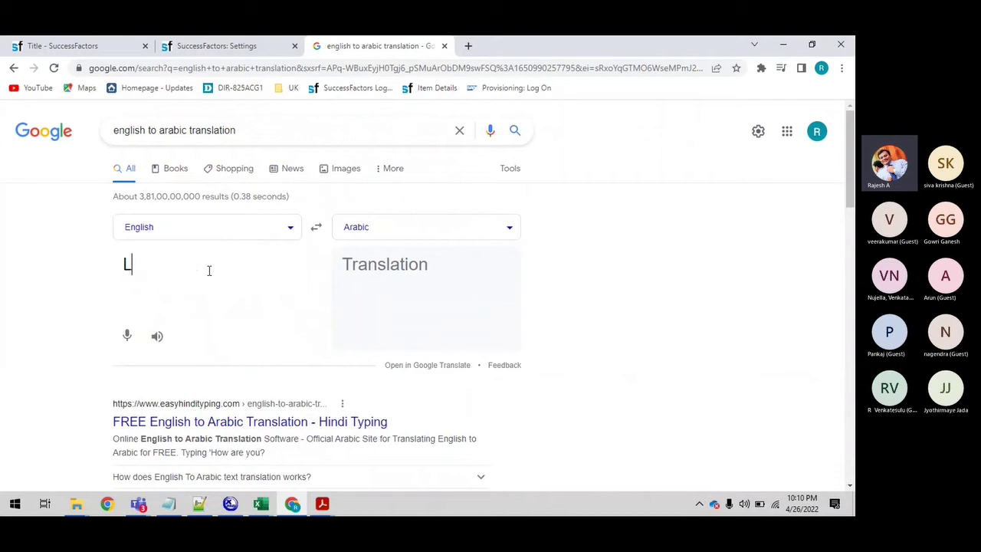
text(ocation name)
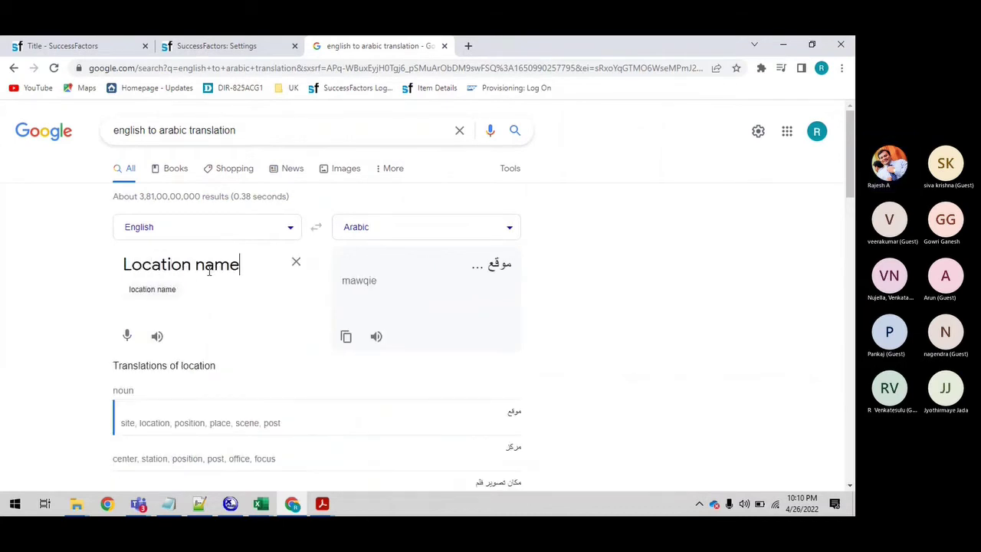
drag(461, 270, 529, 267)
key(ctrl+c)
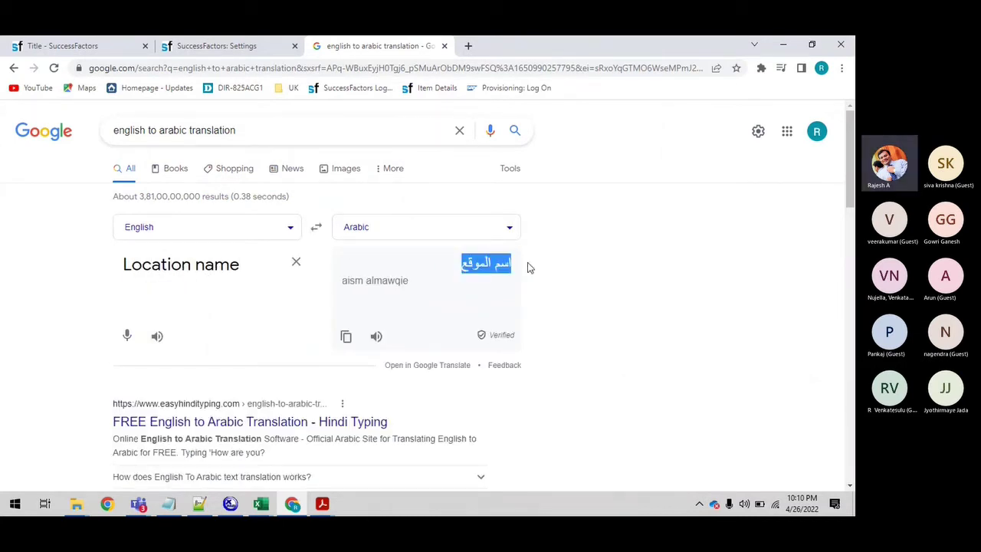
Replace the name field's ar-SA label on line 7006 with اسم الموقع
click(200, 503)
scroll(383, 268, up, 3)
drag(383, 198, 344, 198)
key(Delete)
key(ctrl+v)
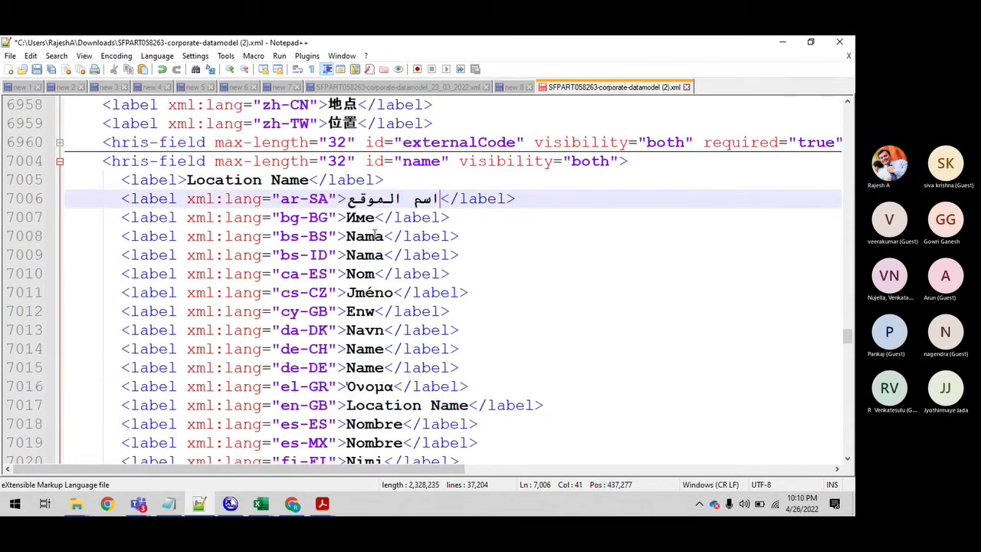
click(549, 239)
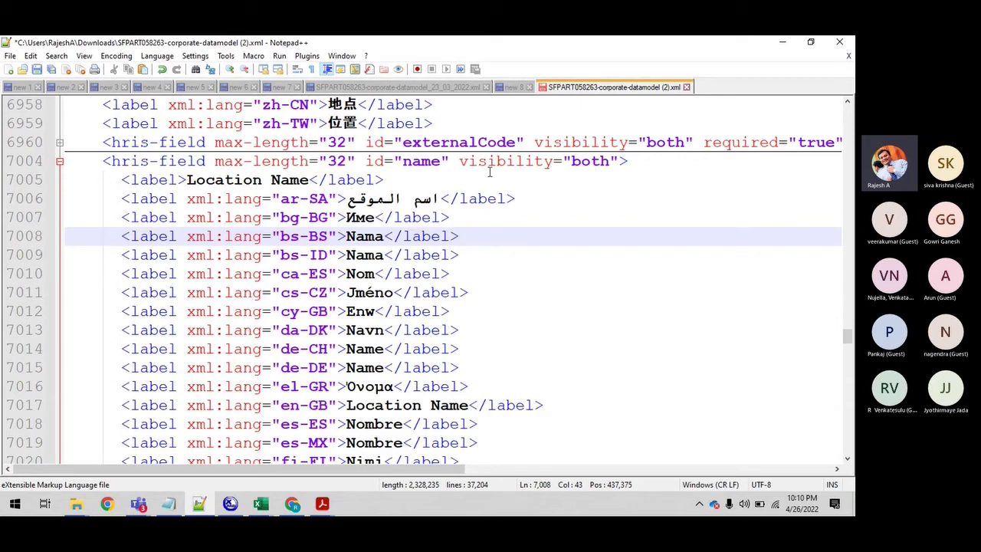
Confirm in the Excel workbook that the name field is a String with max length 90
mouse_move(272, 512)
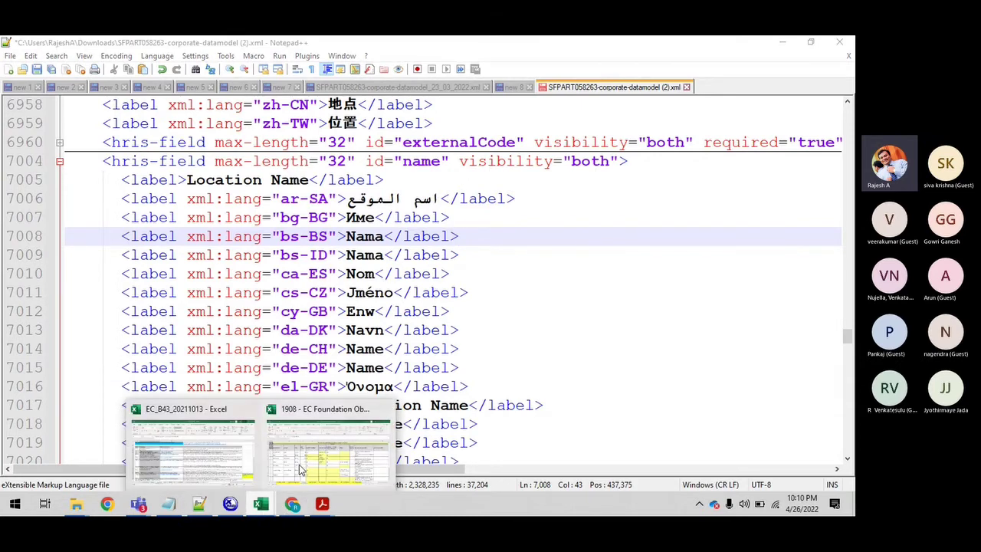
click(330, 433)
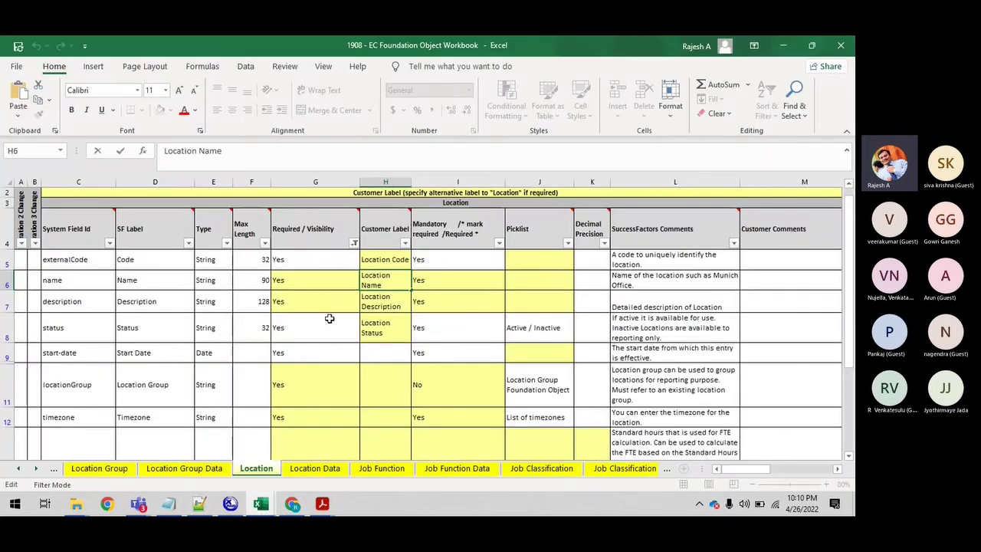
click(210, 283)
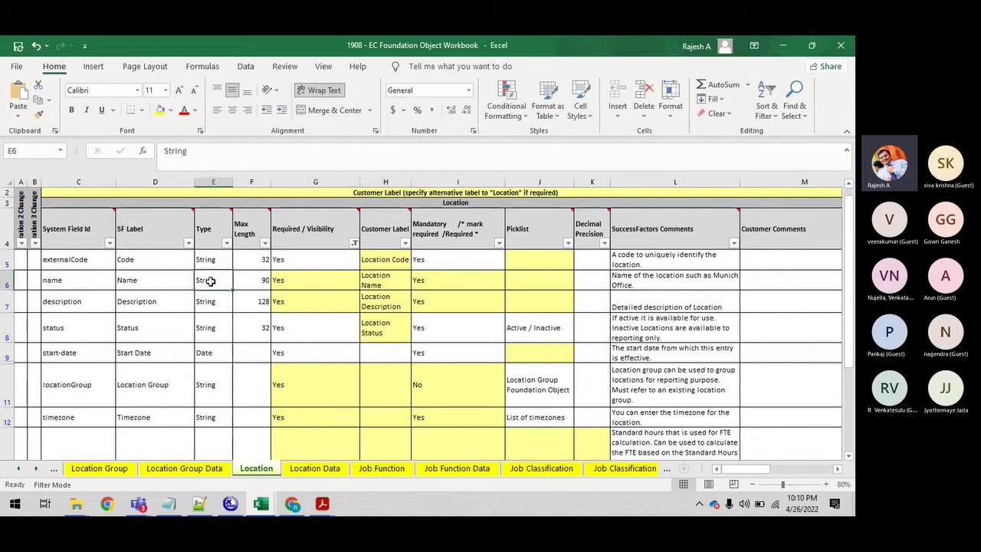
click(255, 283)
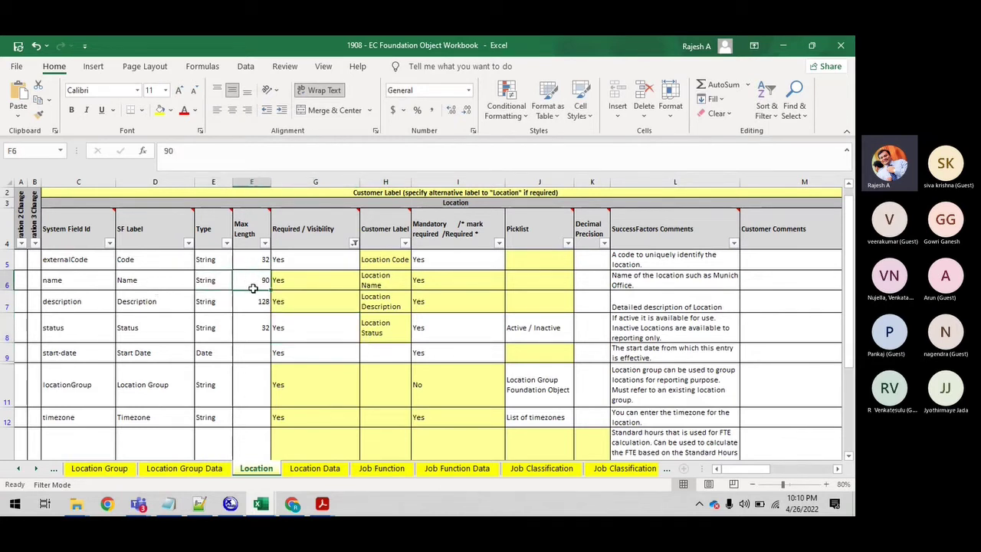
Change the name field's max-length on line 7004 from 32 to 90, checking visibility is both
click(199, 504)
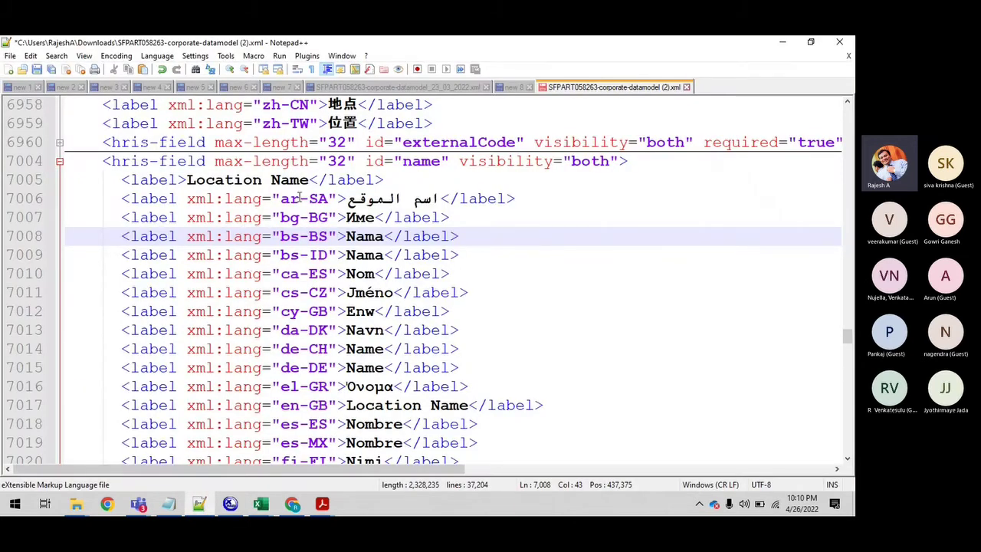
click(344, 163)
key(BackSpace)
key(BackSpace)
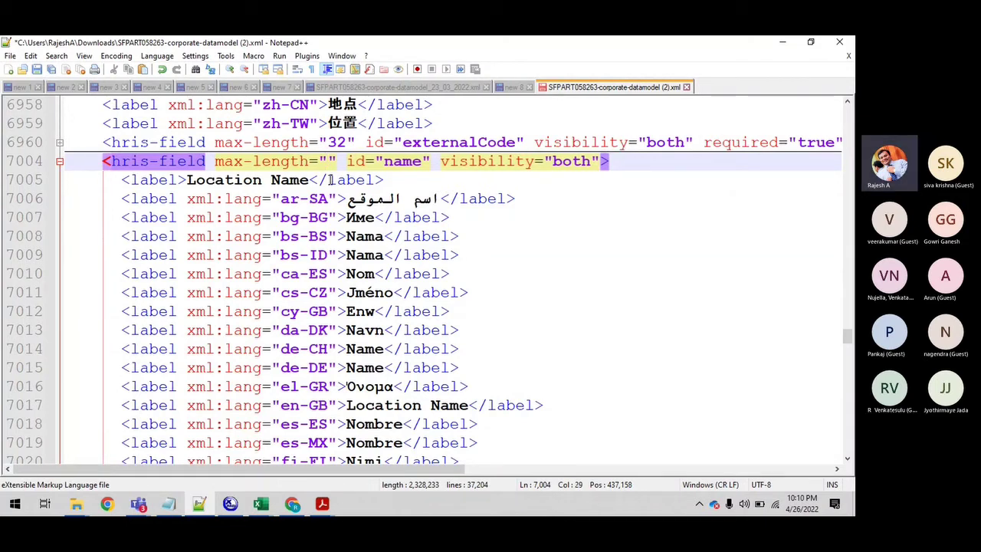
text(90)
click(441, 218)
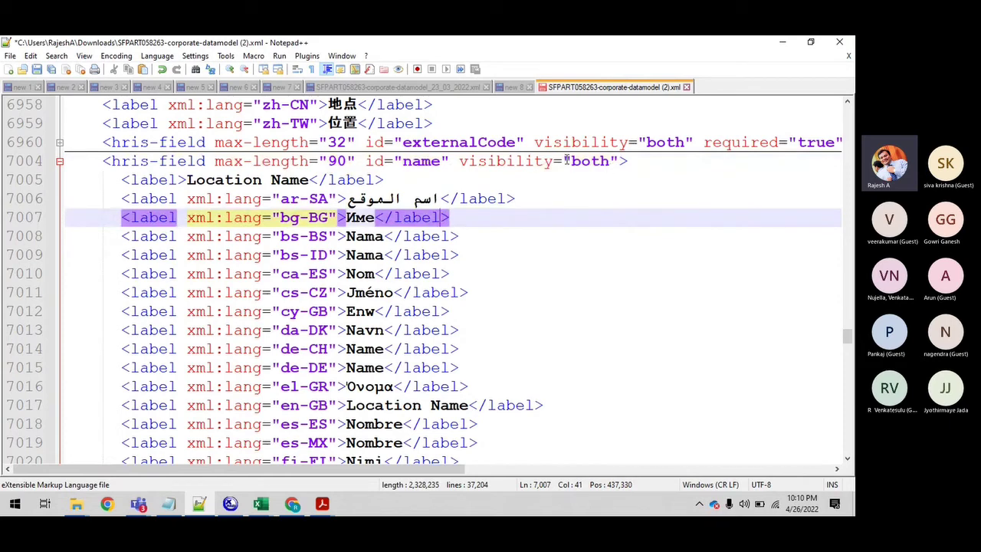
click(590, 165)
mouse_move(260, 504)
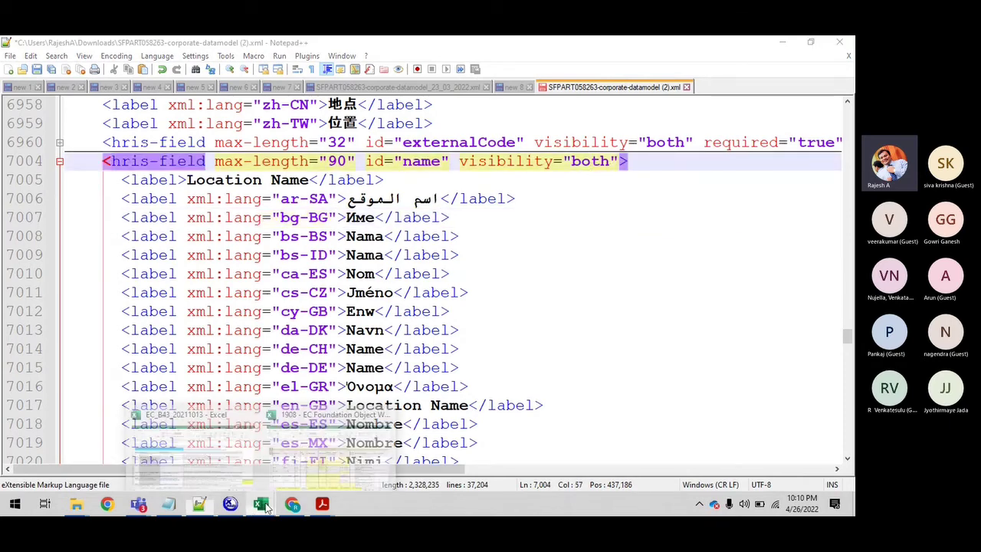
click(332, 457)
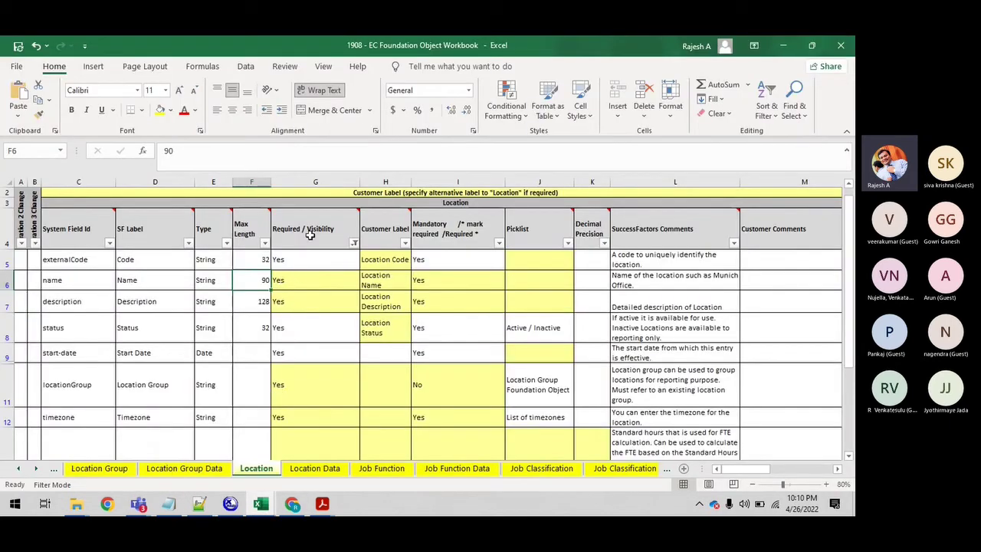
mouse_move(308, 235)
click(308, 279)
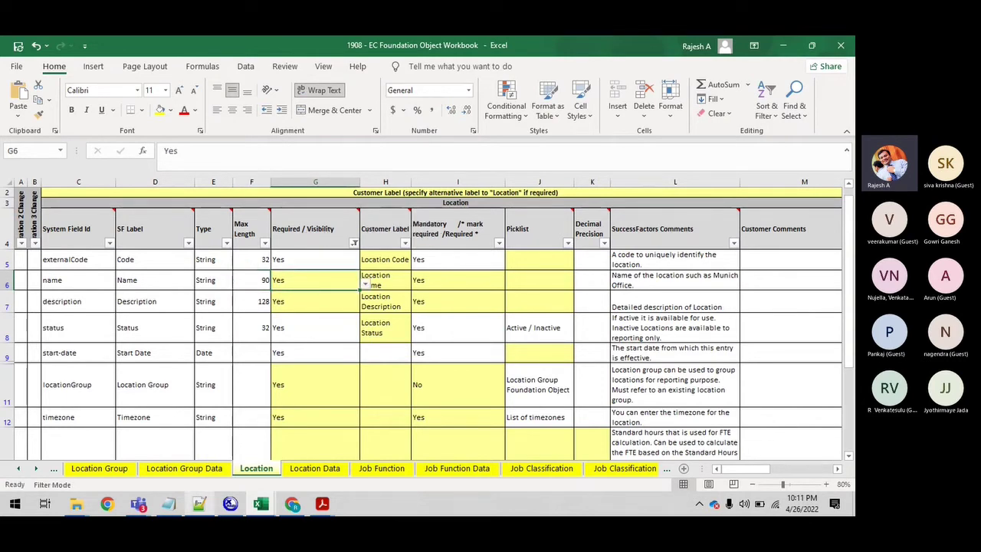
click(199, 507)
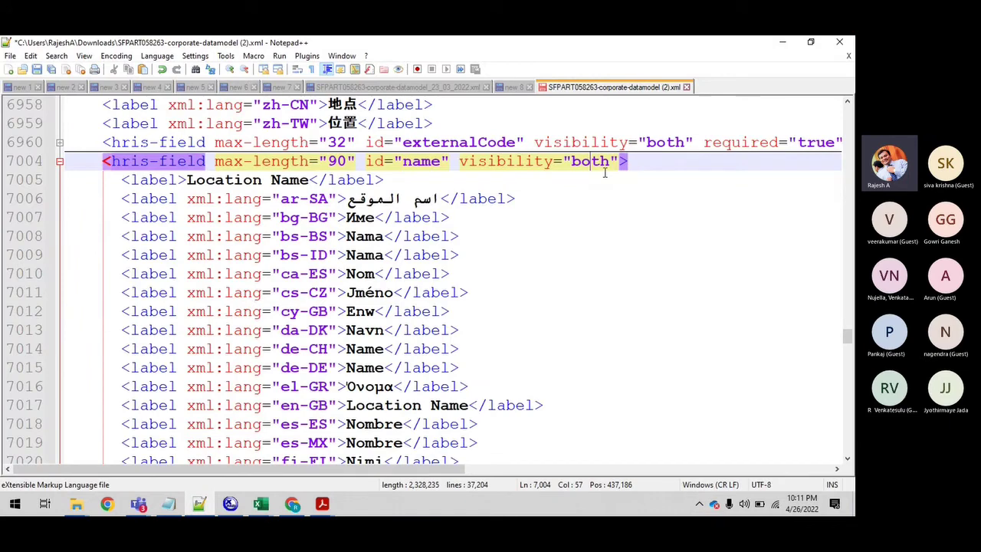
click(263, 508)
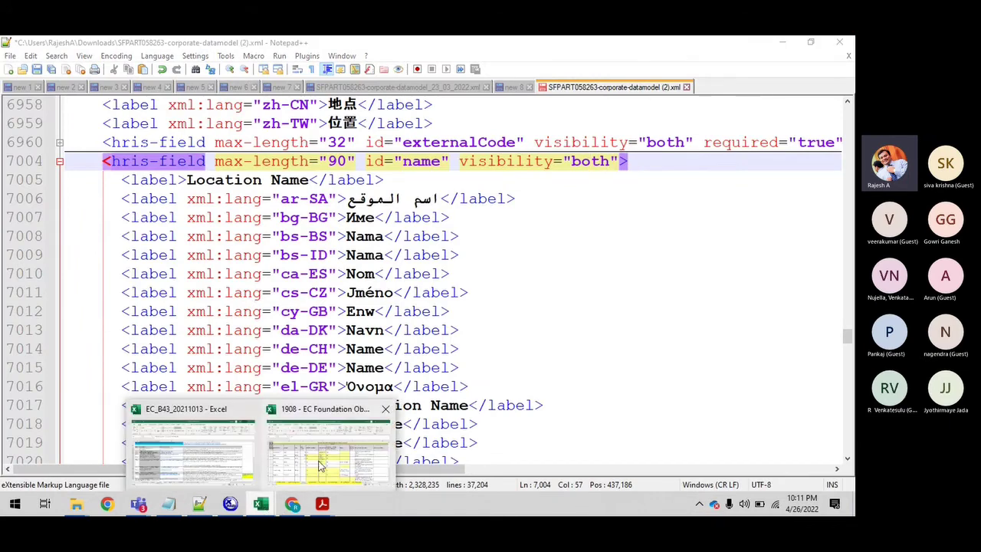
click(322, 464)
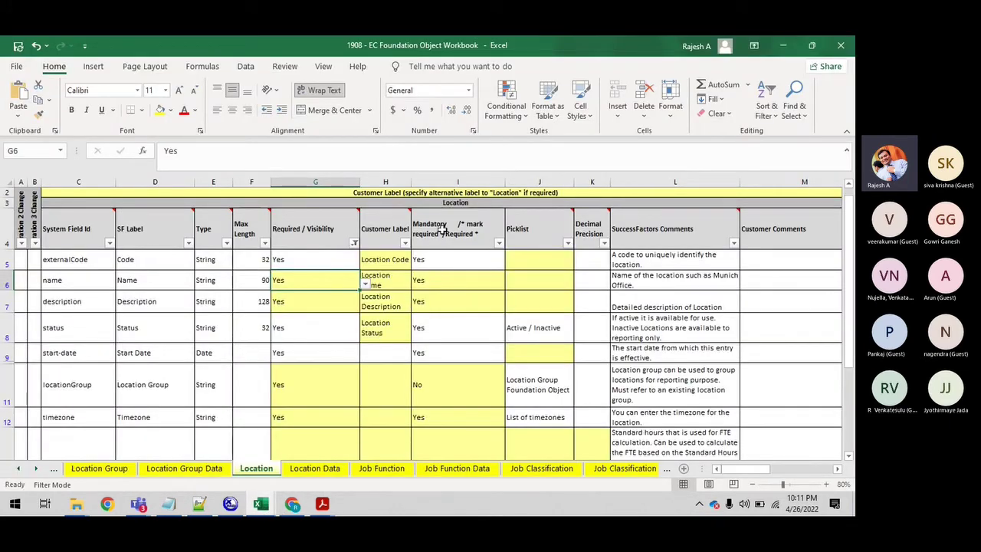
click(436, 281)
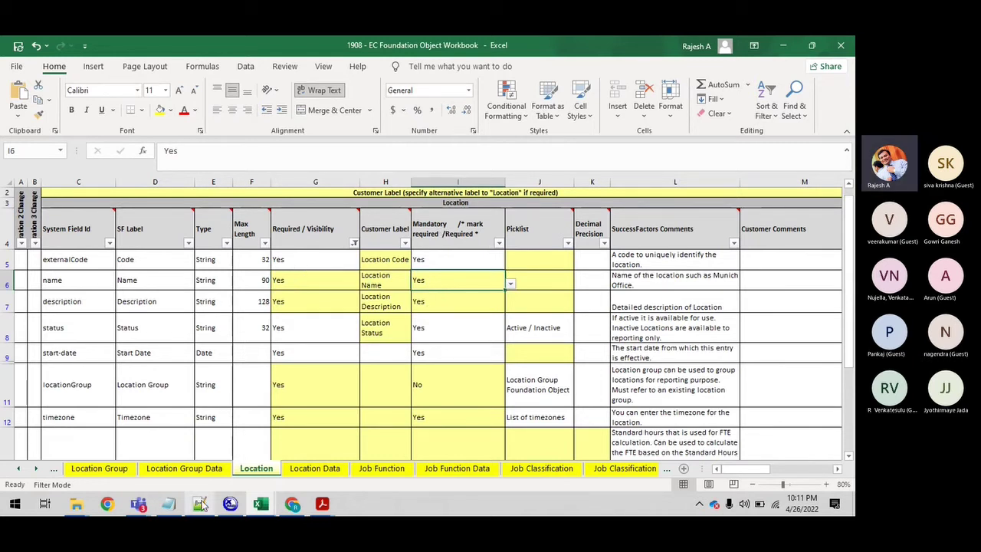
mouse_move(201, 505)
click(215, 462)
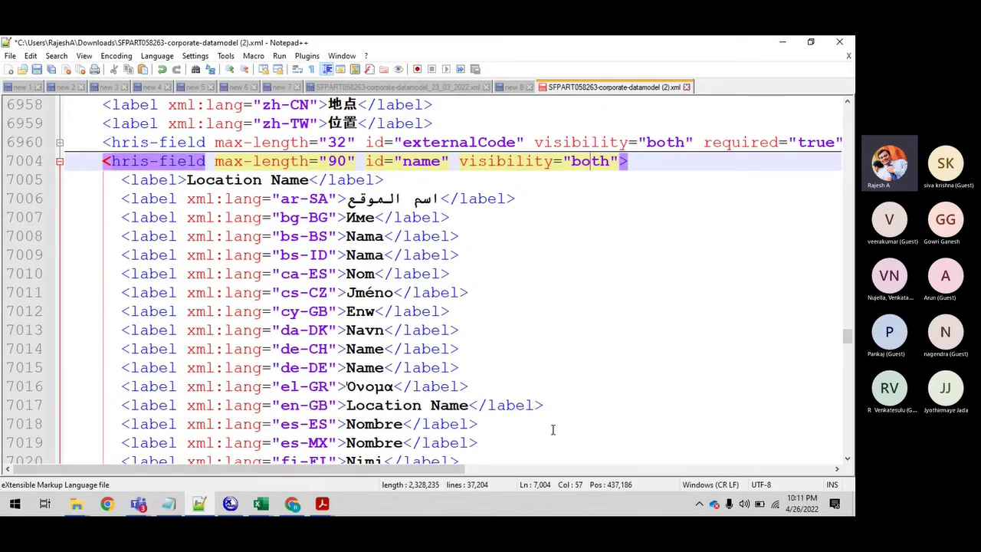
Add required="true" after visibility="both" in the name field's tag on line 7004
drag(462, 469, 559, 465)
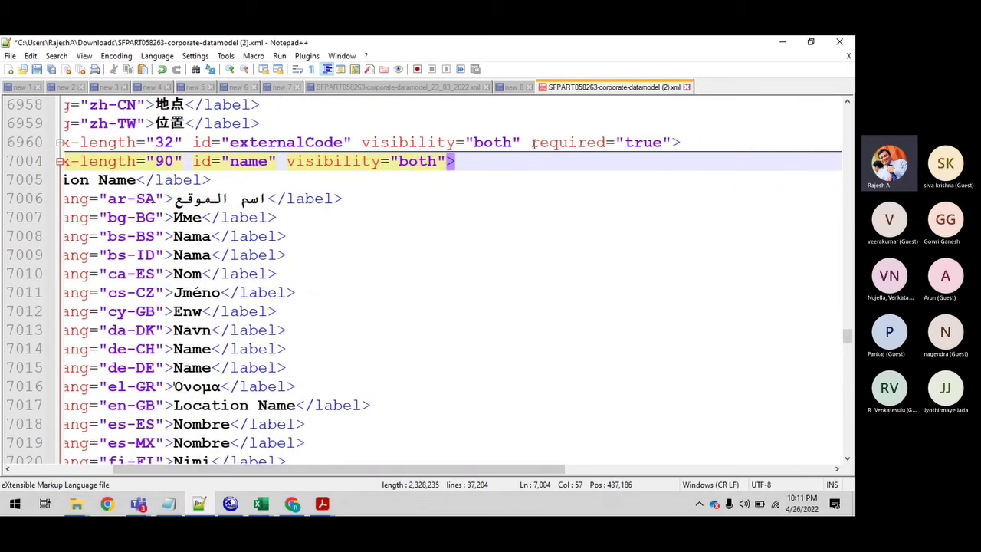
click(463, 166)
text(required)
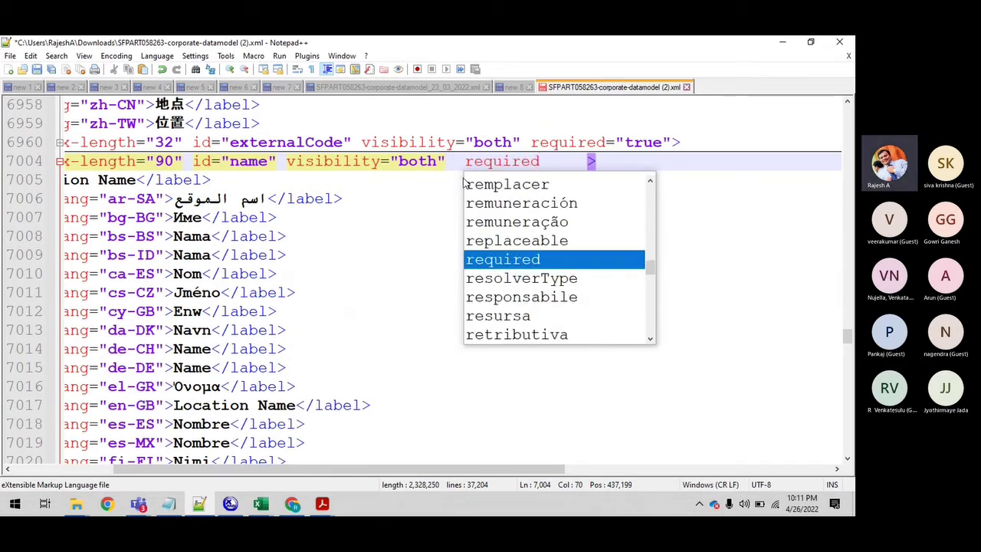
text(=")
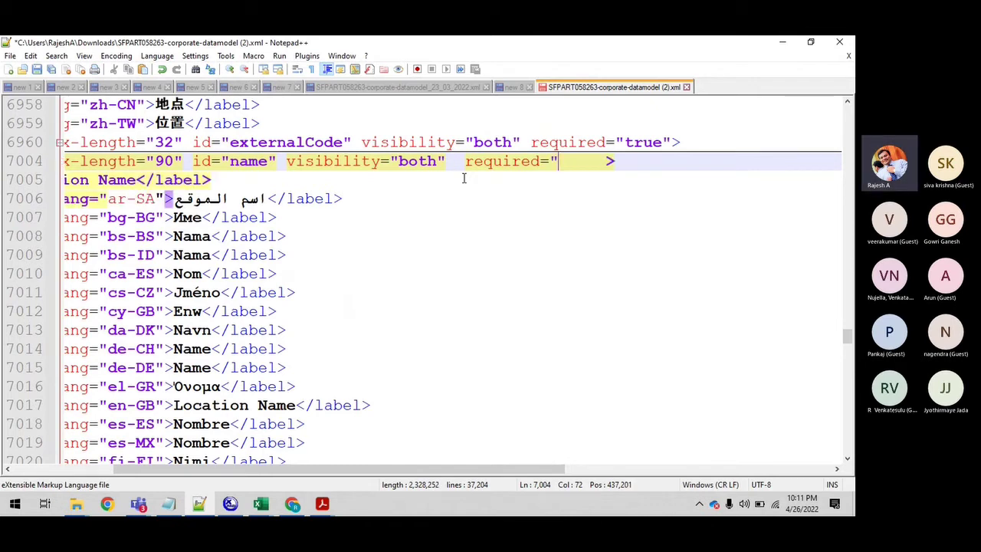
text(true")
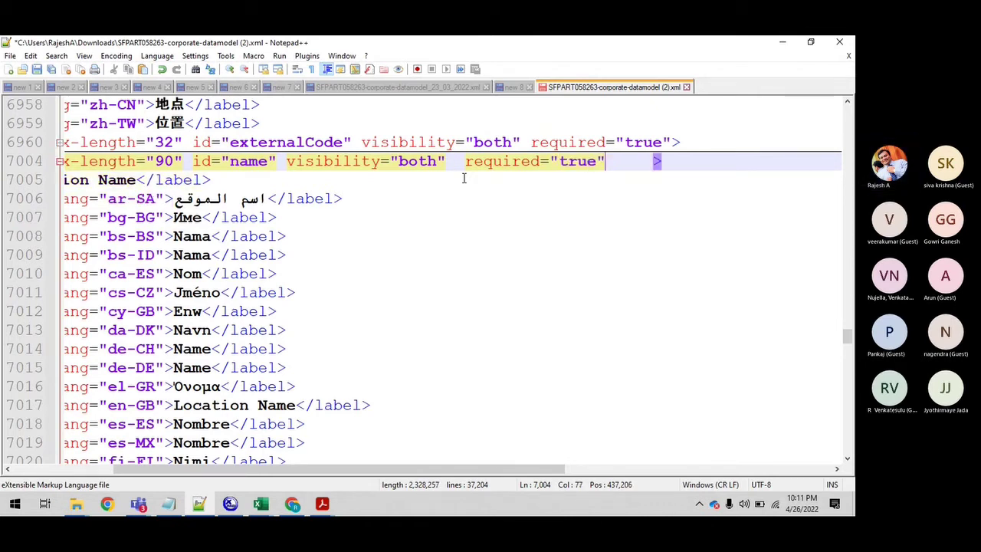
click(502, 220)
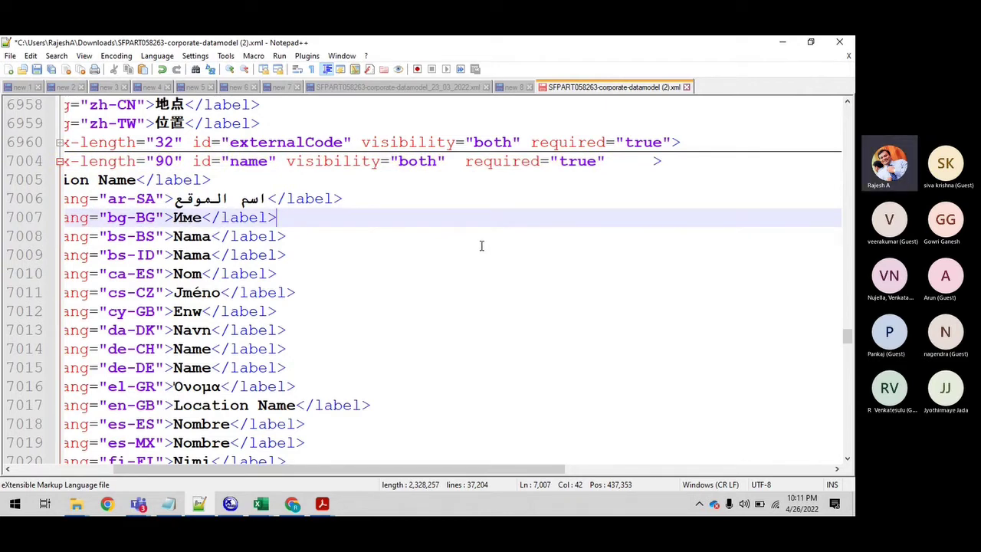
Fold the name field's hris-field block starting on line 7004
double_click(261, 162)
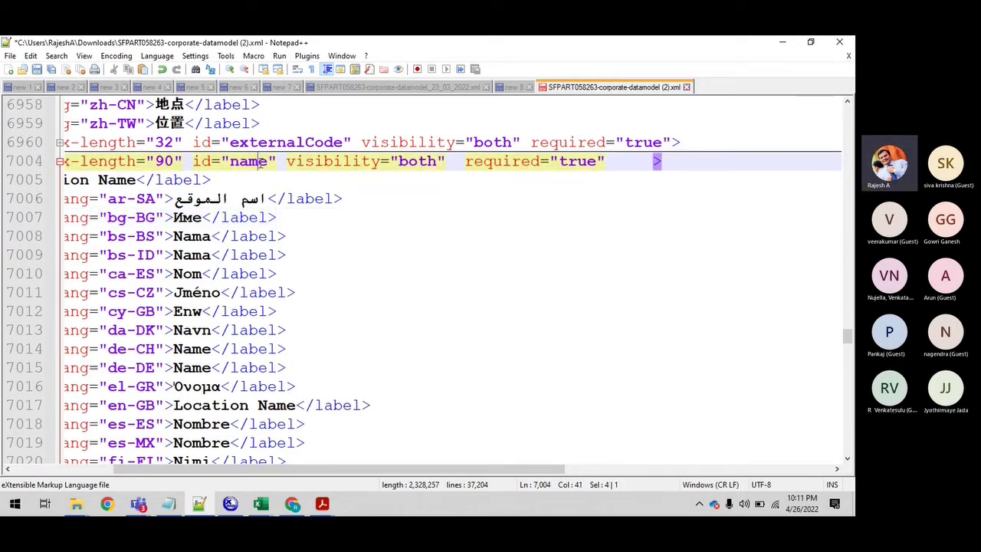
drag(339, 469, 246, 469)
scroll(292, 271, down, 2)
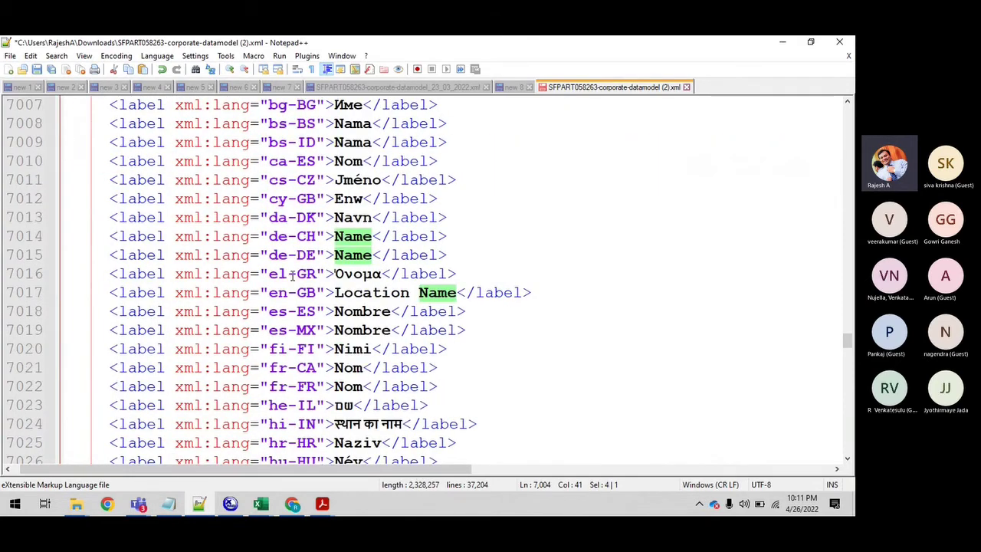
scroll(82, 184, up, 2)
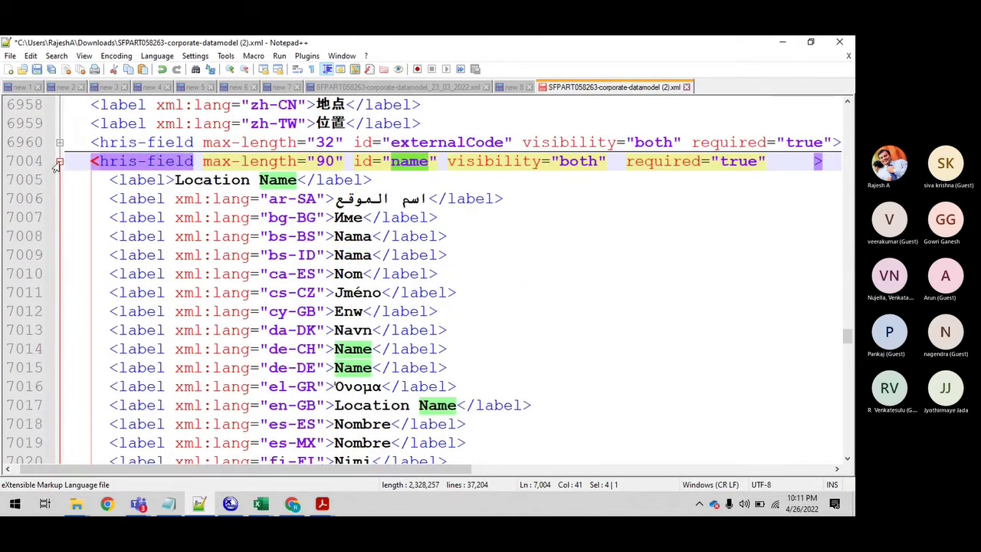
click(59, 161)
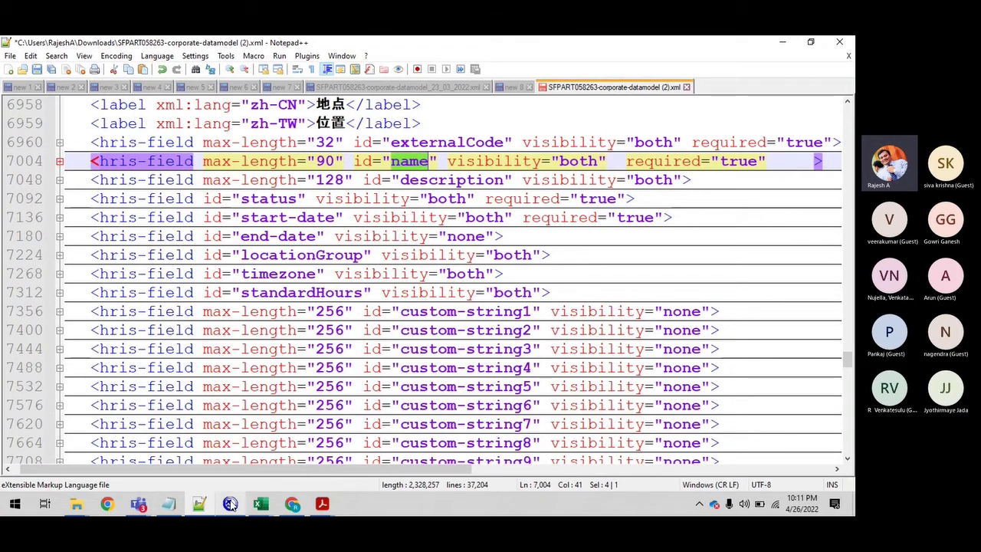
Close the copy of the document open in XMLPad
mouse_move(230, 504)
click(252, 436)
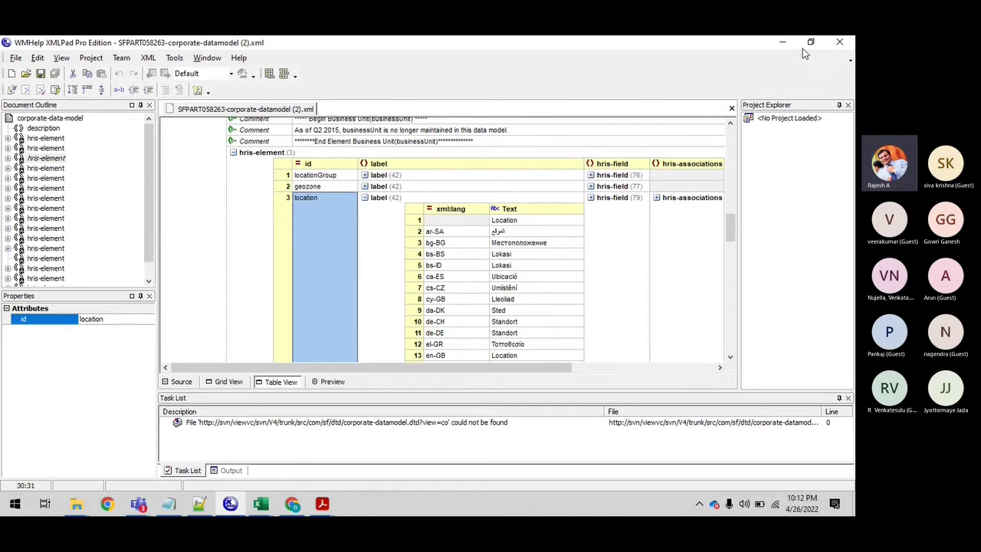
click(839, 42)
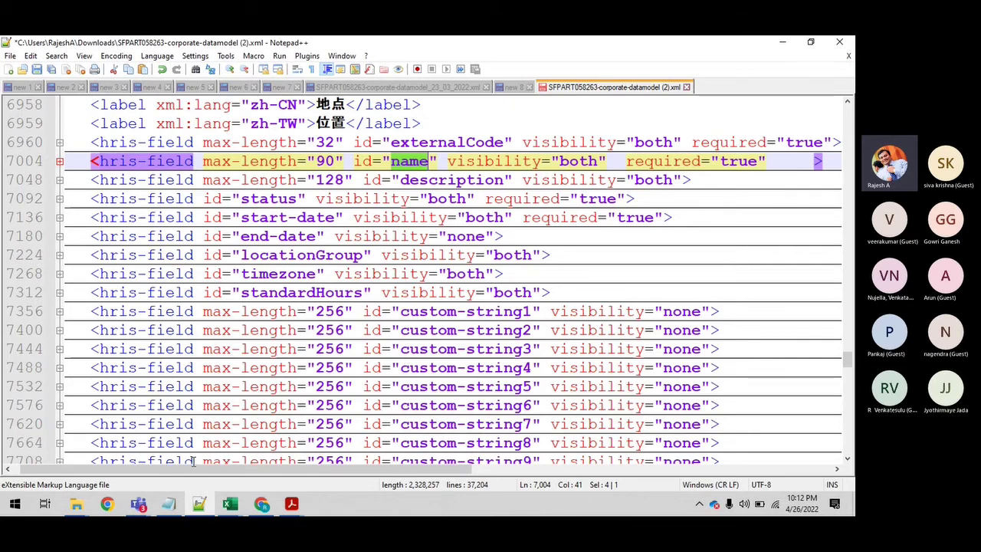
Save the edited data model file in Notepad++ from the File menu
click(10, 56)
click(44, 141)
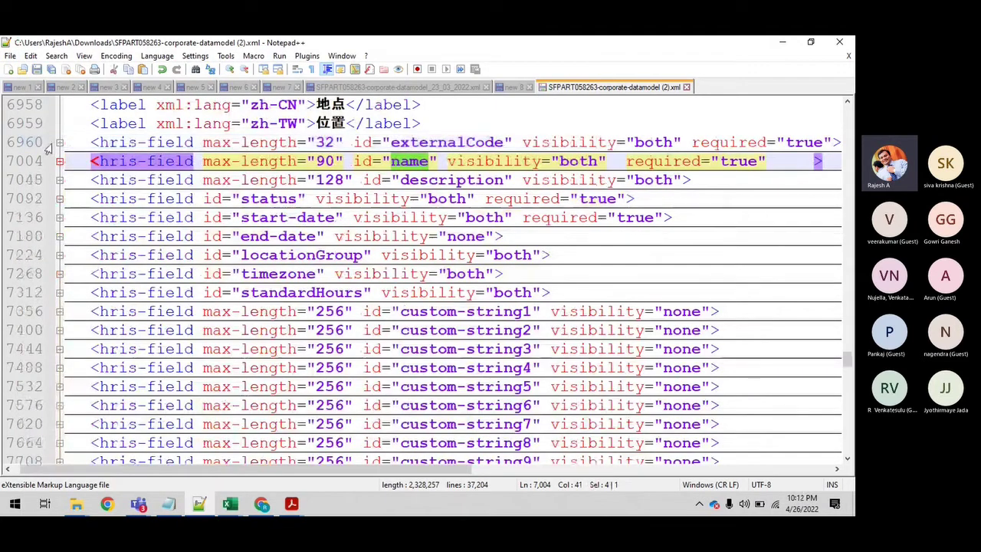
click(10, 56)
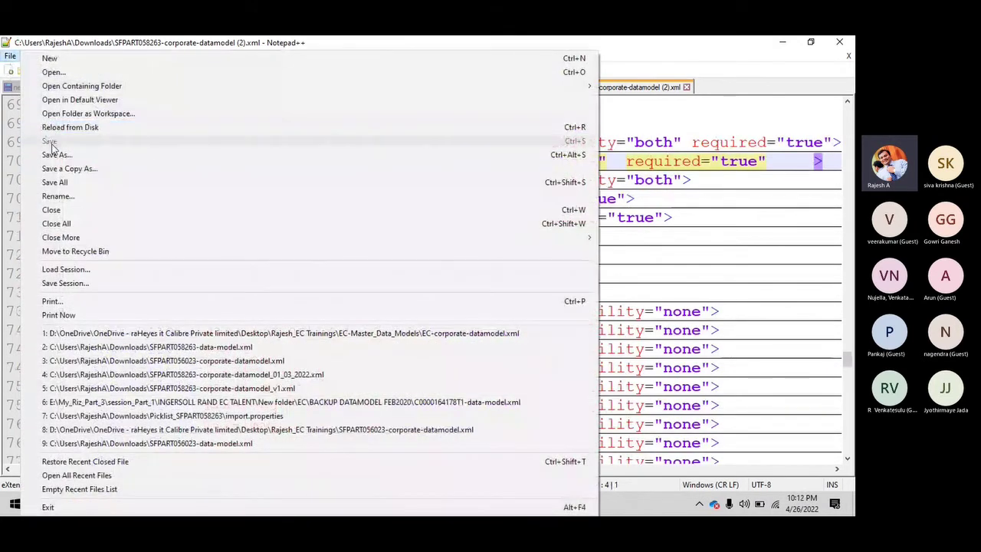
click(628, 276)
Minimize Notepad++ and close the leftover File Explorer windows to uncover the workbook
click(785, 42)
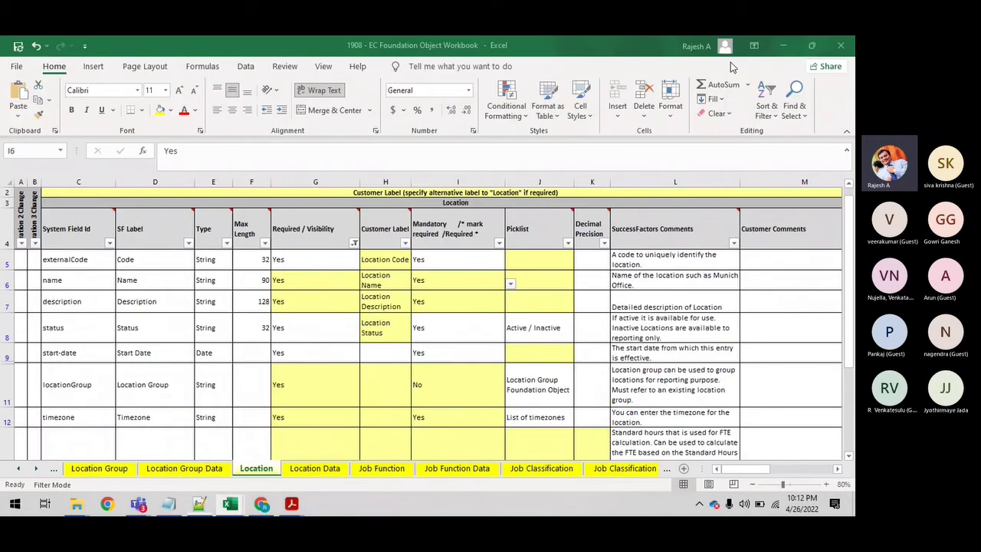
mouse_move(77, 503)
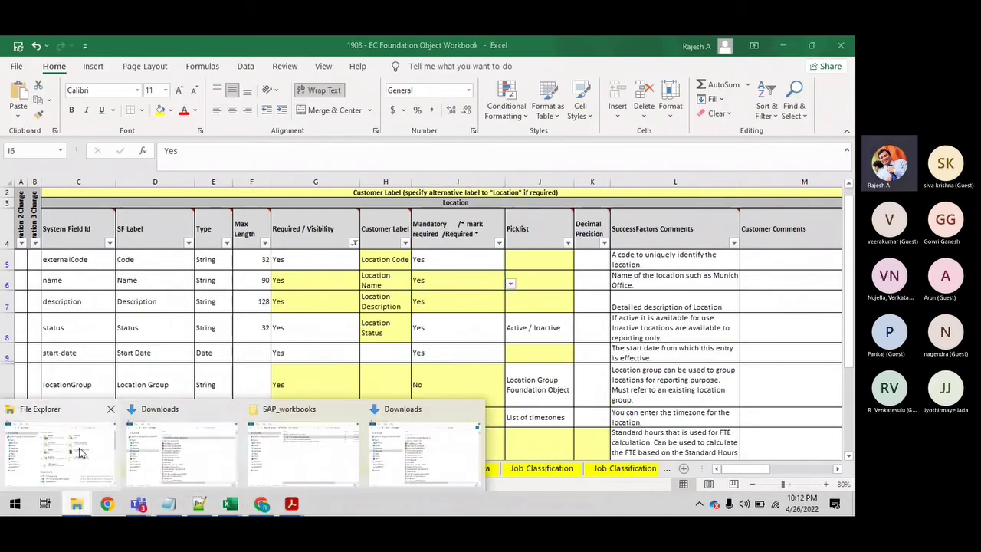
click(86, 467)
click(669, 46)
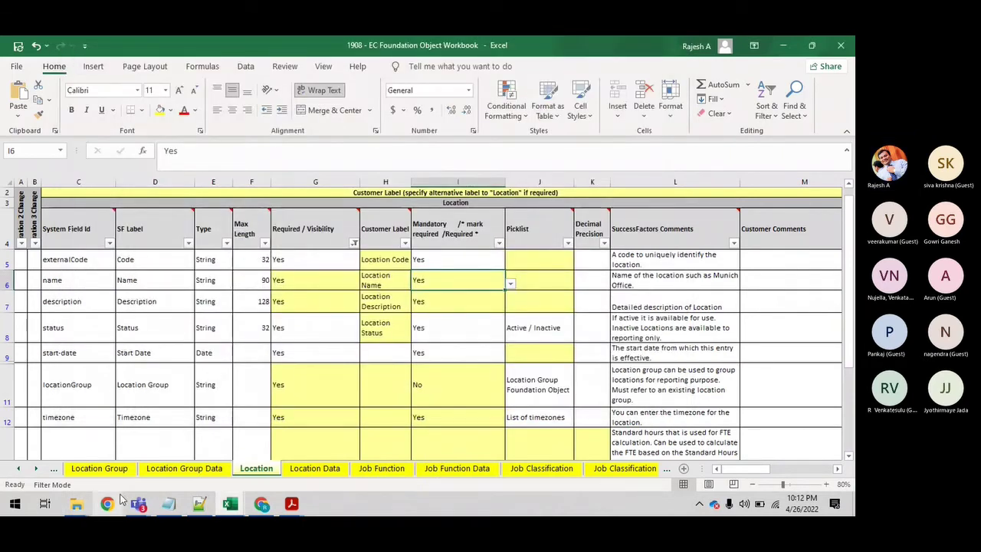
mouse_move(76, 503)
click(353, 410)
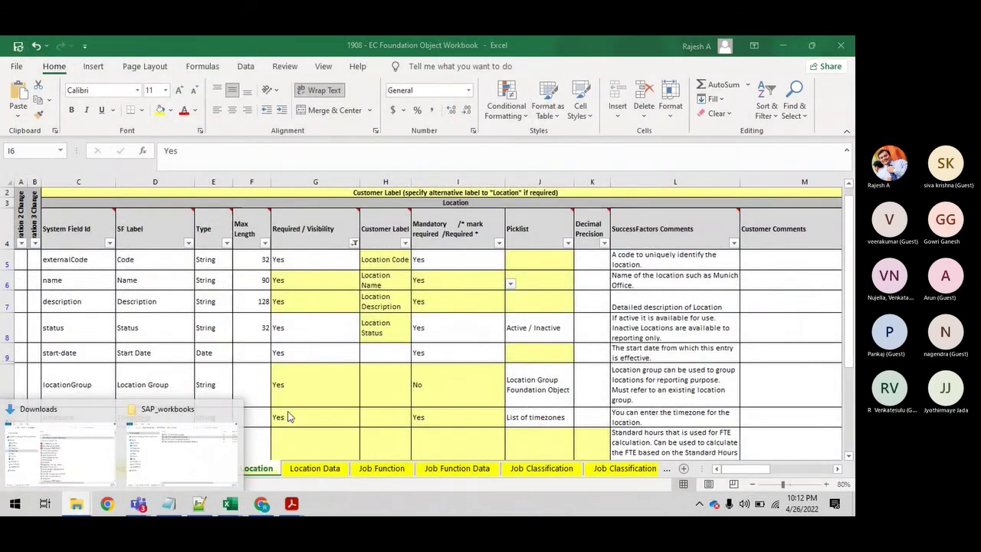
click(230, 409)
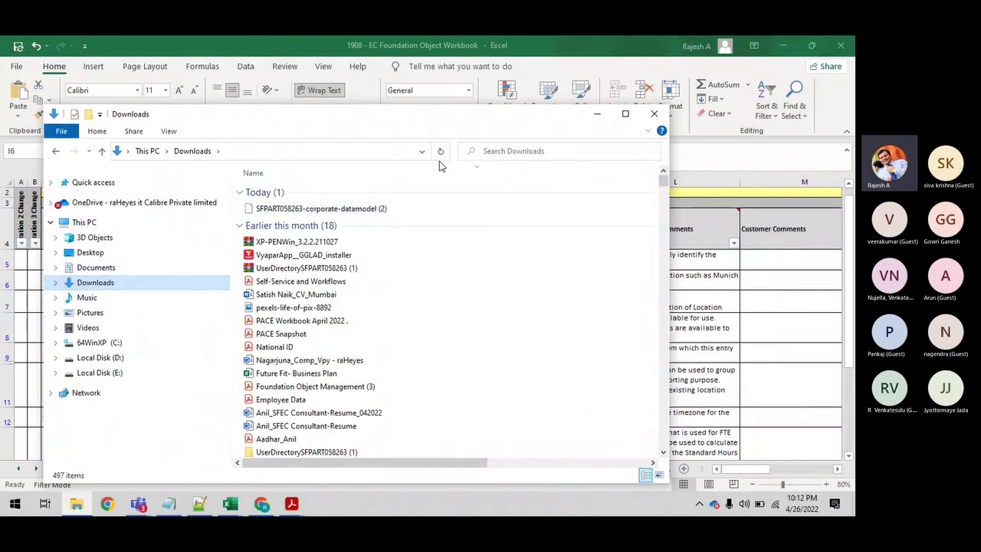
Open SFPART058263-corporate-datamodel (2).xml from Downloads with XmlPad via Open with
click(325, 208)
right_click(325, 208)
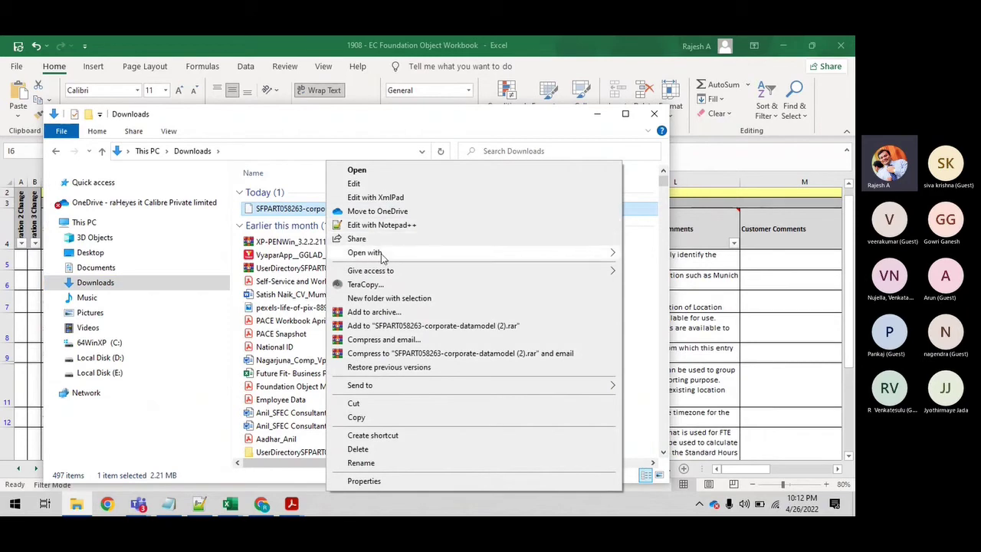
mouse_move(373, 253)
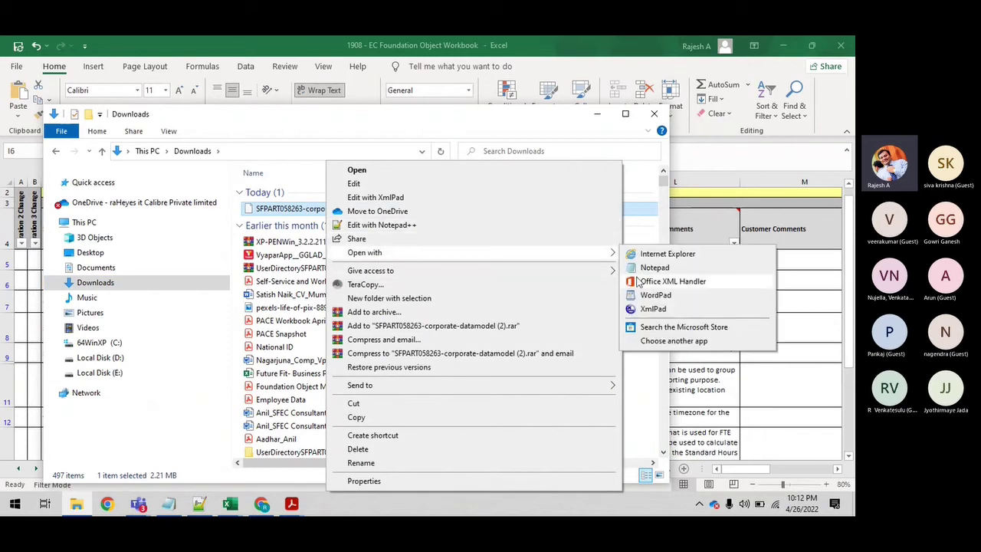
click(653, 309)
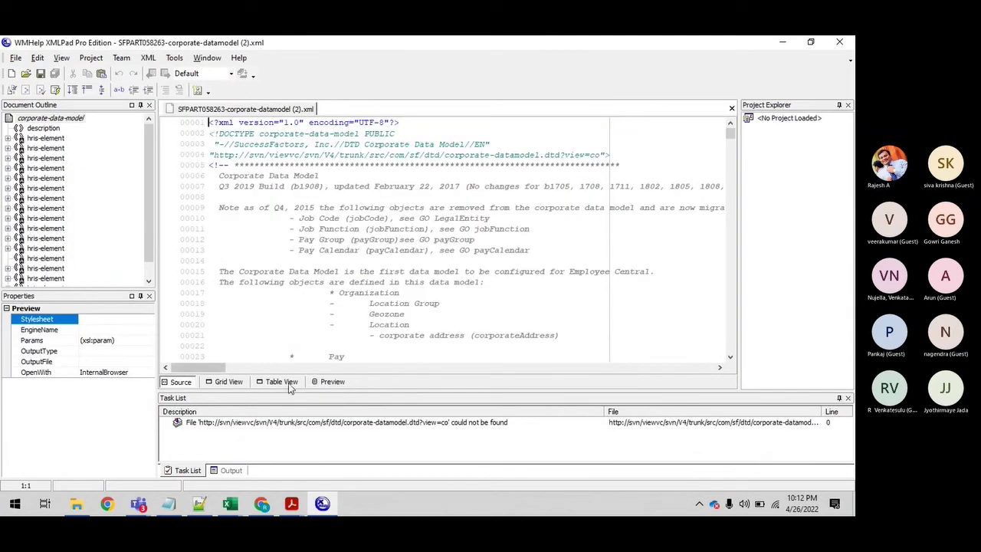
Switch XMLPad to Table View and expand the corporate-data-model root
click(285, 381)
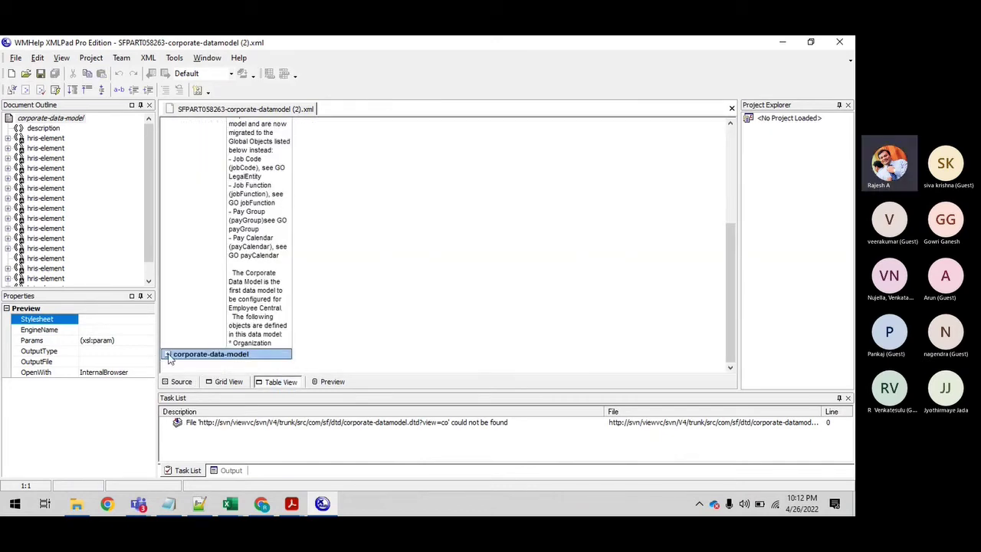
click(169, 355)
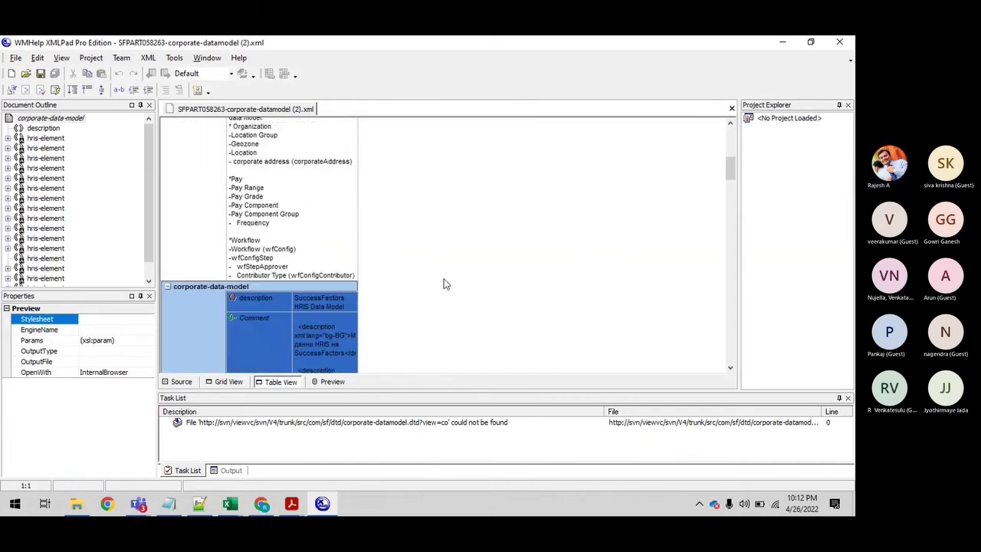
scroll(394, 298, down, 5)
scroll(355, 320, down, 6)
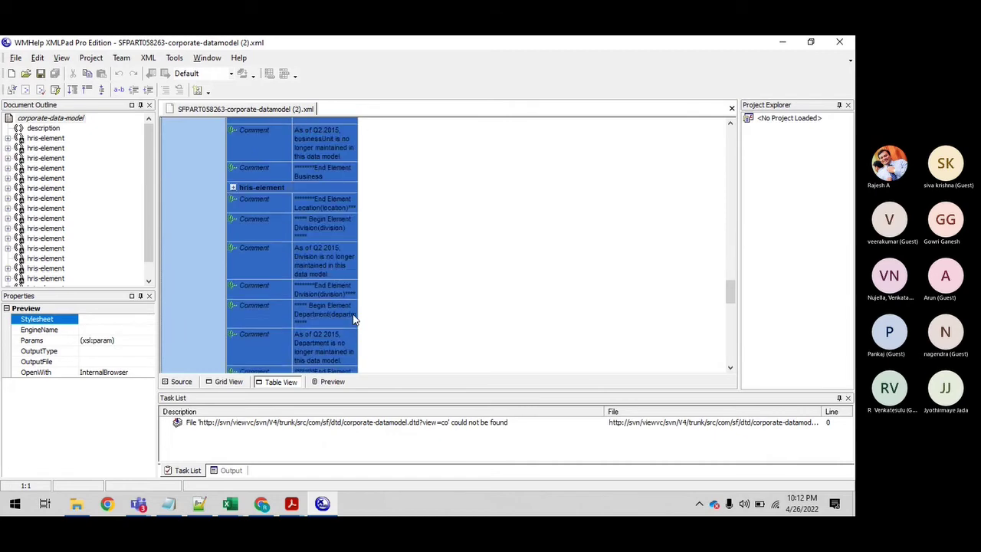
click(348, 206)
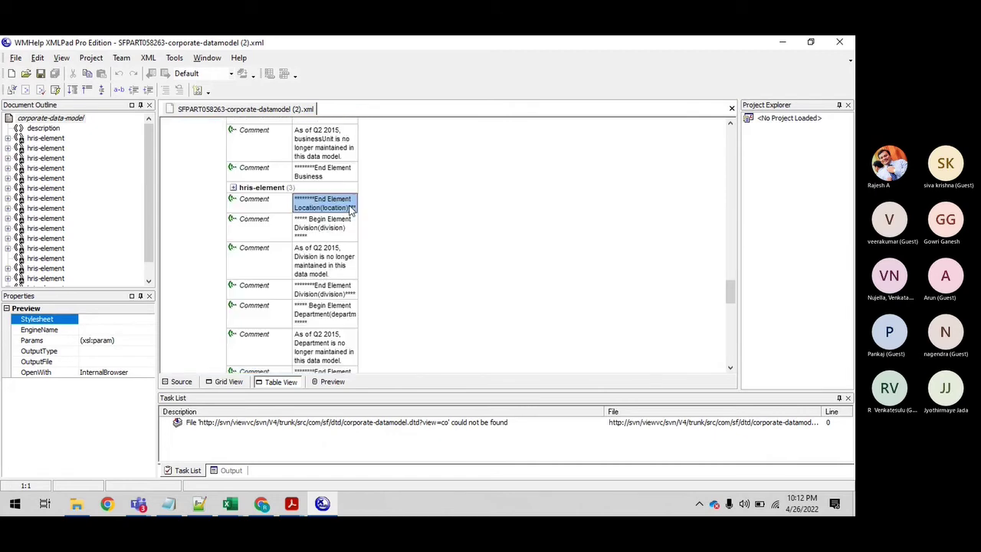
scroll(328, 234, up, 5)
scroll(320, 249, down, 8)
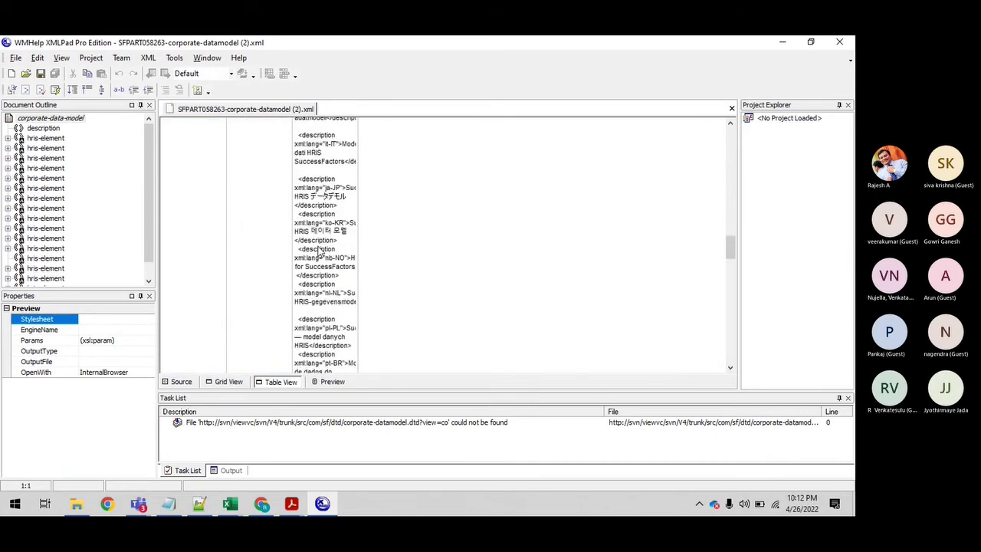
scroll(227, 138, up, 2)
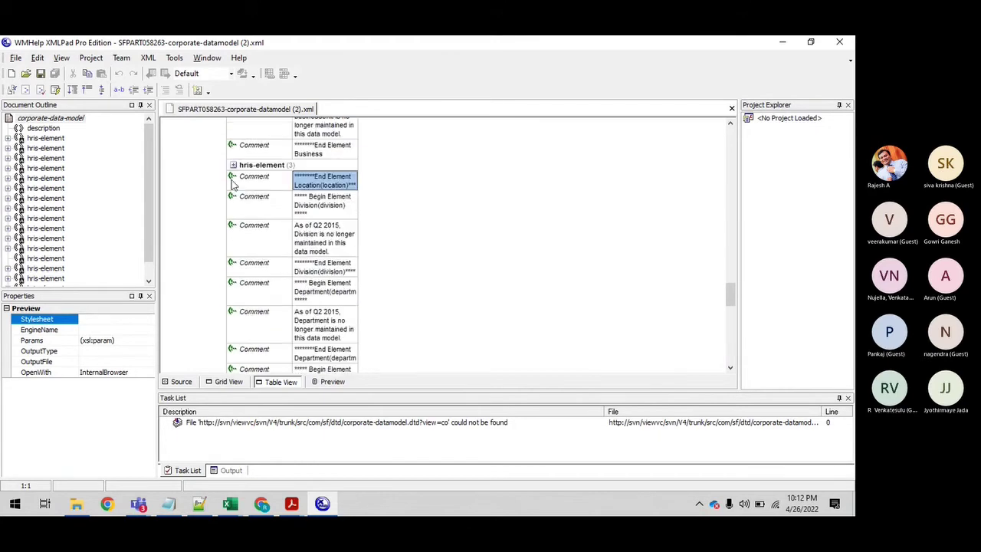
Expand the location element's labels, checking ar-SA and en-GB 'Location', then its hris-field list
click(233, 165)
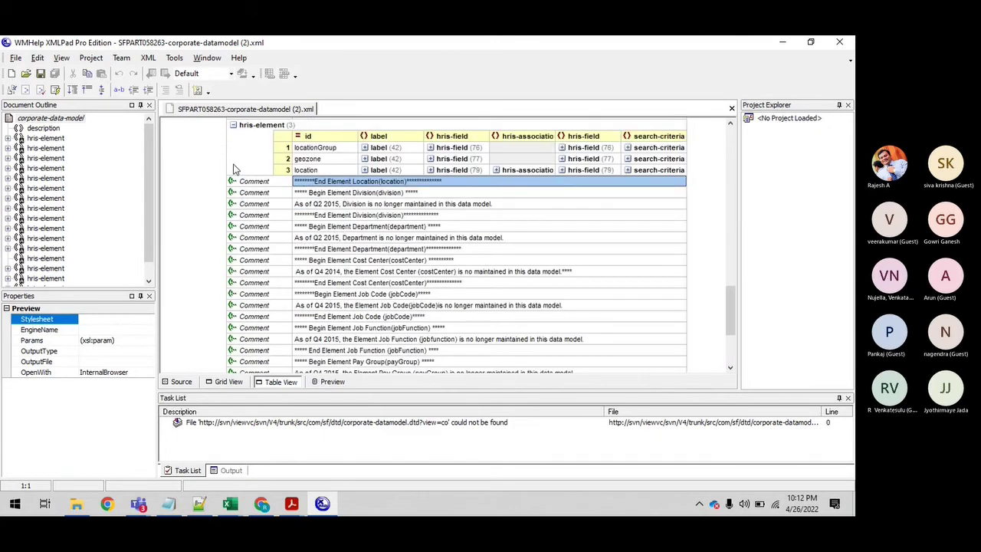
click(306, 170)
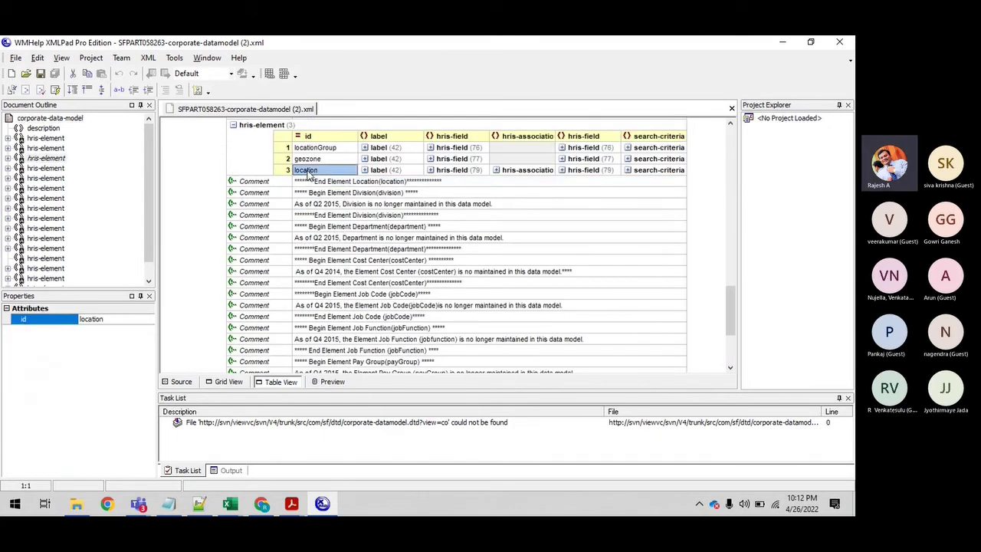
click(365, 169)
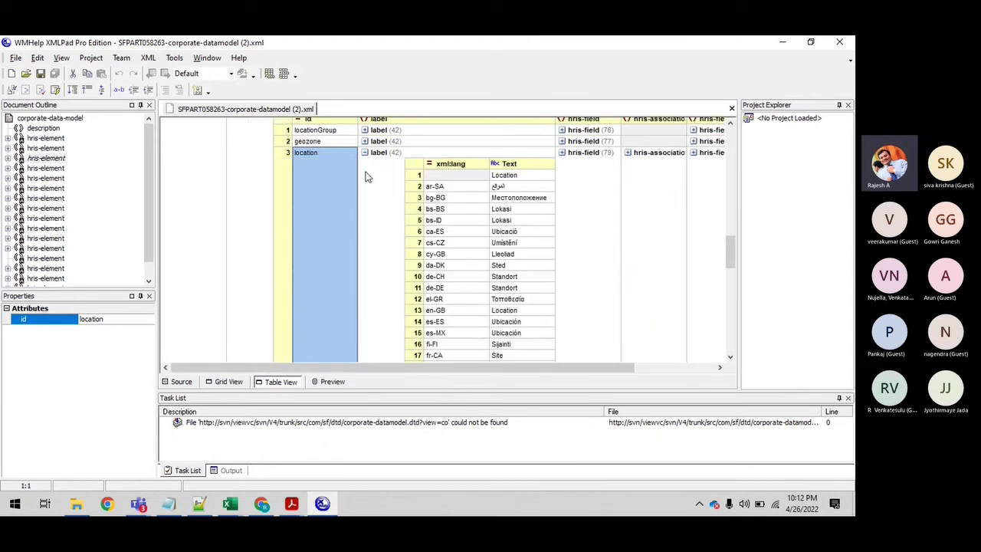
click(519, 188)
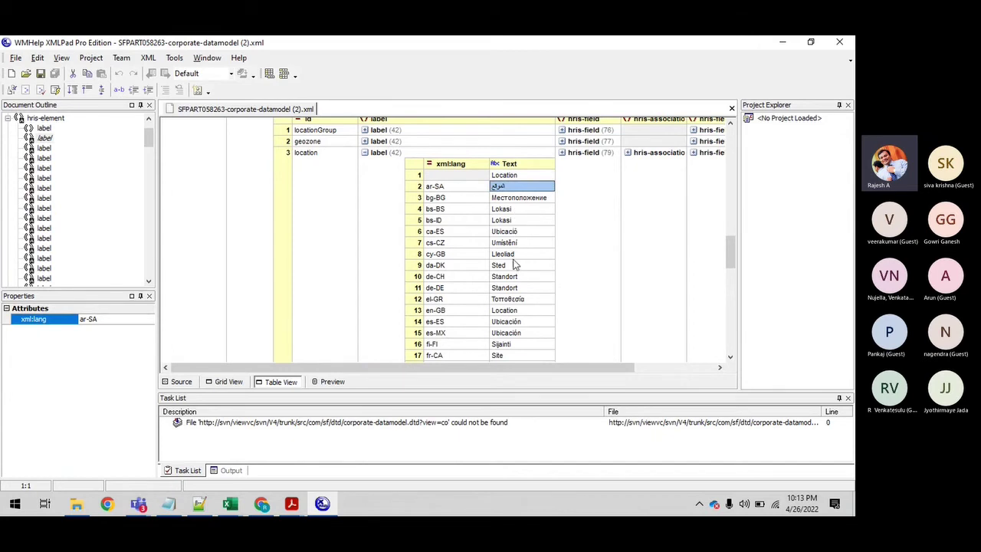
scroll(515, 260, down, 2)
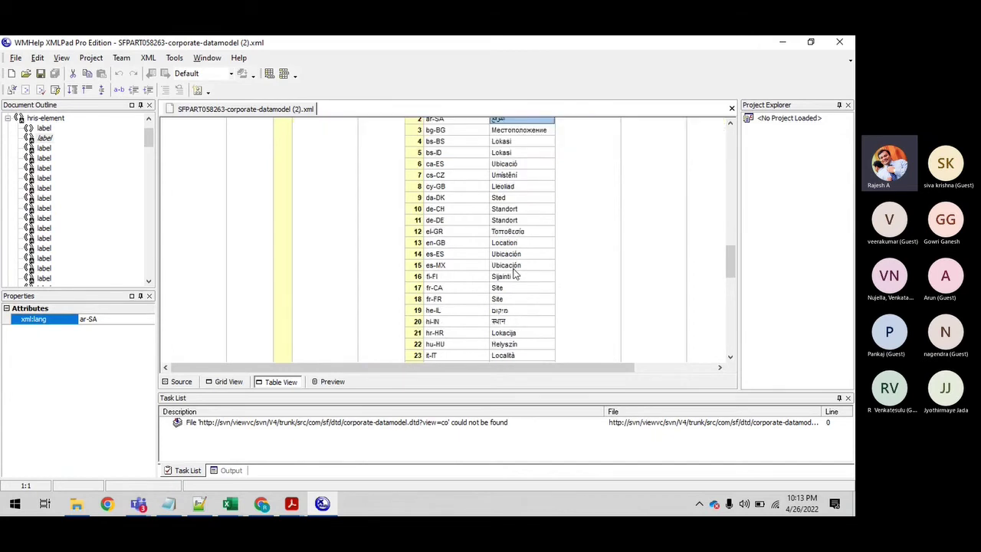
click(505, 245)
scroll(515, 268, up, 4)
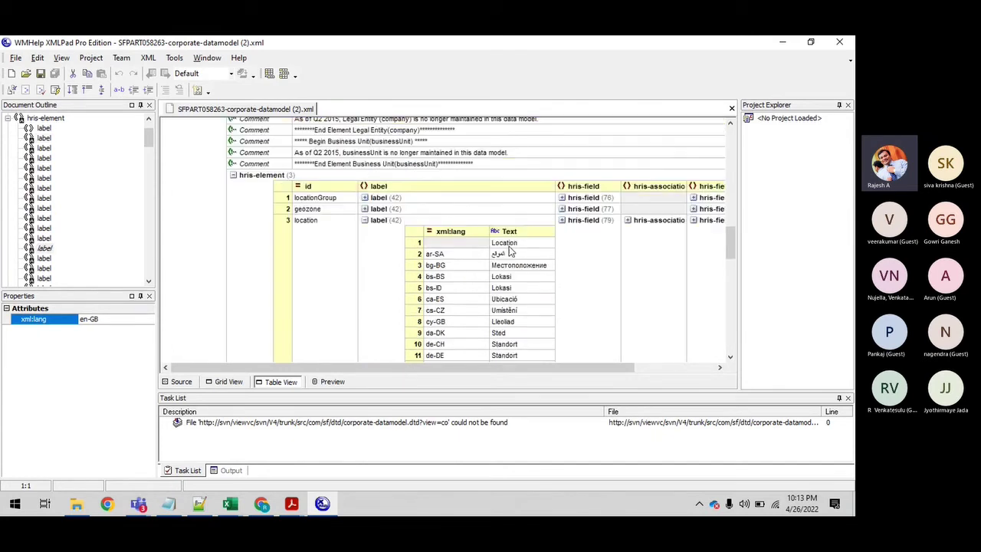
scroll(381, 205, down, 2)
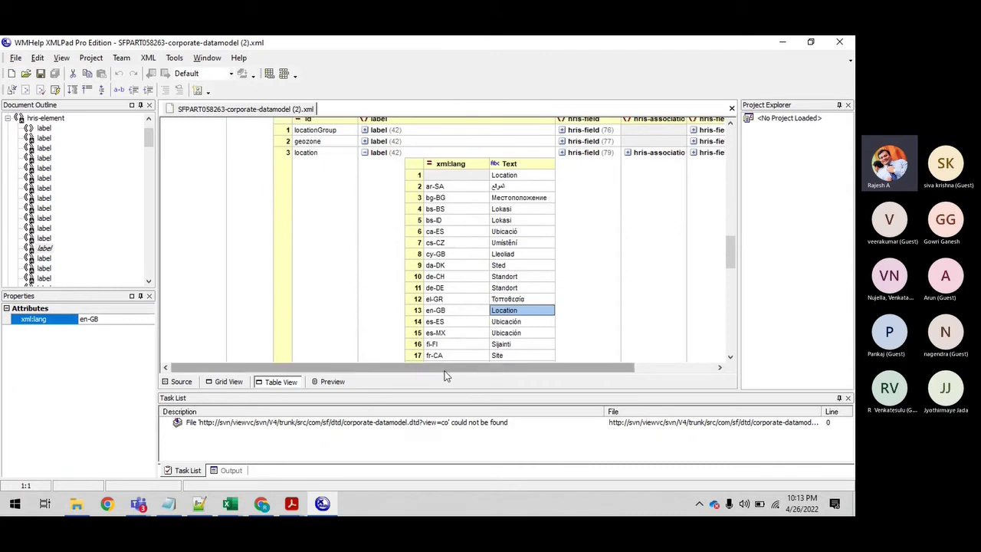
drag(450, 367, 538, 367)
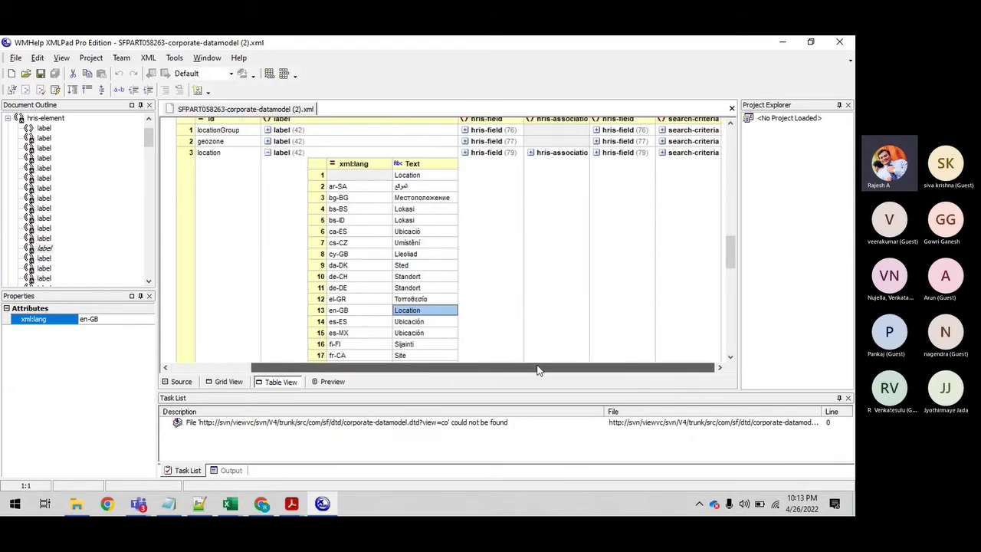
click(465, 152)
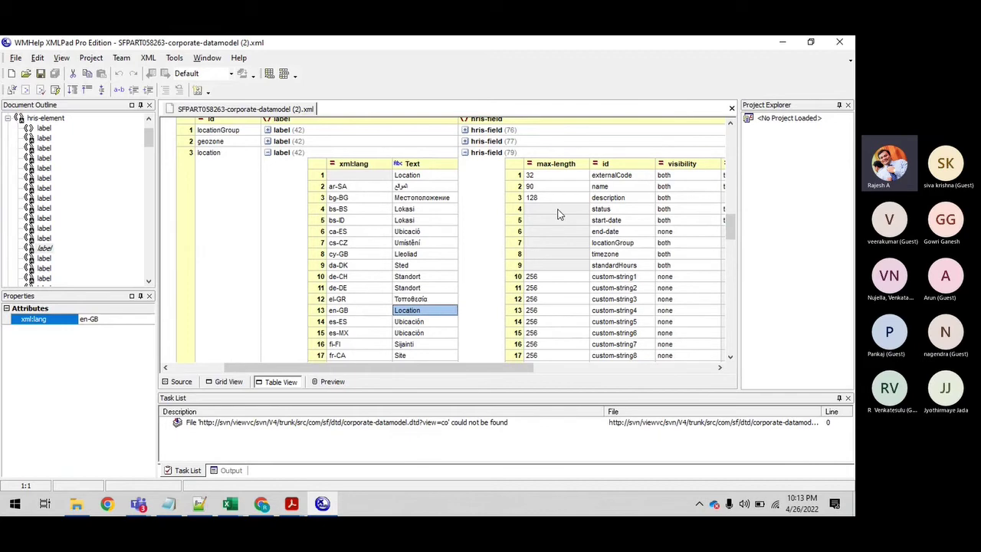
Check externalCode's max-length 32, visibility both and required true in the fields table
click(625, 176)
drag(511, 367, 629, 377)
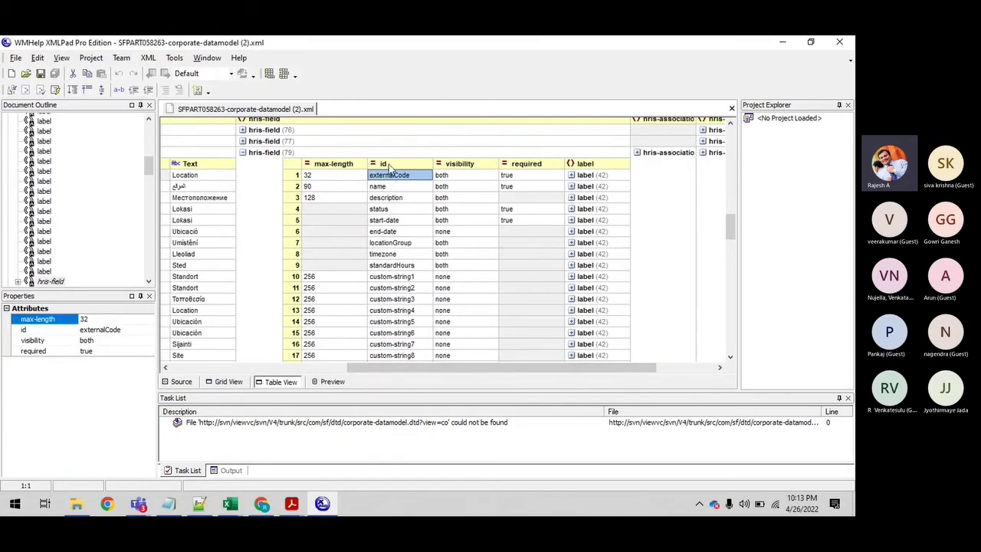
click(317, 177)
click(458, 176)
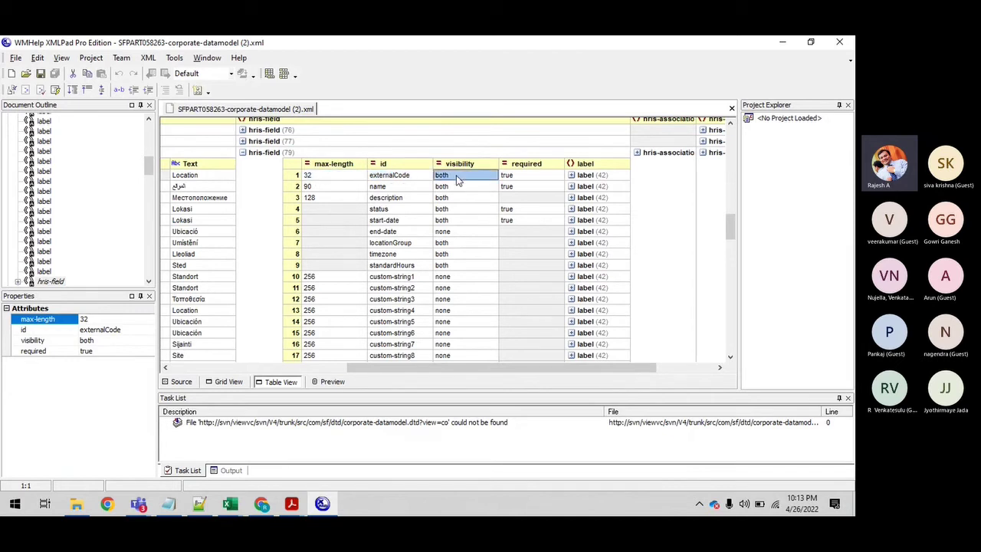
click(520, 176)
click(416, 175)
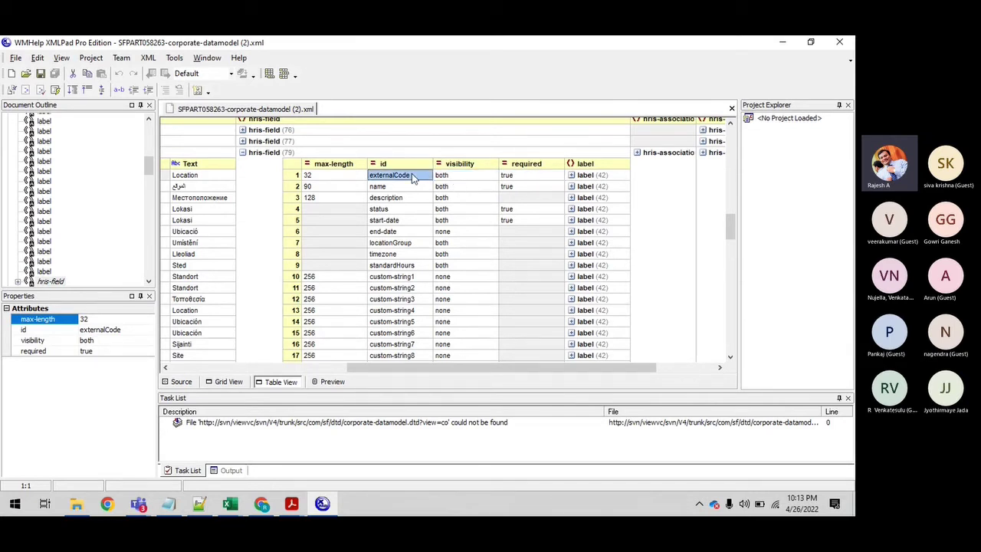
Expand externalCode's labels to review Location Code and Standortcode, then collapse them
click(571, 176)
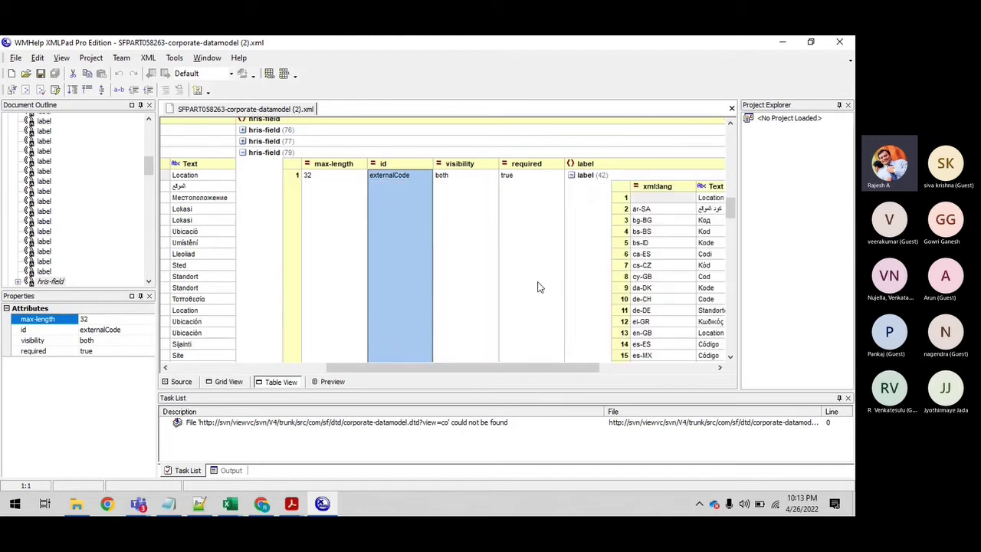
drag(494, 367, 575, 367)
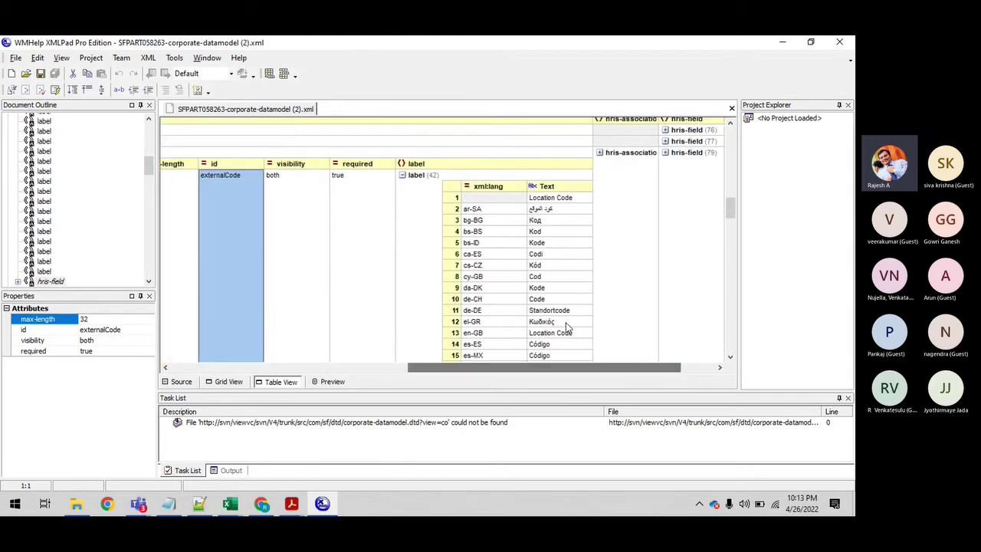
click(572, 198)
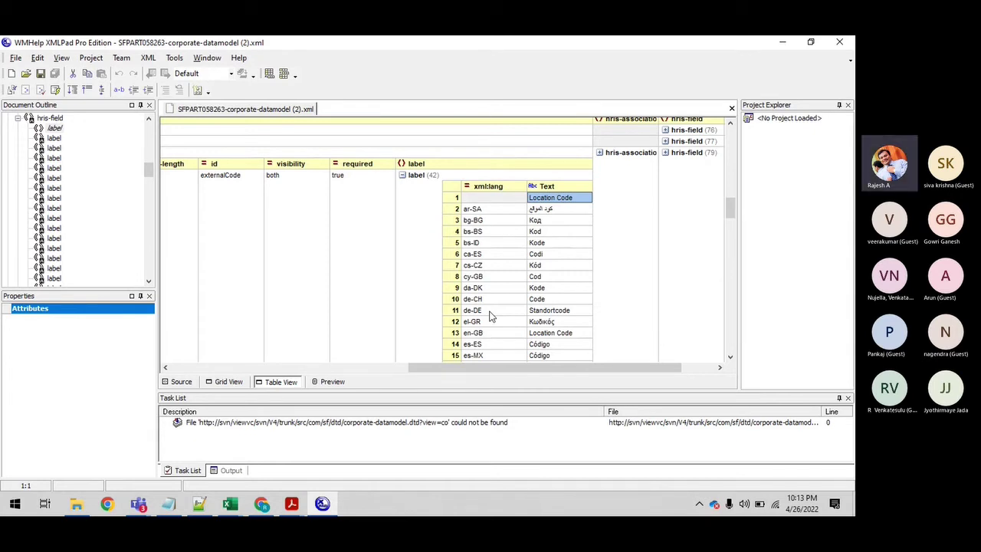
scroll(559, 262, down, 3)
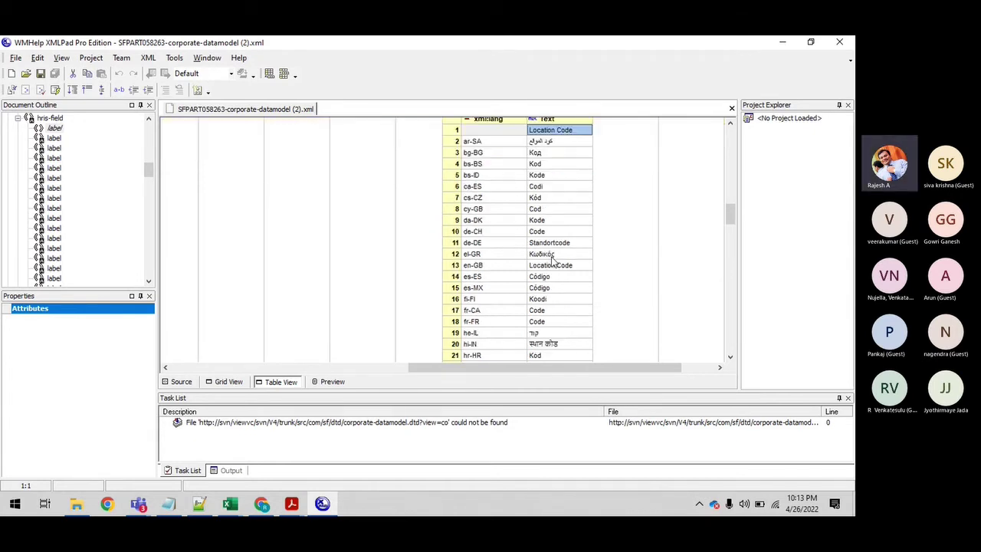
click(548, 245)
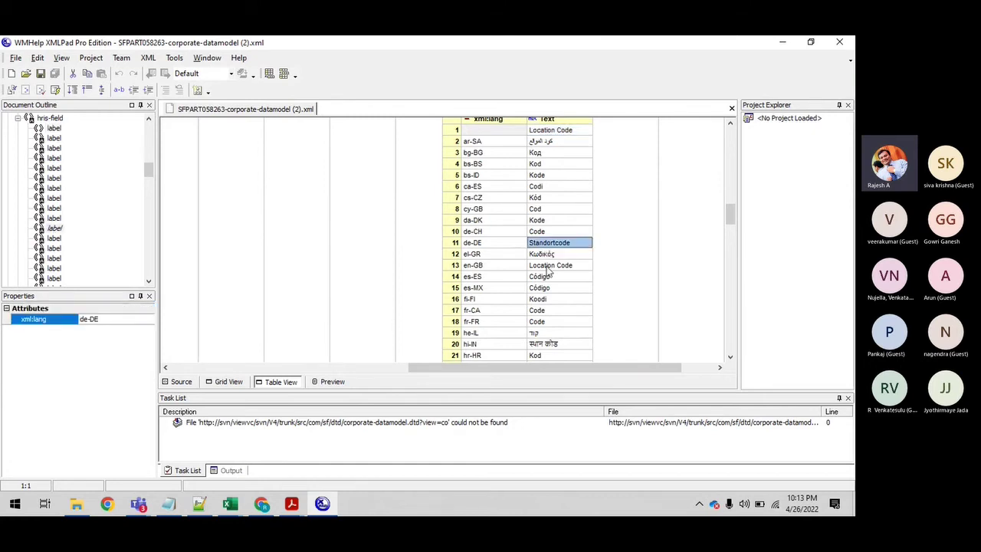
click(547, 266)
scroll(540, 281, up, 6)
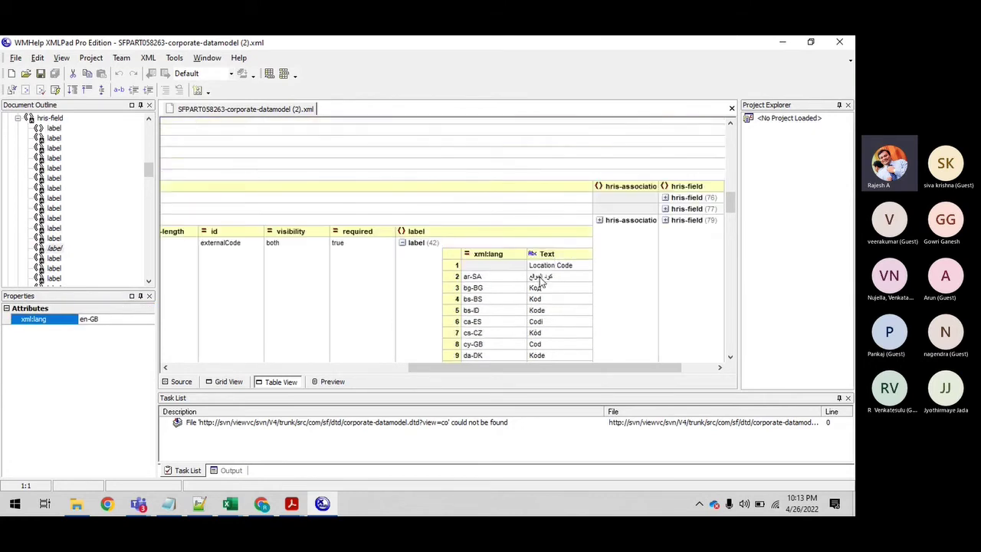
drag(439, 371, 468, 368)
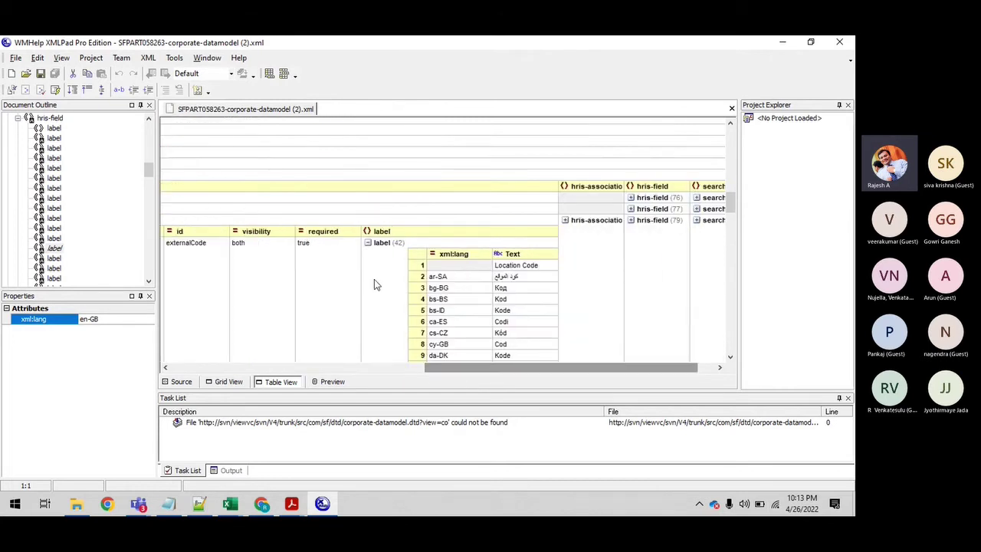
click(367, 243)
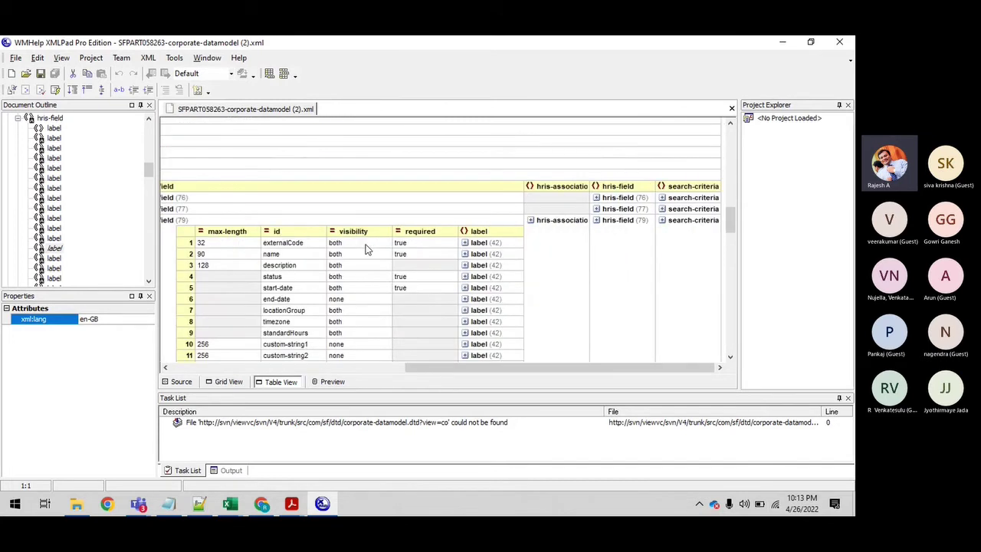
drag(446, 368, 412, 369)
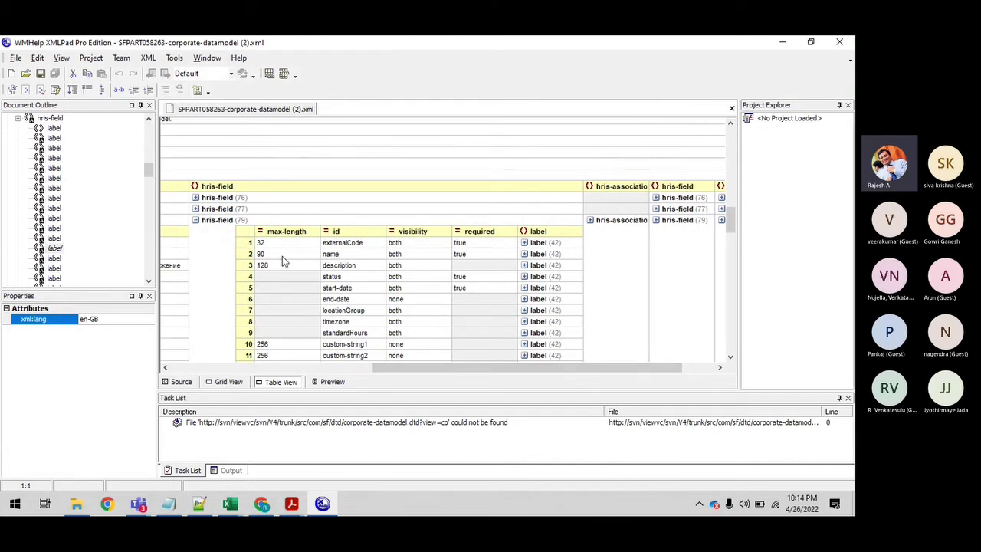
In the EC Foundation Object Workbook, check the name field's mandatory and Required / Visibility entries
click(230, 504)
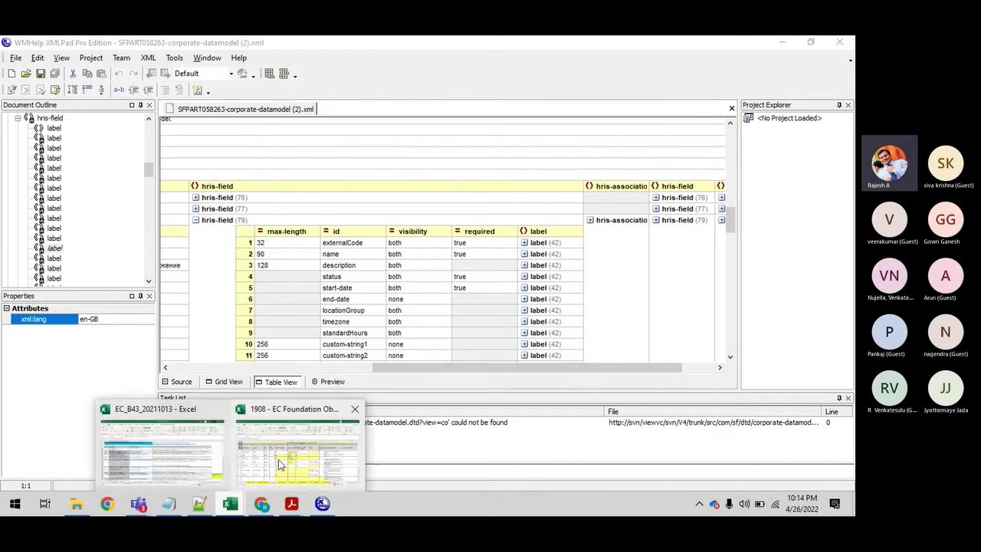
click(278, 460)
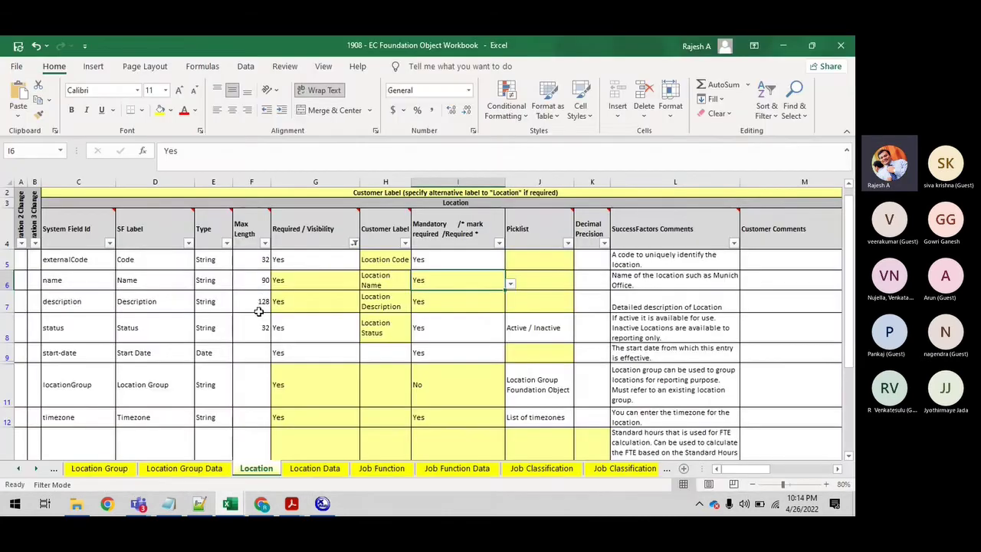
click(437, 284)
click(316, 283)
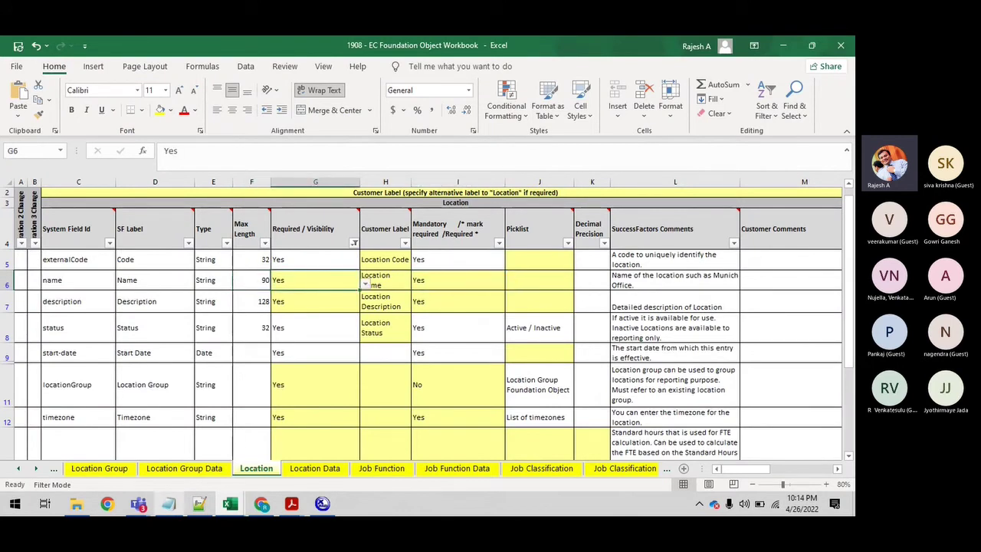
click(322, 504)
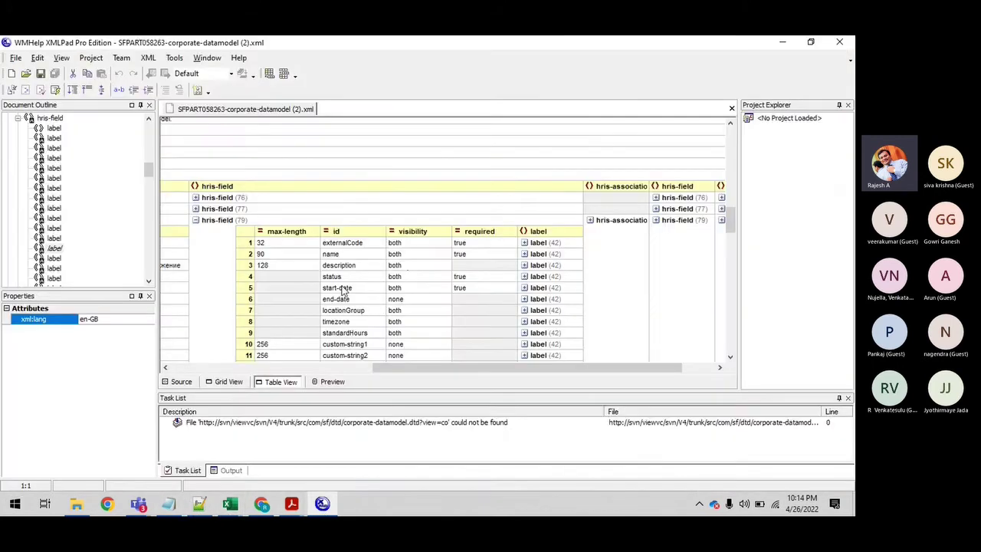
Confirm the name field row shows visibility both and required true
click(407, 257)
click(470, 254)
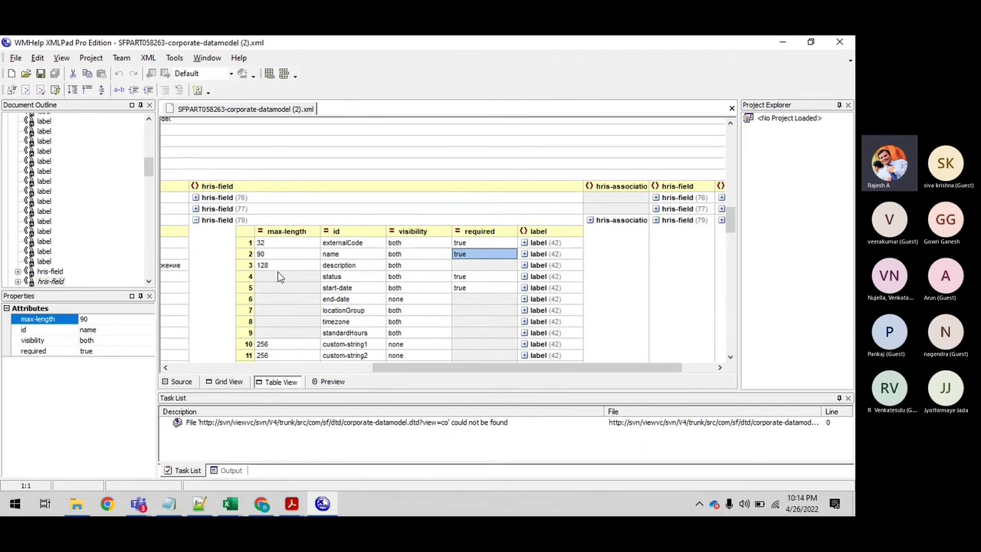
Select the customer label 'Location Description' in cell H7 of the workbook's Location sheet
mouse_move(230, 503)
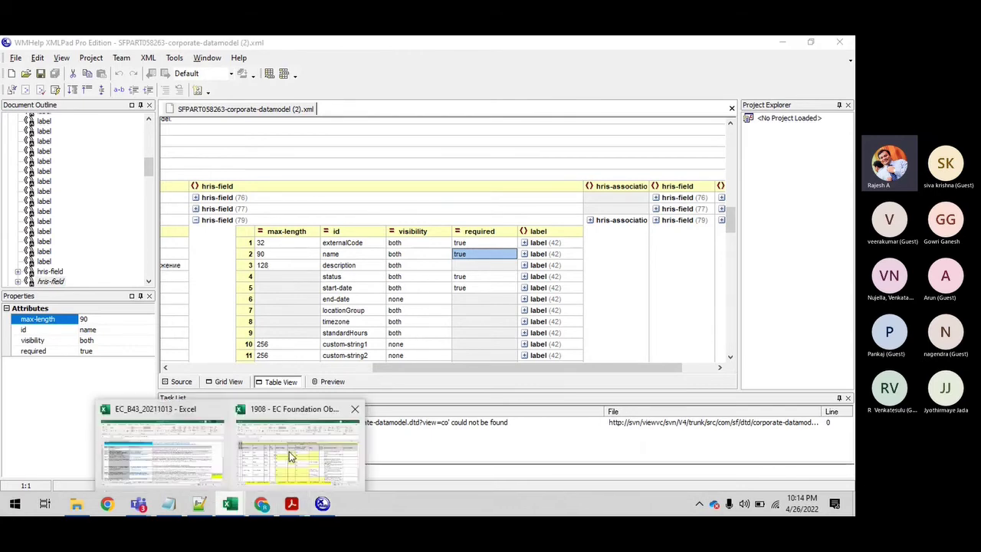
click(292, 449)
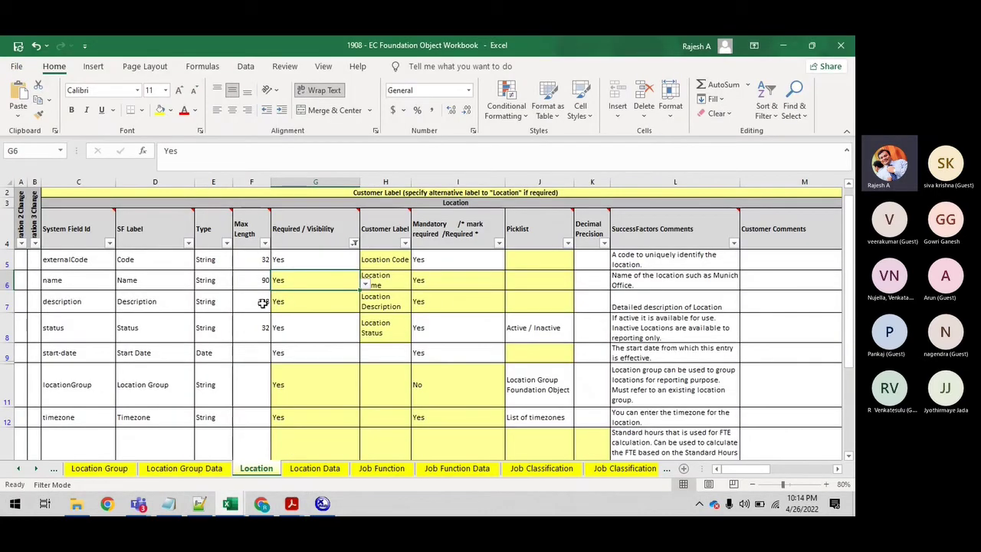
click(396, 306)
double_click(396, 306)
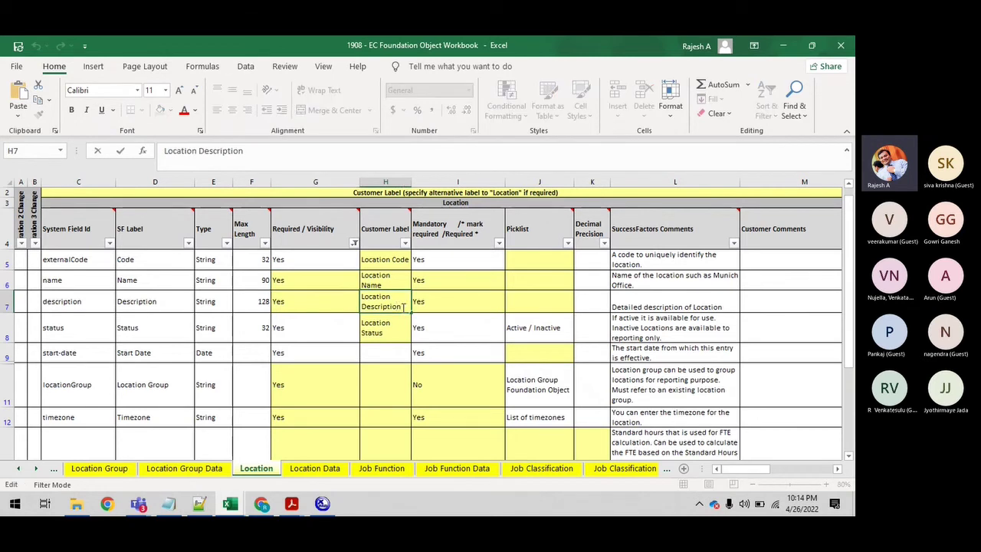
drag(399, 306, 366, 297)
key(ctrl+c)
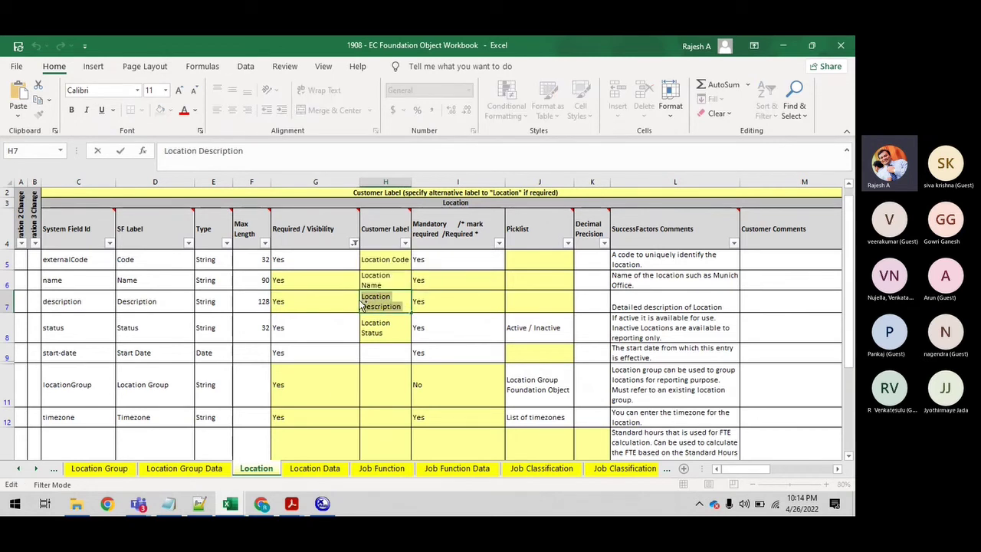
mouse_move(255, 511)
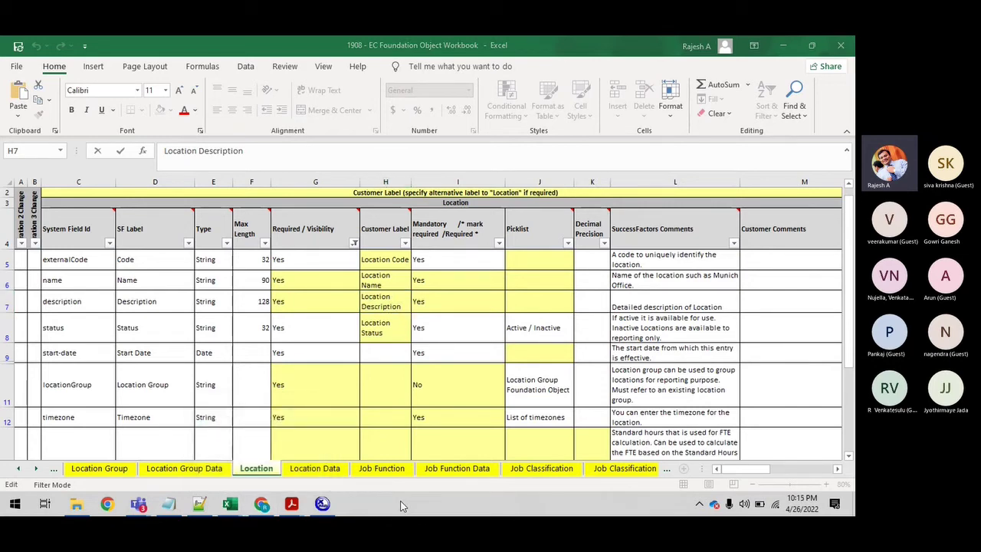
Minimize the meeting window and read the Notepad notes on required meanings and data types
click(169, 503)
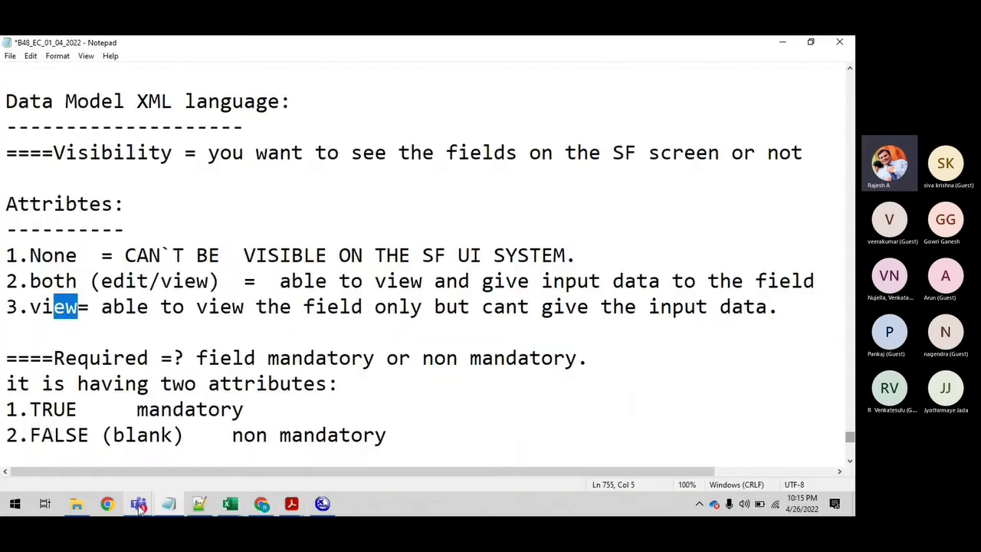
mouse_move(149, 486)
click(170, 456)
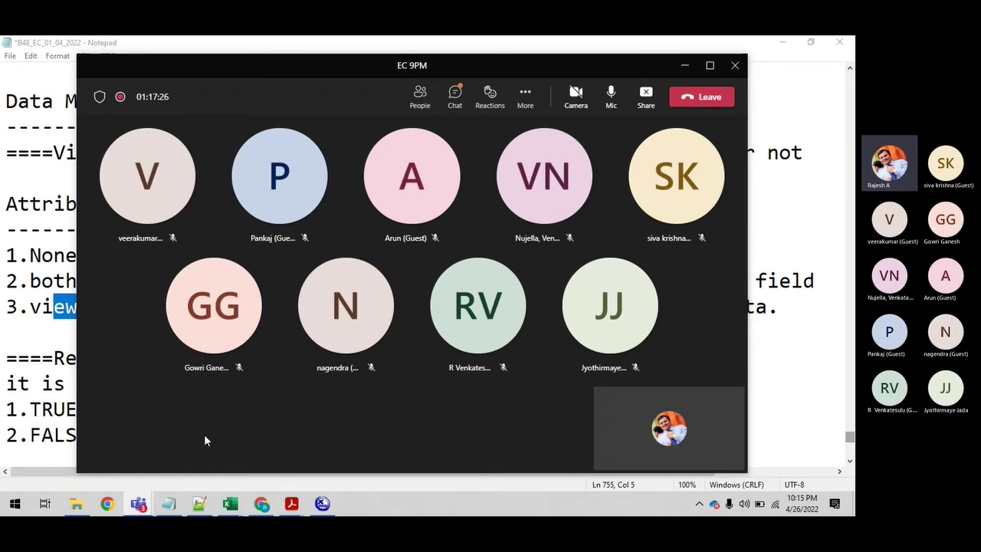
click(685, 65)
scroll(570, 444, down, 4)
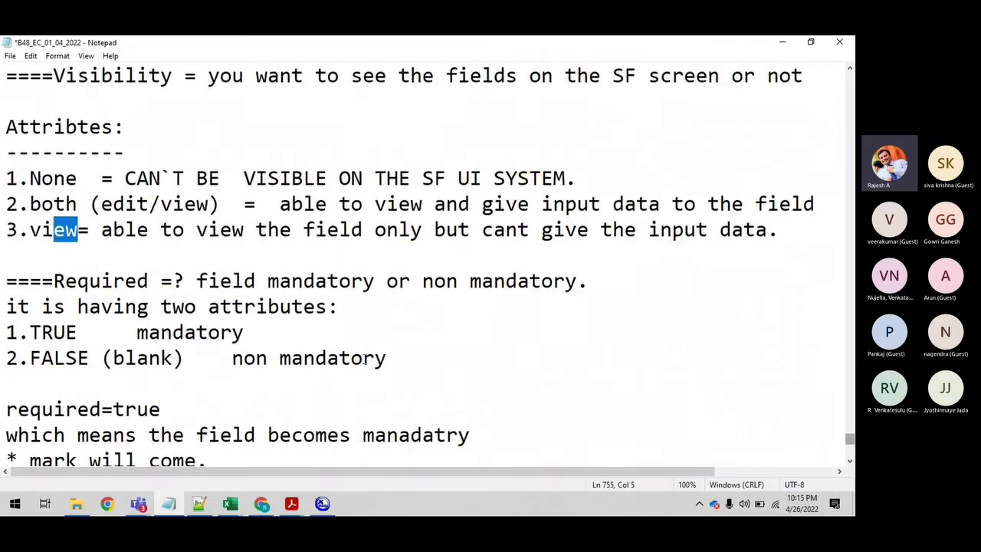
click(322, 503)
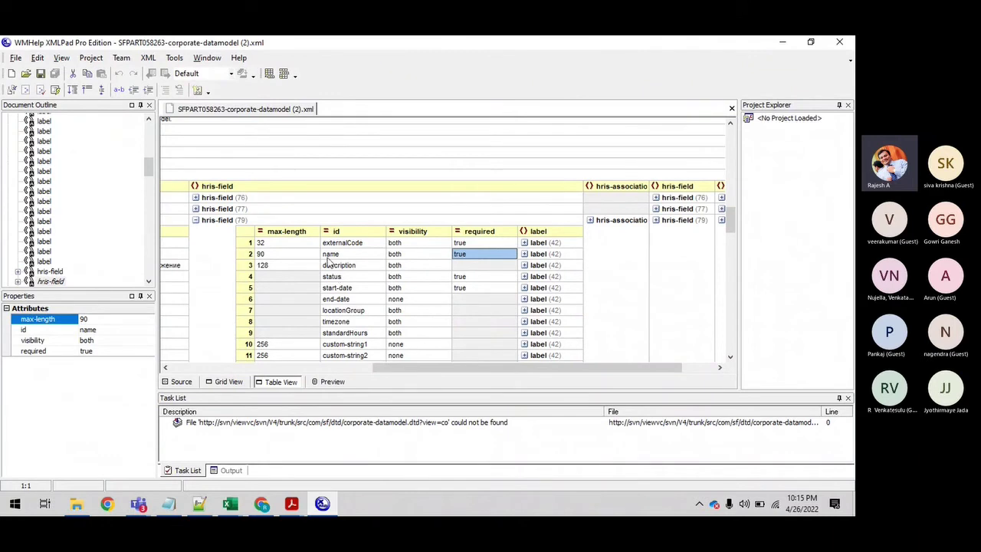
Expand the description field's labels and set the default label to Location Description
click(355, 268)
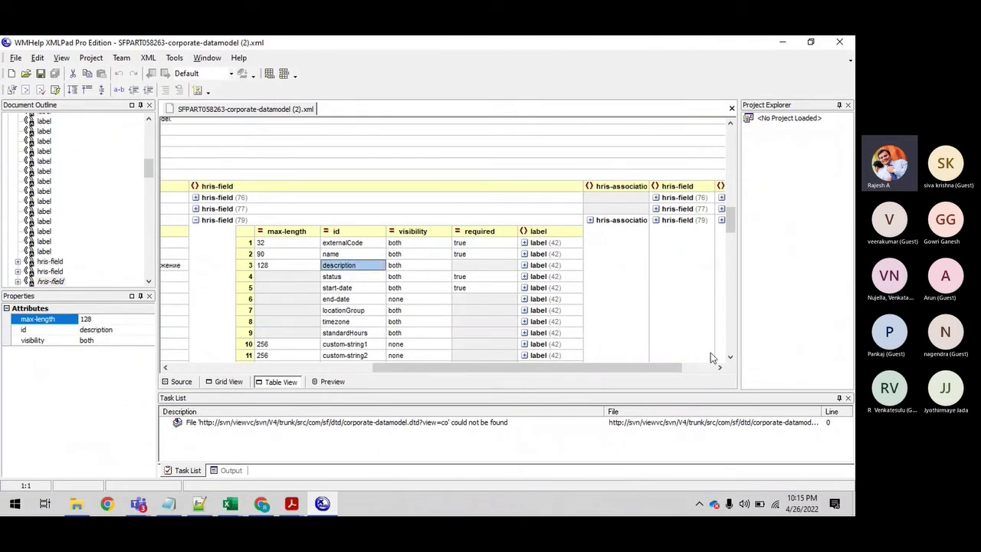
click(525, 265)
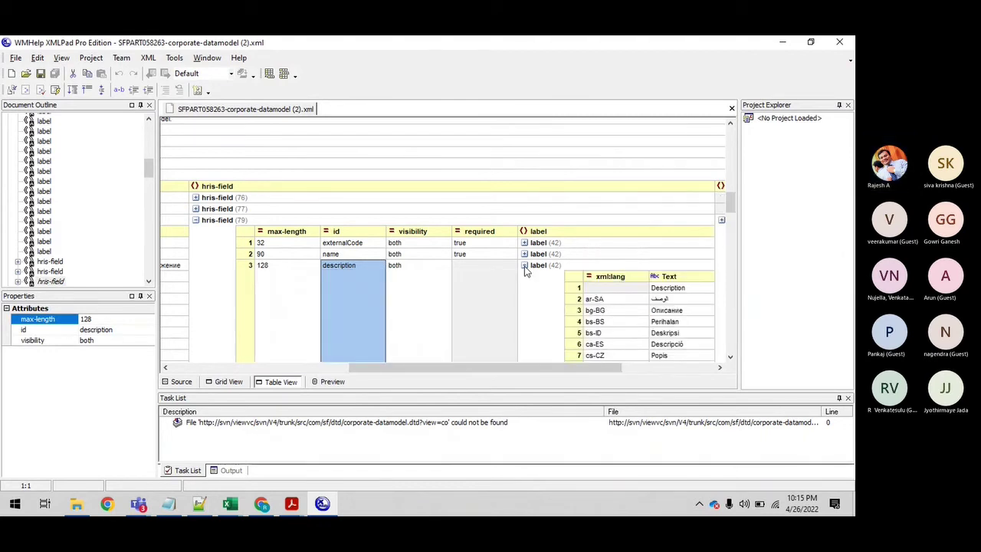
drag(518, 366, 609, 390)
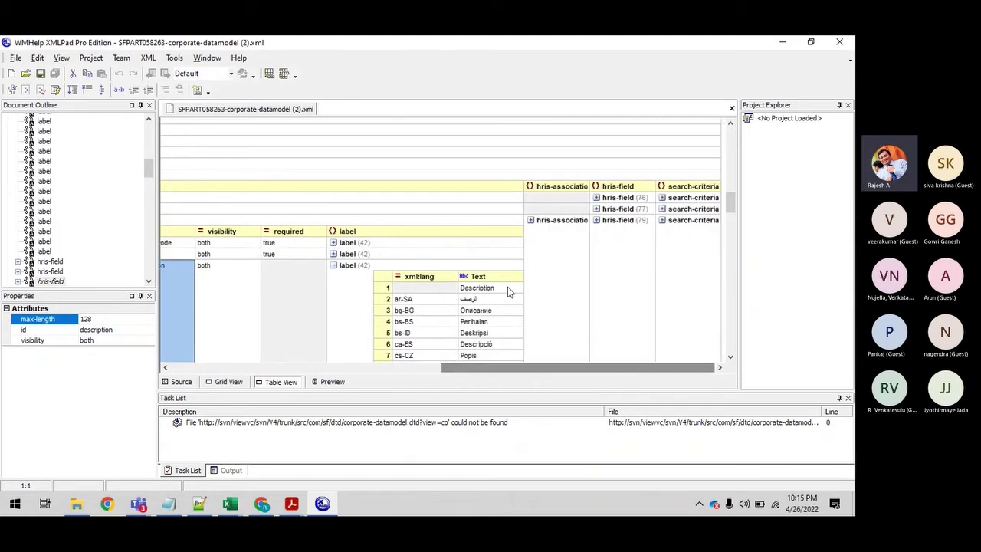
double_click(507, 287)
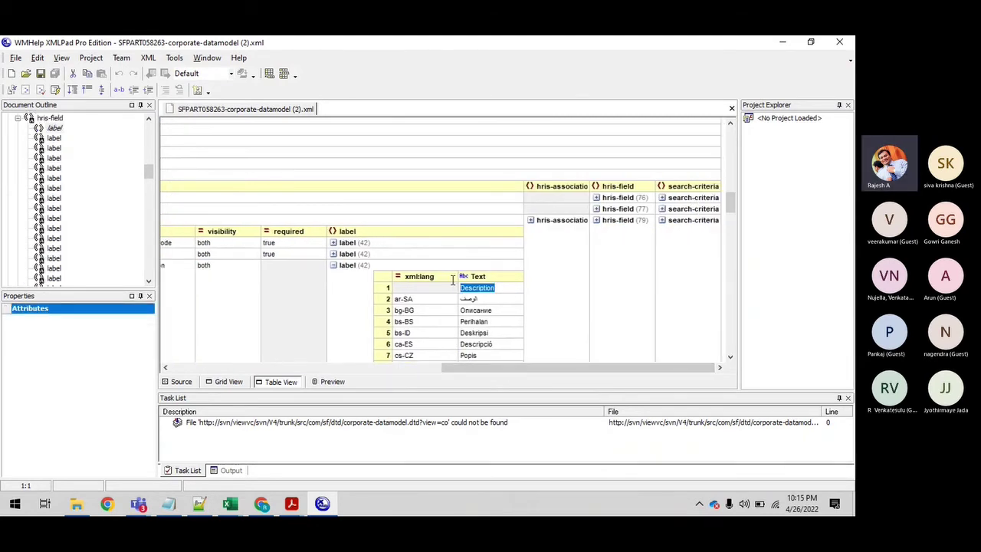
key(ctrl+v)
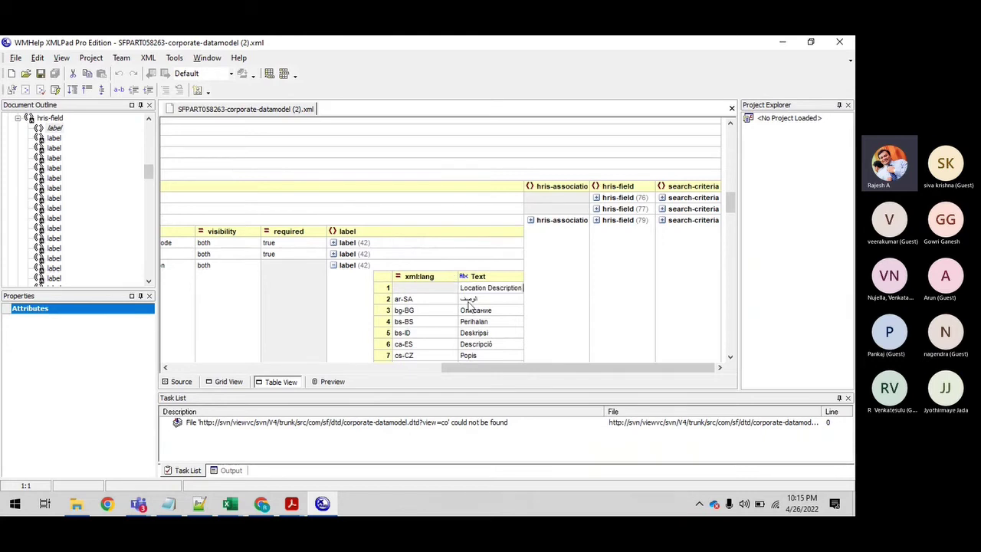
click(484, 322)
Set the description field's en-GB label to Location Description
scroll(460, 268, down, 4)
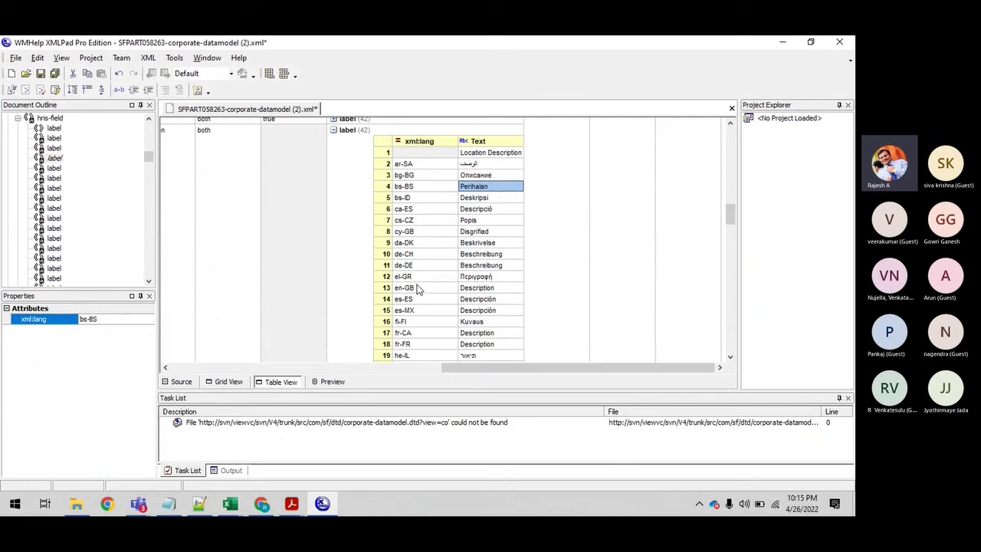
click(420, 288)
click(498, 290)
click(498, 289)
key(ctrl+v)
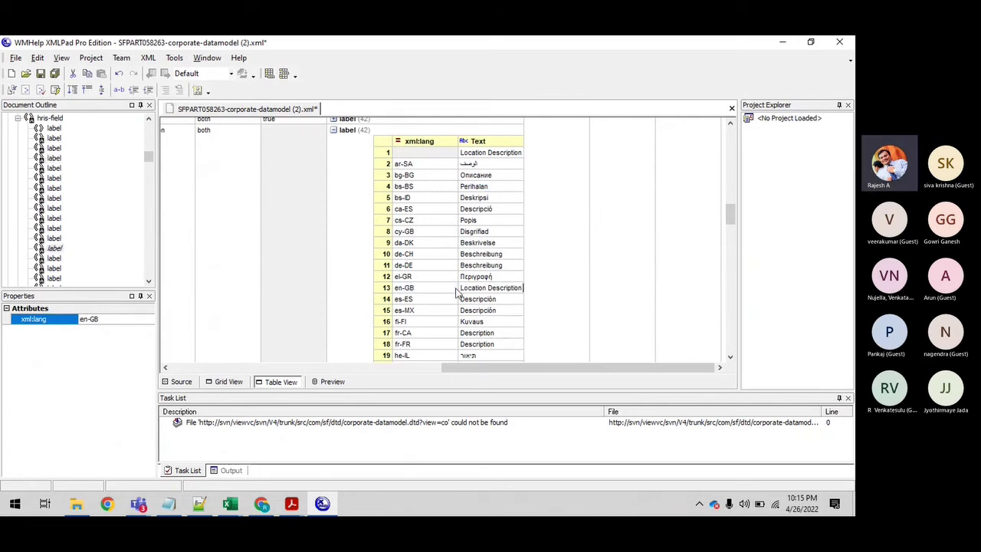
click(481, 299)
Scroll through the 42 language labels and check the hi-IN entry
scroll(482, 299, down, 4)
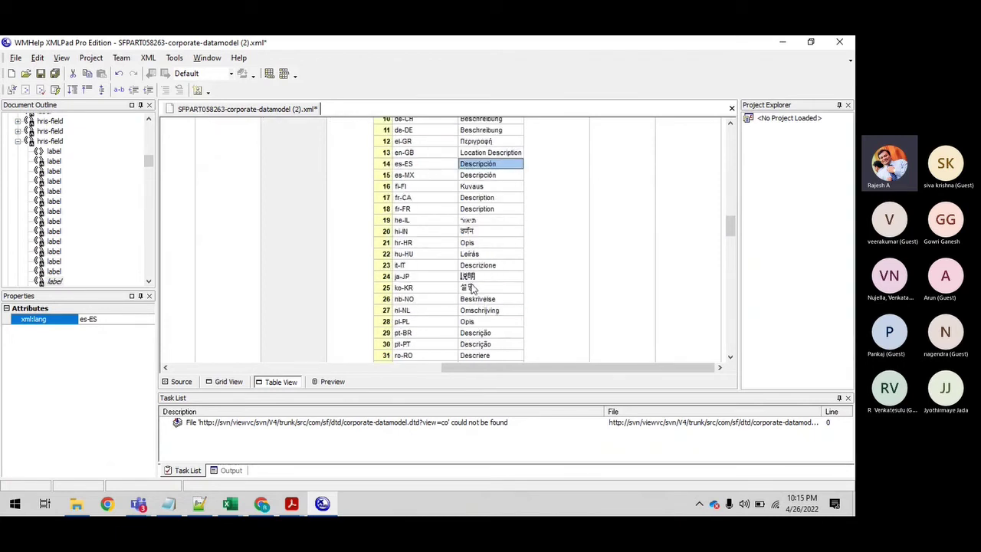
scroll(425, 289, down, 4)
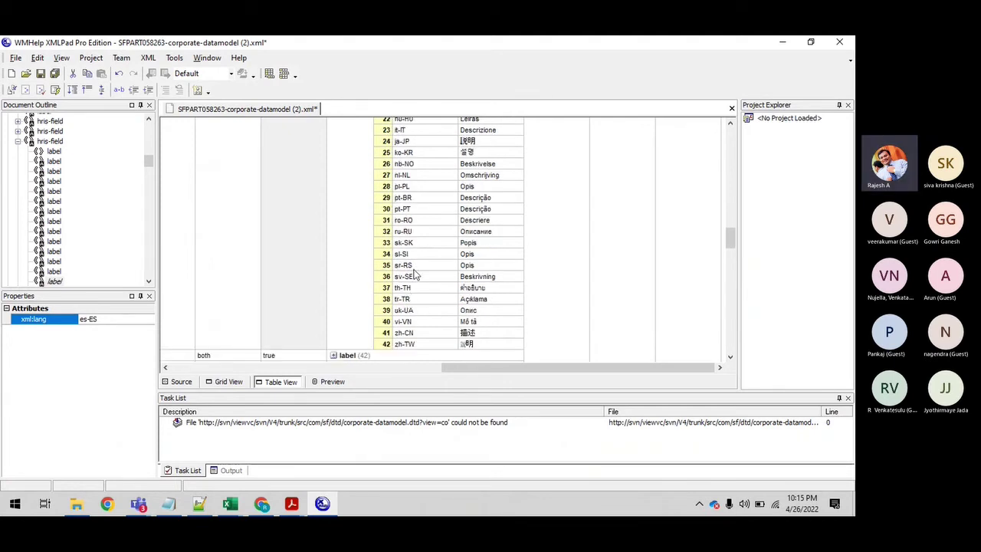
scroll(405, 289, down, 1)
scroll(405, 290, up, 3)
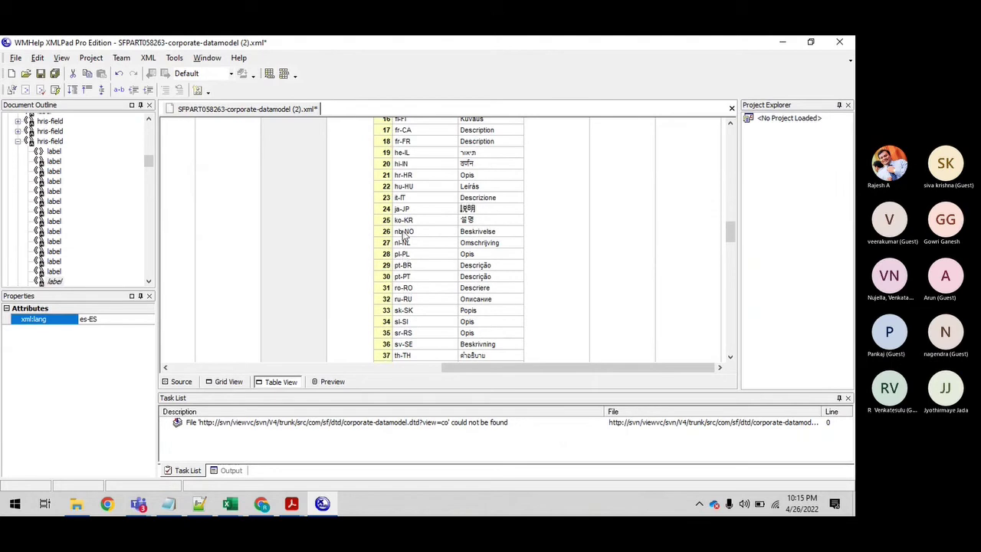
click(402, 165)
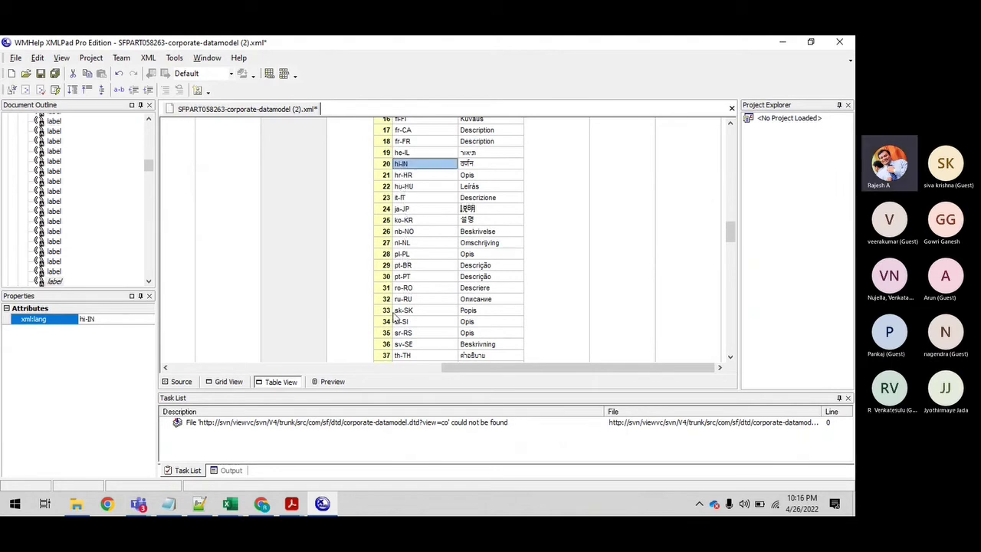
Translate 'Location Description' to Arabic in Google Translate and select the result وصف الموقع
click(261, 504)
triple_click(243, 271)
drag(243, 271, 105, 273)
text(Location Description)
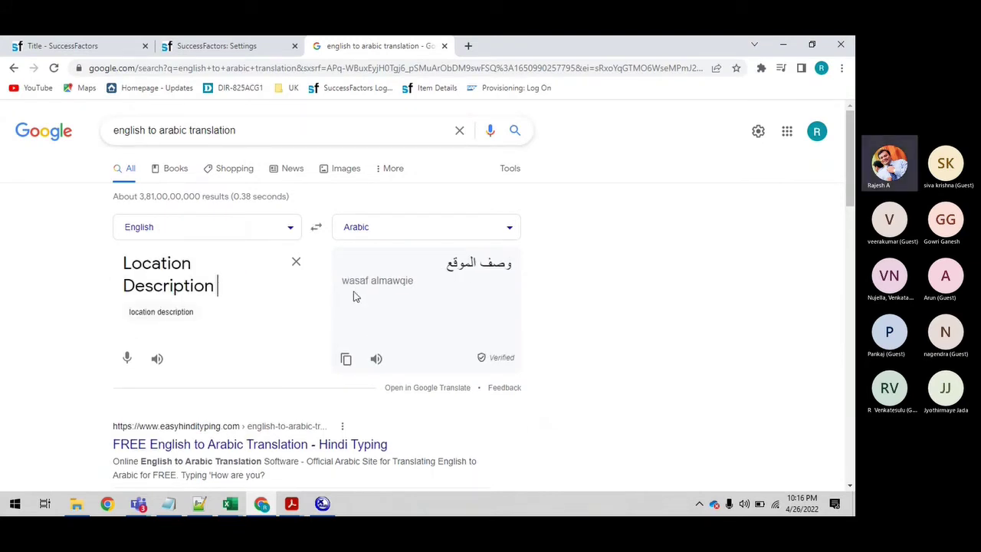
triple_click(434, 276)
drag(444, 266, 513, 279)
key(ctrl+c)
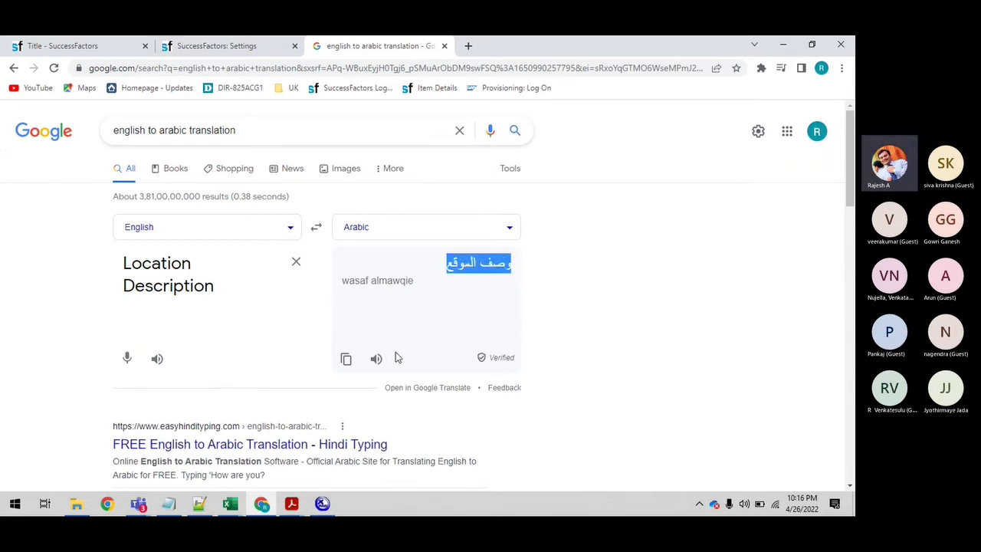
click(321, 503)
scroll(500, 258, up, 5)
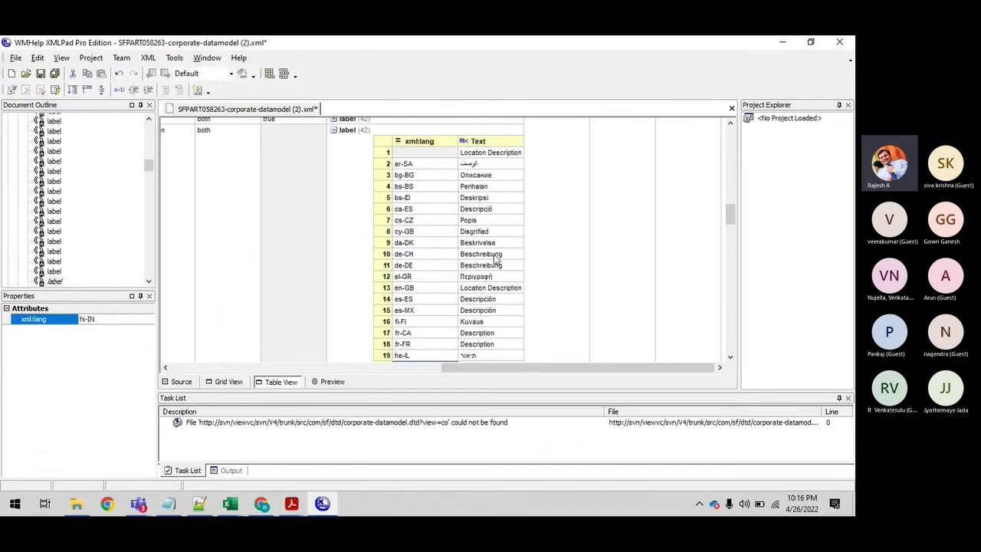
Replace the ar-SA label الوصف with the pasted Arabic text وصف الموقع
click(485, 166)
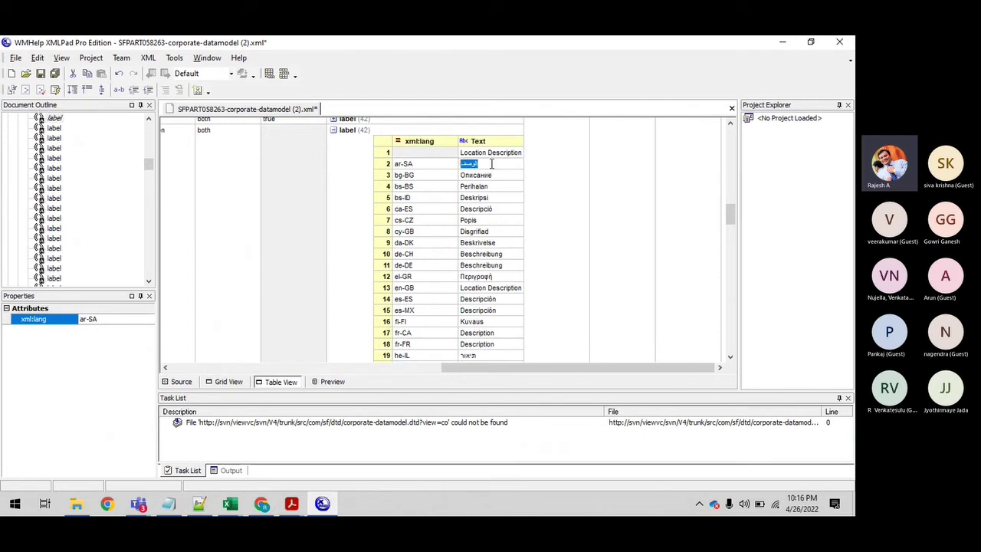
key(ctrl+v)
click(543, 178)
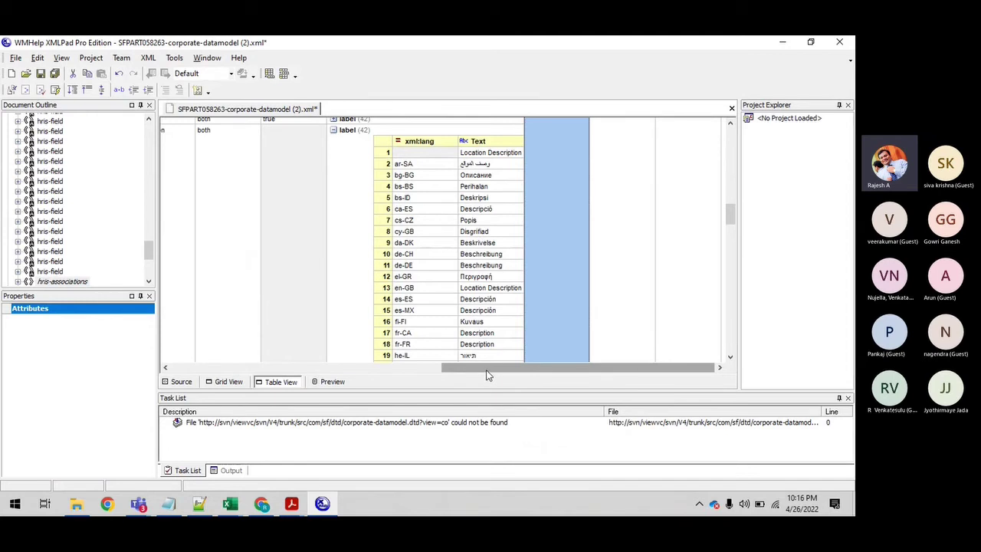
mouse_move(138, 504)
click(209, 440)
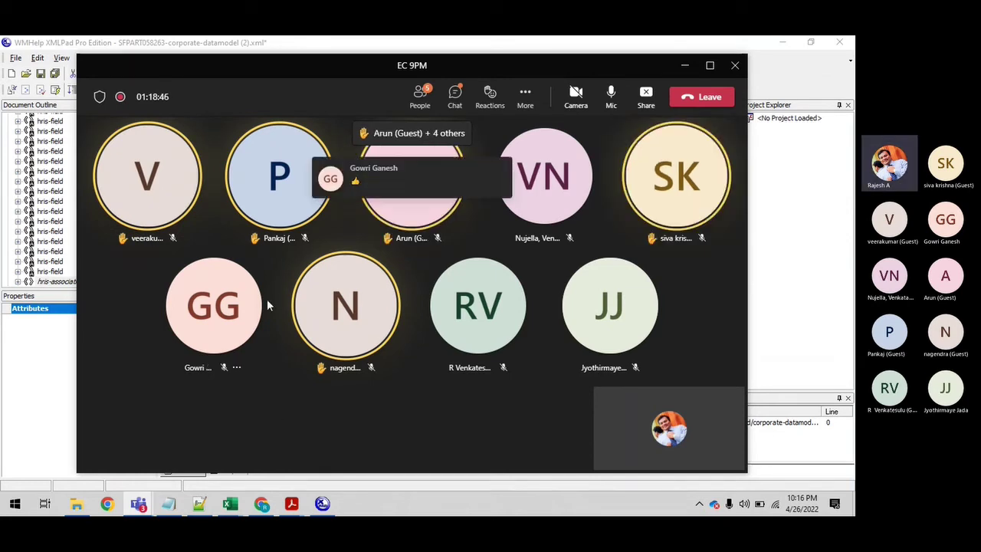
click(456, 104)
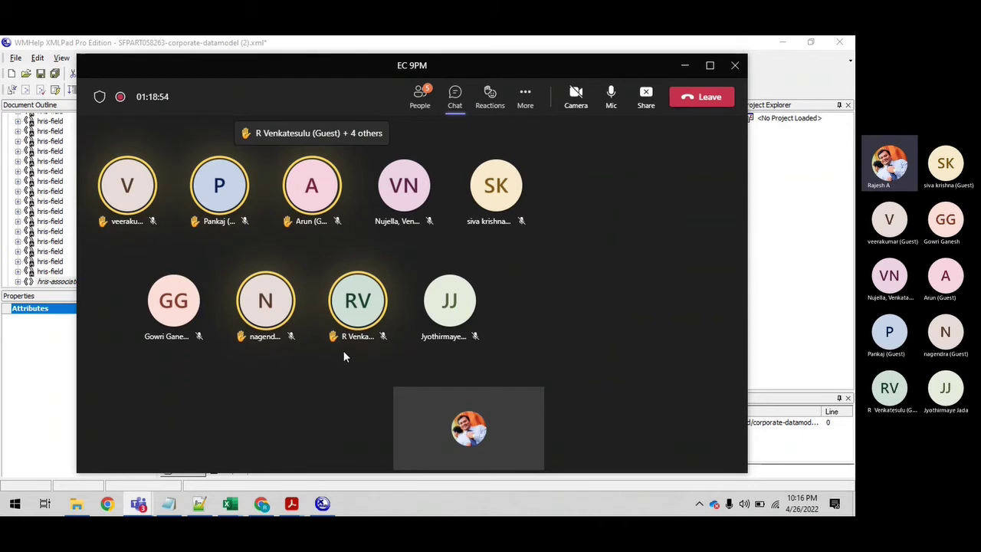
click(455, 98)
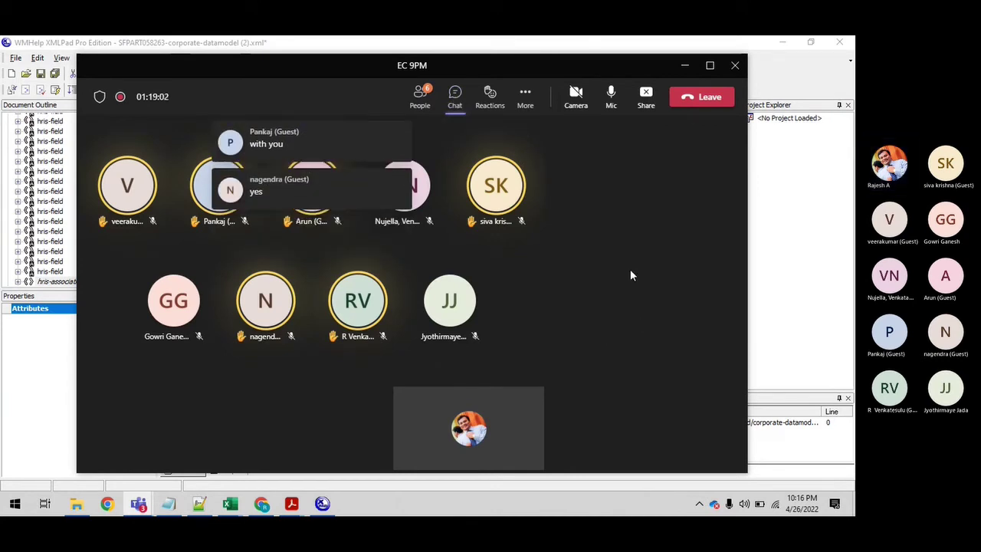
click(685, 65)
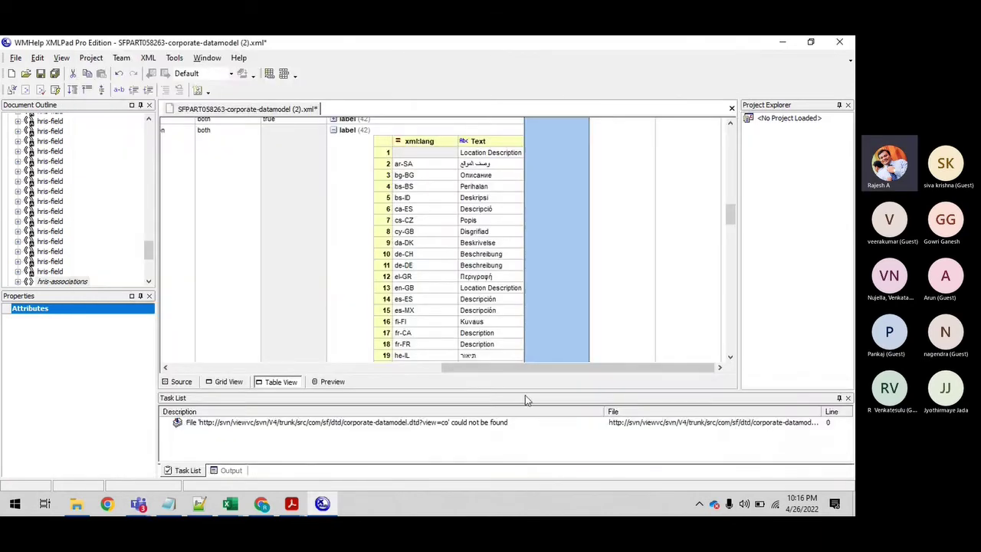
Collapse the description label translations and confirm in Excel that description is mandatory
drag(613, 368, 488, 365)
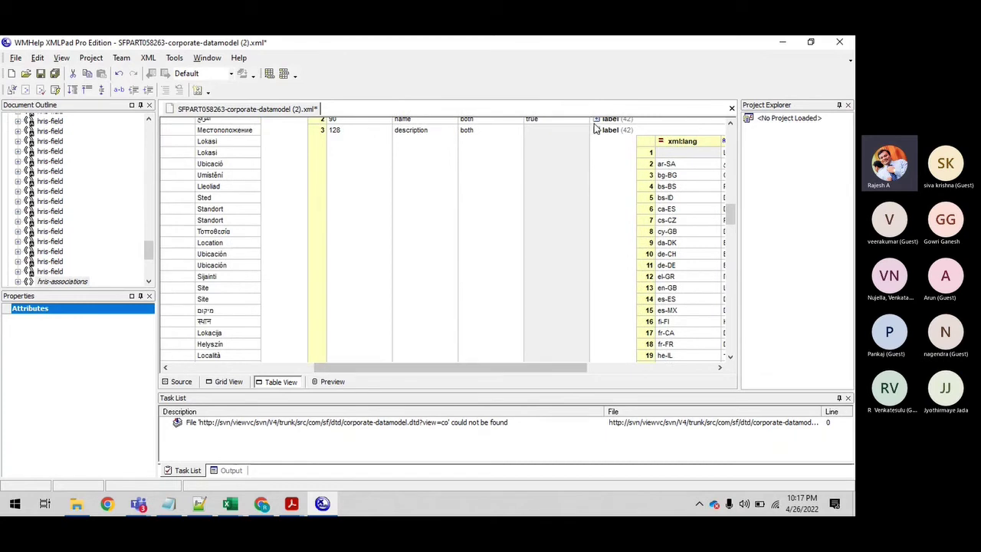
click(596, 130)
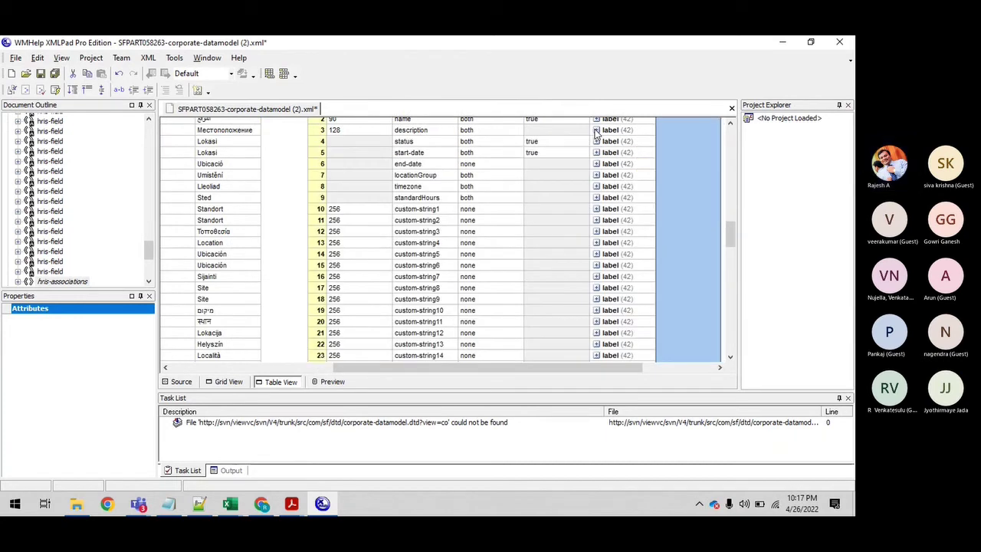
scroll(537, 219, up, 2)
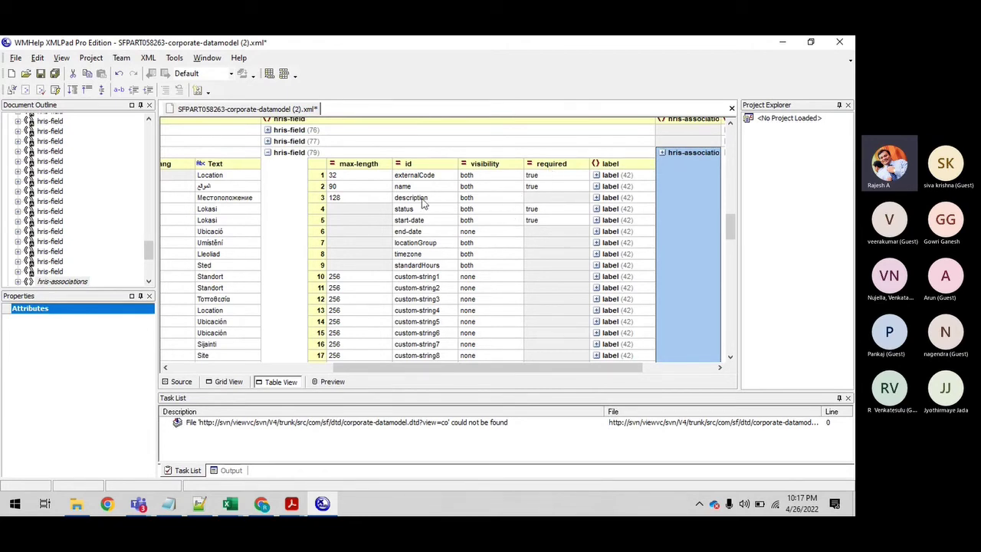
mouse_move(238, 507)
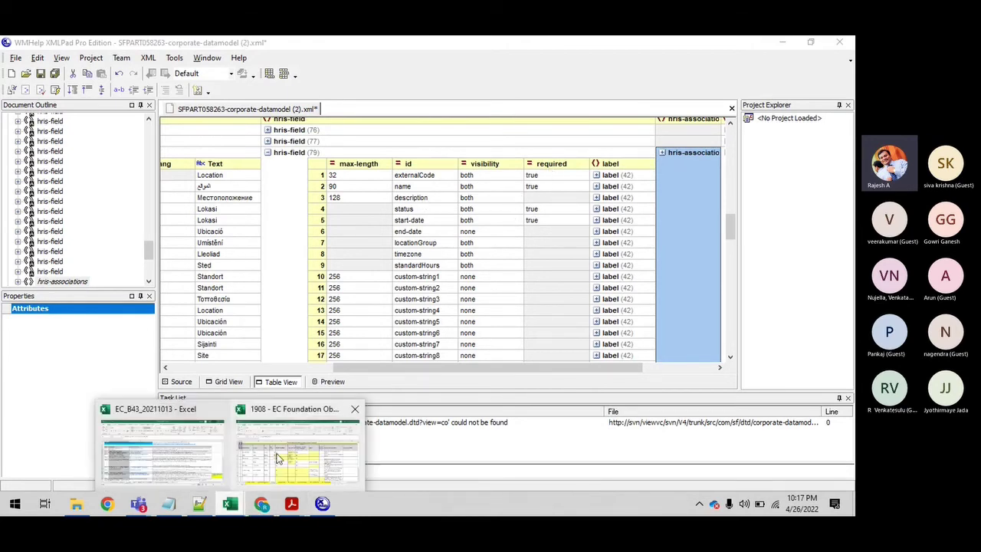
click(280, 460)
click(438, 307)
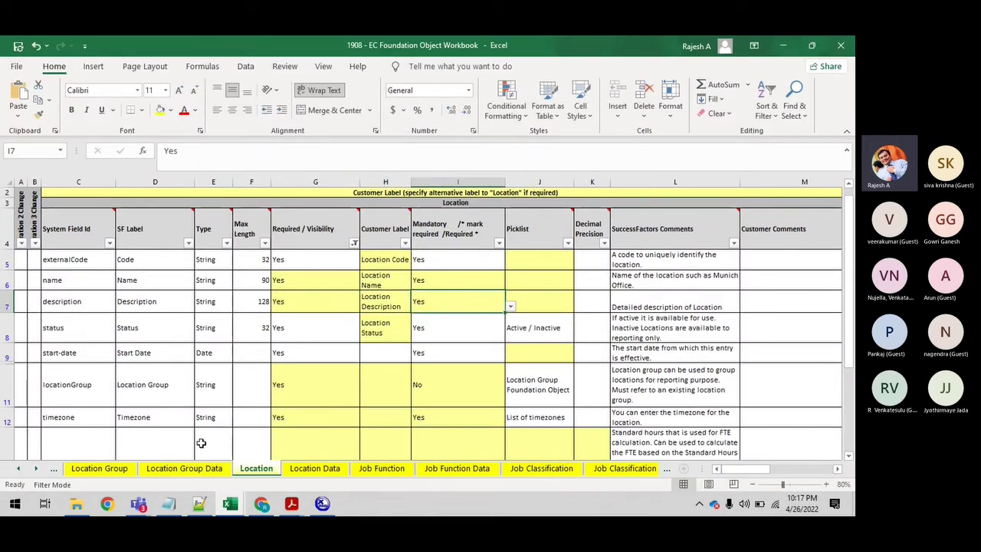
click(322, 504)
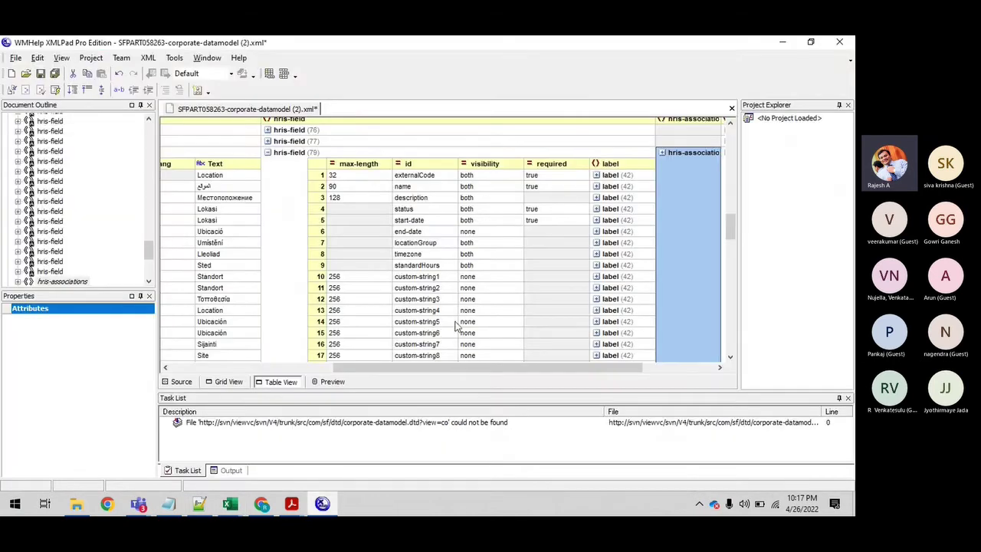
Enter true in the Location fields' required column, comparing against the file in Notepad++
double_click(544, 198)
text(tru)
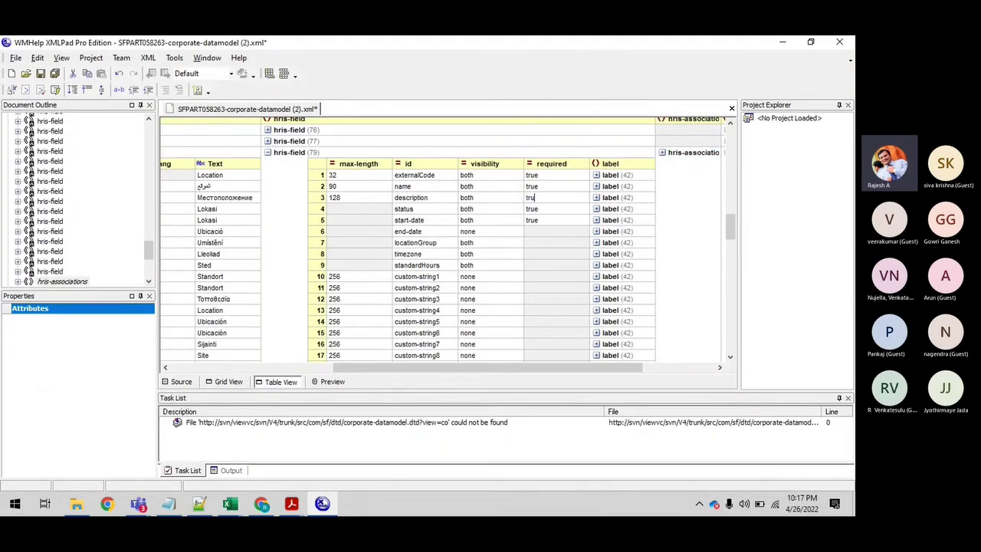
text(e)
double_click(555, 229)
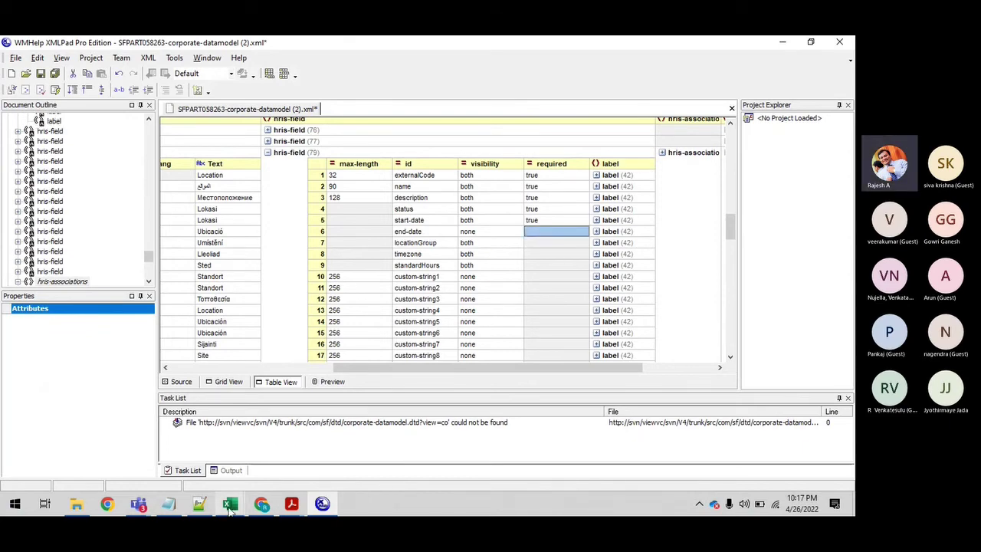
click(201, 504)
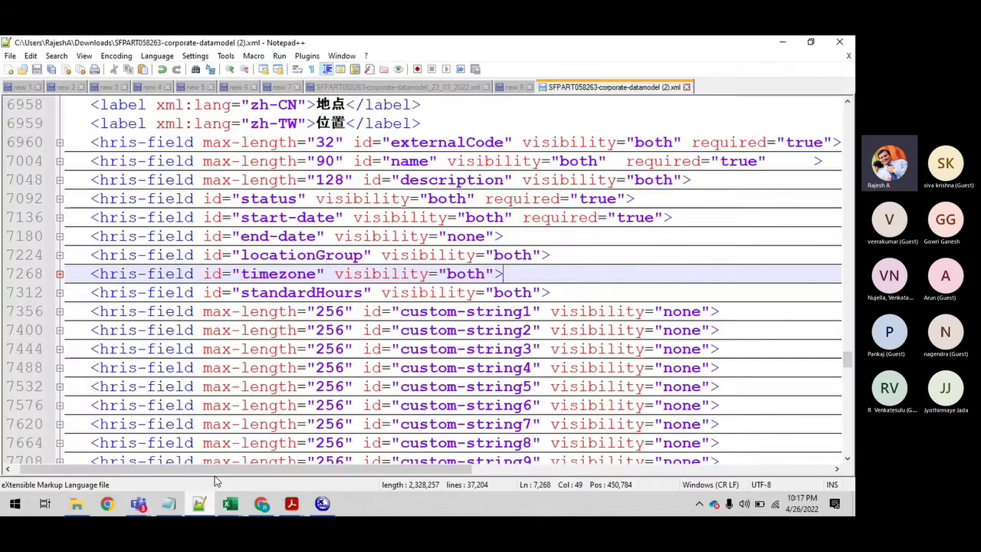
click(782, 41)
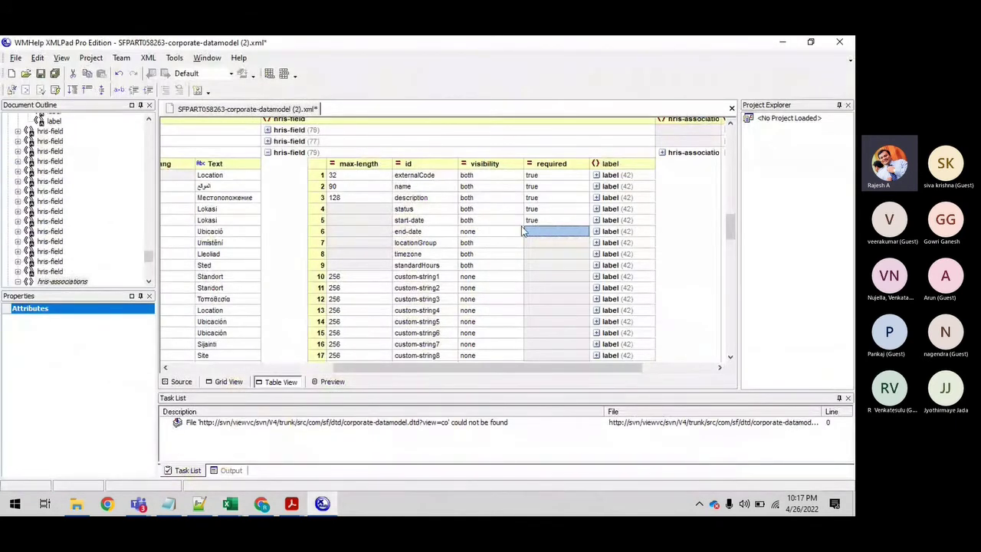
Inspect the attributes of the externalCode, name, description and status fields
click(426, 177)
click(423, 188)
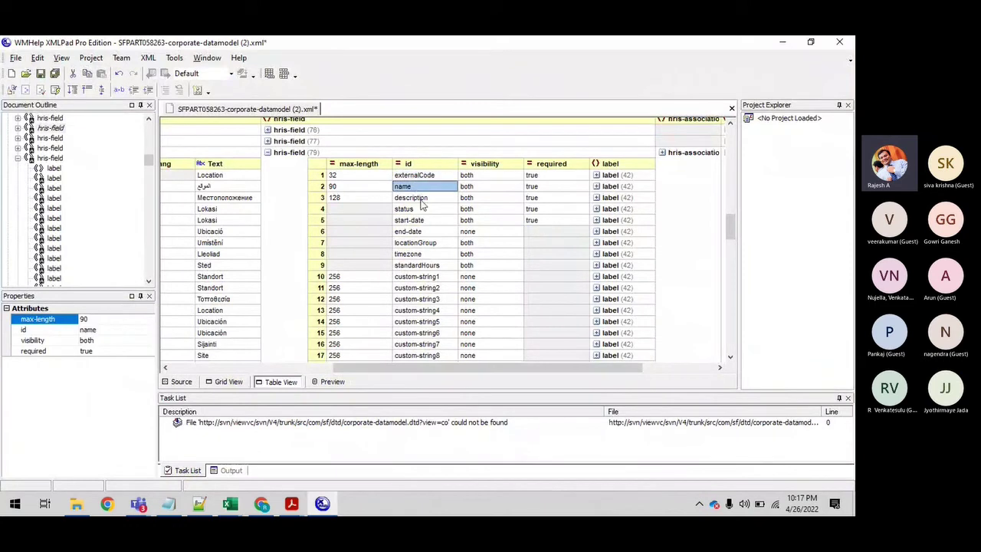
click(422, 200)
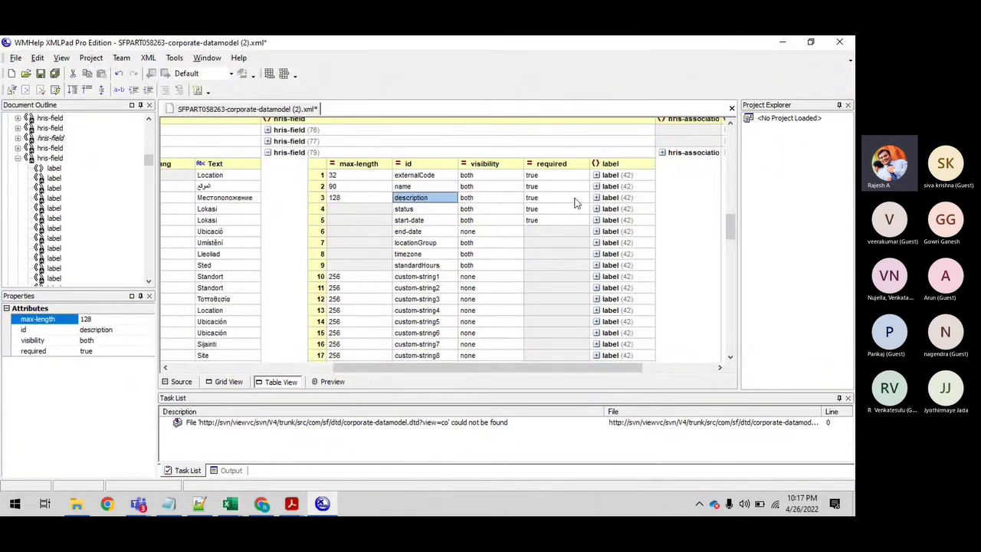
click(409, 212)
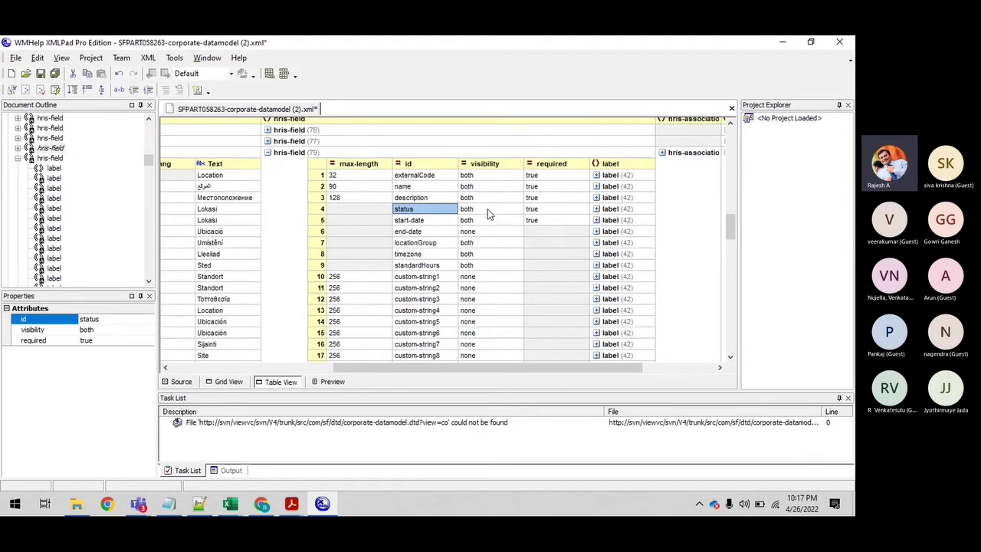
click(488, 209)
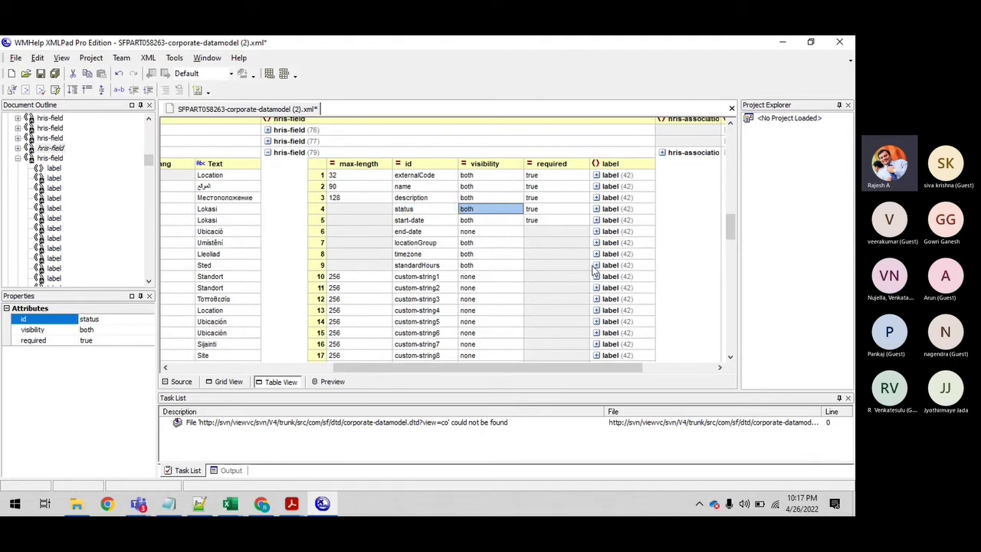
mouse_move(580, 367)
mouse_down()
mouse_move(650, 386)
mouse_move(585, 371)
mouse_up()
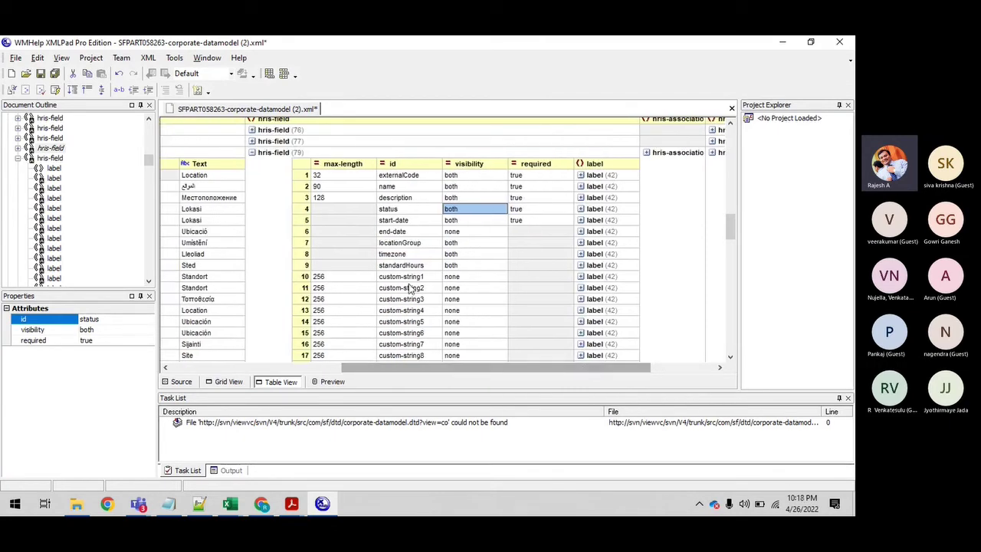
Try changing status visibility from both to none, revert it, and check end-date and status values
click(467, 209)
drag(467, 210, 431, 208)
text(none)
key(BackSpace)
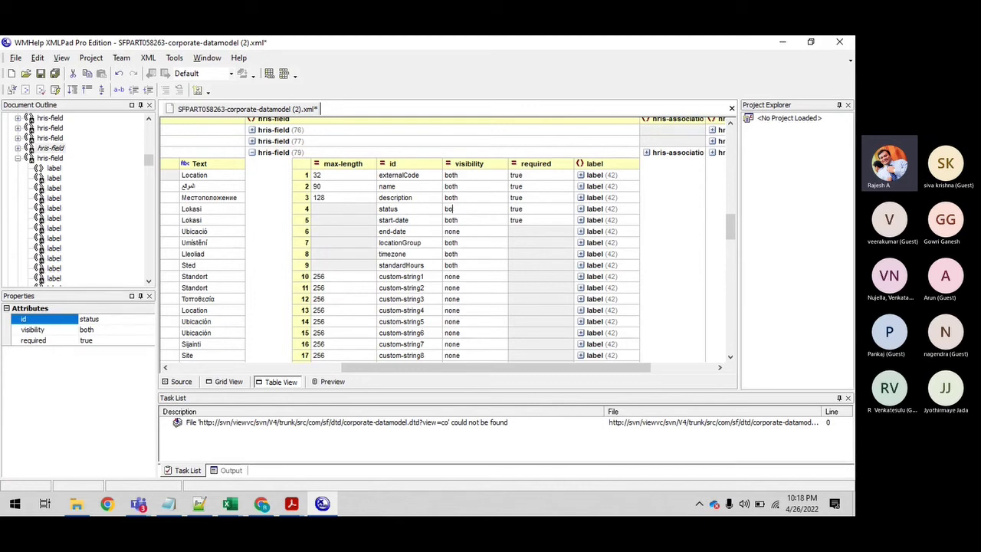
click(467, 234)
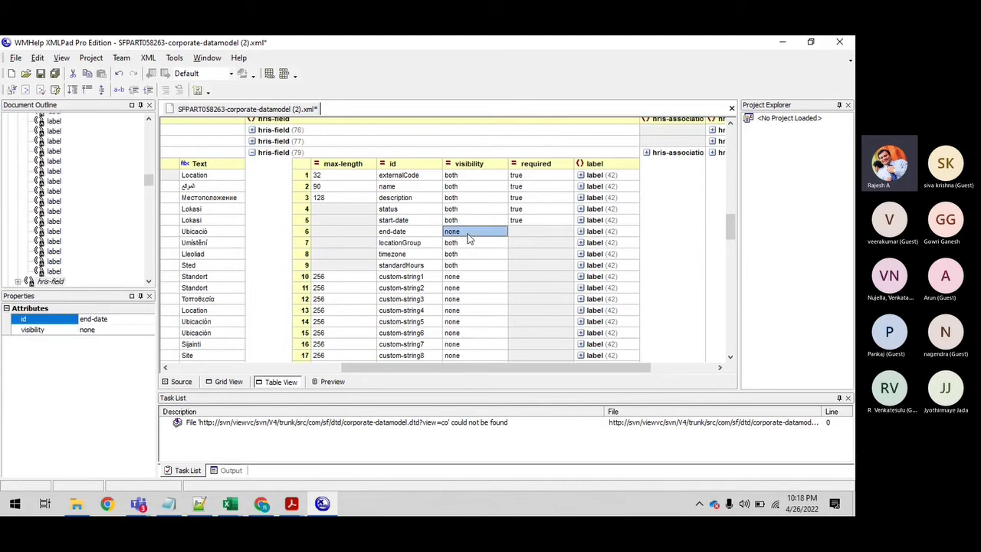
click(525, 209)
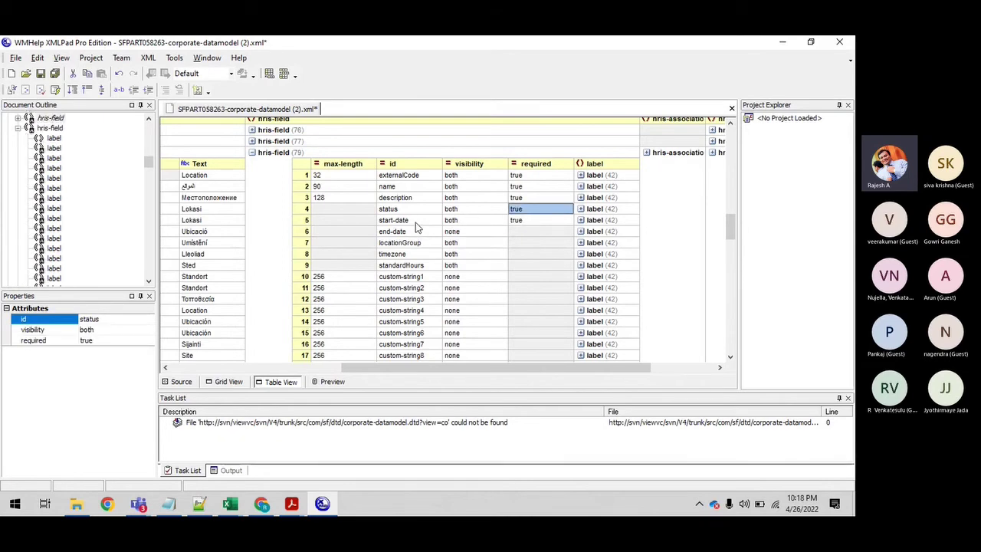
mouse_move(230, 504)
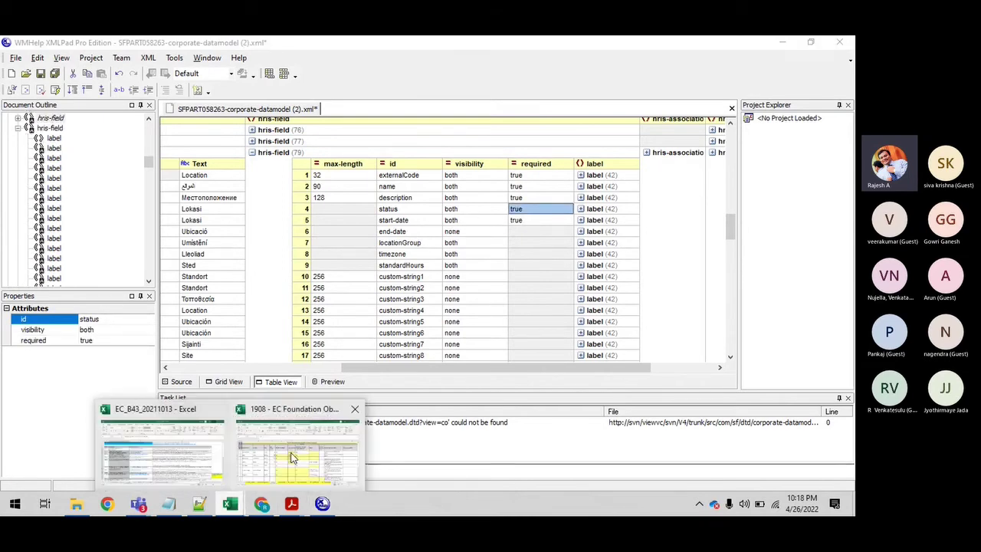
click(291, 448)
Check the status, locationGroup and standardHours required and mandatory values on the Location sheet
click(68, 327)
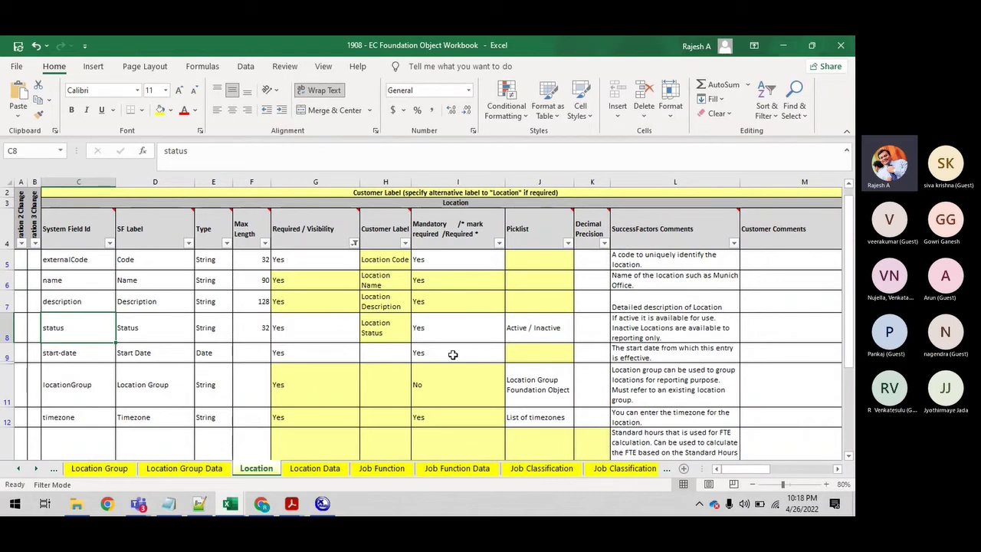
scroll(95, 320, down, 1)
click(96, 321)
click(155, 325)
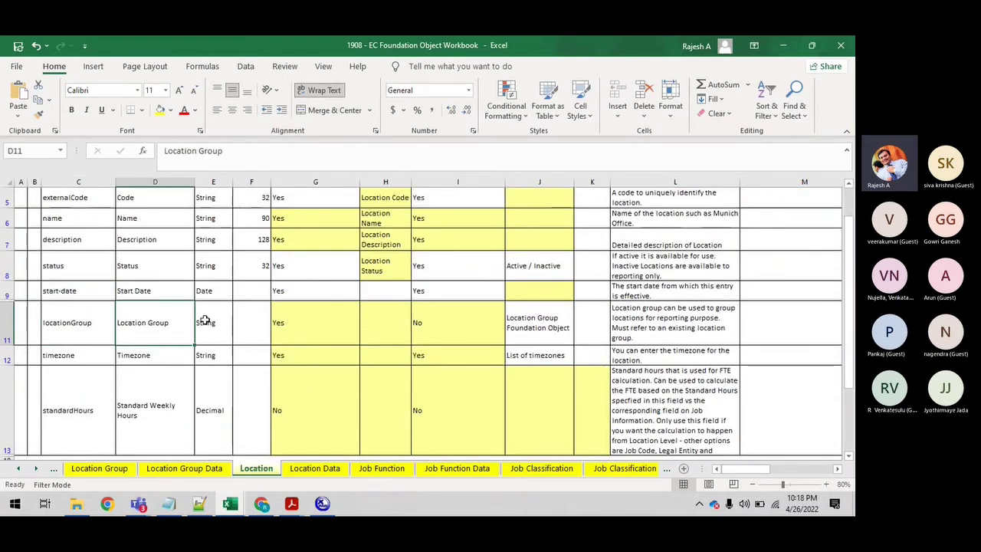
scroll(434, 335, up, 1)
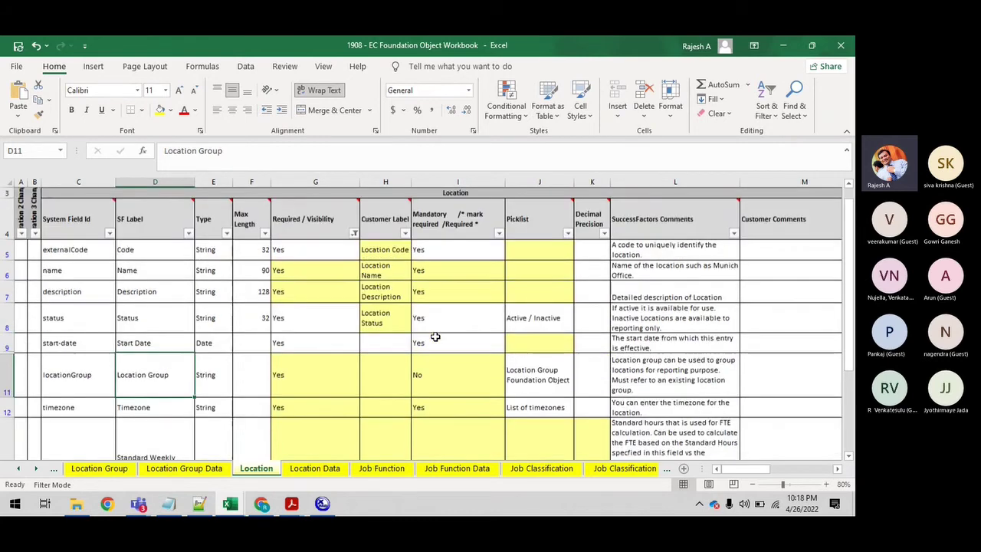
scroll(450, 396, down, 1)
click(450, 397)
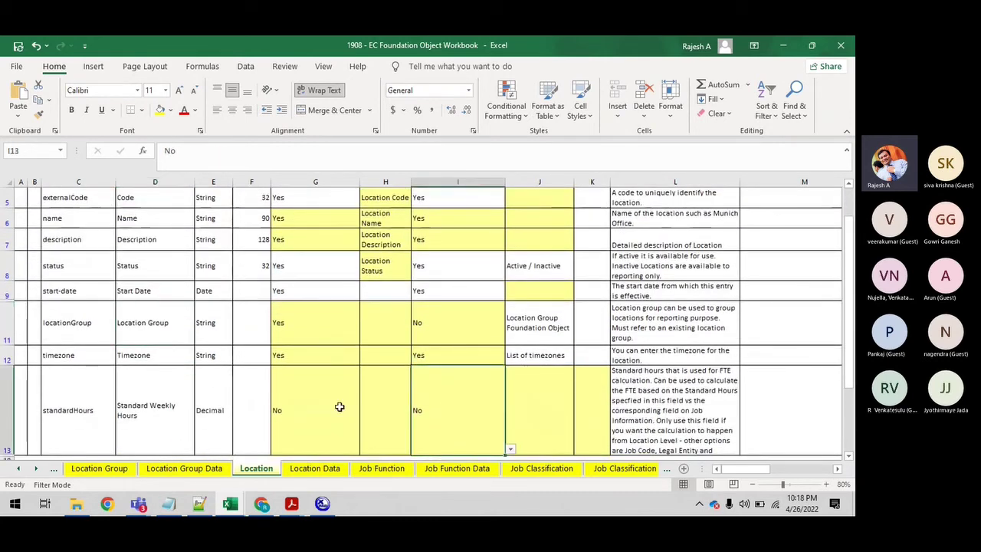
click(298, 402)
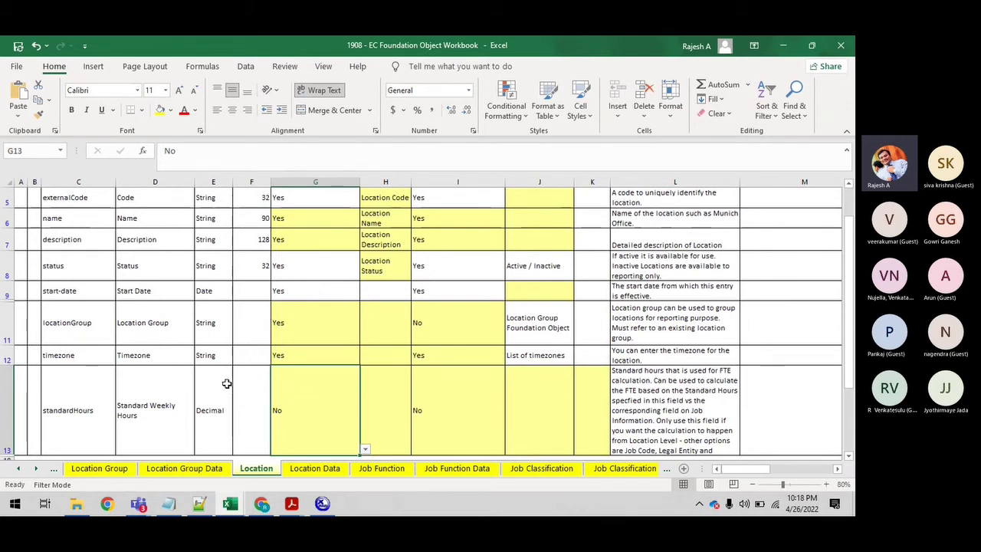
click(321, 500)
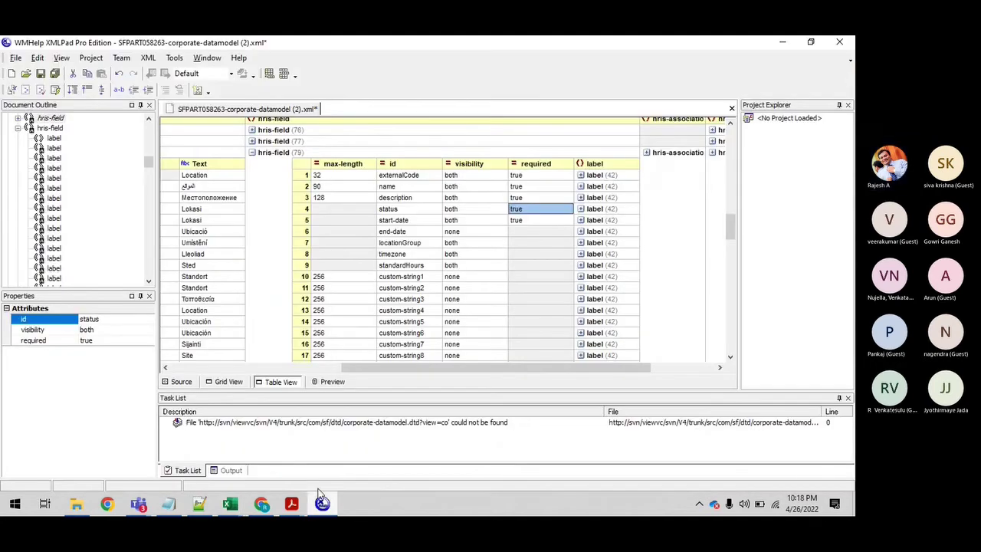
click(405, 243)
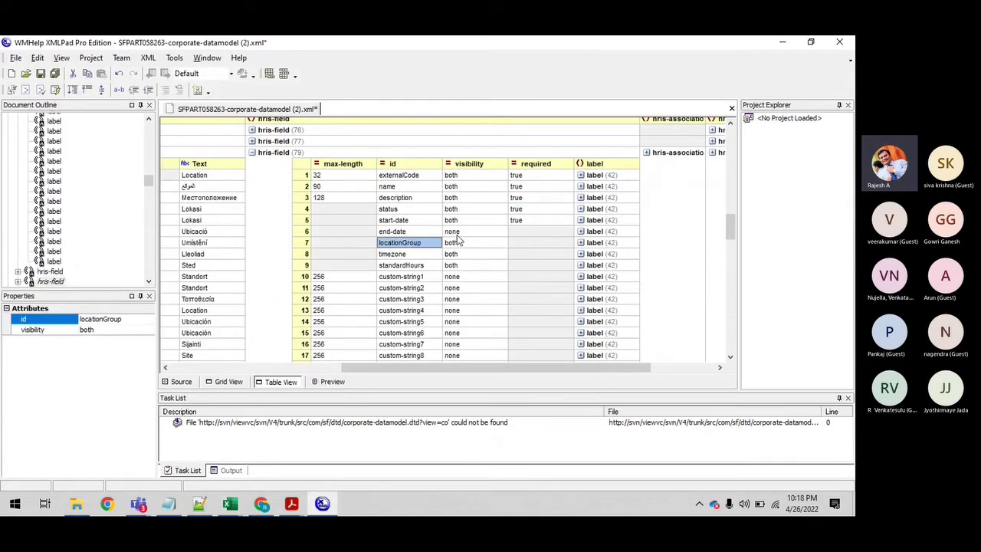
click(454, 233)
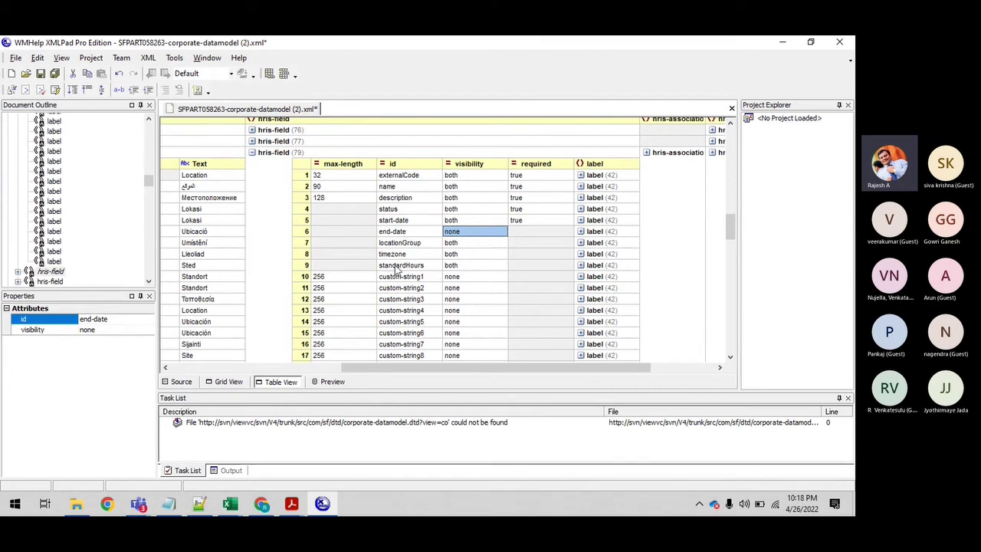
click(400, 211)
click(411, 222)
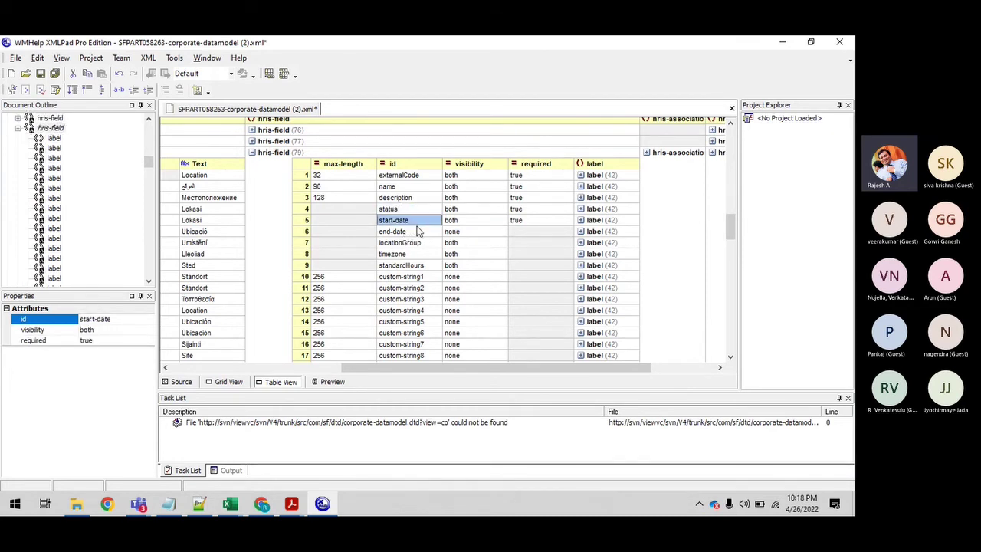
click(417, 231)
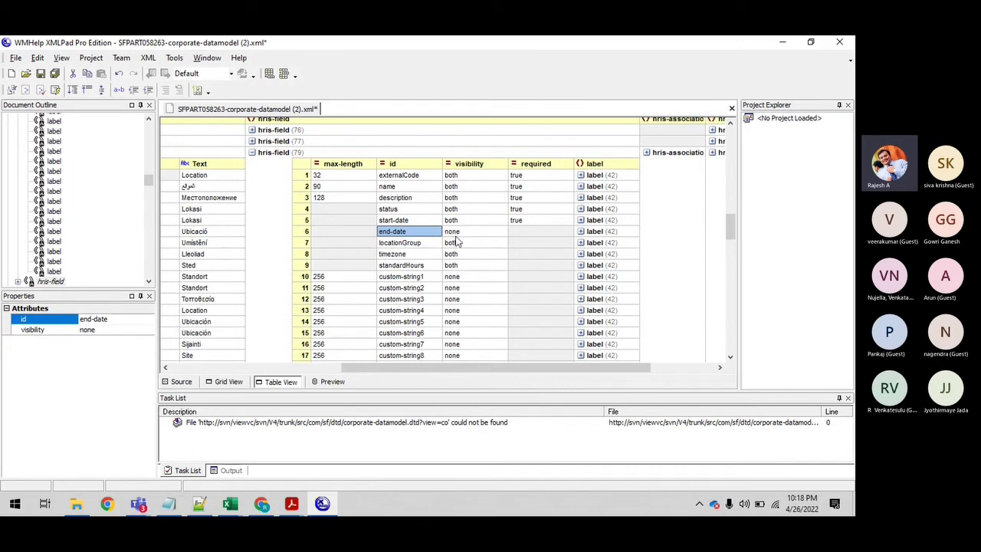
click(413, 246)
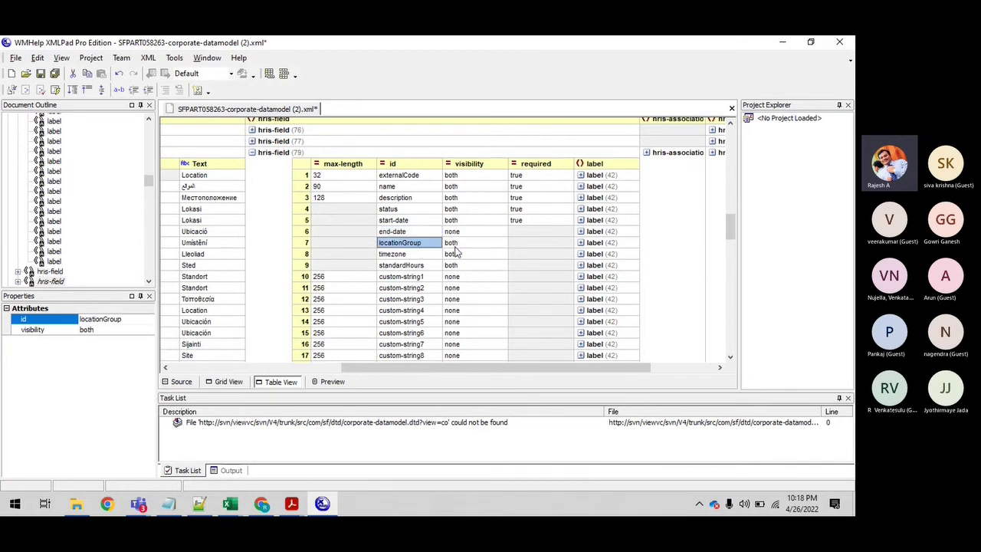
click(452, 246)
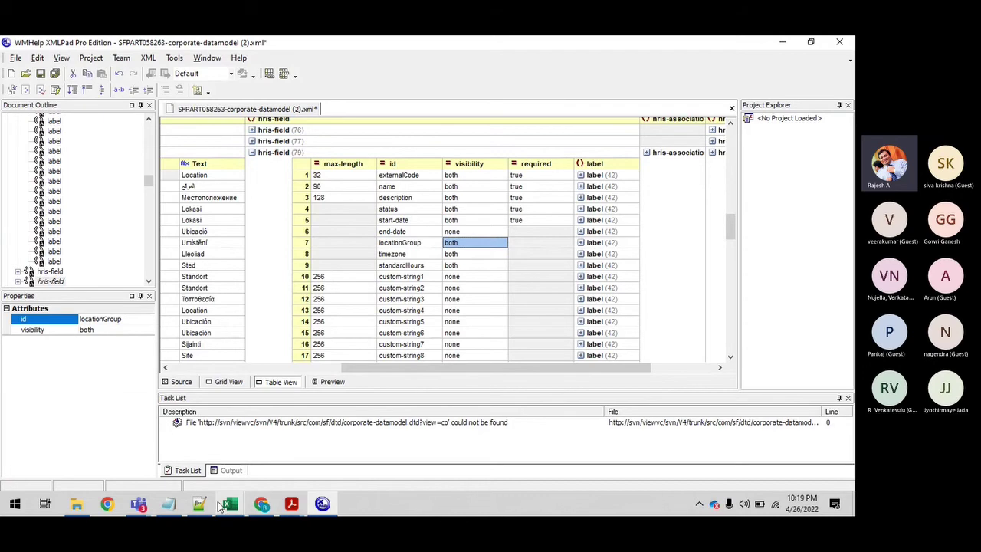
Check the standardHours and locationGroup labels and timezone's Required Yes, Mandatory Yes values
mouse_move(221, 506)
click(310, 427)
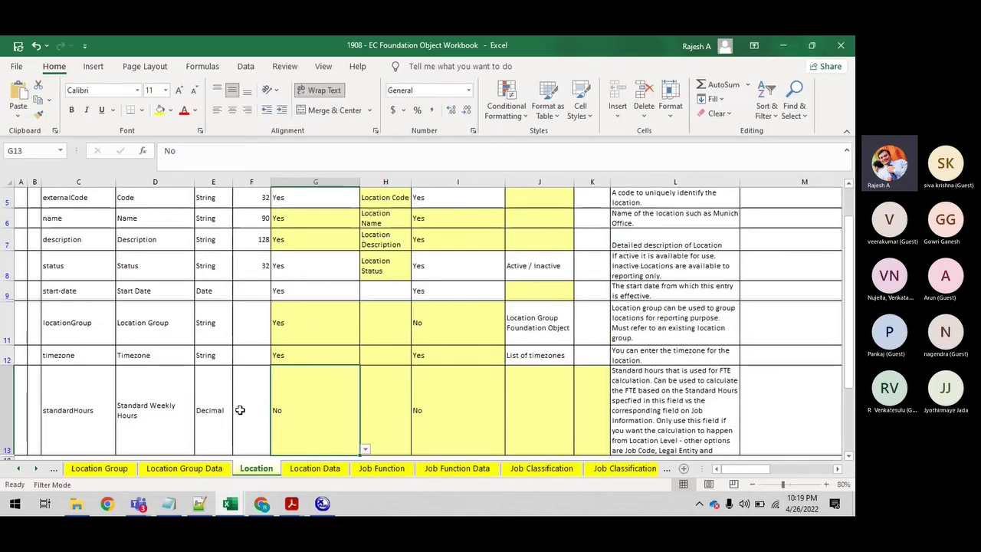
click(394, 410)
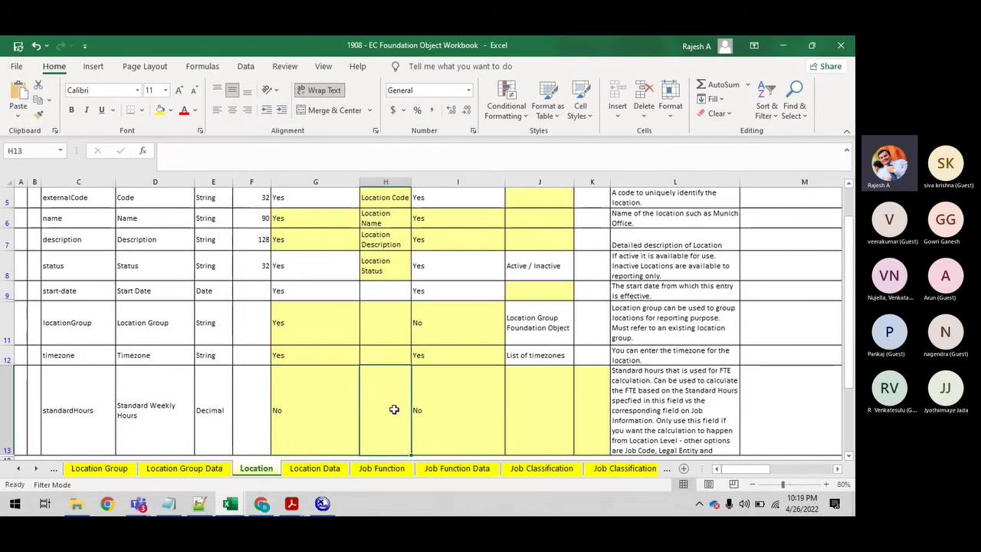
click(377, 317)
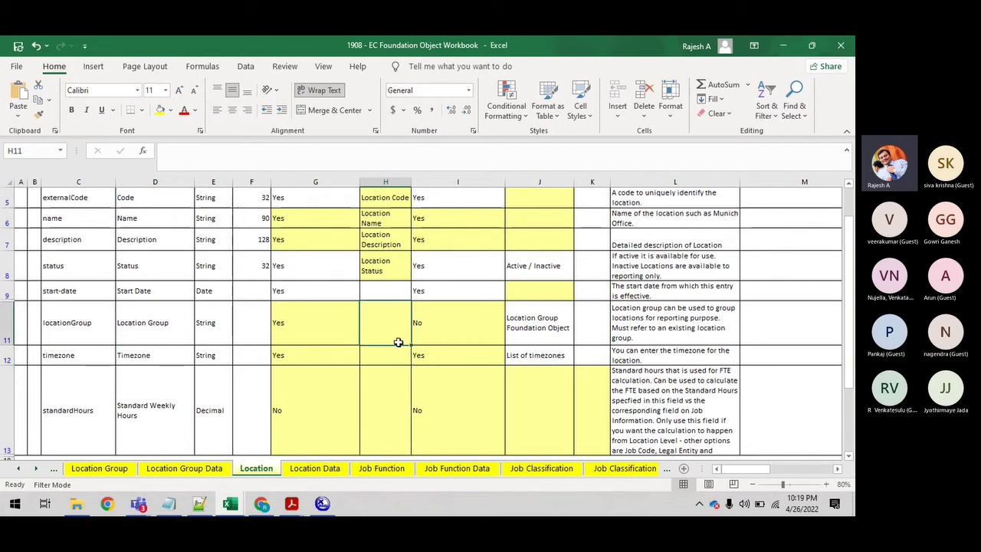
click(81, 357)
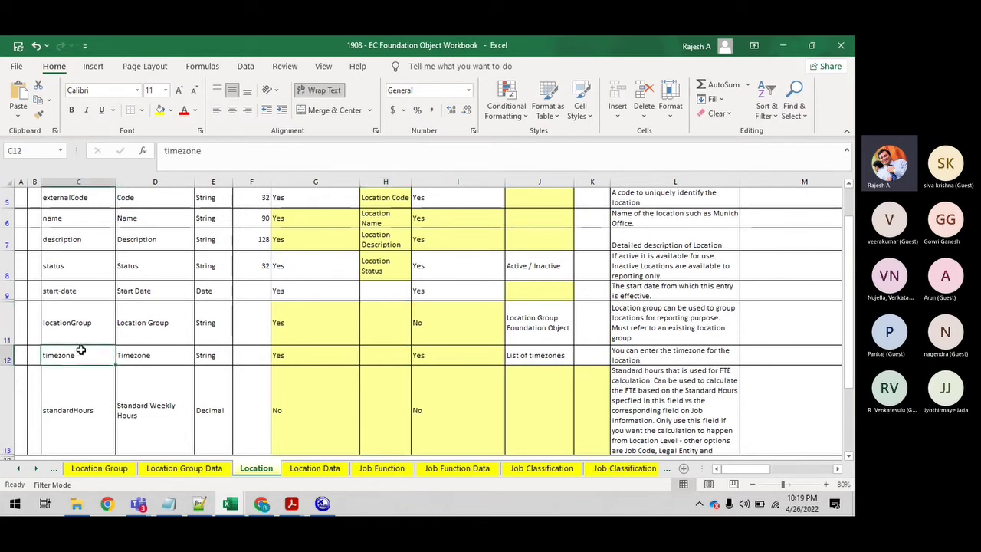
click(423, 355)
click(331, 359)
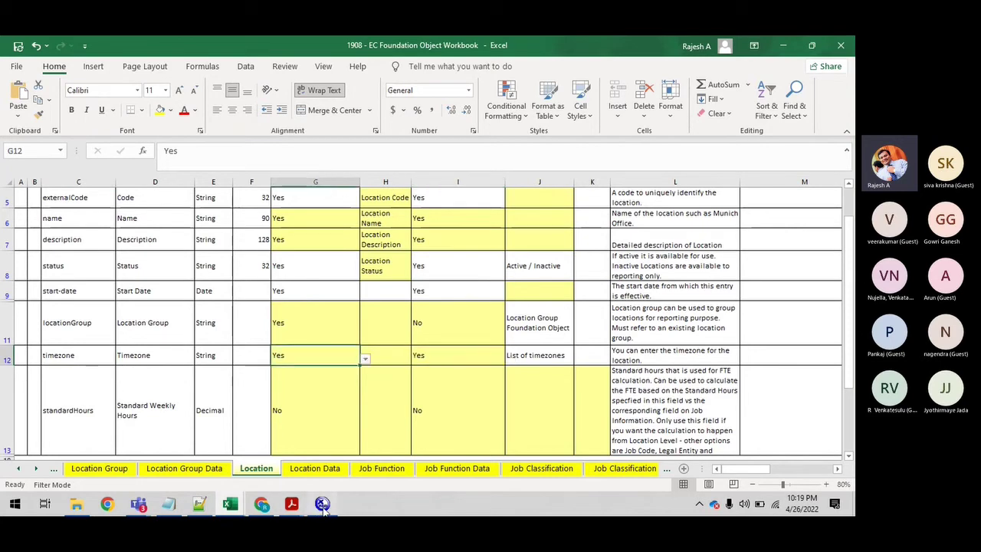
click(322, 504)
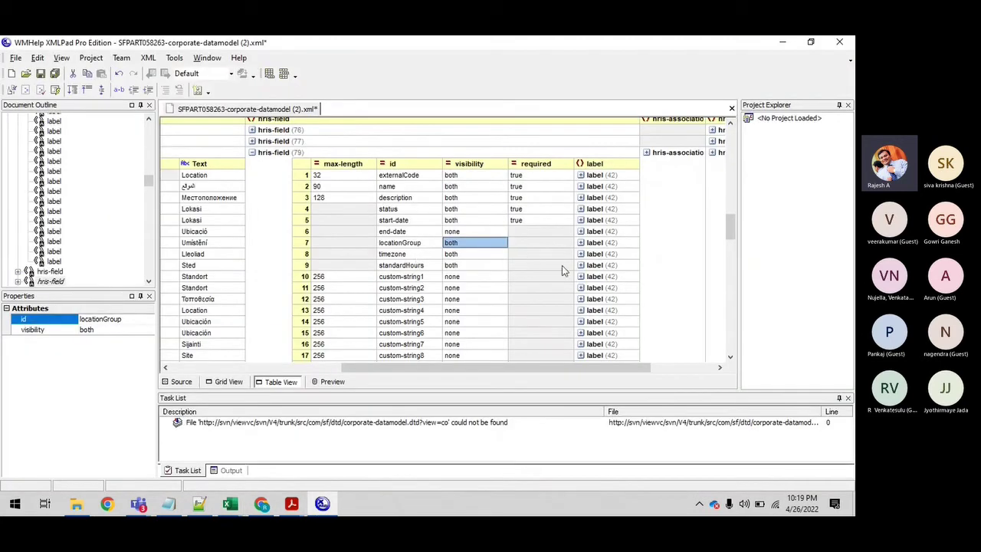
Set the timezone field's required value to true in Table View
click(522, 253)
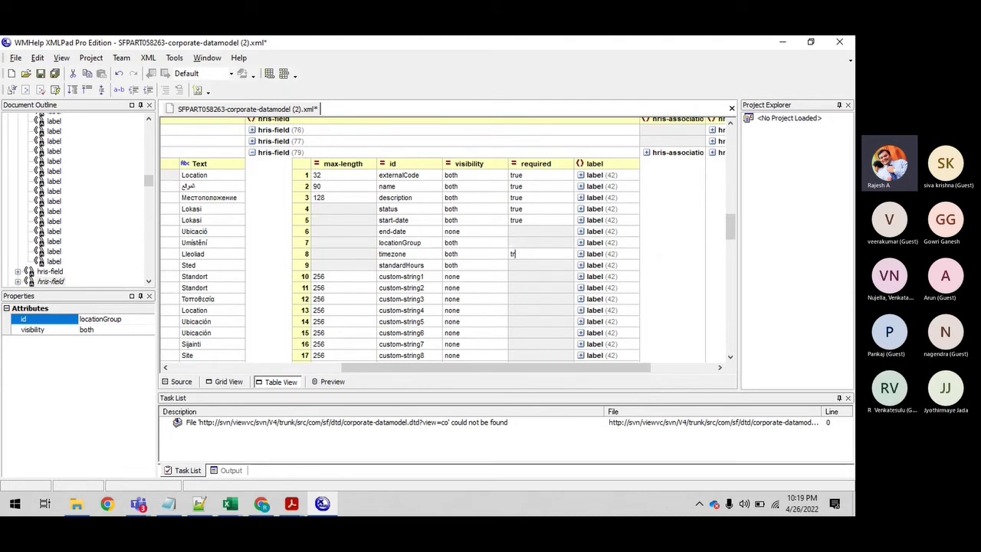
click(484, 256)
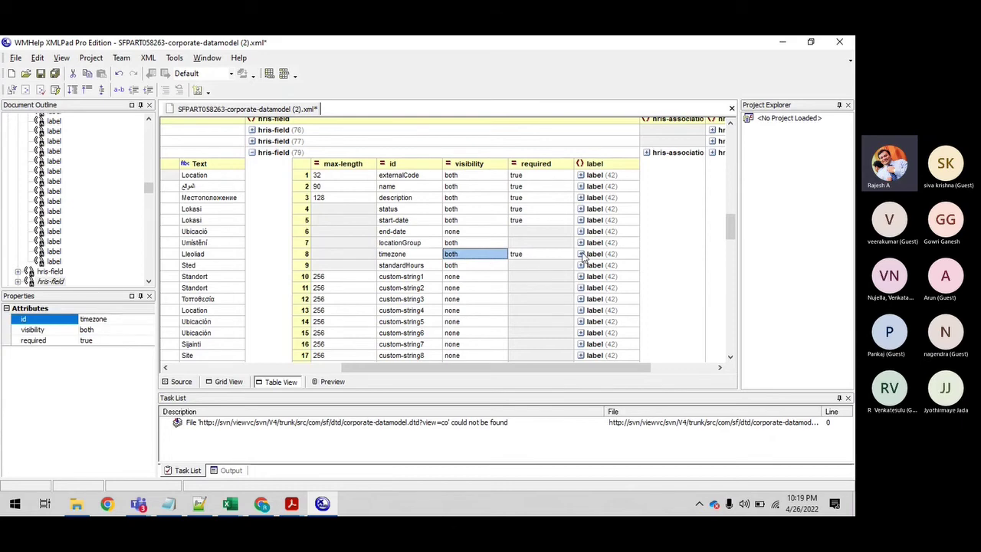
click(230, 503)
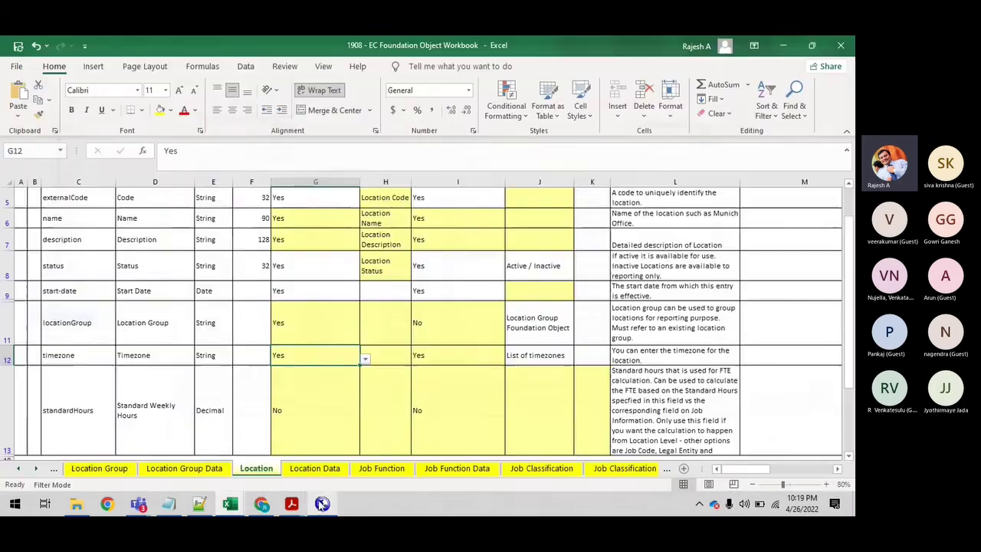
Confirm standardHours (Standard Weekly Hours, Decimal) shows No for visibility and mandatory, then return to XMLPad
click(391, 417)
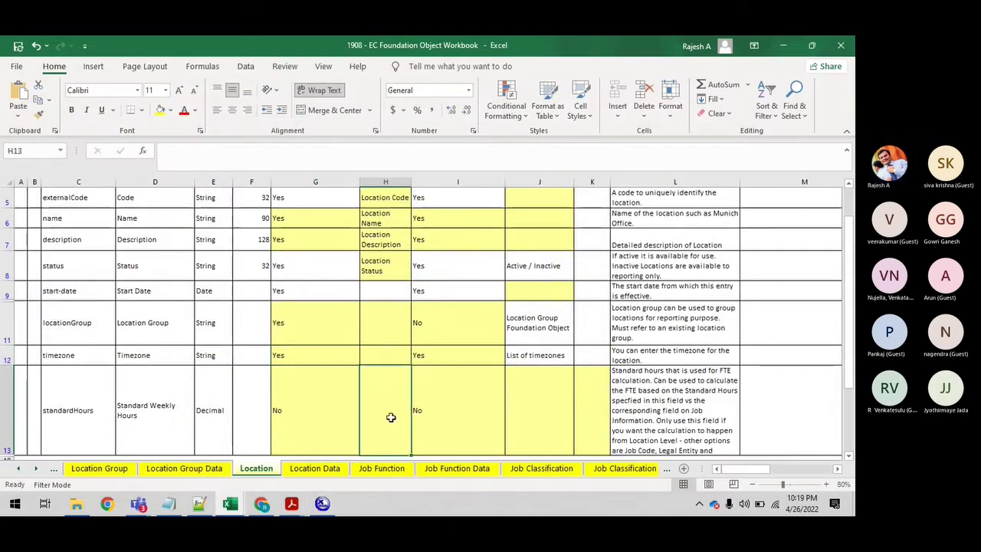
click(382, 354)
scroll(375, 386, down, 1)
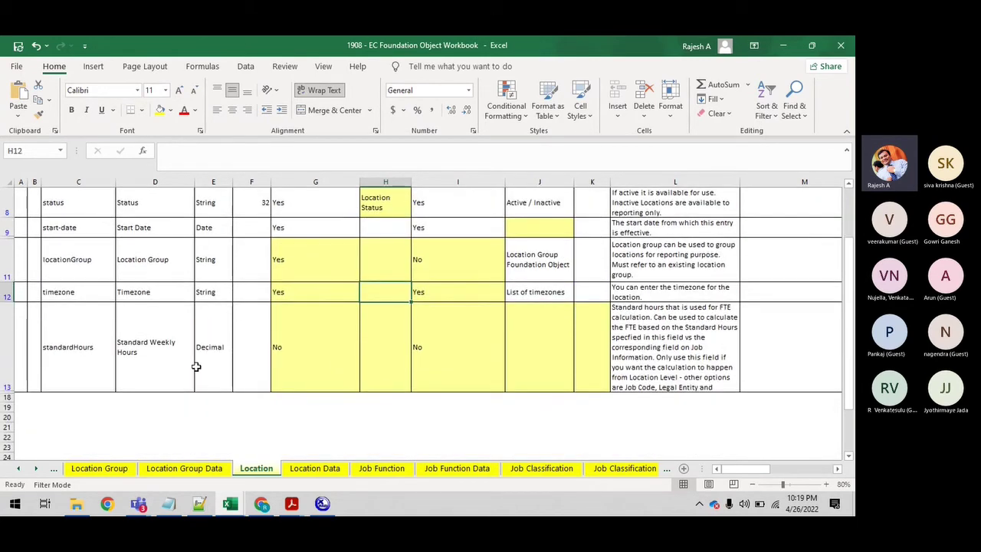
click(95, 361)
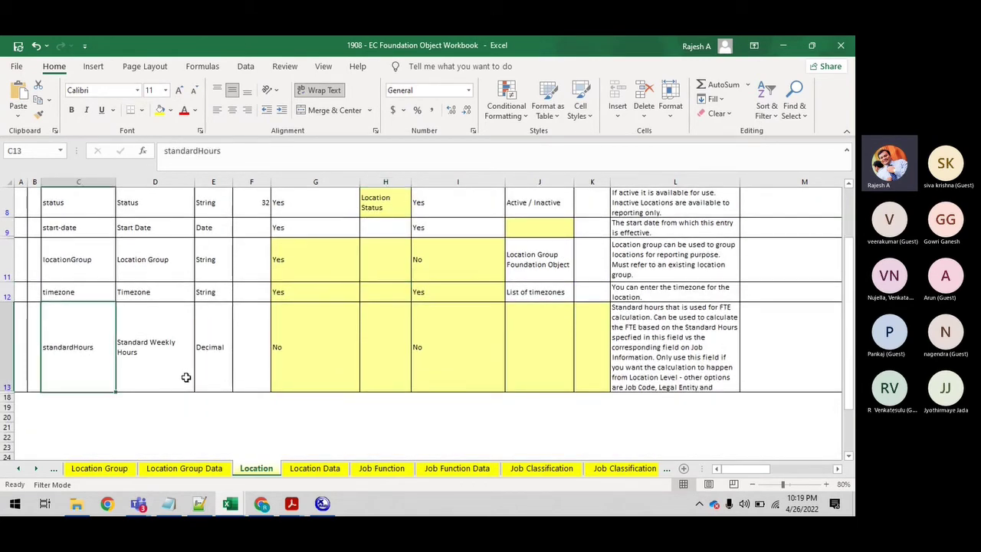
click(303, 348)
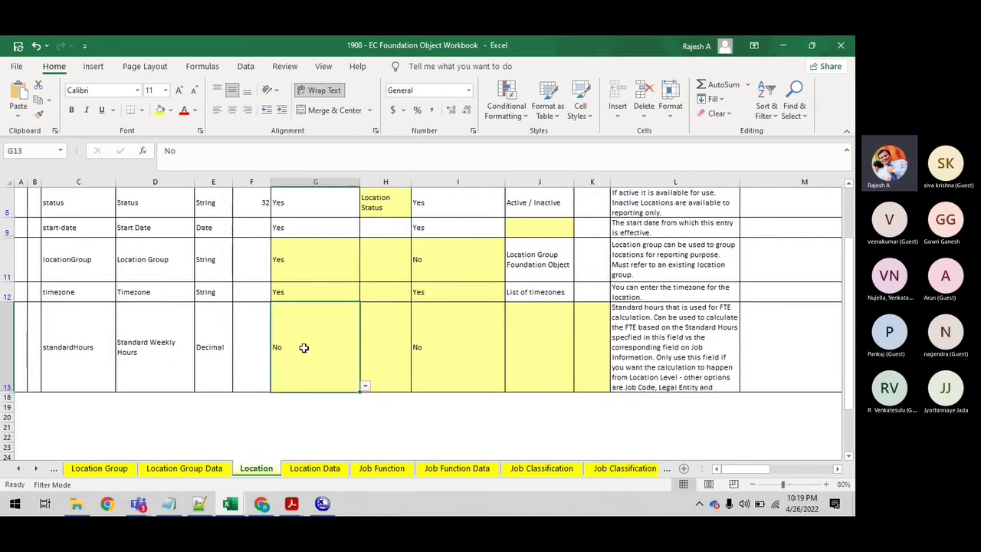
scroll(464, 365, up, 3)
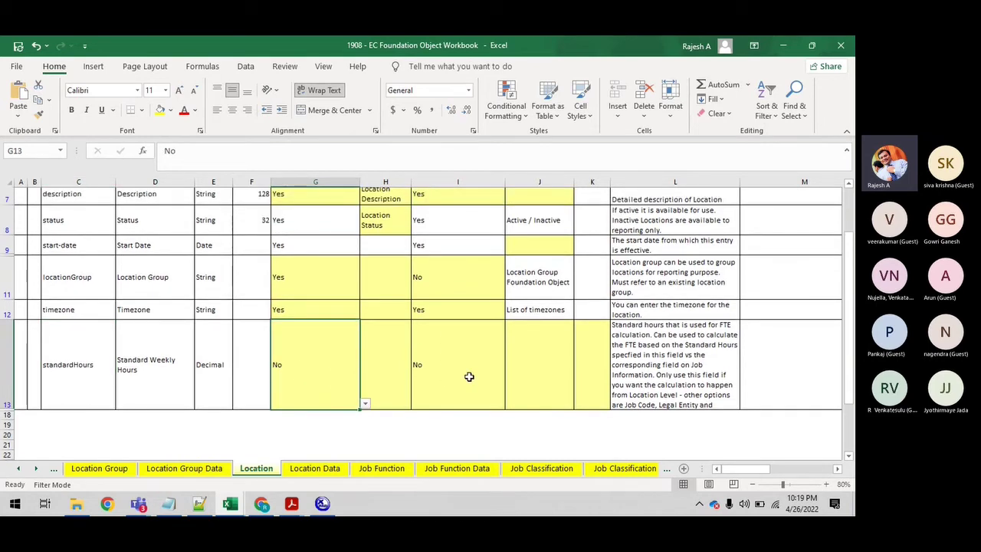
scroll(463, 356, down, 3)
click(457, 352)
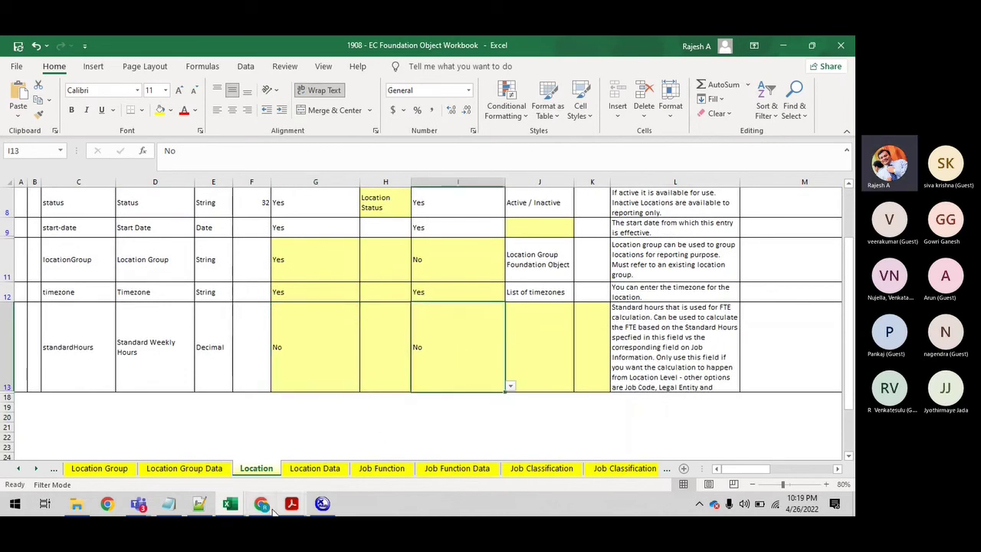
click(322, 503)
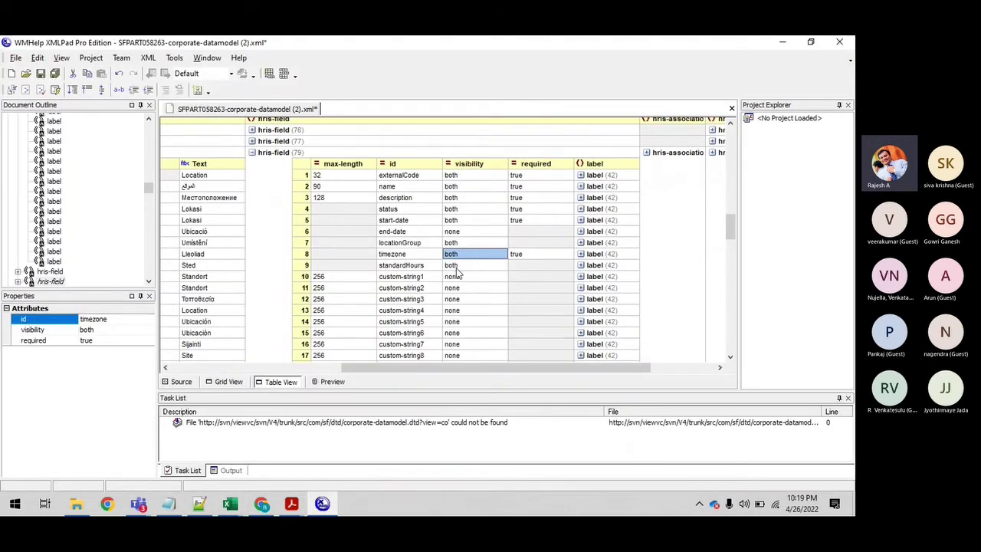
Clear the 'both' value from the standardHours visibility cell in Table View to replace it with none
double_click(467, 263)
key(BackSpace)
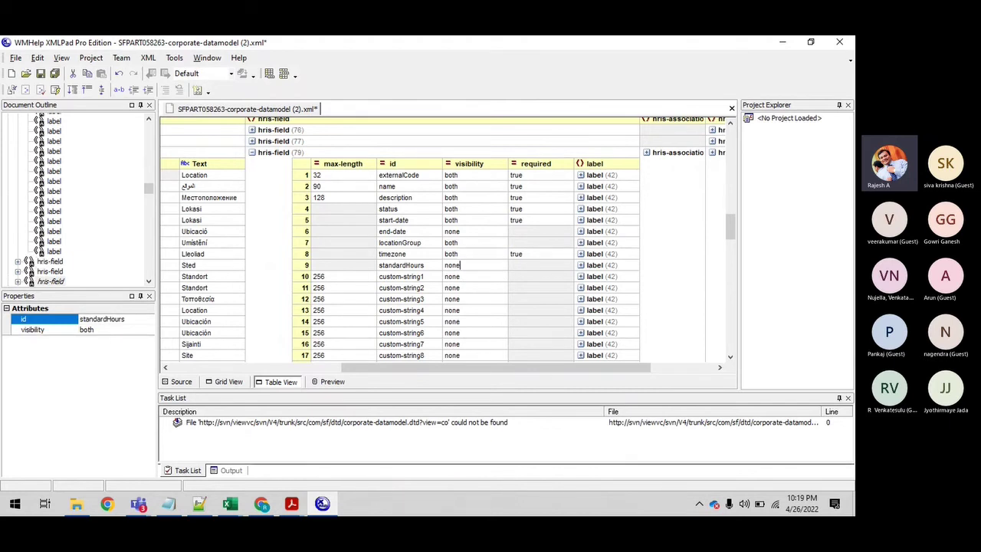
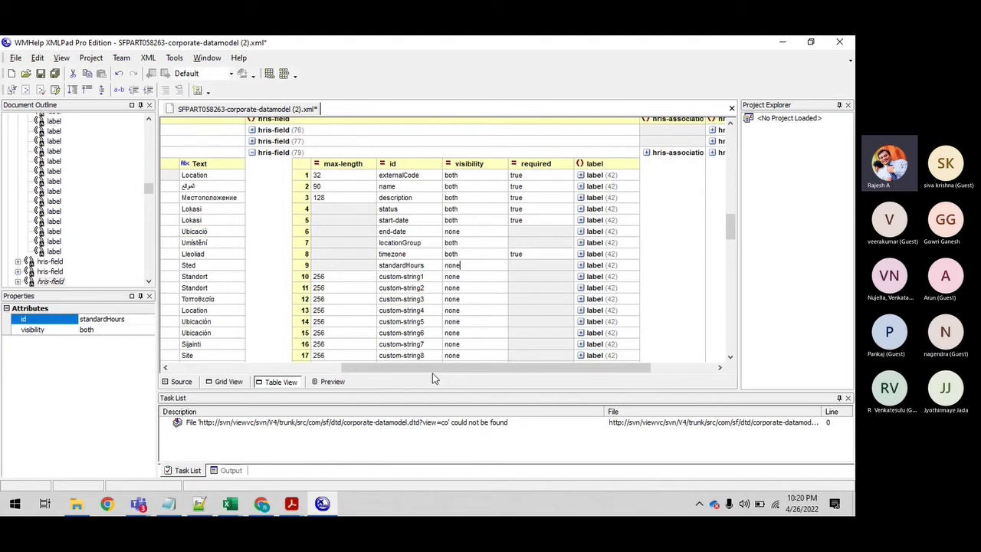
Begin retyping the standardHours visibility value, starting with 'b'
text(both)
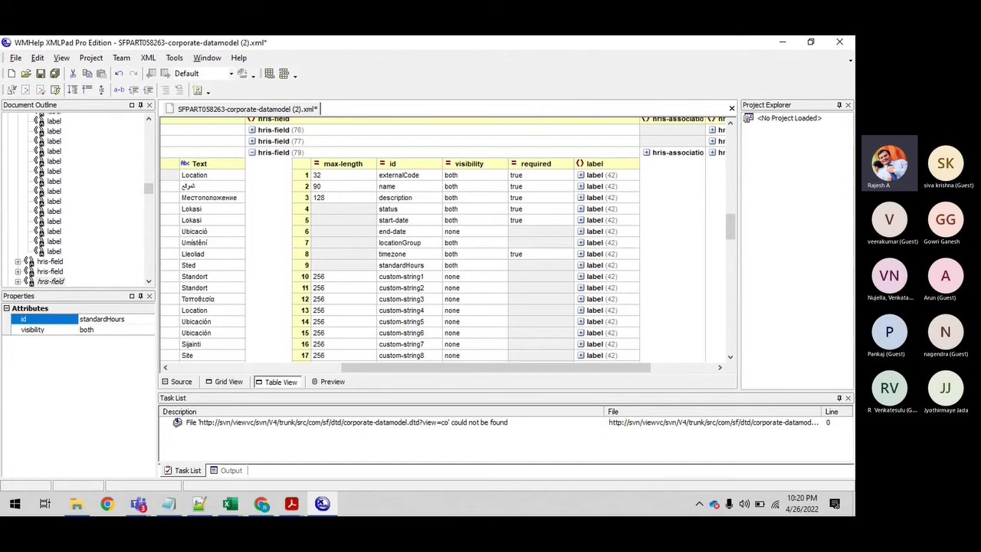
Commit standardHours visibility as 'both' and review the custom-string and custom-date1 field ids
click(475, 279)
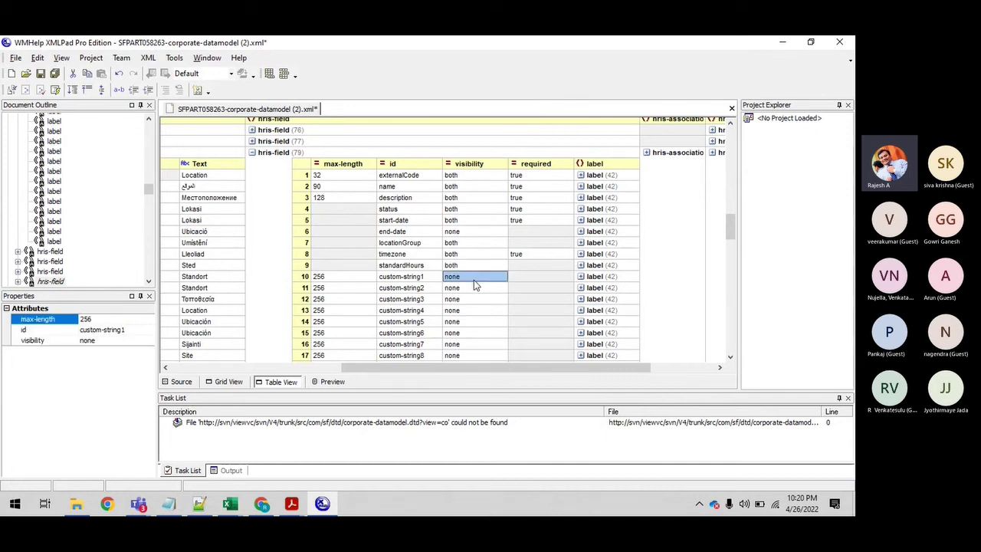
click(420, 290)
click(426, 301)
click(428, 310)
click(429, 322)
scroll(428, 349, down, 6)
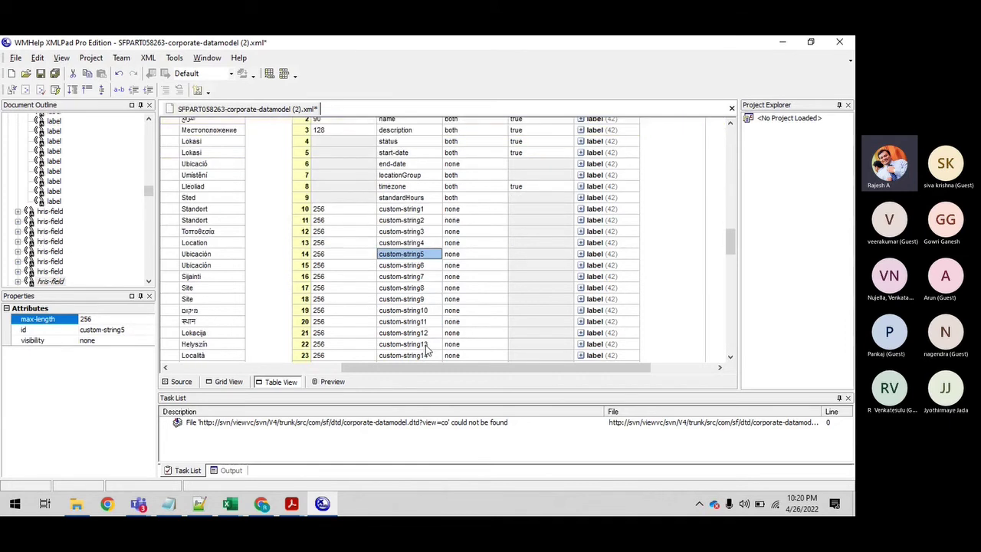
click(429, 288)
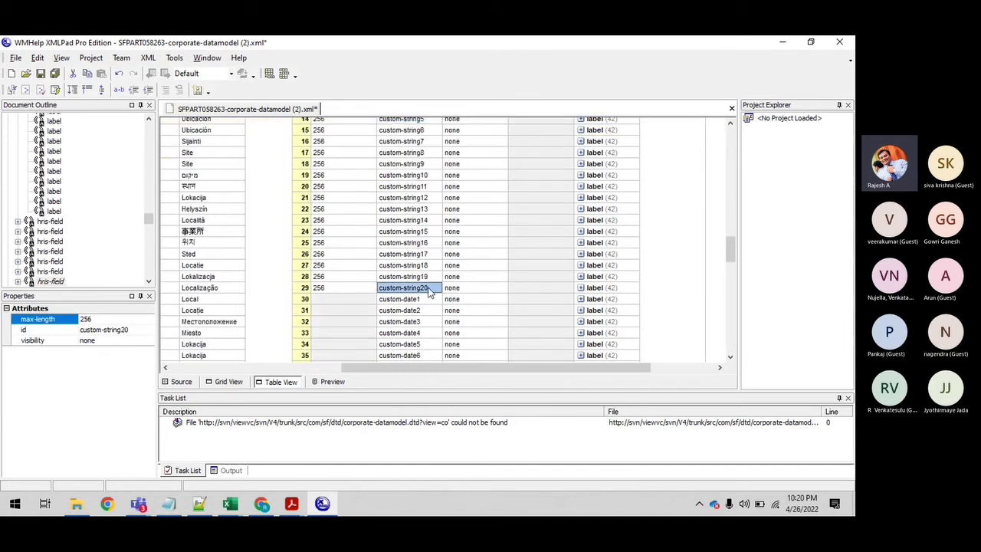
scroll(422, 302, down, 2)
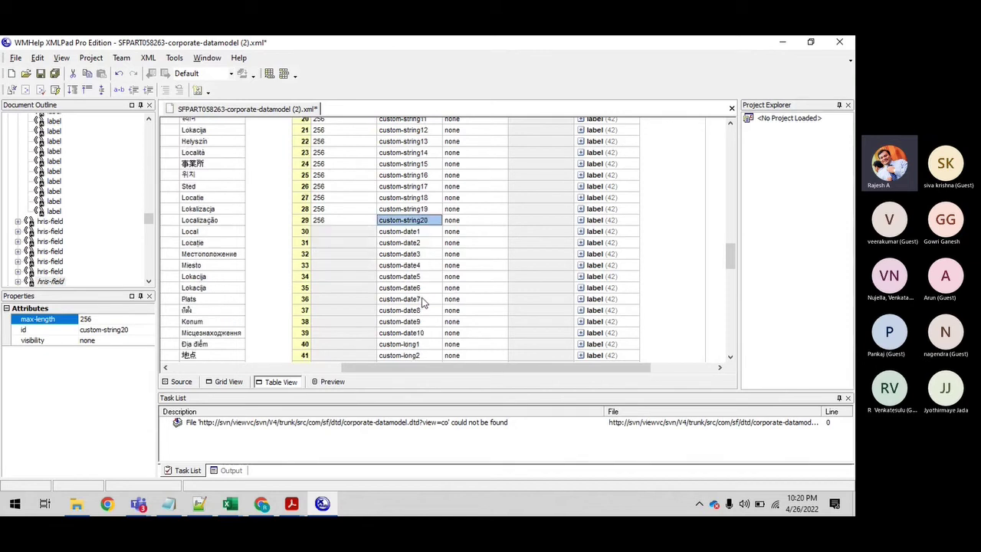
click(418, 232)
scroll(426, 321, down, 2)
scroll(427, 320, down, 3)
scroll(426, 316, up, 3)
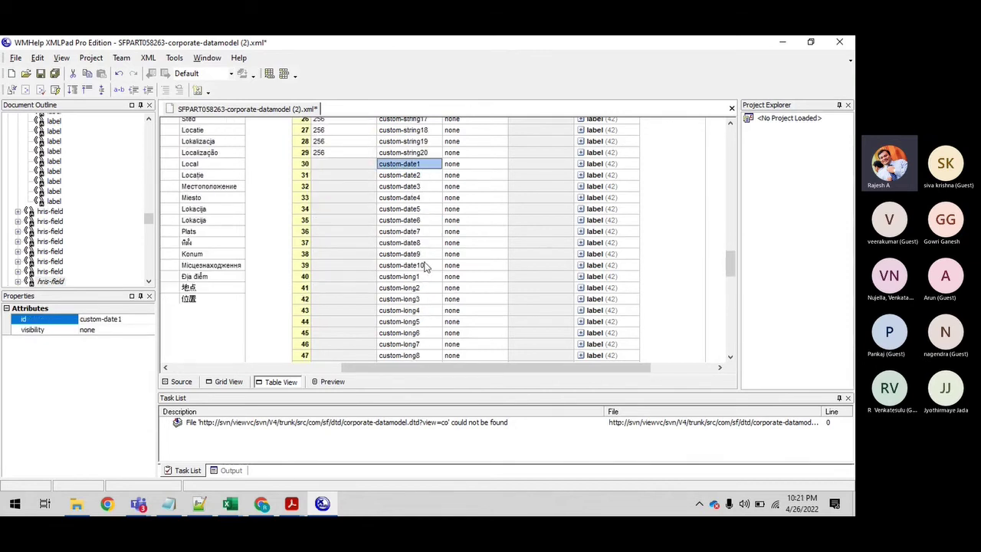
scroll(422, 288, down, 12)
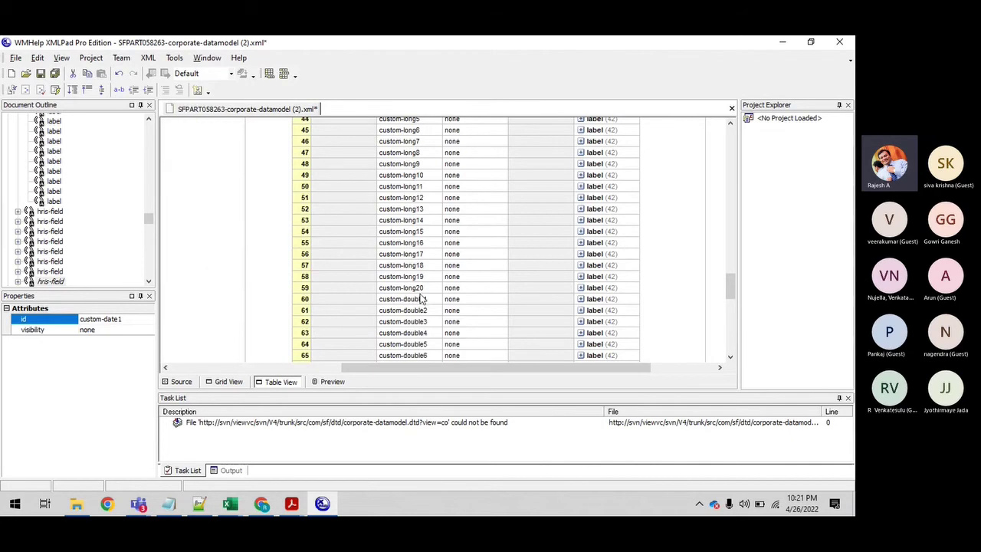
scroll(422, 306, up, 12)
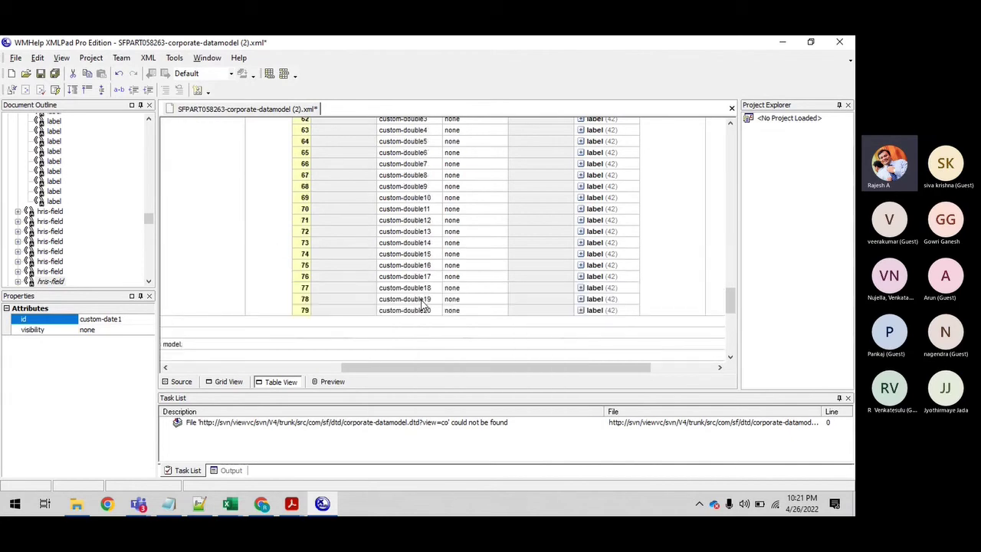
scroll(421, 305, up, 8)
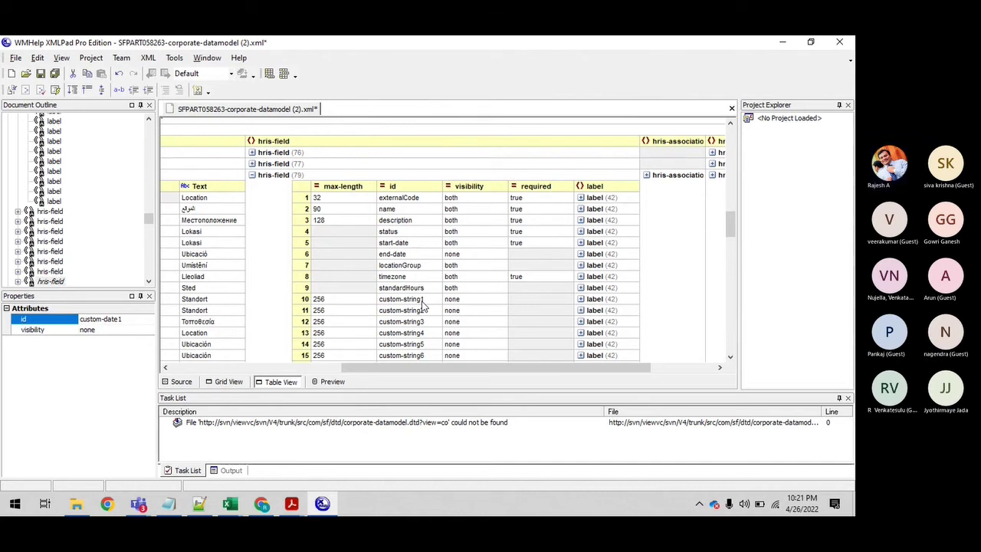
Review the externalCode through standardHours field ids, then bring up the EC Foundation Object Workbook
click(408, 199)
click(408, 209)
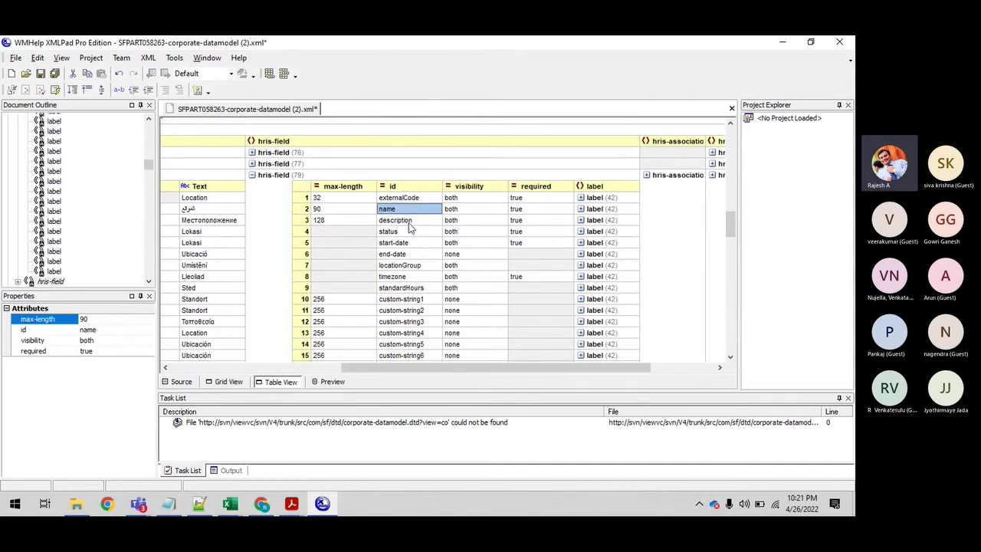
click(409, 221)
click(409, 232)
click(410, 243)
click(410, 254)
click(409, 265)
click(408, 277)
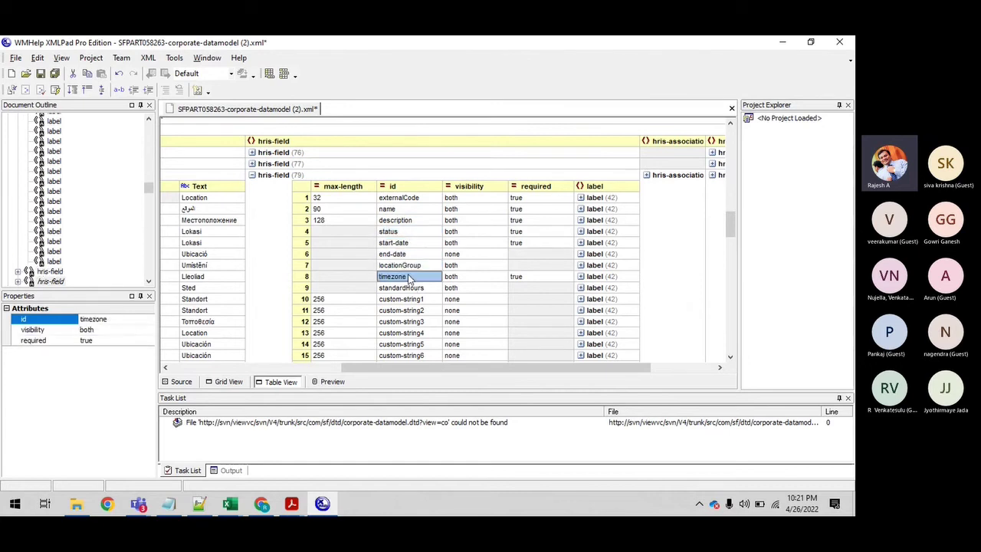
click(410, 288)
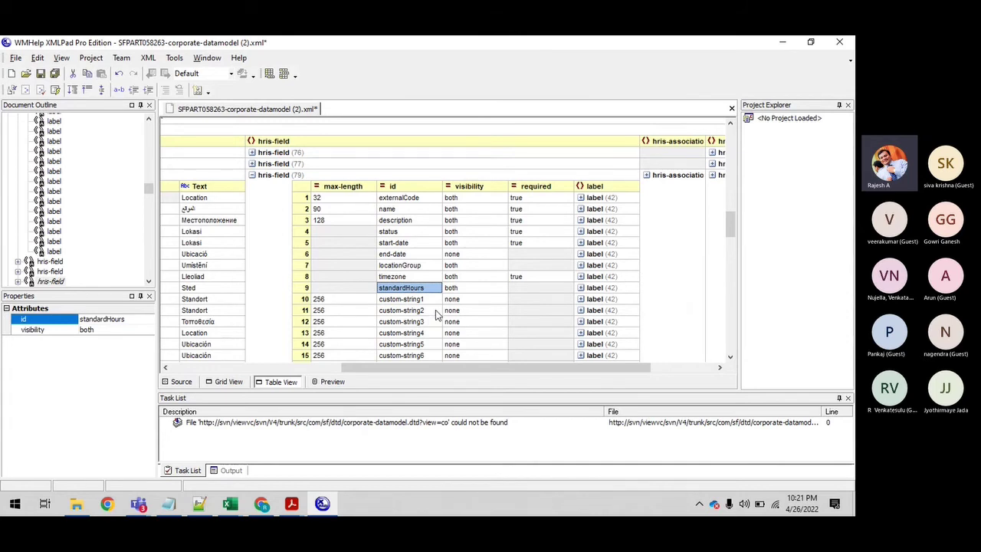
click(230, 504)
click(278, 468)
Unhide the custom-double, custom-long and custom-date rows and enlarge the standardHours row
click(81, 409)
drag(19, 397, 9, 443)
scroll(77, 433, down, 2)
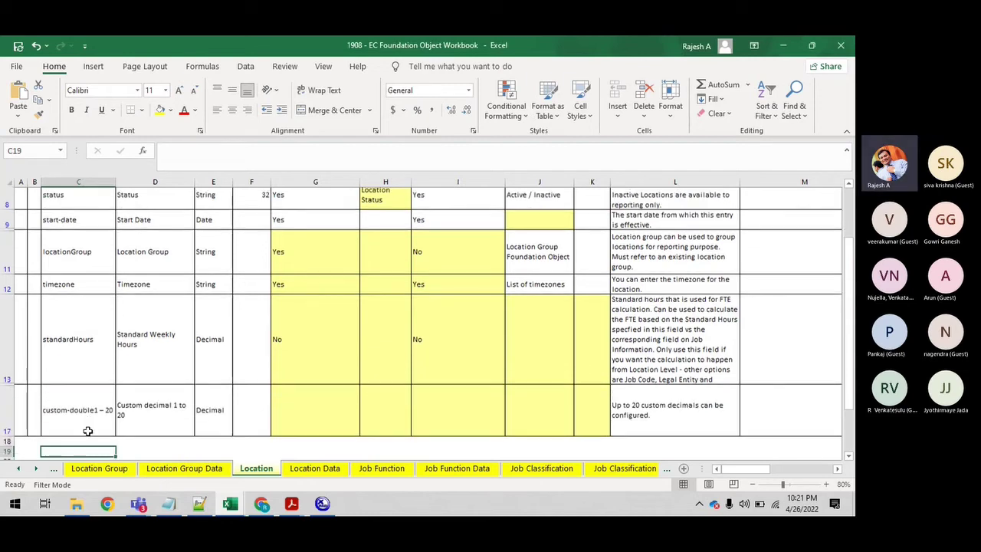
scroll(33, 295, up, 1)
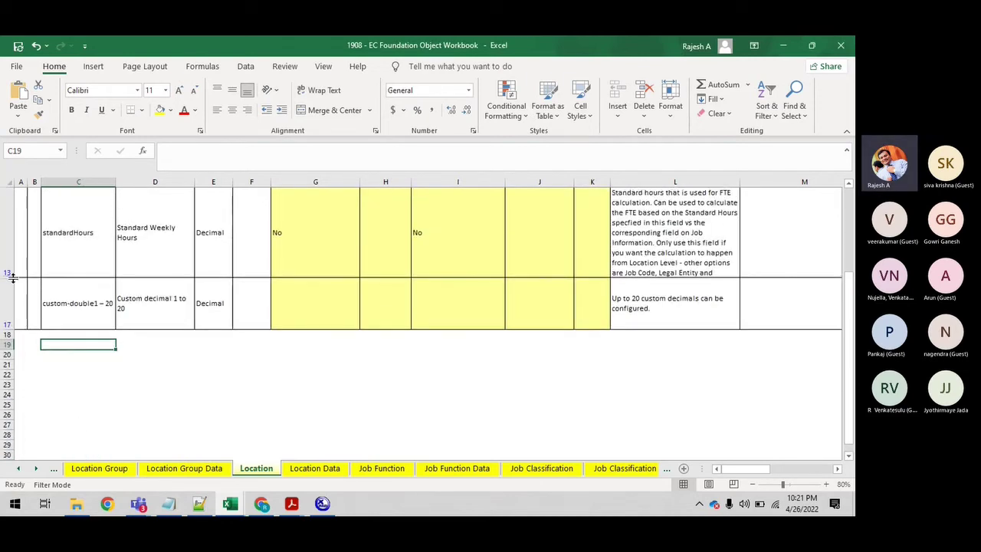
drag(12, 278, 12, 330)
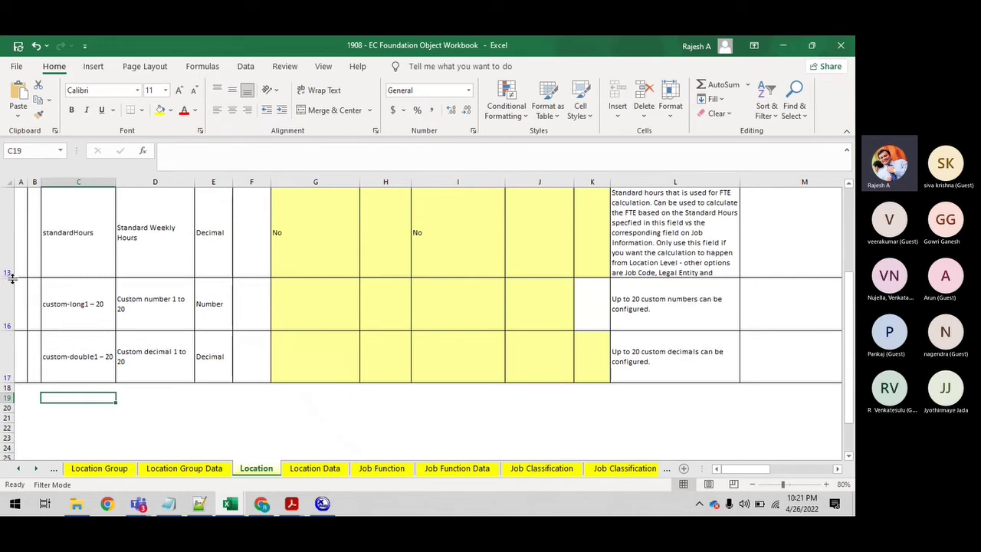
drag(13, 277, 12, 318)
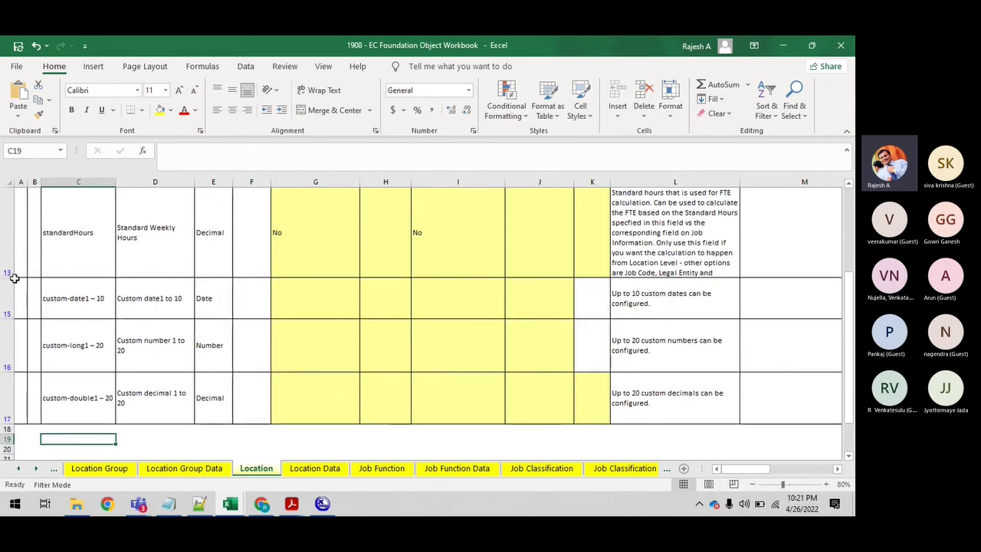
drag(13, 277, 11, 381)
Inspect the L14 description and try trimming the range suffix from the custom-string1 – 20 name
click(84, 373)
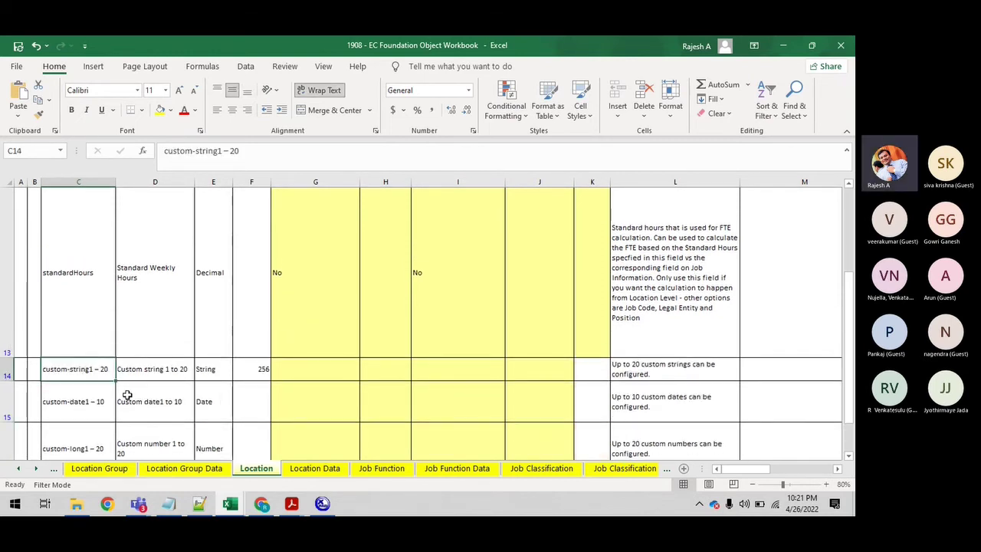
scroll(128, 394, down, 1)
scroll(127, 395, down, 1)
scroll(140, 352, up, 1)
click(695, 374)
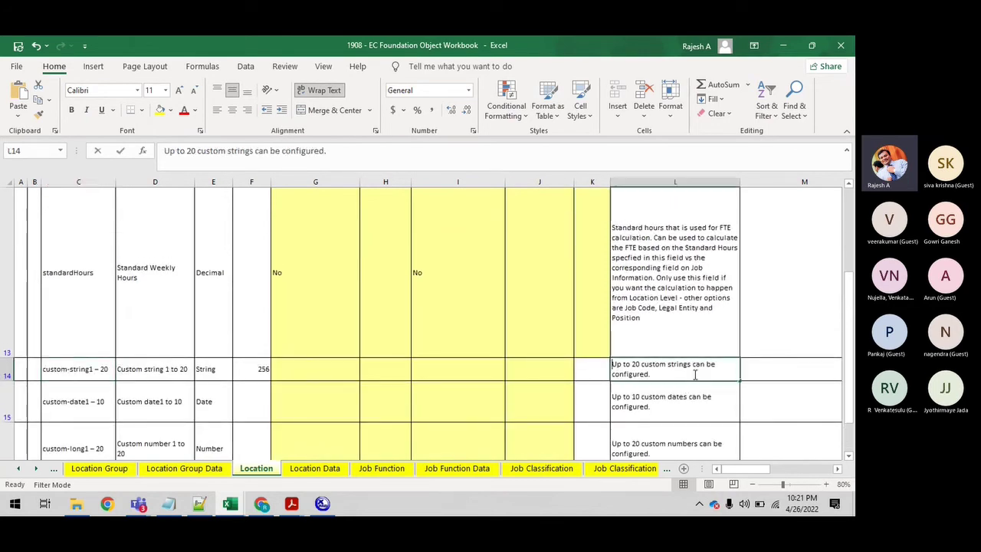
key(shift+Home)
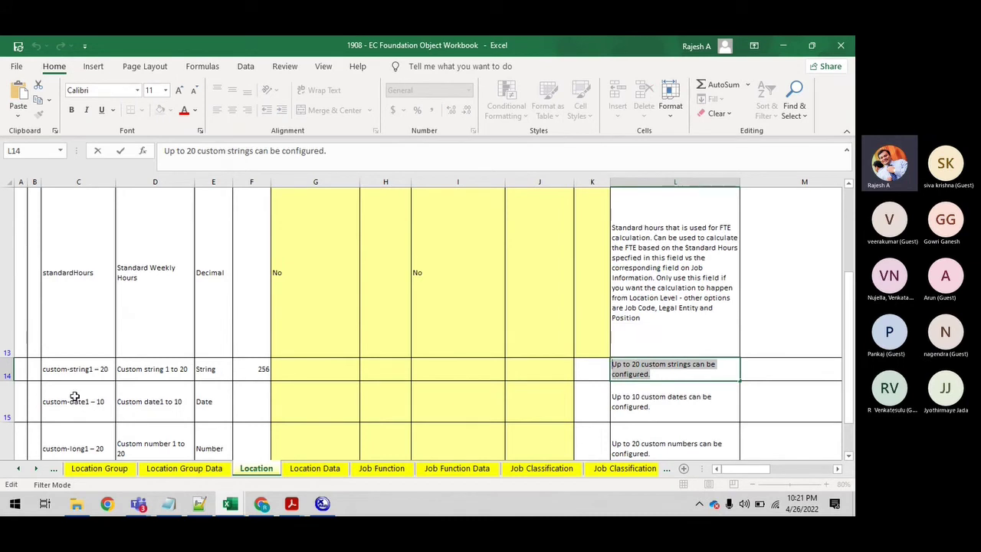
click(103, 371)
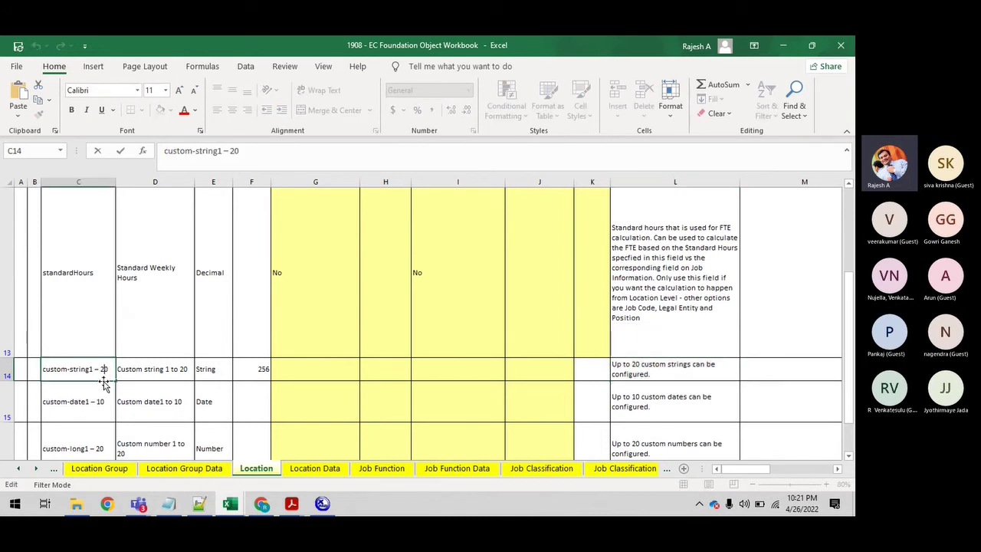
key(BackSpace)
key(BackSpace)
key(BackSpace)
key(BackSpace)
key(BackSpace)
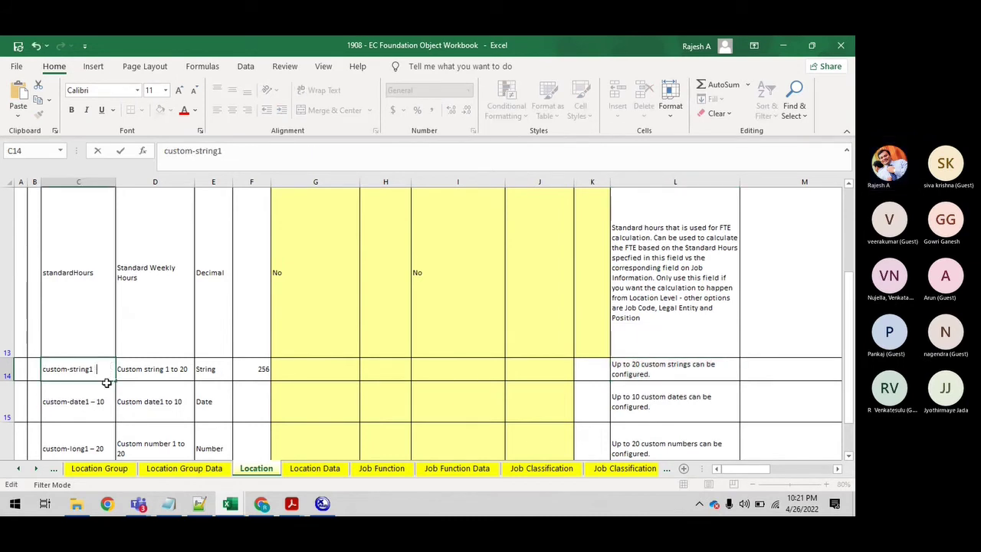
key(Escape)
Insert a blank row 14 above the custom-string1 – 20 row
right_click(9, 375)
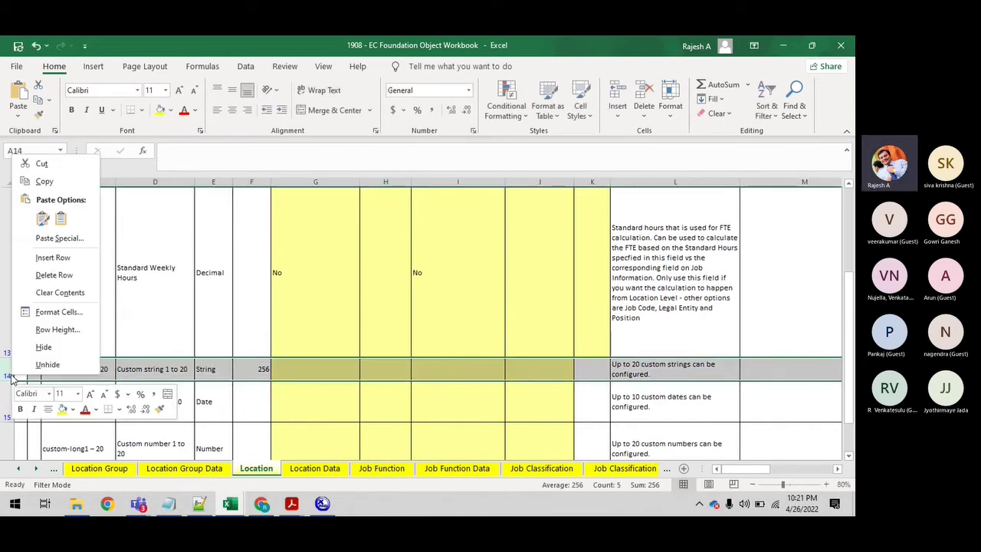
click(63, 263)
scroll(121, 403, down, 1)
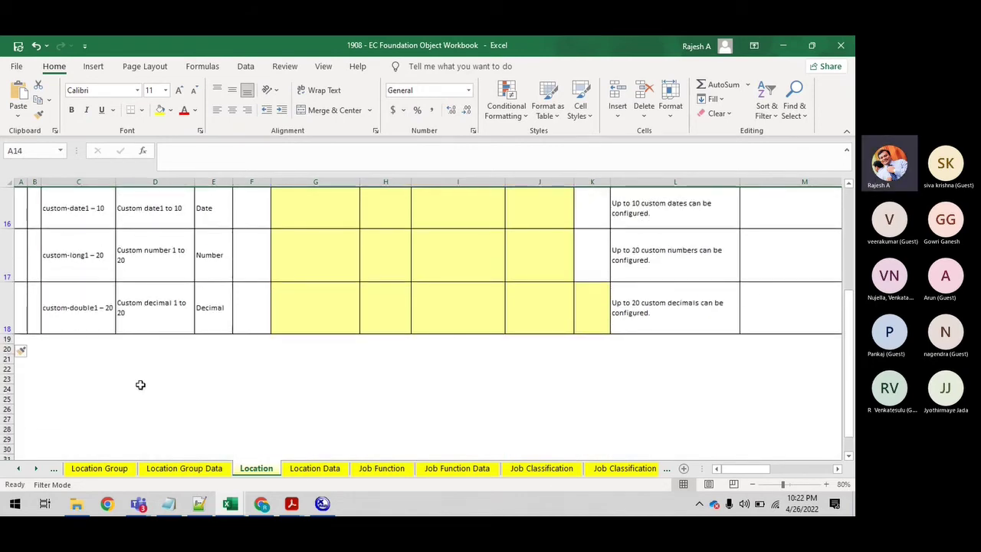
scroll(122, 383, up, 3)
double_click(82, 398)
scroll(100, 395, up, 1)
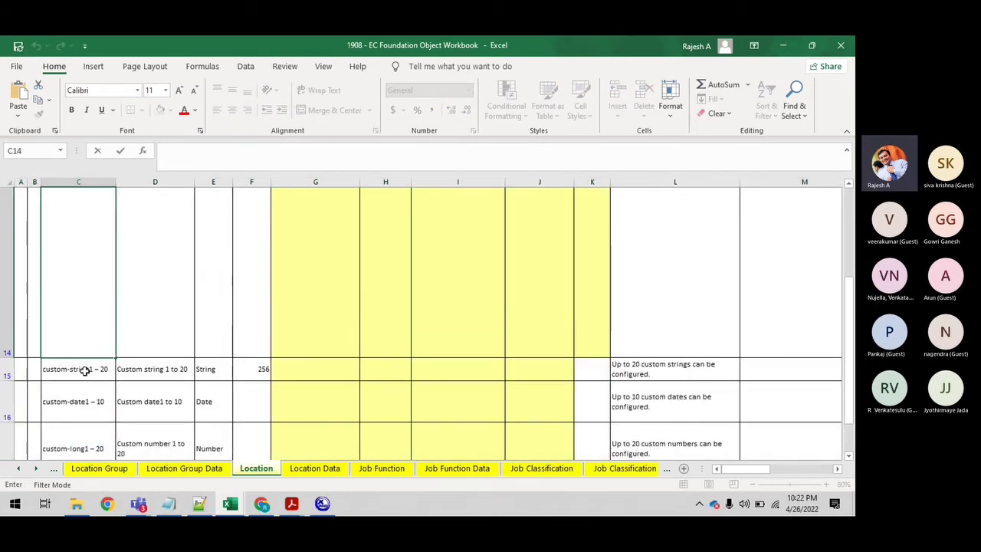
Fill C14 and D14 with 'custom-string1' copied from the row below
double_click(99, 369)
drag(93, 370, 26, 354)
key(ctrl+c)
double_click(63, 308)
key(ctrl+v)
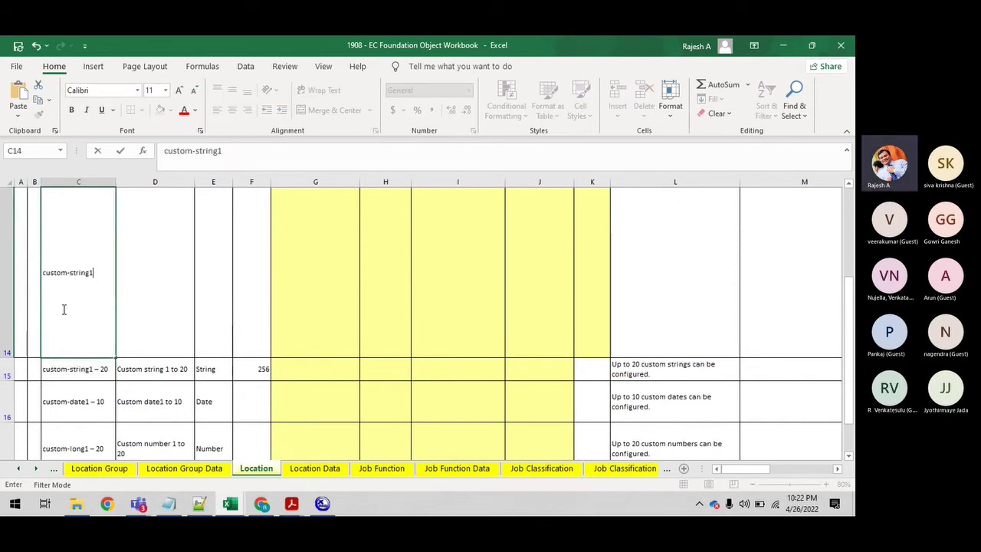
double_click(153, 298)
key(ctrl+v)
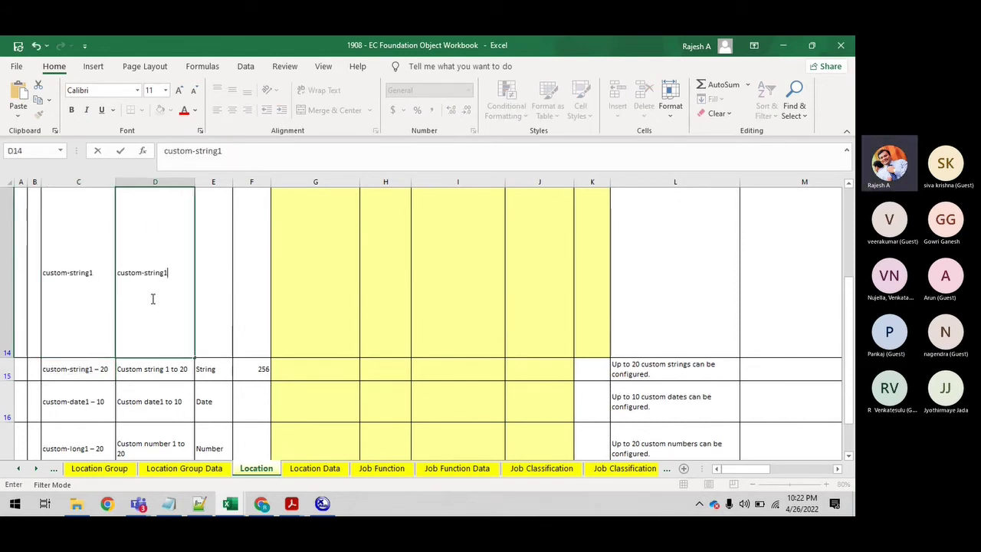
click(221, 299)
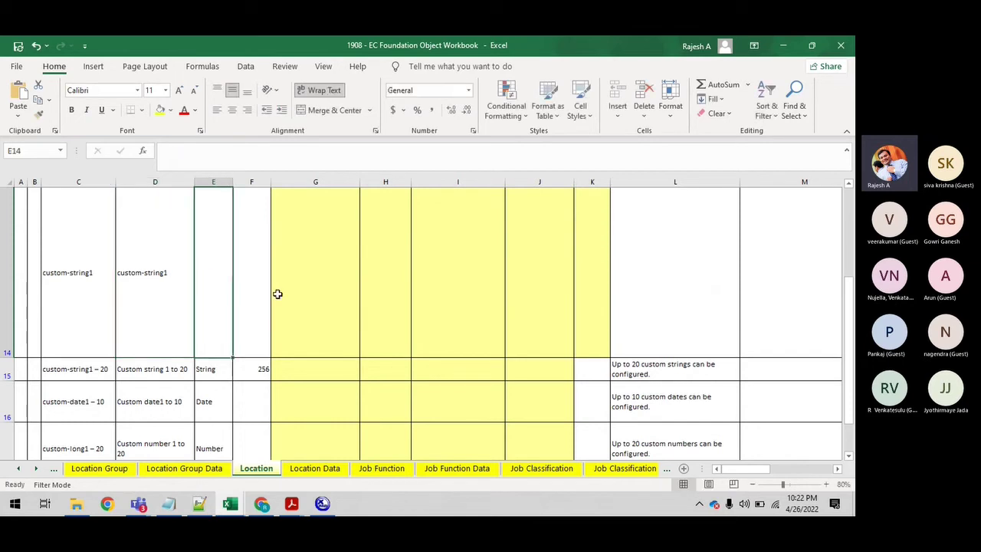
Enter 'Location Type' as the label in H14
double_click(387, 280)
text(Location)
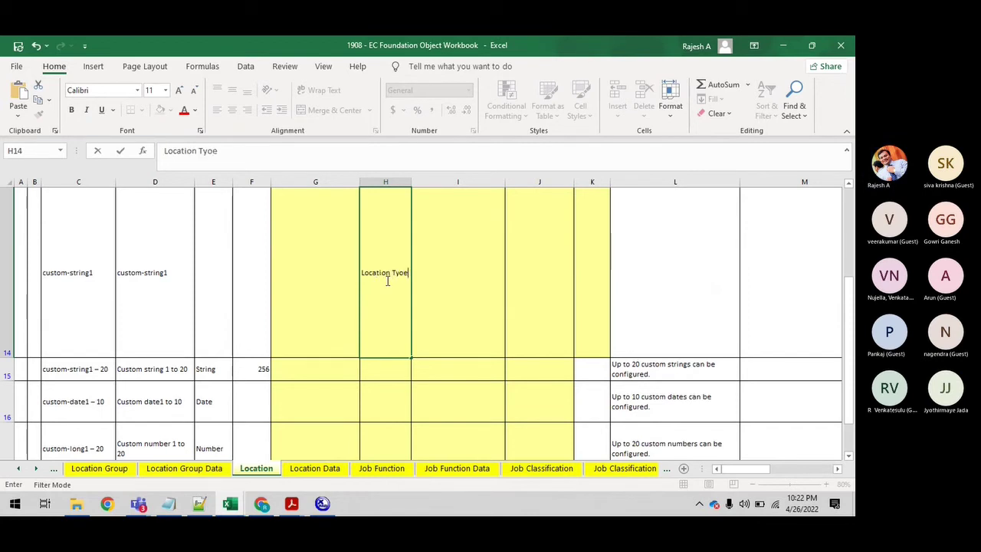
text( Type)
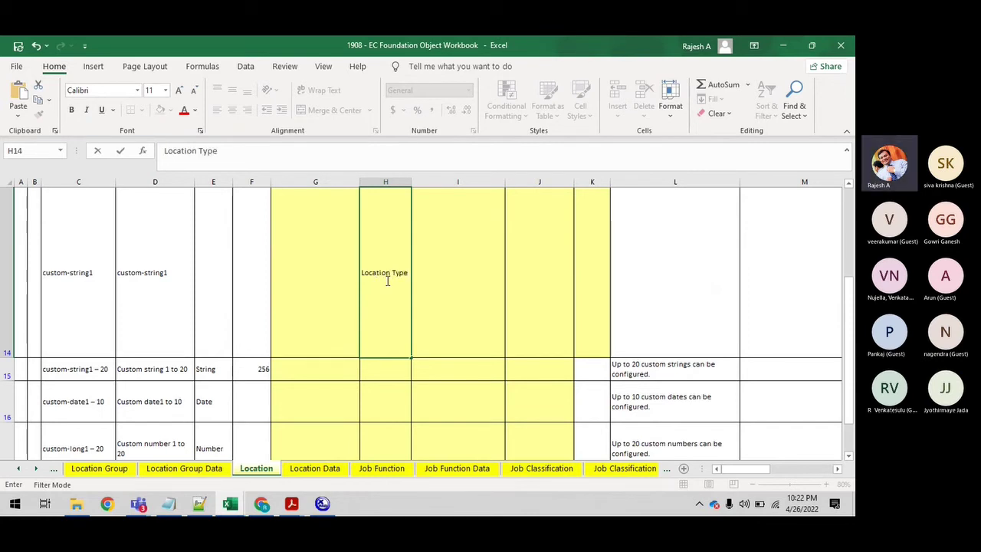
click(443, 291)
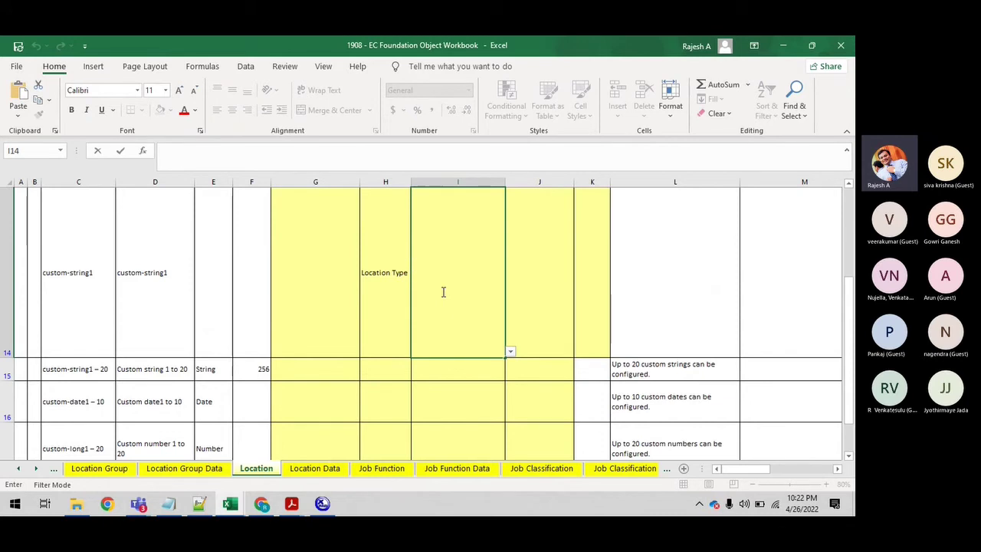
Set the I14 and G14 dropdown flags to Yes
click(510, 351)
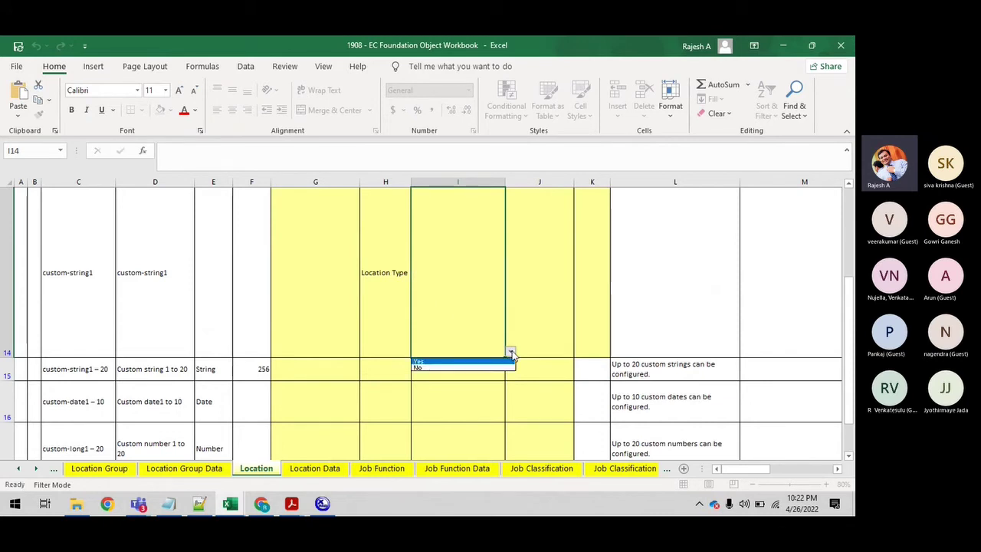
click(484, 363)
click(335, 318)
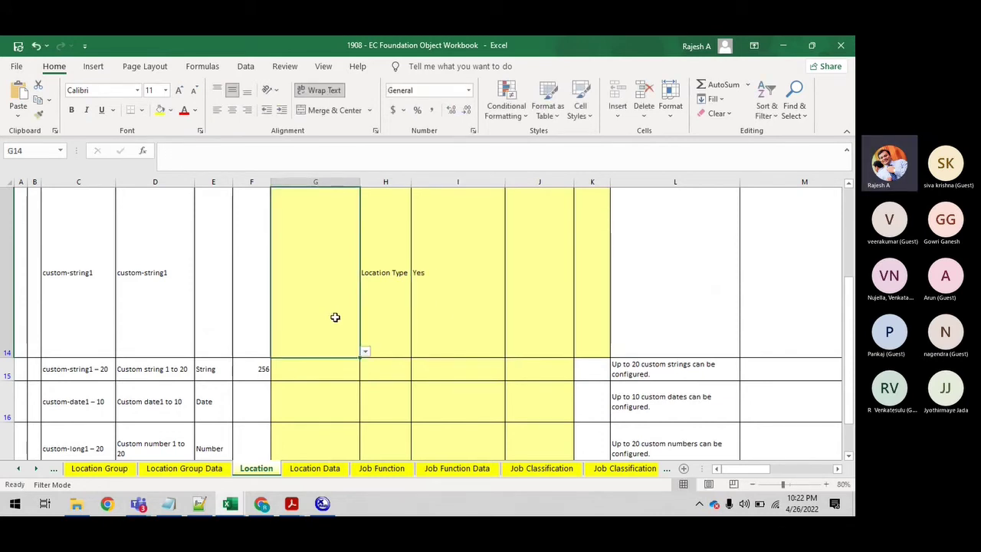
click(365, 354)
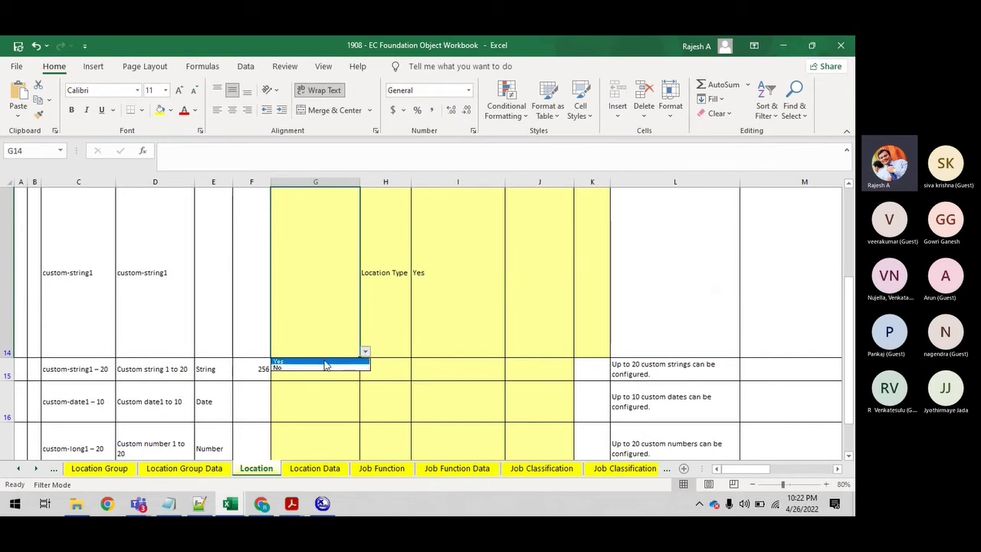
click(327, 363)
click(414, 330)
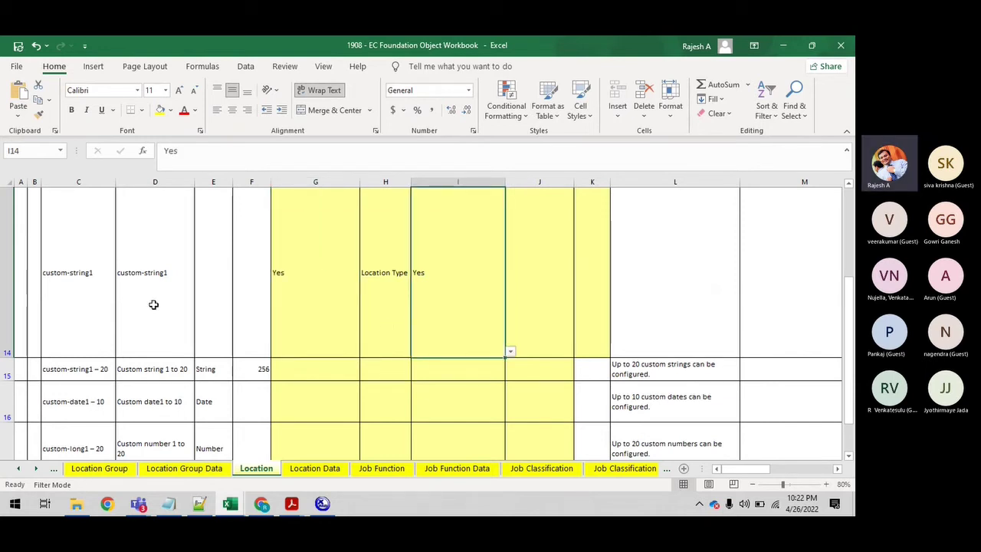
click(322, 505)
Set custom-string1 visibility to 'both' and required to true
click(426, 301)
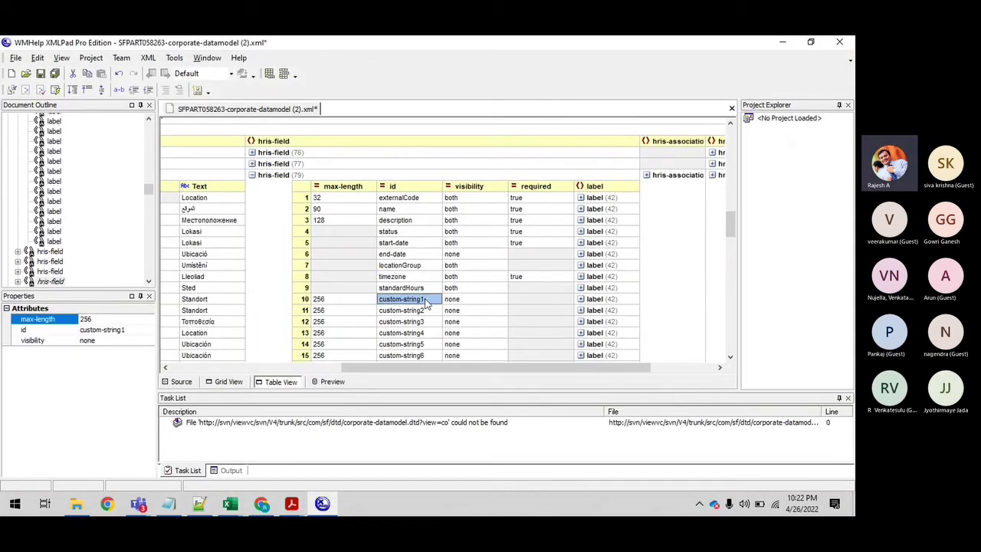
click(479, 298)
click(480, 298)
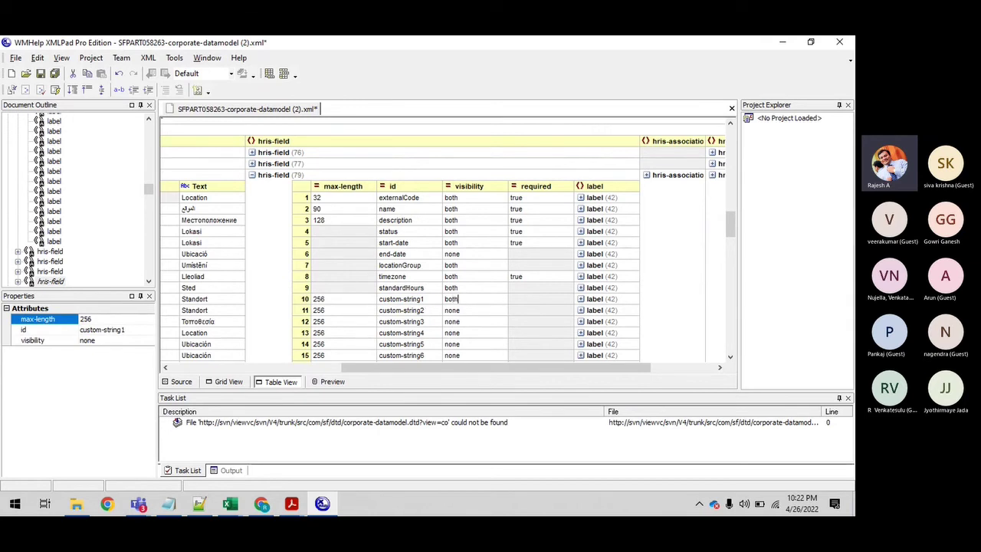
click(528, 299)
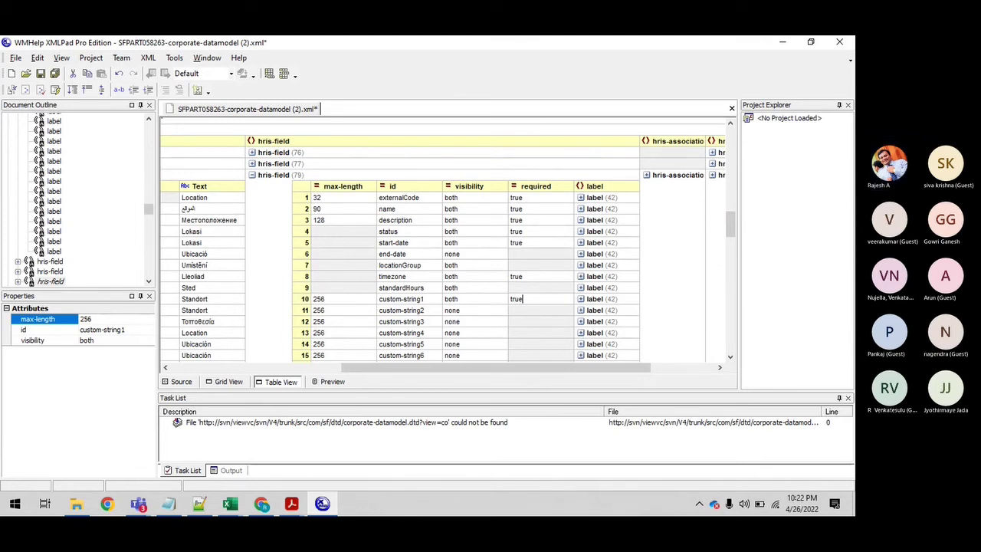
Change custom-string1's default label from Custom String1 to 'Location Type'
click(581, 299)
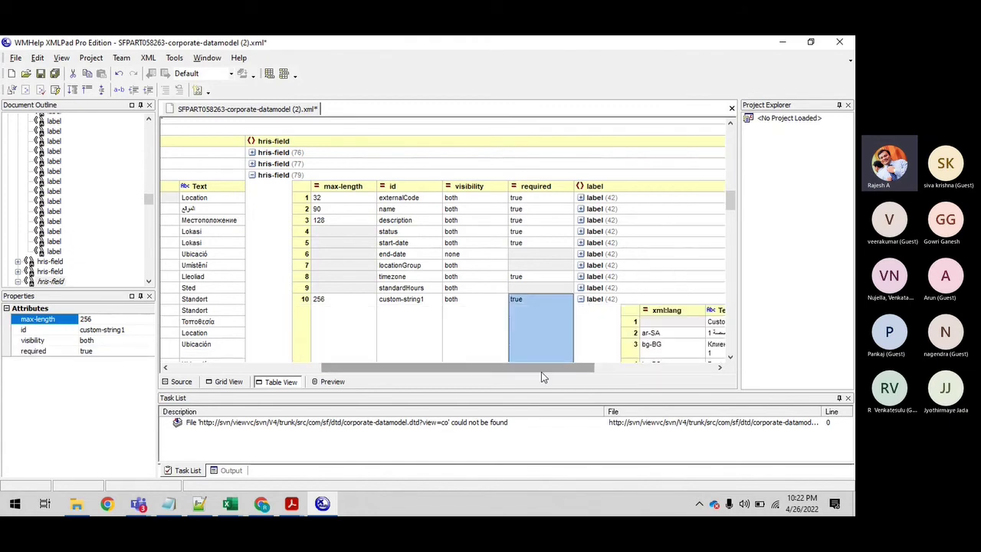
drag(541, 376, 626, 370)
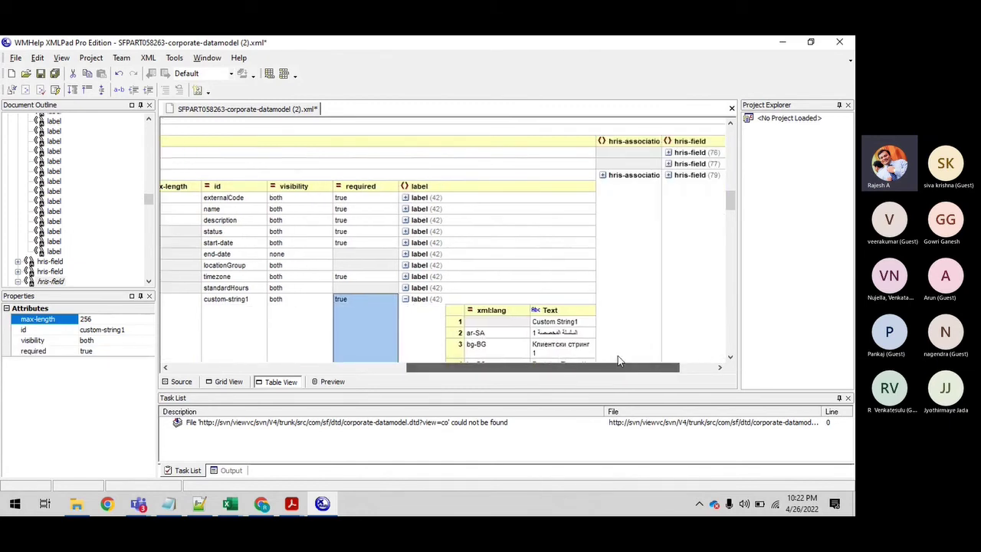
double_click(591, 322)
key(BackSpace)
text(Loc)
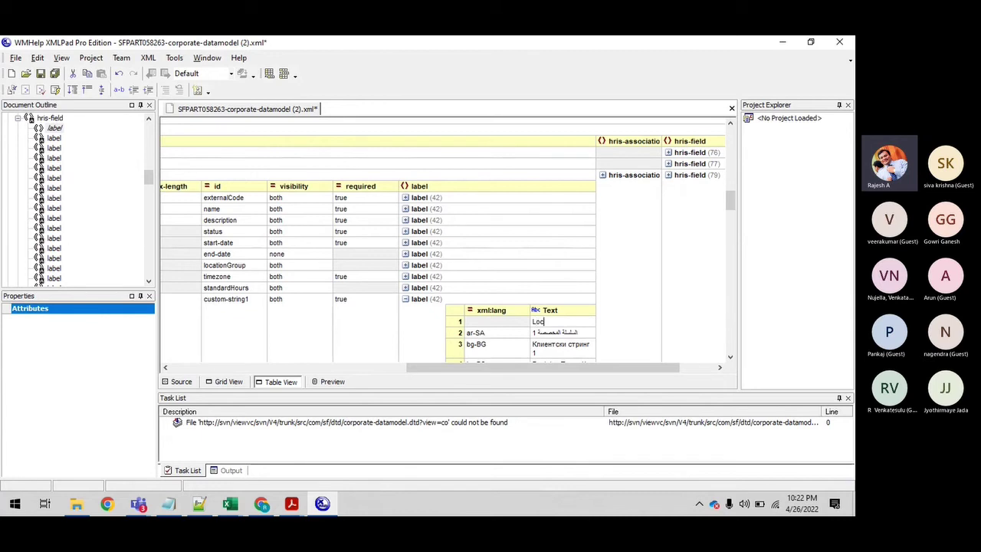
text(ation Type)
scroll(577, 301, down, 3)
drag(587, 257, 515, 266)
key(ctrl+c)
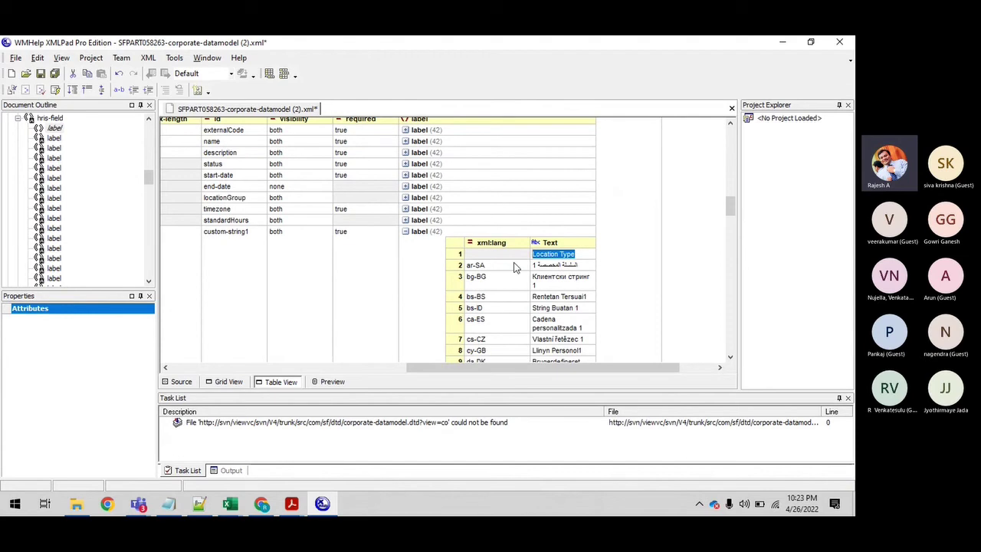
click(549, 300)
Replace the en-GB label Custom String 1 with 'Location Type'
scroll(550, 304, down, 6)
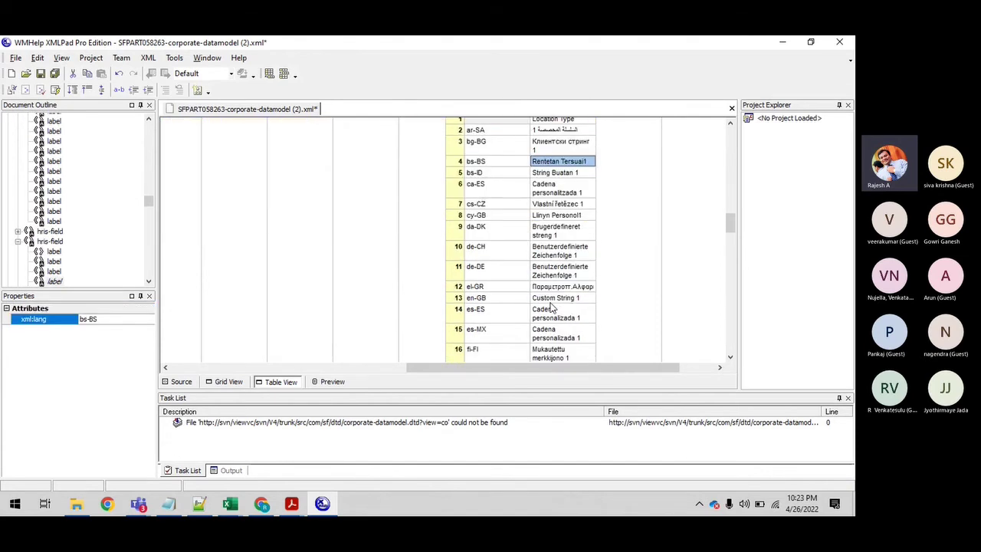
scroll(551, 307, down, 6)
scroll(551, 326, down, 3)
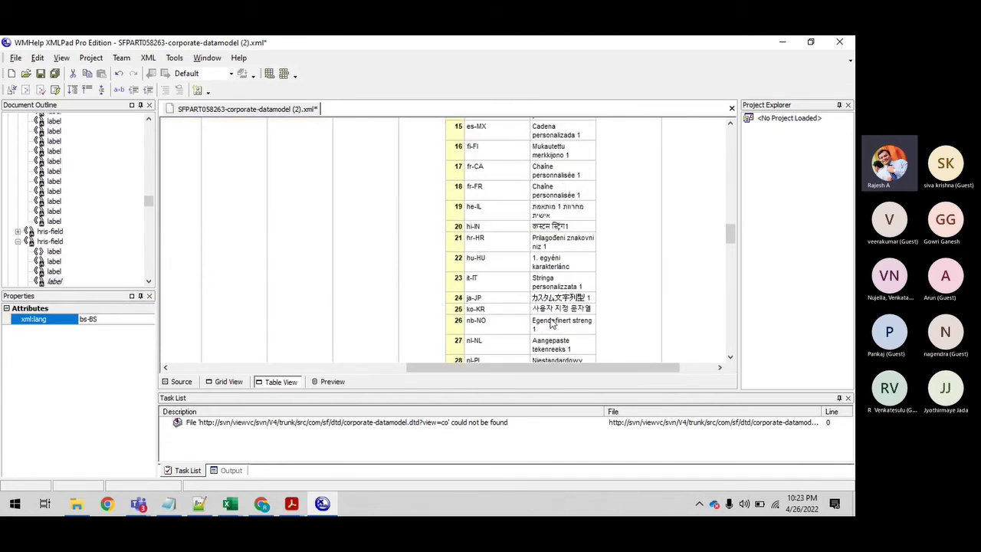
scroll(553, 291, up, 3)
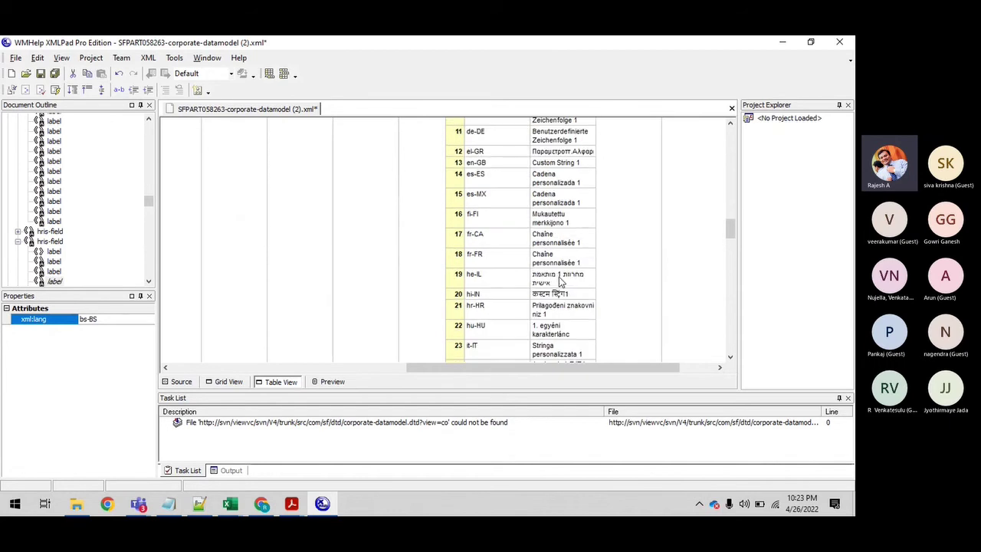
click(583, 164)
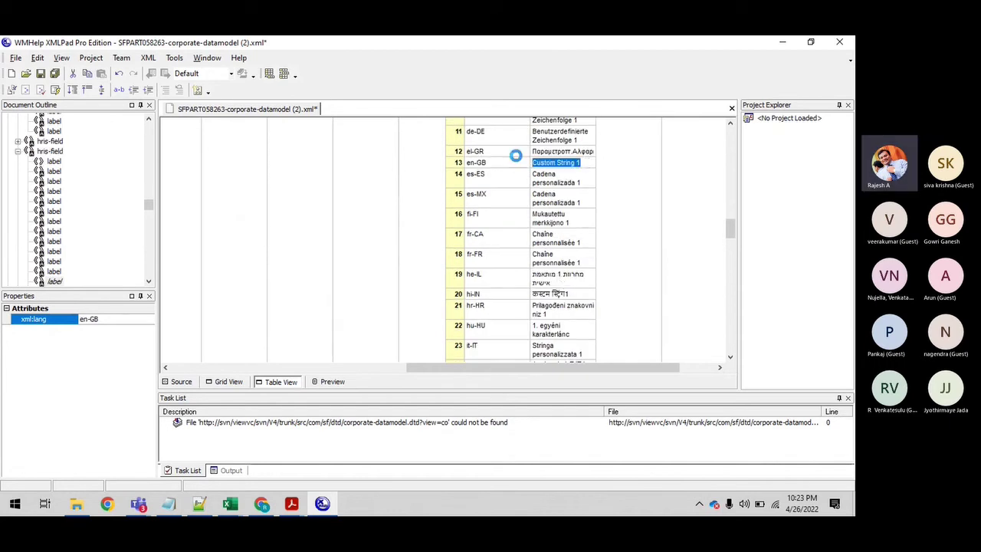
key(ctrl+v)
scroll(567, 253, up, 9)
scroll(568, 262, down, 3)
scroll(560, 268, up, 10)
scroll(547, 272, down, 4)
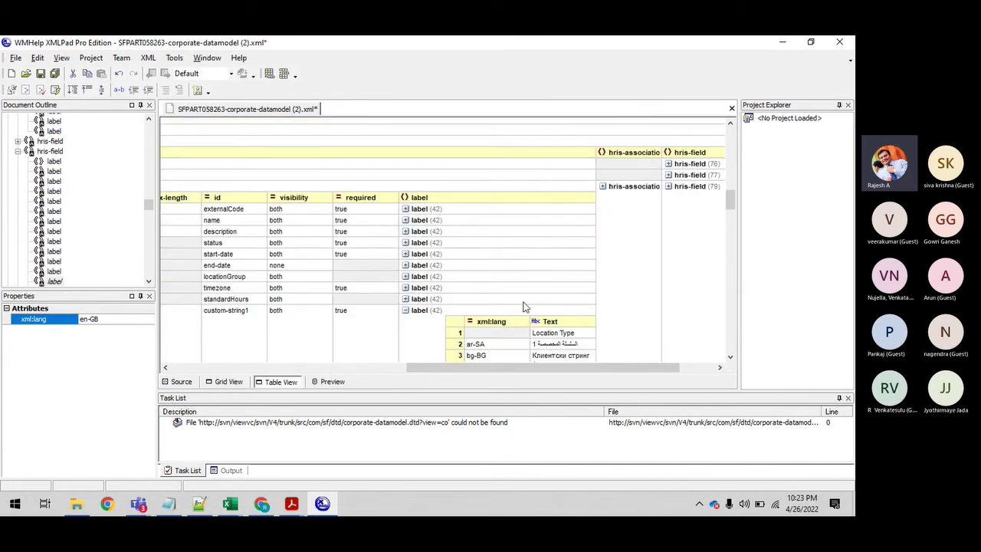
drag(497, 366, 359, 368)
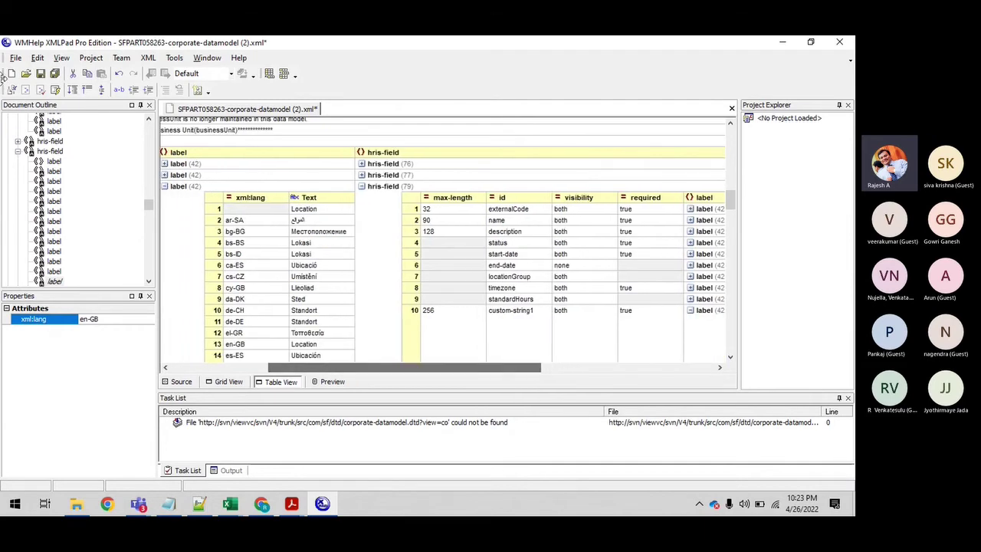
Save corporate-datamodel (2).xml from the File menu
click(16, 58)
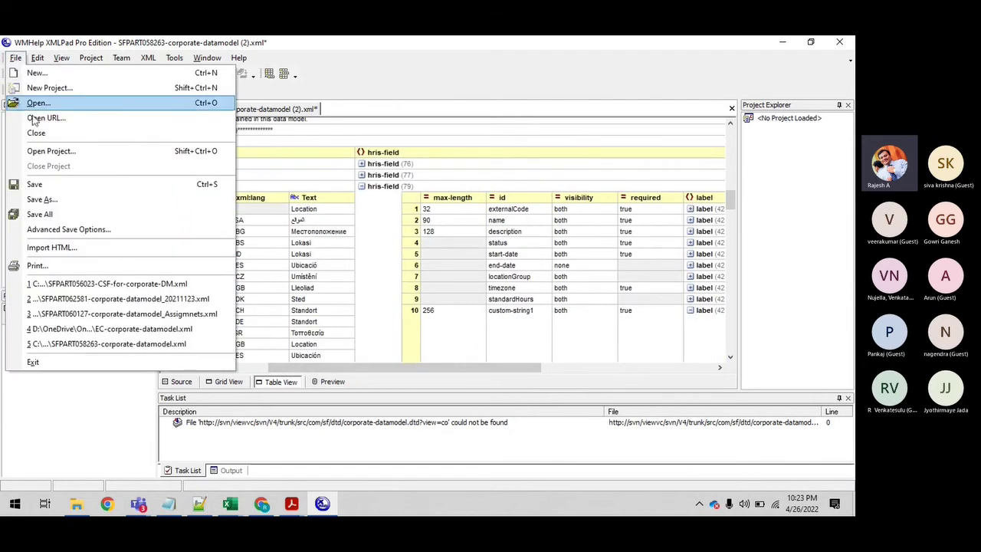
click(36, 185)
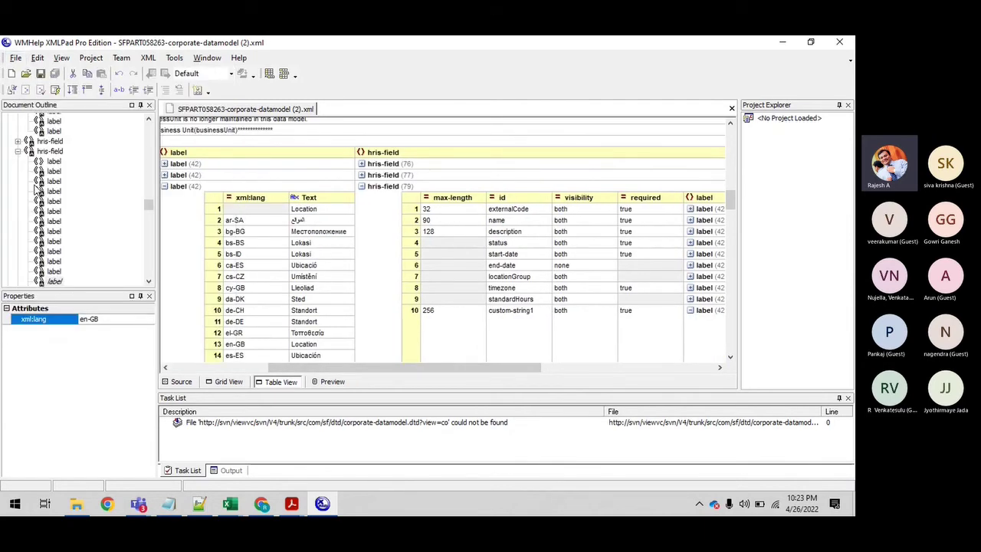
click(15, 58)
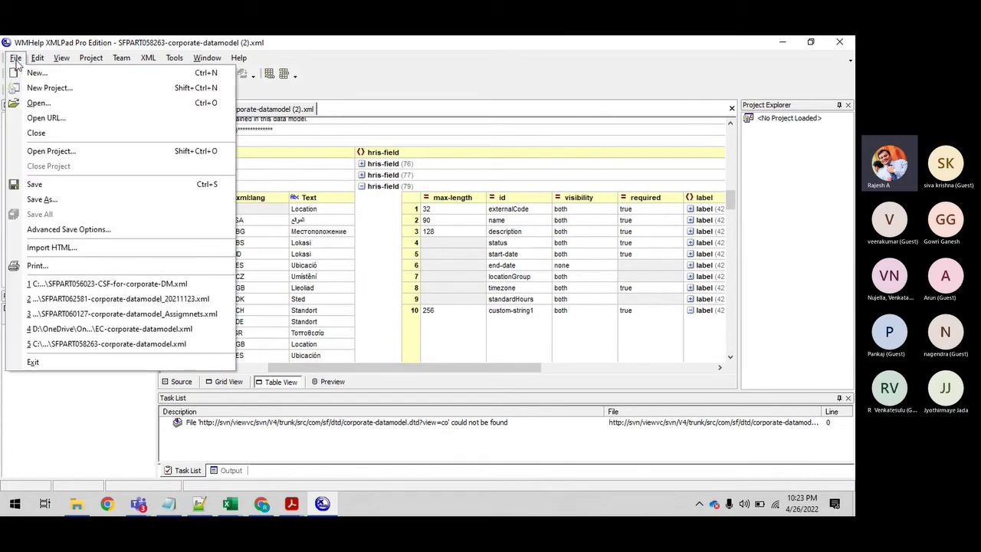
click(36, 185)
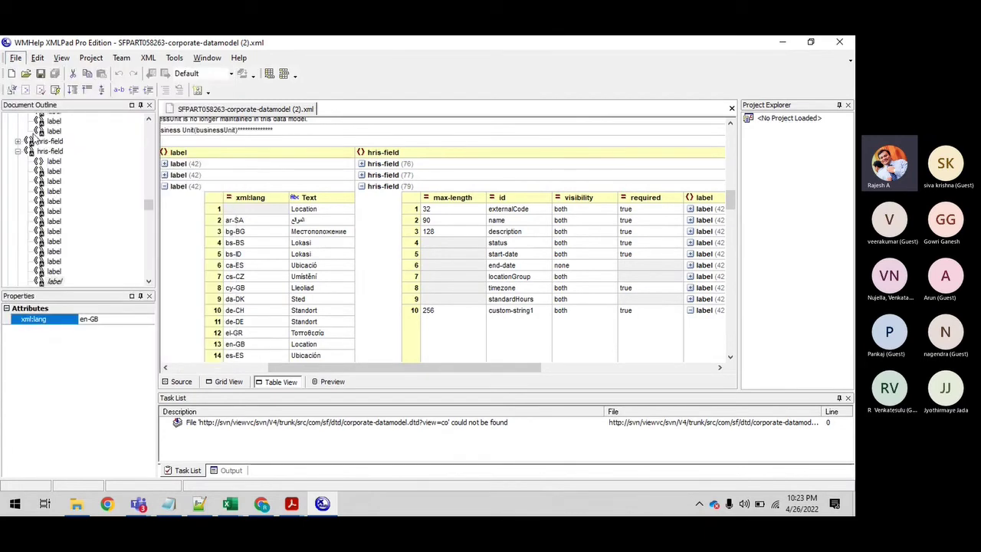
click(18, 62)
click(35, 185)
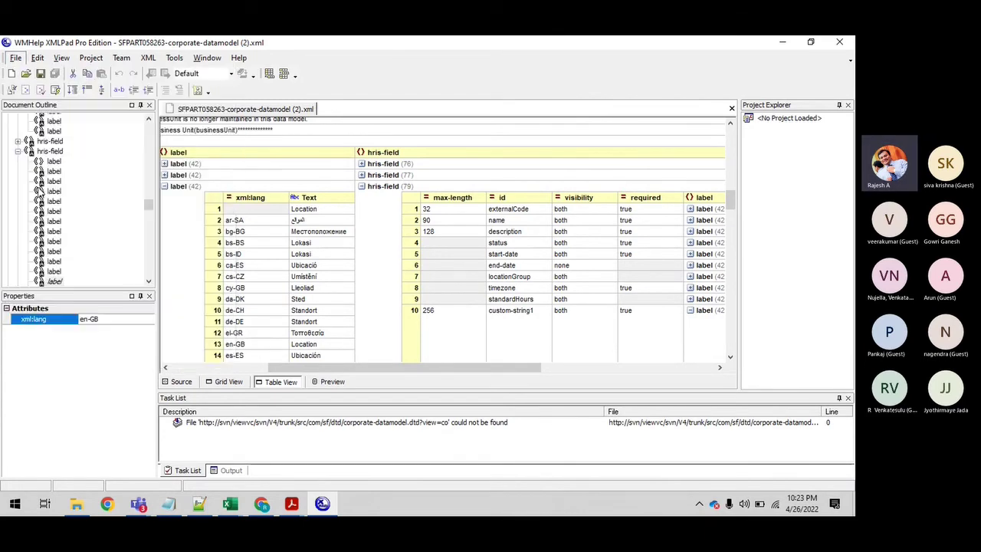
click(22, 61)
click(35, 185)
click(782, 46)
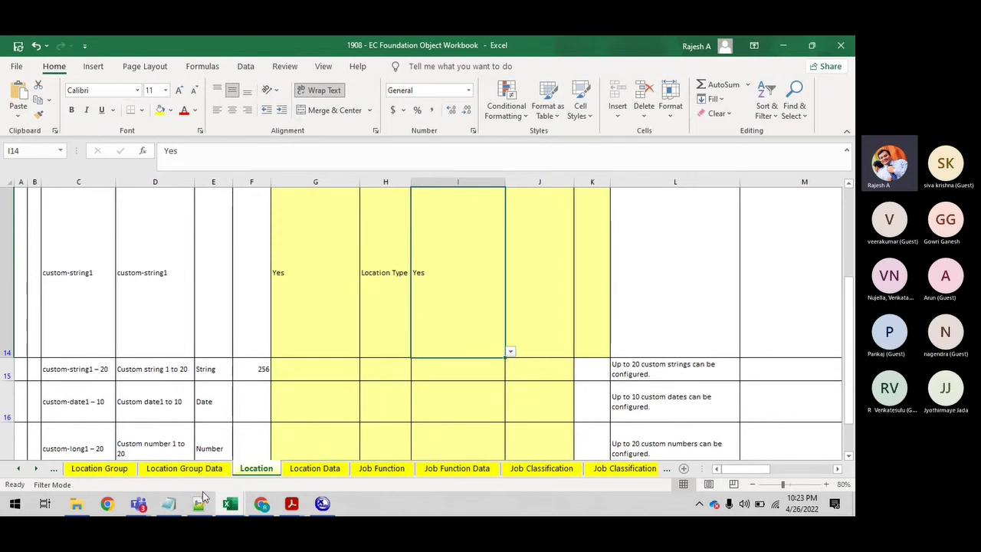
Switch from Excel to the Notepad class notes via the taskbar
mouse_move(314, 509)
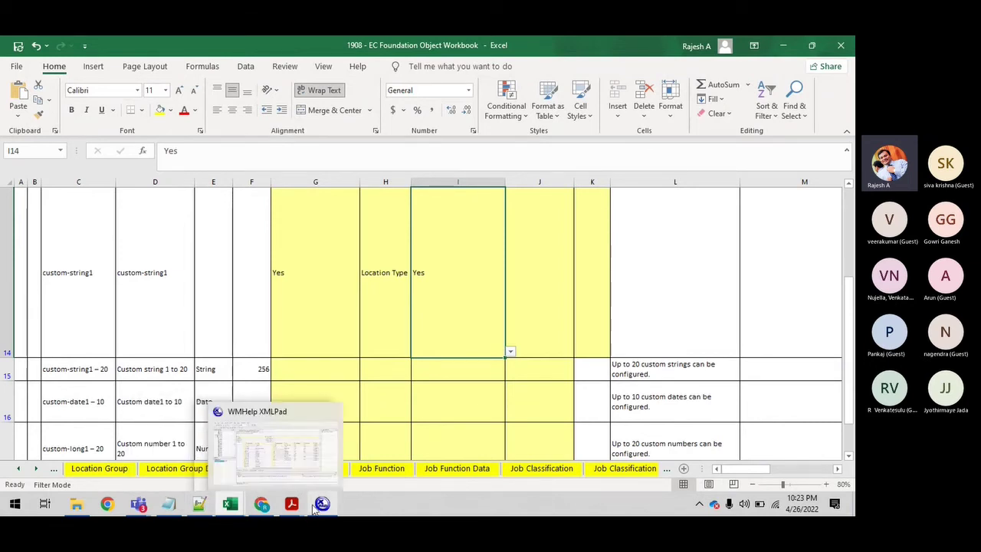
mouse_move(159, 502)
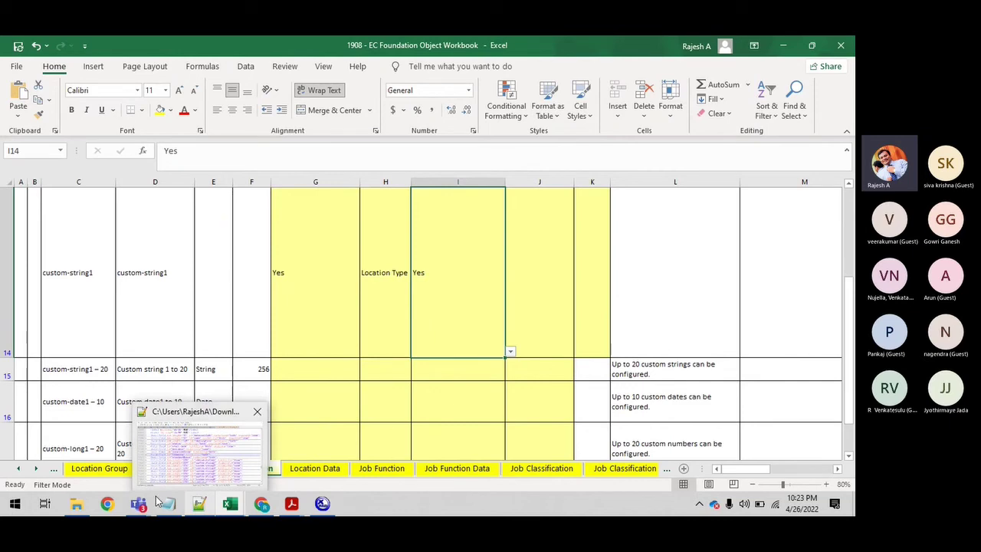
click(159, 502)
Highlight the 1.Provisioning and 2.Instance upload options in the notes
scroll(230, 314, down, 3)
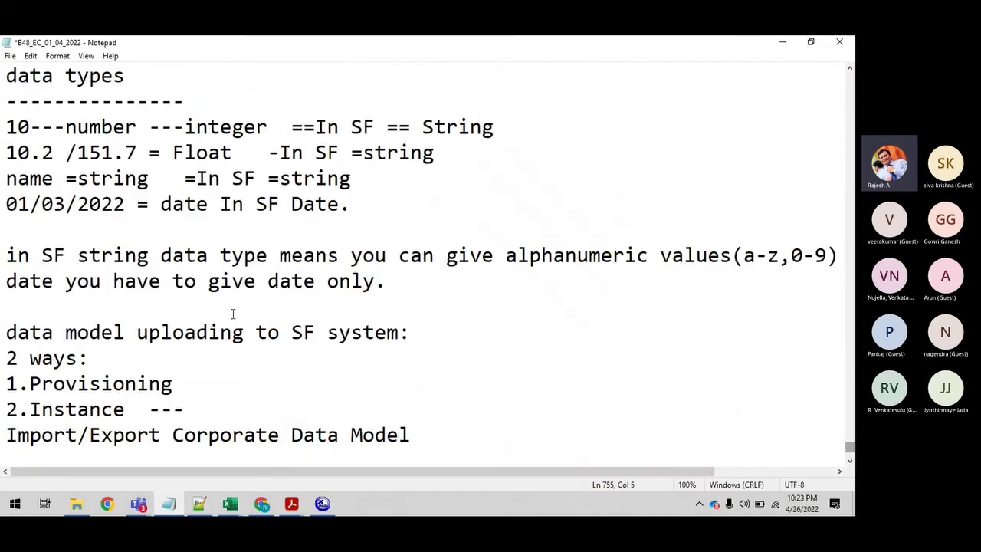
scroll(232, 315, down, 1)
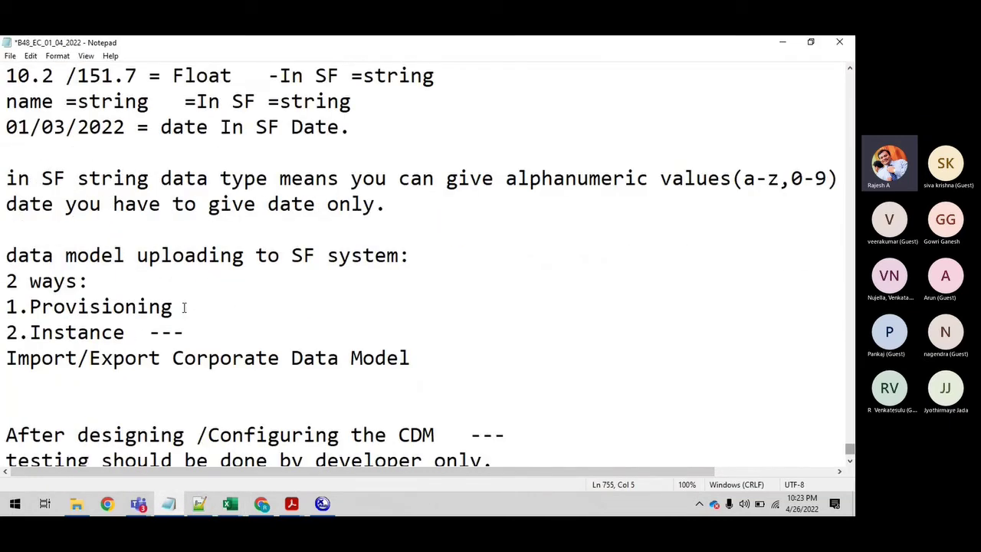
drag(184, 308, 66, 307)
drag(190, 341, 29, 337)
drag(175, 306, 11, 307)
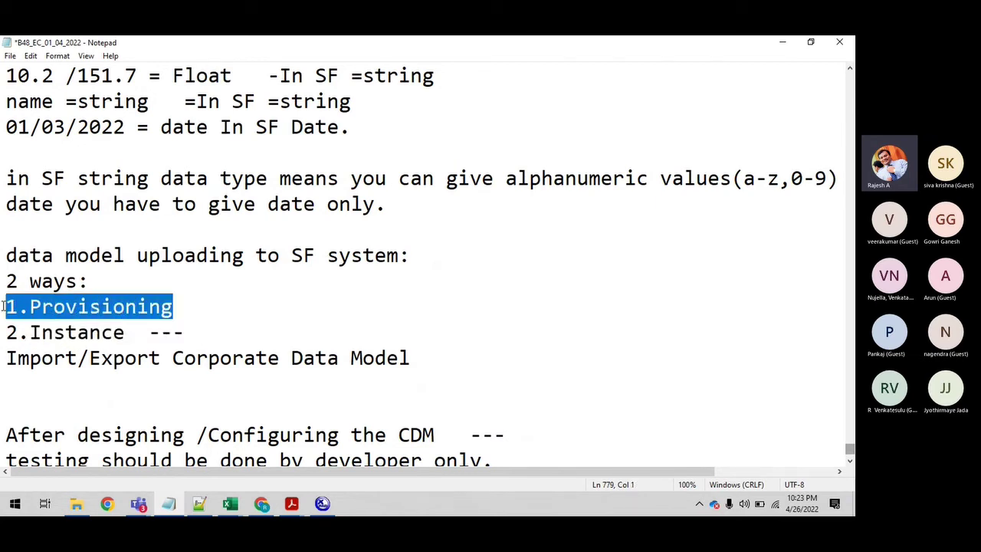
drag(149, 338, 6, 341)
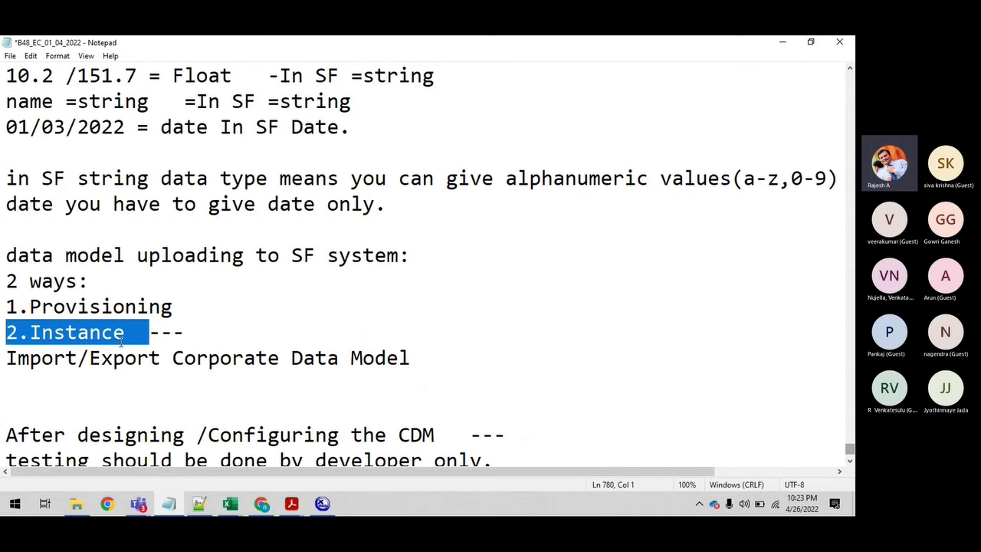
Highlight the Import/Export Corporate Data Model line and switch to Chrome
click(138, 386)
drag(418, 358, 8, 366)
key(ctrl+c)
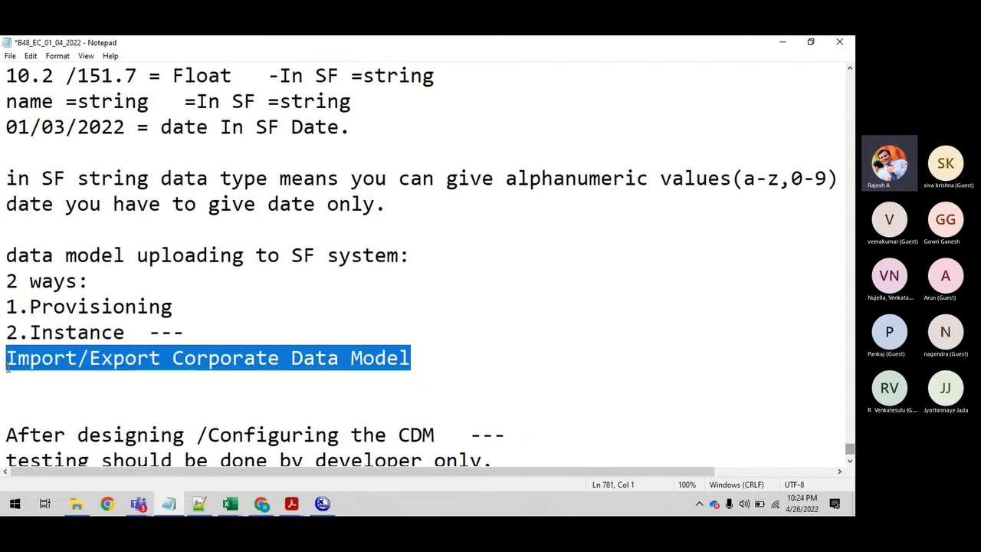
click(262, 504)
Choose Keep Working on the session warning and open Import/Export Corporate Data Model via action search
click(213, 45)
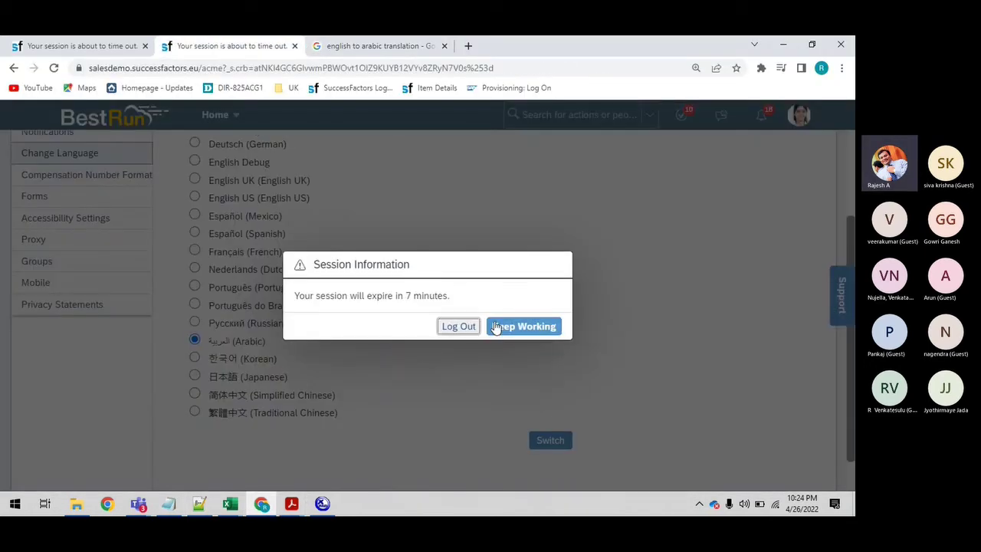
click(525, 326)
click(536, 114)
key(ctrl+v)
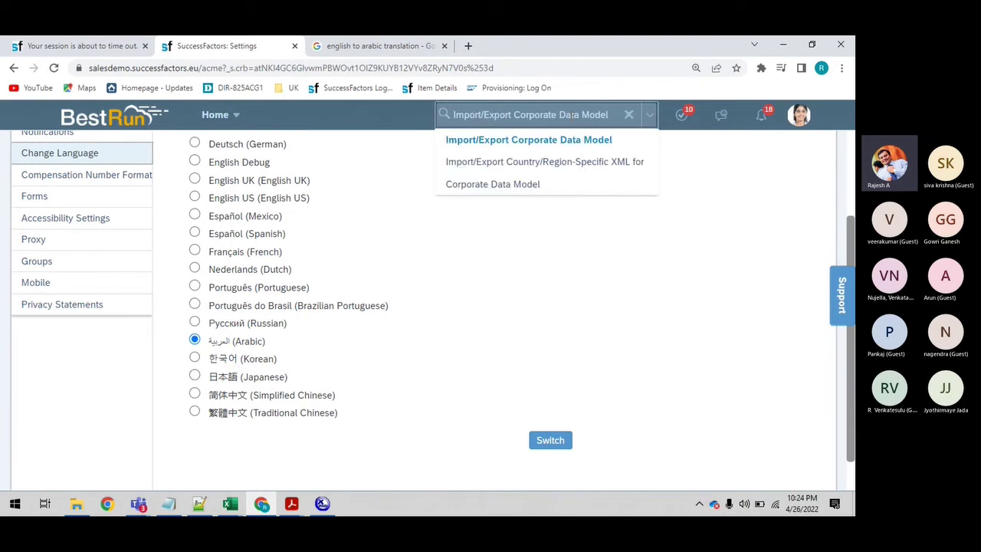
click(548, 140)
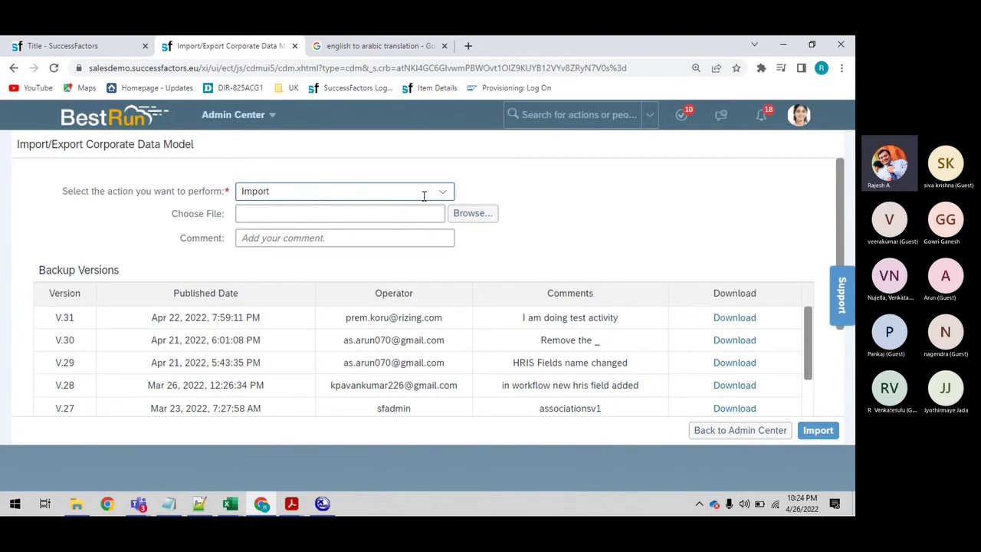
Export and download the current corporate data model as a backup
click(445, 191)
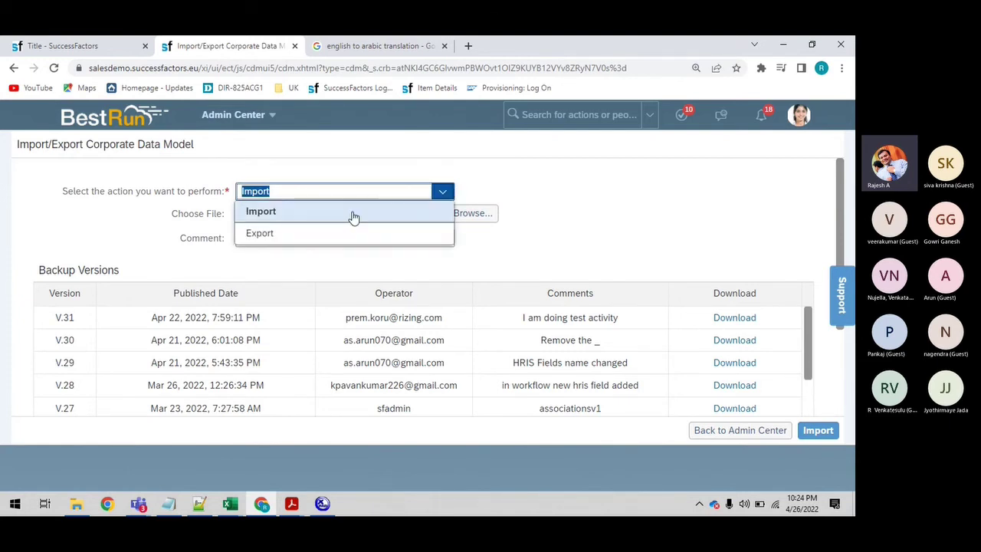
click(316, 234)
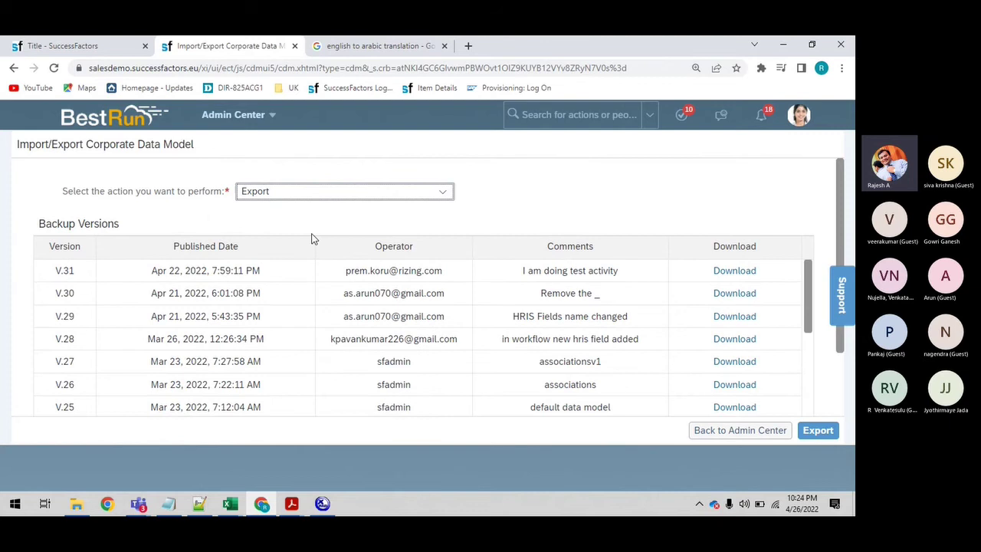
click(817, 431)
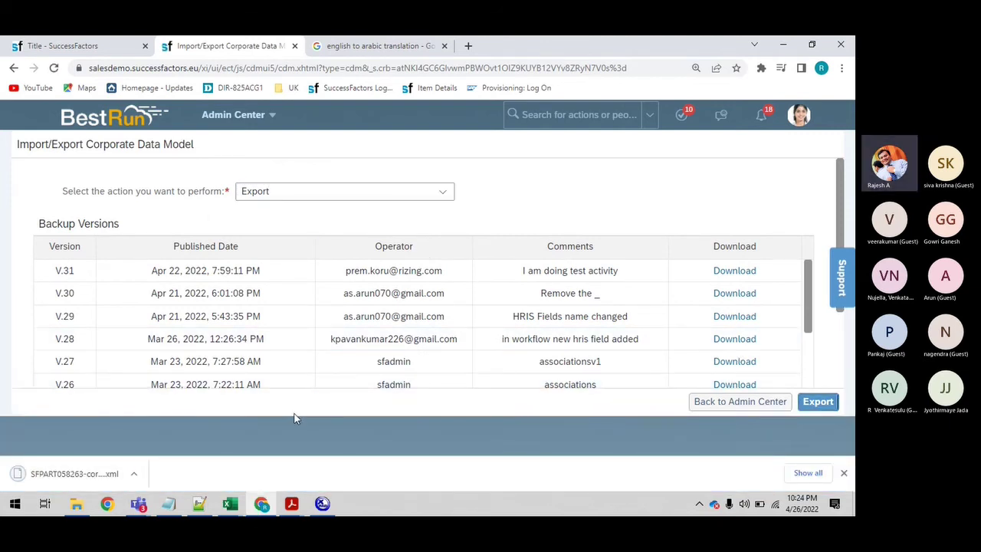
Select SFPART058263-corporate-datamodel (2).xml for import with comment 'Changes made as per initial design'
click(440, 197)
click(334, 212)
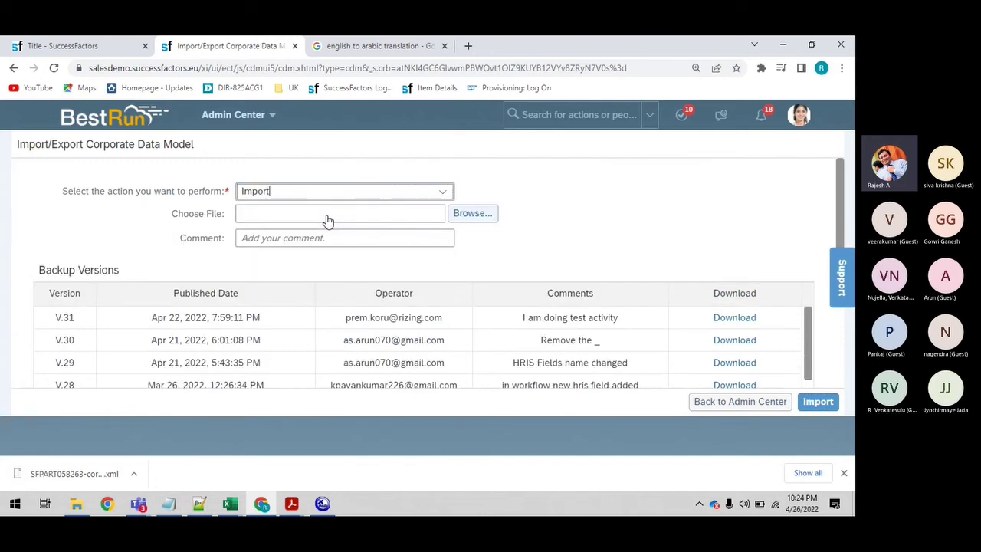
click(463, 222)
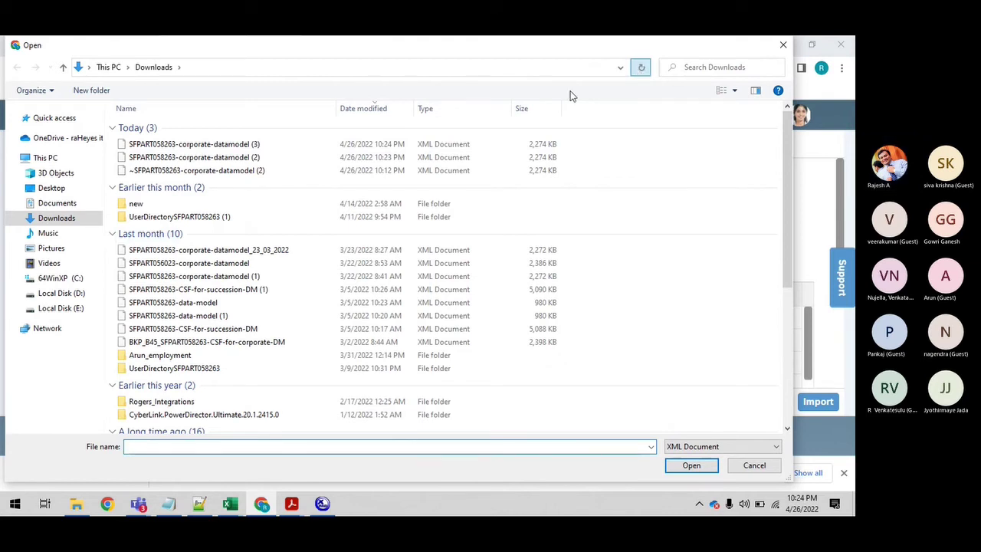
click(266, 158)
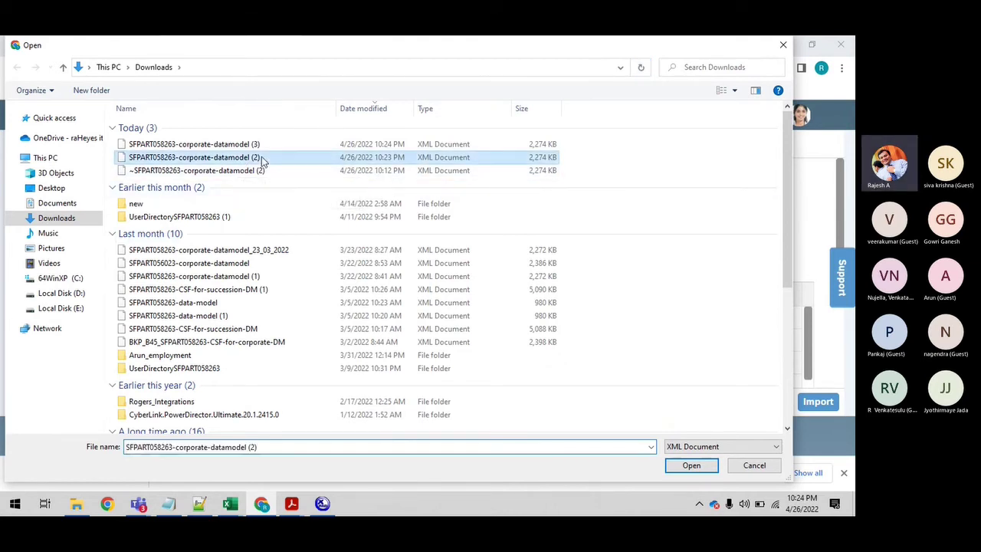
click(691, 466)
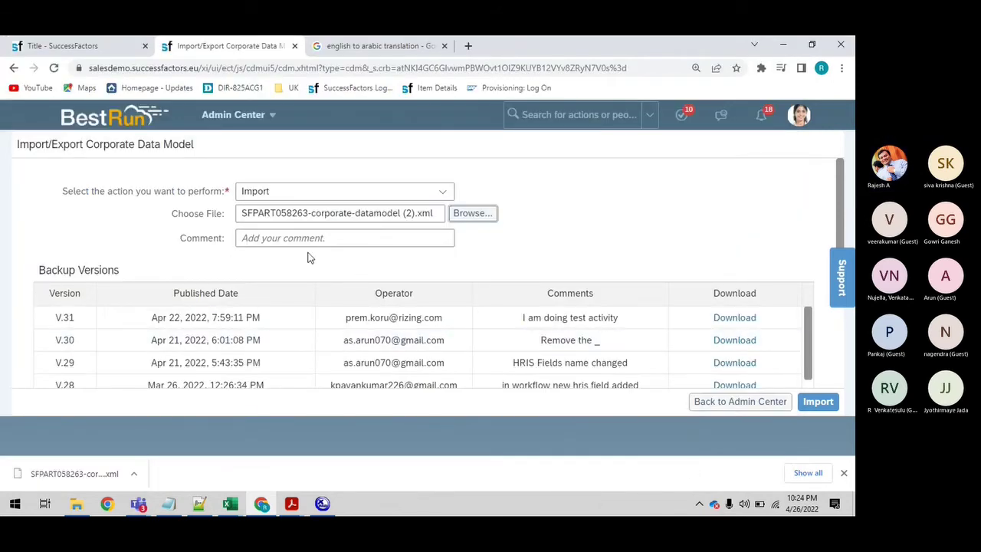
click(306, 237)
text(Chan)
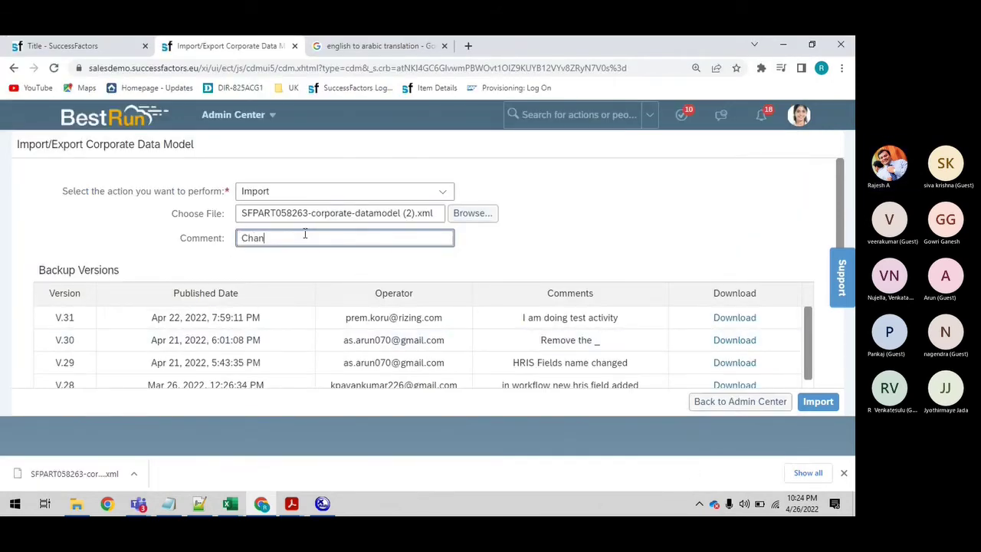
text(ges made)
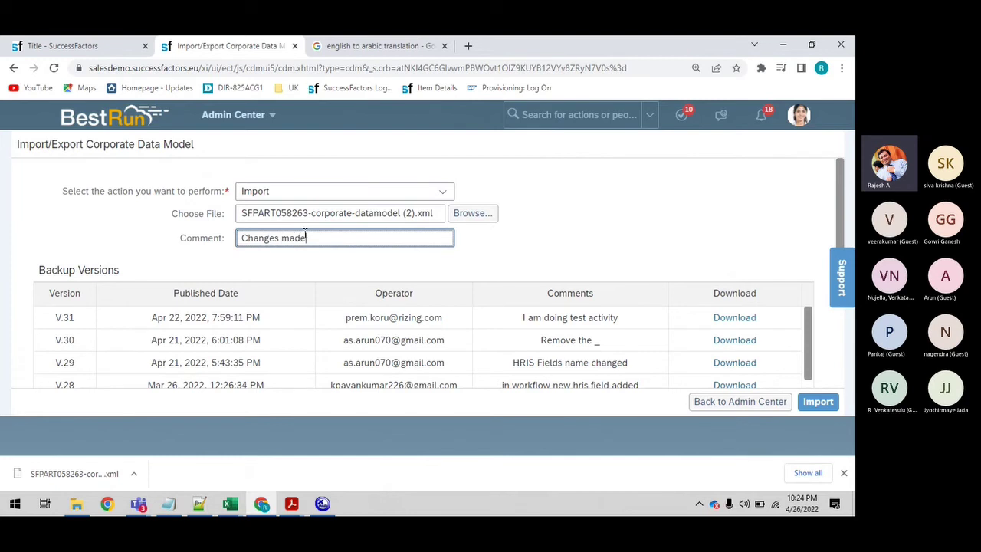
text( as per initial design)
Import the data model, then reopen Manage Organization, Pay and Job Structures via action search
click(819, 402)
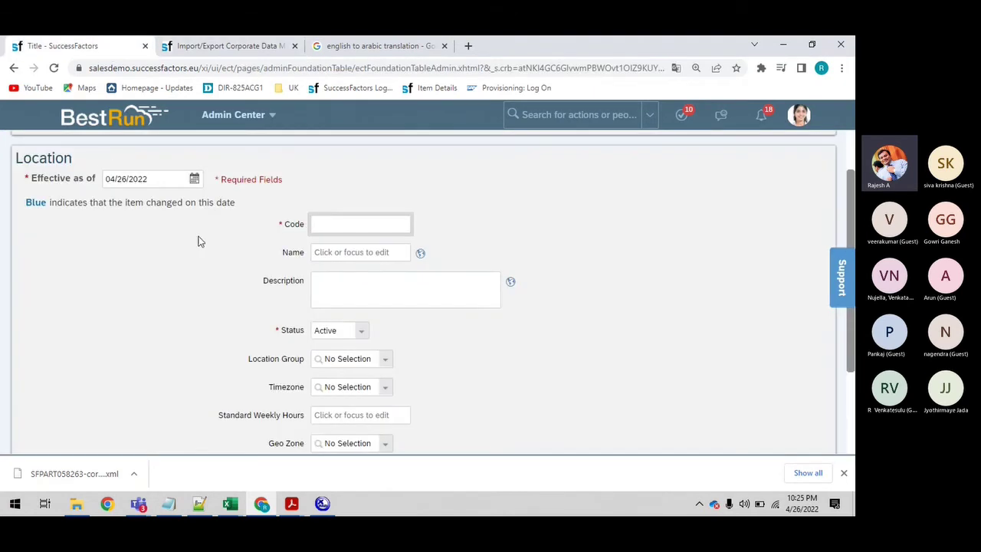
scroll(201, 241, up, 1)
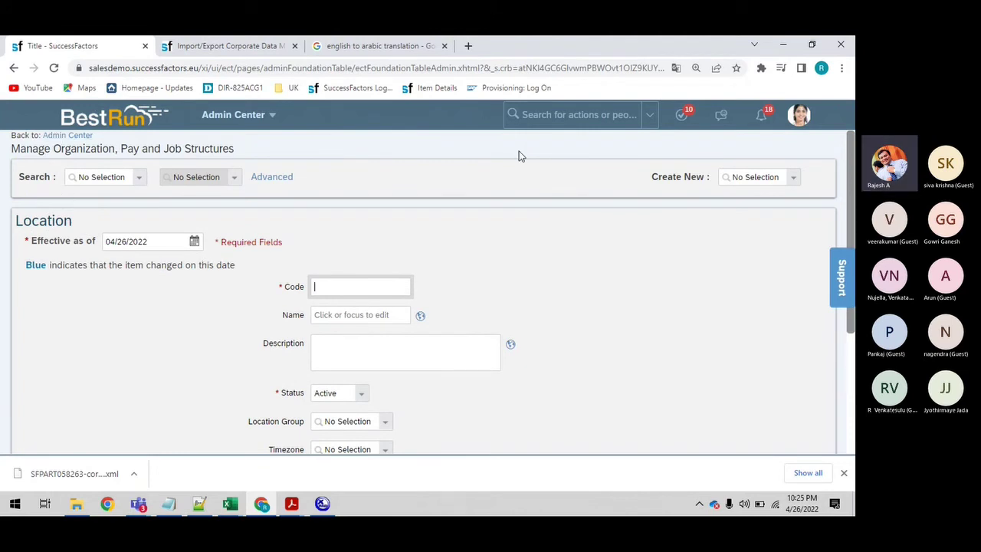
drag(240, 149, 8, 155)
key(ctrl+c)
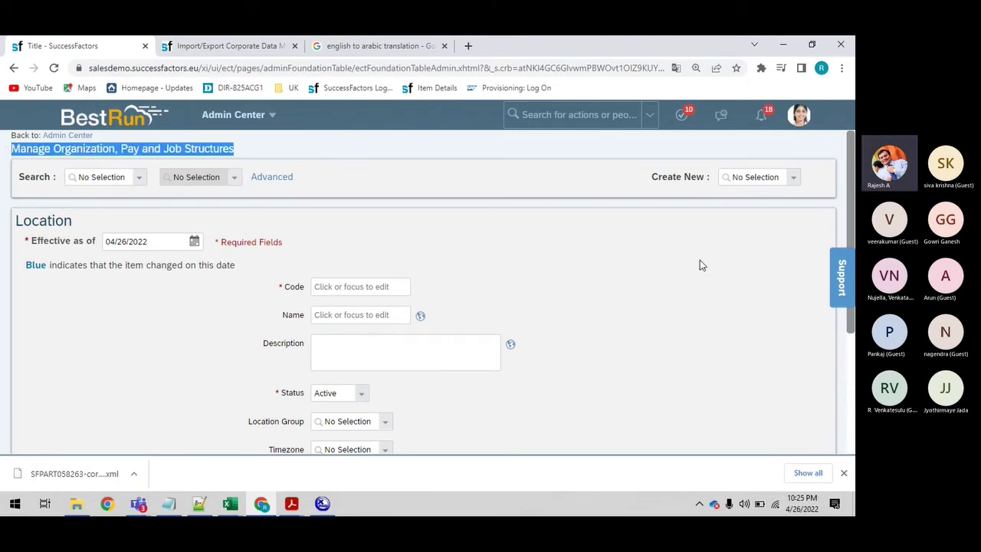
click(571, 115)
key(ctrl+v)
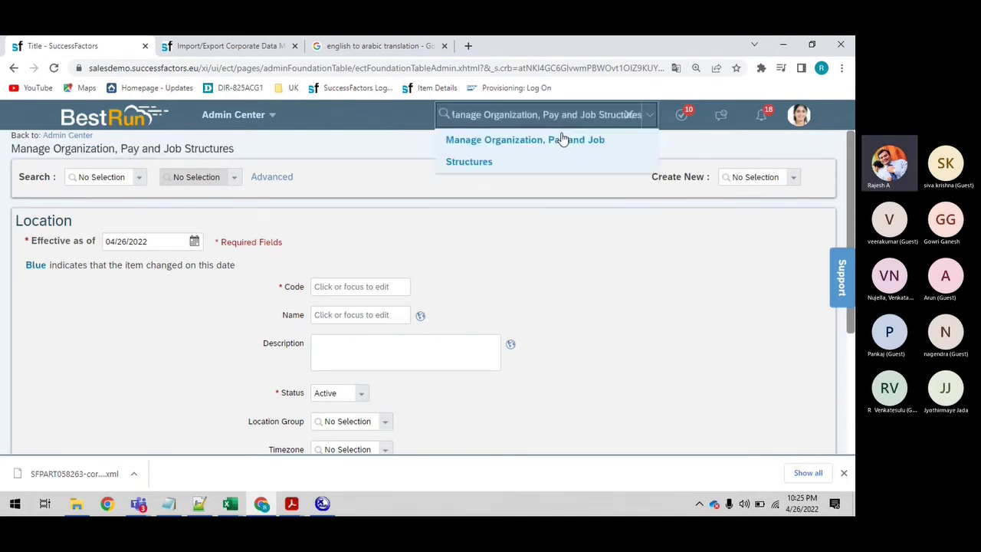
click(559, 149)
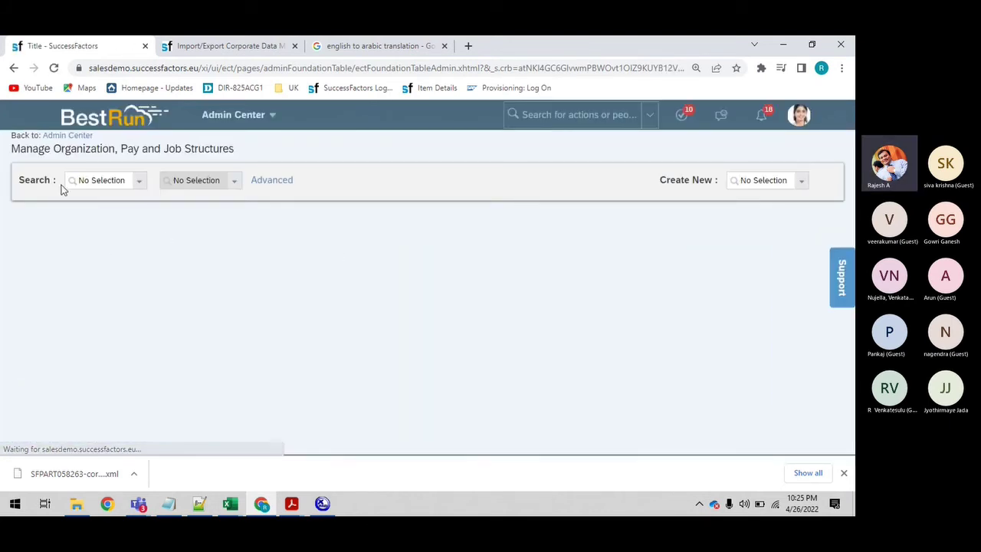
Search Location records and open Amsterdam (2500-0001)
click(141, 189)
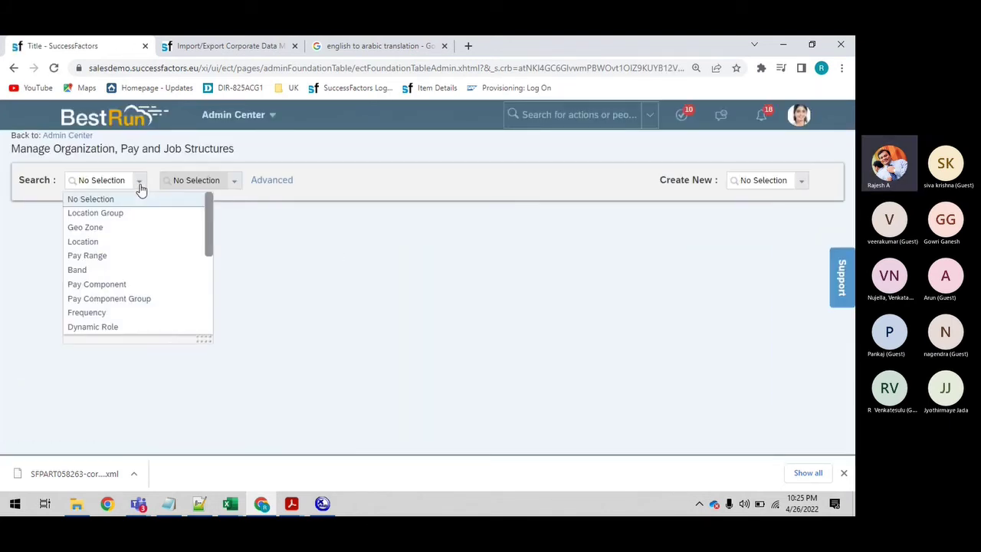
click(115, 243)
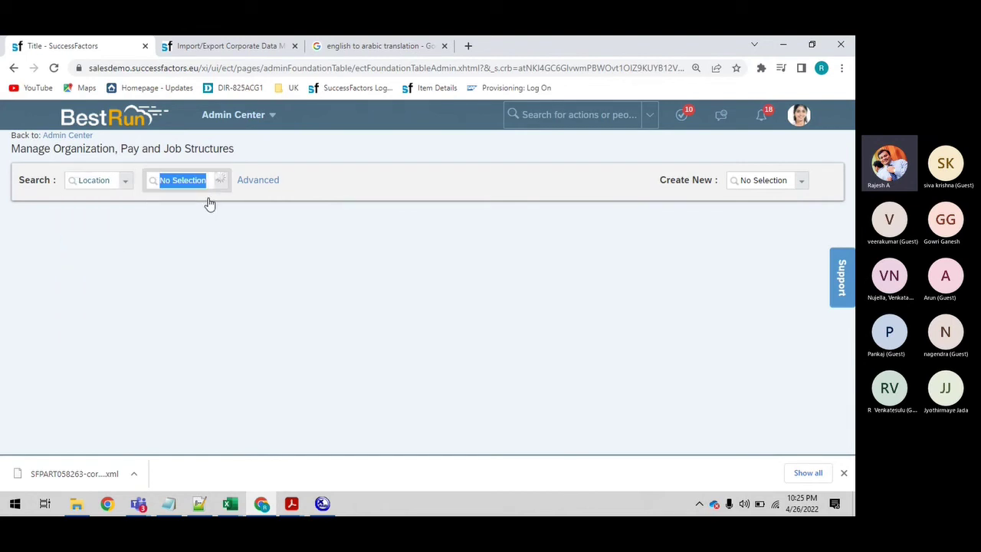
click(202, 203)
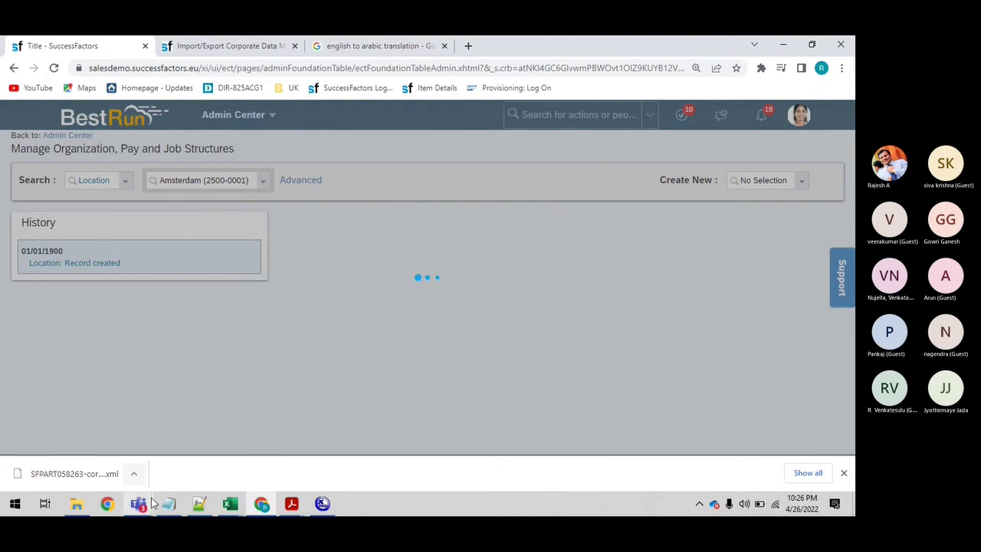
Minimize the Teams meeting window and reload the SuccessFactors page
mouse_move(146, 507)
click(195, 426)
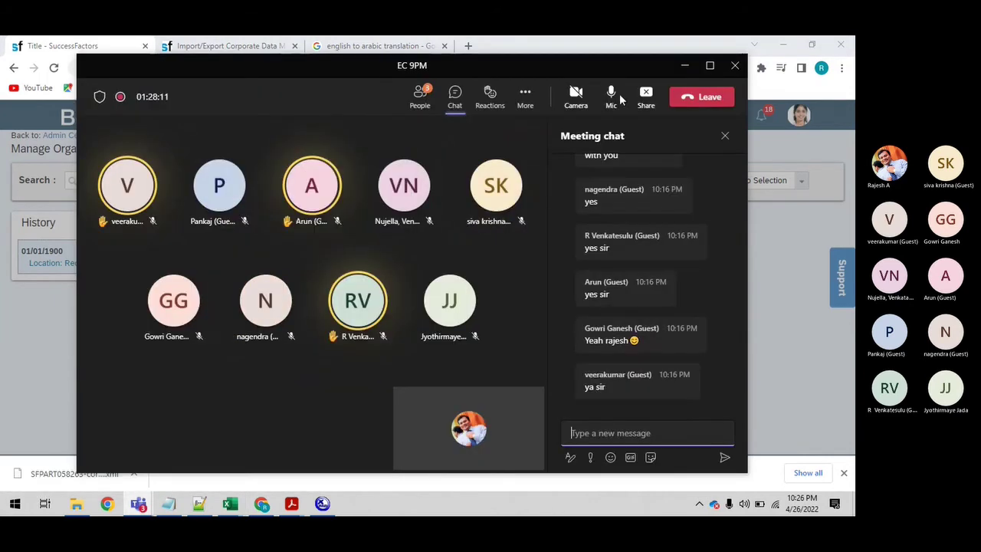
click(685, 66)
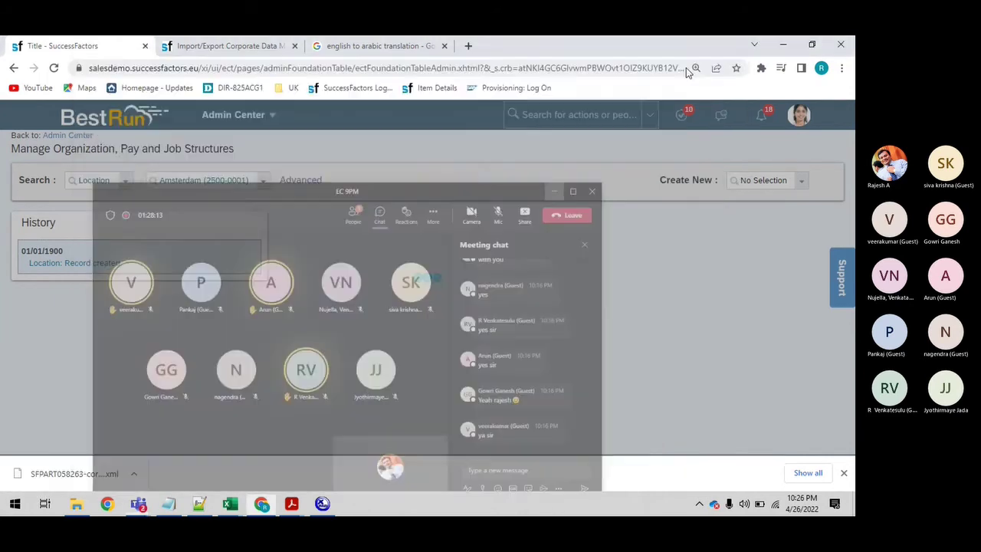
click(54, 68)
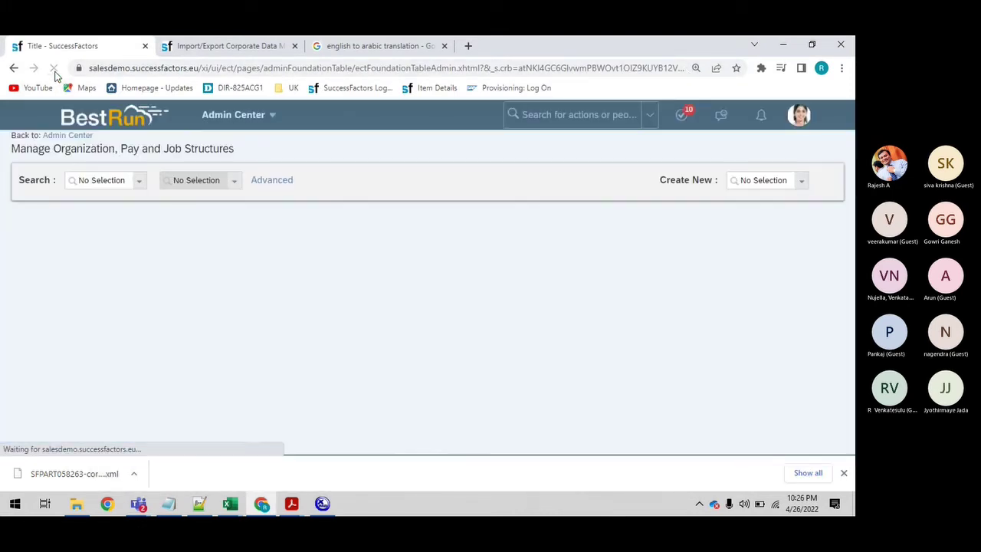
Open the Aomori (5000-0022) Location record and review its code, name, description, weekly hours and group
click(136, 182)
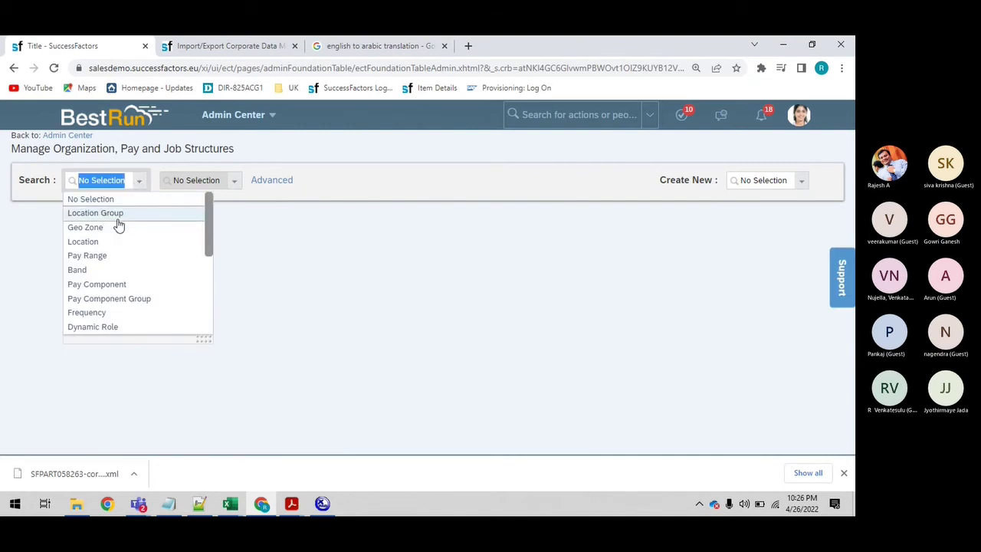
click(110, 243)
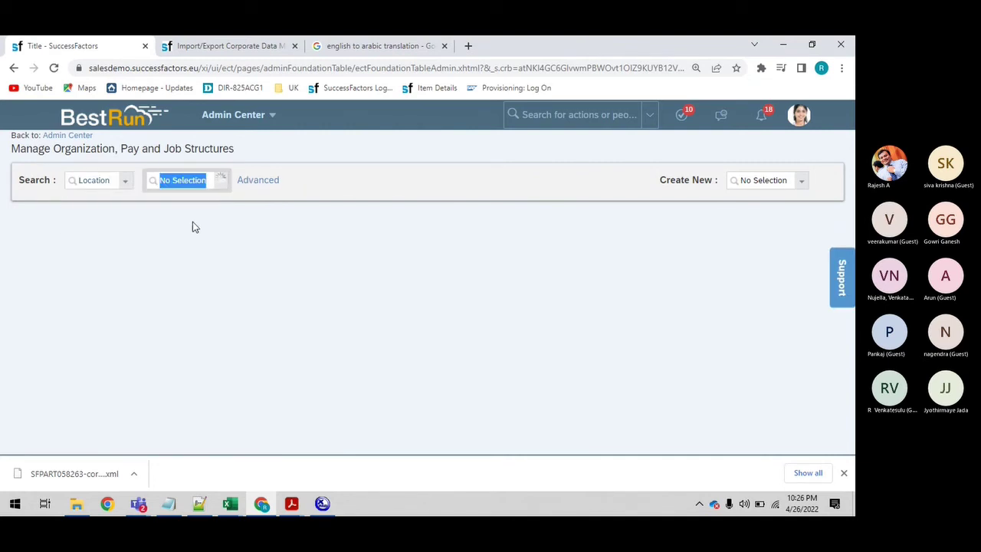
click(193, 221)
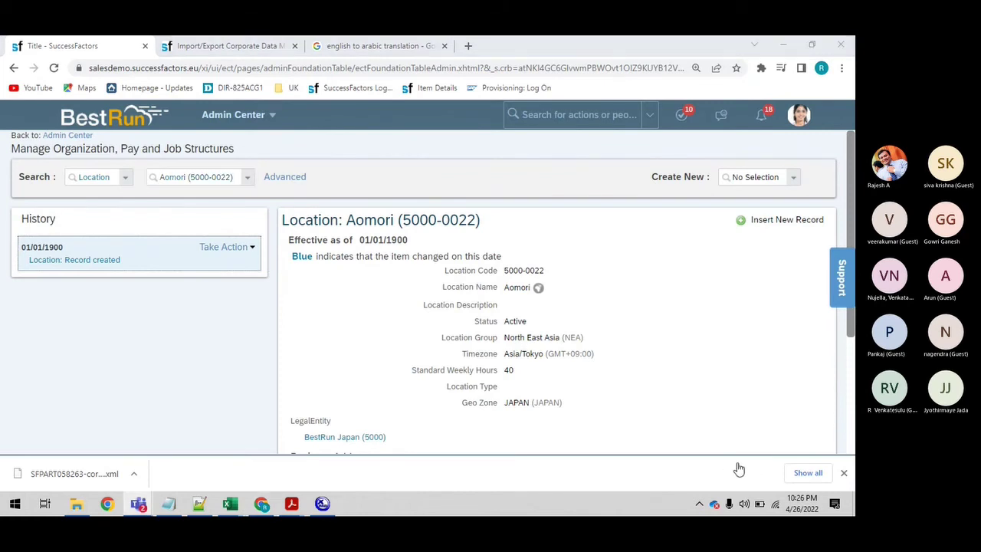
scroll(538, 332, down, 1)
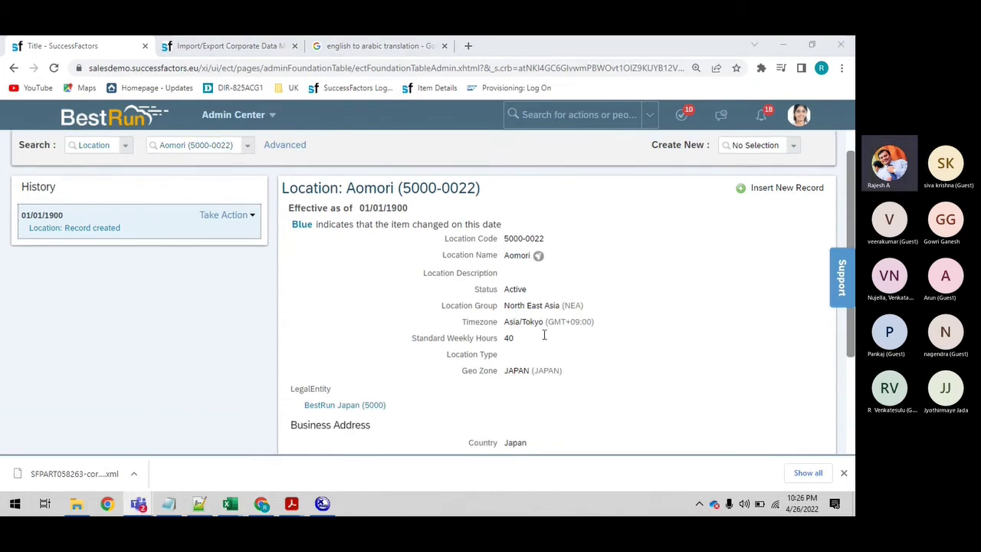
drag(457, 210, 492, 230)
drag(436, 243, 490, 243)
drag(454, 309, 489, 342)
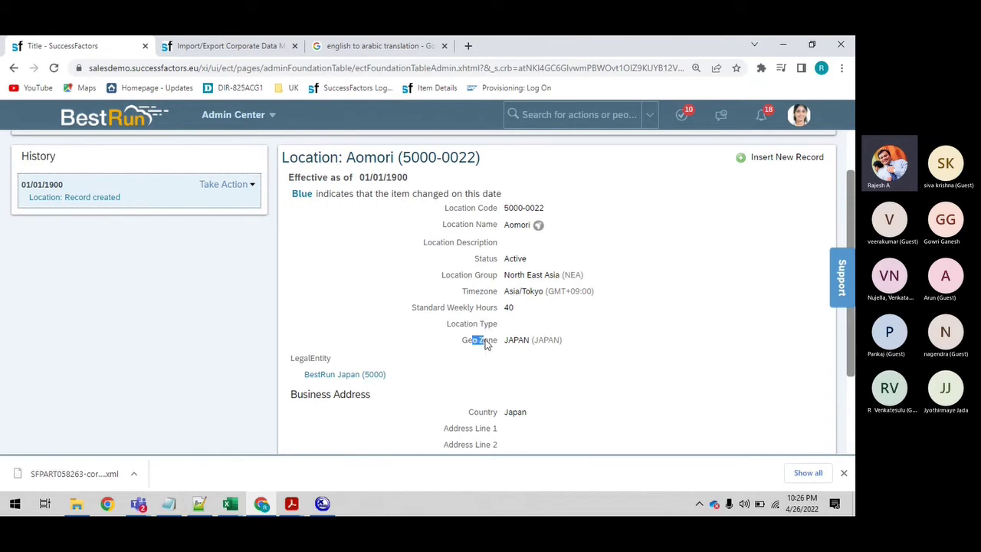
drag(469, 291, 486, 276)
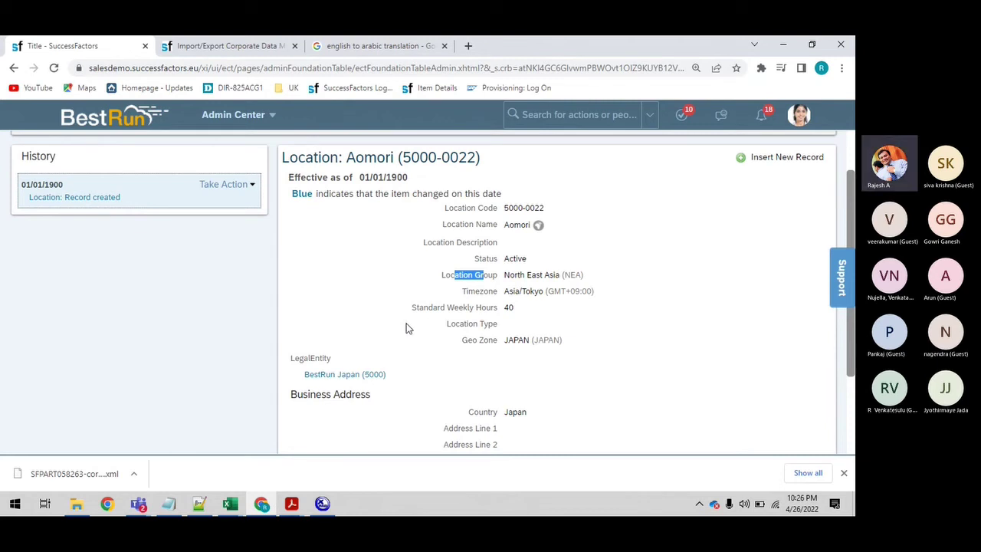
Duplicate the SuccessFactors tab and start a new Location record from Create New
right_click(96, 51)
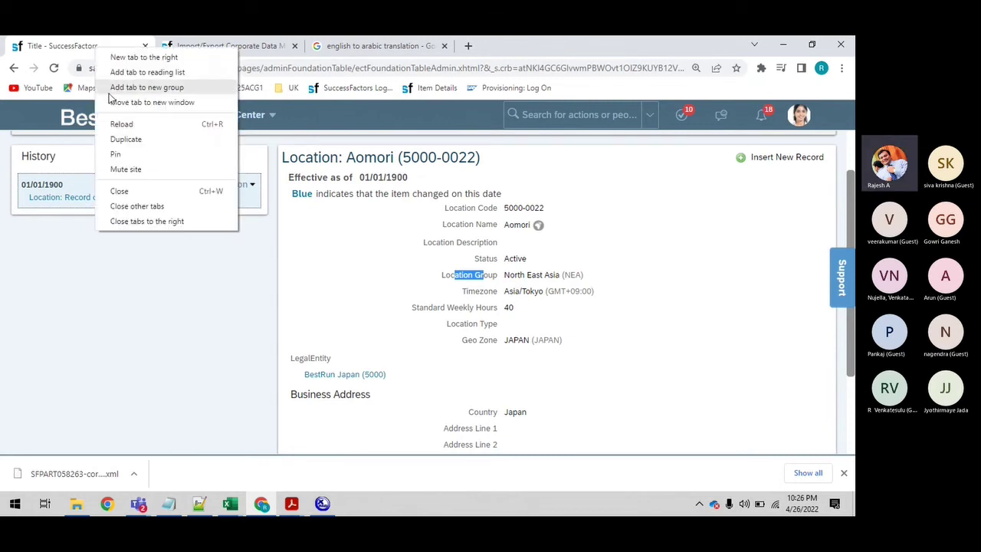
click(124, 140)
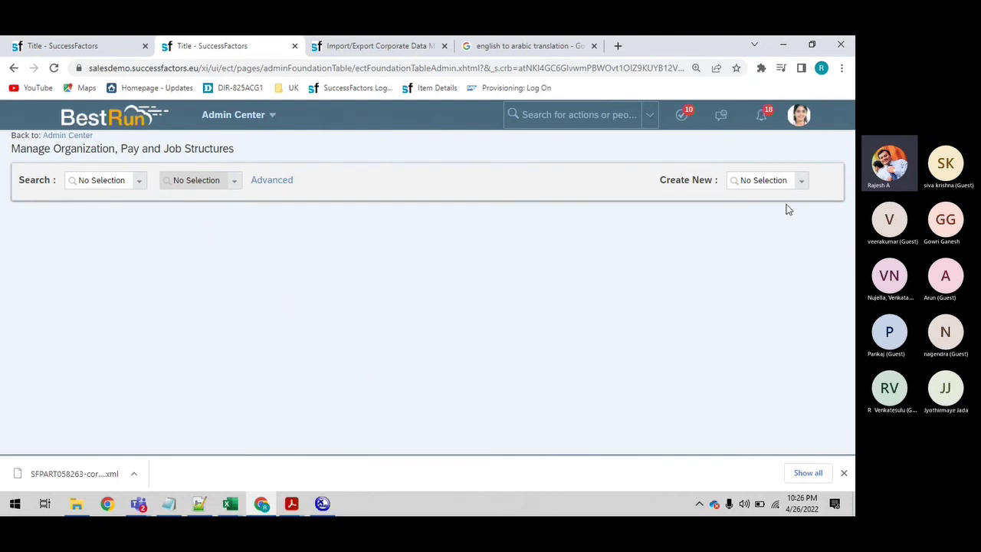
click(802, 186)
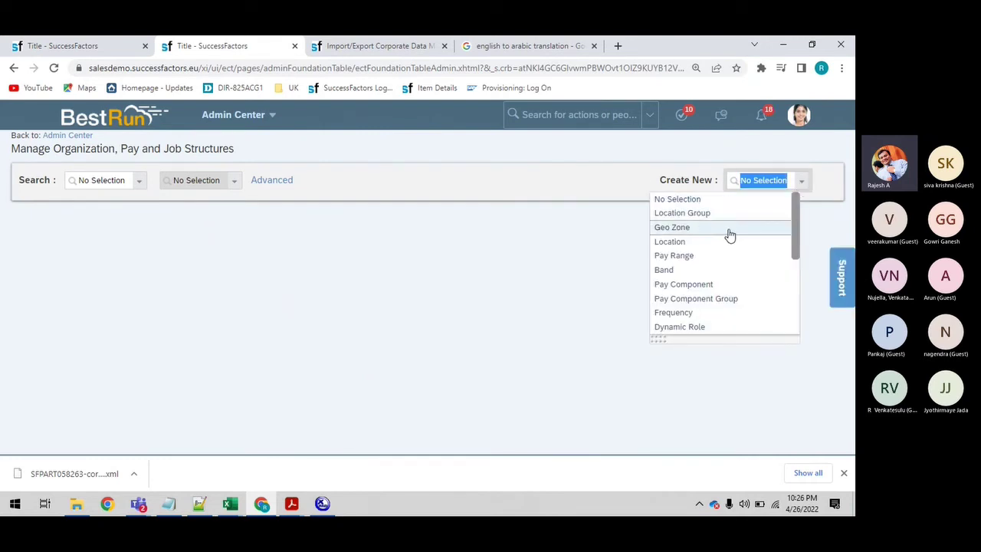
click(705, 243)
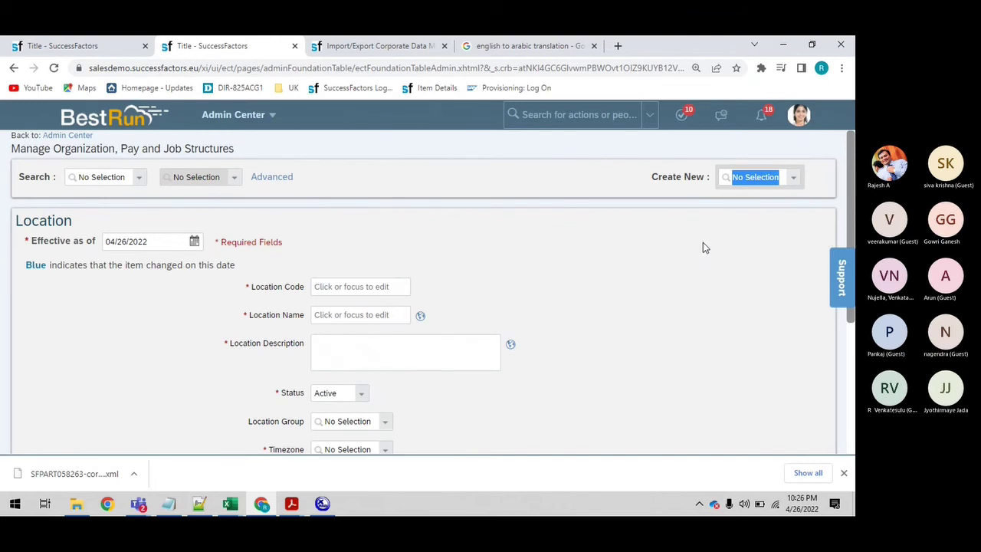
Scroll through the blank Location form and put the cursor in Location Code
scroll(299, 283, down, 1)
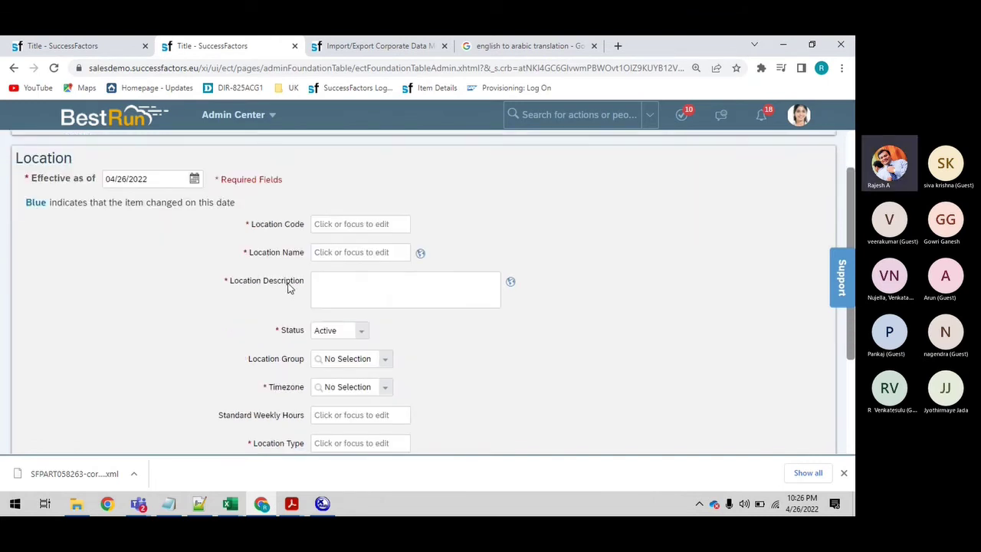
drag(15, 158, 73, 159)
click(75, 161)
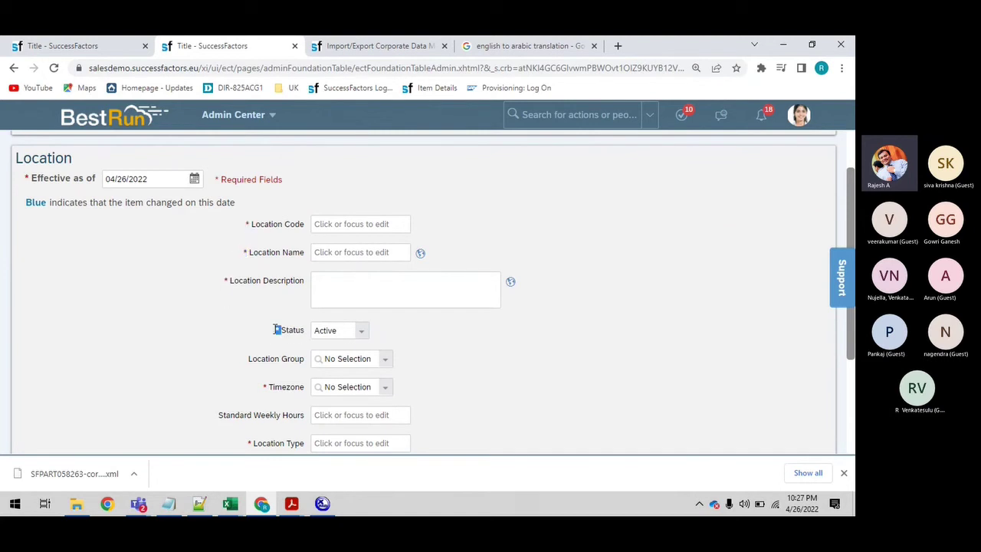
scroll(268, 341, down, 1)
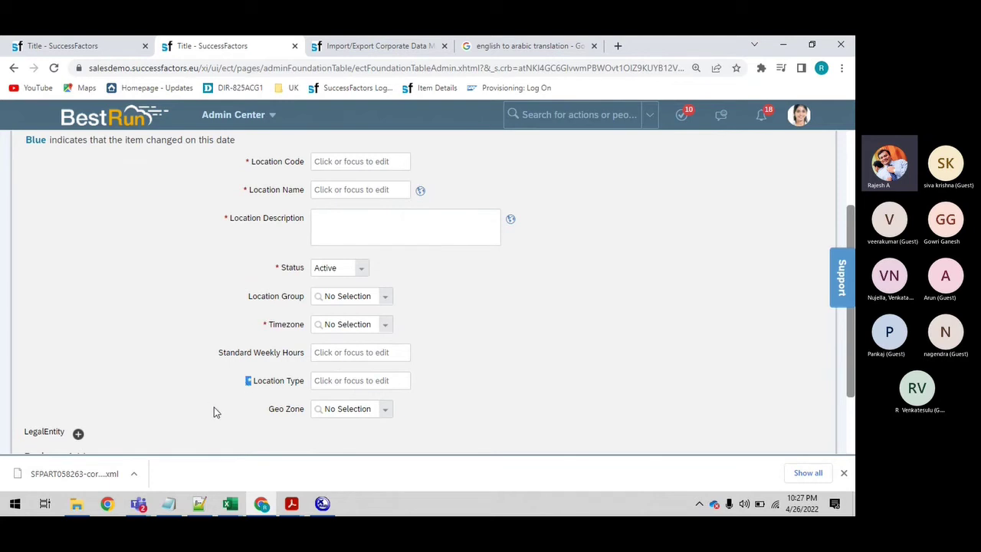
scroll(501, 270, up, 1)
scroll(500, 270, up, 1)
click(328, 223)
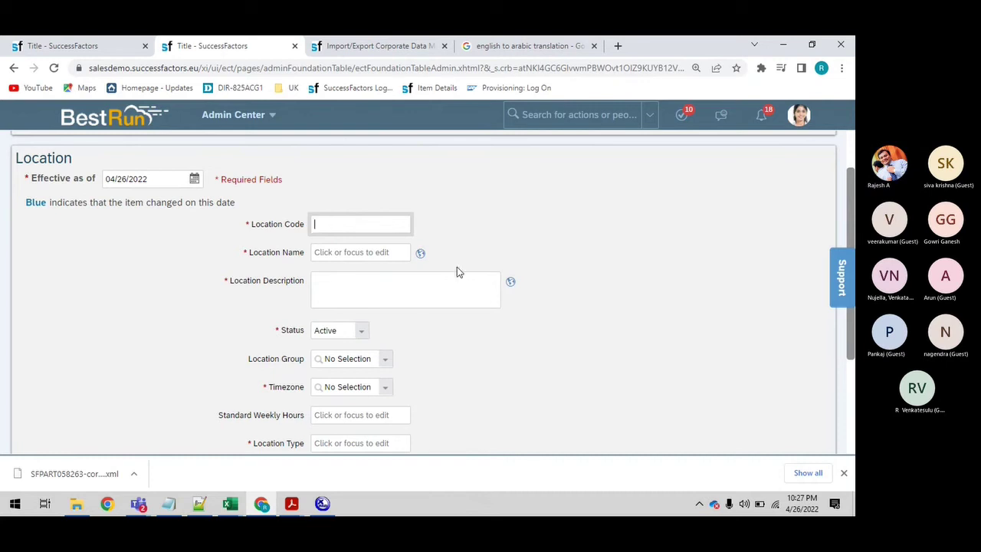
Dismiss Chrome's downloads bar and minimize the EC 9PM meeting so the whole Location form shows
click(749, 491)
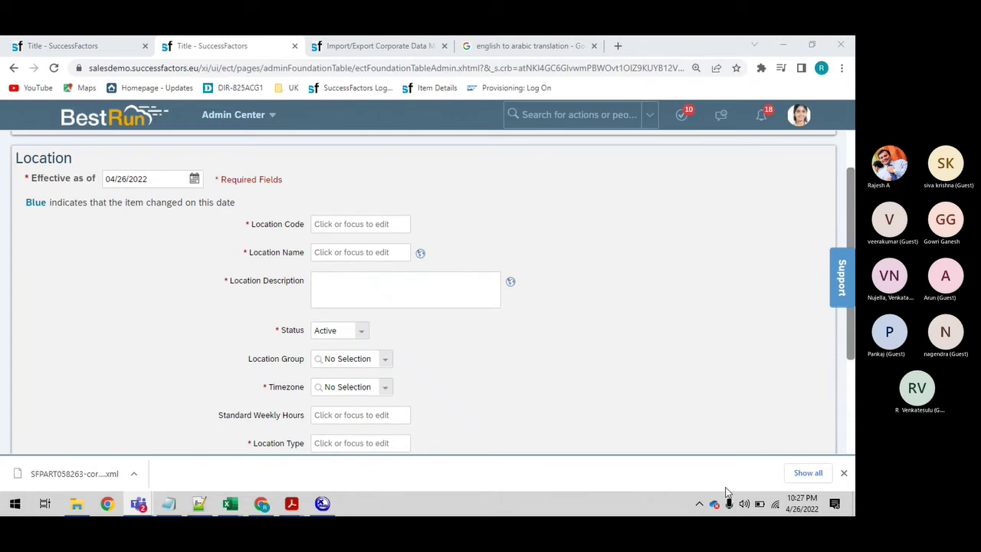
click(811, 411)
click(844, 476)
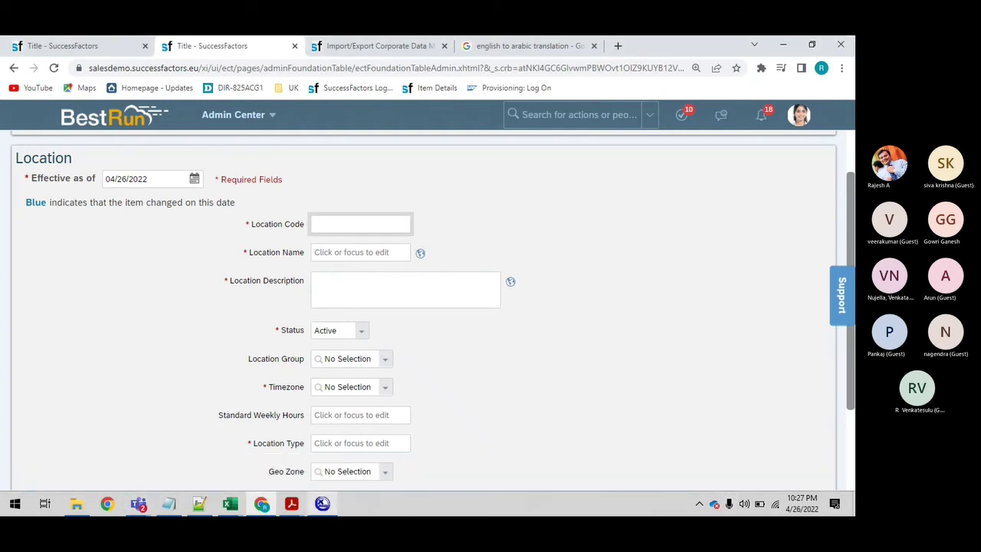
mouse_move(148, 511)
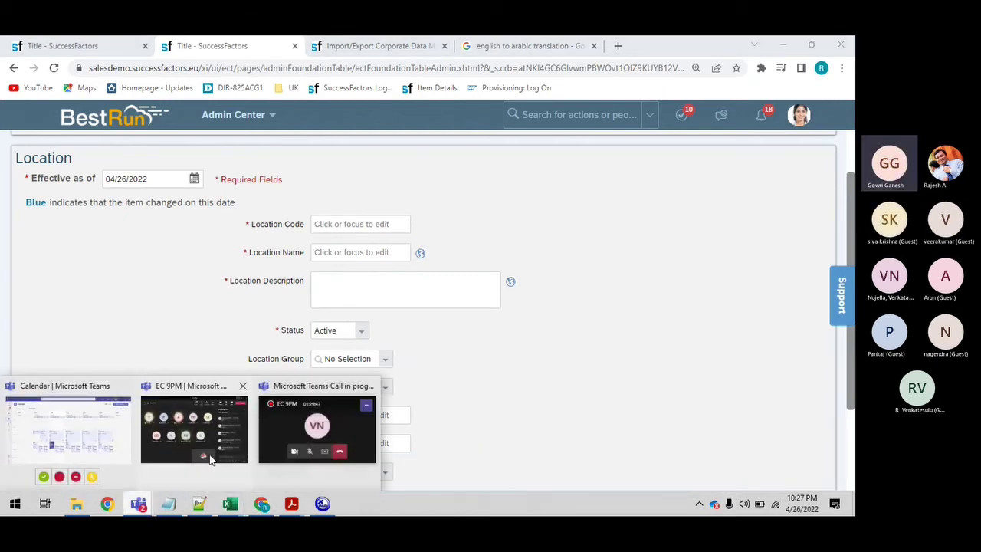
click(210, 433)
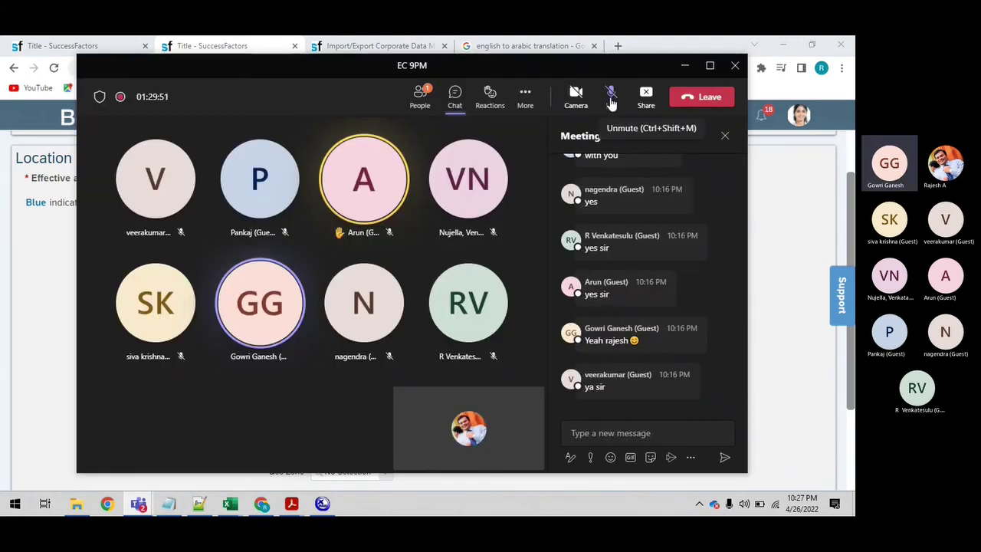
click(684, 65)
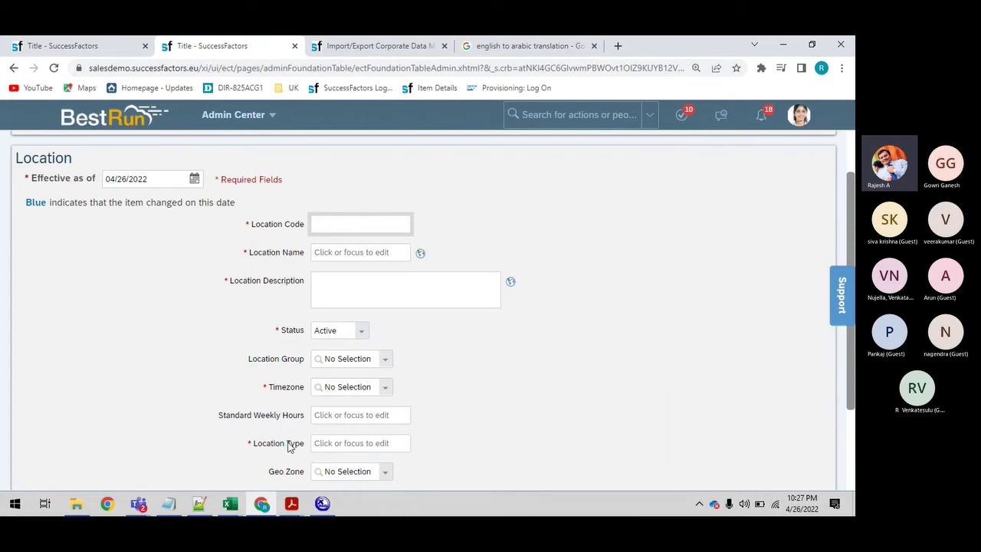
In Notepad++, skip reloading and review the Location hris-fields, such as externalCode max-length 32
click(200, 504)
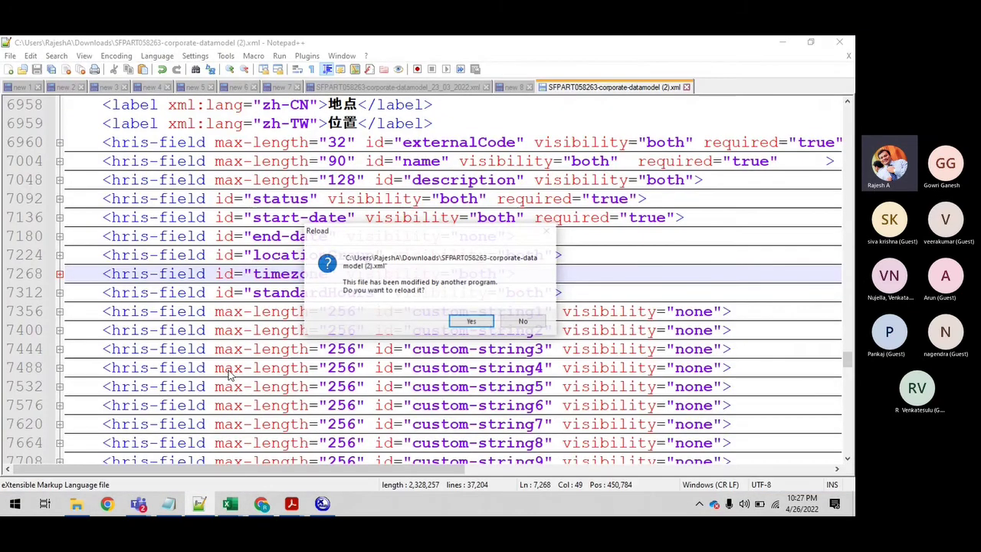
click(524, 325)
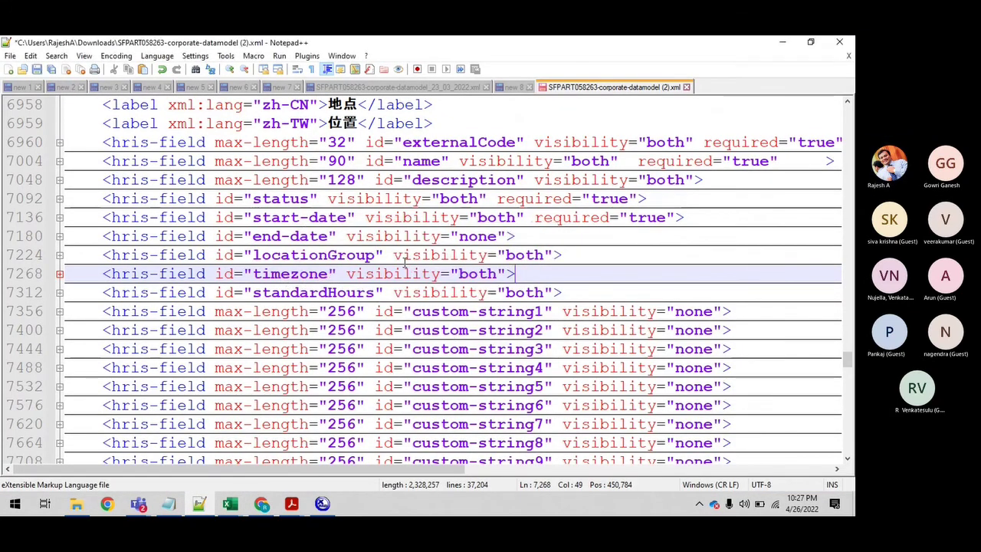
scroll(457, 333, up, 3)
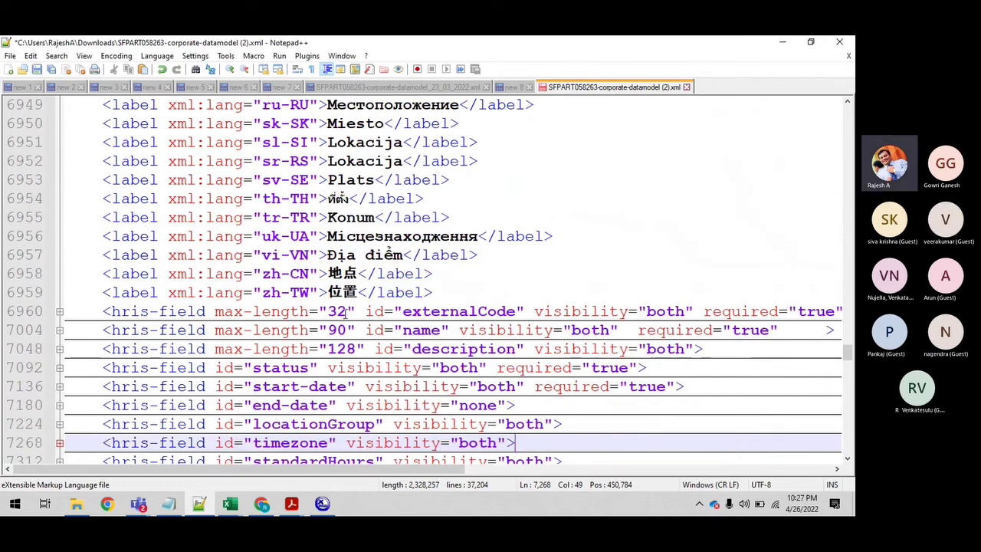
click(261, 504)
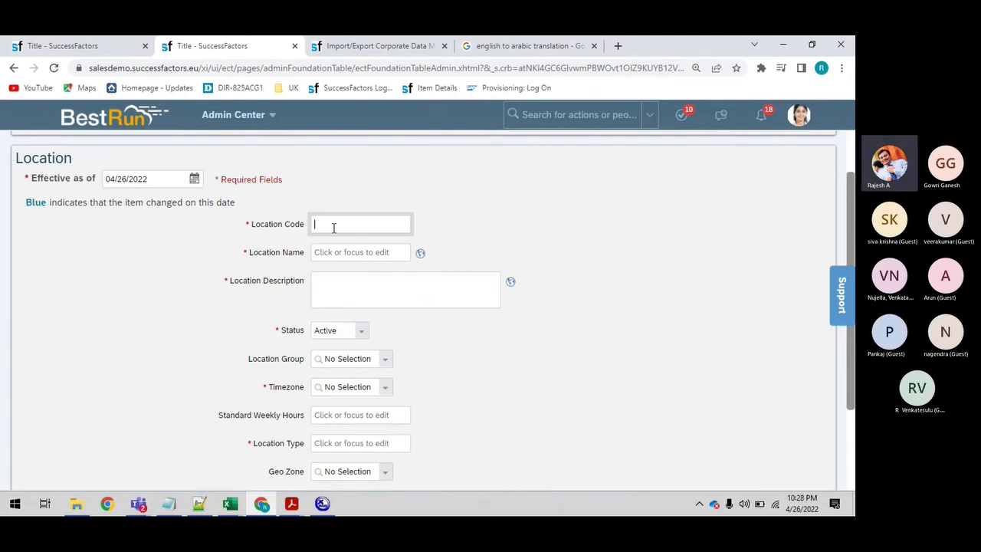
text(12345678901234567890)
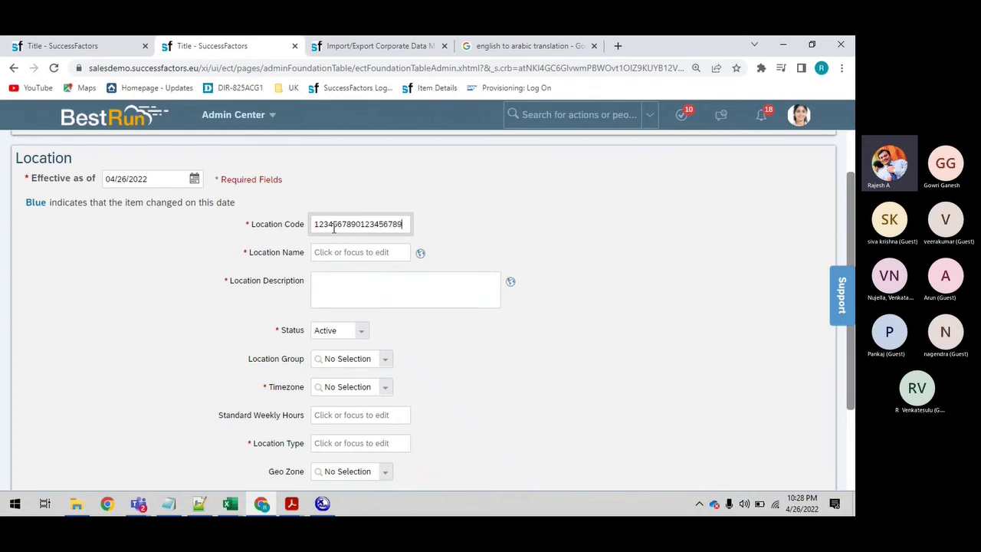
text(12)
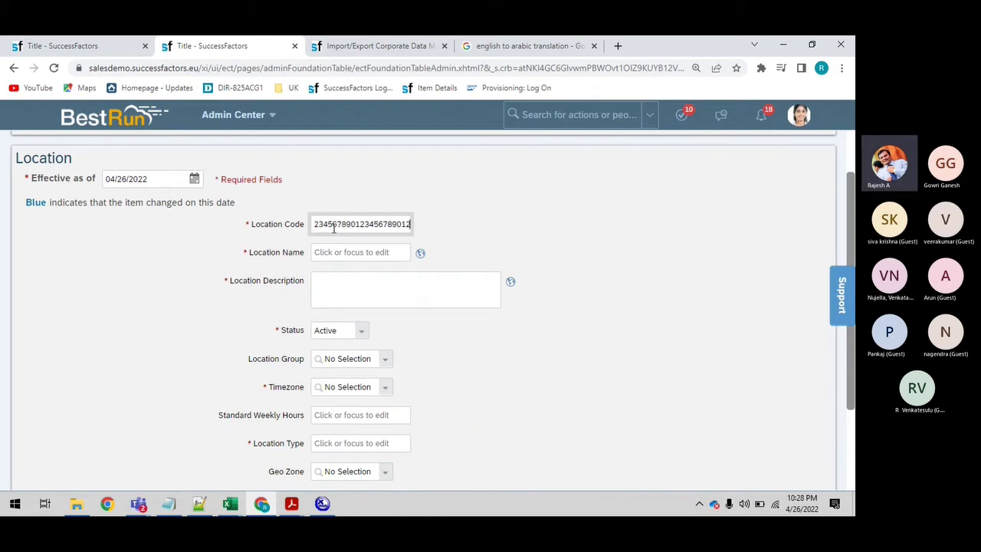
text(34567890)
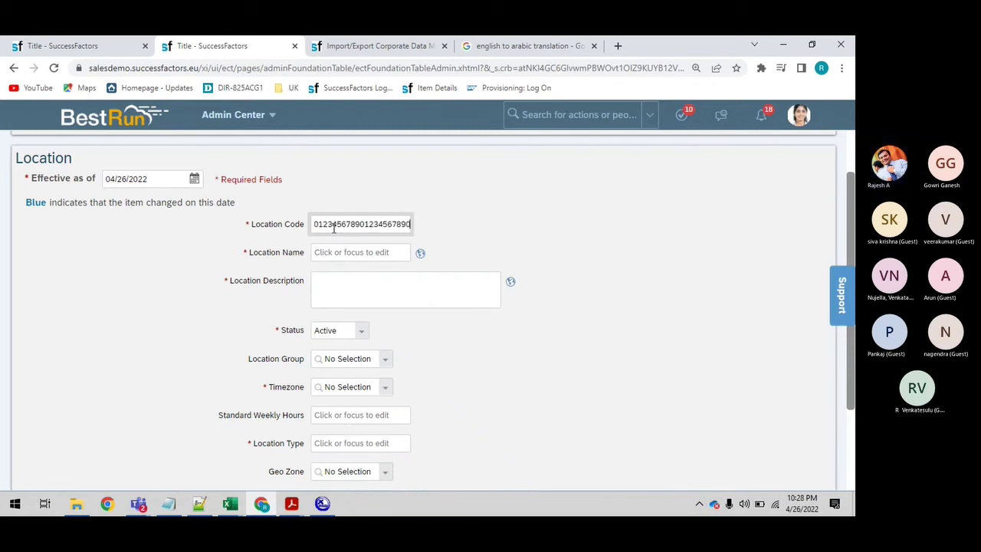
text(12)
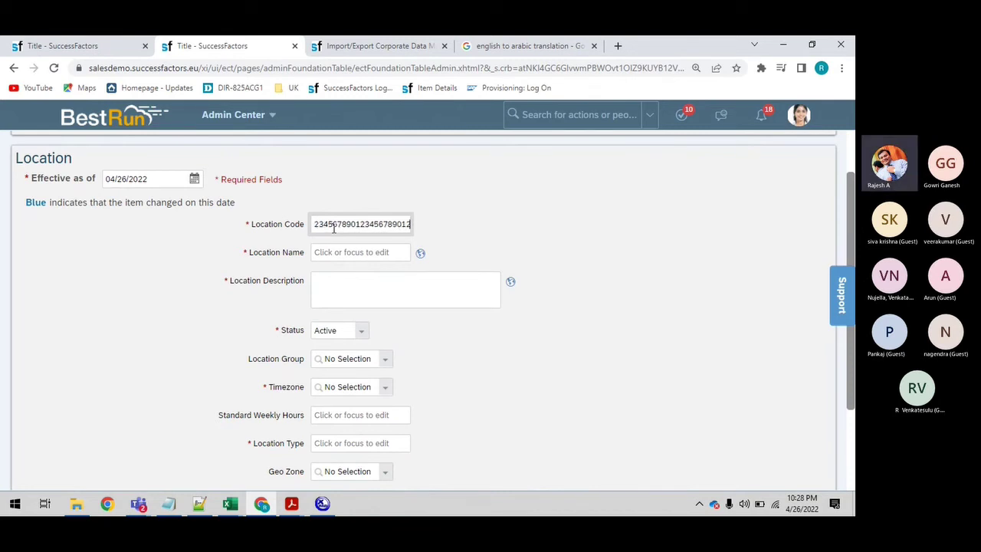
text(3)
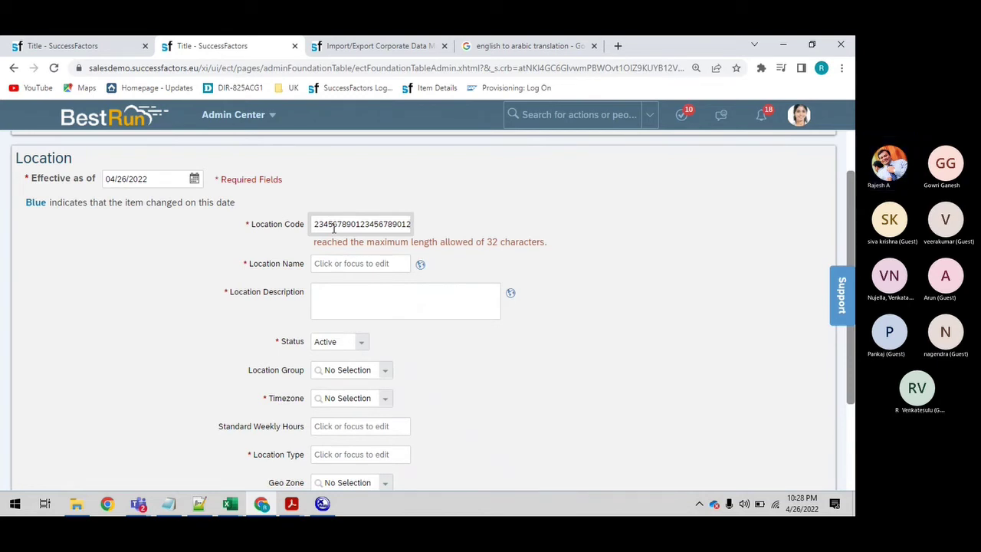
key(BackSpace)
key(BackSpace)
key(BackSpace)
key(BackSpace)
key(BackSpace)
key(BackSpace)
key(BackSpace)
key(BackSpace)
key(BackSpace)
key(BackSpace)
key(BackSpace)
key(BackSpace)
key(BackSpace)
key(BackSpace)
key(BackSpace)
key(BackSpace)
key(BackSpace)
key(BackSpace)
key(BackSpace)
key(BackSpace)
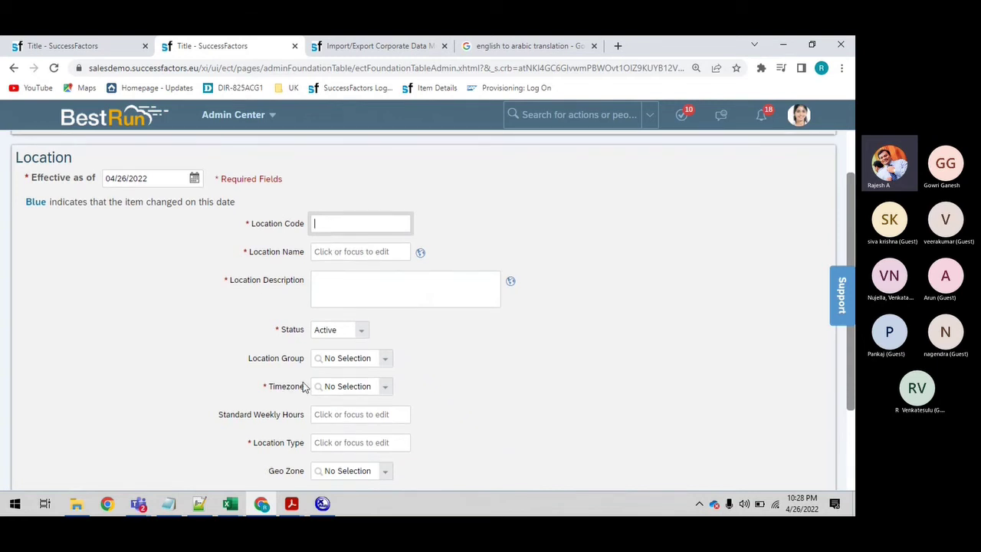
scroll(280, 393, down, 3)
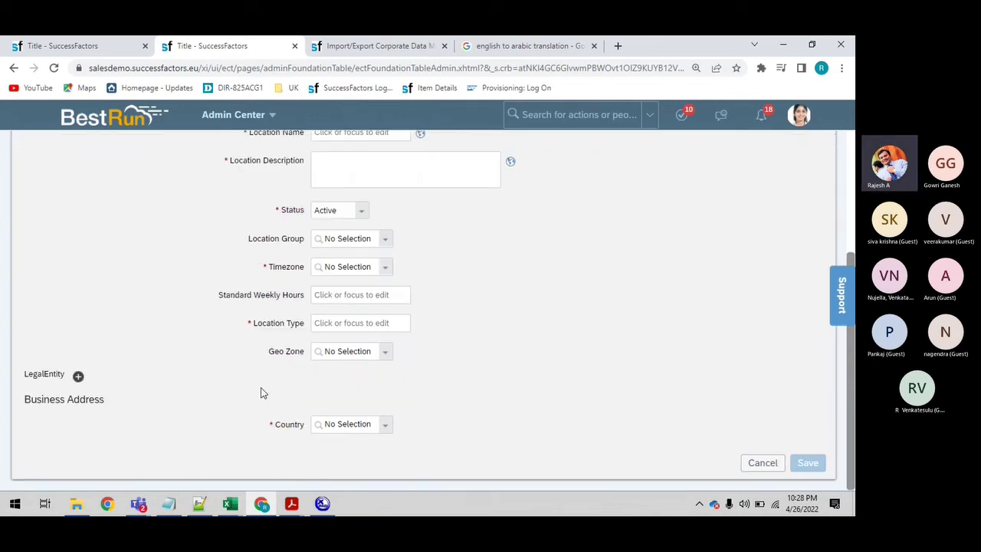
drag(37, 374, 68, 376)
double_click(298, 428)
click(203, 430)
scroll(398, 337, up, 2)
scroll(444, 307, up, 1)
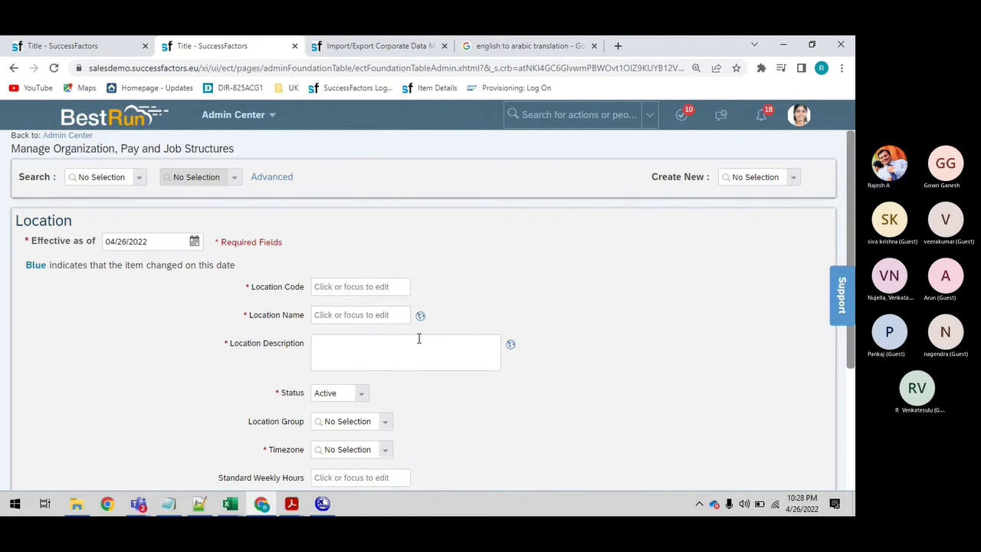
scroll(419, 338, down, 2)
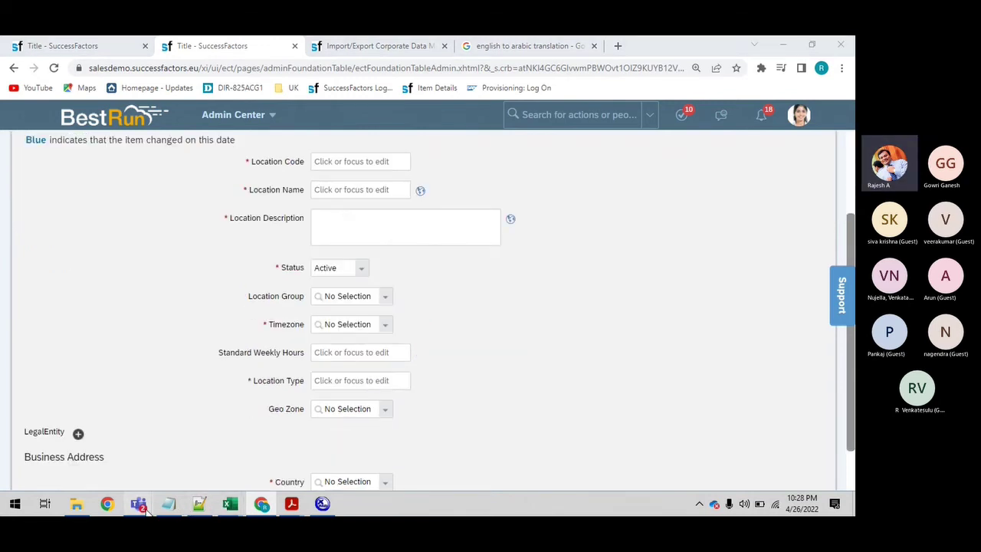
mouse_move(138, 503)
click(197, 429)
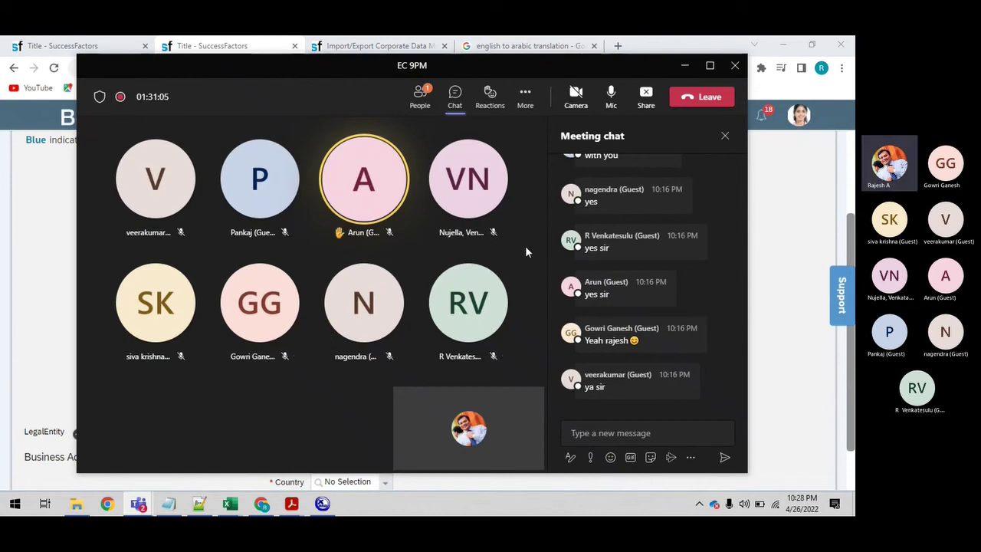
Close the EC 9PM meeting chat pane and minimize the Teams window
click(725, 137)
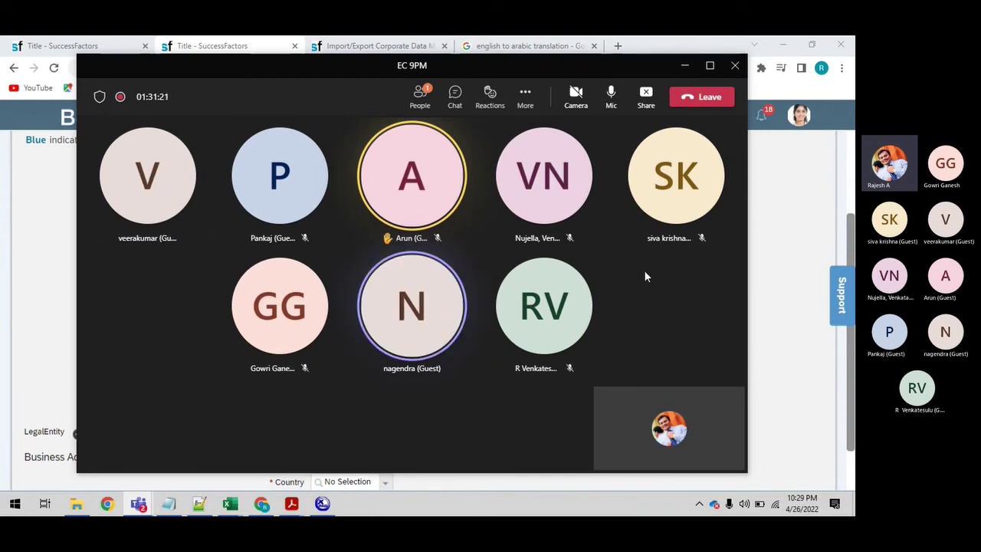
mouse_move(419, 369)
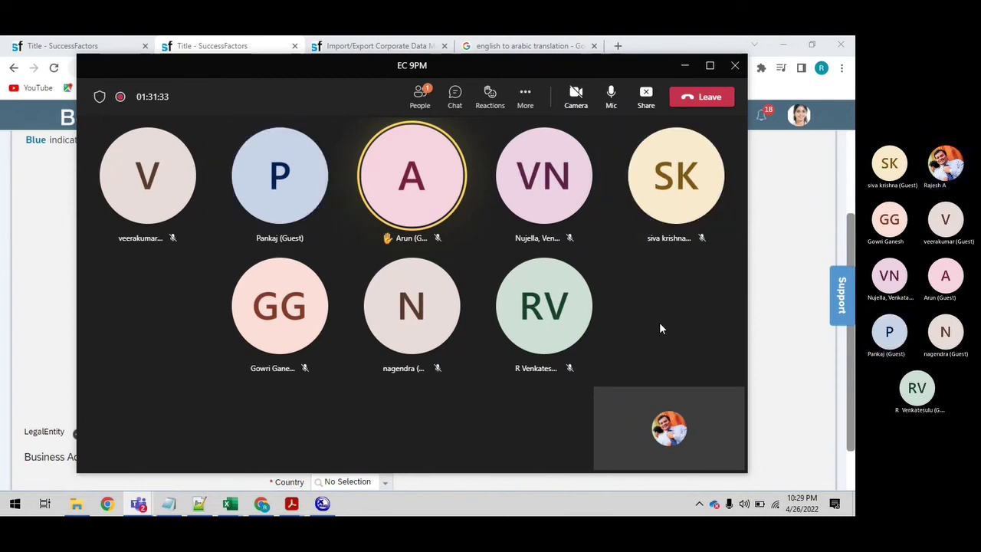
click(686, 68)
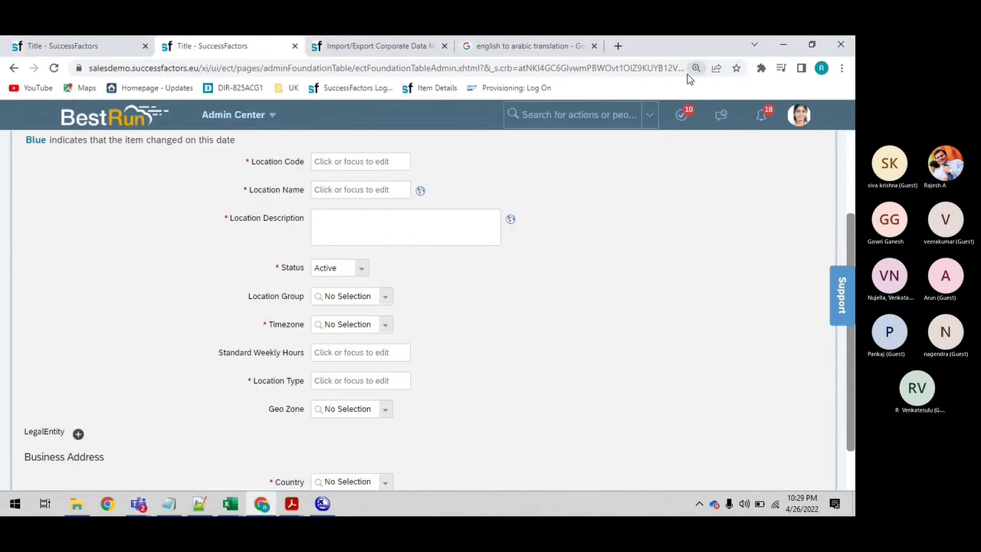
scroll(440, 327, down, 1)
scroll(441, 327, up, 3)
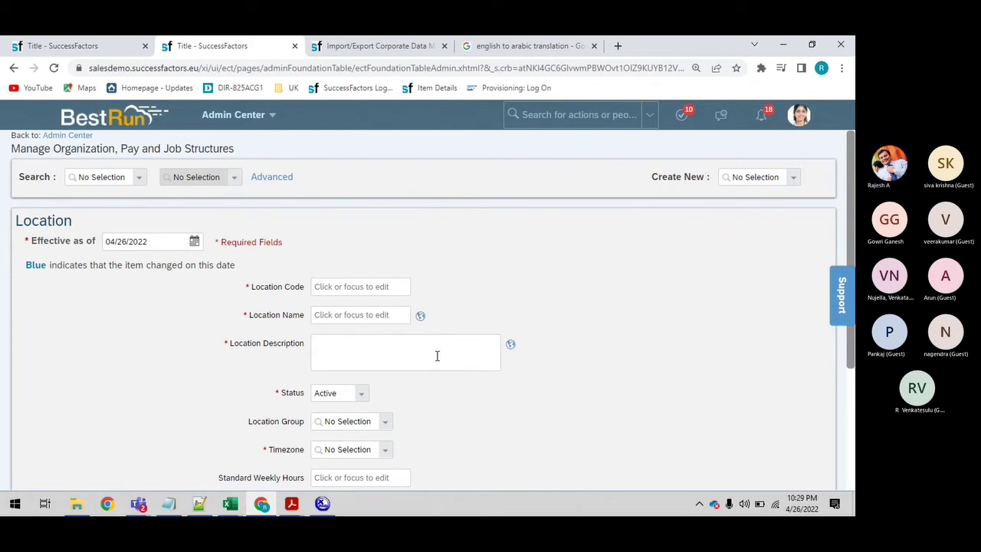
scroll(486, 403, down, 3)
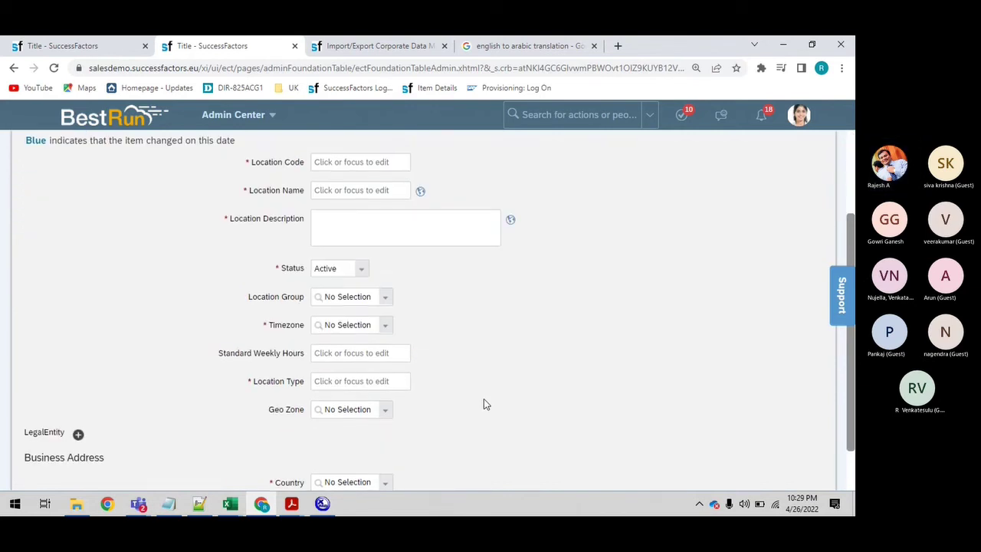
scroll(483, 403, up, 2)
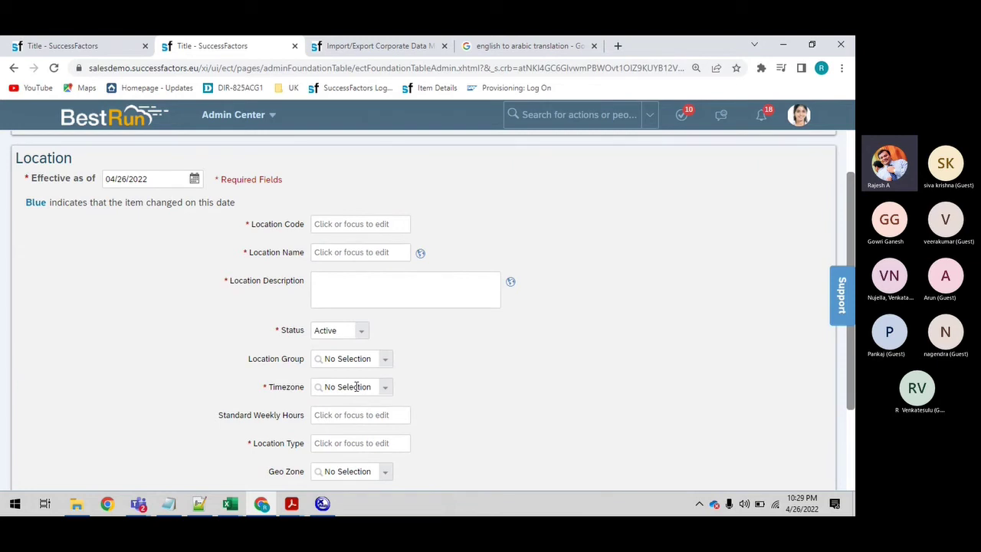
In XMLPad's Table View, change custom-string1's visibility from 'both' to 'view'
click(322, 503)
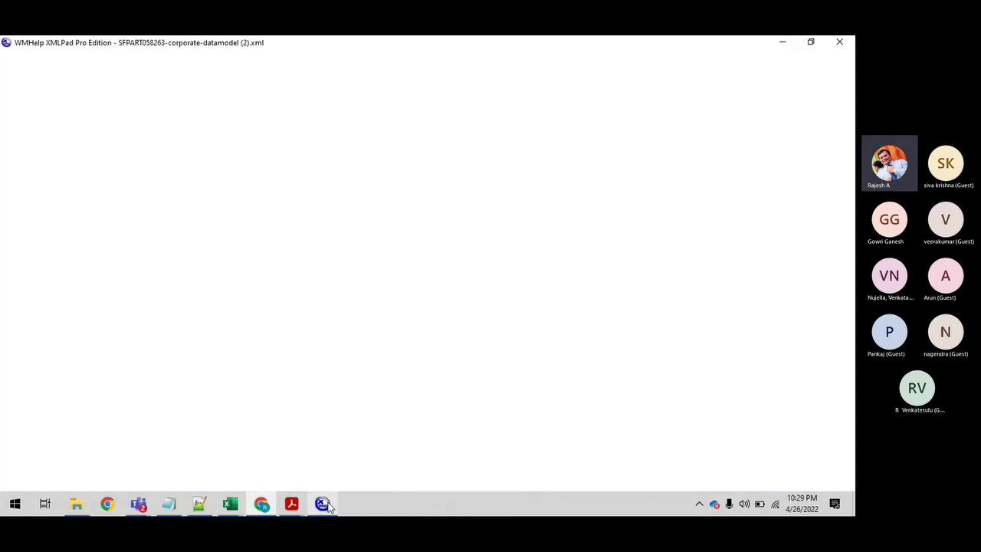
drag(422, 368, 471, 368)
scroll(496, 309, down, 3)
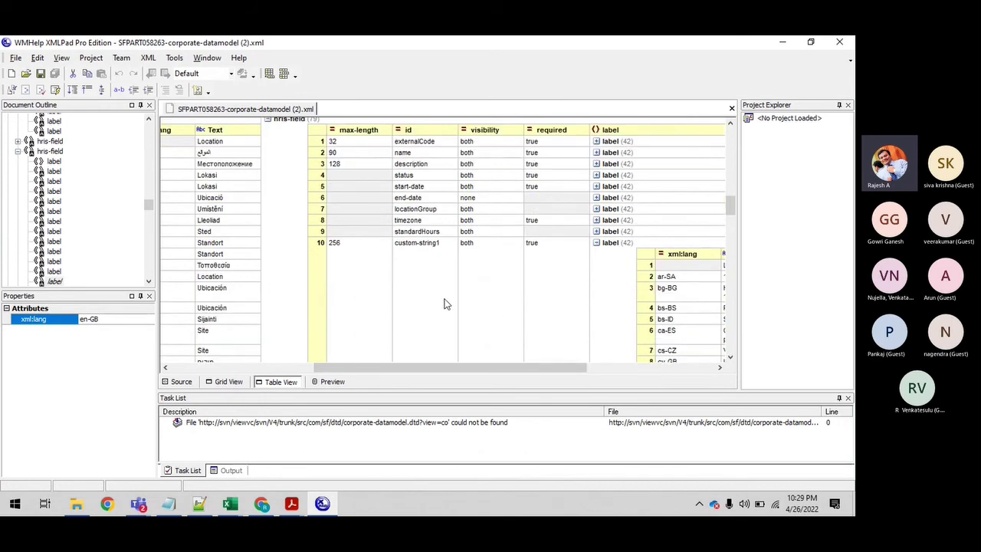
click(432, 256)
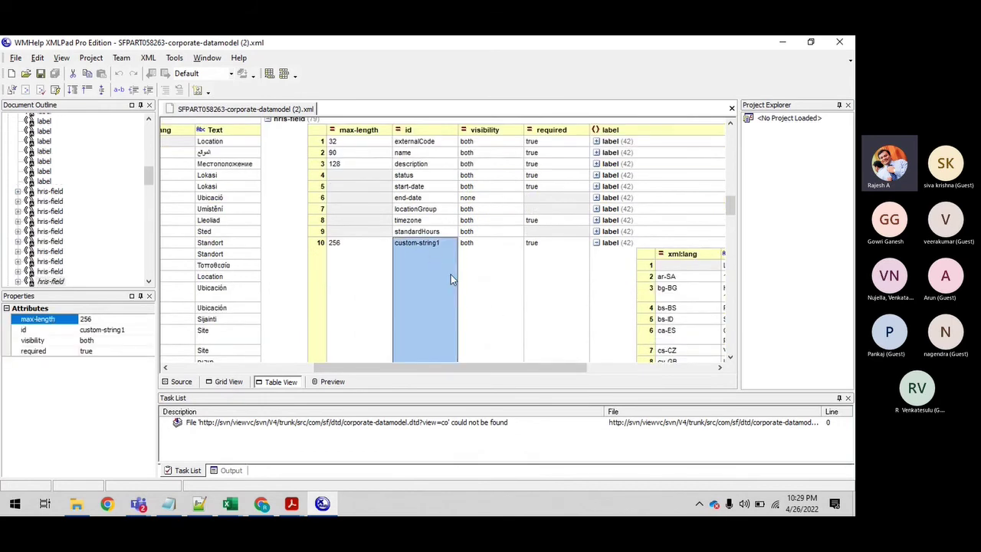
double_click(495, 246)
key(BackSpace)
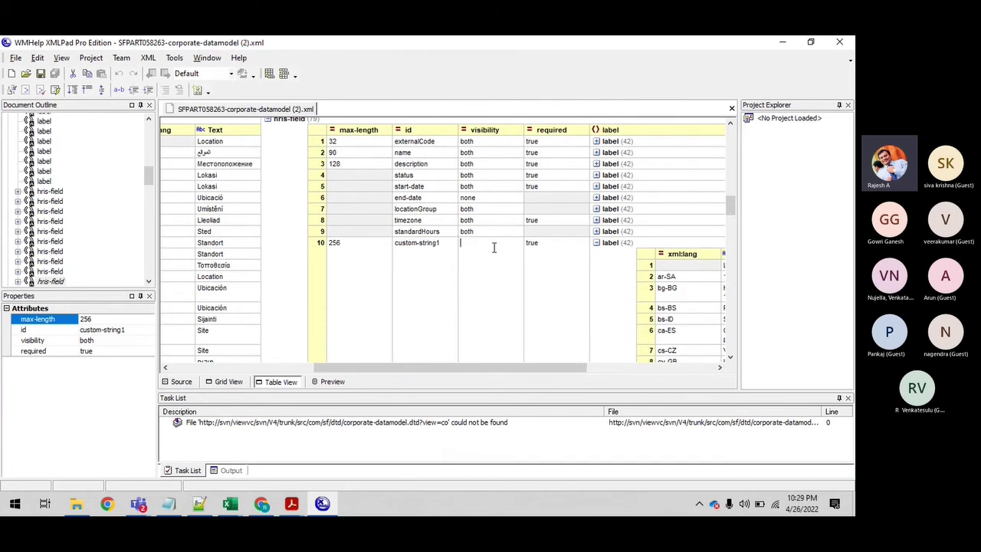
text(view)
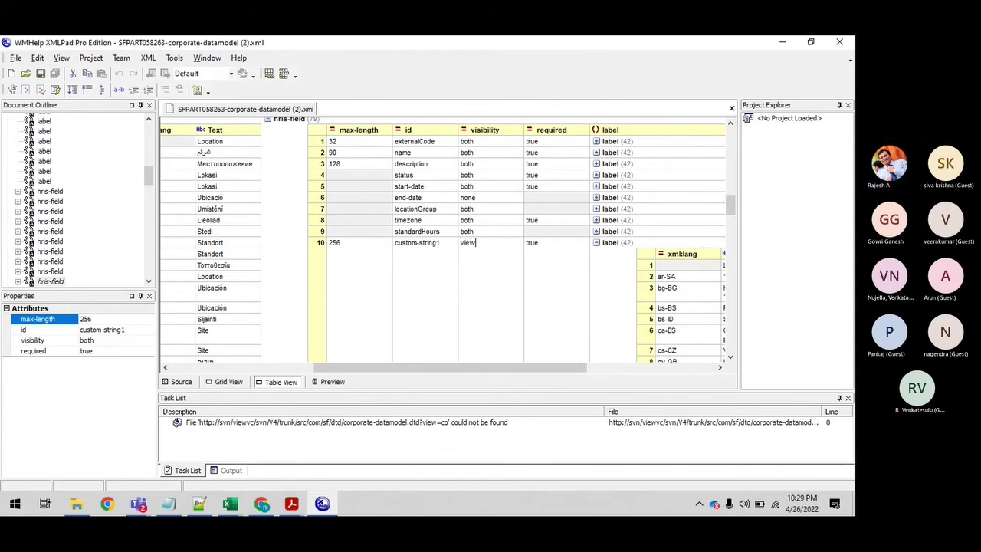
click(564, 256)
Change custom-string1's required value from 'true' to 'false'
double_click(565, 254)
key(BackSpace)
text(fals)
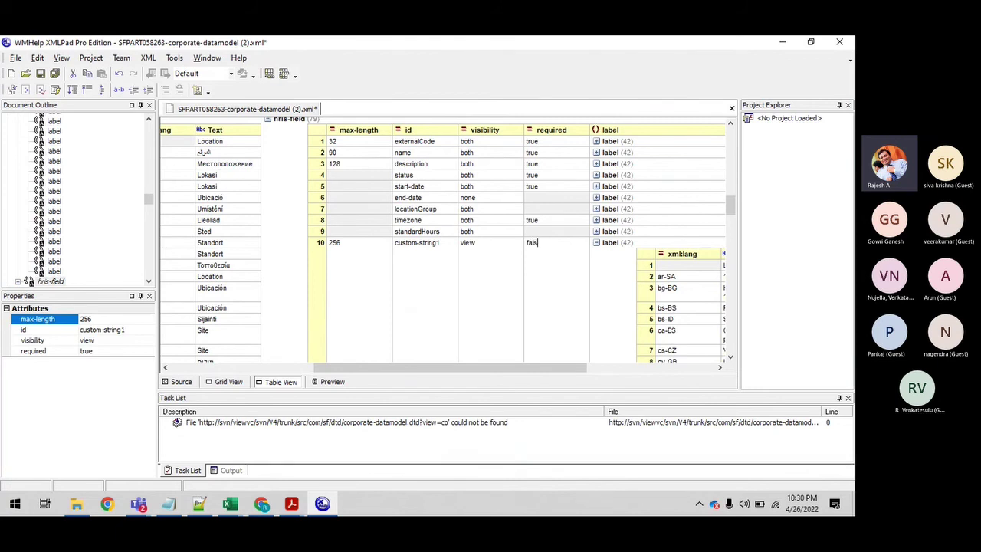
text(e)
drag(550, 371, 389, 371)
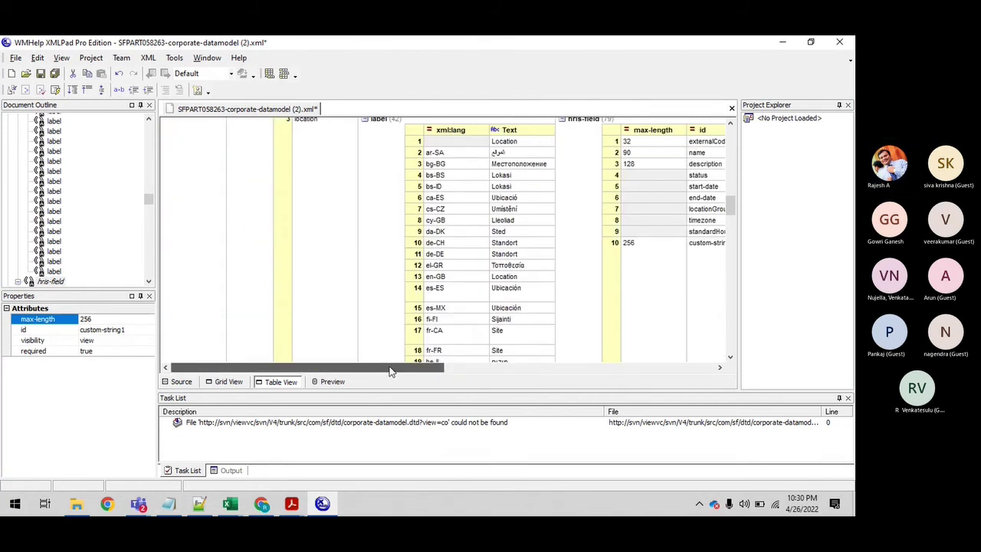
click(15, 58)
Save the model and select SFPART058263-corporate-datamodel (2).xml on the Import page
click(43, 186)
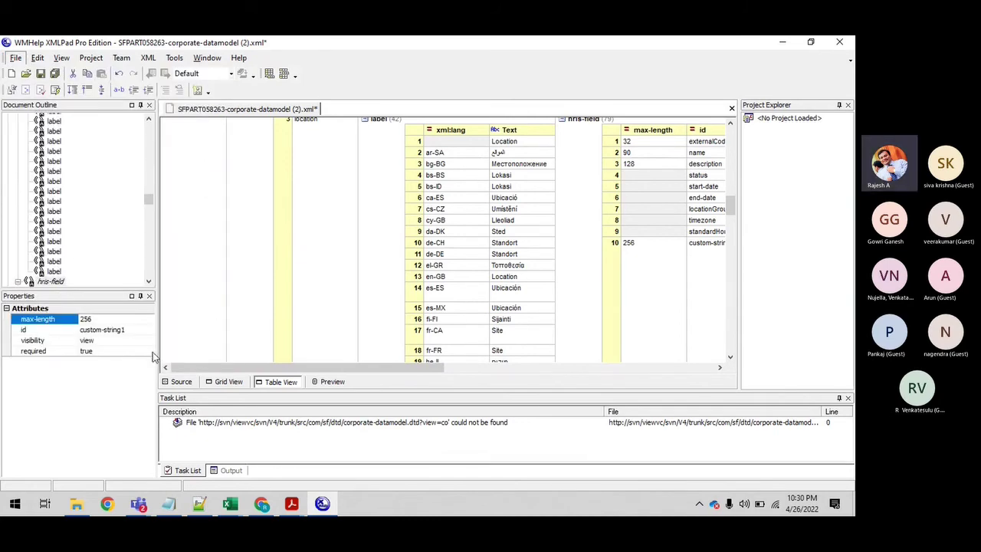
click(261, 503)
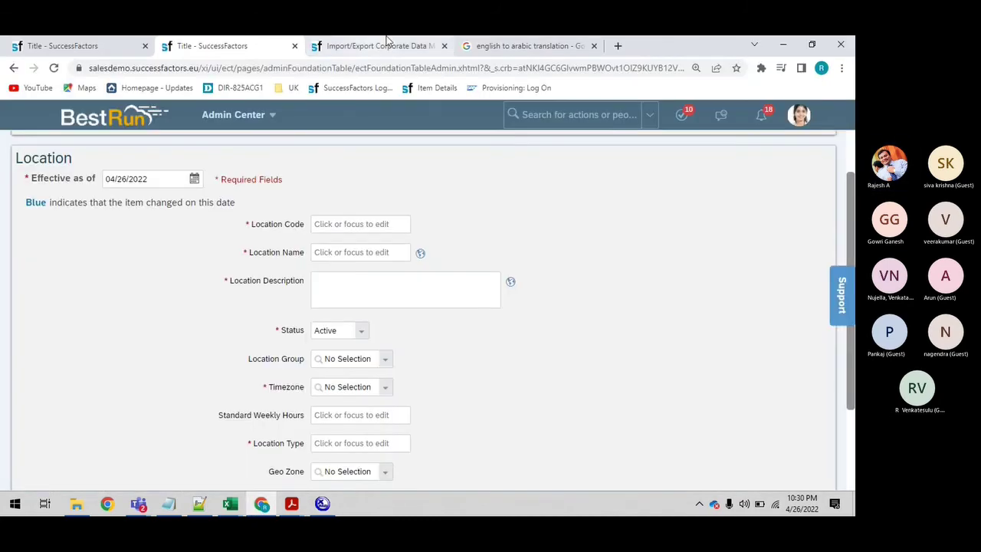
click(375, 46)
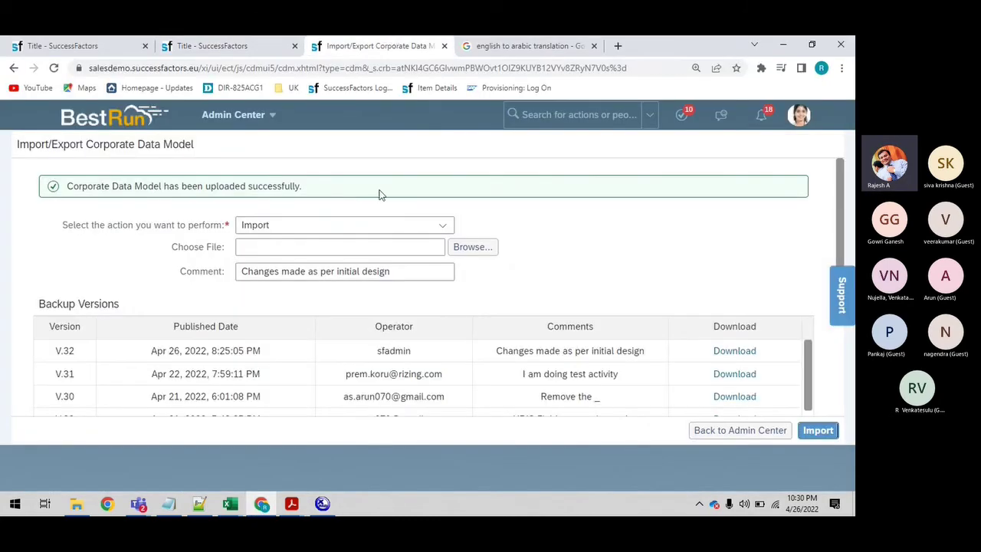
click(464, 246)
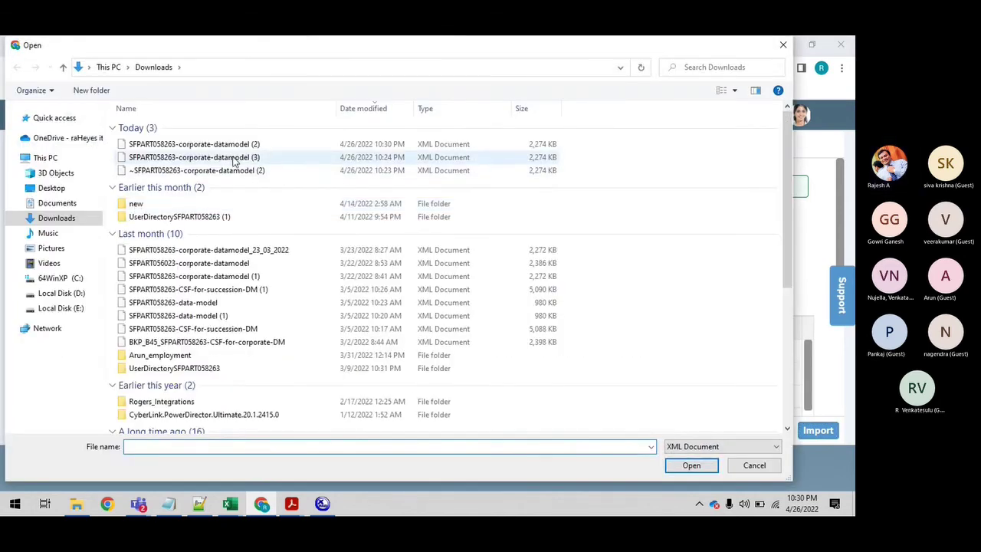
click(246, 145)
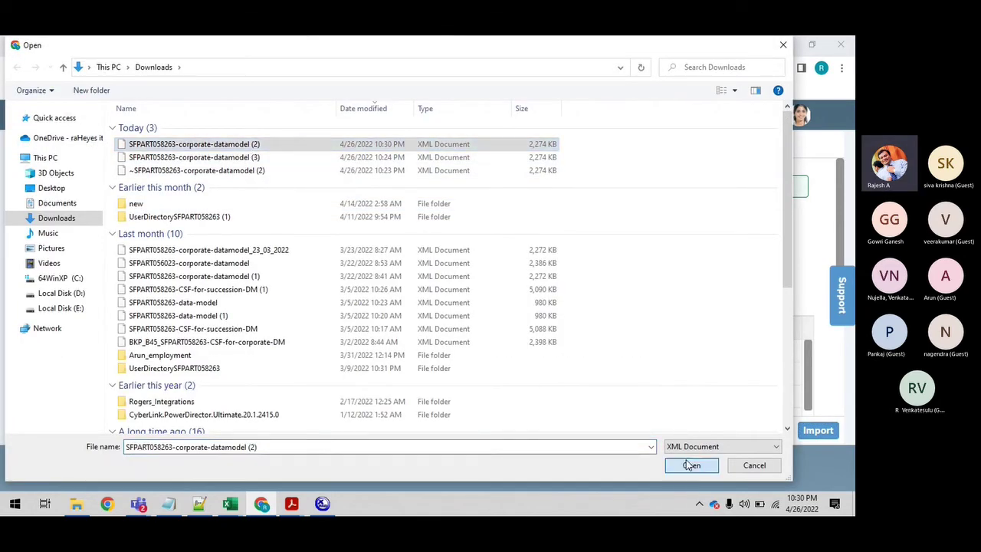
click(691, 465)
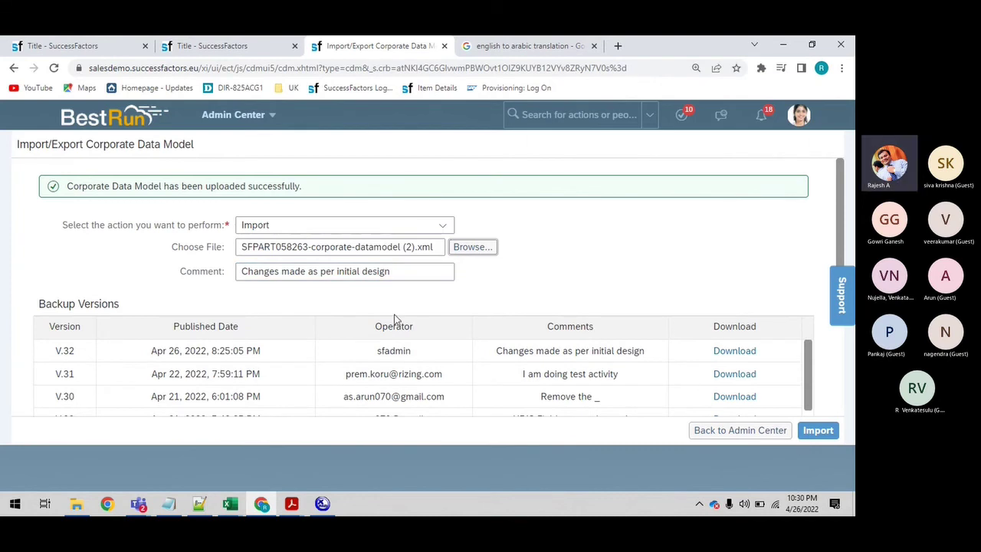
Append 'pat2' to the import comment and run the import
click(400, 273)
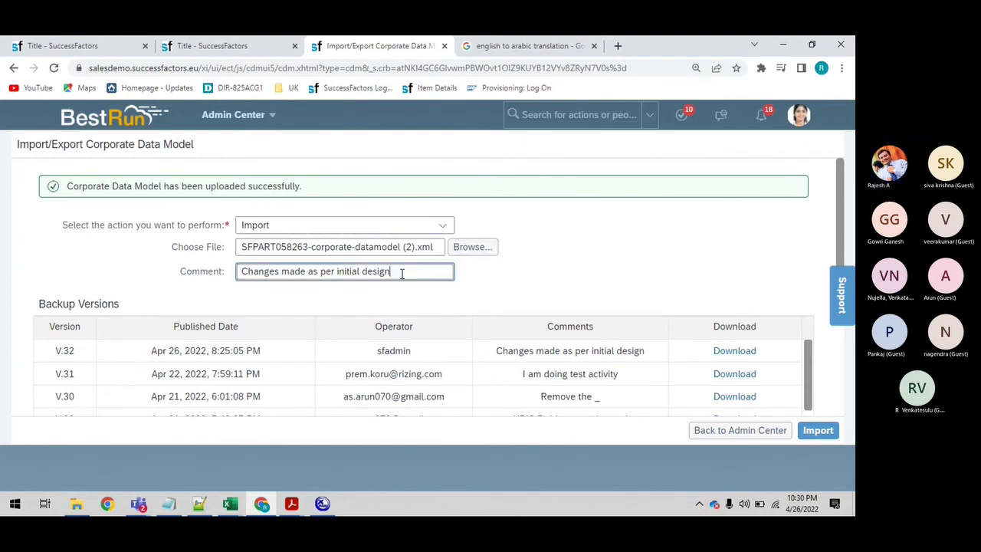
text(pat2)
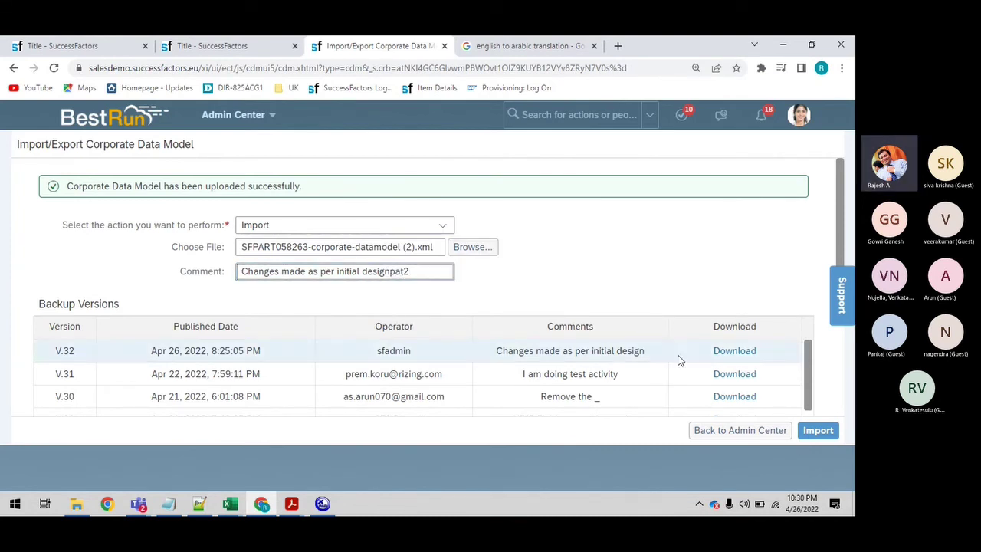
click(828, 434)
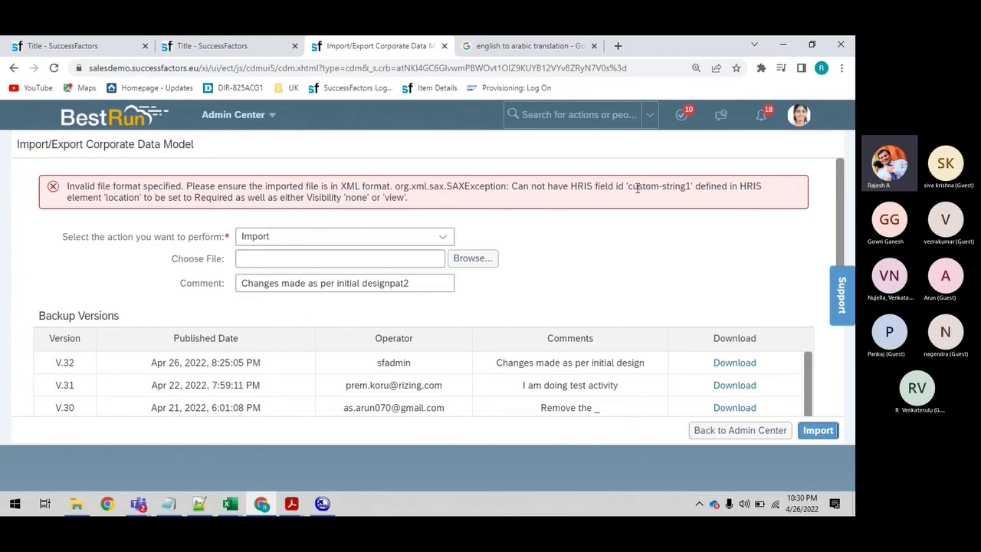
Highlight custom-string1 in the import error, then switch to Notepad++
drag(630, 186, 691, 184)
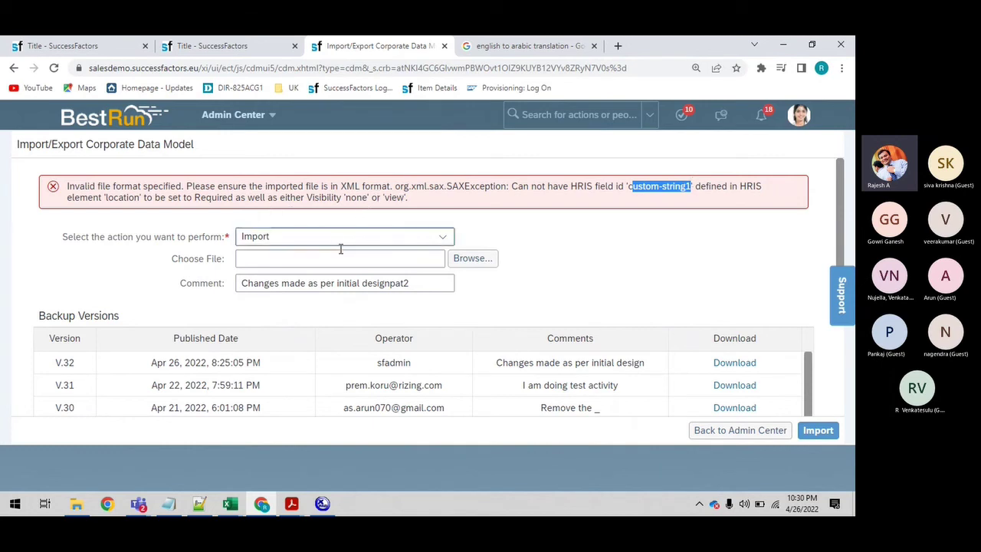
click(199, 504)
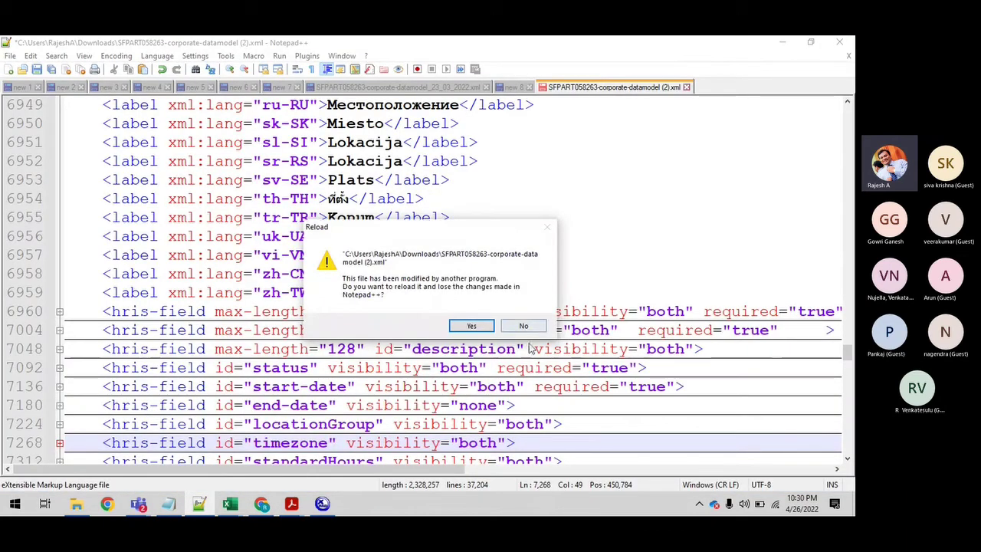
Reload the data model and fold the externalCode through locationGroup location fields
click(471, 326)
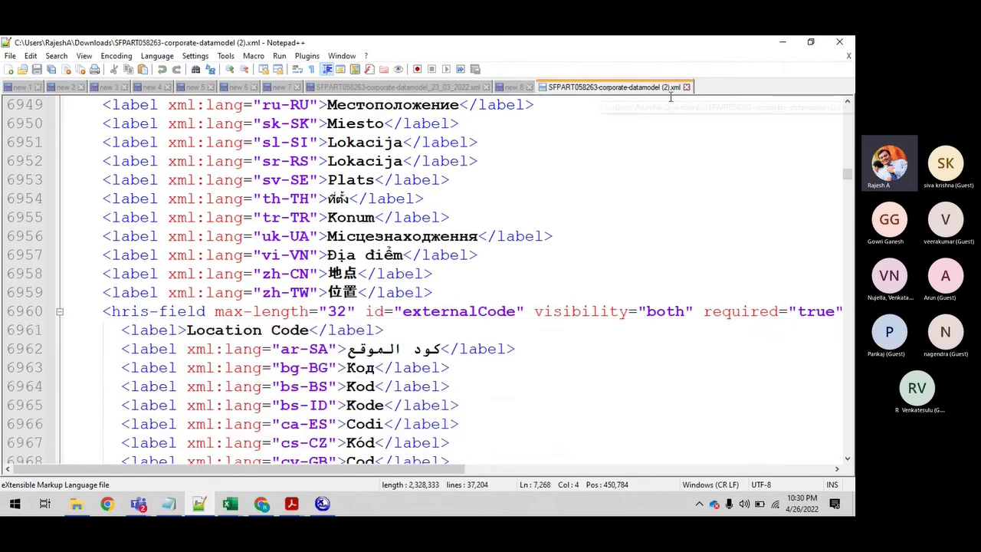
scroll(406, 333, down, 4)
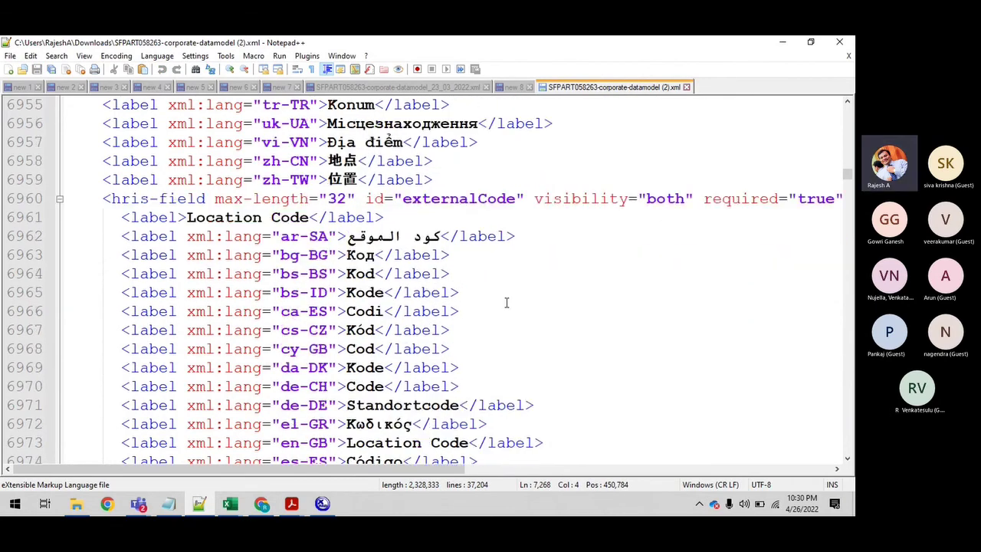
scroll(206, 311, up, 2)
click(59, 199)
click(59, 218)
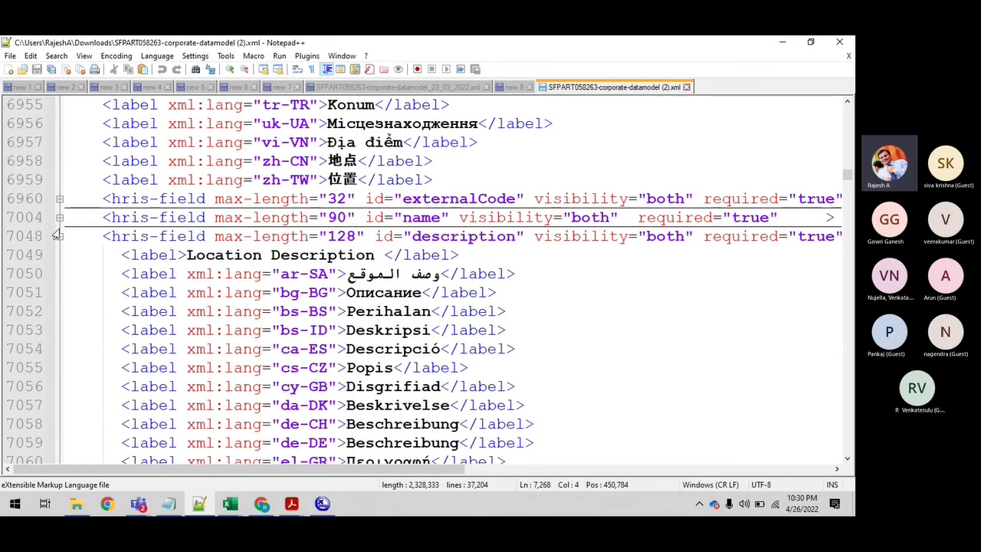
click(59, 236)
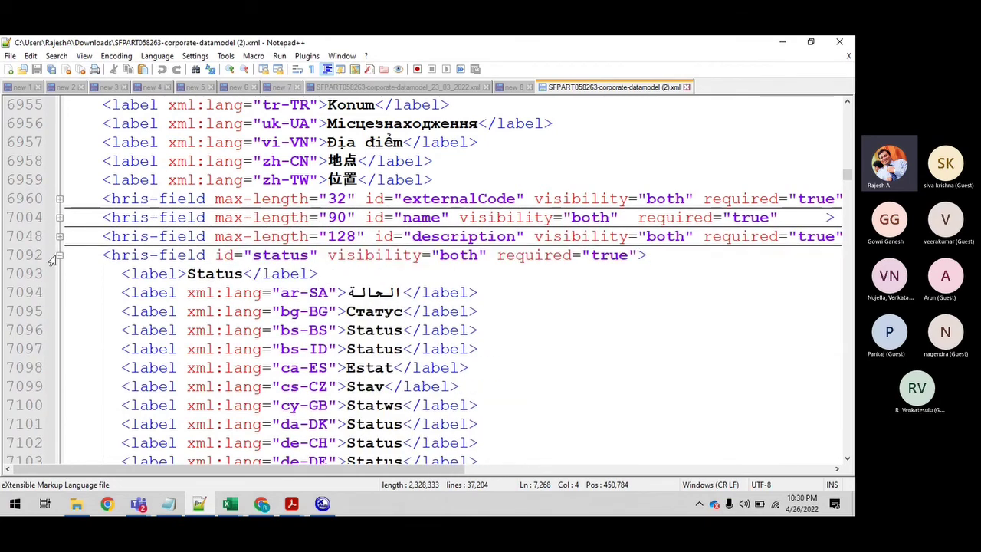
click(59, 255)
click(59, 274)
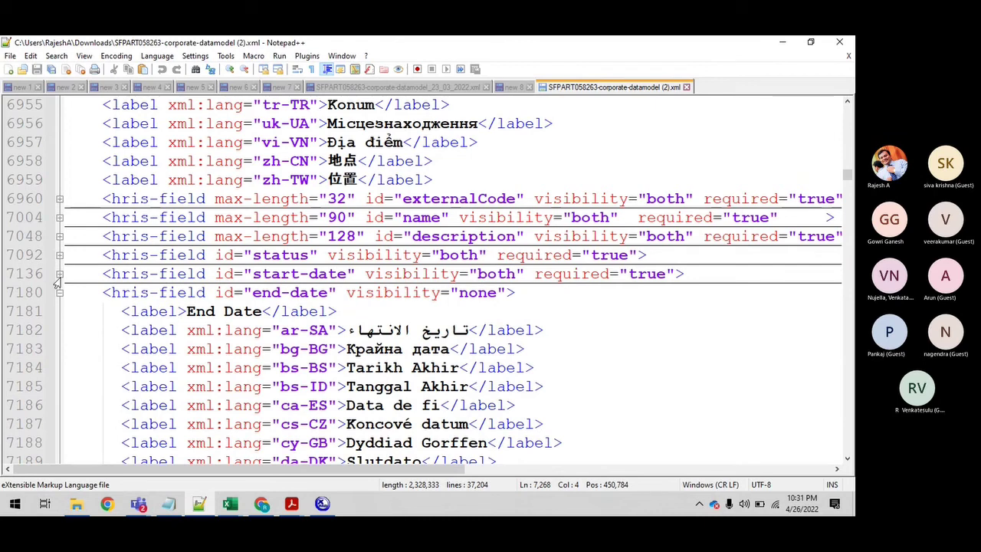
click(59, 292)
click(59, 311)
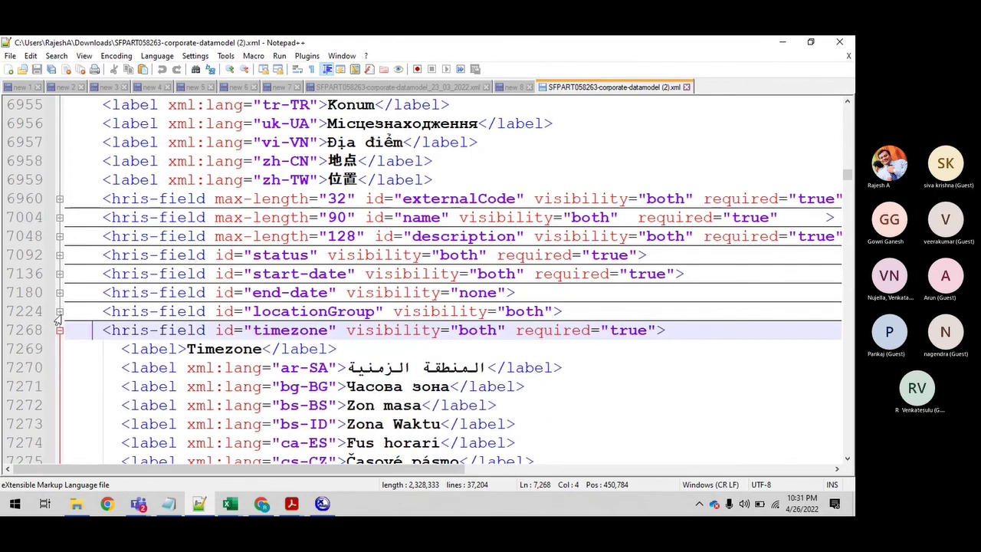
Fold timezone and standardHours, then find custom-string1 with visibility 'view' and required 'true'
scroll(58, 318, down, 2)
click(59, 218)
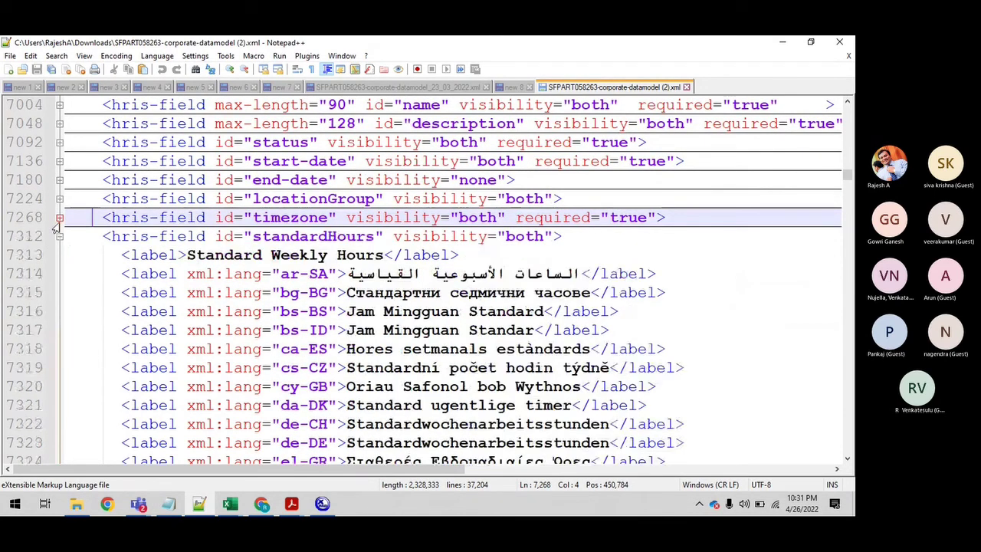
click(59, 236)
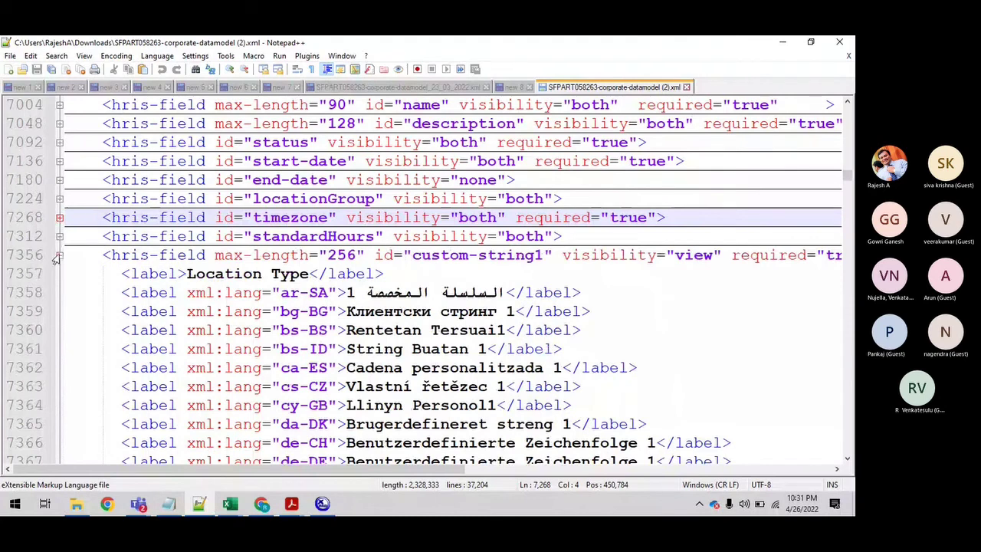
click(59, 255)
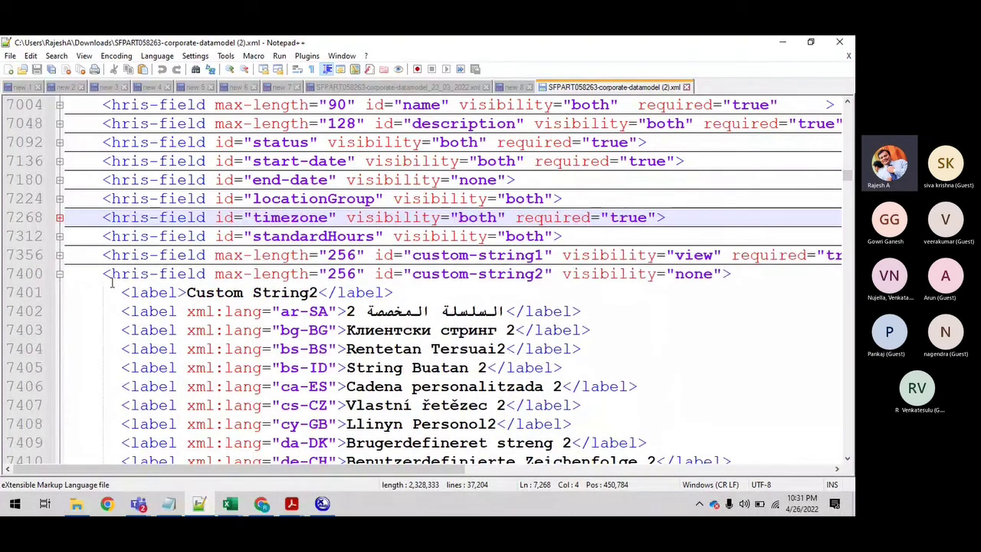
click(59, 257)
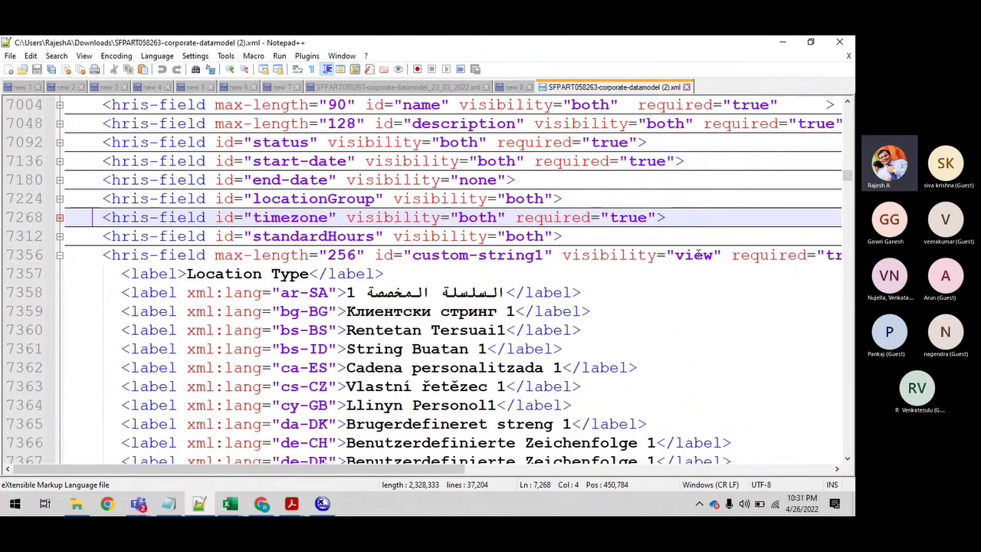
scroll(613, 380, right, 6)
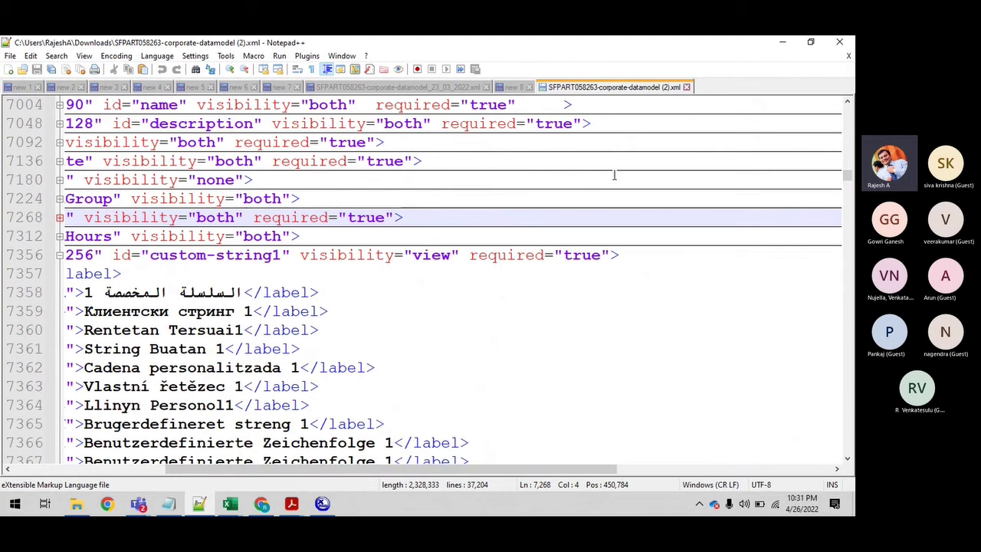
Change custom-string1's required attribute from true to false in the XML
click(604, 255)
key(BackSpace)
key(BackSpace)
key(BackSpace)
key(BackSpace)
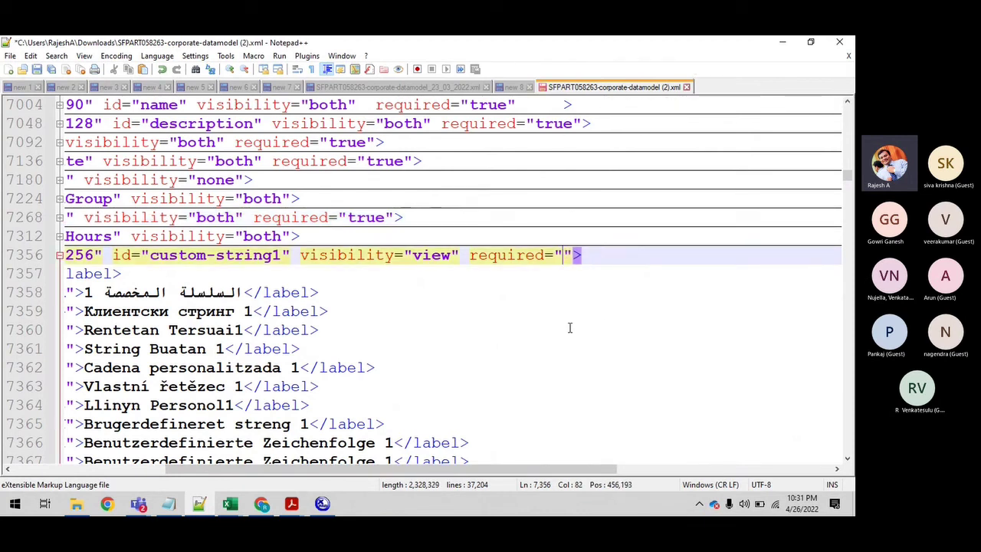
text(false)
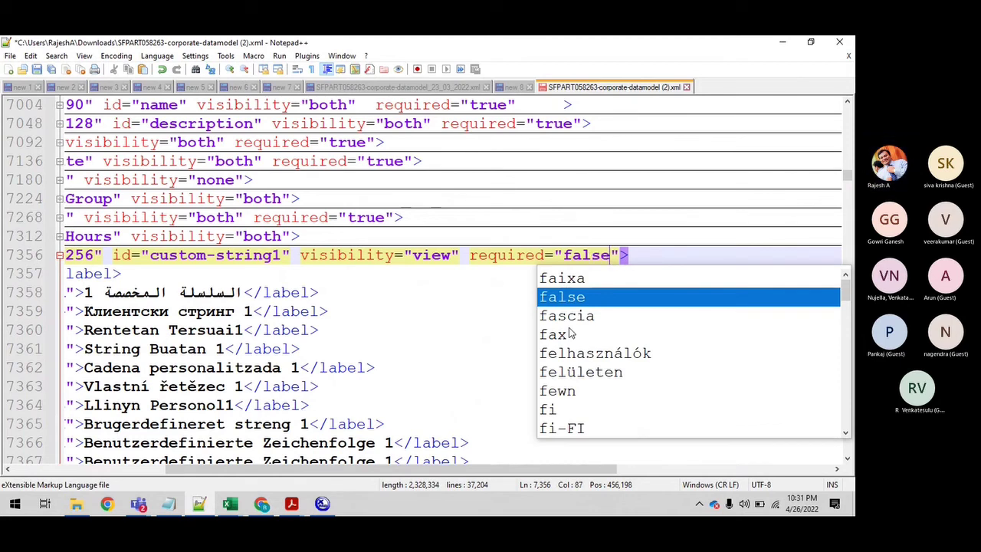
click(483, 279)
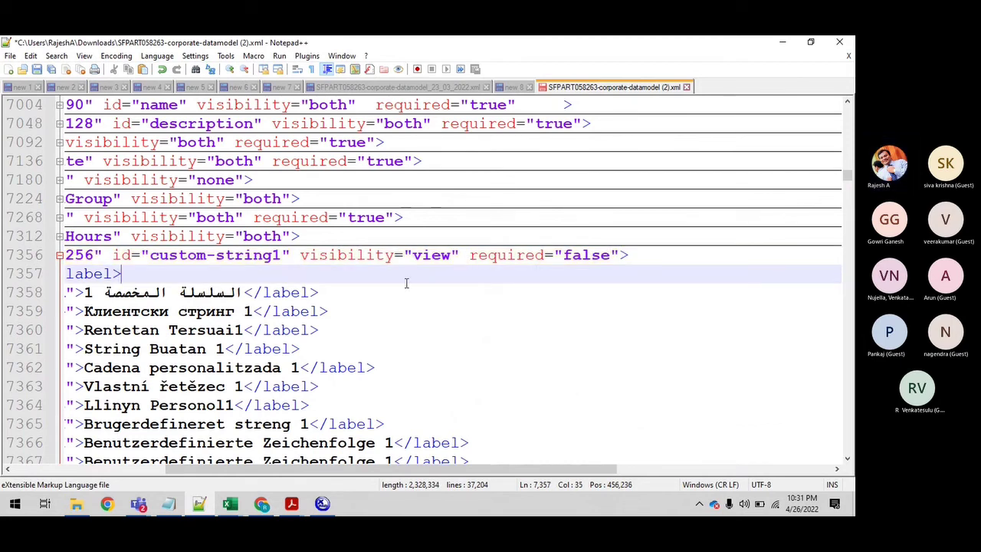
drag(337, 469, 254, 469)
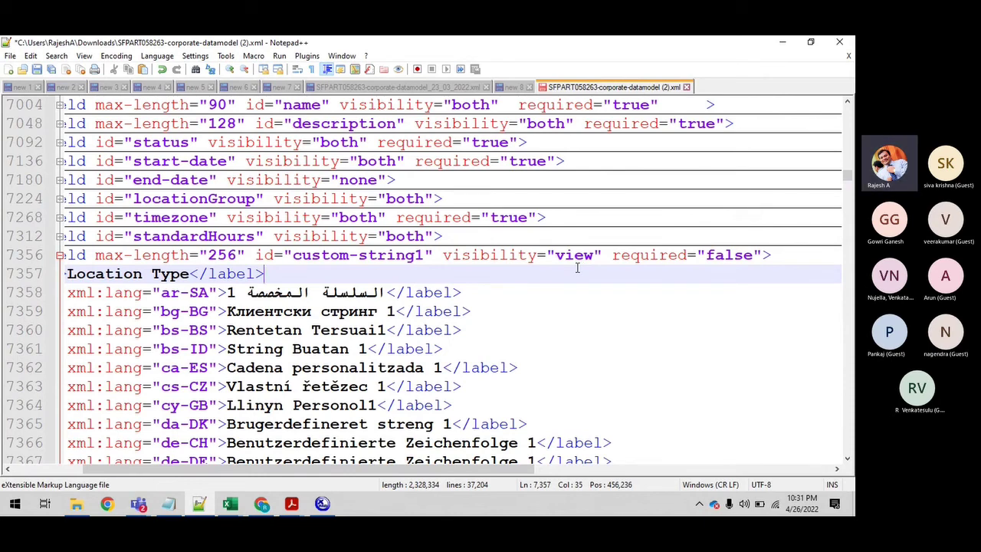
Save the edited XML in Notepad++ and minimize it to reveal the import page
click(11, 56)
click(46, 141)
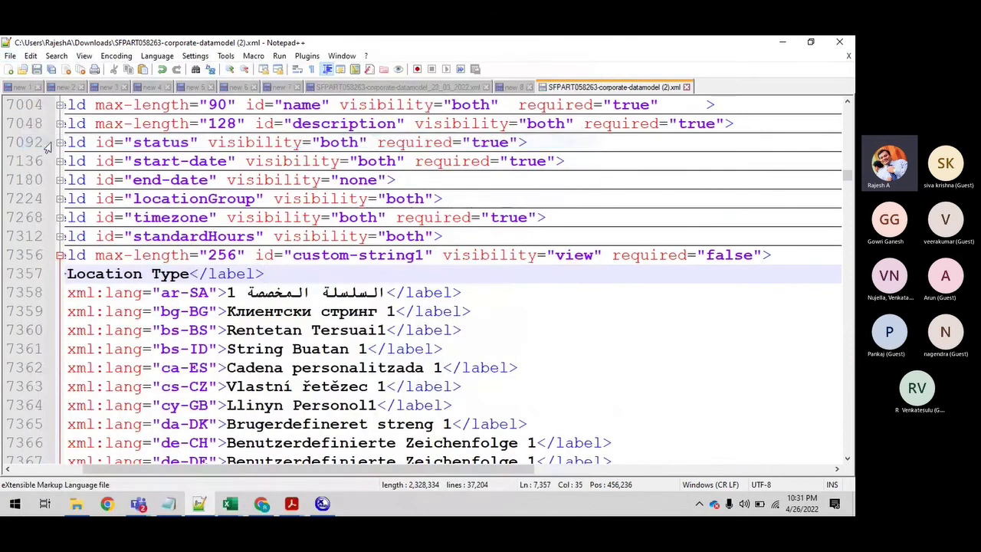
click(12, 58)
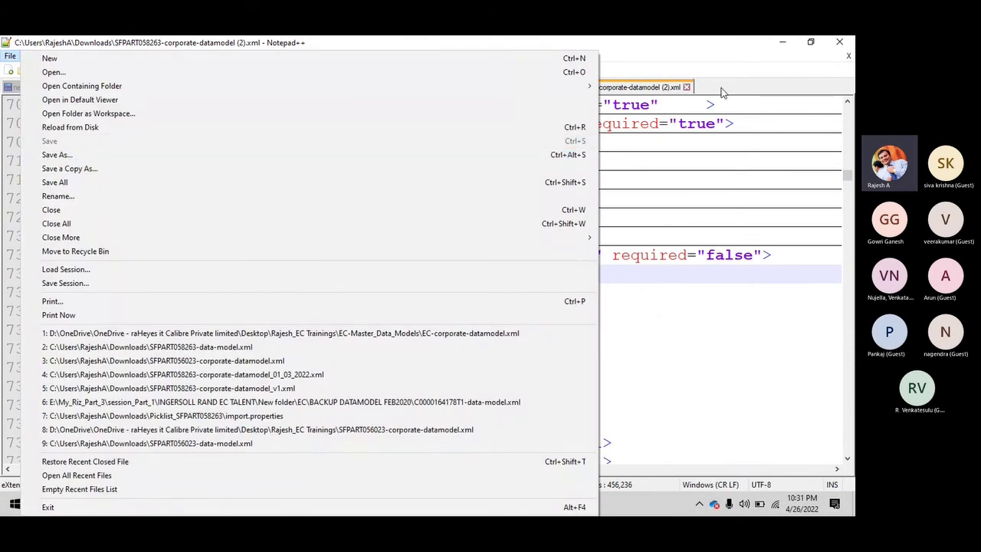
click(709, 47)
click(781, 42)
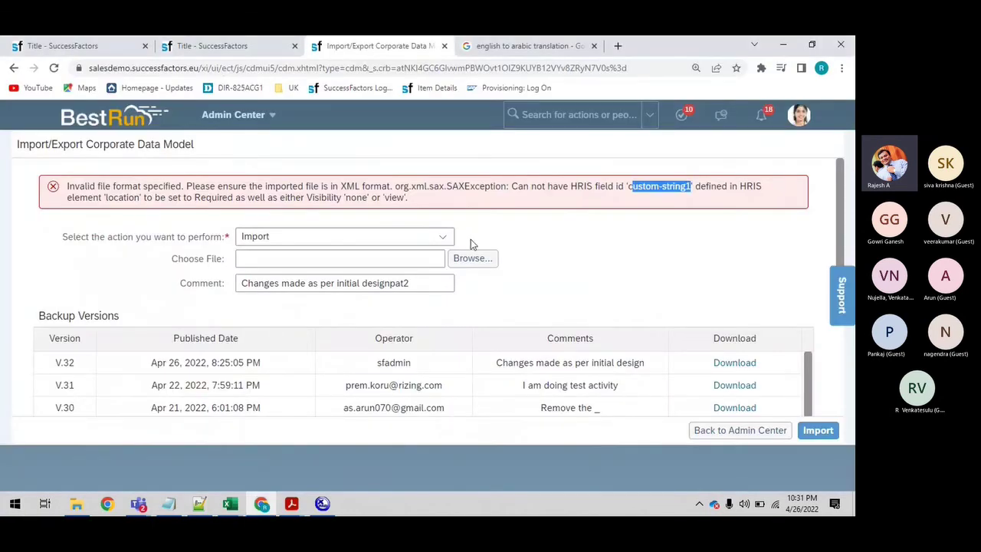
Reload the import page and choose SFPART058263-corporate-datamodel (2).xml for upload
click(55, 68)
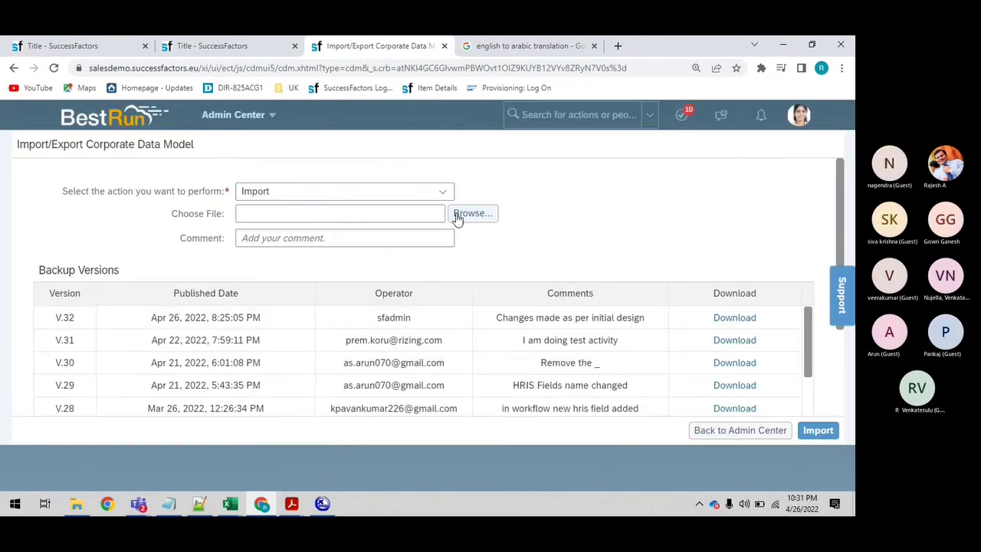
click(458, 216)
click(197, 146)
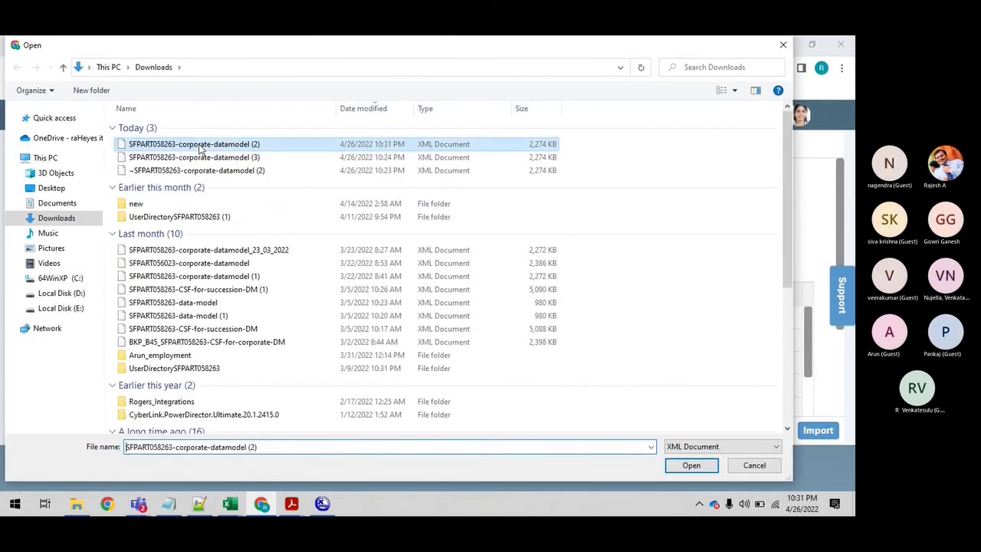
click(691, 465)
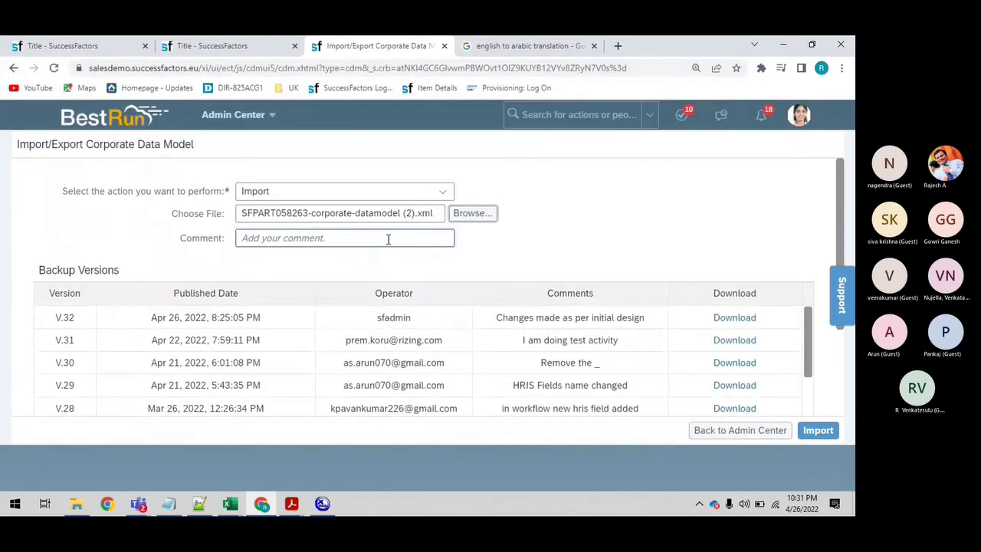
Enter the comment 'Changes made as per initial design part2' and import the model as V.33
click(596, 315)
triple_click(659, 317)
key(ctrl+c)
click(352, 239)
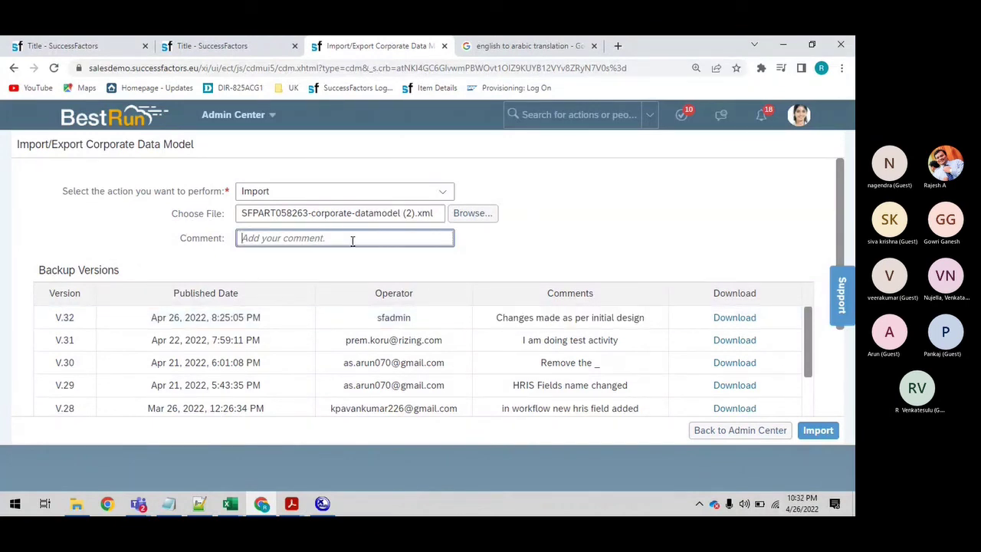
key(ctrl+v)
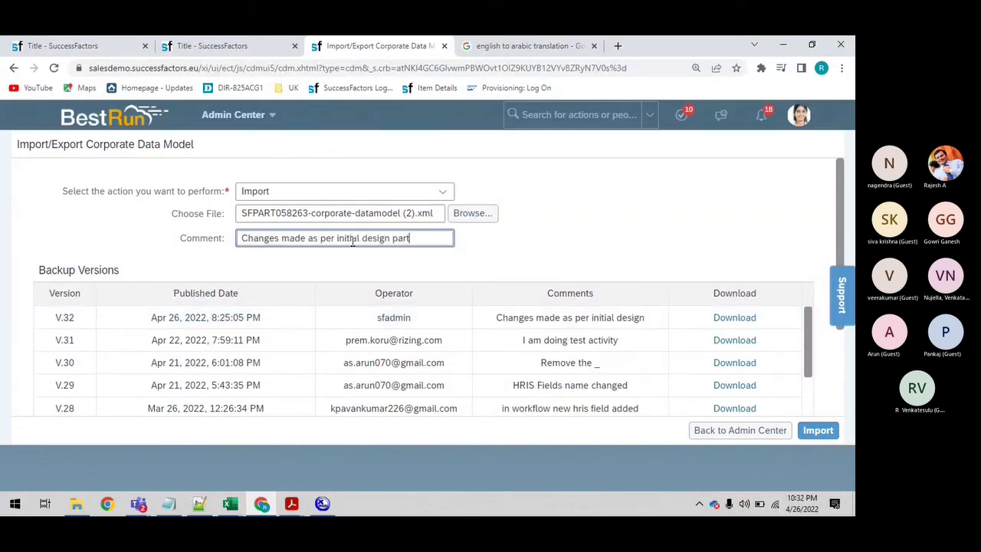
click(682, 255)
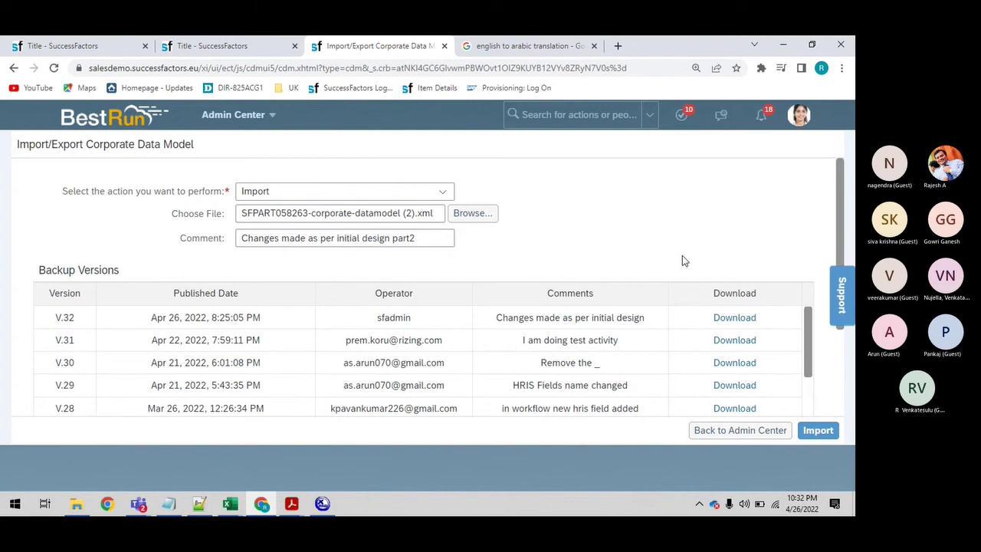
click(816, 431)
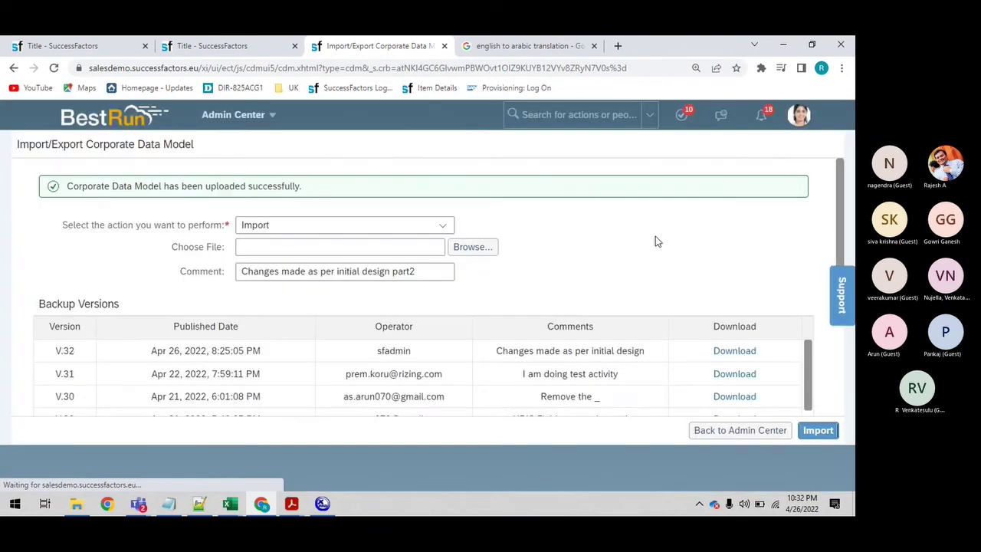
Check the other SuccessFactors tab and return to the Location form tab
click(218, 46)
click(115, 47)
click(211, 46)
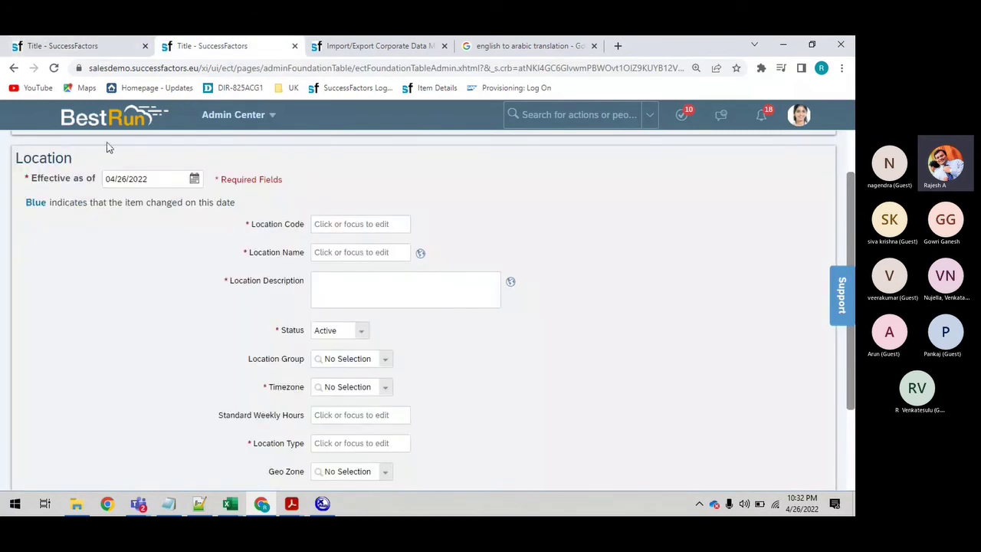
Reload the organization structures page and choose Location from Create New
click(54, 68)
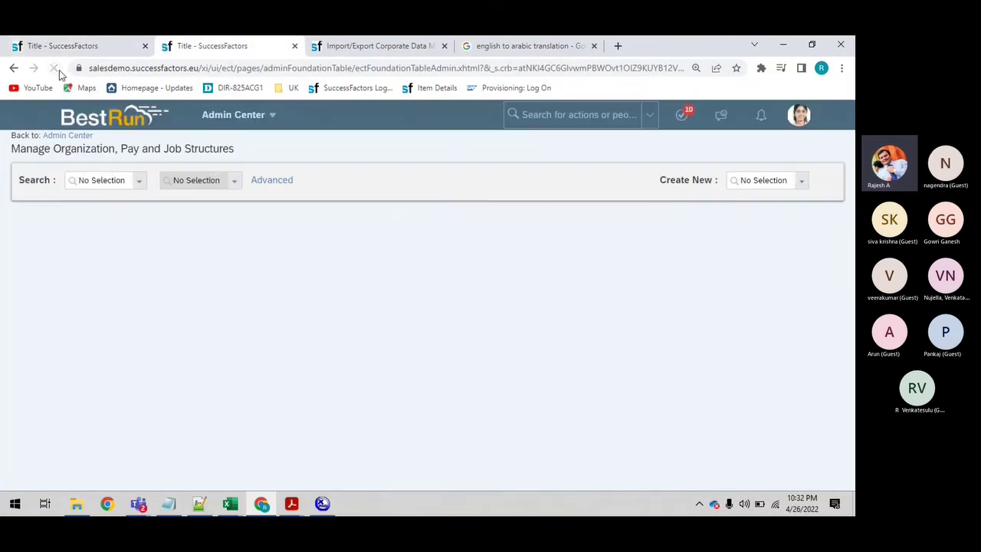
click(801, 184)
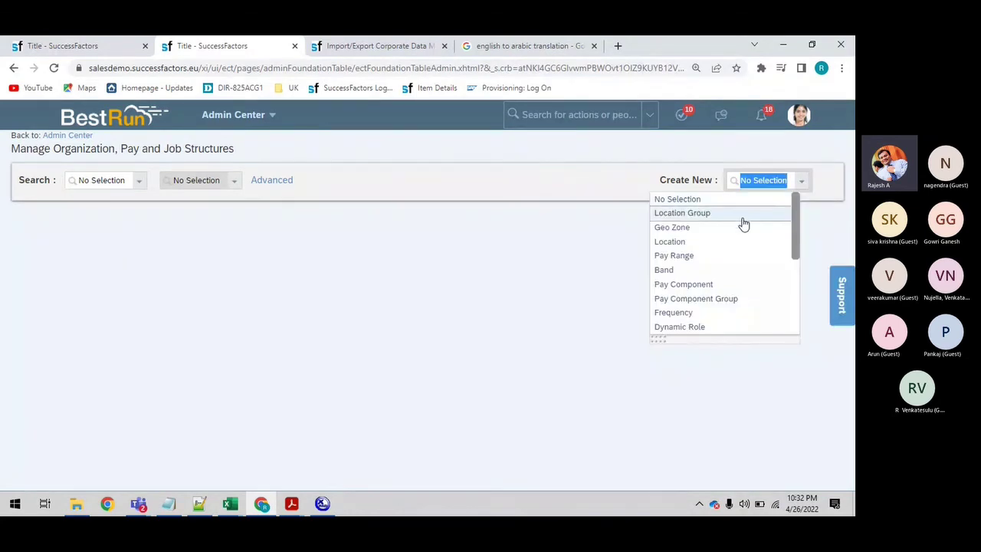
click(704, 244)
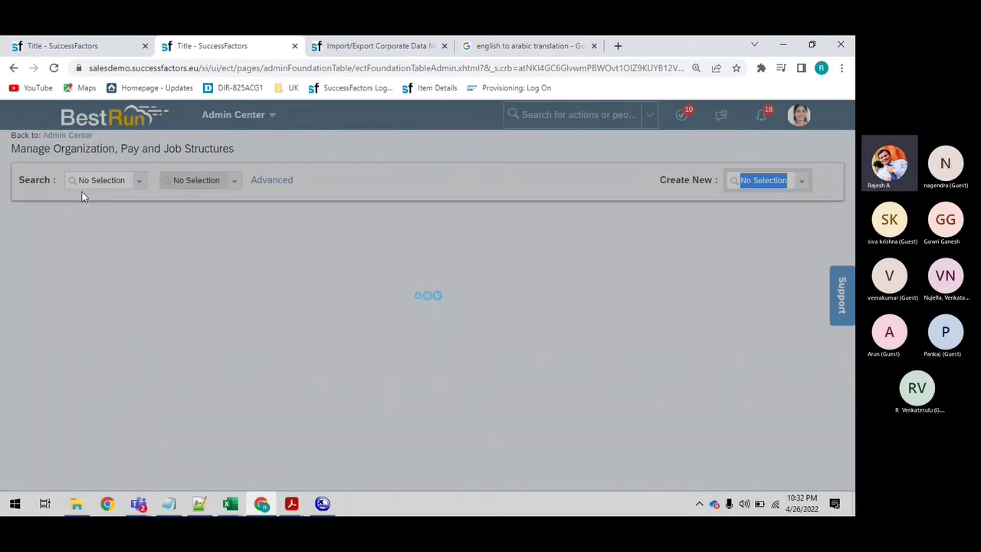
Glance at the import tab, reload and pick Location again, then reload the stalled page
click(413, 48)
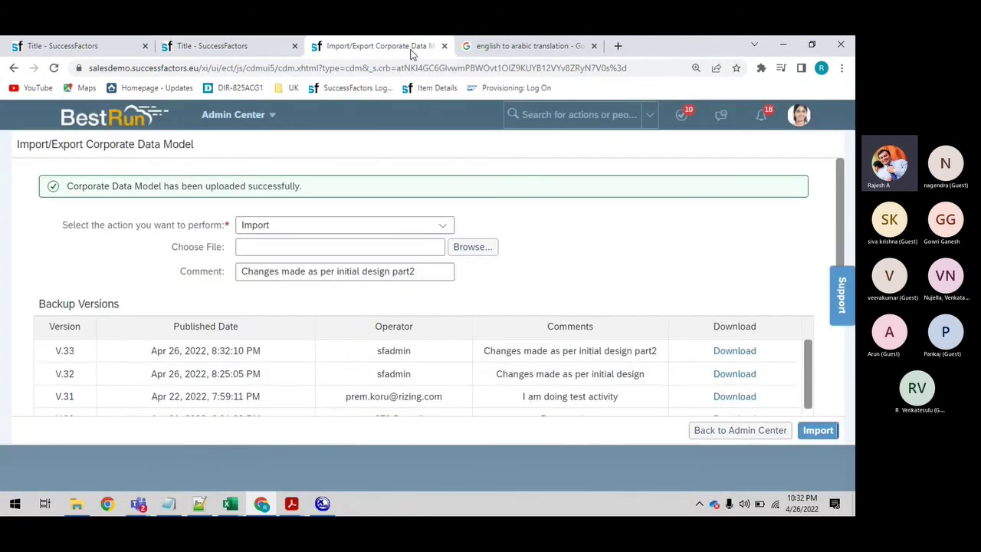
click(241, 49)
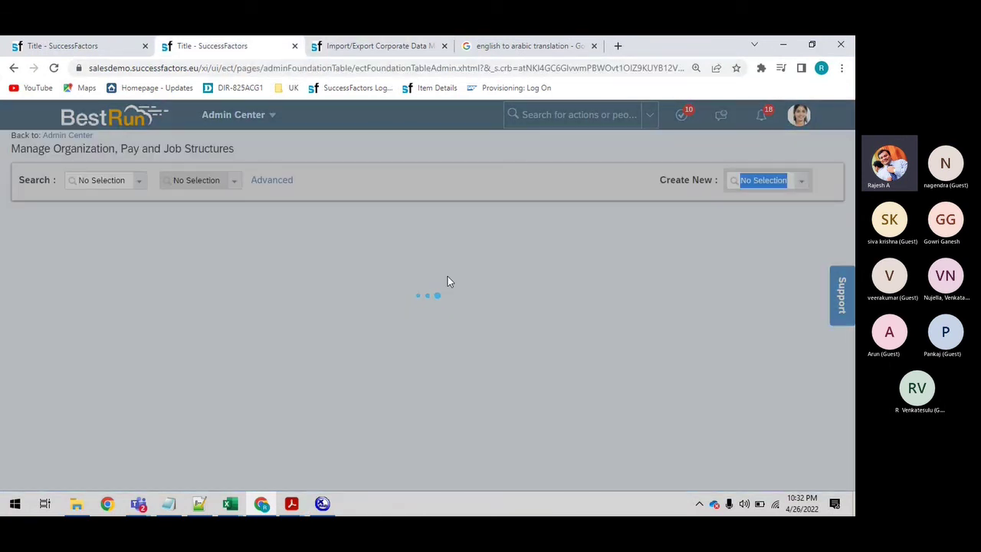
click(54, 69)
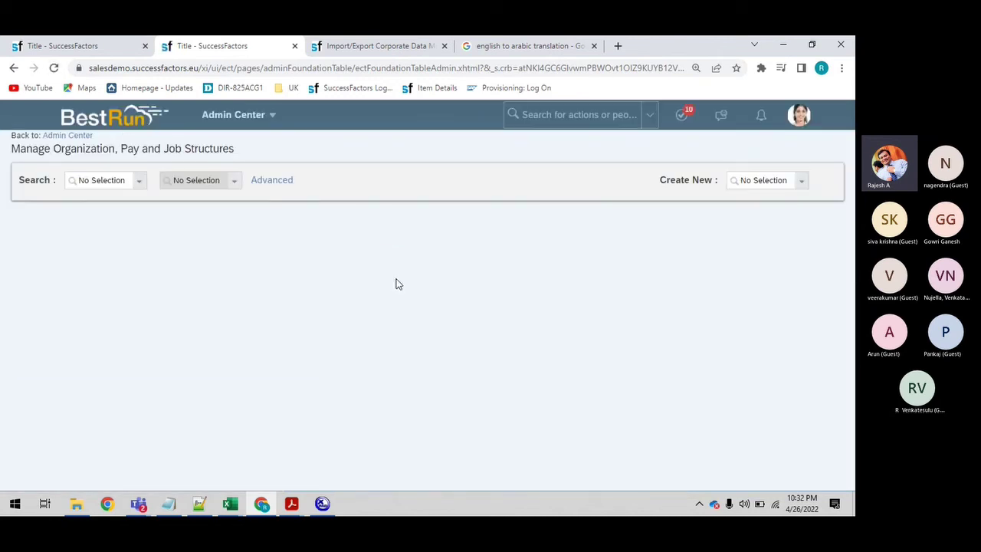
click(804, 181)
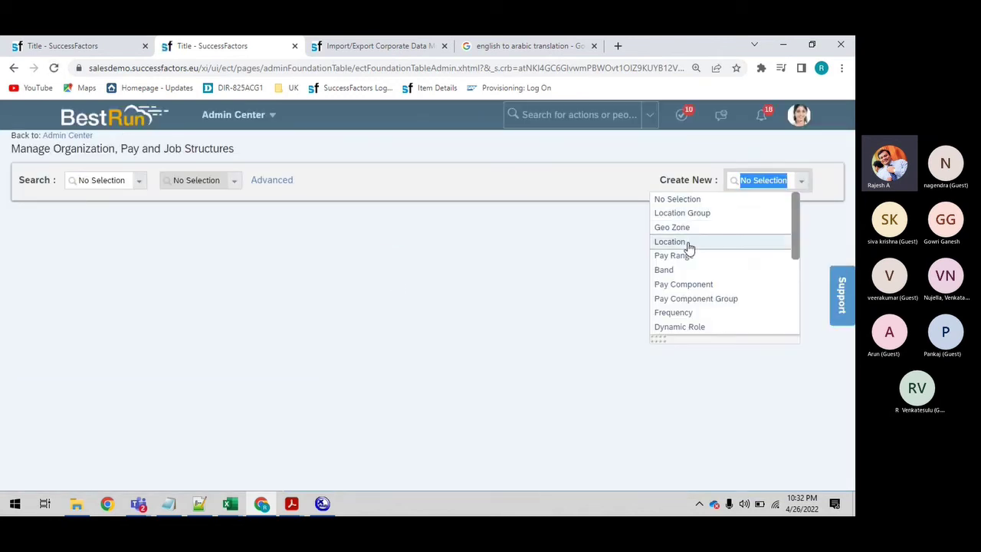
click(688, 243)
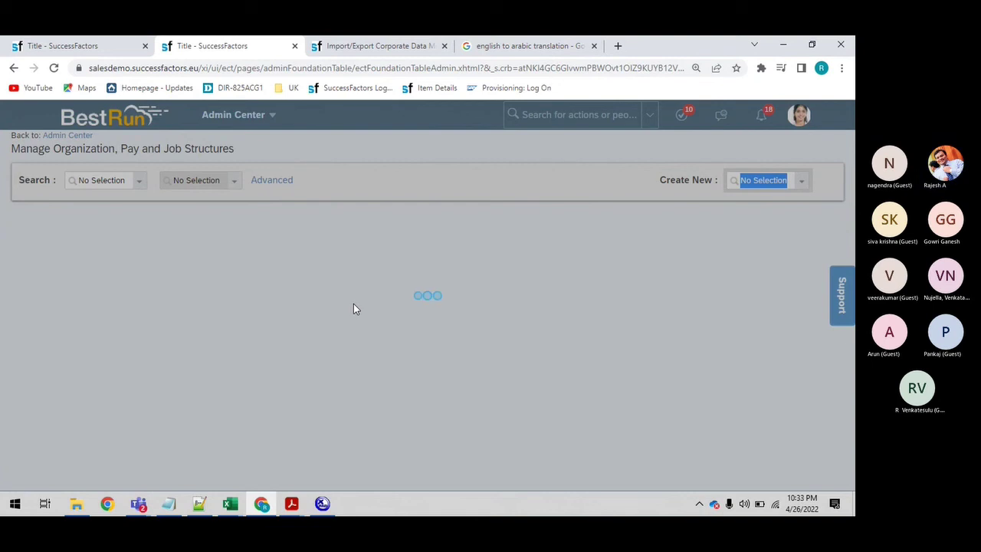
click(54, 69)
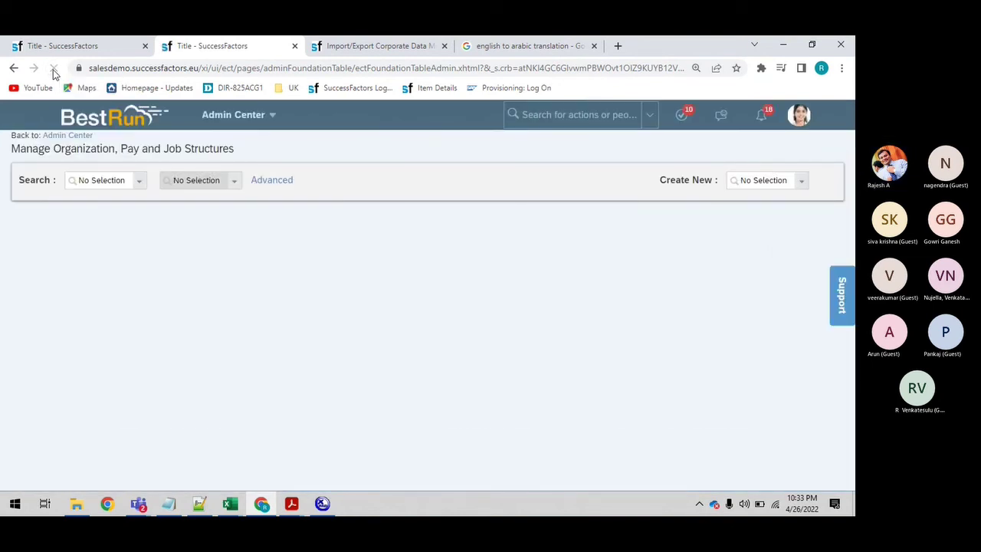
Retry creating a Location after reloading, then close the Import/Export and stalled SuccessFactors tabs
click(54, 68)
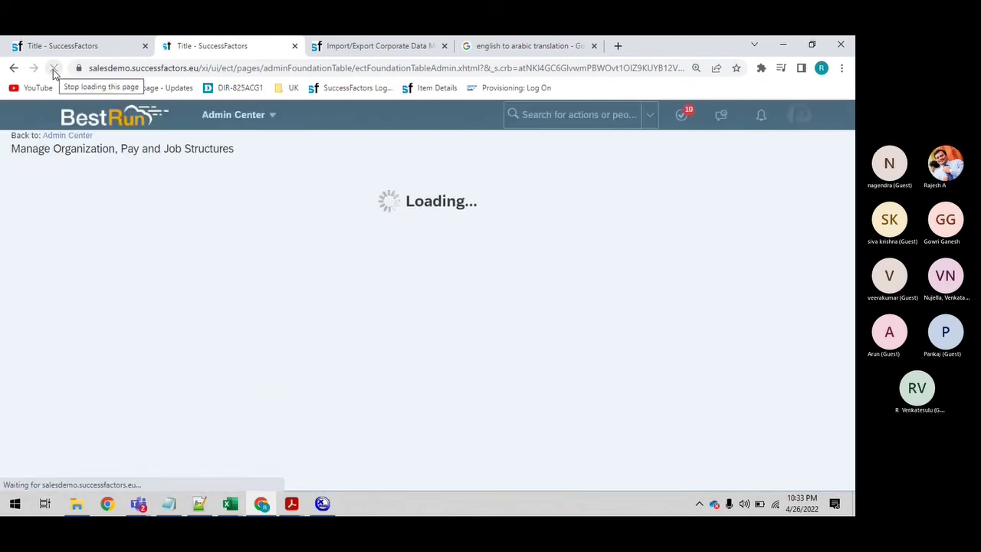
click(799, 182)
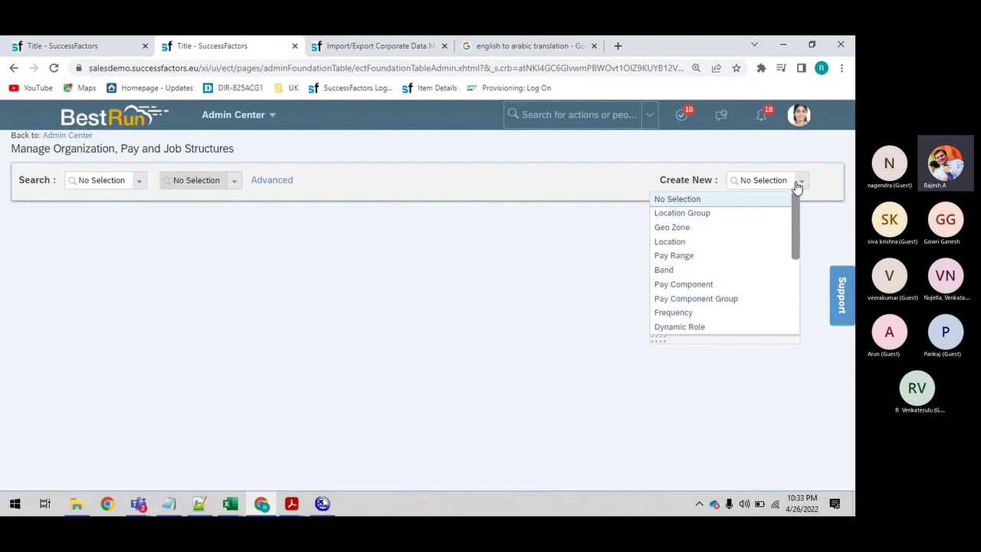
click(697, 243)
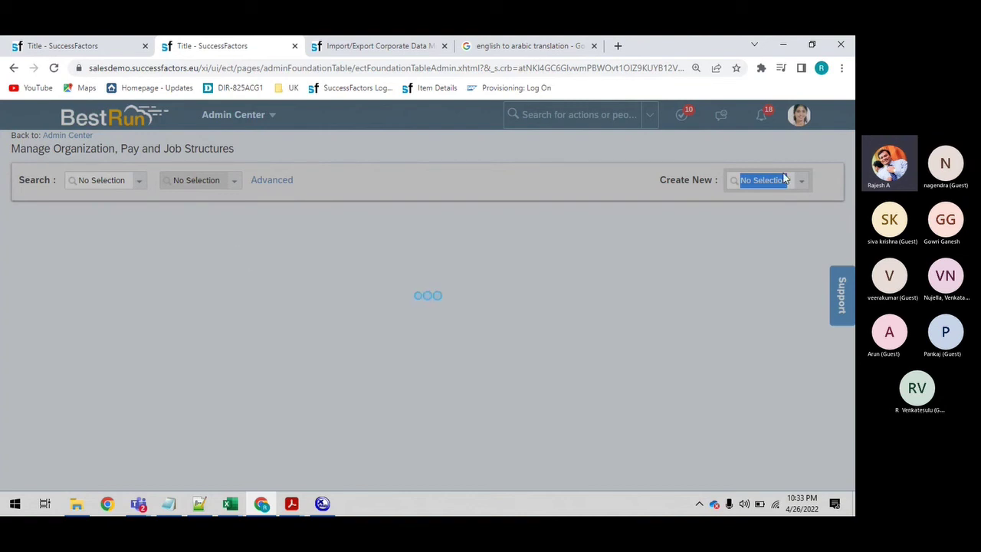
click(444, 46)
click(295, 46)
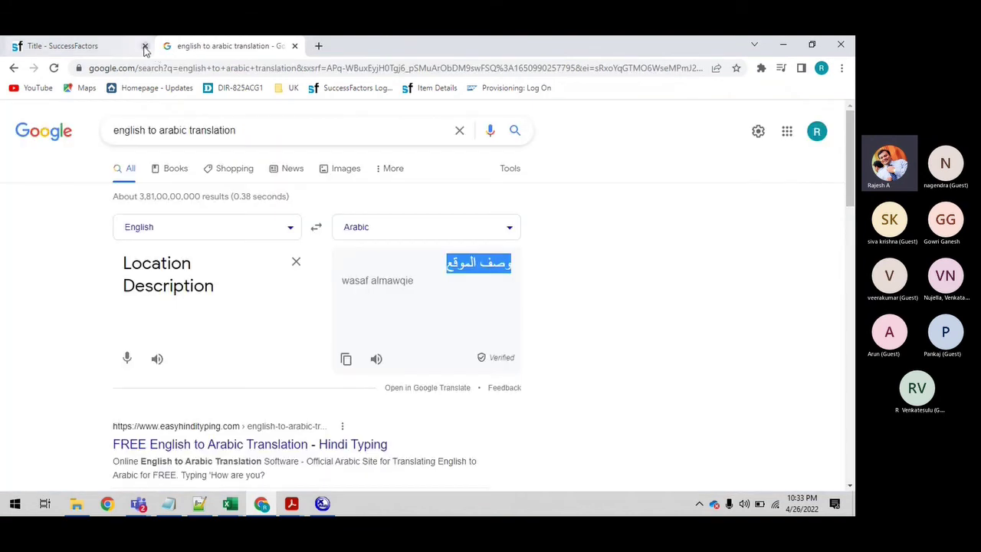
Close the last SuccessFactors tab and log in again at salesdemo.successfactors.eu in a new tab
click(145, 46)
click(169, 46)
click(166, 68)
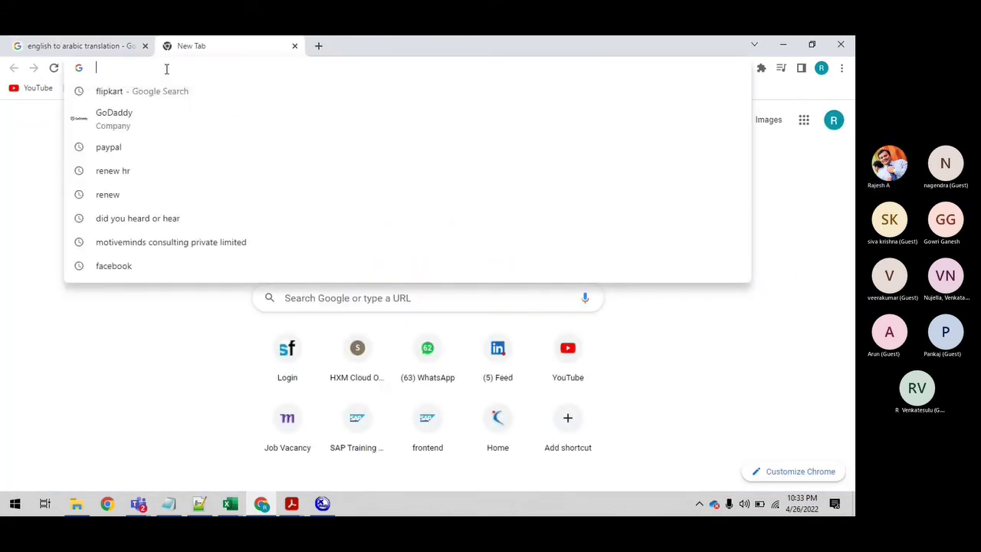
key(Return)
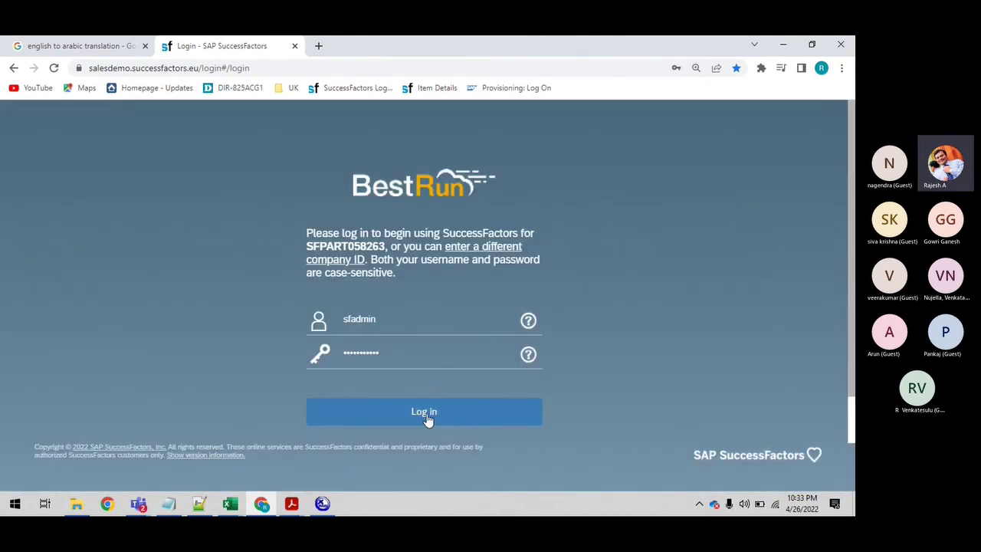
click(426, 414)
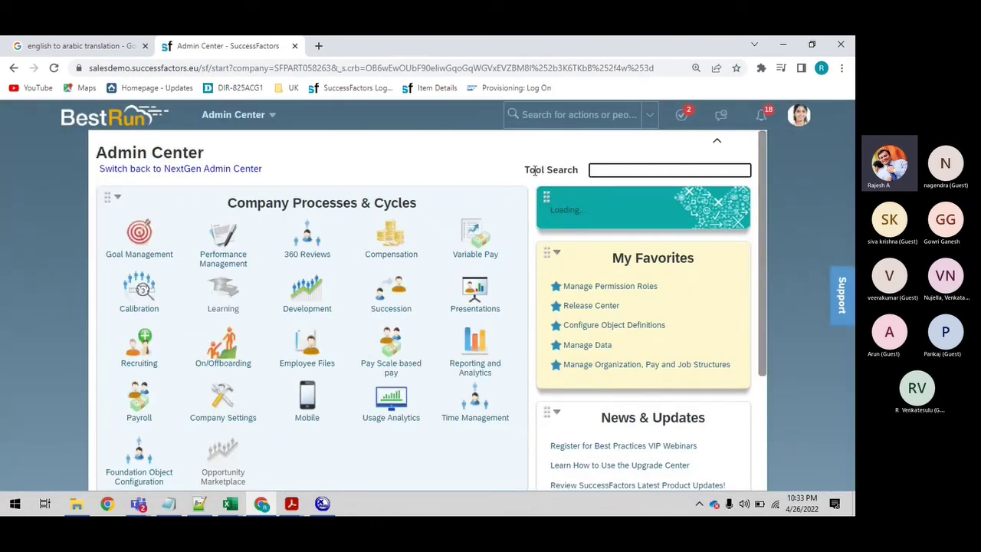
Search 'org pay' and go to Manage Organization, Pay and Job Structures
click(552, 114)
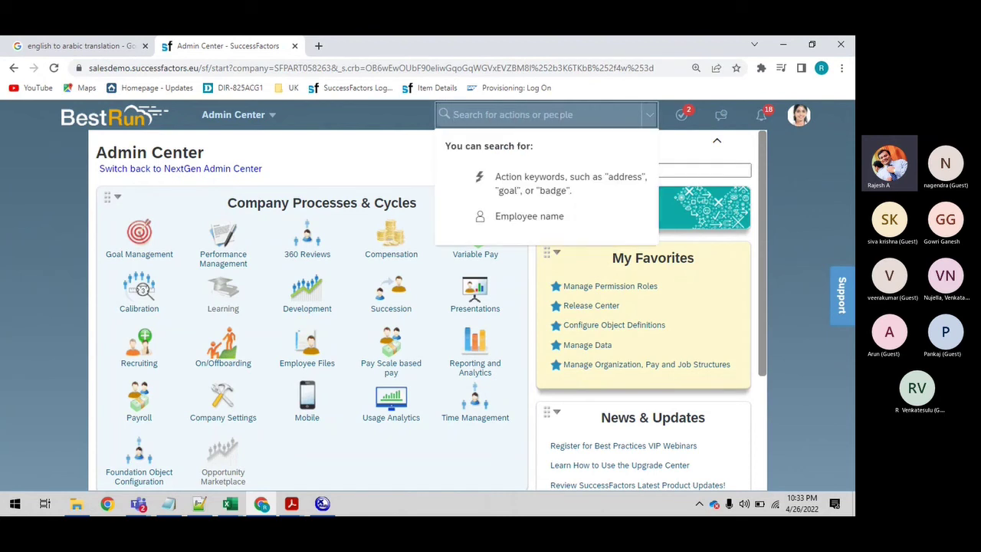
text(org)
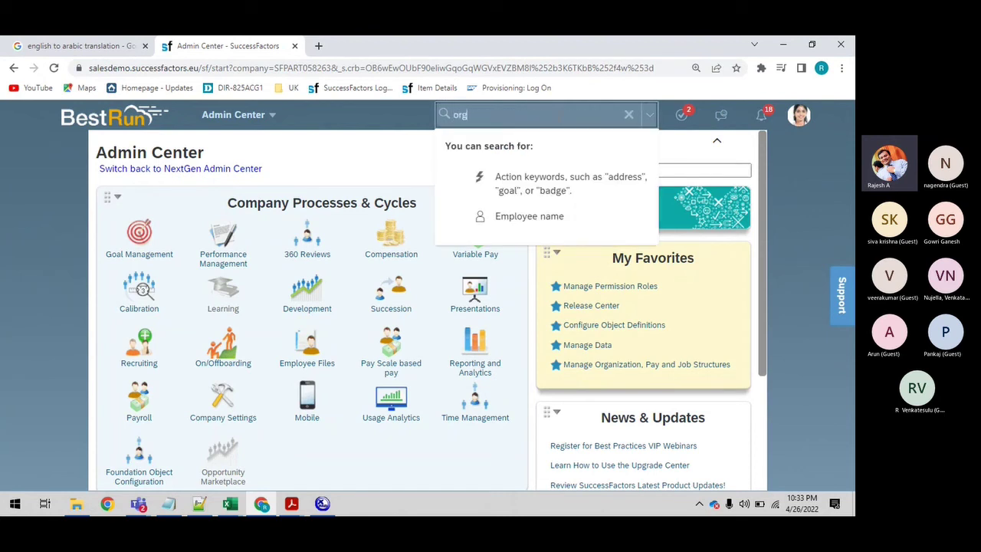
text( pay)
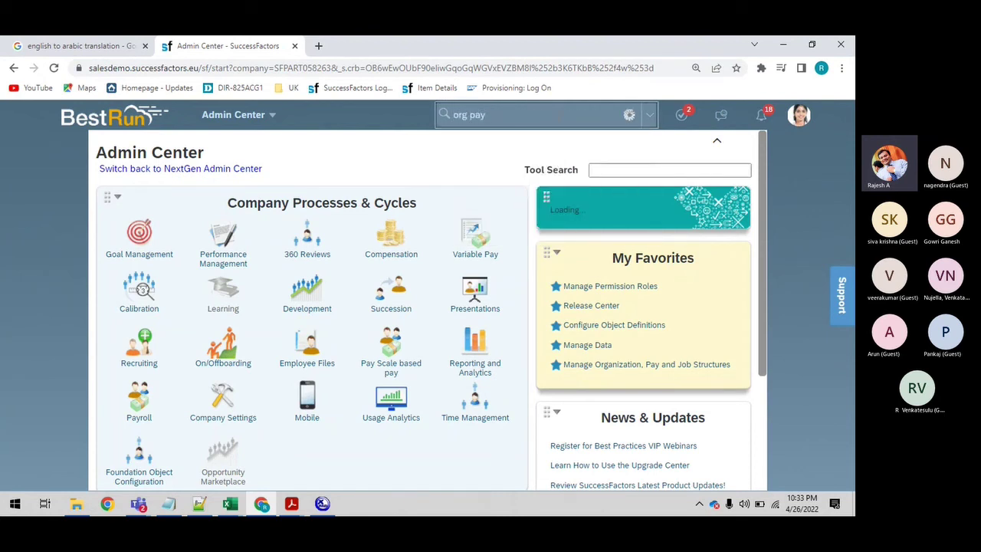
click(509, 141)
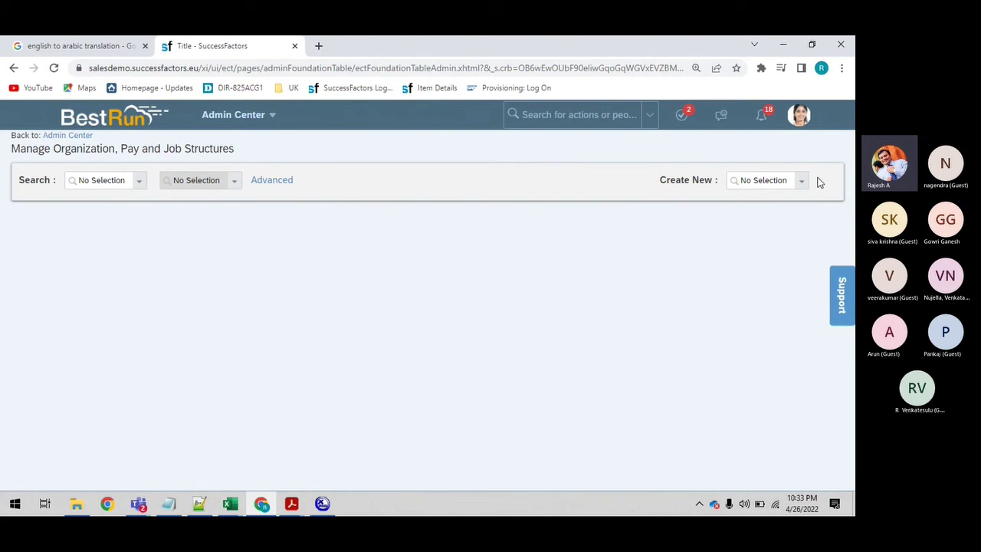
Start a new Location from Create New, review the form, and clear the test text from Location Code
click(805, 184)
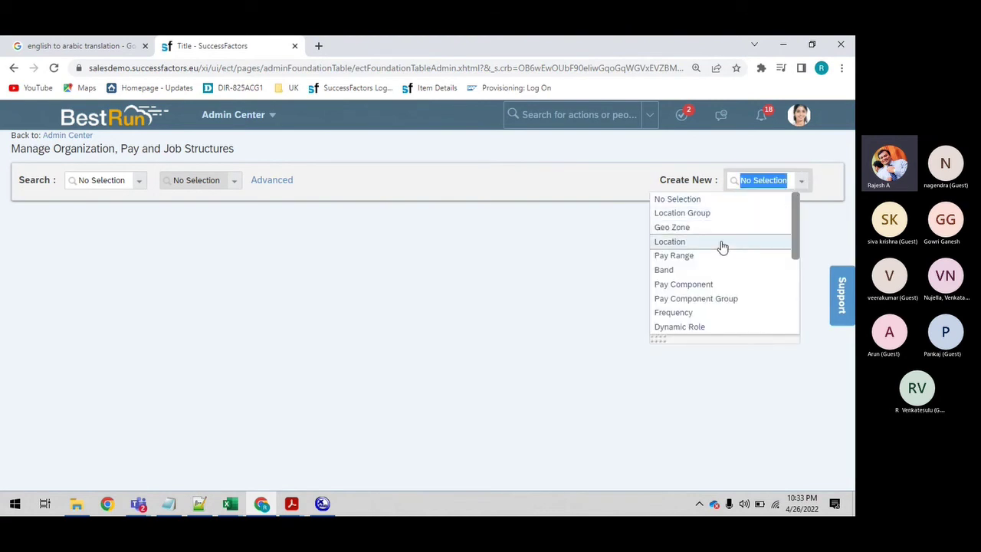
click(722, 243)
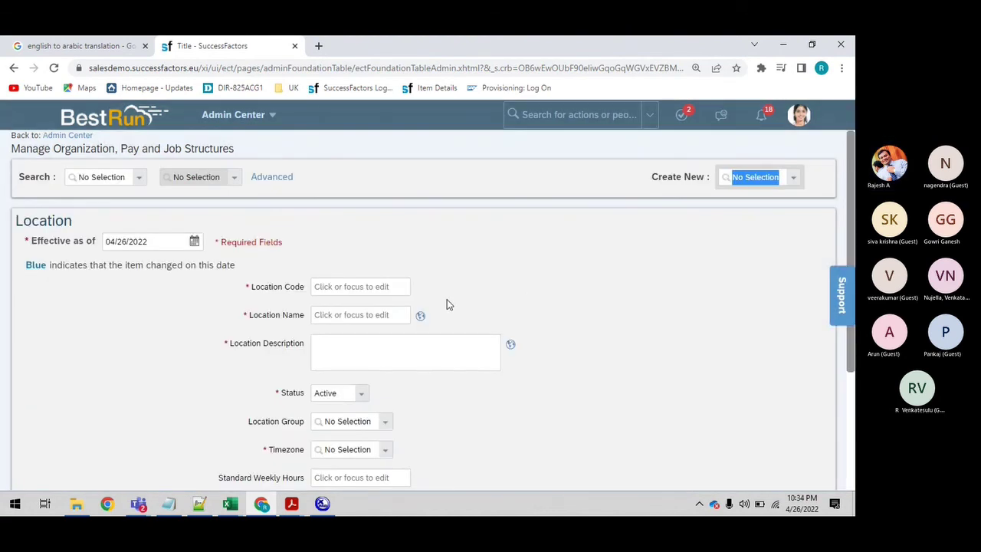
scroll(447, 329, down, 3)
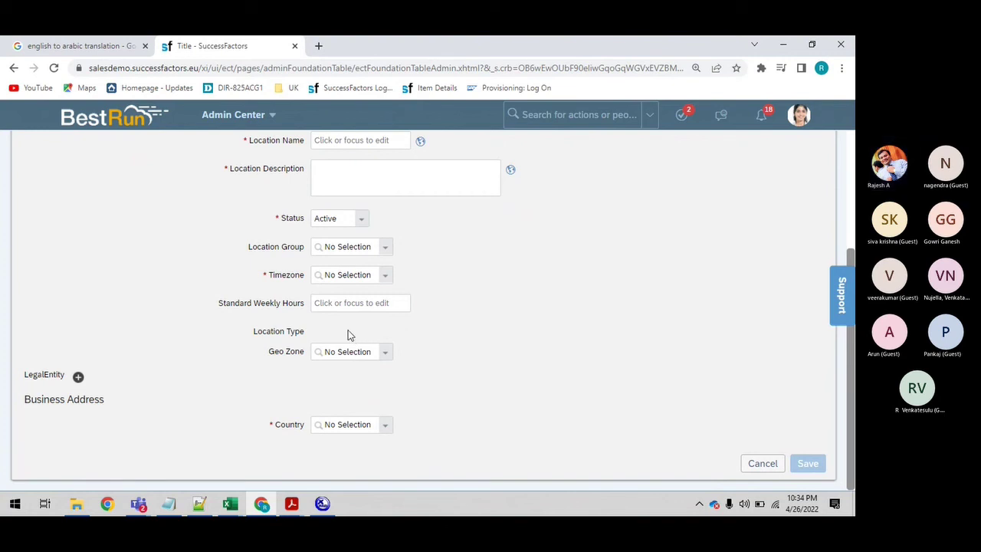
scroll(398, 330, up, 3)
scroll(434, 324, down, 2)
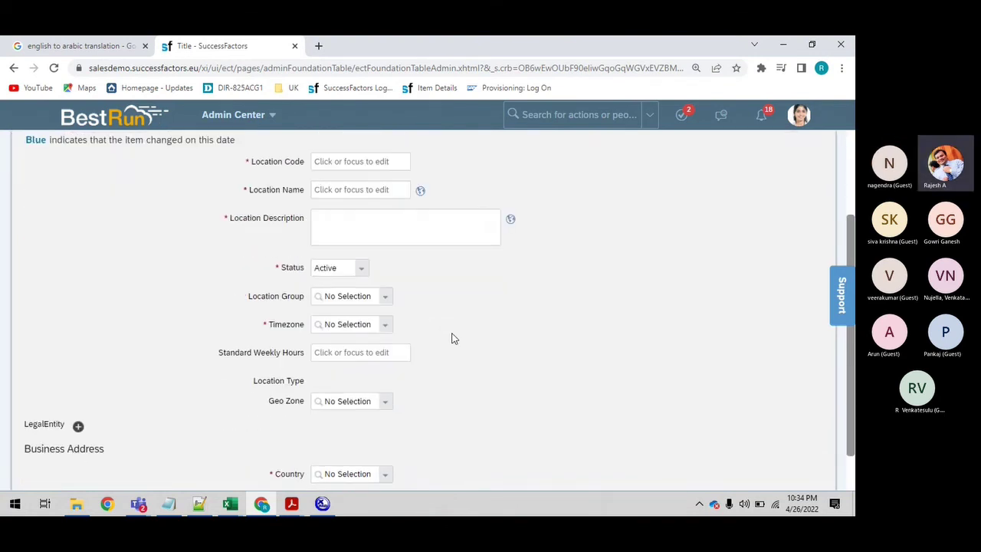
scroll(460, 341, up, 1)
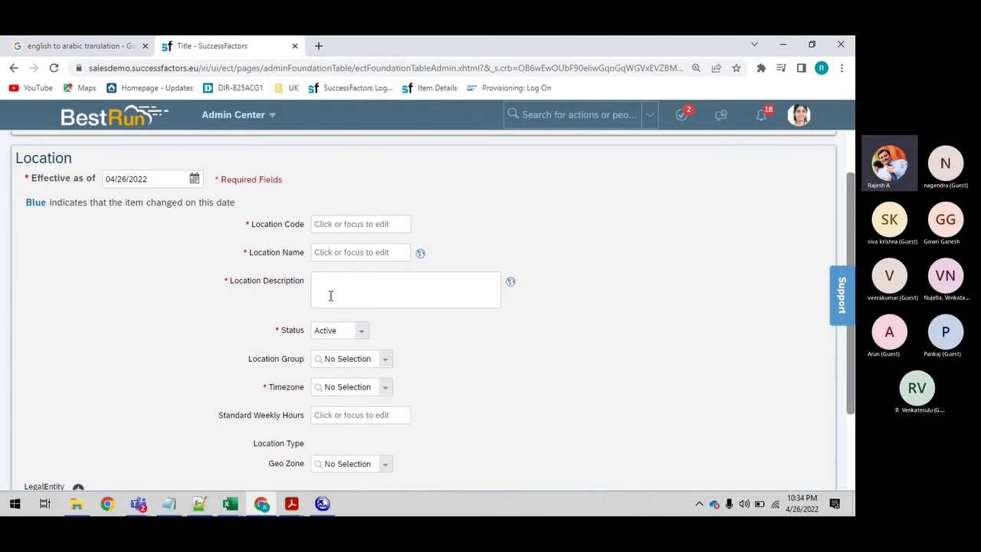
click(332, 221)
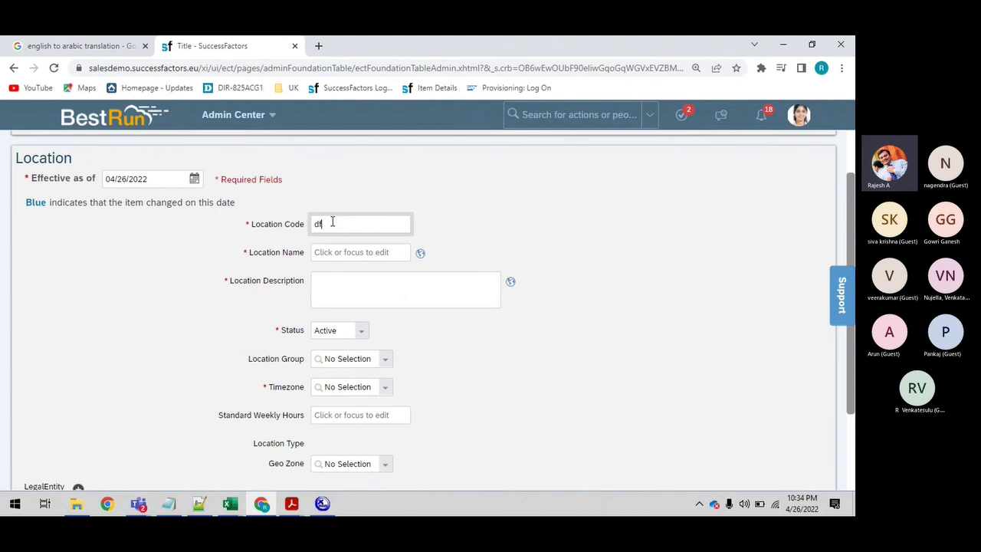
key(BackSpace)
key(BackSpace)
View the Location Group sheet of the 1908 EC Foundation Object Workbook, then return to Chrome
mouse_move(234, 508)
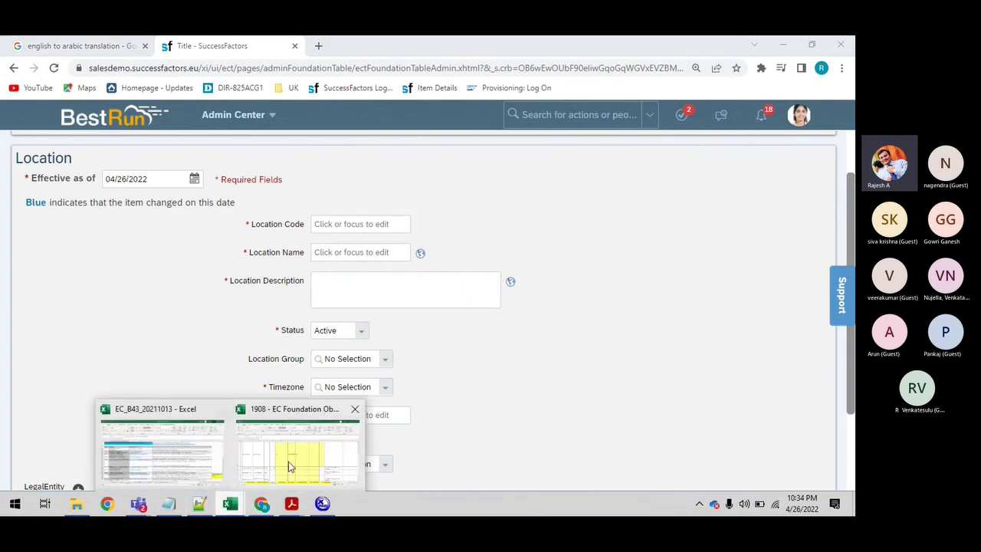
click(291, 460)
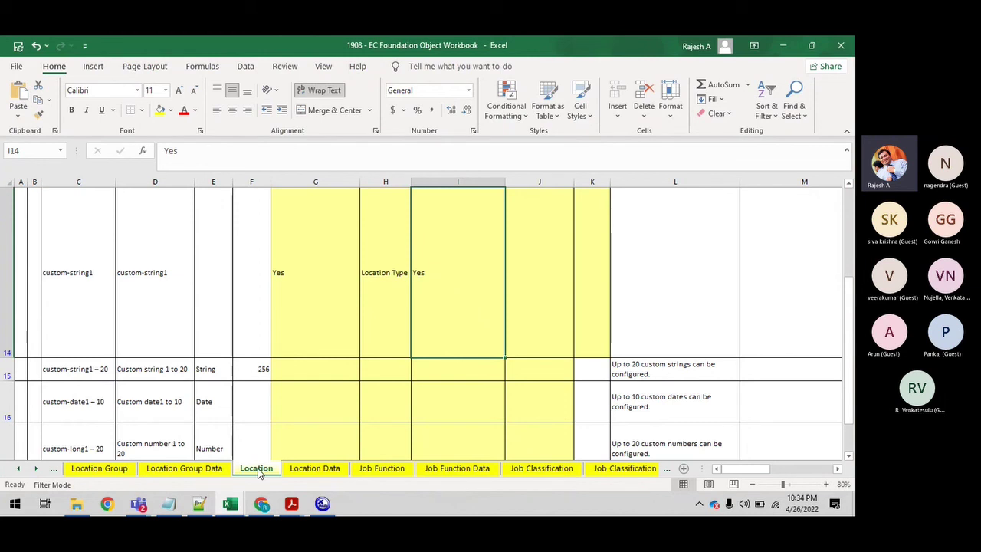
click(19, 469)
click(18, 469)
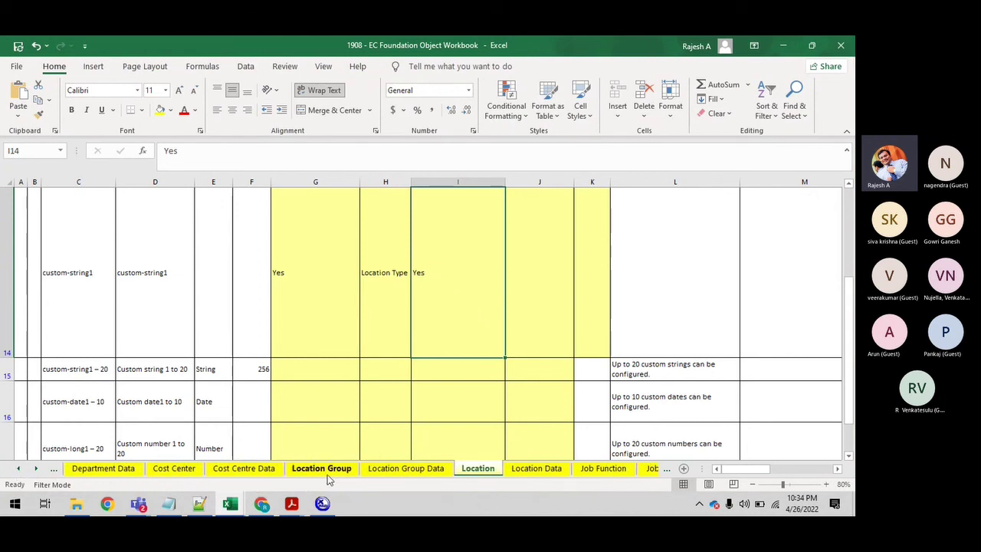
click(326, 469)
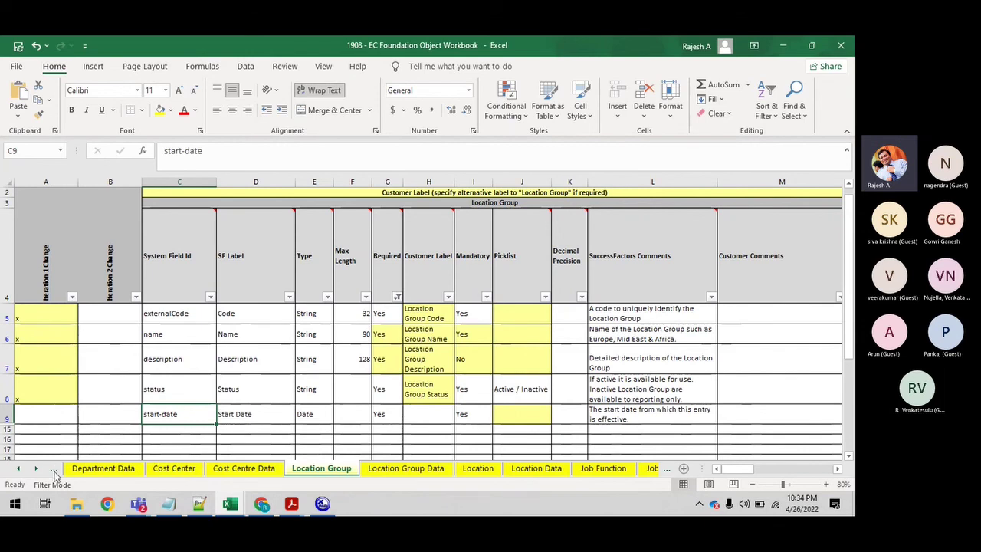
scroll(21, 471, up, 8)
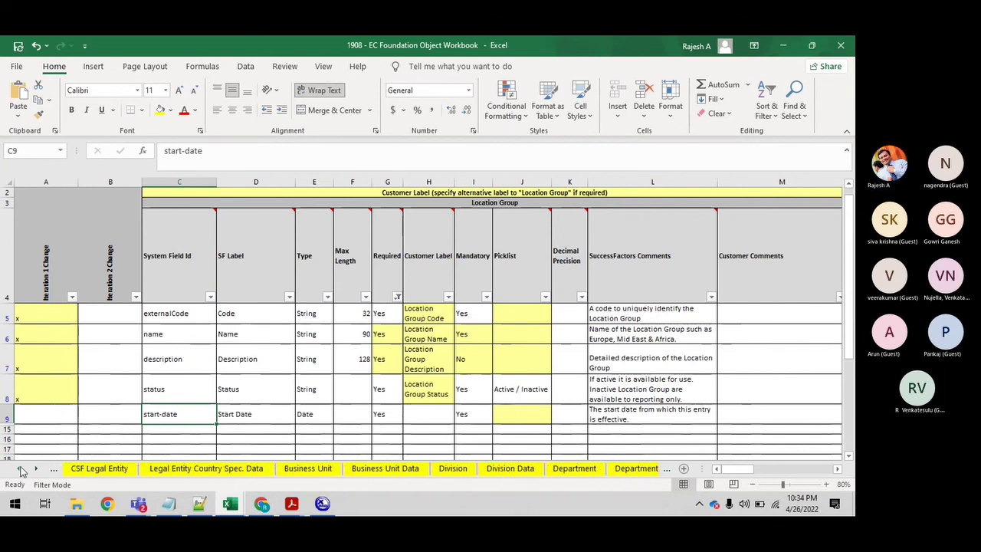
click(261, 504)
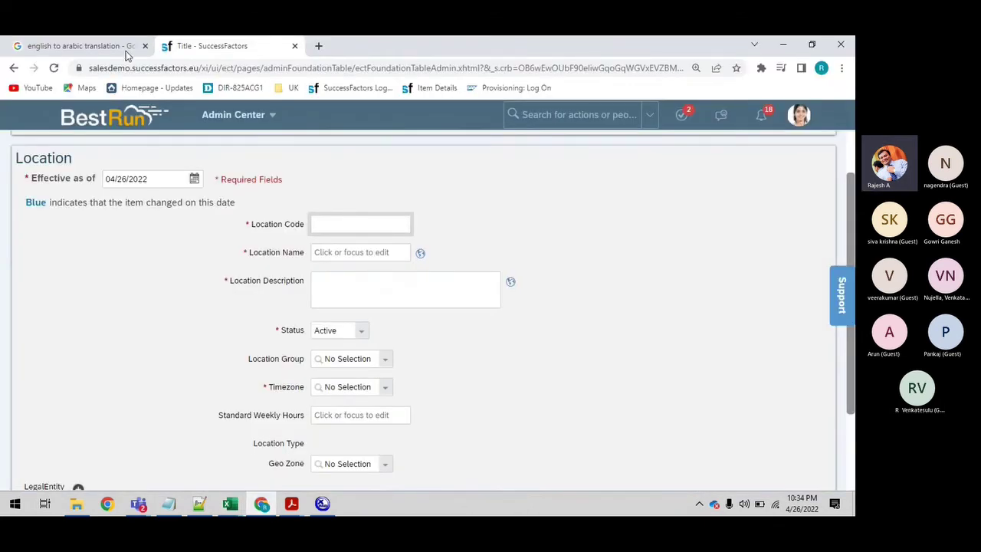
Review the object types in the Search list, then bring up the EC_B43_20211013 workbook
scroll(193, 221, up, 1)
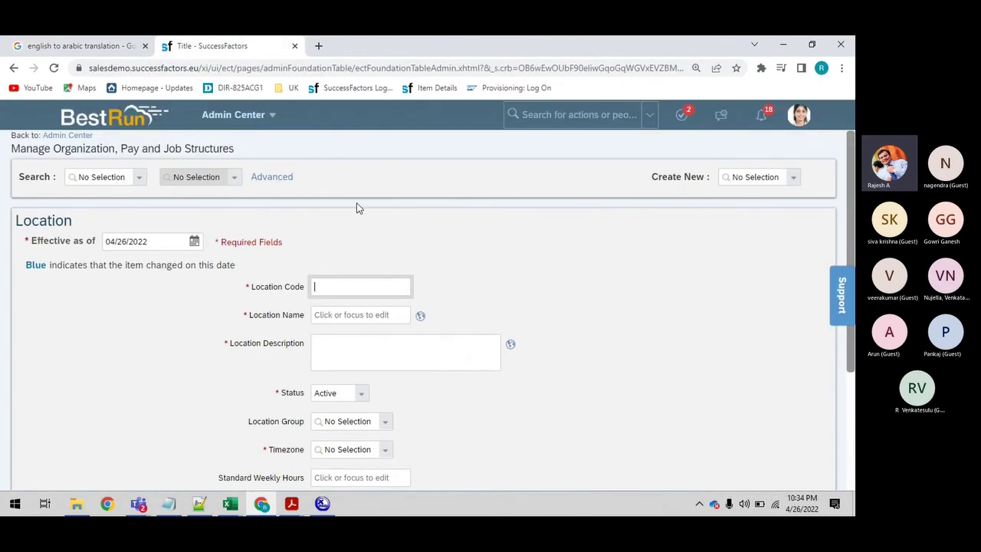
click(137, 178)
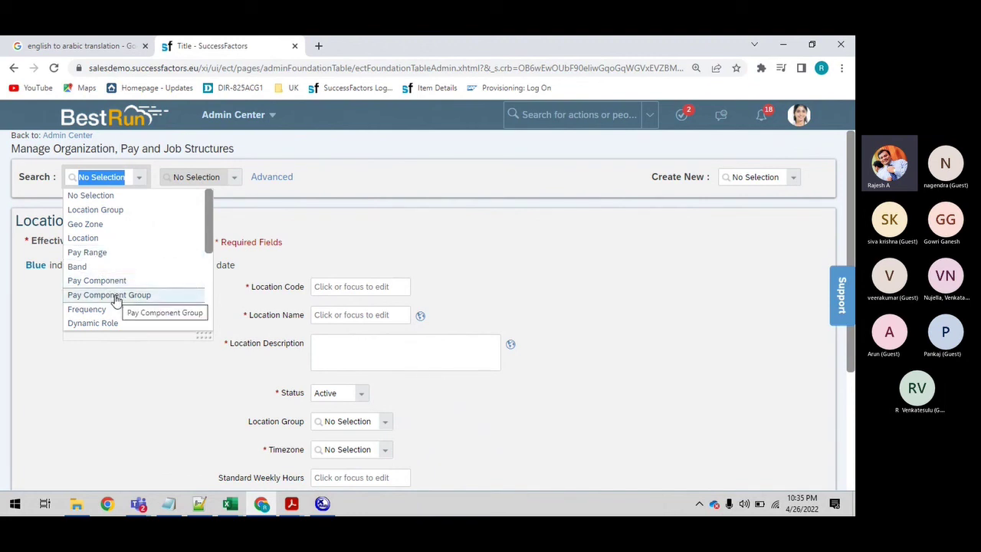
click(230, 504)
click(170, 446)
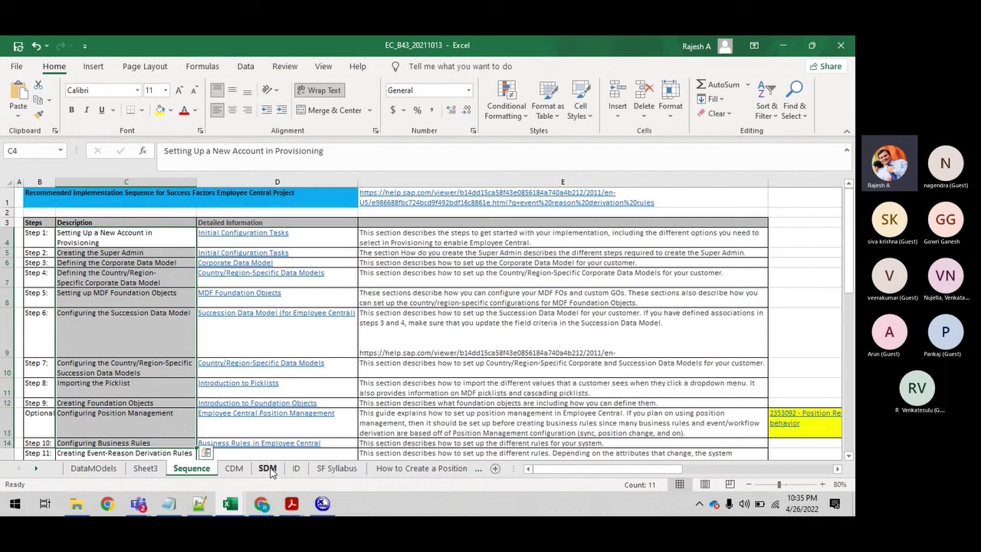
Close the SuccessFactors object list and add blank lines at the end of the Notepad notes
click(780, 47)
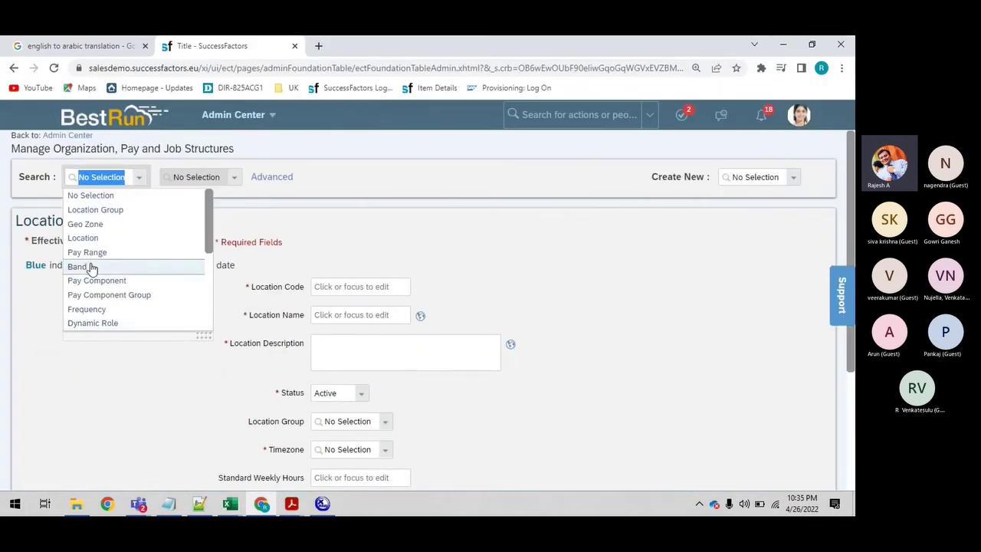
click(163, 400)
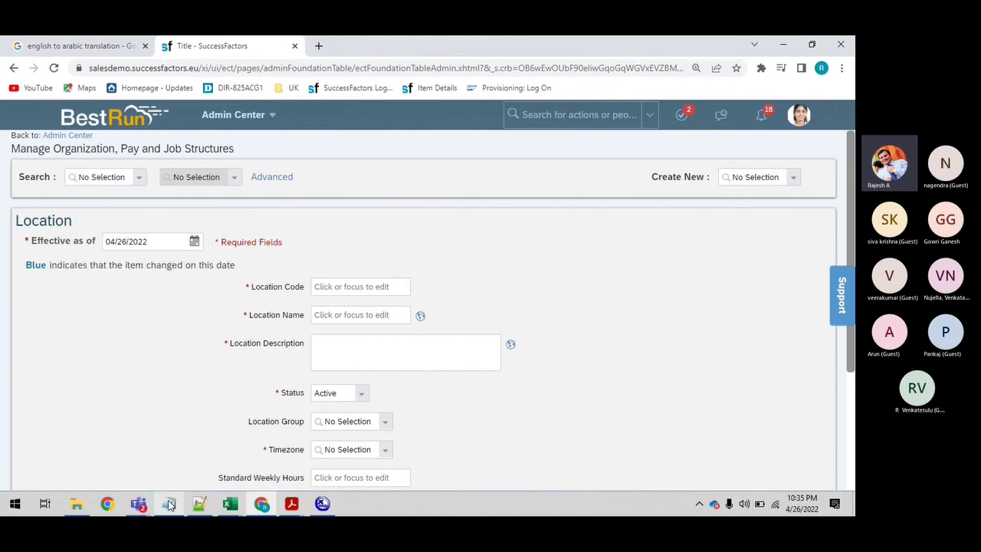
click(168, 504)
click(573, 408)
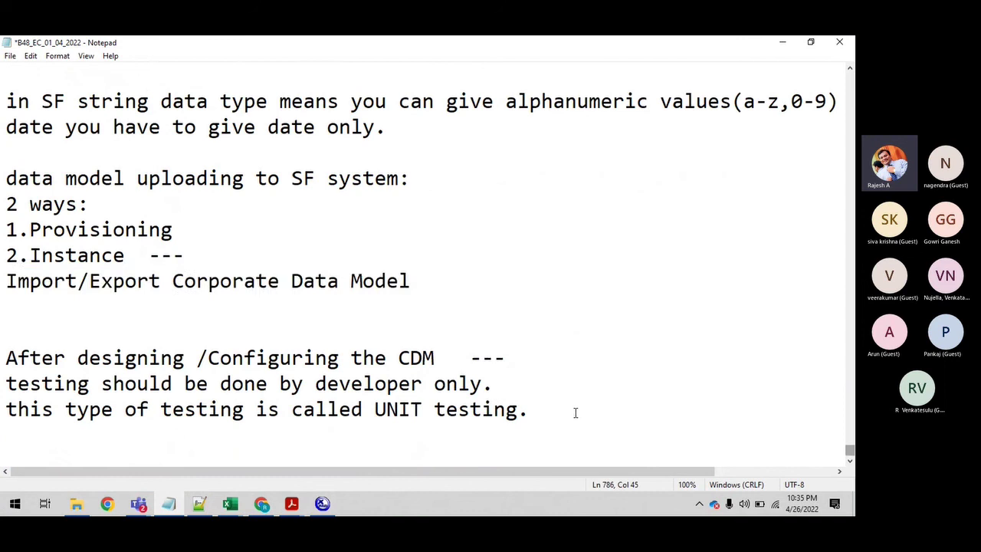
key(Return)
key(Return)
key(Return)
key(Return)
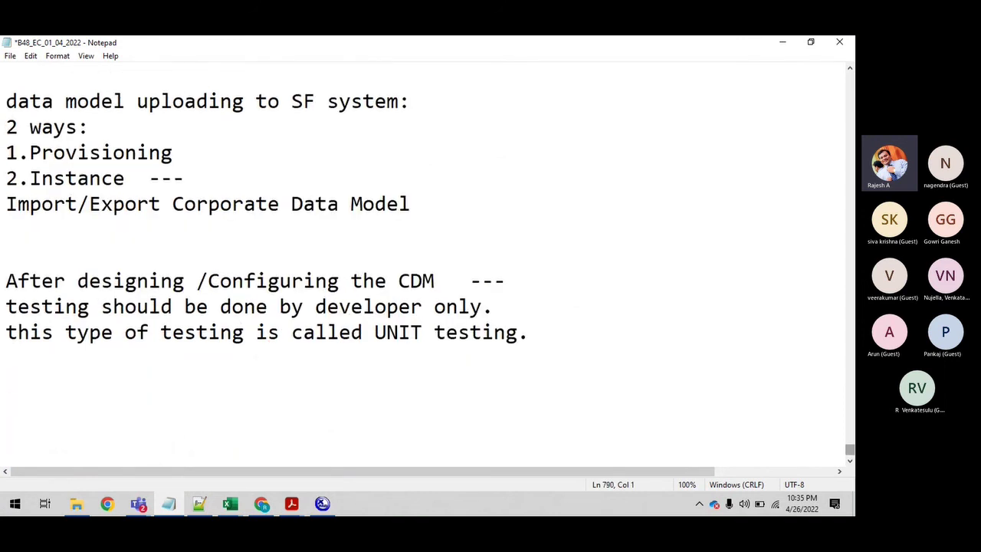
Type 'Location Group' and 'Location' lines in Notepad, then delete them again
text(Location G)
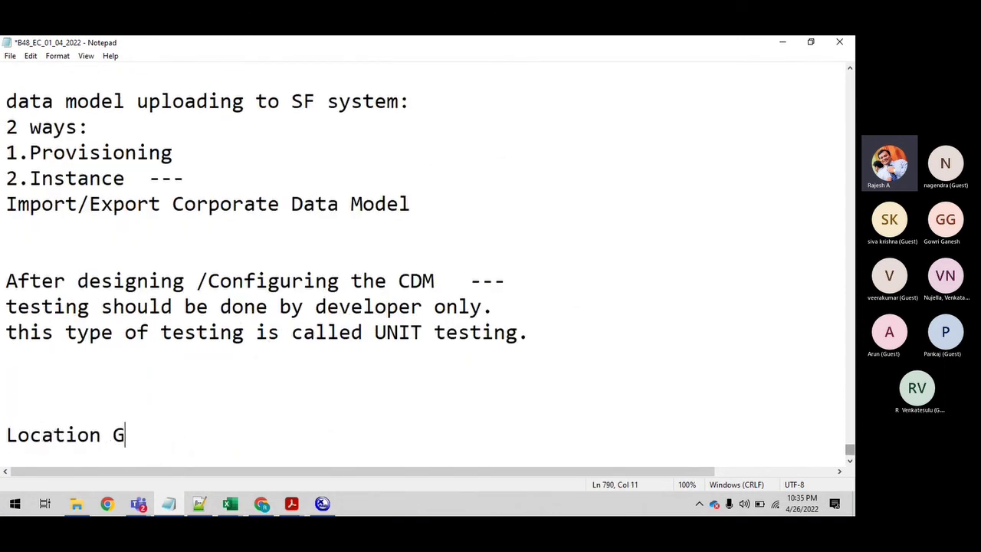
text(rou)
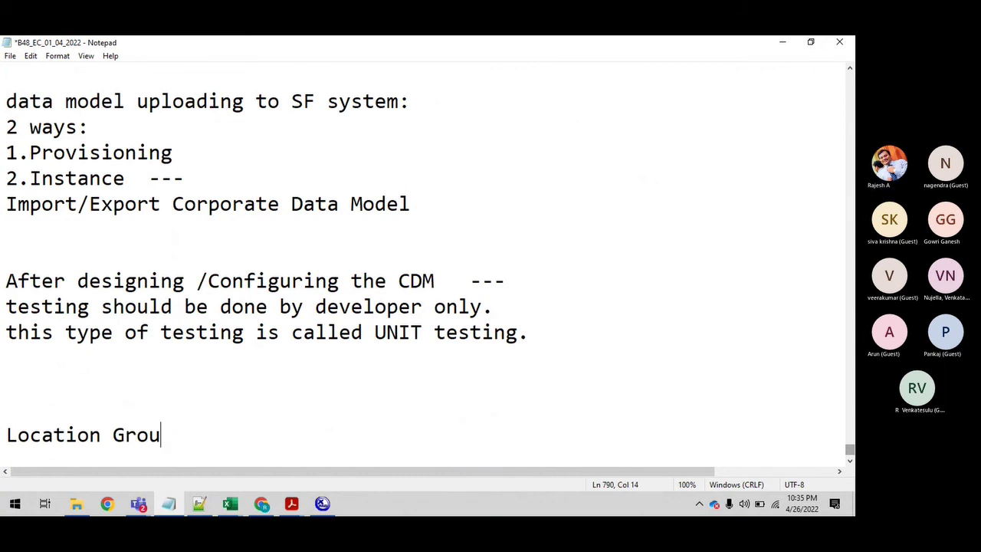
text(oP)
key(Return)
text(Locatuon)
key(BackSpace)
key(BackSpace)
key(BackSpace)
text(ion)
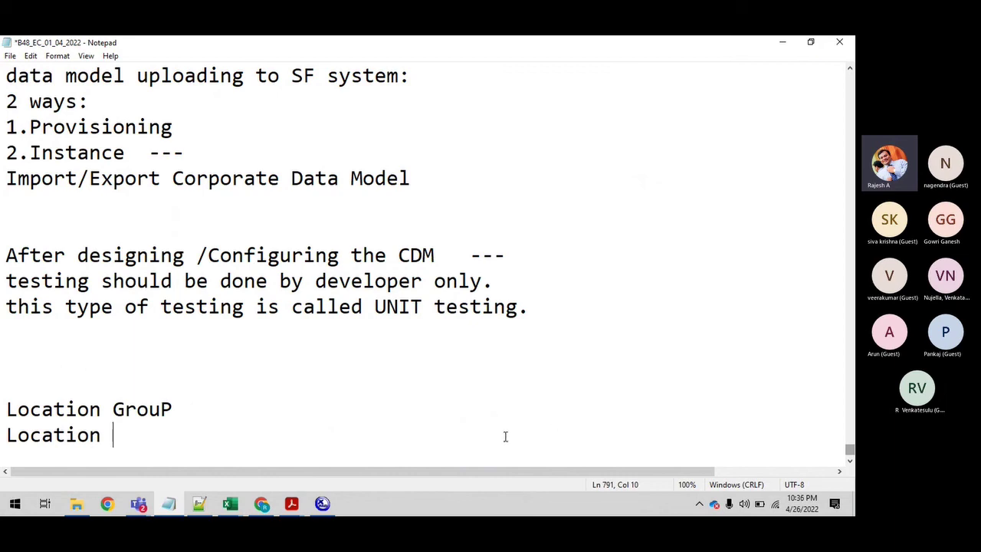
key(shift+Left)
key(shift+Left)
key(shift+Left)
key(shift+Left)
key(shift+Up)
key(shift+Up)
key(BackSpace)
Copy the Foundation Objects table from the DataMOdels sheet of EC_B43_20211013
click(213, 516)
click(261, 503)
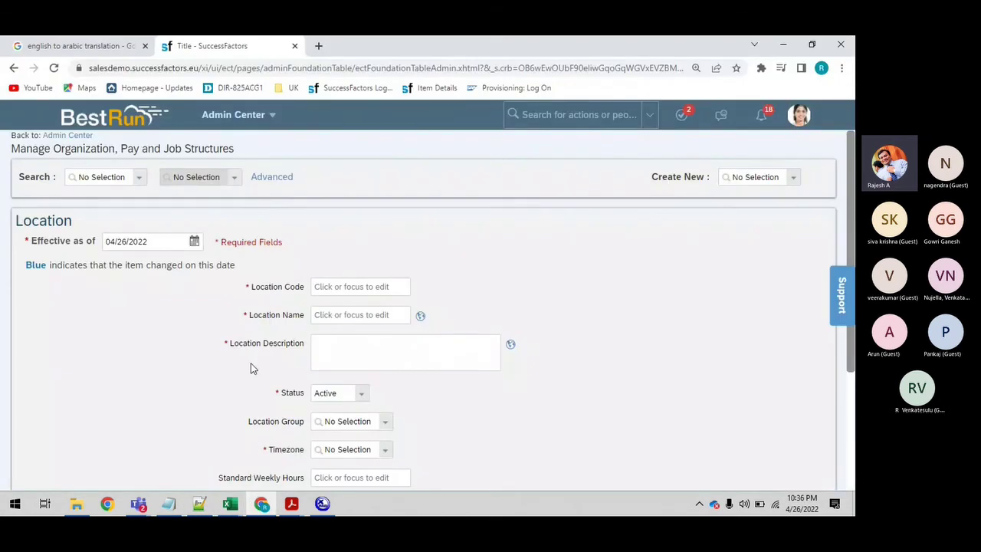
mouse_move(222, 507)
click(307, 441)
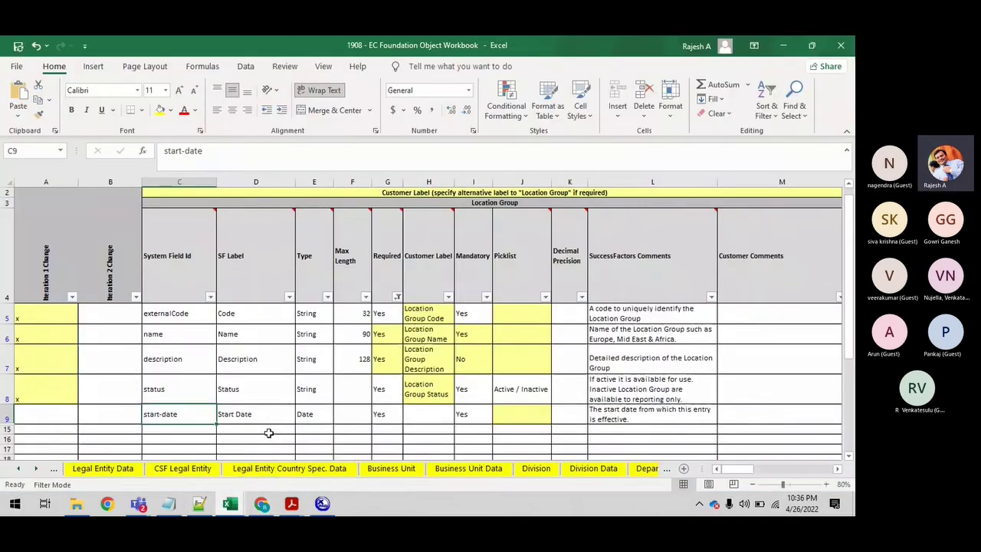
key(ctrl+Tab)
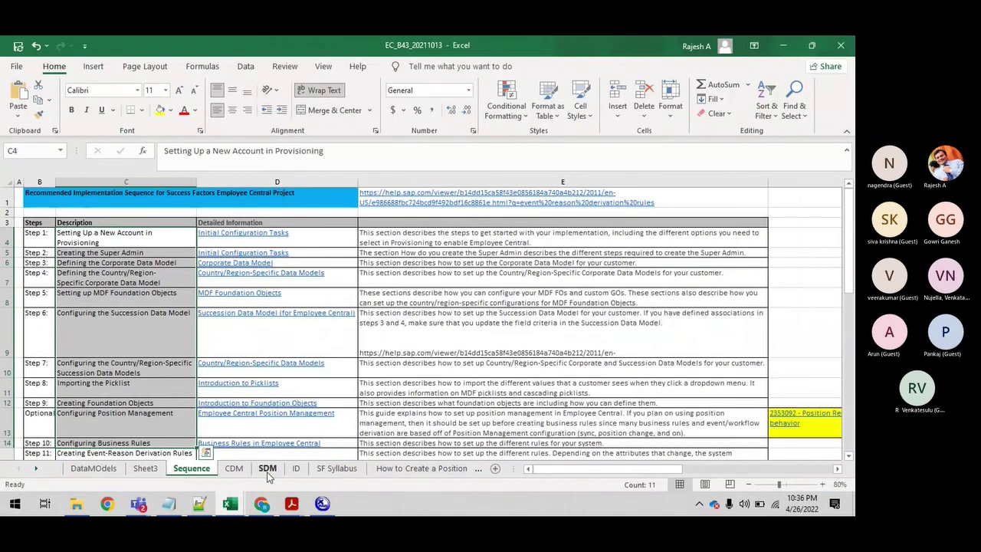
click(265, 469)
click(94, 468)
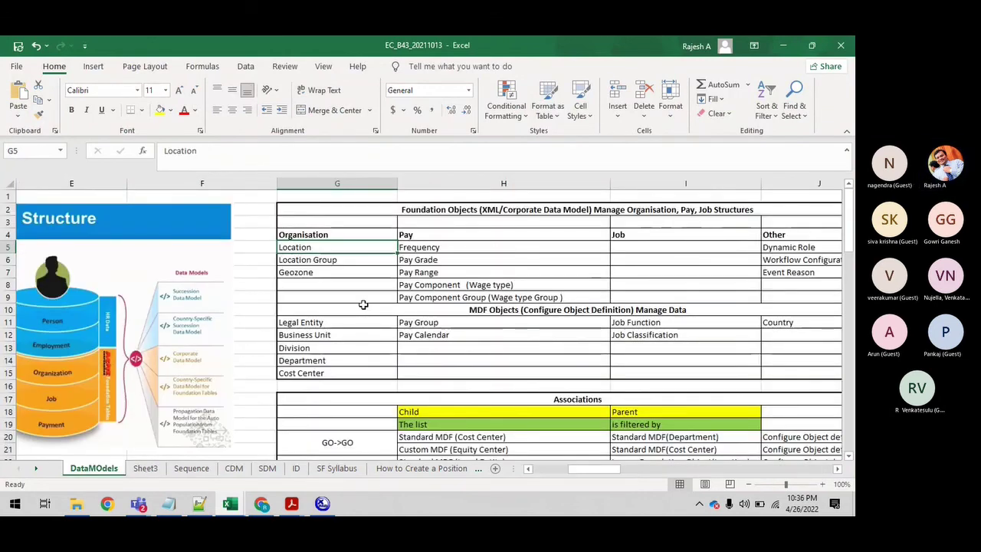
click(363, 306)
drag(337, 247, 801, 297)
key(ctrl+c)
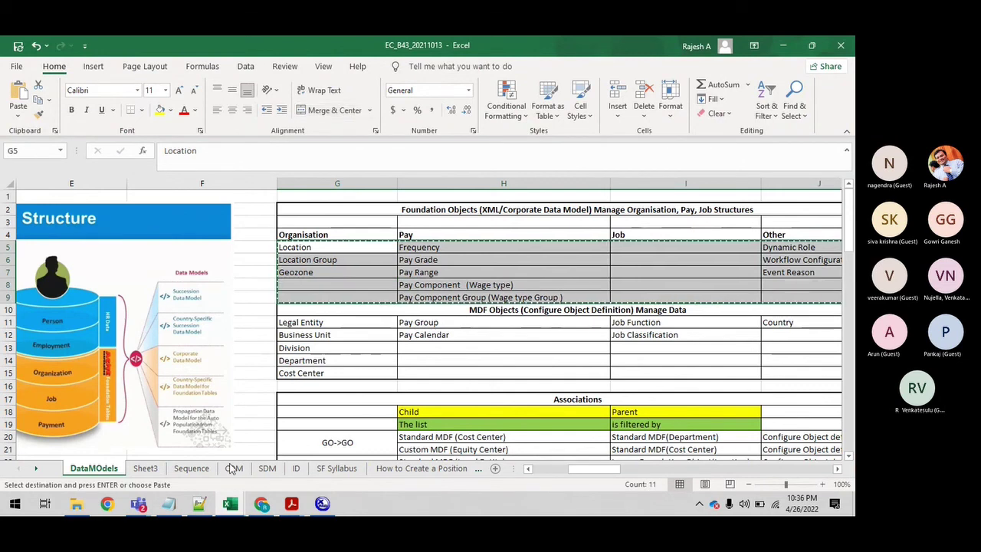
Paste the foundation objects into Notepad, put Frequency on its own line, then delete the block
click(169, 503)
key(ctrl+v)
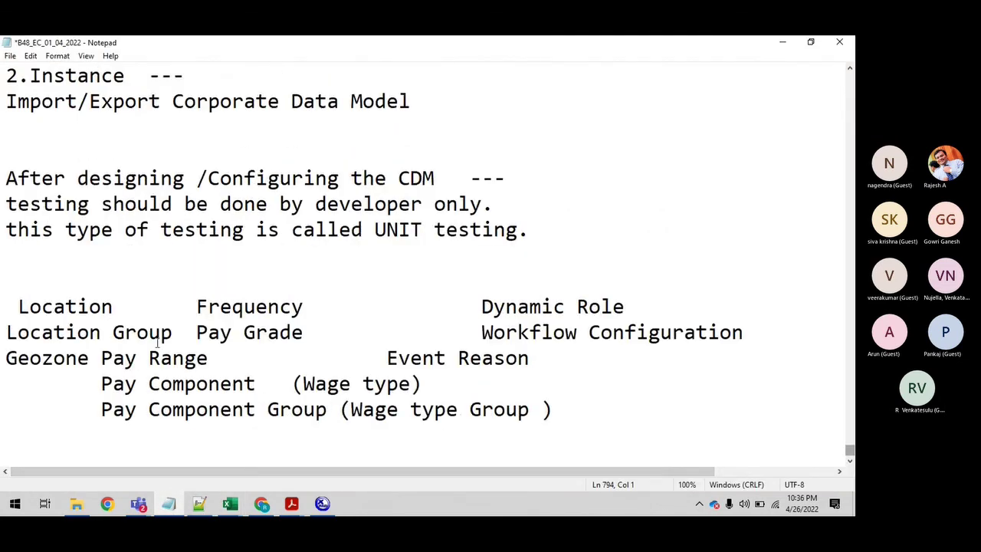
click(196, 307)
key(Return)
key(Return)
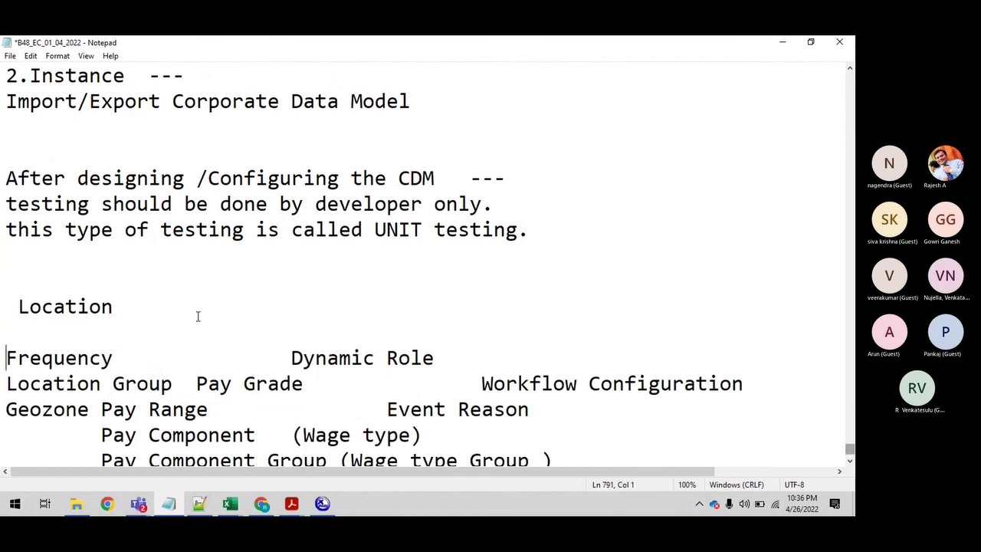
key(BackSpace)
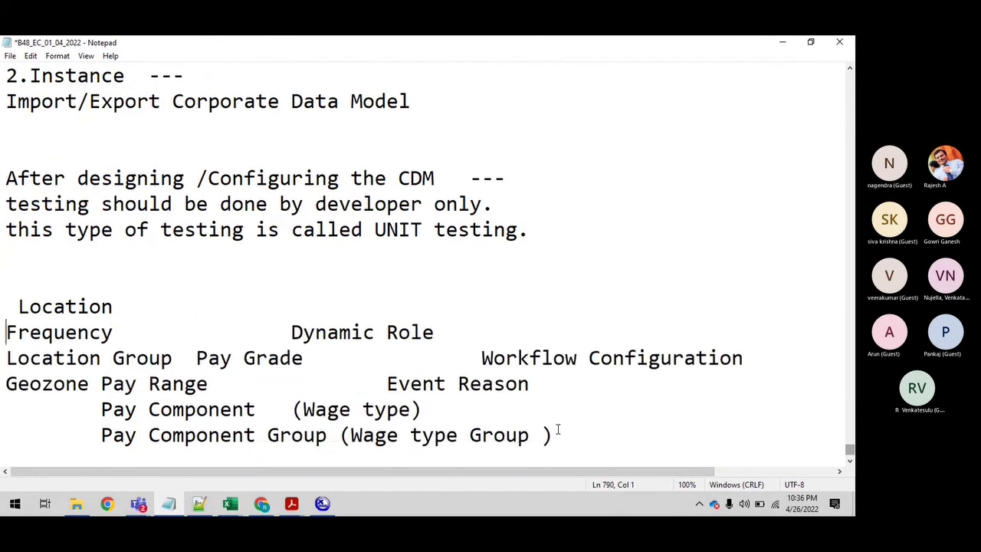
drag(558, 429, 79, 274)
key(BackSpace)
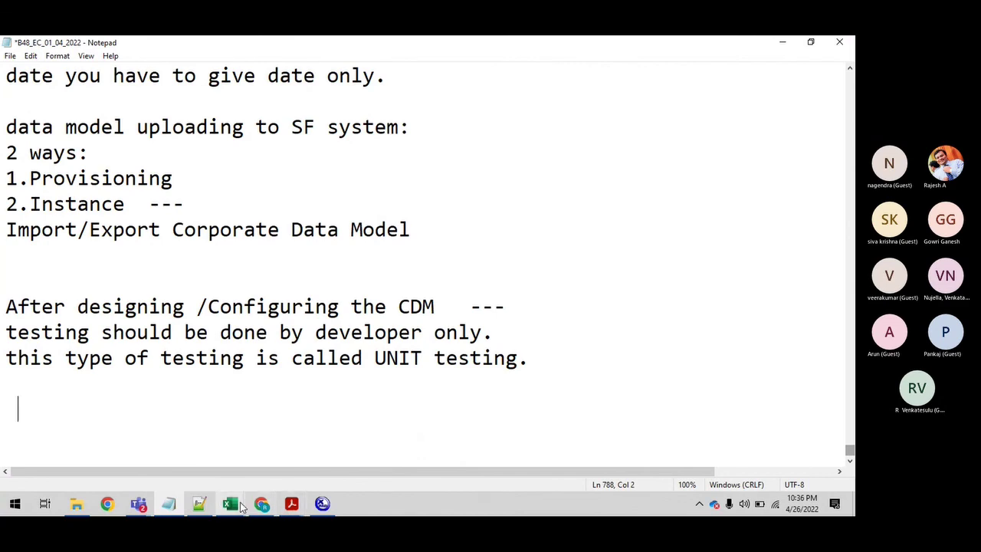
Copy the Organisation heading and its objects, Location through Geozone, from EC_B43
mouse_move(240, 508)
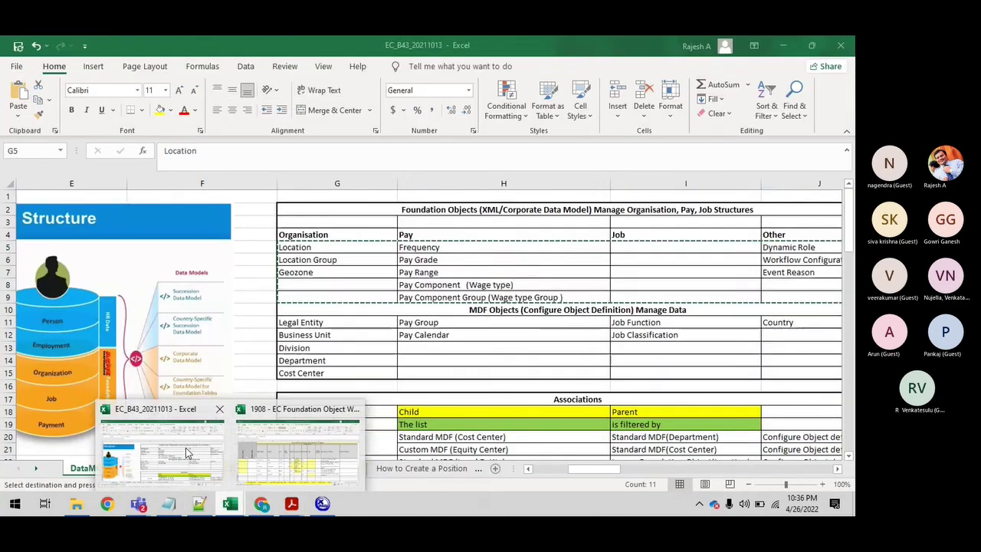
click(282, 464)
click(407, 299)
drag(310, 246, 322, 274)
drag(322, 236, 324, 282)
key(ctrl+c)
Paste the Organisation list into Notepad and underline the heading with dashes
click(169, 503)
key(ctrl+v)
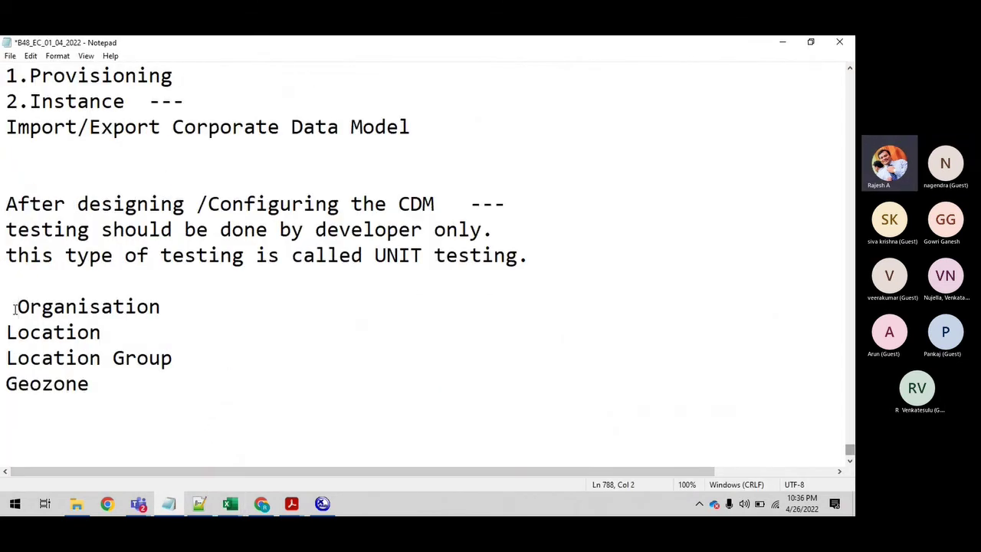
key(BackSpace)
key(Return)
text(---------------)
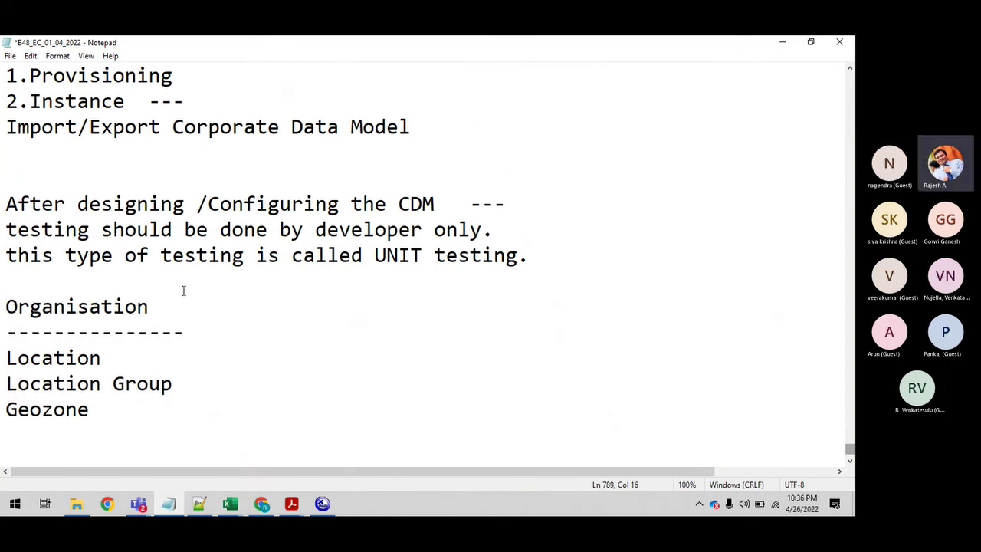
Mark Location as '--- Completed', note an assignee against Location Group, and add dashes to Geozone
drag(103, 387, 104, 367)
click(127, 385)
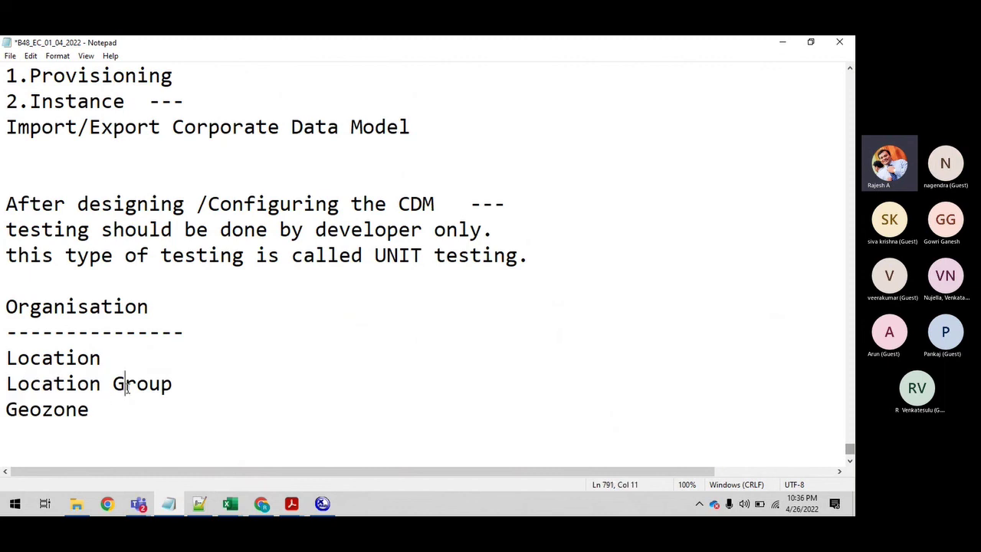
click(125, 364)
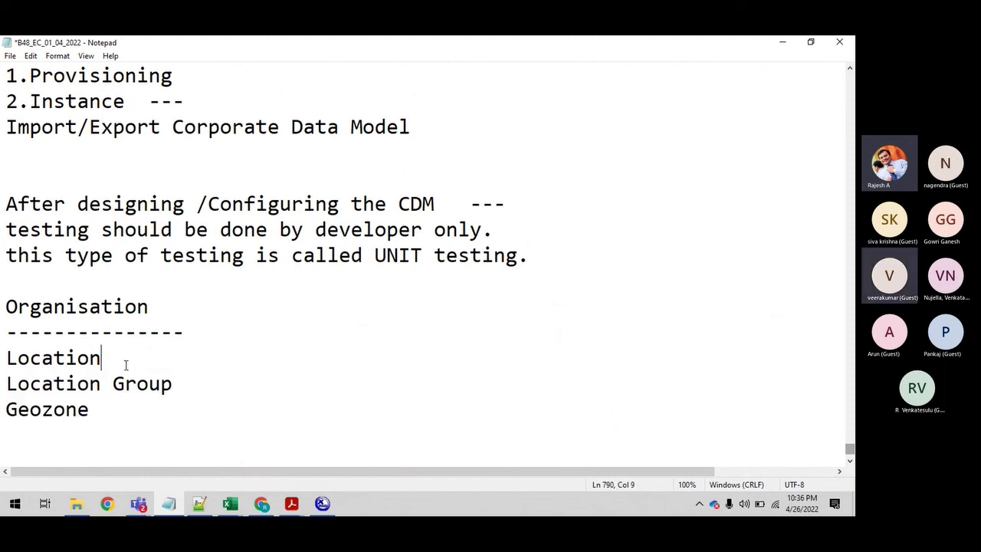
text(--- Completed)
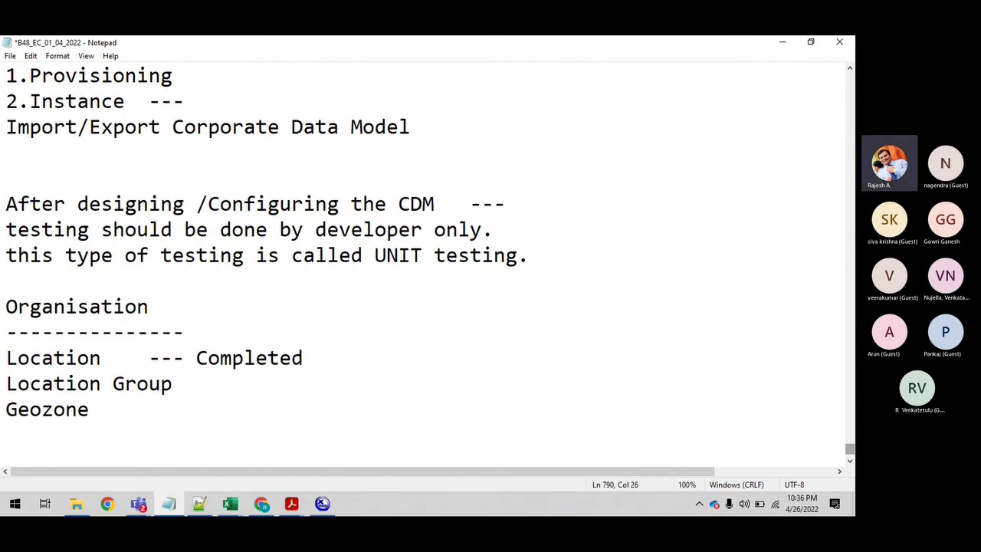
click(190, 388)
text(---Veera)
key(Down)
text(--)
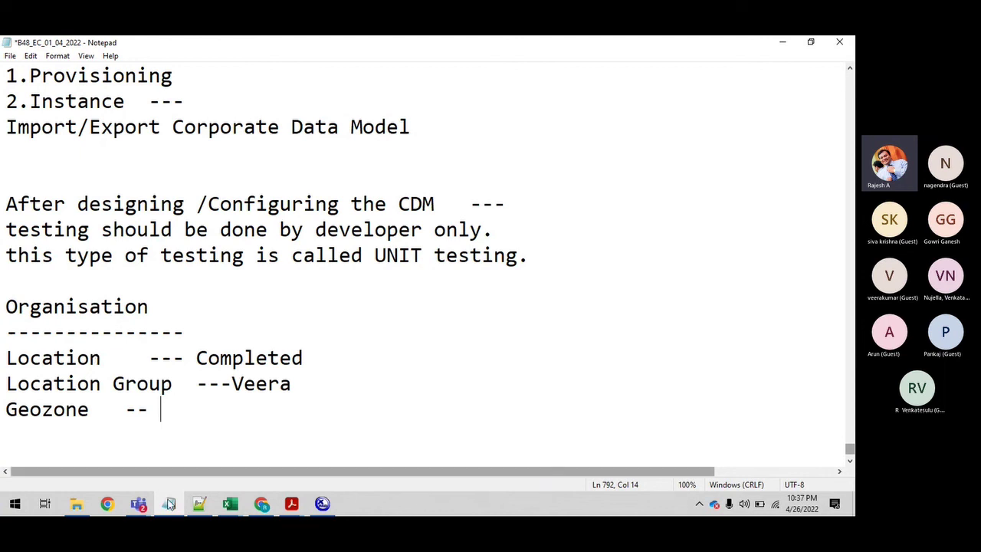
Check the 1908 workbook, then copy the Pay objects Frequency to Pay Component Group from EC_B43
mouse_move(201, 502)
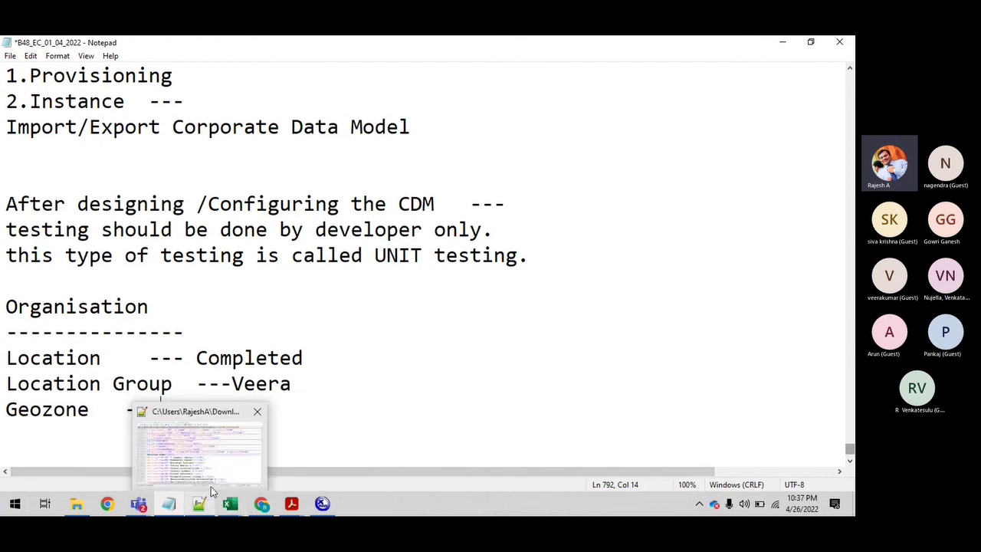
click(249, 474)
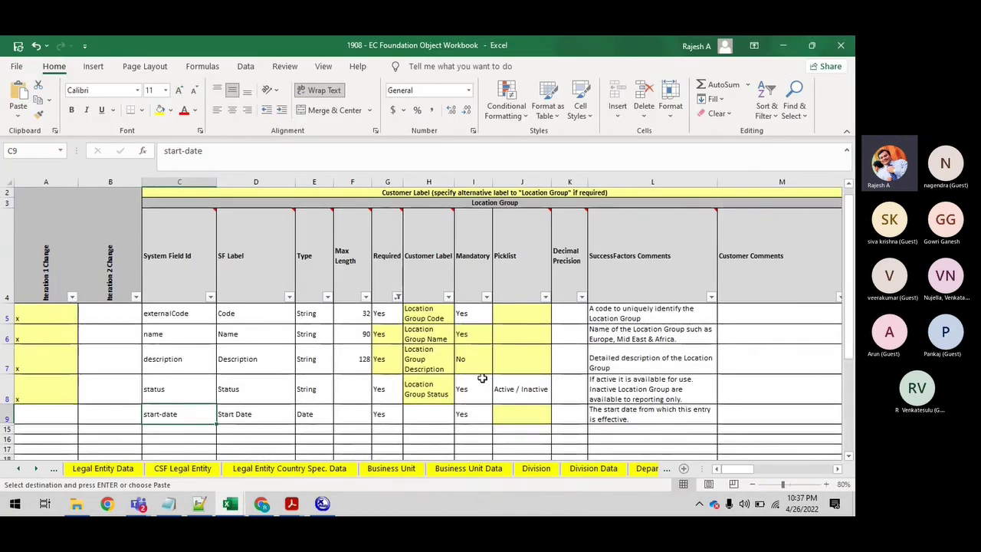
click(168, 503)
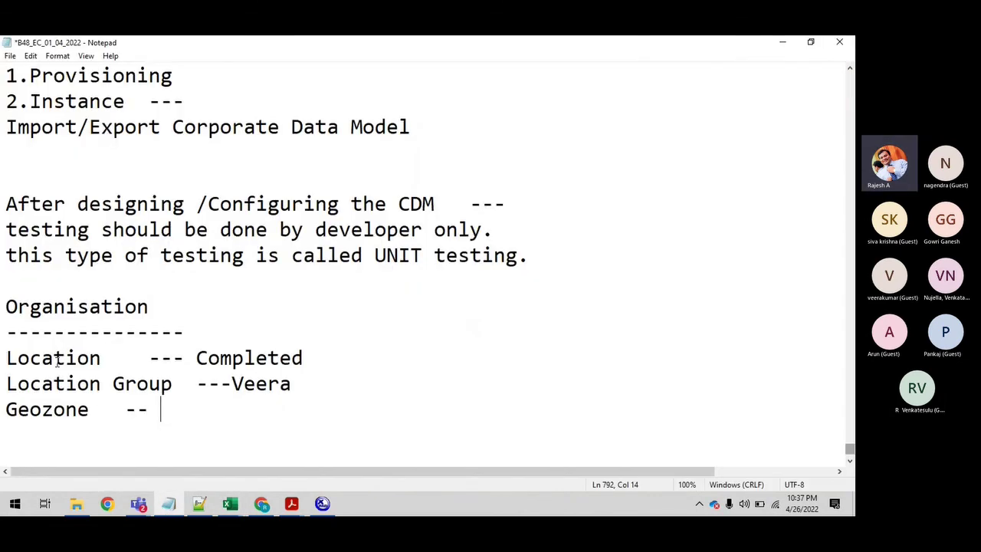
click(89, 408)
mouse_move(230, 503)
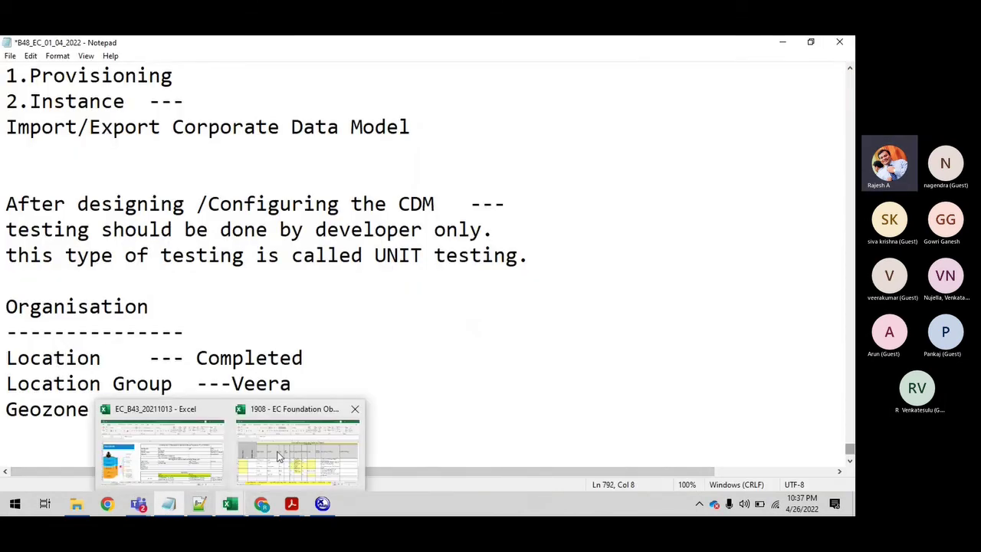
click(279, 457)
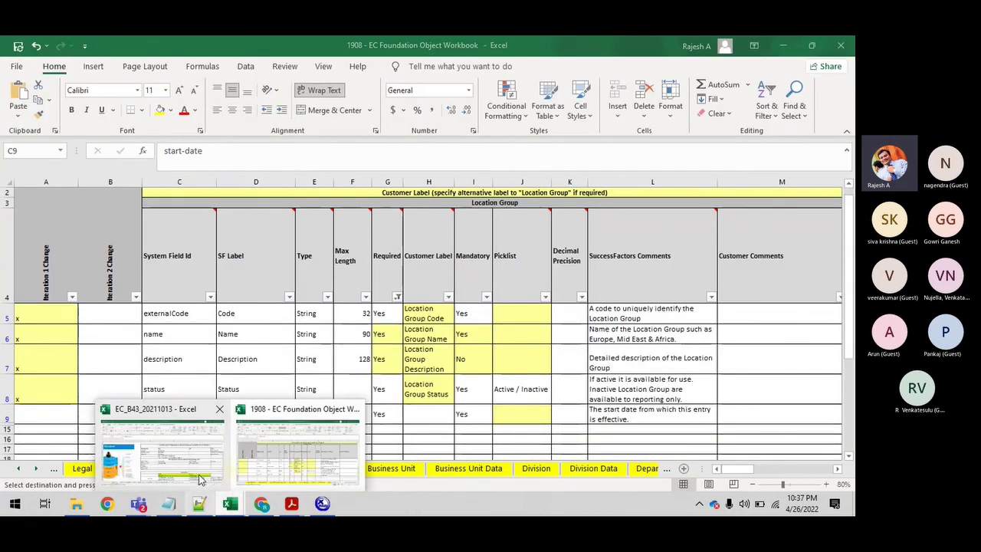
click(198, 479)
drag(441, 247, 457, 285)
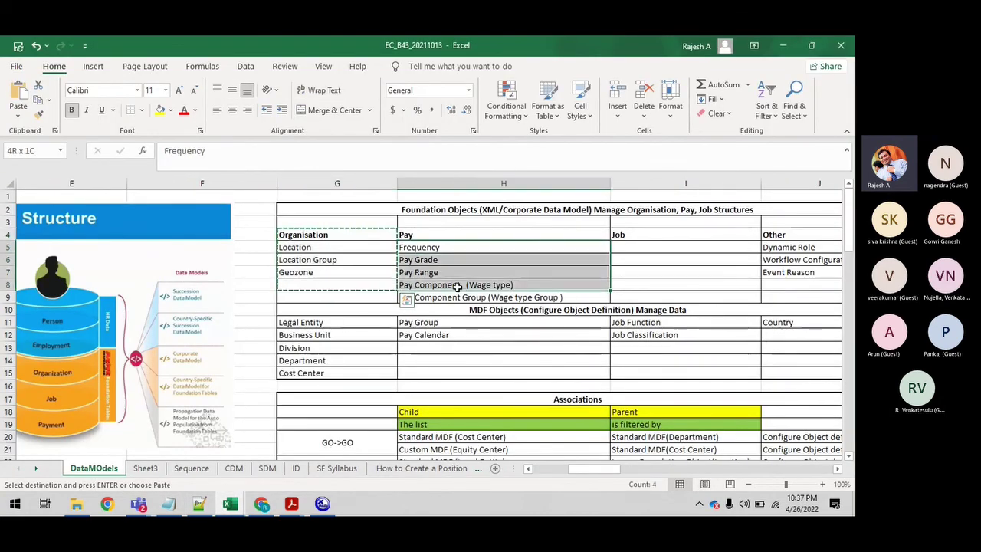
key(ctrl+c)
Paste the Pay objects under Geozone in Notepad and select parts of their lines
click(171, 505)
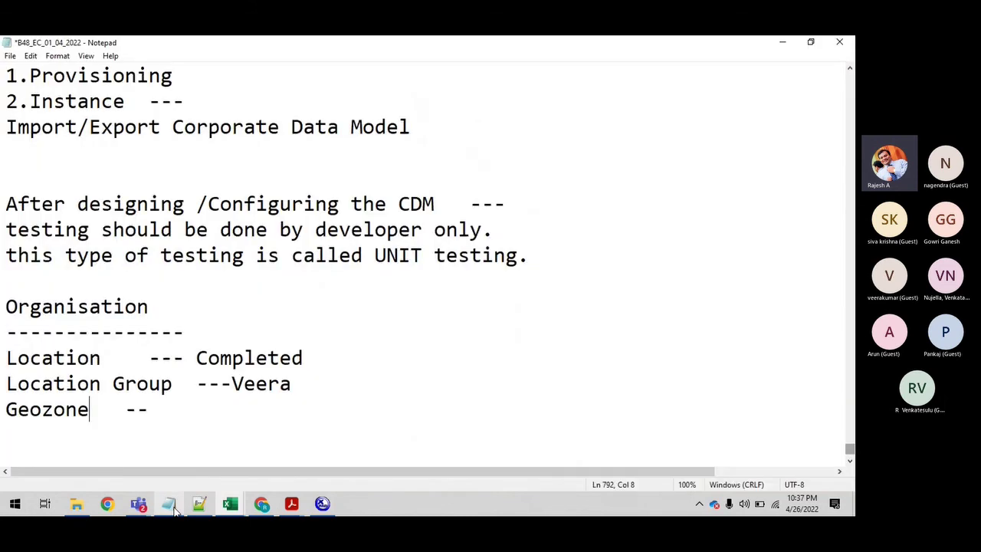
click(189, 433)
key(ctrl+v)
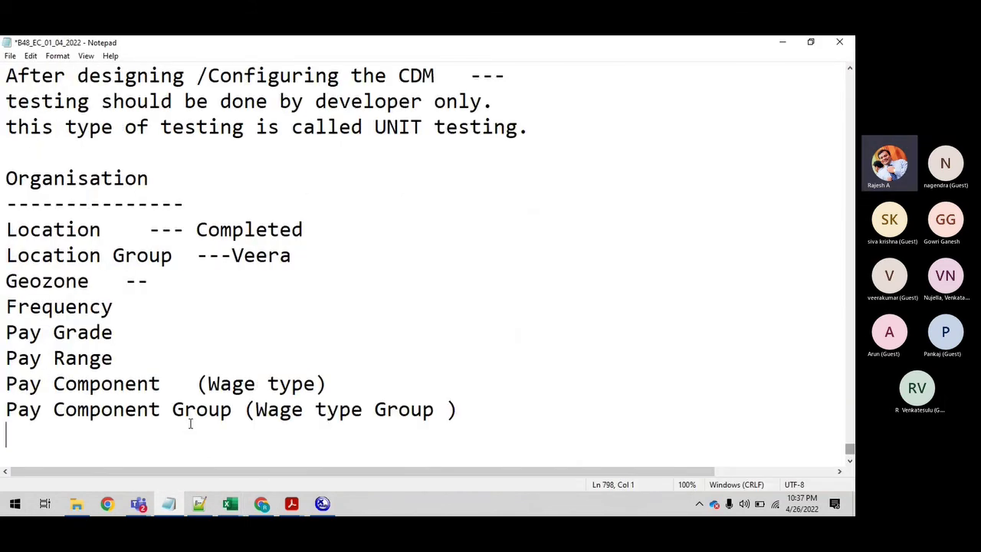
drag(113, 307, 66, 309)
drag(107, 333, 63, 333)
drag(113, 357, 77, 358)
drag(148, 386, 122, 384)
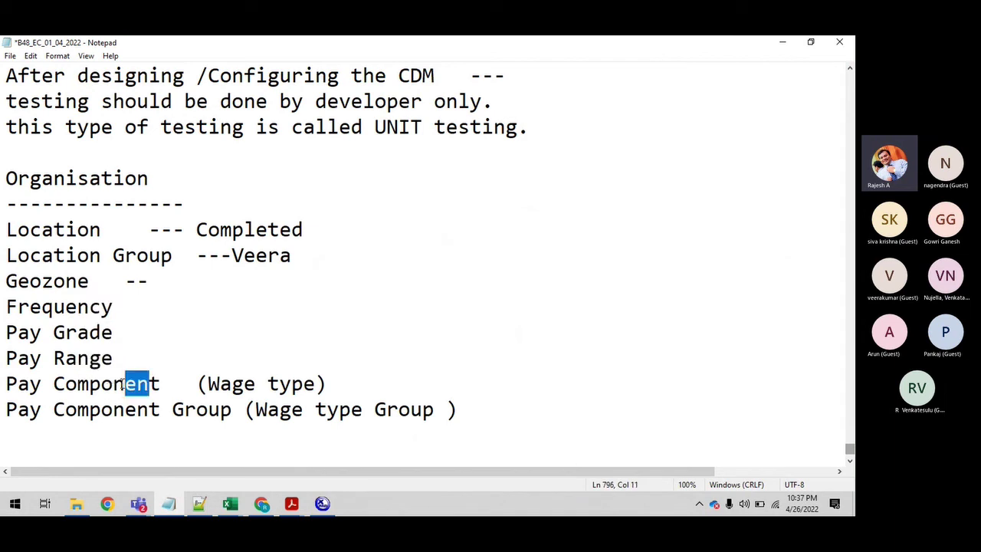
drag(156, 412, 136, 412)
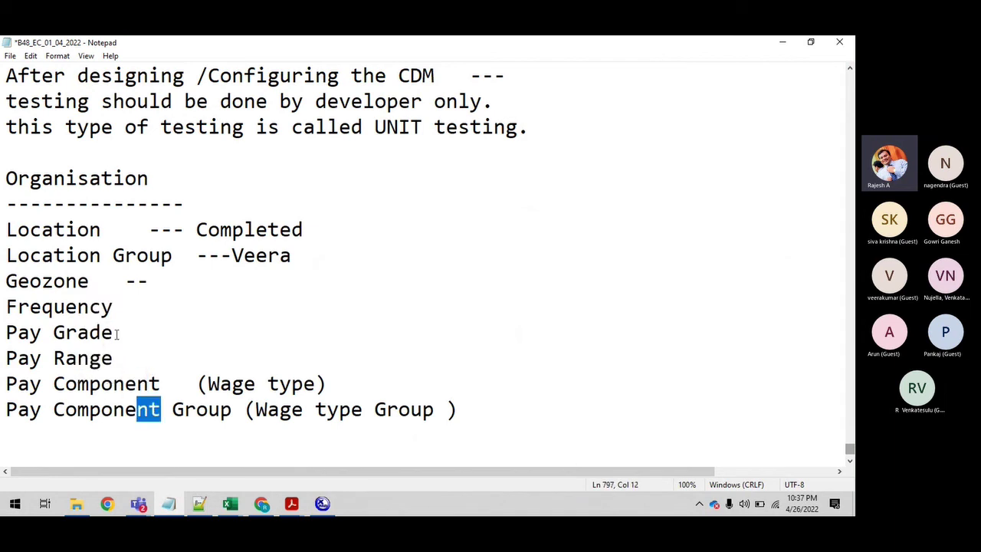
click(115, 358)
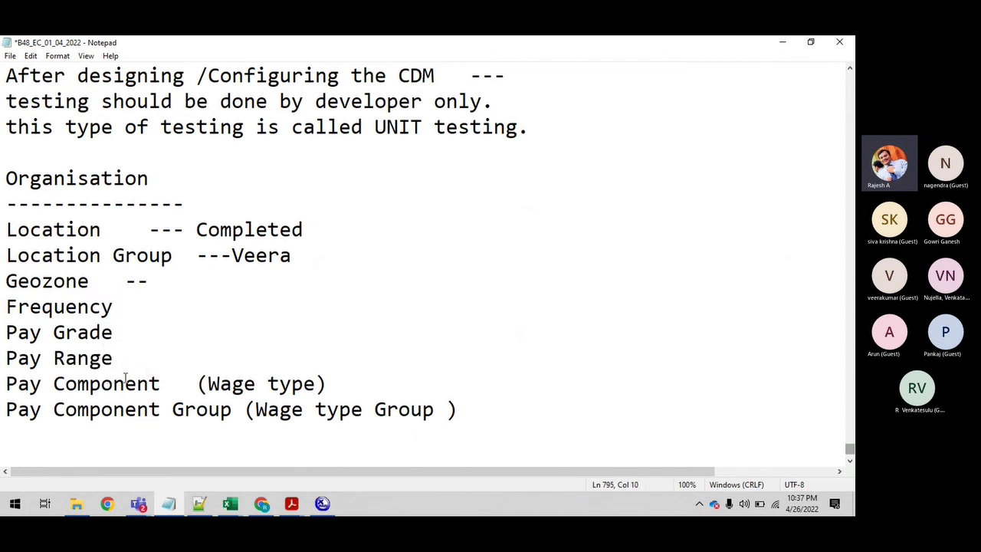
drag(115, 332, 6, 332)
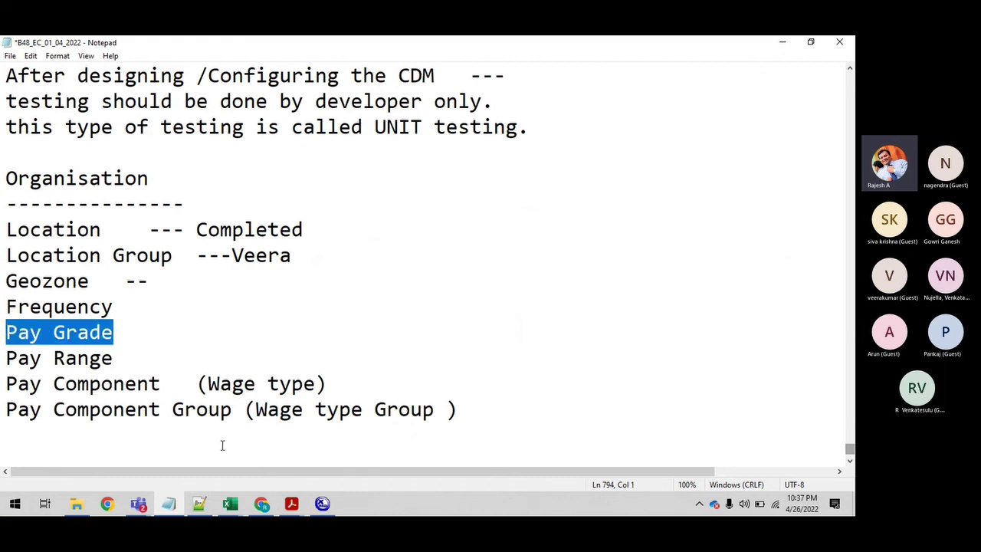
mouse_move(230, 504)
click(165, 456)
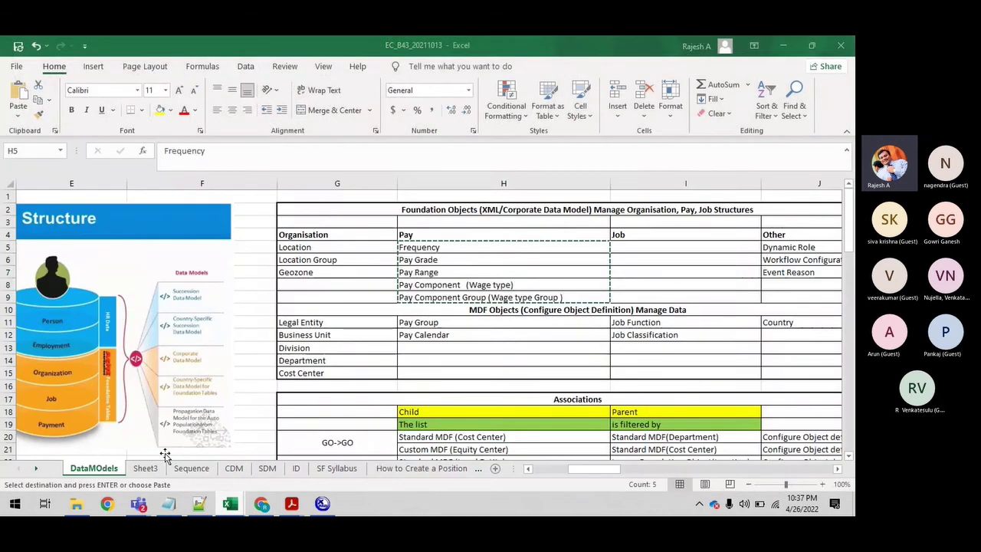
In EC_B43's DataModels sheet, highlight the Organisation objects (Location to Geozone) and Pay objects (Frequency, Pay Range, Pay Grade onward)
drag(781, 248, 789, 268)
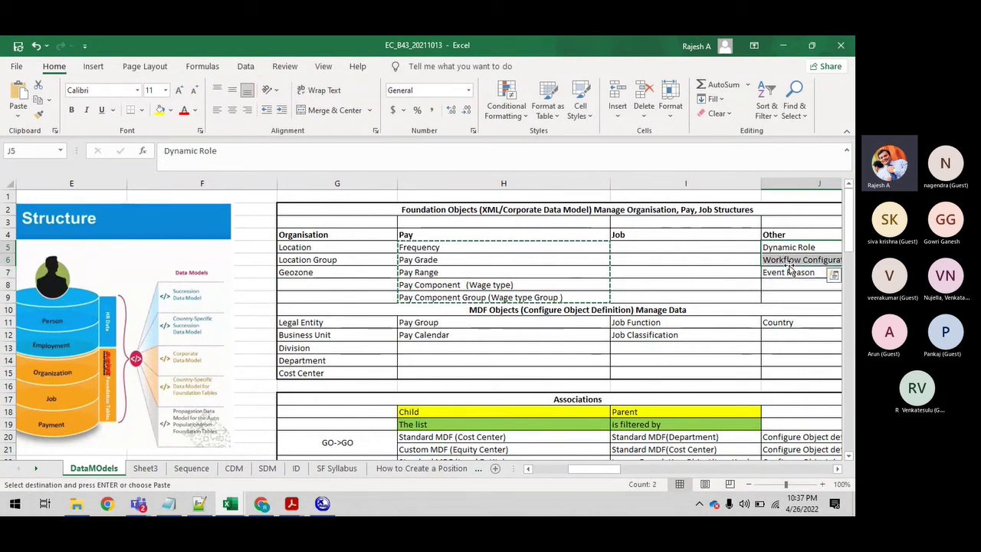
click(742, 282)
drag(305, 250, 460, 297)
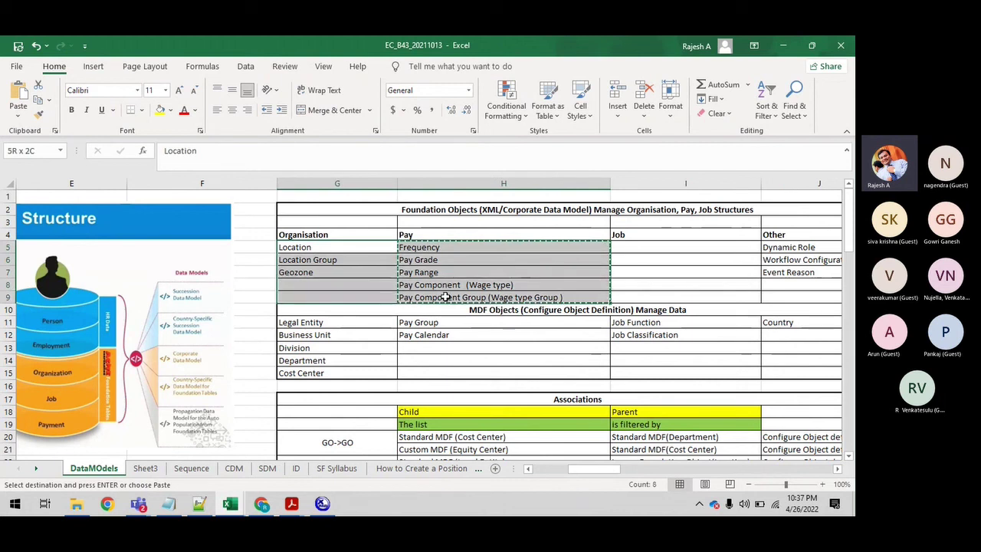
click(451, 250)
click(429, 275)
drag(328, 249, 332, 274)
drag(415, 262, 434, 298)
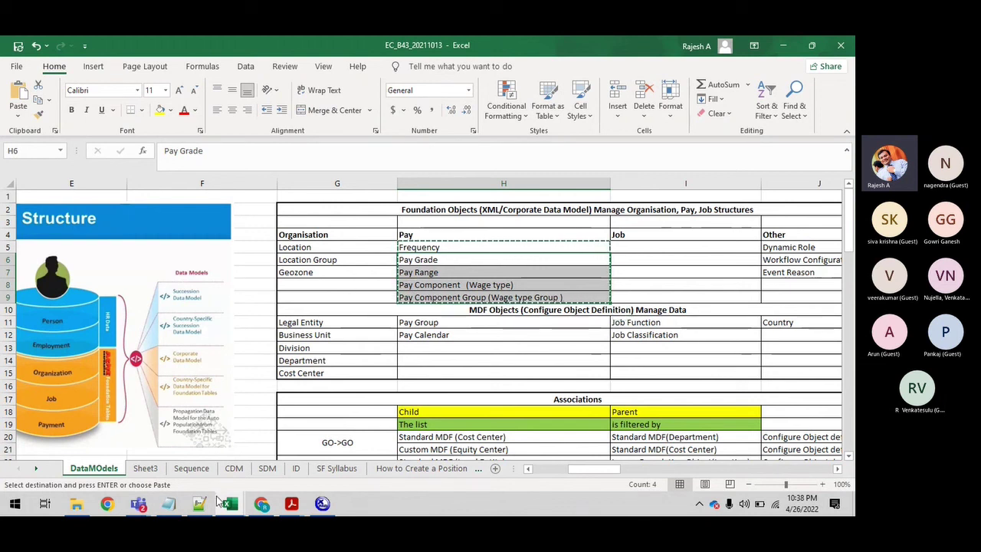
Bring the 1908 EC Foundation Object Workbook forward on its Location Group field list
mouse_move(230, 503)
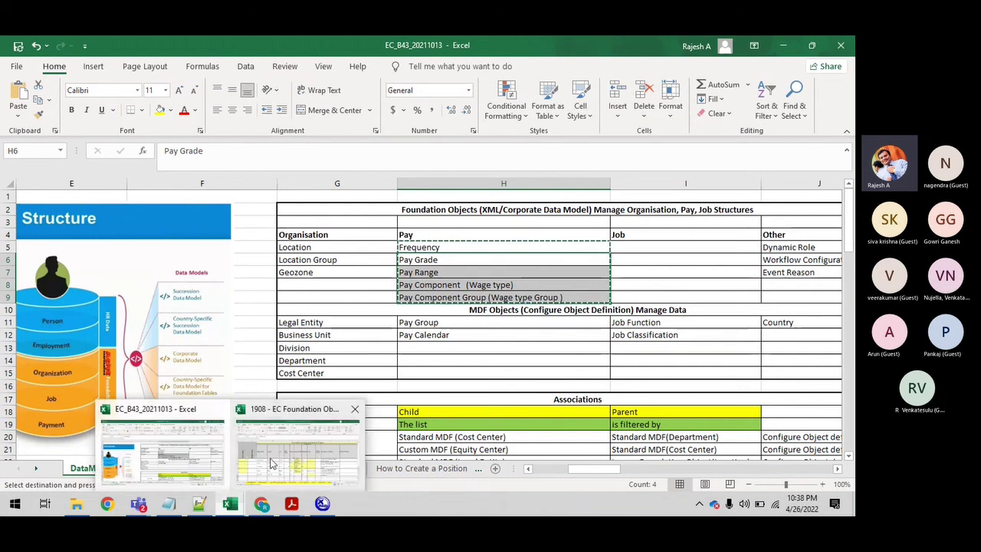
click(270, 457)
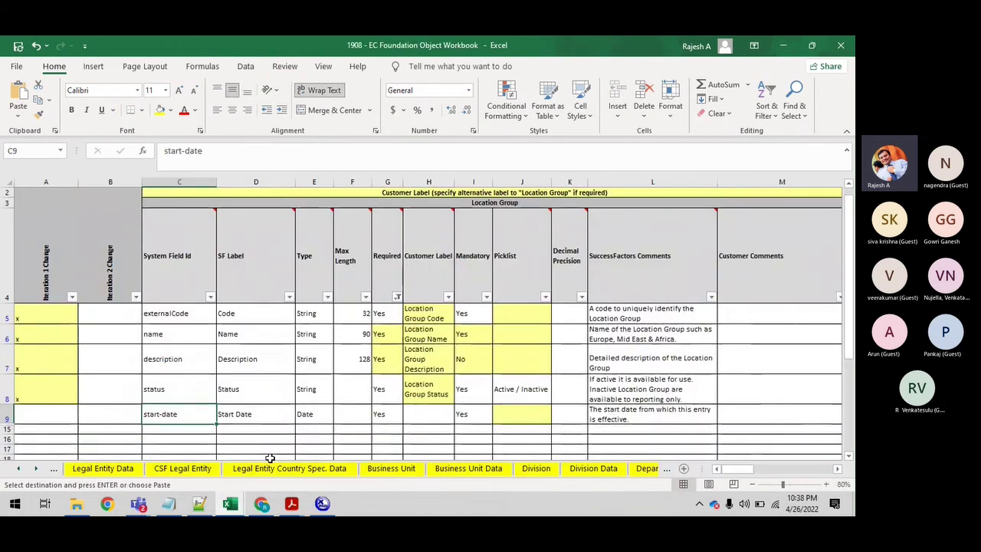
click(169, 504)
In Notepad++'s 'new 8' tab, select the full hris-element id="location" example from line 23 up to line 1
click(199, 504)
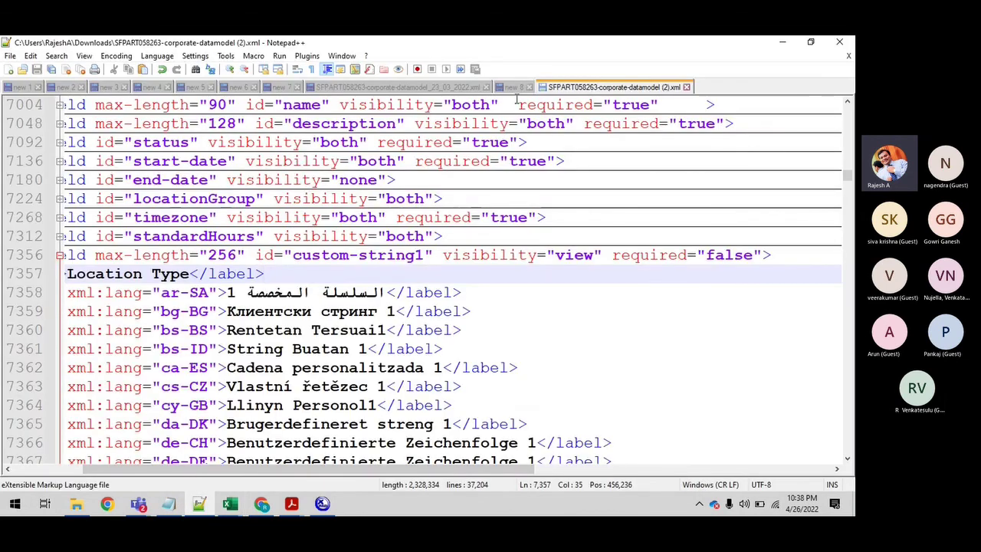
click(515, 87)
scroll(427, 395, down, 1)
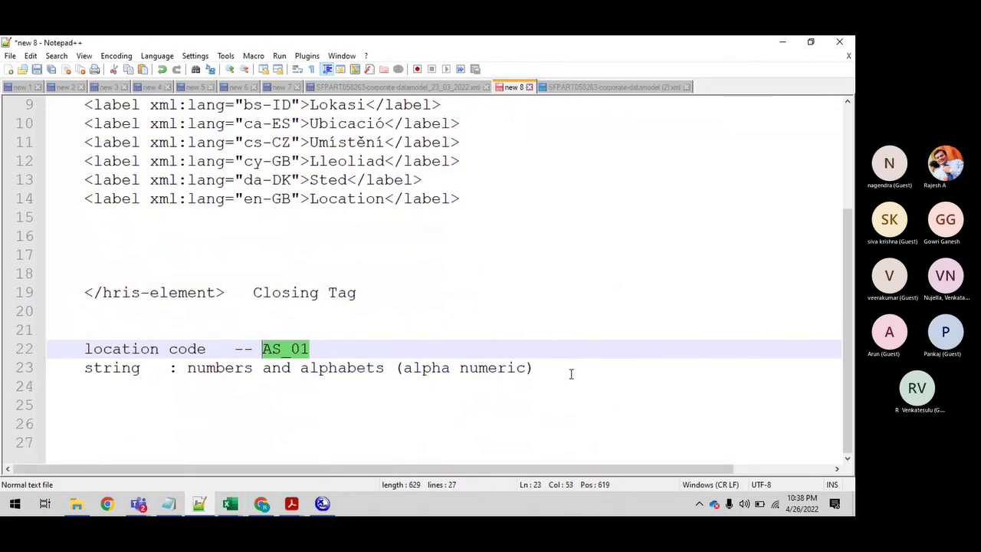
drag(569, 372, 15, 84)
scroll(25, 160, down, 1)
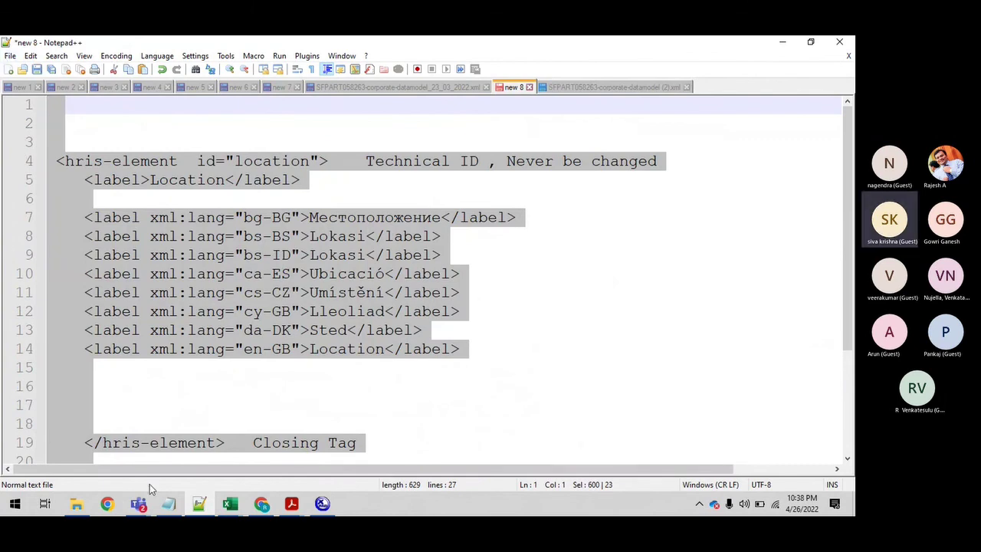